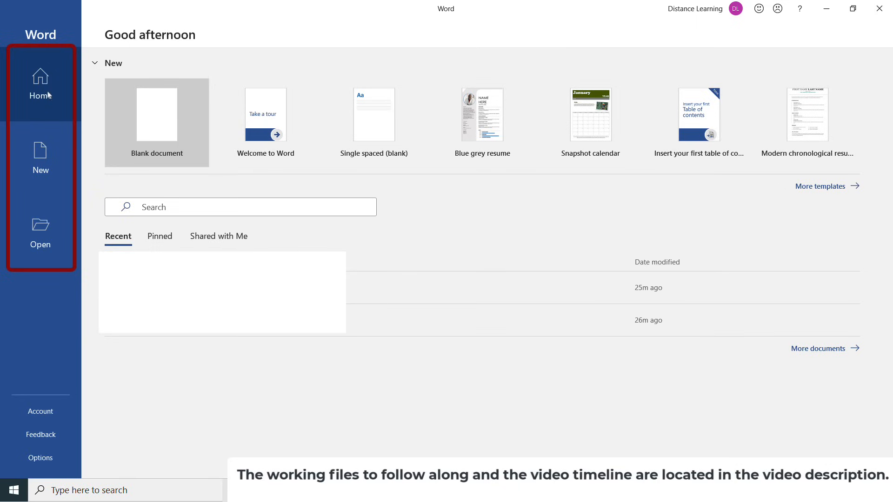
Review the recent, pinned and shared document lists on the start screen
{"action": "left_click", "coordinate": [46, 88]}
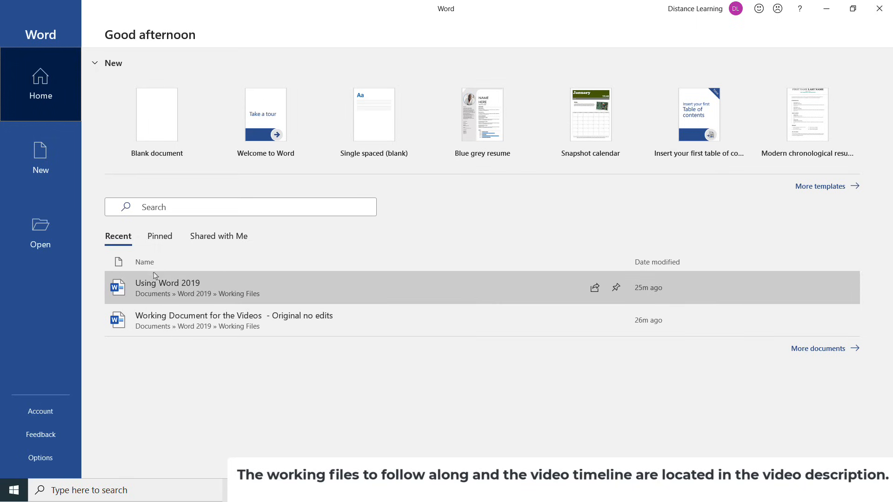
{"action": "left_click", "coordinate": [161, 240]}
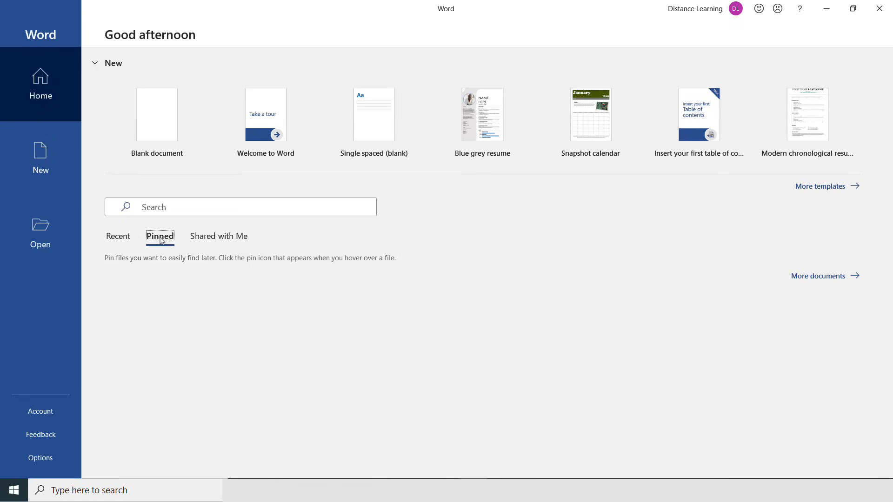
{"action": "left_click", "coordinate": [207, 239]}
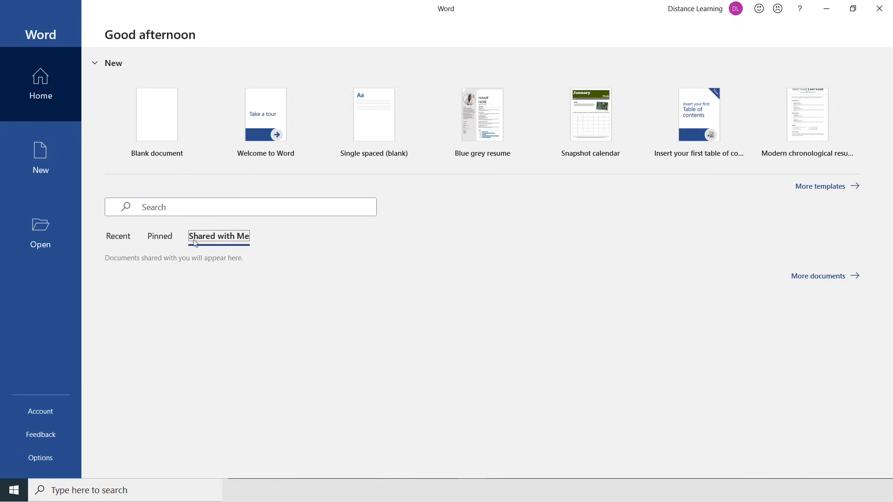
{"action": "left_click", "coordinate": [122, 239]}
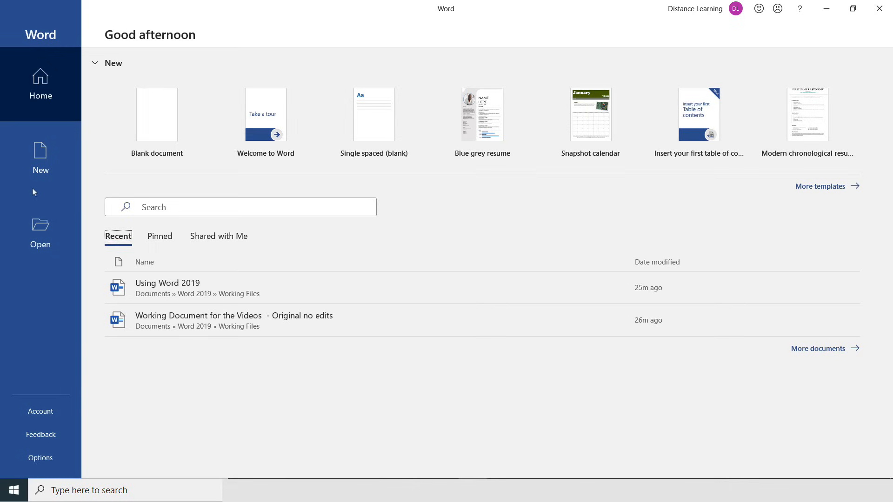
Browse the available new-document templates and view the options for opening existing files
{"action": "left_click", "coordinate": [45, 163]}
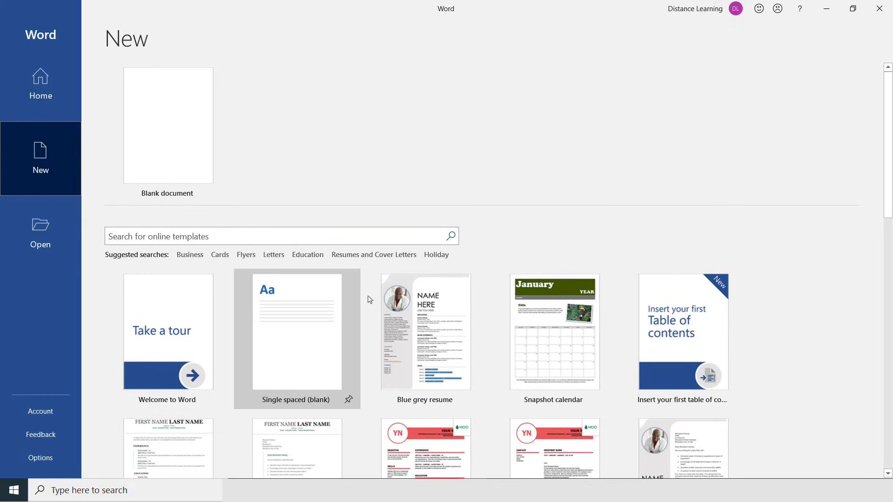
{"action": "scroll", "coordinate": [455, 359], "scroll_direction": "down", "scroll_amount": 5}
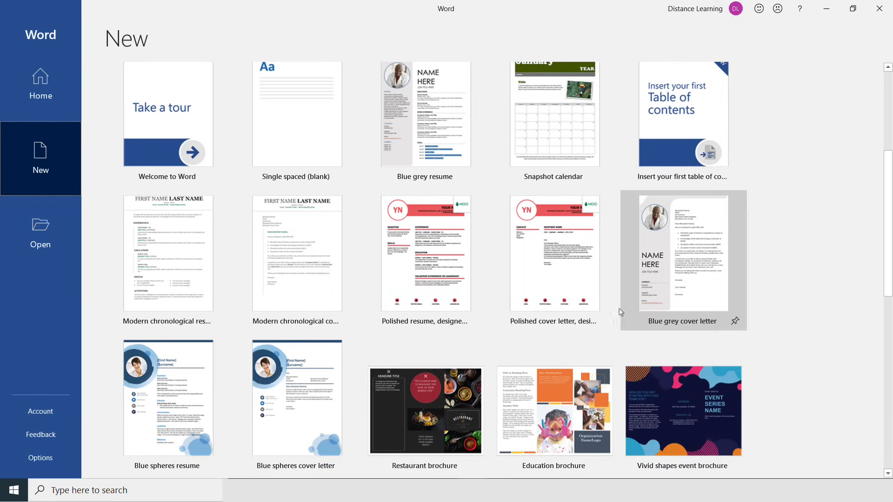
{"action": "scroll", "coordinate": [344, 398], "scroll_direction": "up", "scroll_amount": 2}
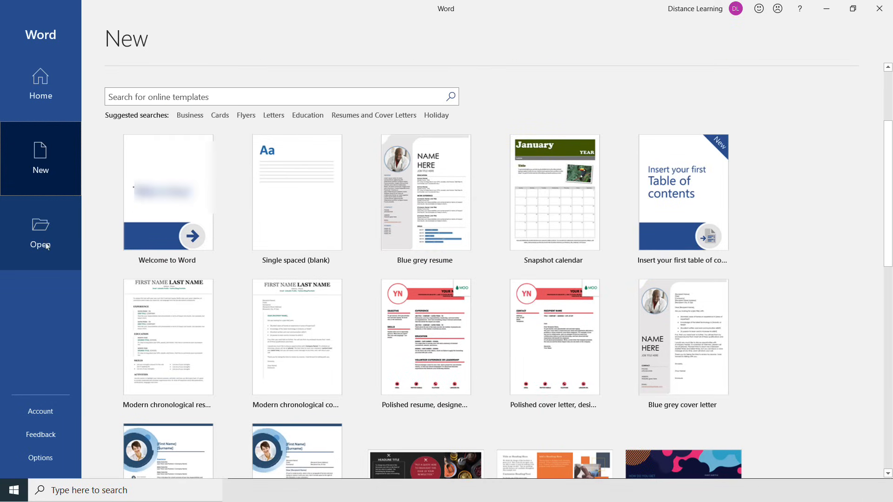
{"action": "left_click", "coordinate": [44, 243]}
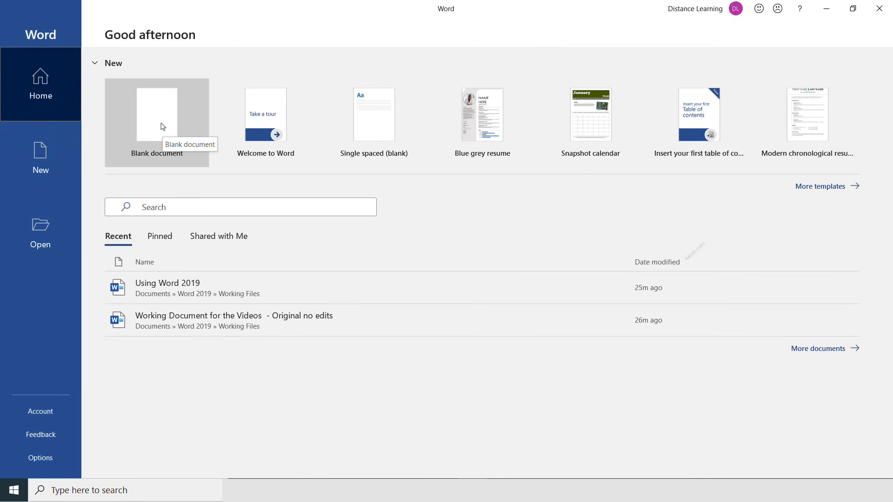
Create a blank document and clear the sentence "This is my document." from the page
{"action": "left_click", "coordinate": [47, 162]}
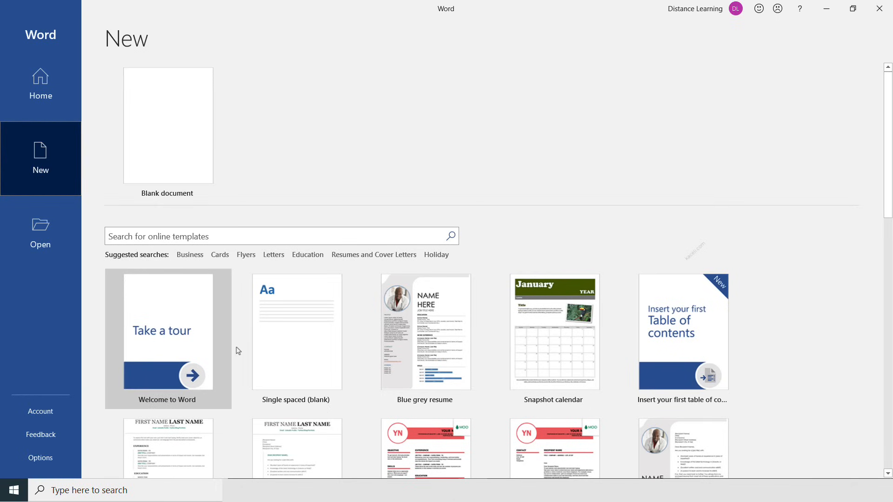
{"action": "left_click", "coordinate": [184, 143]}
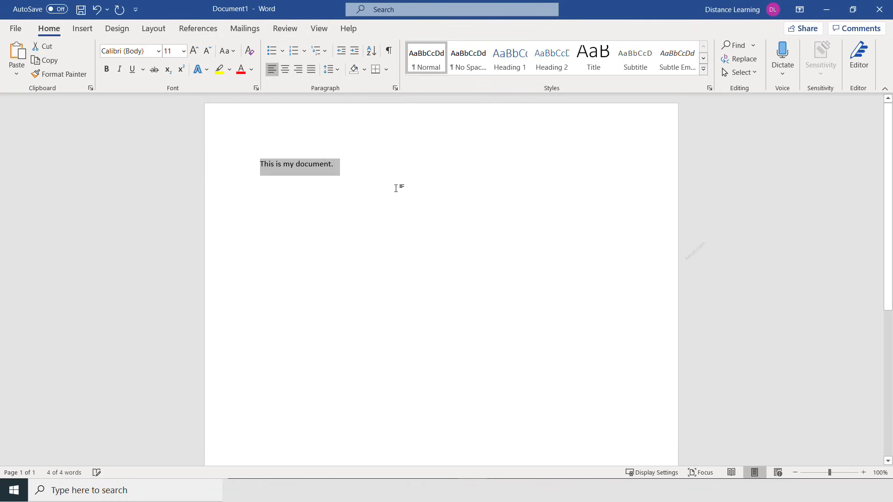
{"action": "key", "text": "Delete"}
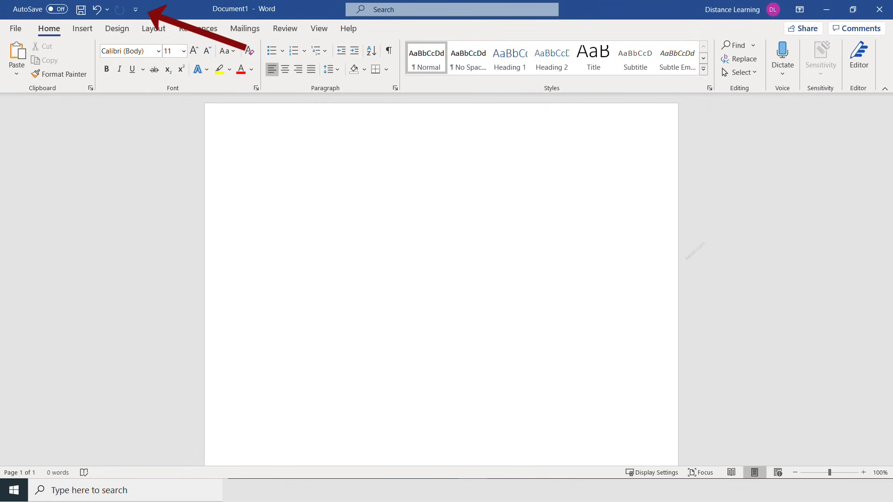
Add the Open command to the Quick Access Toolbar
{"action": "left_click", "coordinate": [136, 11]}
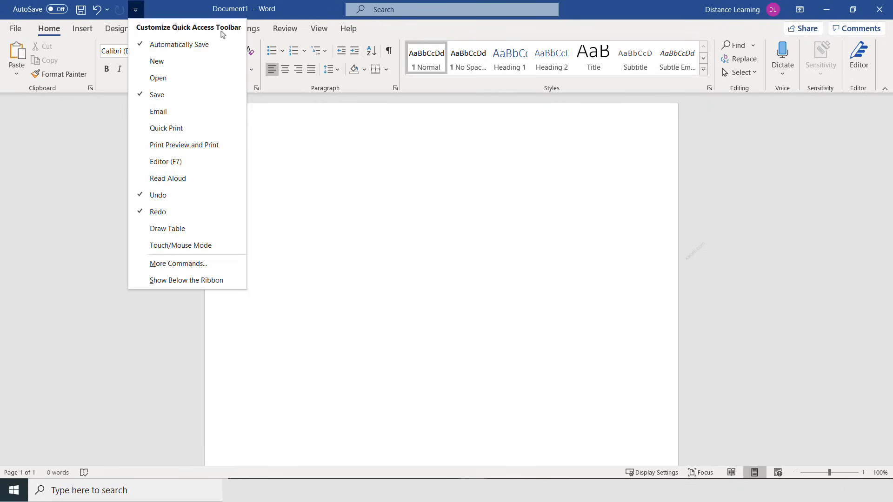
{"action": "left_click", "coordinate": [161, 8]}
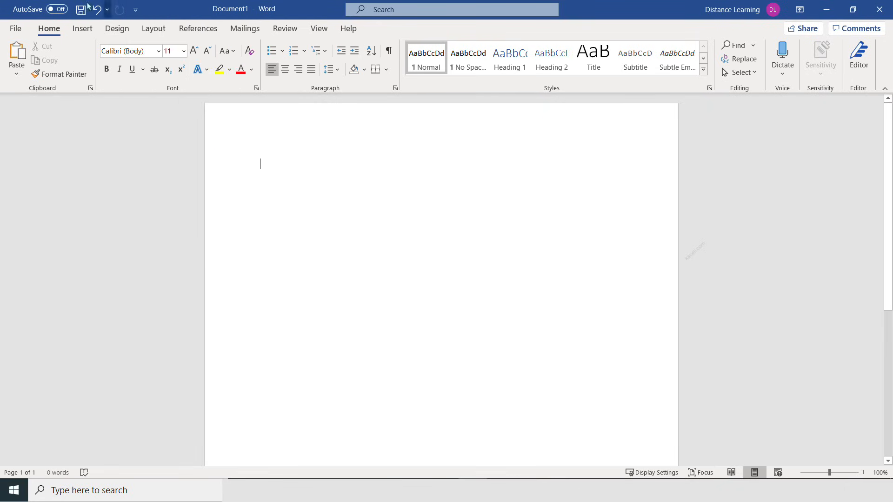
{"action": "left_click", "coordinate": [136, 10]}
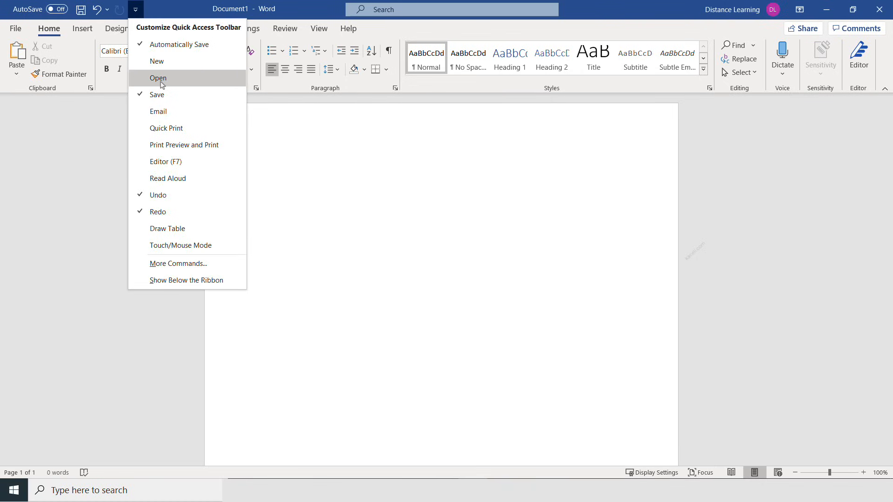
{"action": "left_click", "coordinate": [168, 10]}
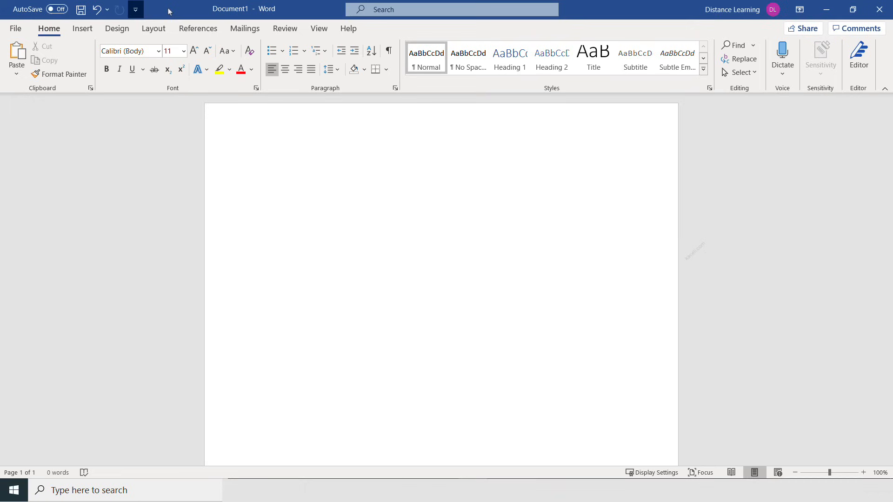
{"action": "left_click", "coordinate": [138, 12]}
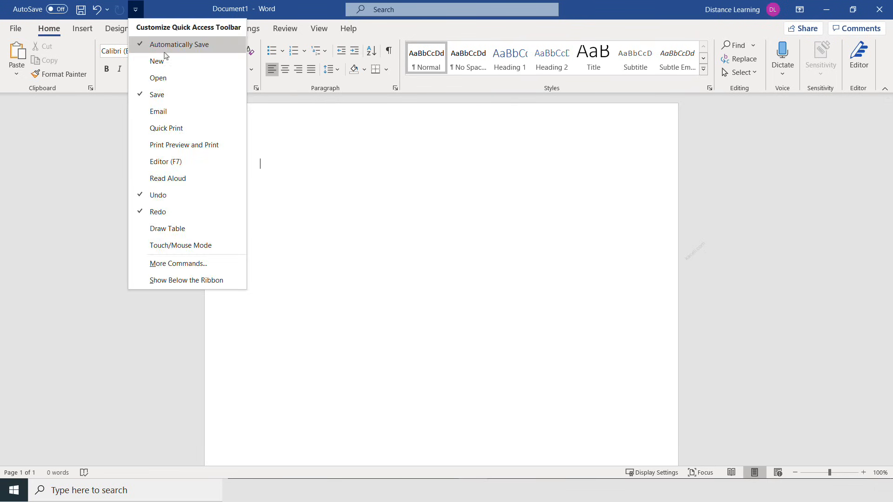
{"action": "left_click", "coordinate": [160, 80]}
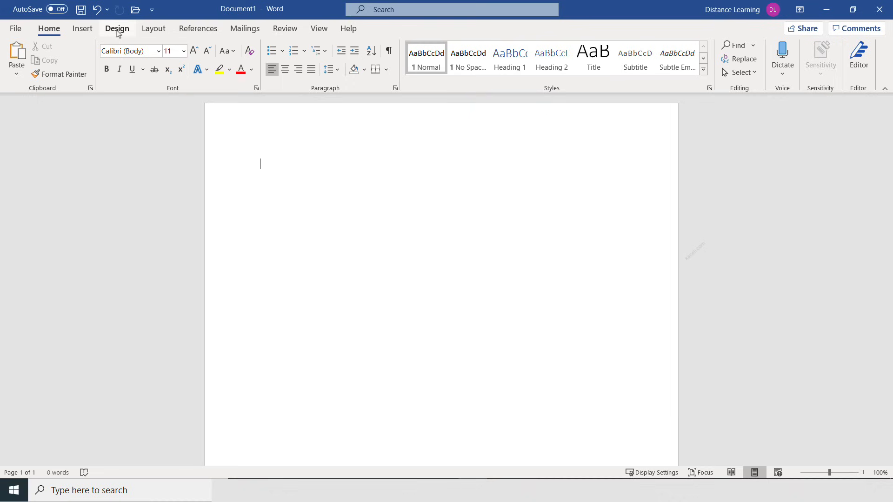
Add the Pictures command to the Quick Access Toolbar
{"action": "left_click", "coordinate": [81, 29]}
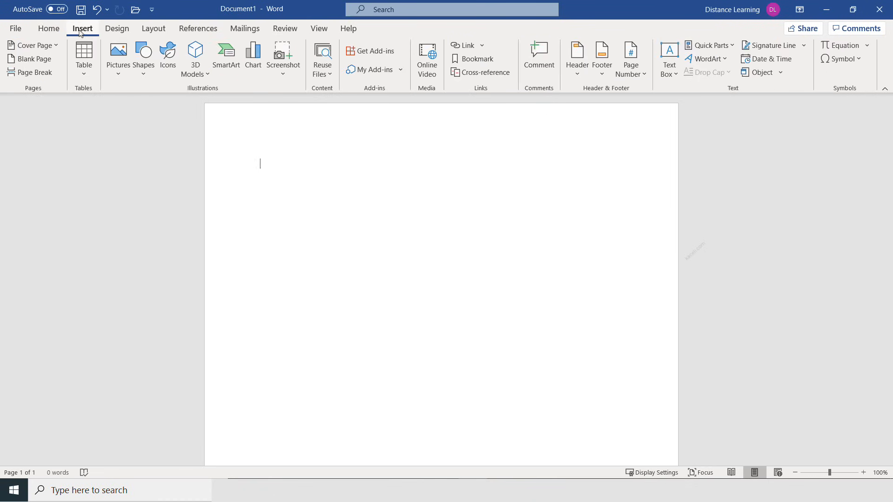
{"action": "right_click", "coordinate": [120, 55]}
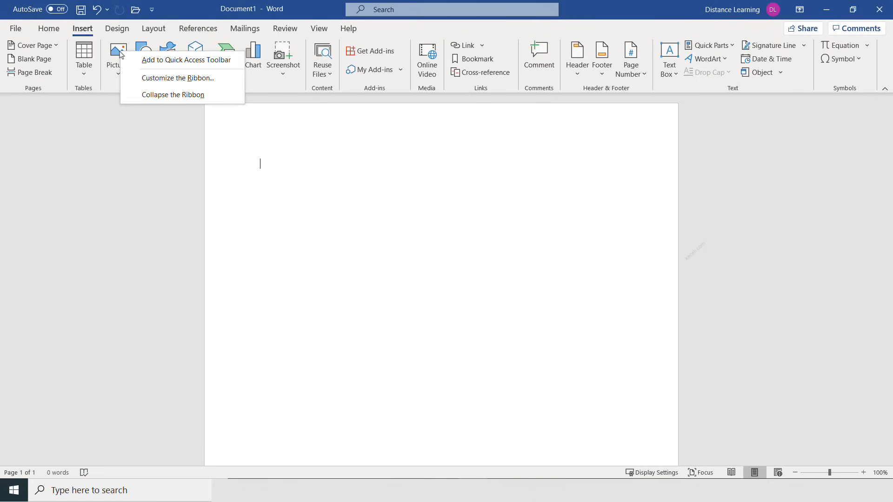
{"action": "left_click", "coordinate": [155, 65]}
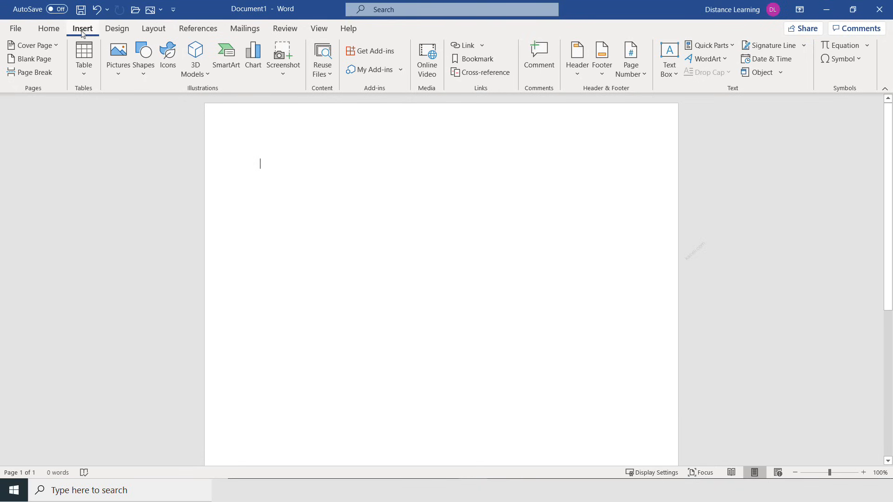
Remove the Pictures command from the Quick Access Toolbar
{"action": "left_click", "coordinate": [161, 10]}
{"action": "left_click", "coordinate": [160, 10]}
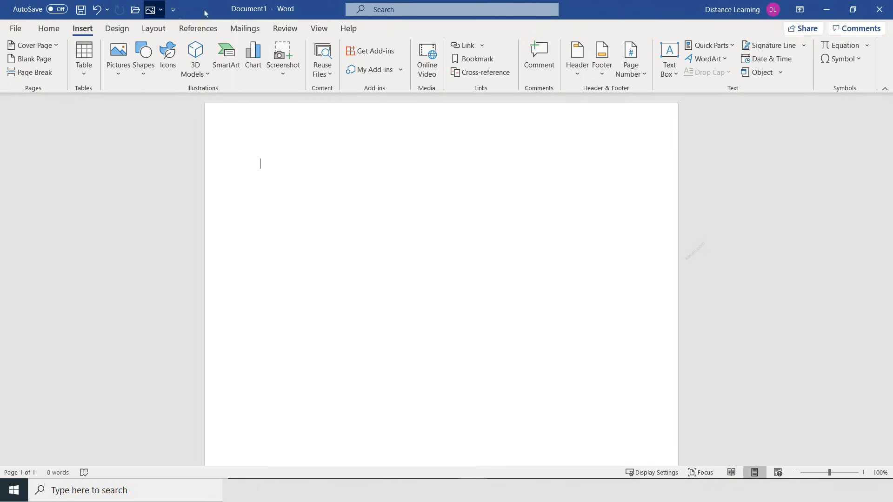
{"action": "right_click", "coordinate": [151, 10]}
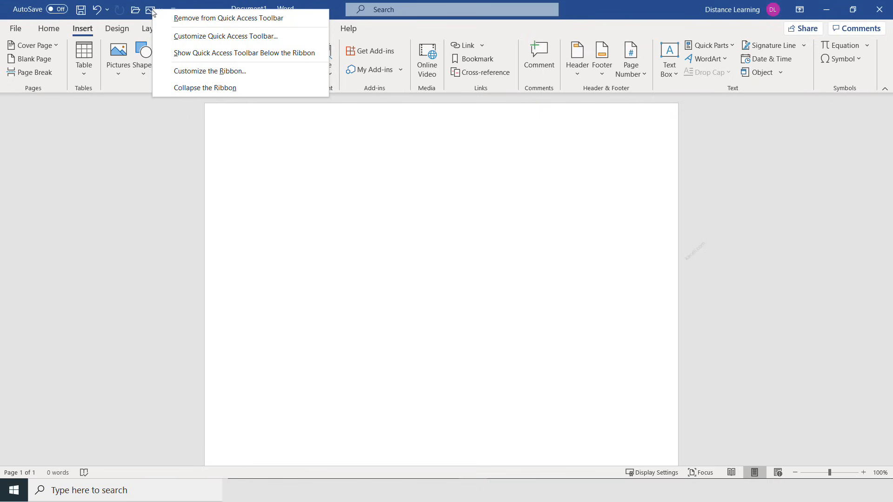
{"action": "left_click", "coordinate": [184, 19]}
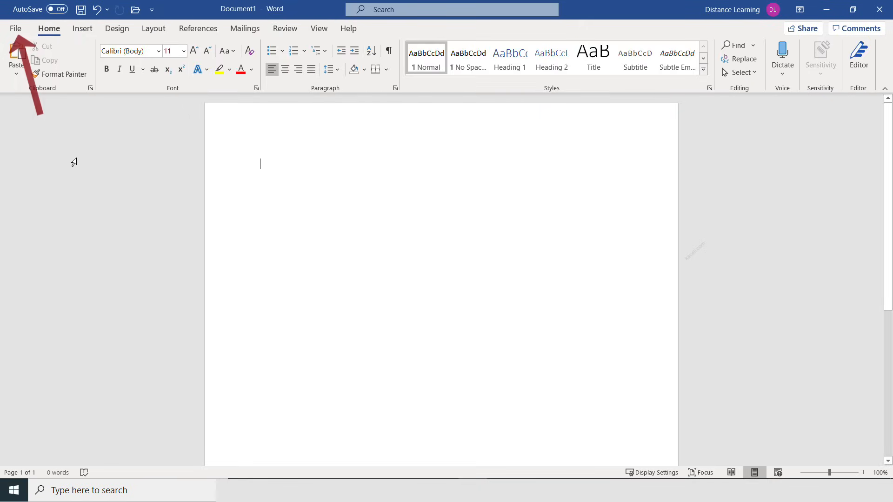
Examine the file management commands and the ribbon commands for text formatting, inserting objects and document design
{"action": "left_click", "coordinate": [17, 29]}
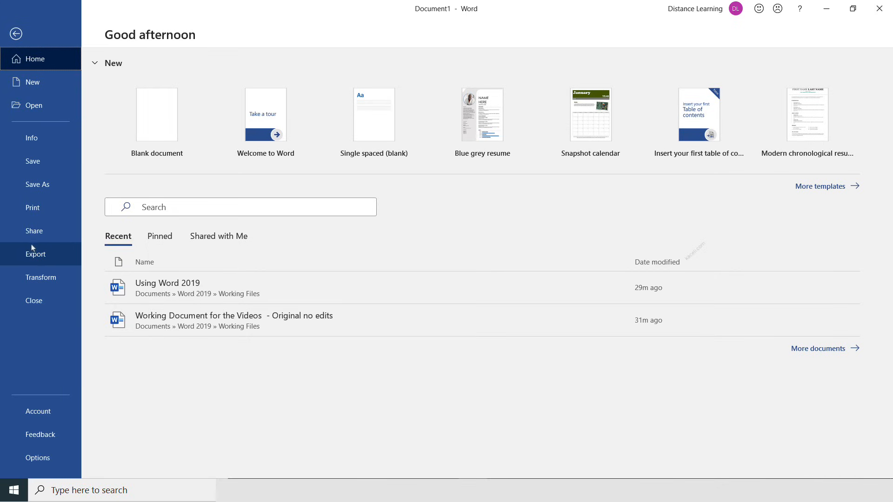
{"action": "left_click", "coordinate": [17, 35]}
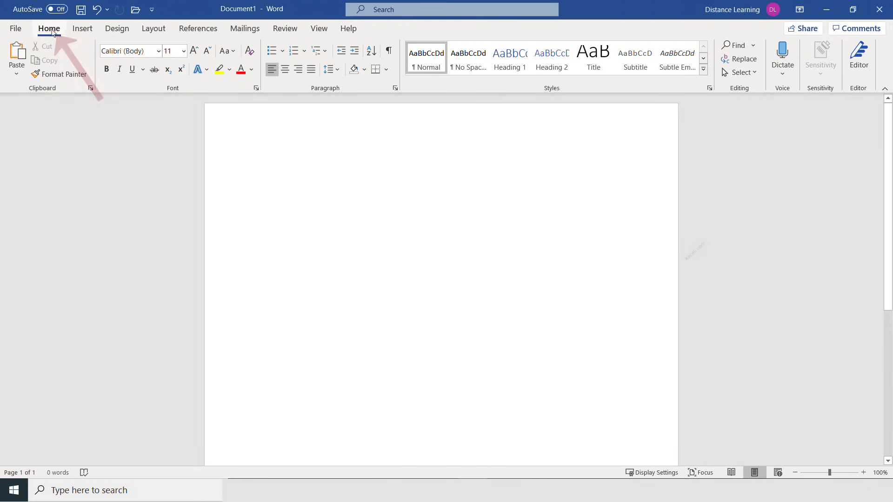
{"action": "left_click", "coordinate": [80, 29]}
{"action": "left_click", "coordinate": [51, 30]}
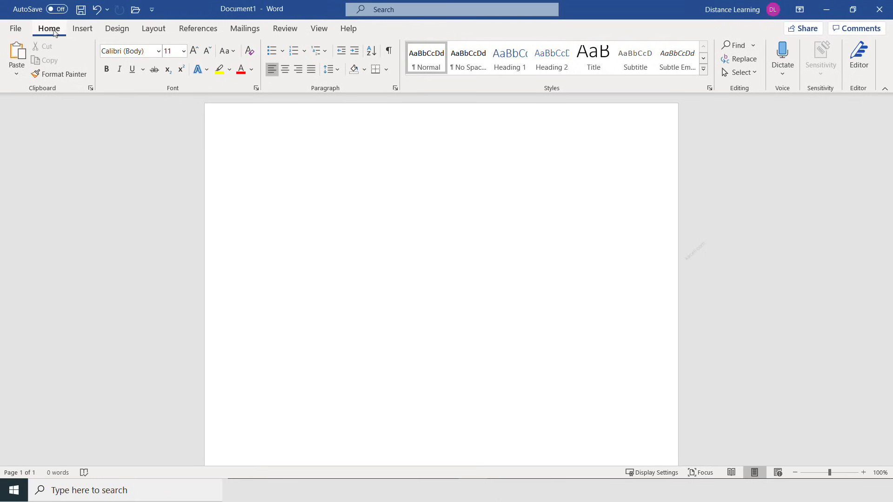
{"action": "left_click", "coordinate": [81, 30]}
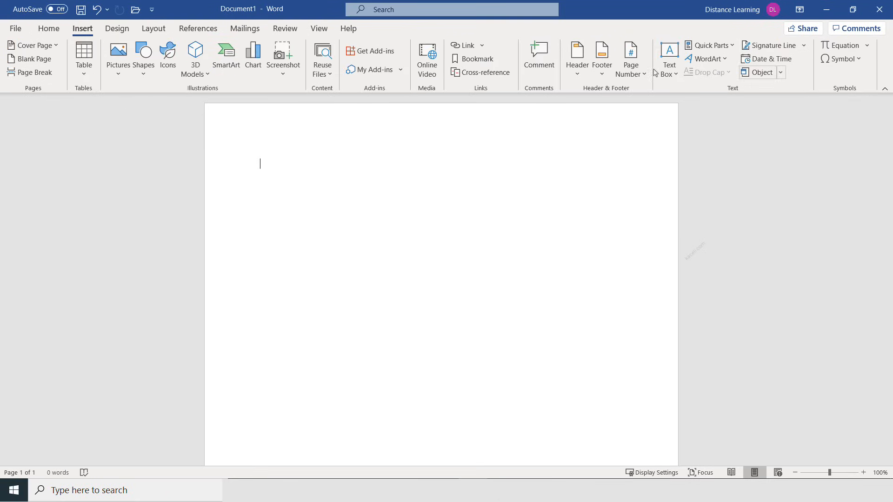
{"action": "left_click", "coordinate": [116, 30]}
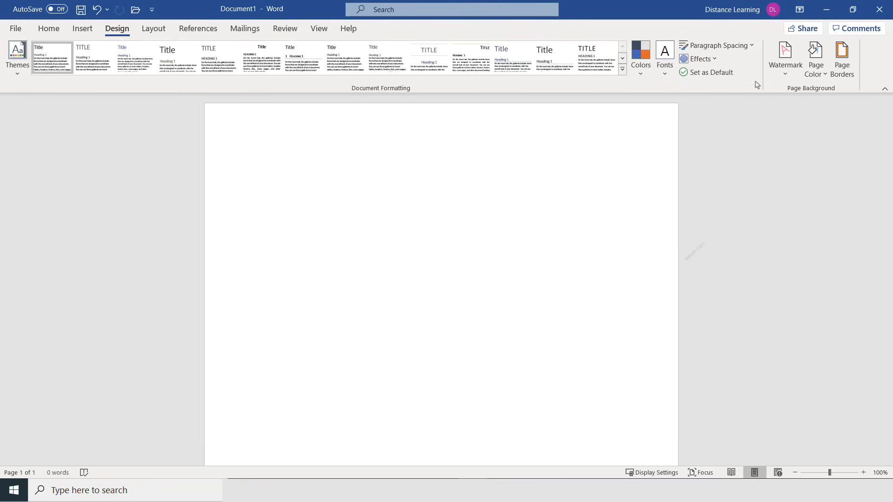
{"action": "left_click", "coordinate": [49, 29]}
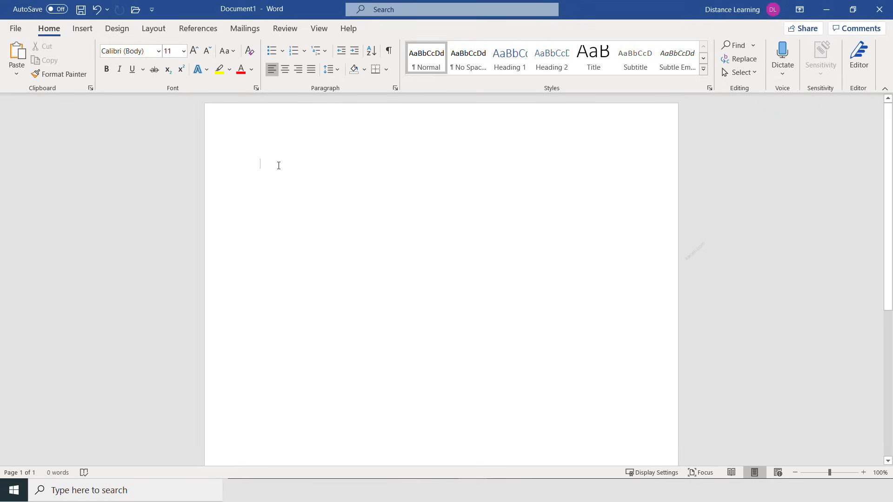
{"action": "left_click", "coordinate": [83, 30]}
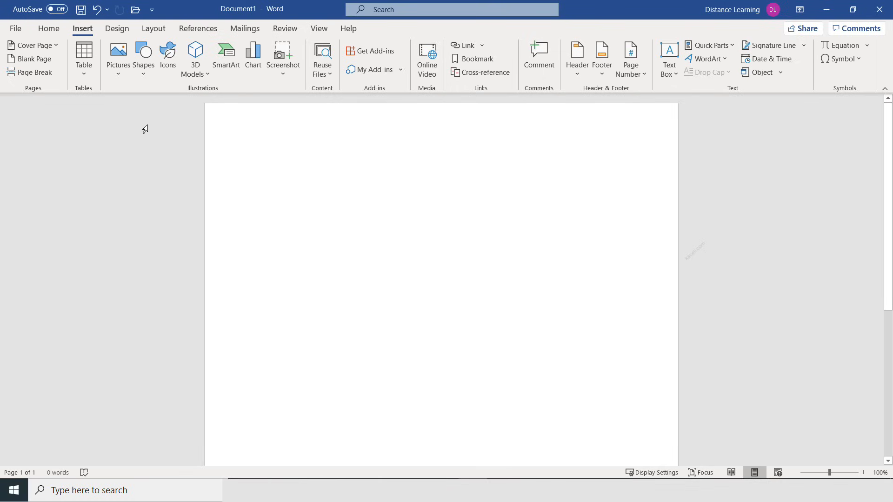
{"action": "left_click", "coordinate": [124, 33]}
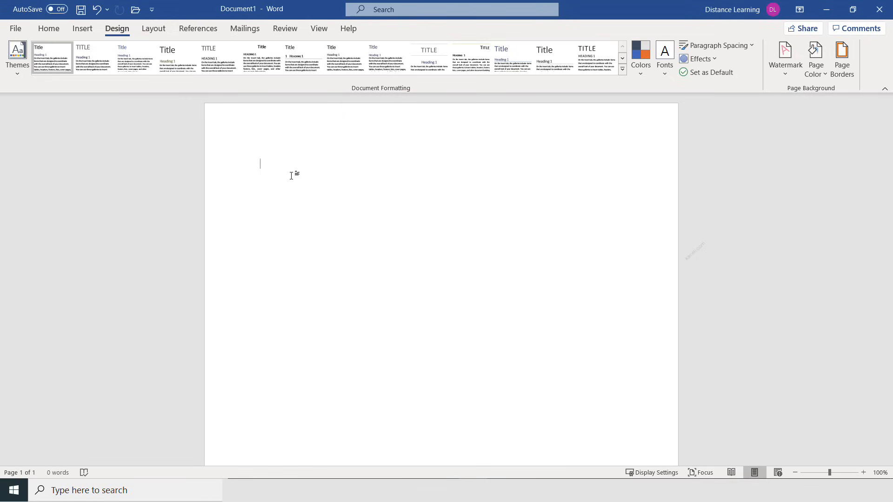
Examine the page layout choices for margins, orientation, paper size and columns
{"action": "left_click", "coordinate": [154, 29]}
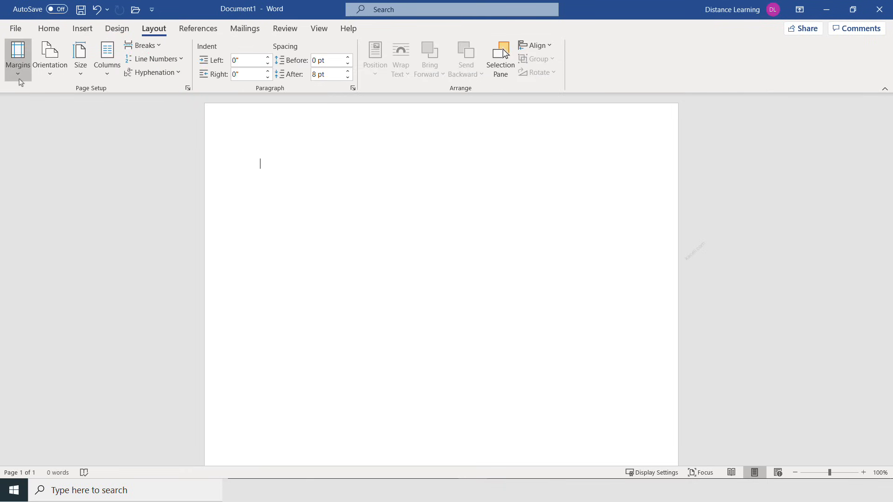
{"action": "left_click", "coordinate": [17, 60]}
{"action": "left_click", "coordinate": [56, 77]}
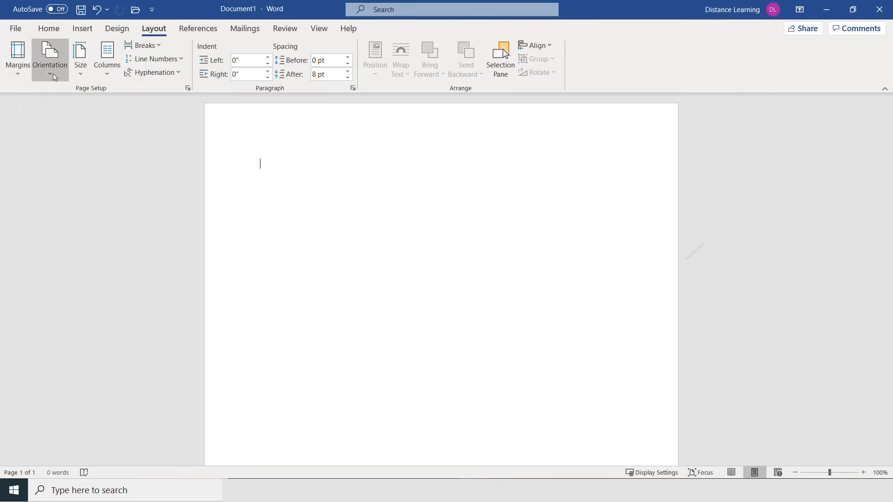
{"action": "left_click", "coordinate": [83, 79]}
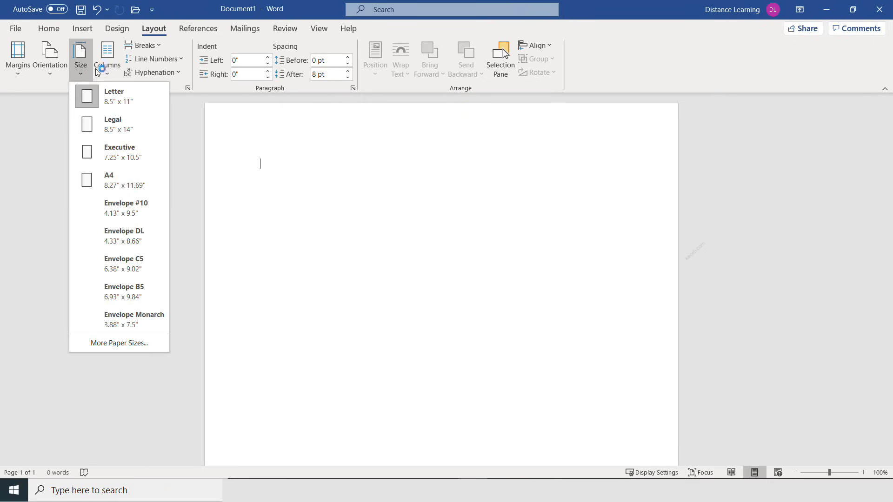
{"action": "left_click", "coordinate": [109, 76]}
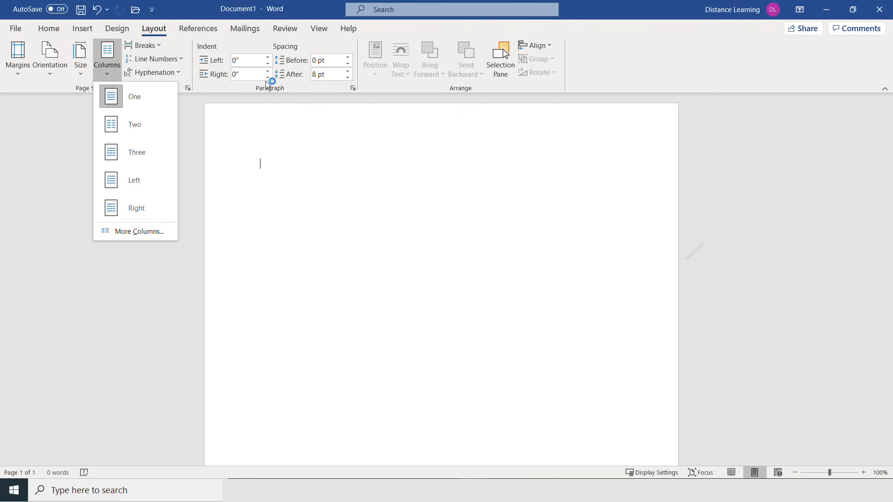
Examine the ribbon commands for references, mail merge types, reviewing, document views and help
{"action": "left_click", "coordinate": [195, 29]}
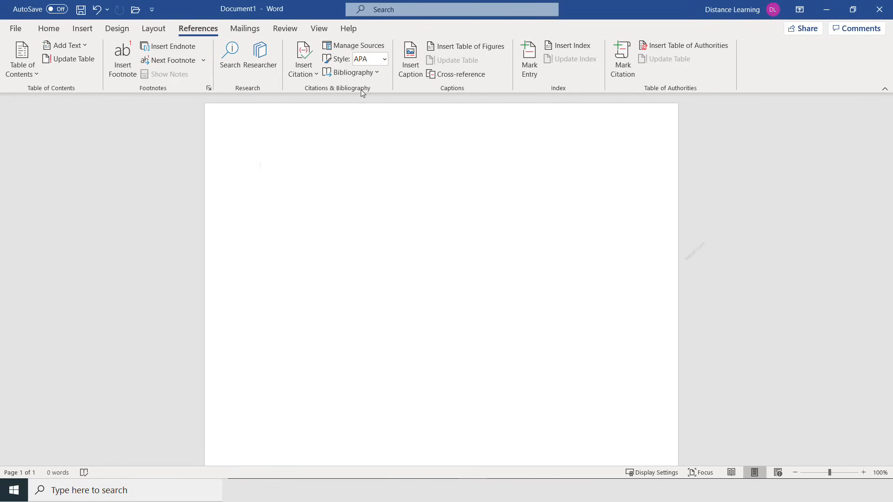
{"action": "left_click", "coordinate": [417, 83]}
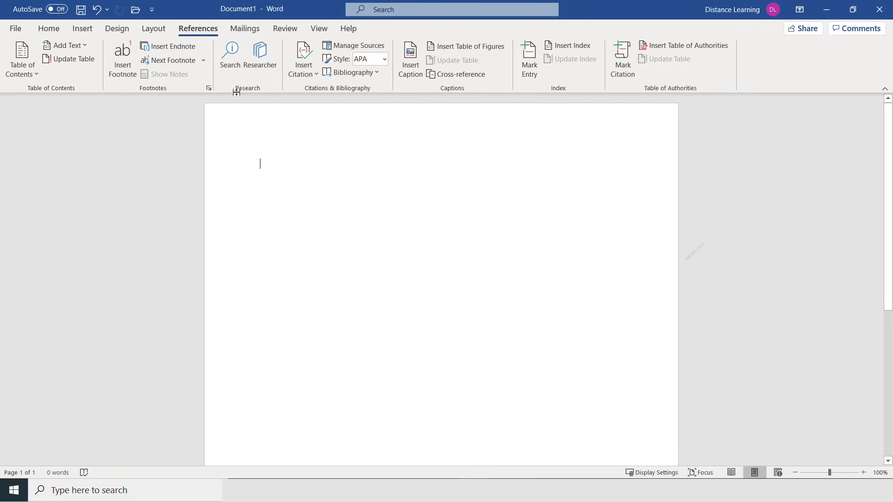
{"action": "left_click", "coordinate": [253, 32]}
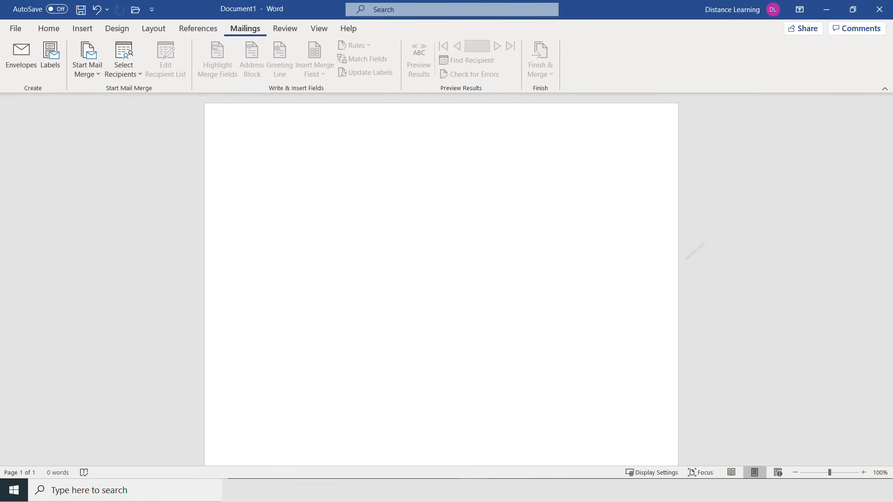
{"action": "left_click", "coordinate": [98, 74]}
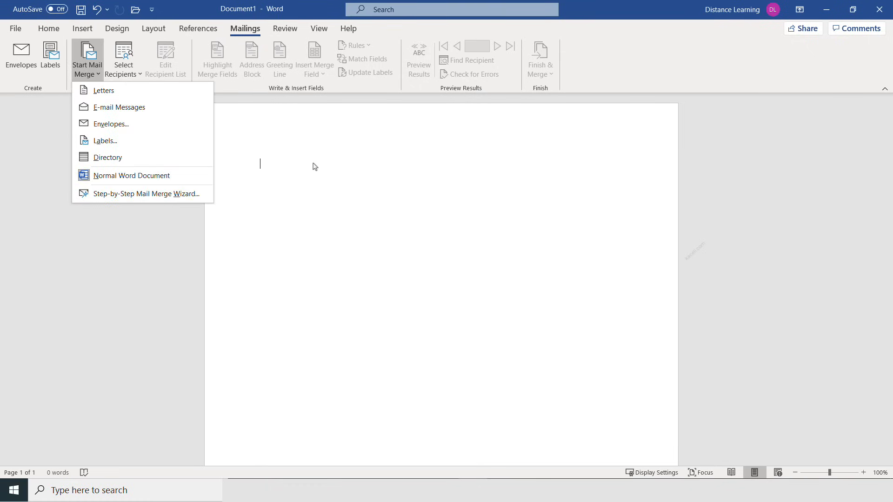
{"action": "left_click", "coordinate": [285, 30]}
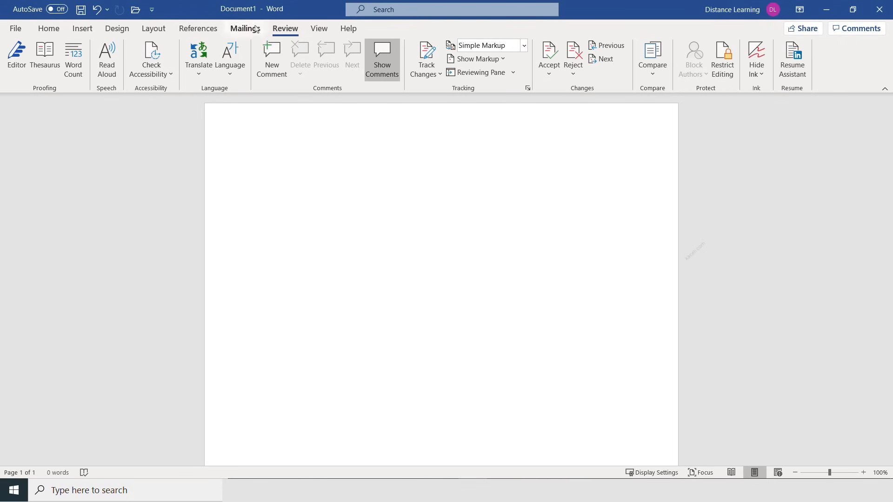
{"action": "left_click", "coordinate": [319, 29]}
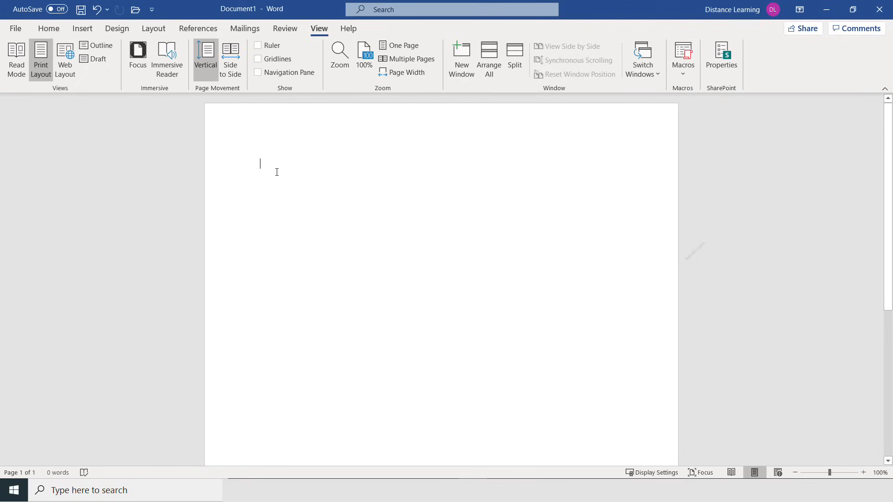
{"action": "left_click", "coordinate": [349, 28]}
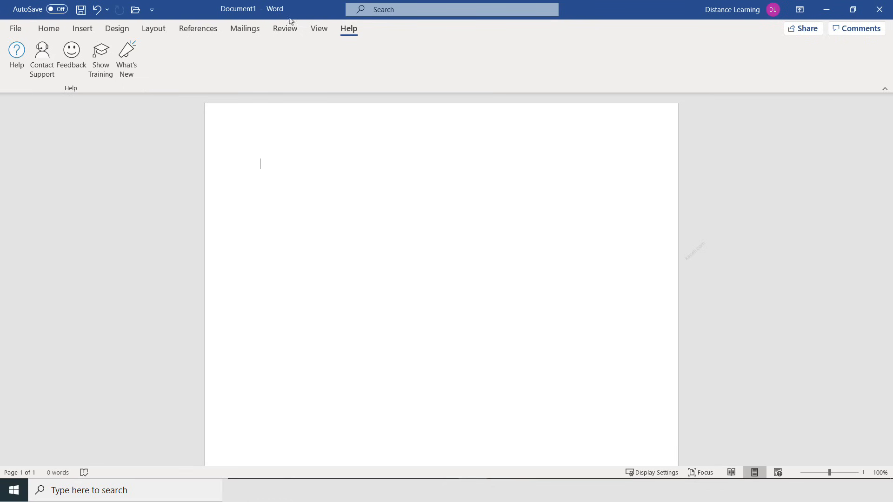
{"action": "left_click", "coordinate": [47, 32]}
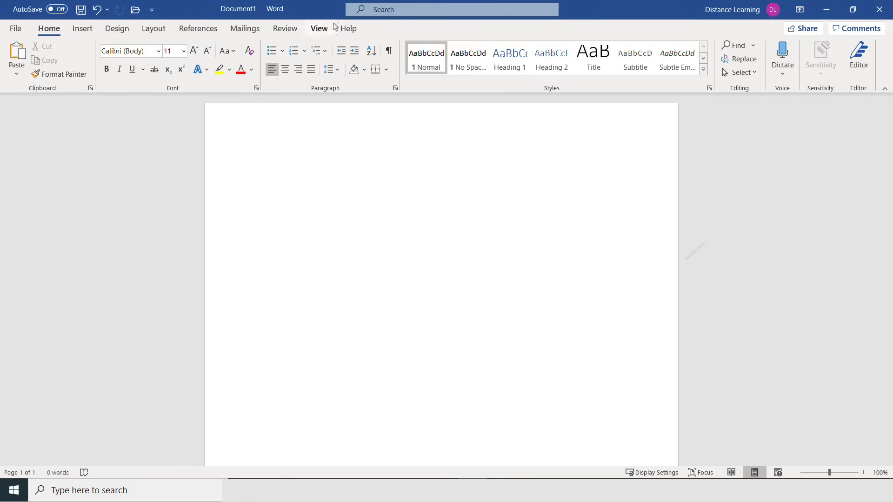
Search Word's commands for "marg" and view the preset choices under Adjust Margins
{"action": "left_click", "coordinate": [390, 13]}
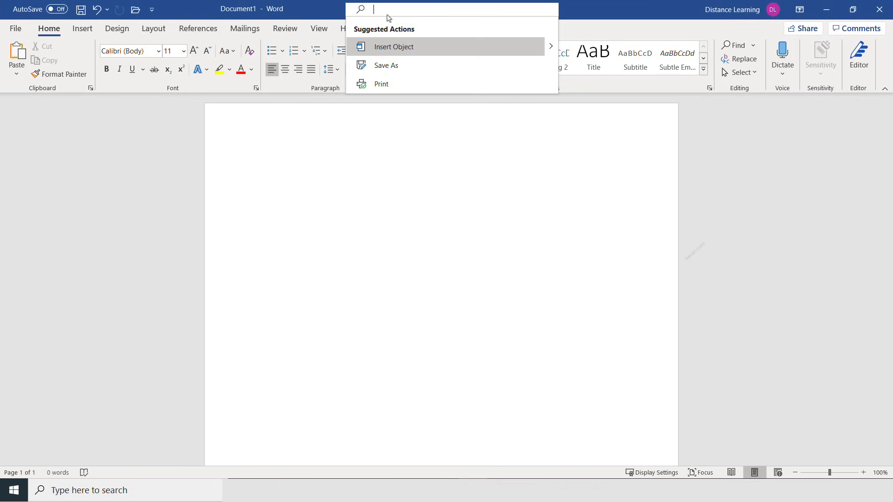
{"action": "type", "text": "marg"}
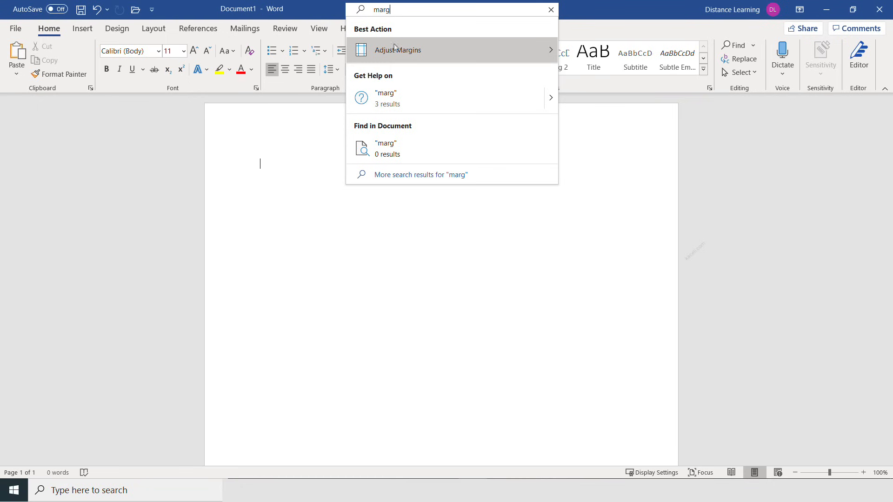
{"action": "mouse_move", "coordinate": [398, 56]}
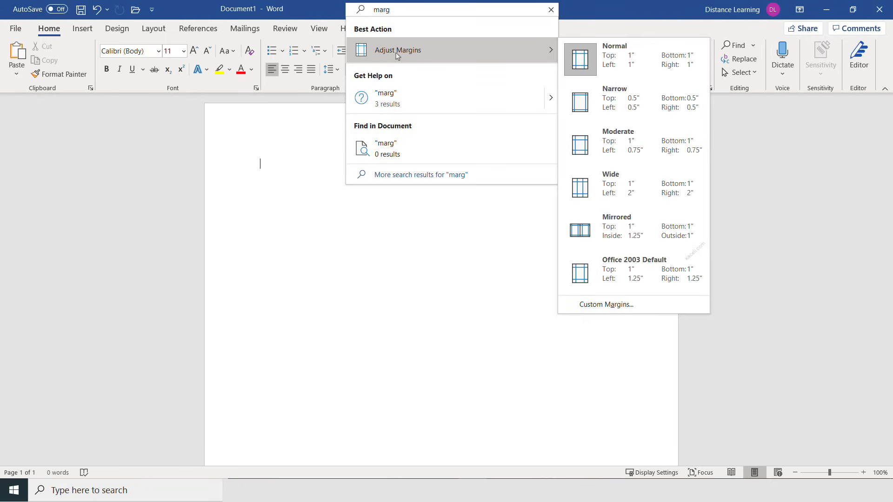
{"action": "left_click", "coordinate": [289, 250]}
{"action": "left_click", "coordinate": [82, 29]}
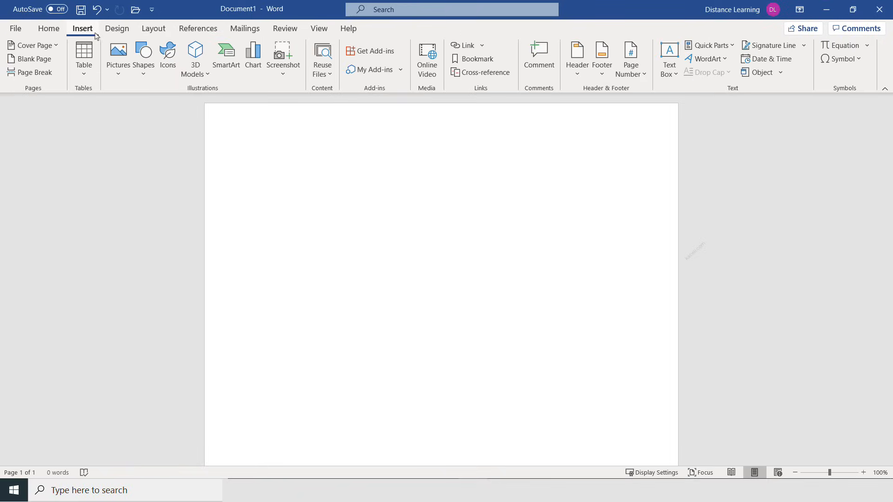
{"action": "left_click", "coordinate": [198, 29]}
{"action": "left_click", "coordinate": [399, 9]}
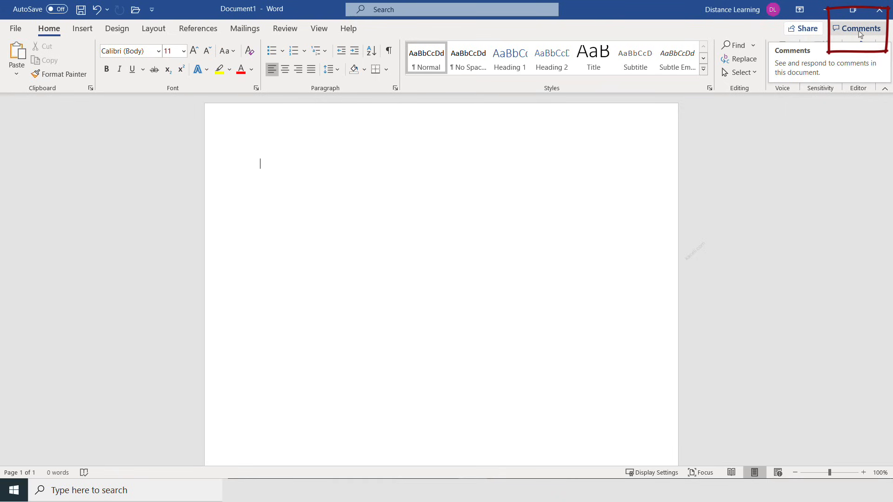
Zoom the document to 110% and preview it in Read Mode and Focus mode, returning to Print Layout
{"action": "left_click", "coordinate": [863, 473]}
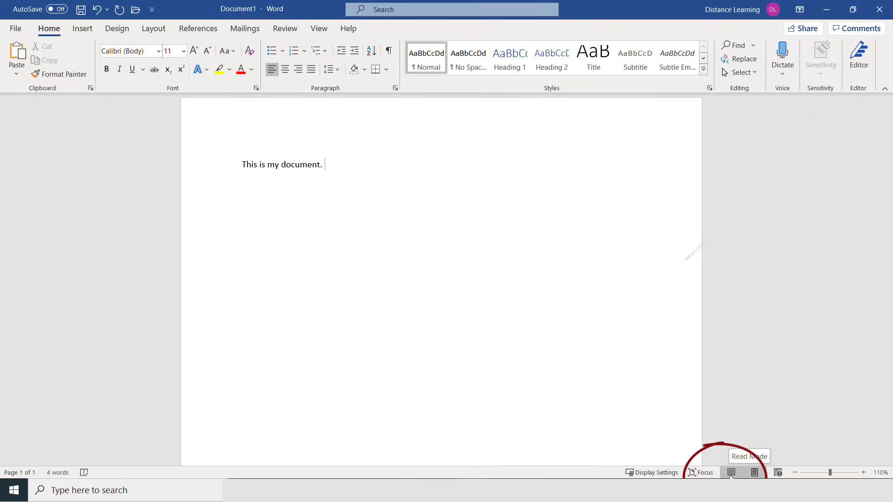
{"action": "left_click", "coordinate": [731, 472]}
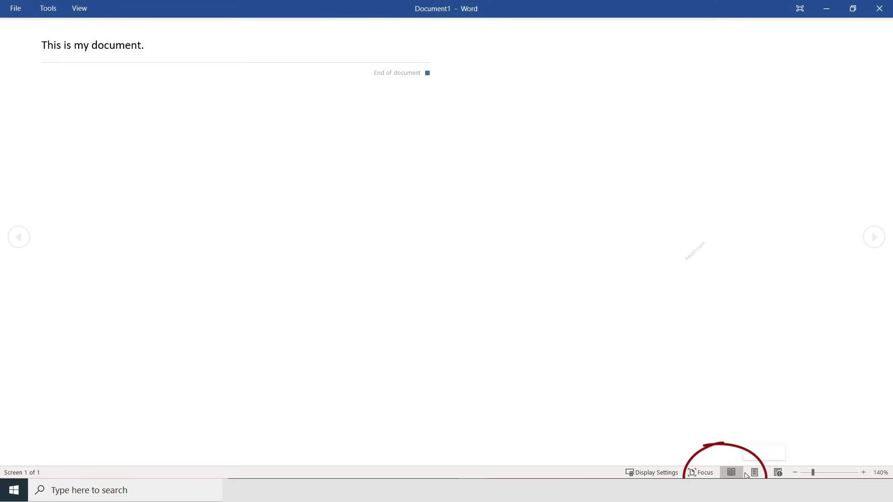
{"action": "left_click", "coordinate": [755, 472]}
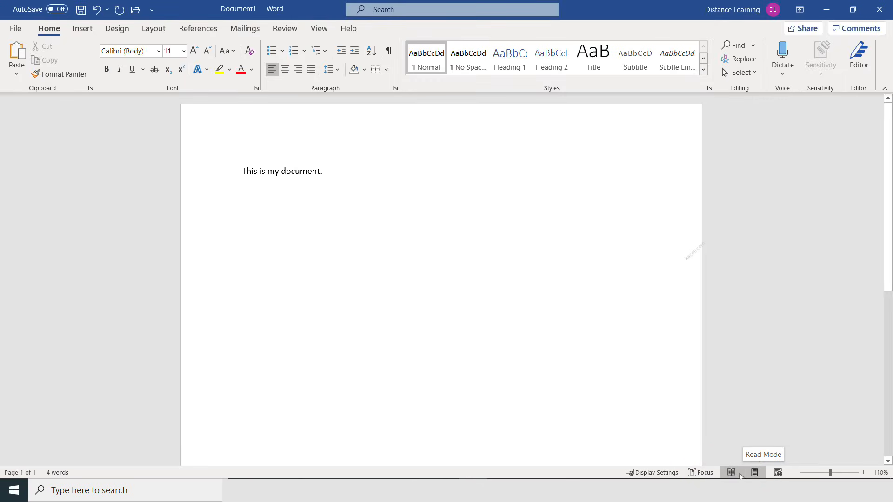
{"action": "left_click", "coordinate": [701, 473]}
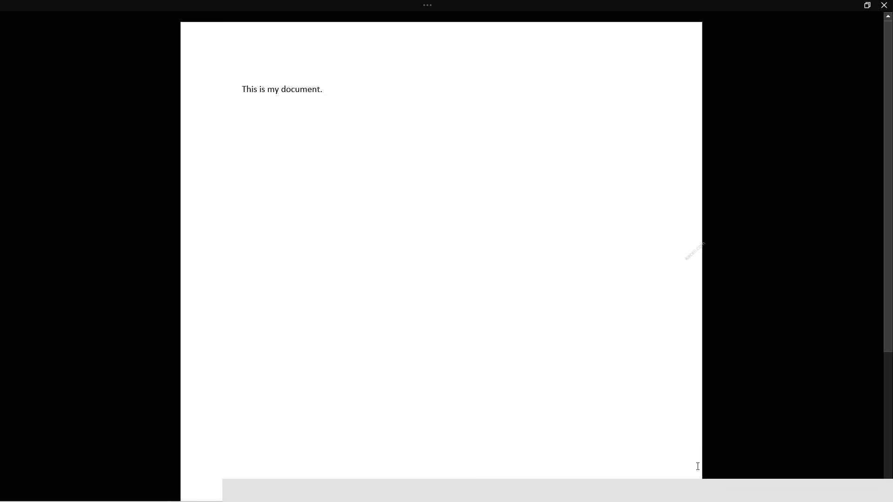
{"action": "key", "text": "Escape"}
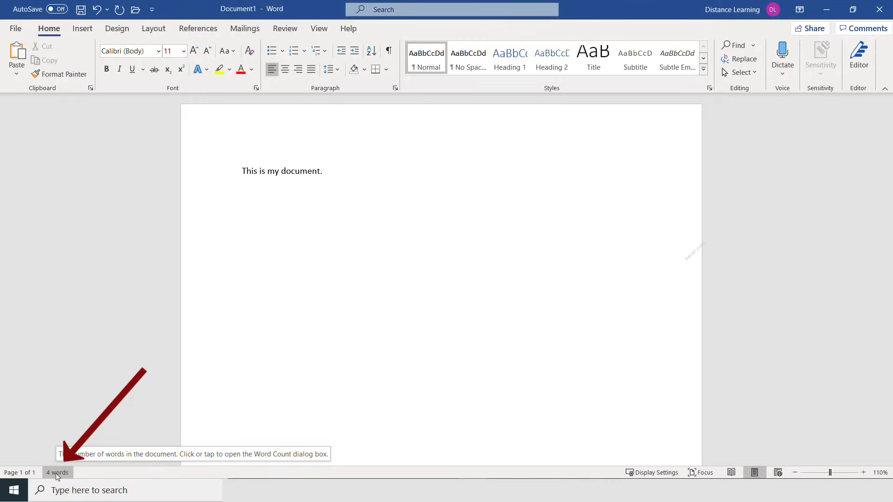
Check the document's word count statistics and view its page thumbnails in the Navigation pane
{"action": "left_click", "coordinate": [57, 472]}
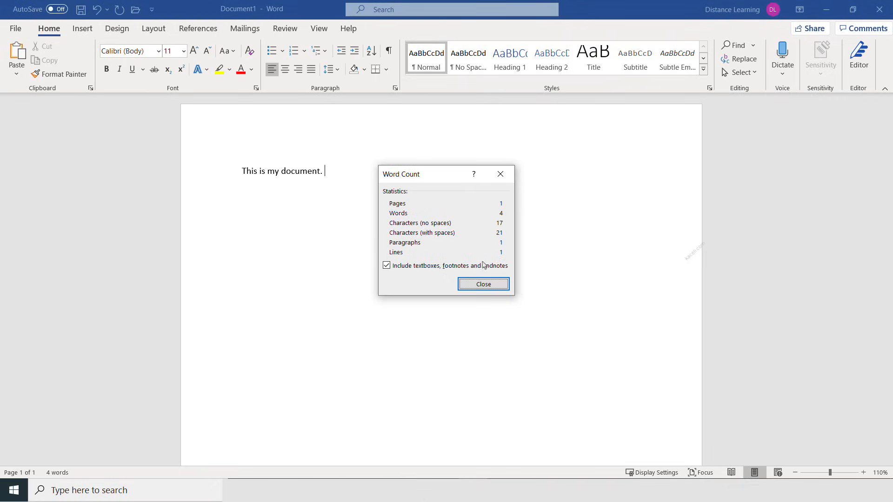
{"action": "left_click", "coordinate": [484, 284]}
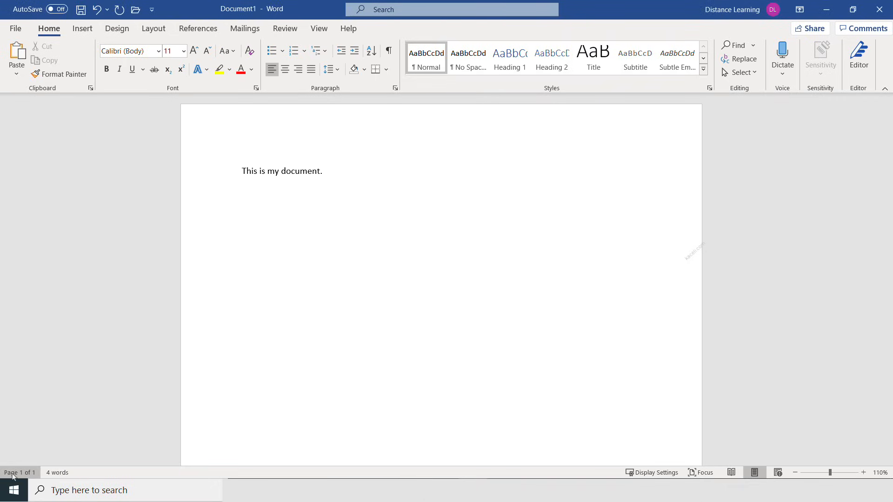
{"action": "left_click", "coordinate": [14, 473]}
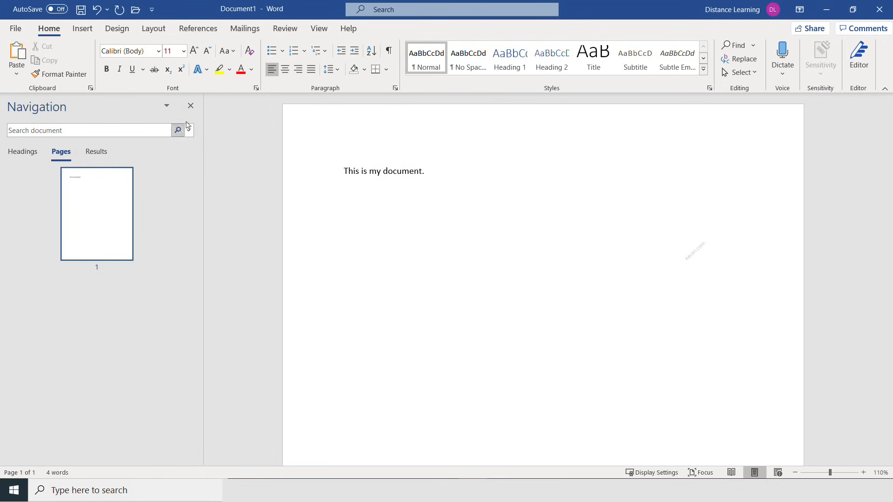
{"action": "left_click", "coordinate": [192, 106]}
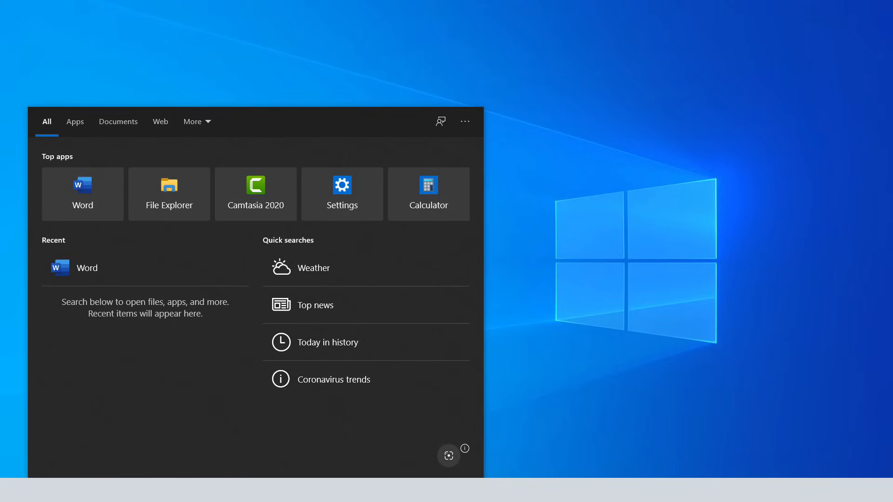
Launch Word from the Windows search and create a new blank document
{"action": "type", "text": "word"}
{"action": "key", "text": "Return"}
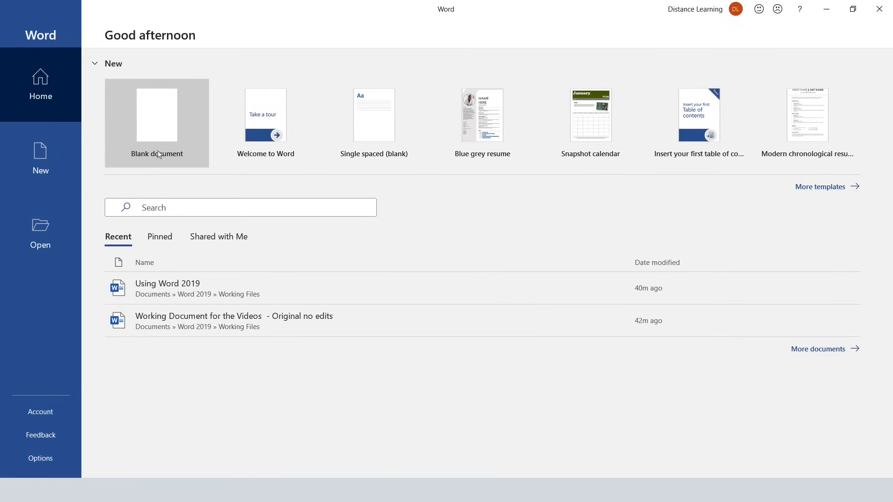
{"action": "left_click", "coordinate": [169, 123]}
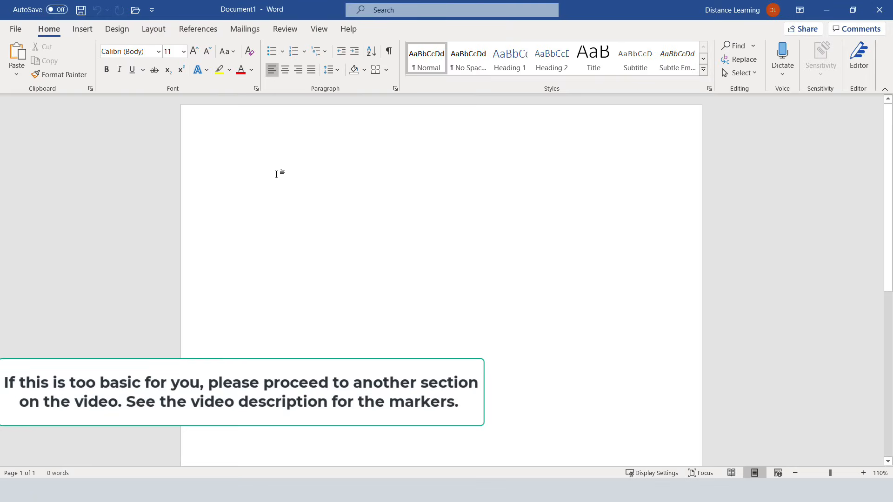
Enter the title "Using Office 365", an introduction to the Word tutorial, one line per topic covered, and a closing paragraph about the concepts-based approach
{"action": "type", "text": "Using Office 365 "}
{"action": "type", "text": "This is a test document on using Word. In this tutorial we are going to learn about the following areas. "}
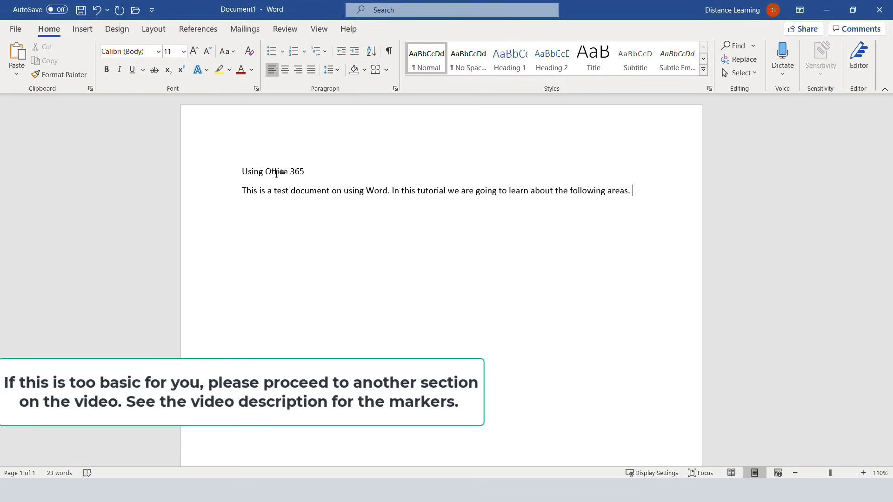
{"action": "type", "text": "The tutorial is designed for those who want to be proficient in the workplace, interviewing for a position or for students wanting to learn Word. In this tutorial we are going to cover:"}
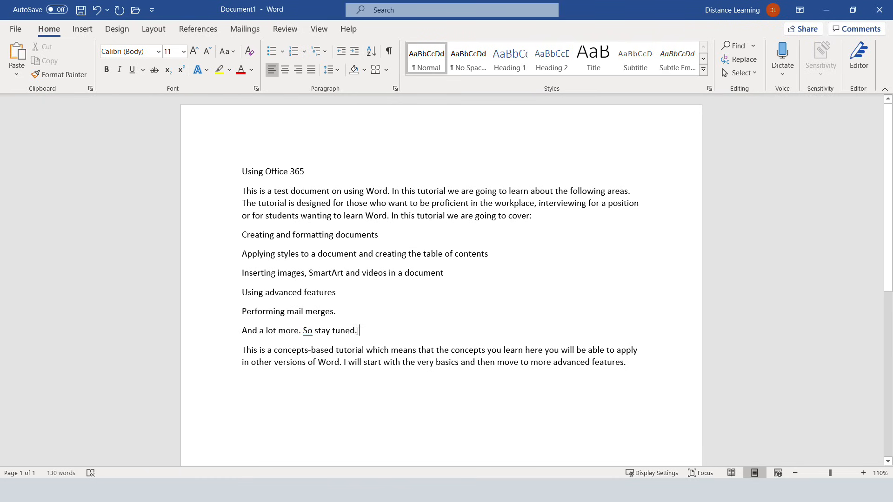
Make the title "Using Office 365" bold and set its font to Abadi
{"action": "triple_click", "coordinate": [313, 172]}
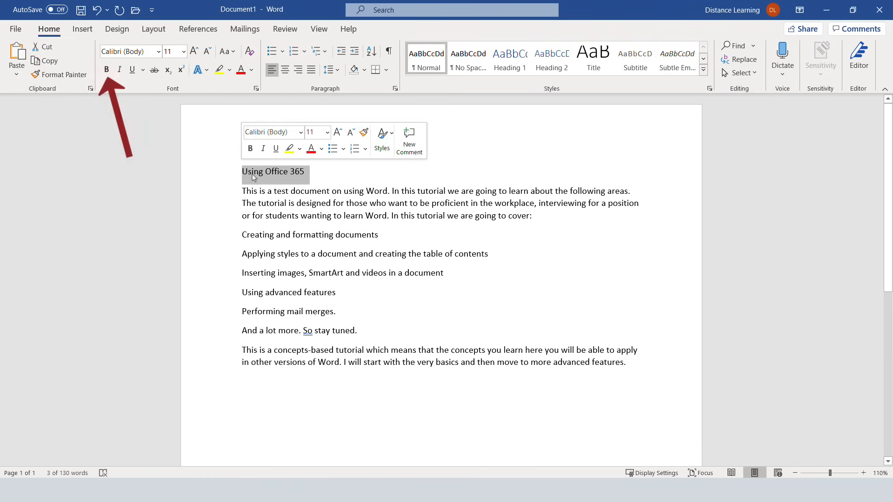
{"action": "left_click", "coordinate": [107, 70]}
{"action": "left_click", "coordinate": [159, 51]}
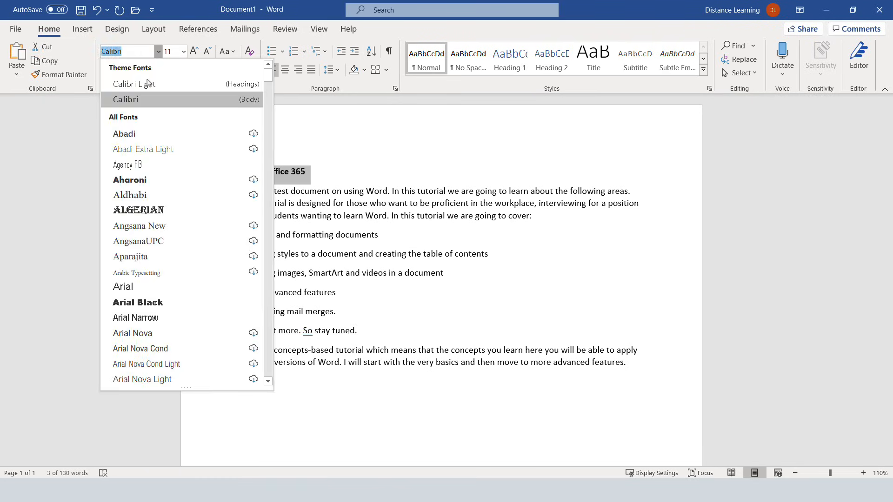
{"action": "left_click", "coordinate": [128, 135]}
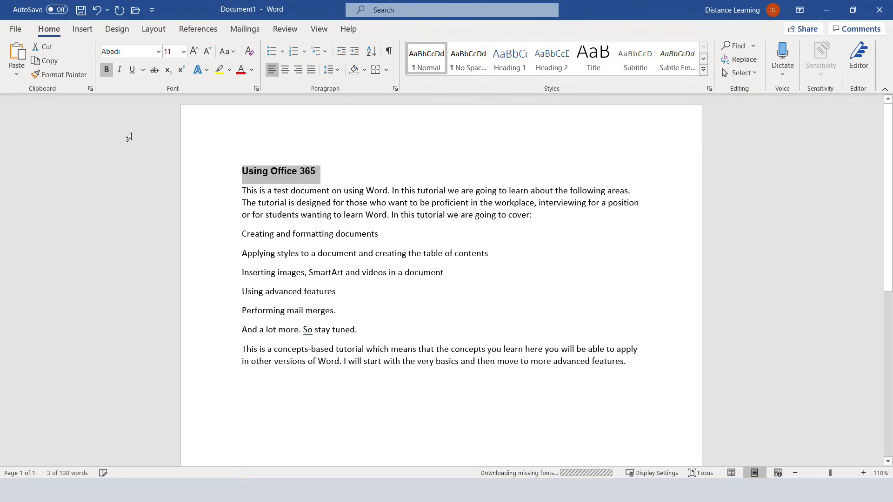
Set the title's font size to 16 and adjust it in increments to 20
{"action": "left_click", "coordinate": [183, 52]}
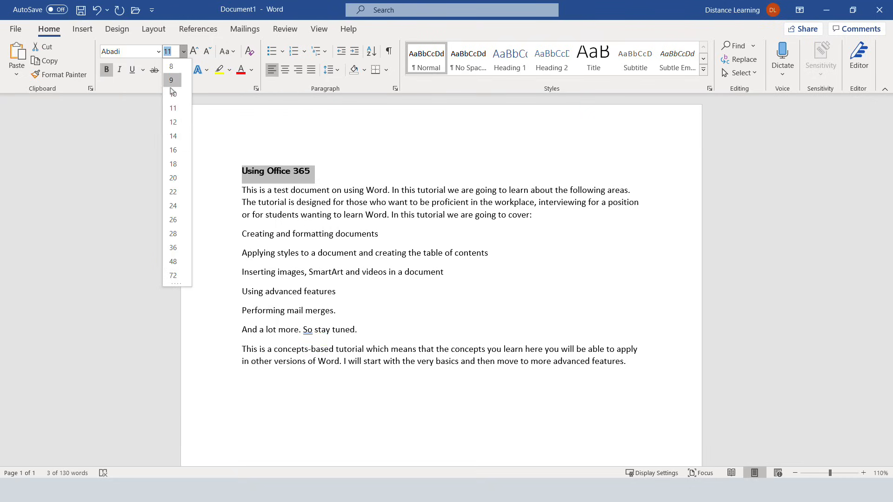
{"action": "left_click", "coordinate": [173, 149]}
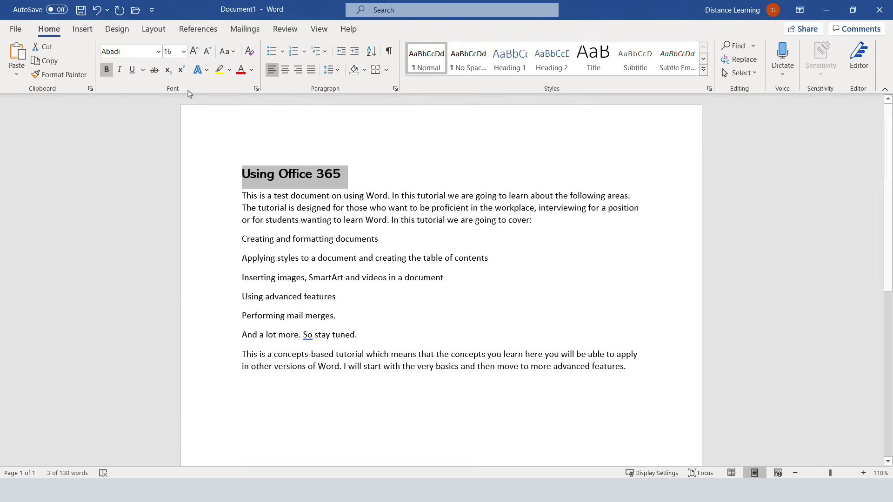
{"action": "left_click", "coordinate": [194, 51]}
{"action": "left_click", "coordinate": [194, 51]}
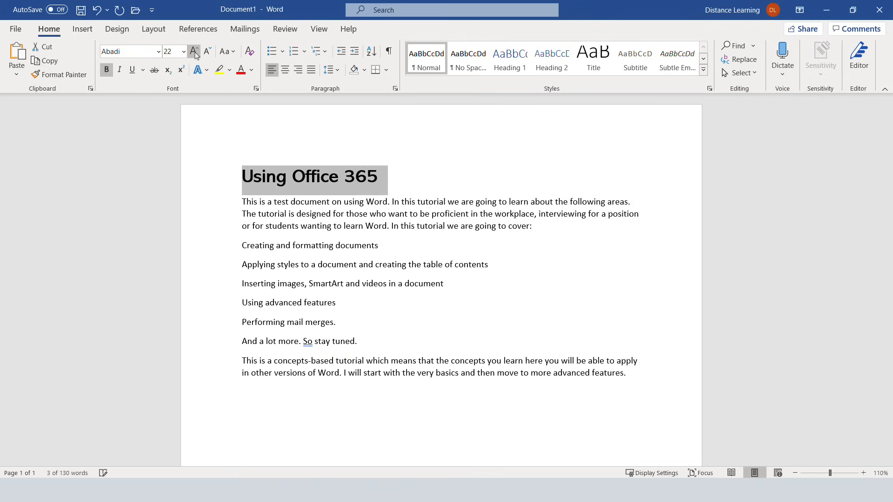
Change the title's case to UPPERCASE and deselect it
{"action": "left_click", "coordinate": [233, 56]}
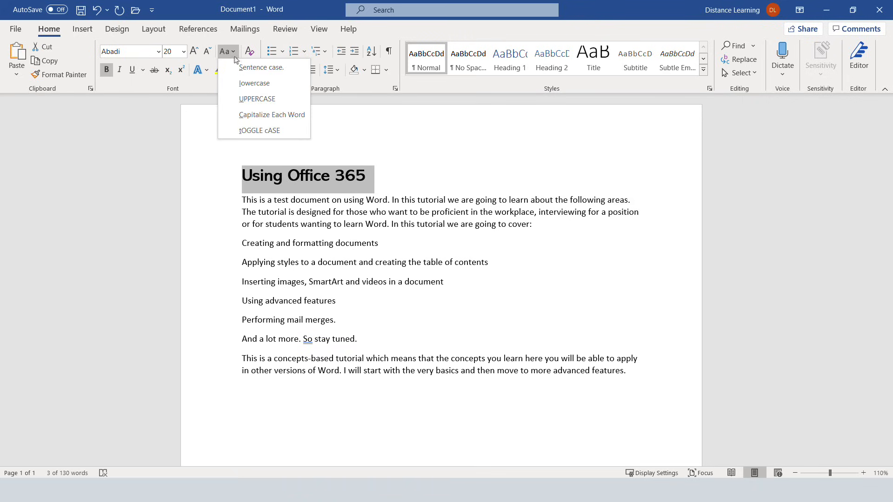
{"action": "left_click", "coordinate": [248, 105]}
{"action": "left_click", "coordinate": [279, 201]}
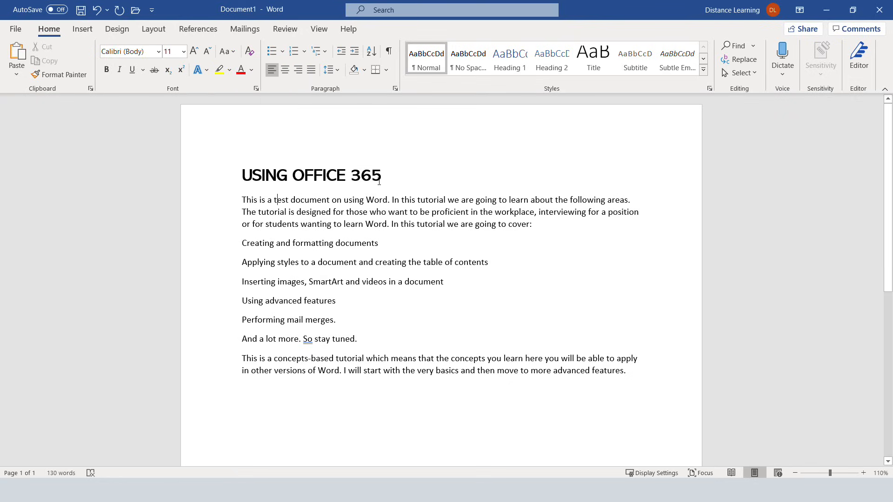
Set the font color of the title "USING OFFICE 365" to red and deselect it
{"action": "left_click_drag", "start_coordinate": [389, 179], "coordinate": [254, 177]}
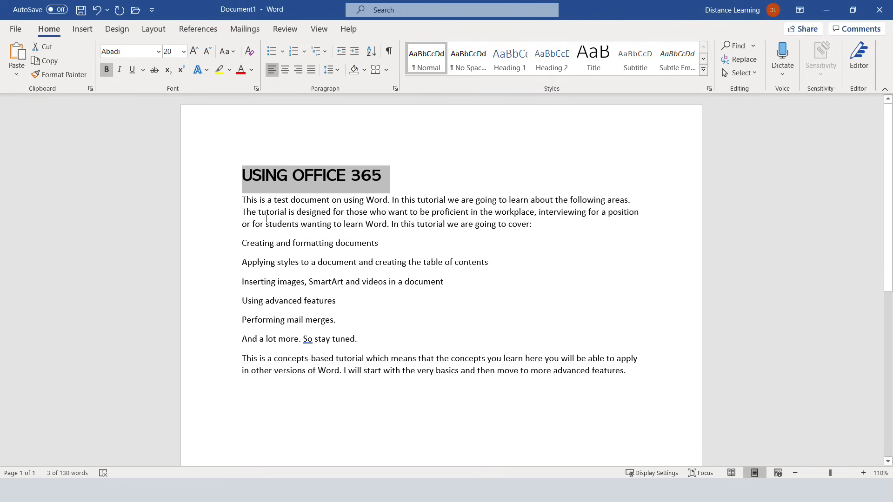
{"action": "left_click", "coordinate": [296, 200]}
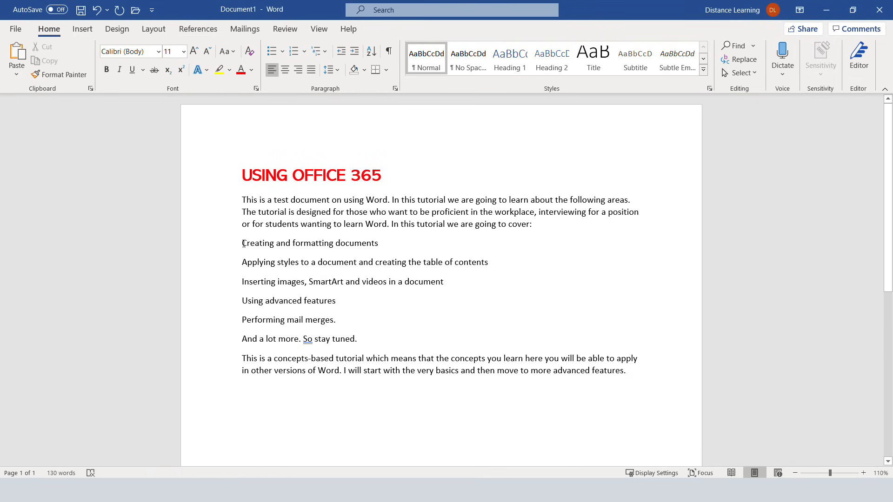
Format the six topic lines below the introduction as a list with multicolored bullets, and convert it to a numbered list
{"action": "left_click_drag", "start_coordinate": [242, 245], "coordinate": [298, 340]}
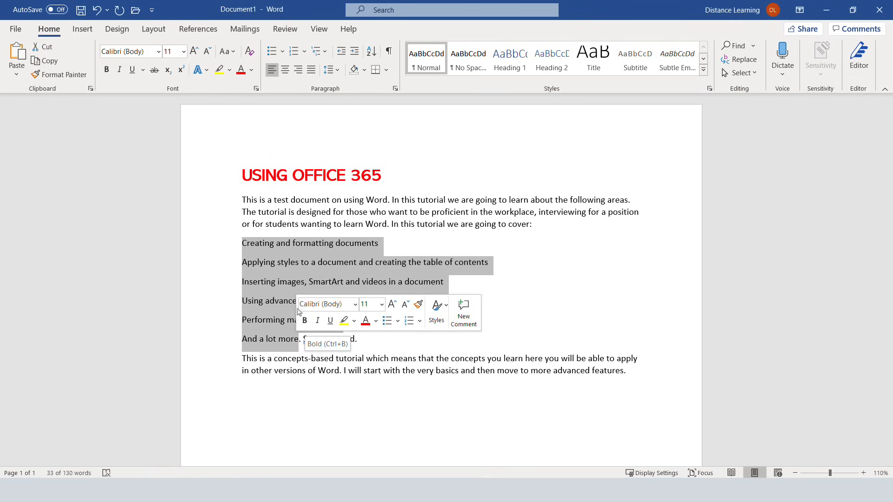
{"action": "left_click", "coordinate": [273, 51]}
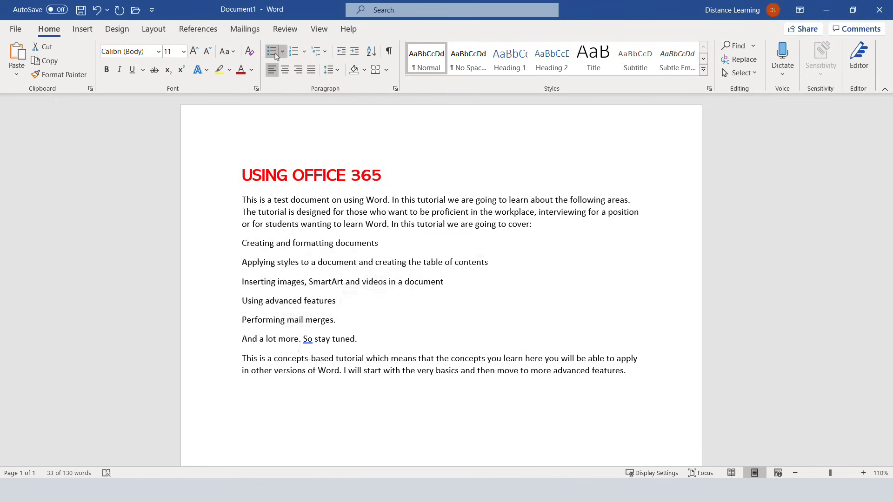
{"action": "left_click", "coordinate": [283, 52]}
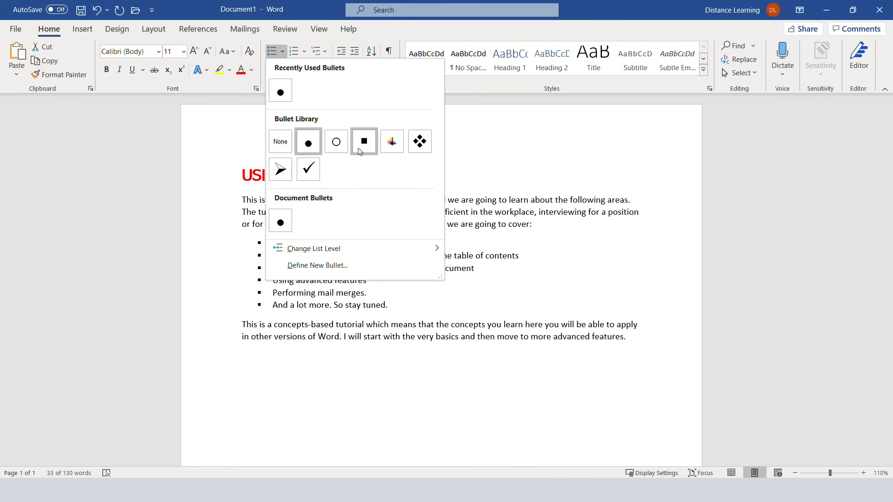
{"action": "left_click", "coordinate": [392, 141]}
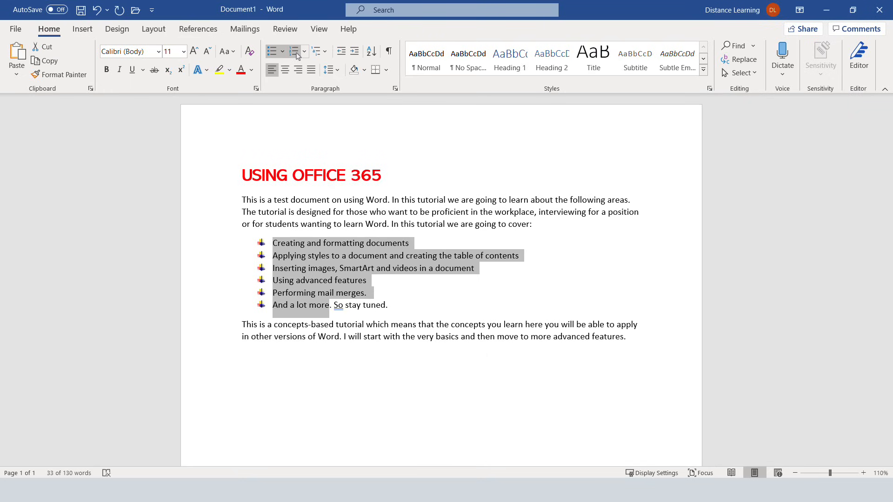
{"action": "left_click", "coordinate": [296, 53]}
{"action": "left_click", "coordinate": [321, 52]}
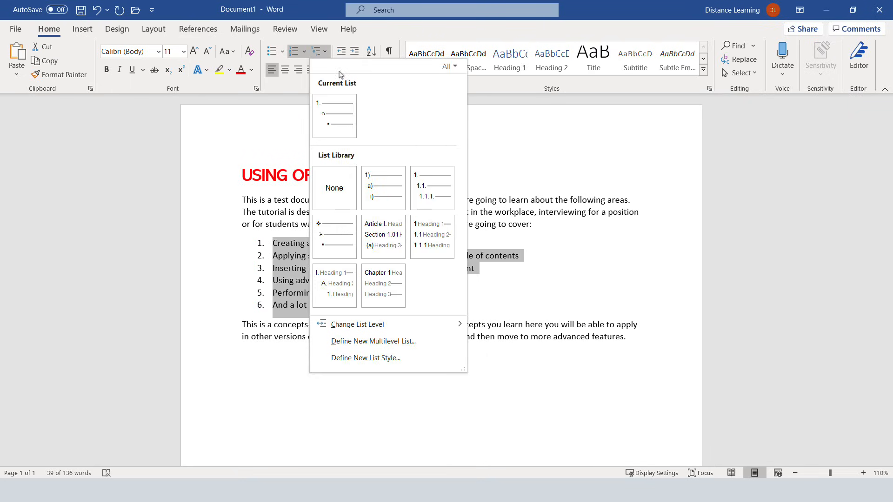
{"action": "left_click", "coordinate": [346, 225]}
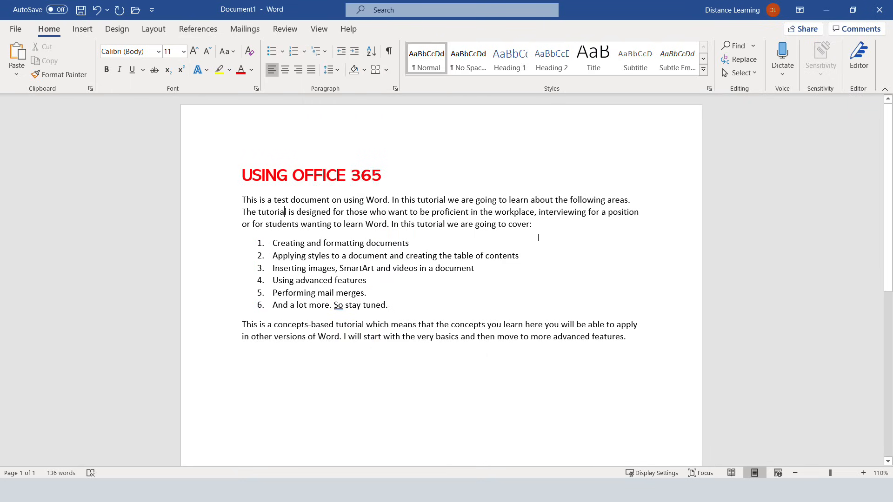
Try center and right alignment on the introduction paragraph, and return it to left alignment
{"action": "left_click_drag", "start_coordinate": [534, 225], "coordinate": [242, 199]}
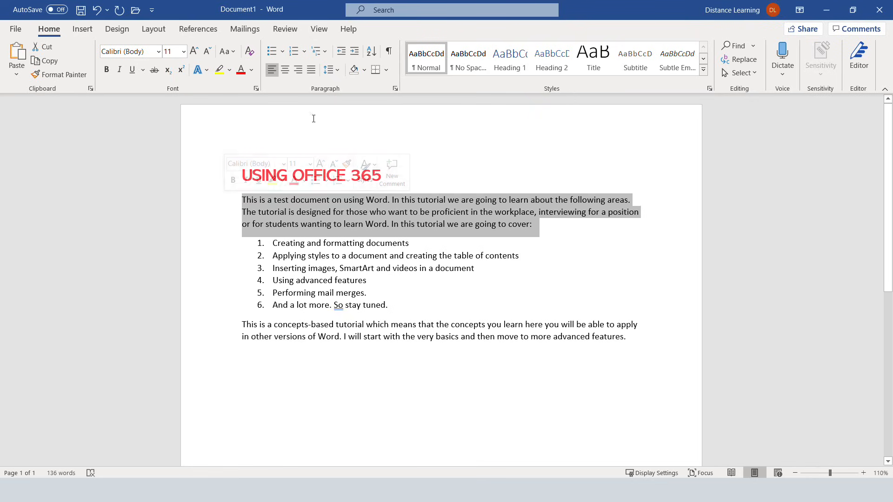
{"action": "left_click", "coordinate": [285, 71]}
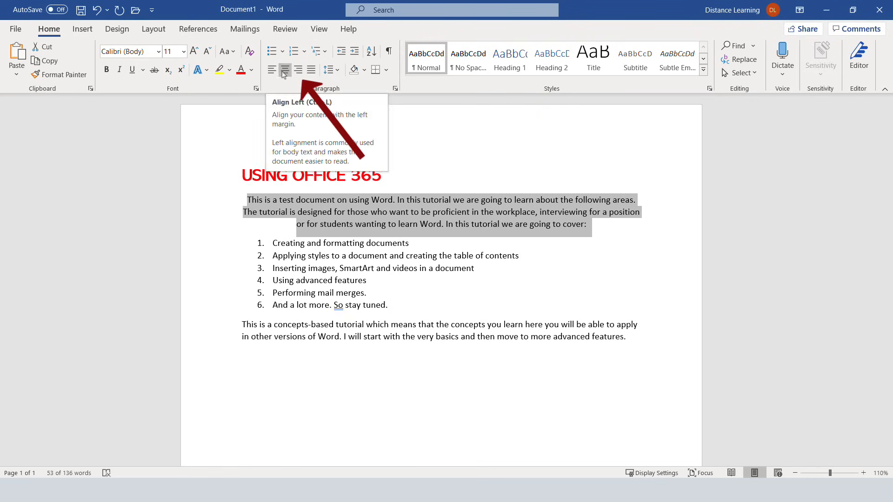
{"action": "left_click", "coordinate": [298, 70]}
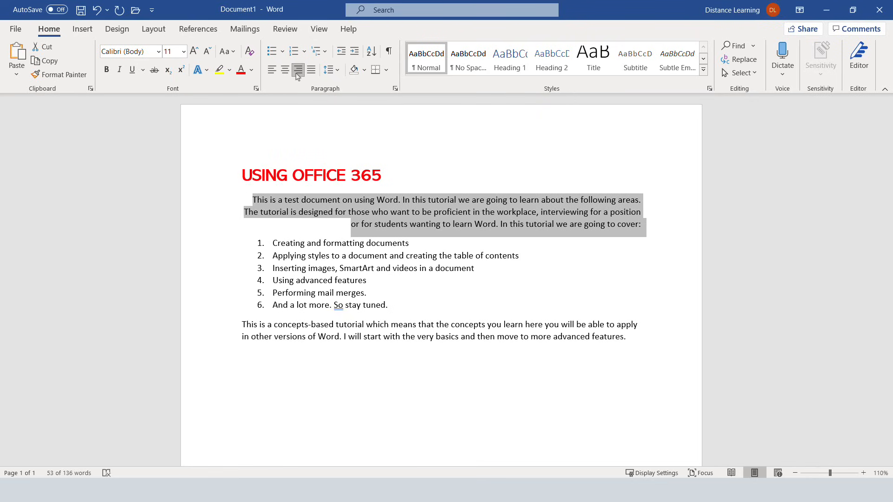
{"action": "left_click", "coordinate": [273, 71]}
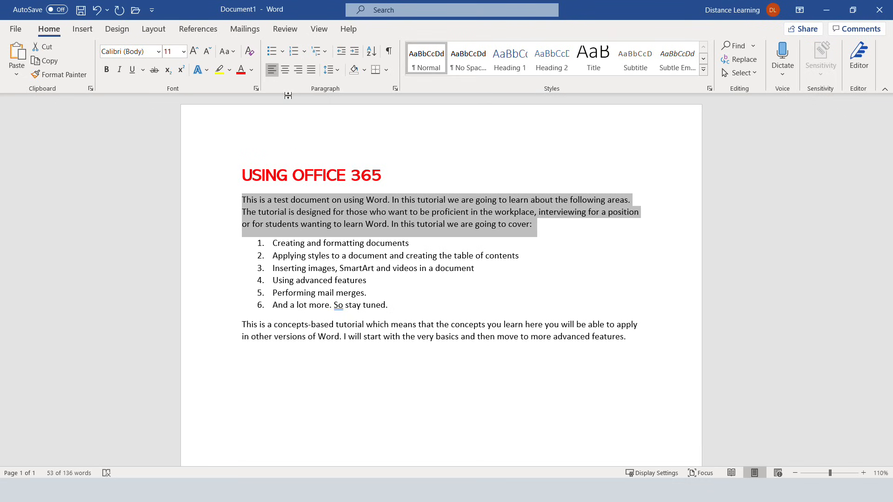
Try a line spacing of 2.0 on all text below the title, and undo the change
{"action": "left_click", "coordinate": [242, 198]}
{"action": "left_click_drag", "start_coordinate": [244, 204], "coordinate": [680, 429]}
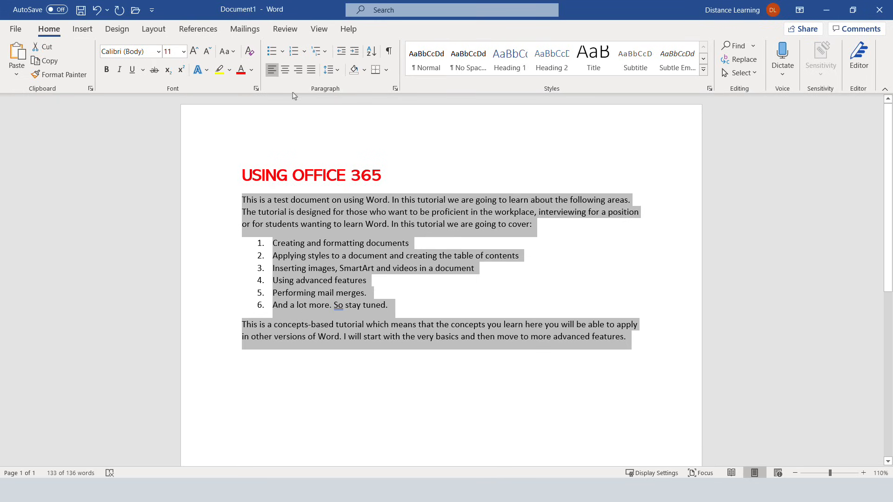
{"action": "left_click", "coordinate": [338, 71]}
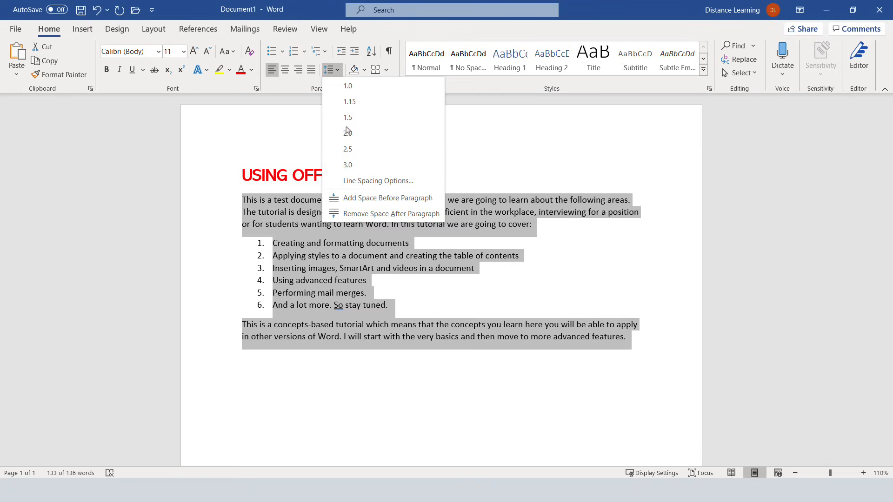
{"action": "left_click", "coordinate": [353, 134]}
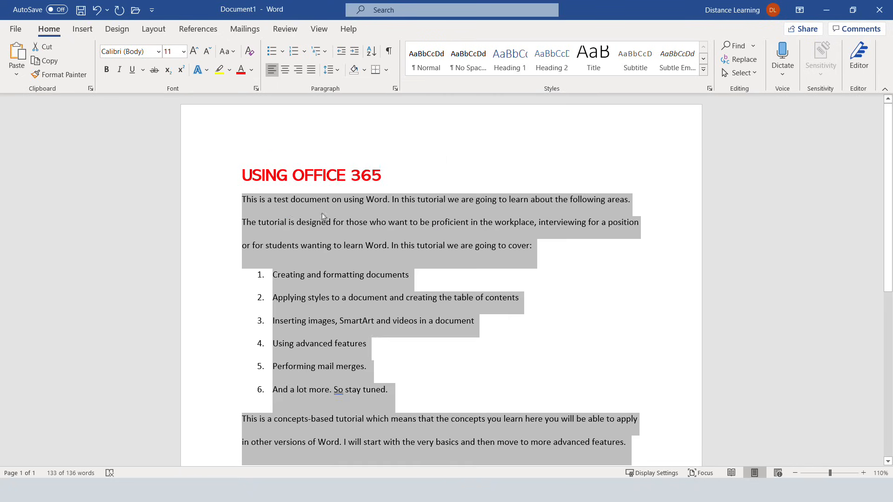
{"action": "left_click", "coordinate": [342, 224]}
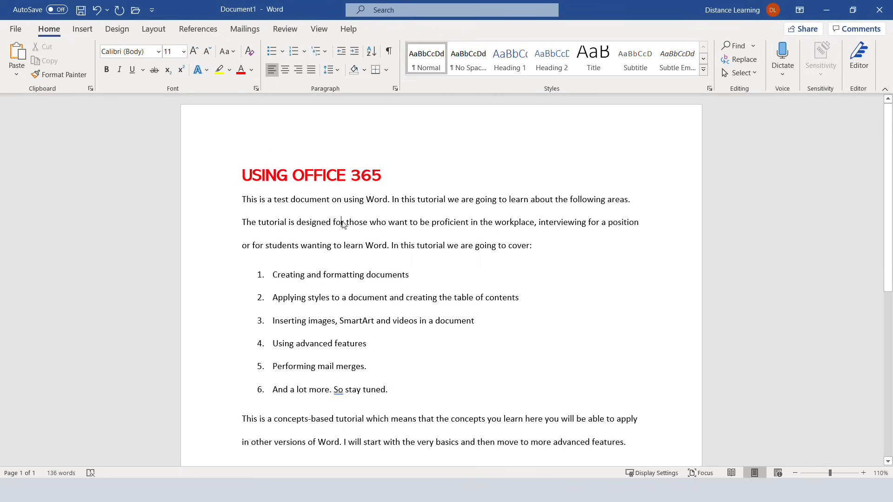
{"action": "left_click", "coordinate": [97, 13]}
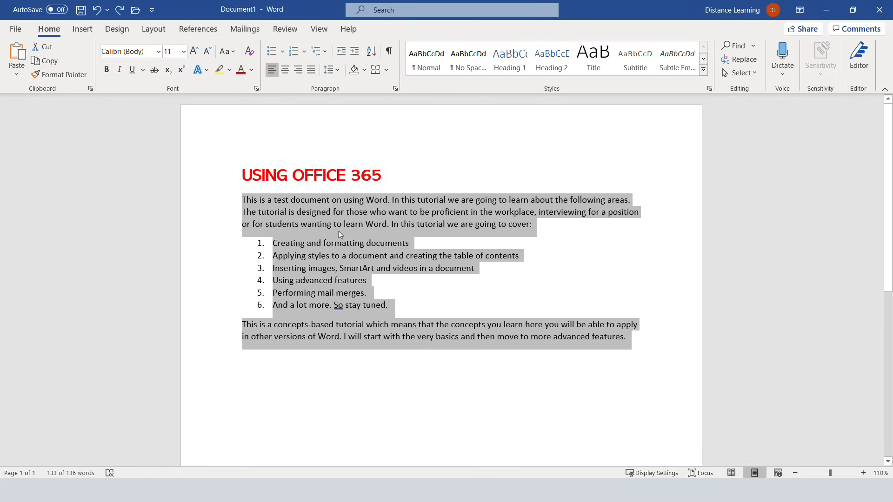
{"action": "left_click", "coordinate": [363, 224]}
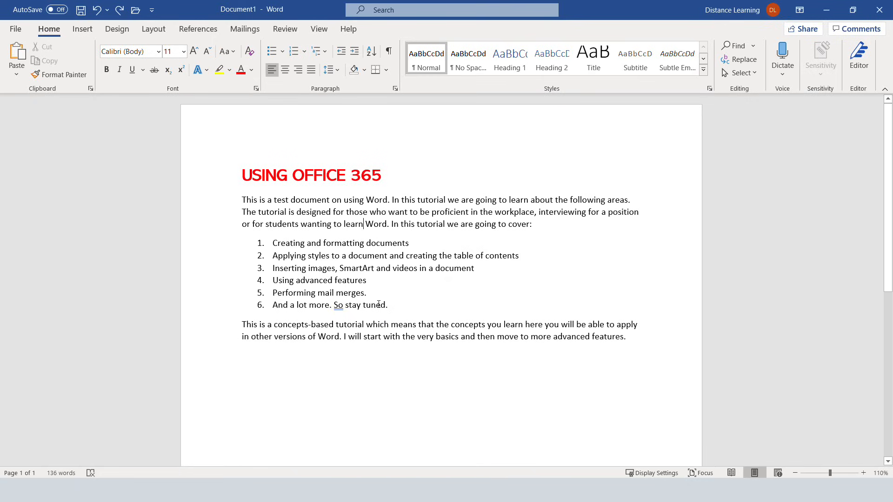
{"action": "left_click", "coordinate": [384, 256]}
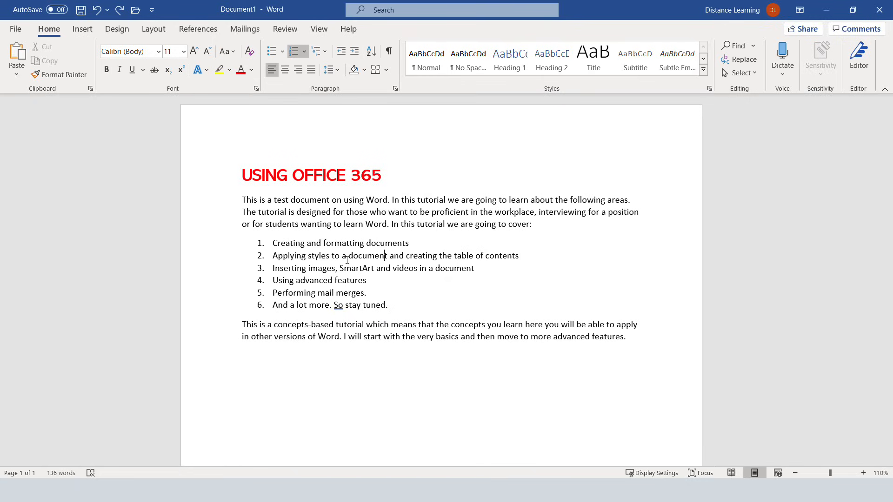
{"action": "left_click", "coordinate": [387, 224]}
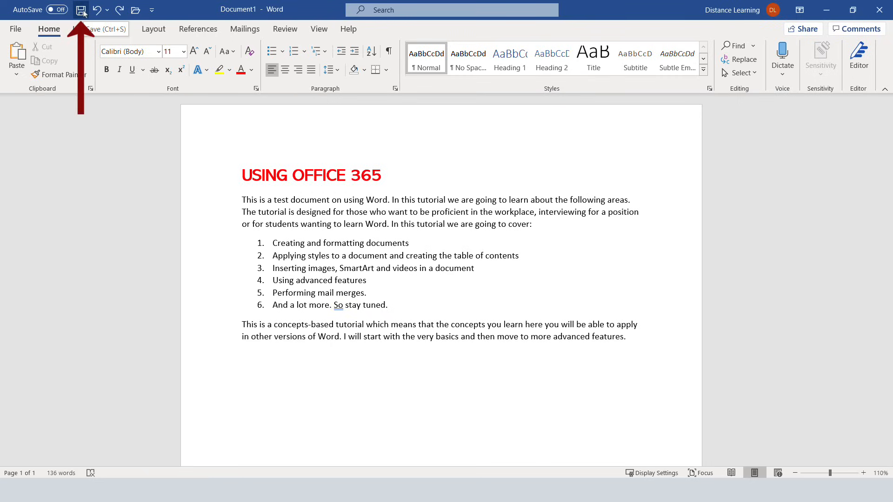
Examine the available save locations and the short save dialog for the document, and cancel without saving
{"action": "left_click", "coordinate": [16, 31]}
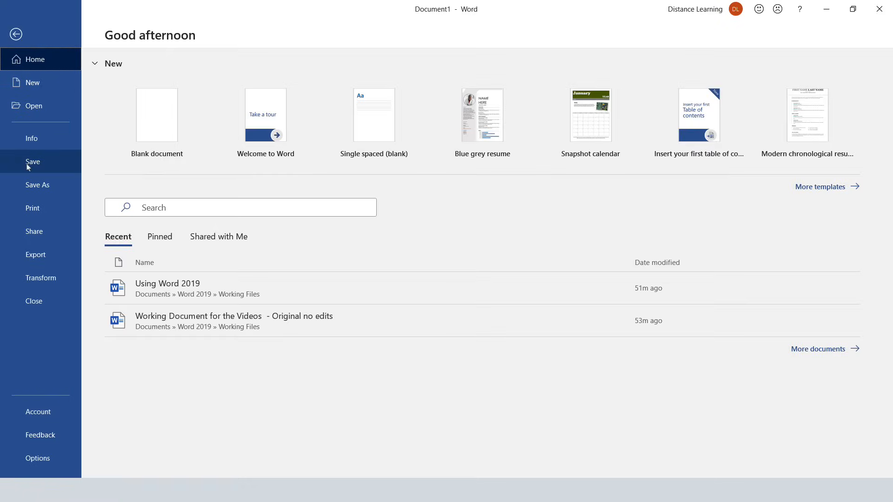
{"action": "left_click", "coordinate": [28, 167]}
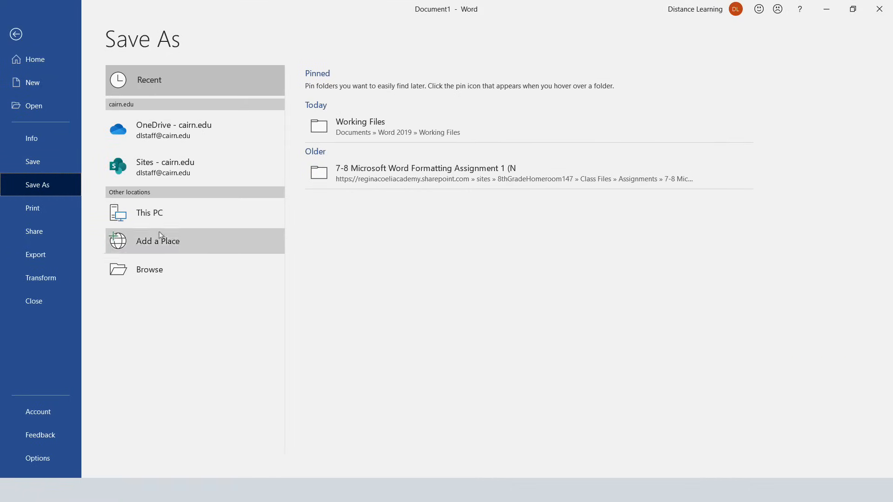
{"action": "left_click", "coordinate": [17, 46]}
{"action": "left_click", "coordinate": [80, 11]}
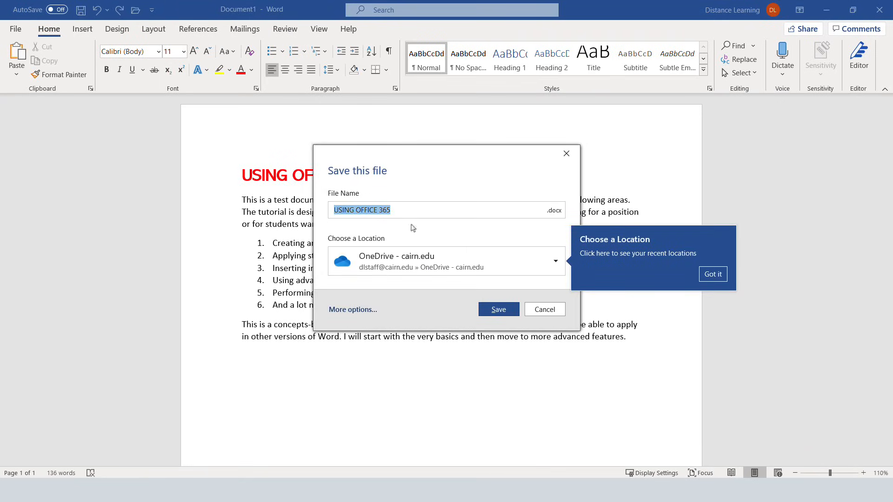
{"action": "left_click", "coordinate": [544, 310]}
Save the document on this PC in the Documents folder as a Word Document named "USING OFFICE 365"
{"action": "left_click", "coordinate": [16, 29]}
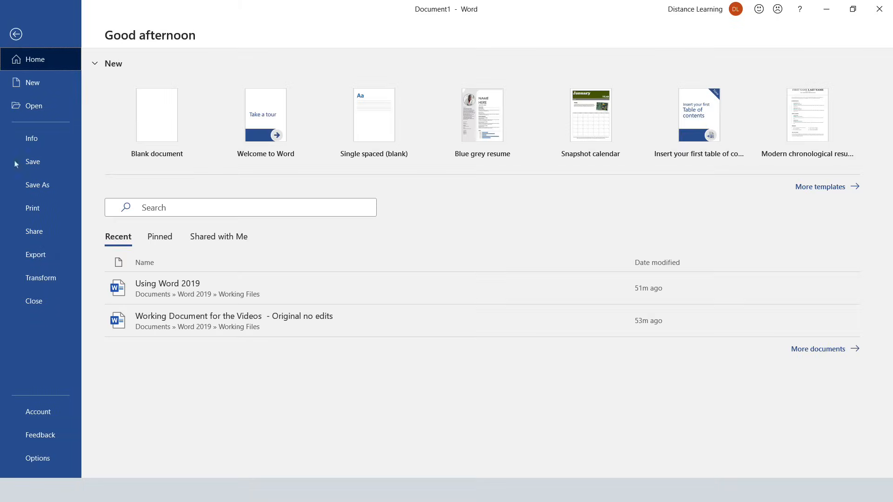
{"action": "left_click", "coordinate": [37, 185]}
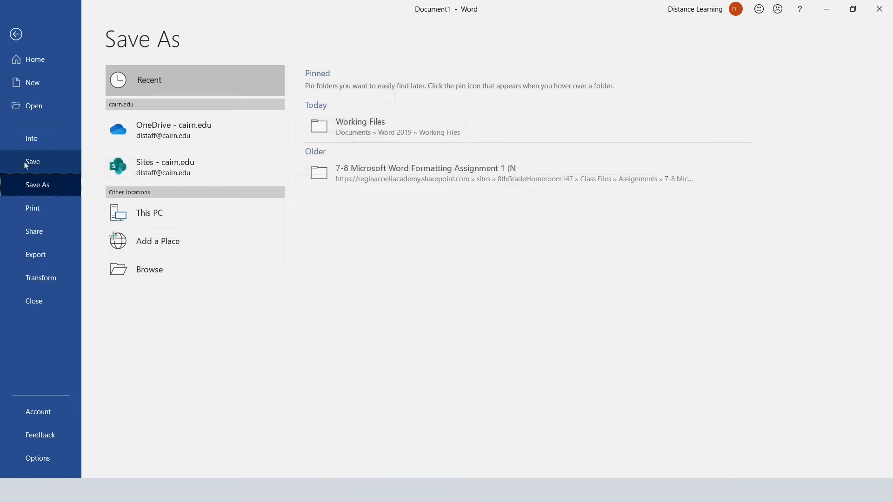
{"action": "left_click", "coordinate": [158, 220]}
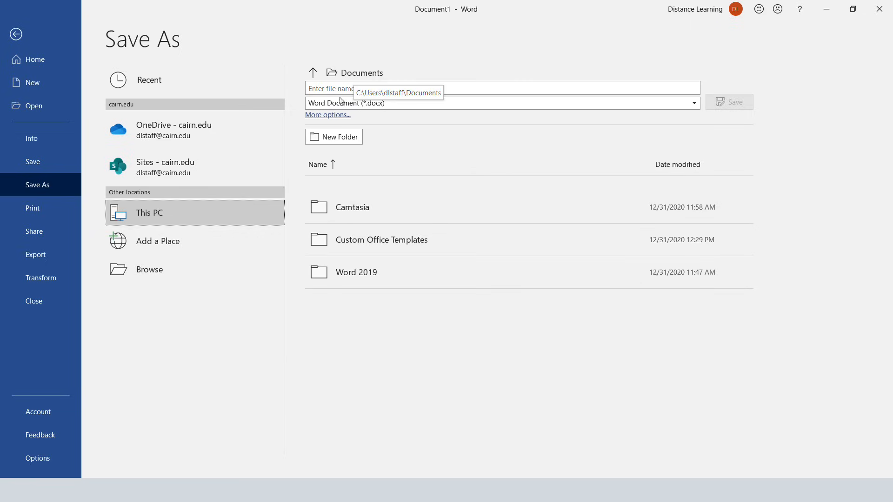
{"action": "left_click", "coordinate": [145, 274]}
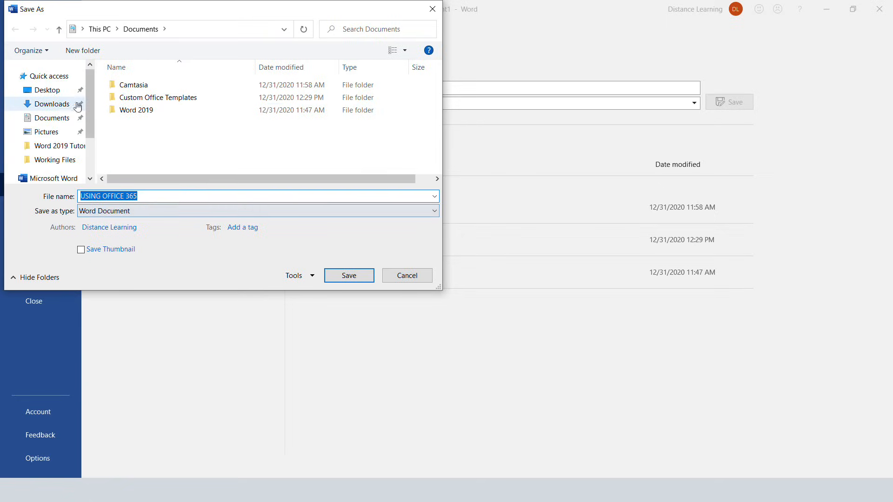
{"action": "left_click", "coordinate": [54, 118]}
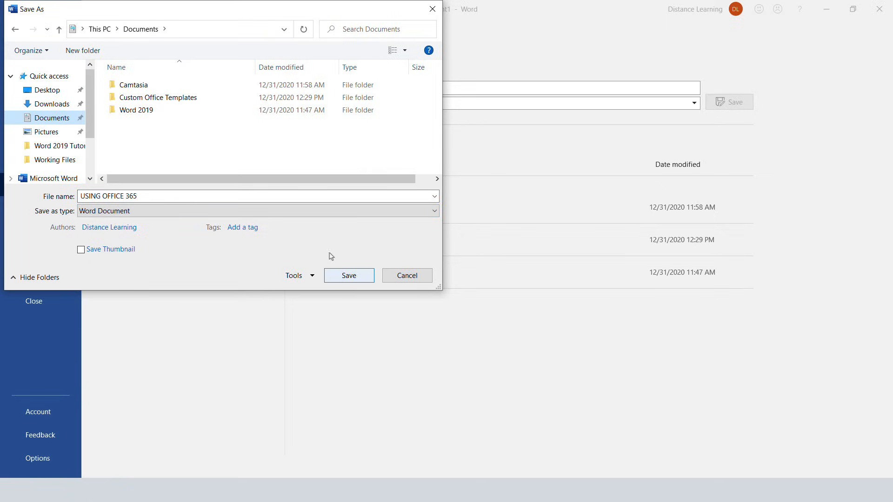
{"action": "left_click", "coordinate": [349, 275]}
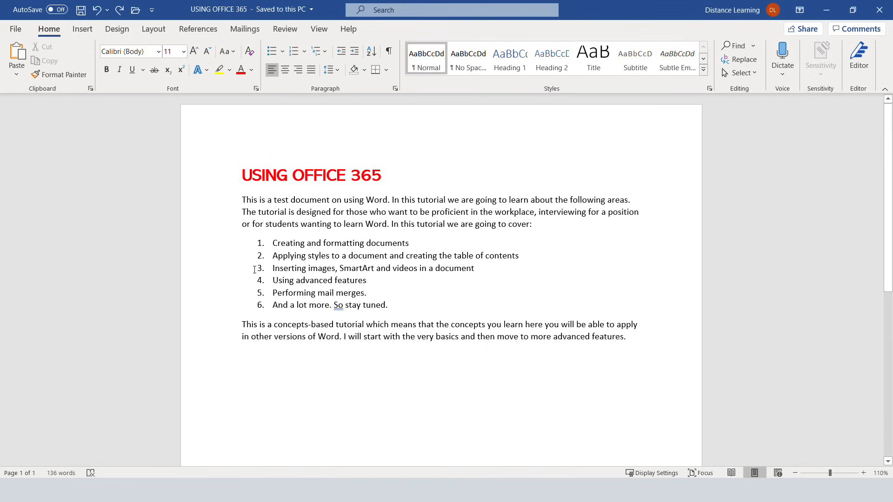
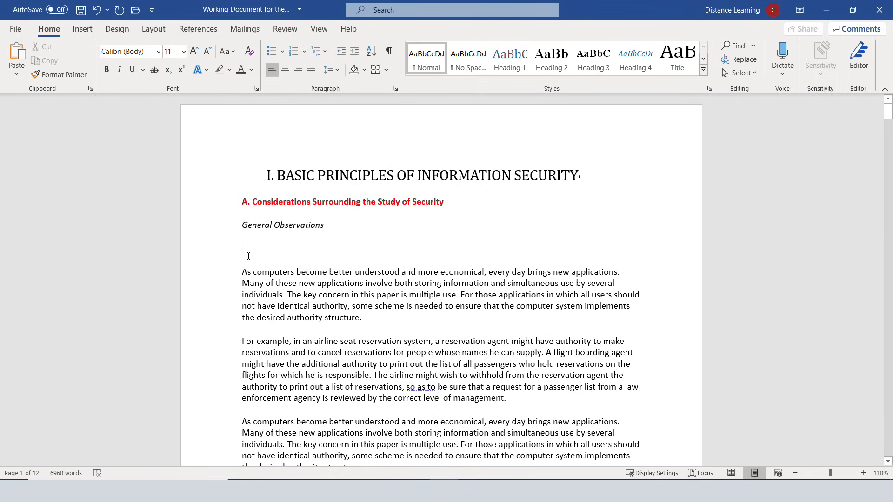
In the information security document, dictate text after the first General Observations paragraph and delete the trailing fragment "when you're ready to stop this you"
{"action": "left_click", "coordinate": [783, 79]}
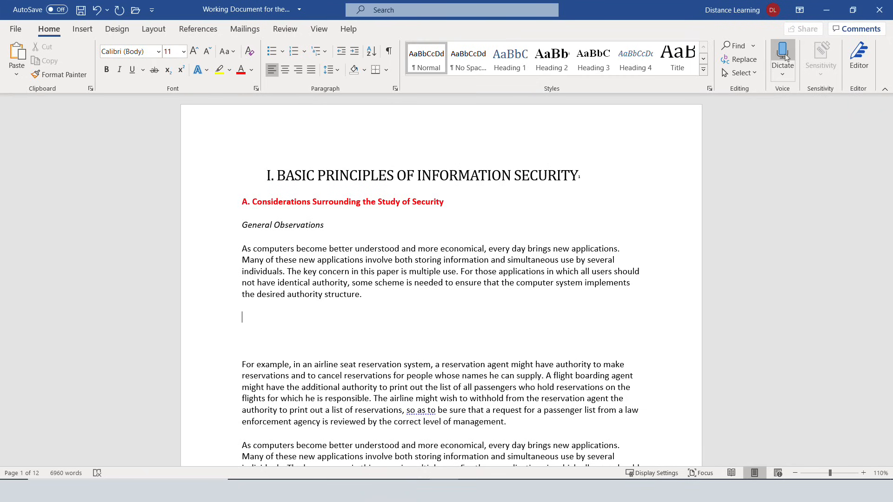
{"action": "left_click", "coordinate": [787, 55]}
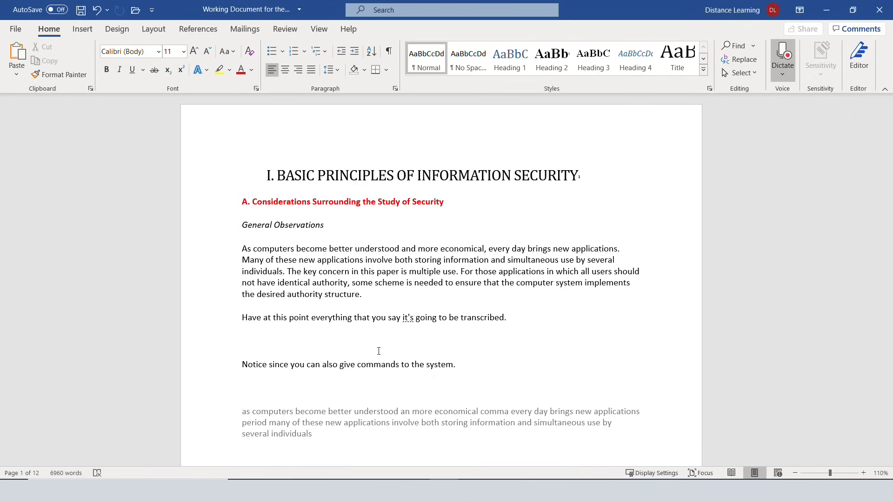
{"action": "left_click_drag", "start_coordinate": [421, 435], "coordinate": [288, 440]}
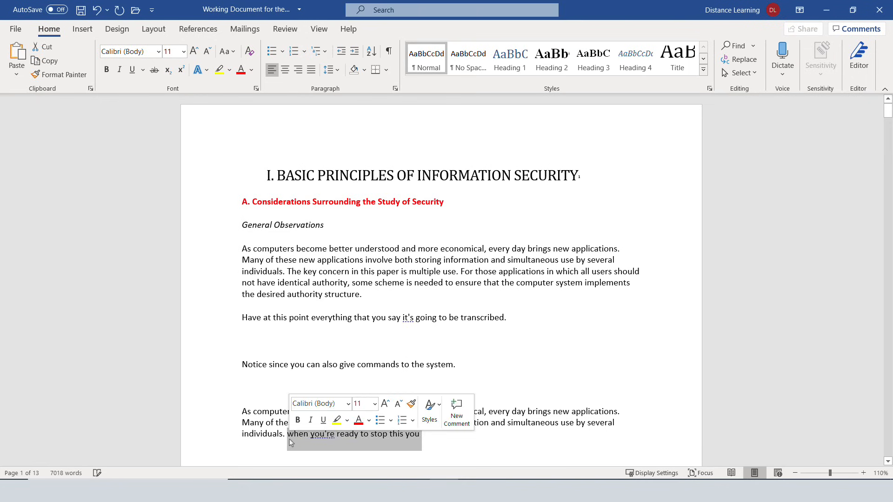
{"action": "key", "text": "BackSpace"}
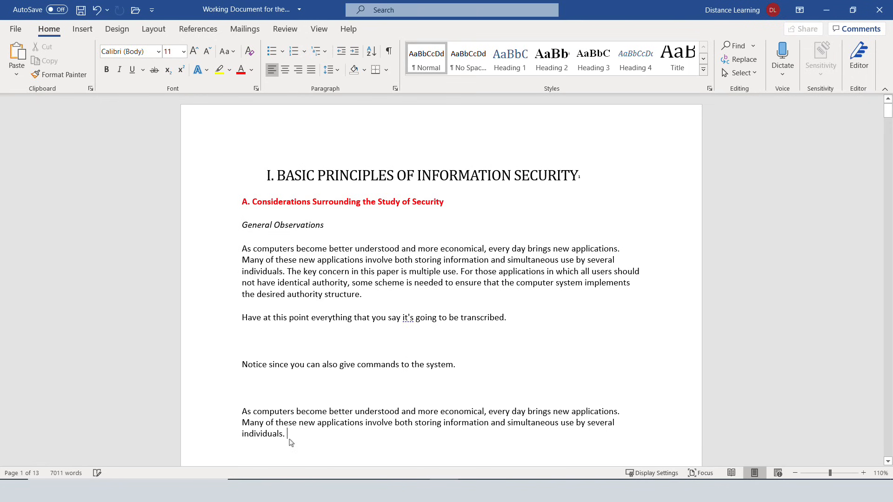
{"action": "left_click", "coordinate": [290, 384]}
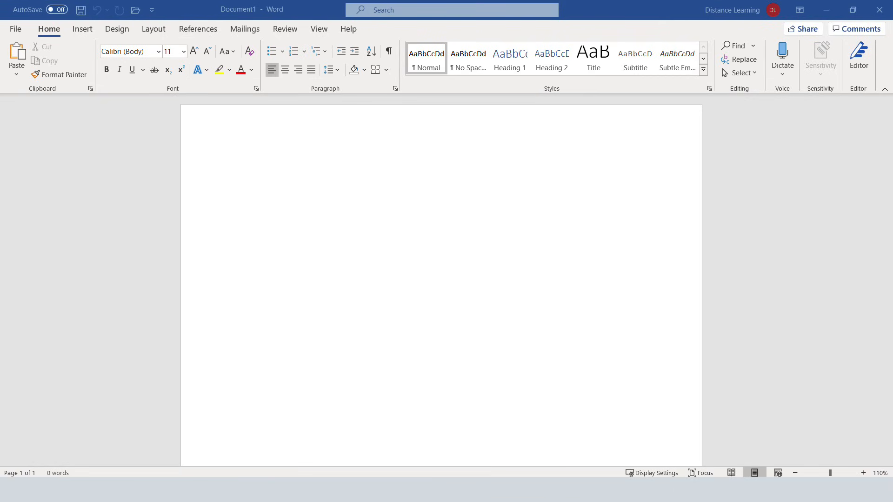
Open "Working Document for the Videos - Original no edits", skim its pages past the Design Principles section, and return to the beginning
{"action": "left_click", "coordinate": [244, 181]}
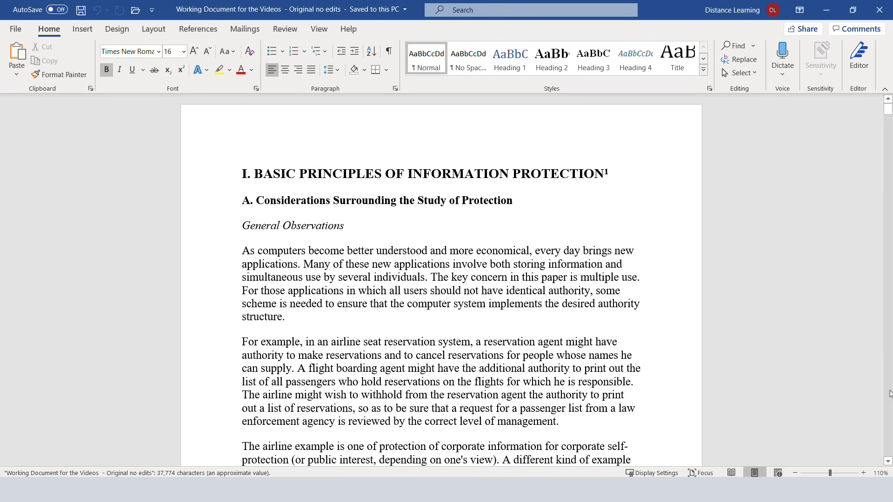
{"action": "scroll", "coordinate": [485, 316], "scroll_direction": "down", "scroll_amount": 3}
{"action": "scroll", "coordinate": [485, 315], "scroll_direction": "down", "scroll_amount": 10}
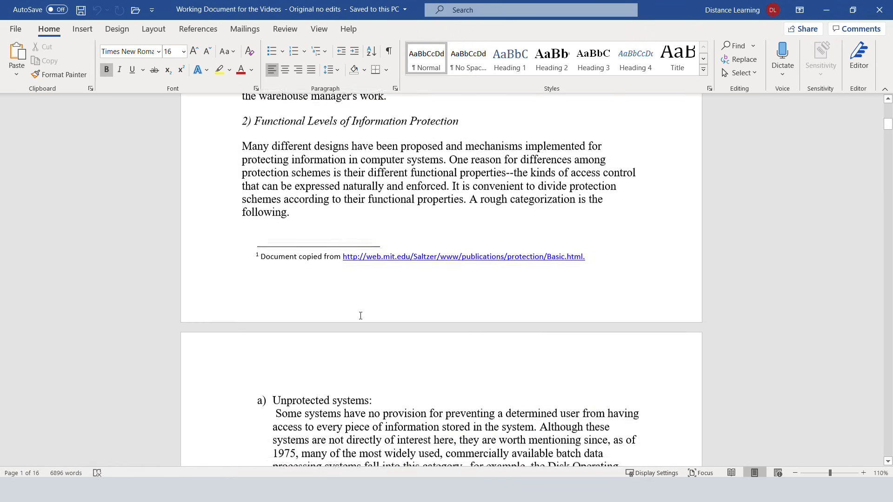
{"action": "scroll", "coordinate": [411, 256], "scroll_direction": "down", "scroll_amount": 14}
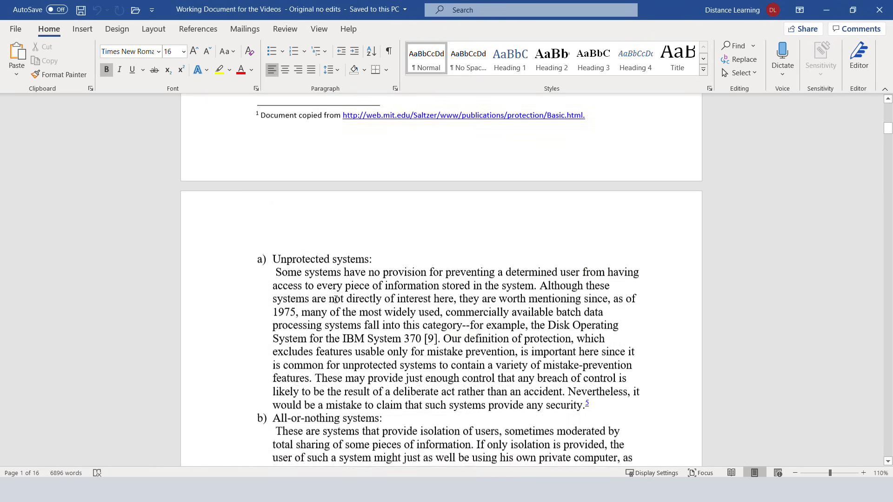
{"action": "scroll", "coordinate": [294, 272], "scroll_direction": "down", "scroll_amount": 18}
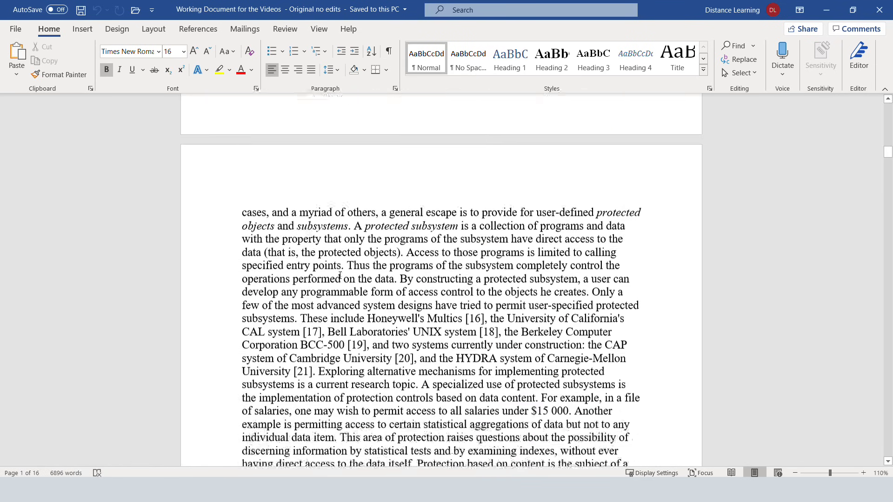
{"action": "scroll", "coordinate": [404, 280], "scroll_direction": "down", "scroll_amount": 20}
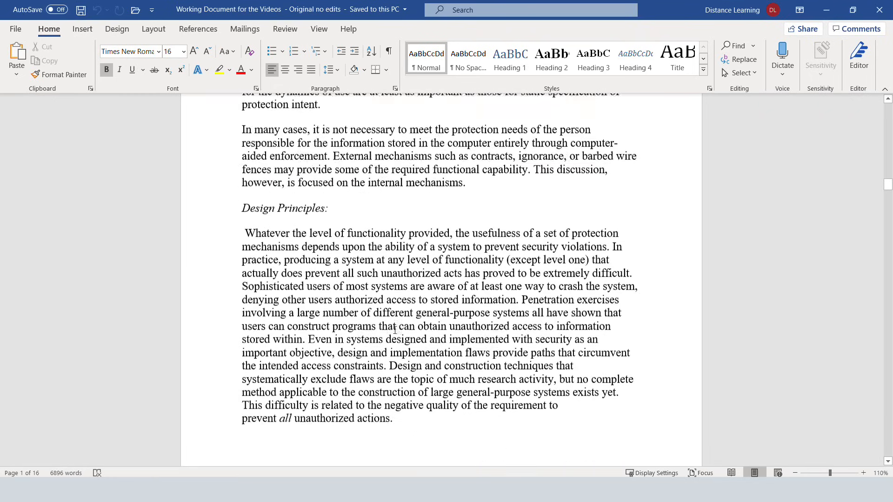
{"action": "scroll", "coordinate": [427, 303], "scroll_direction": "down", "scroll_amount": 9}
{"action": "key", "text": "ctrl+Home"}
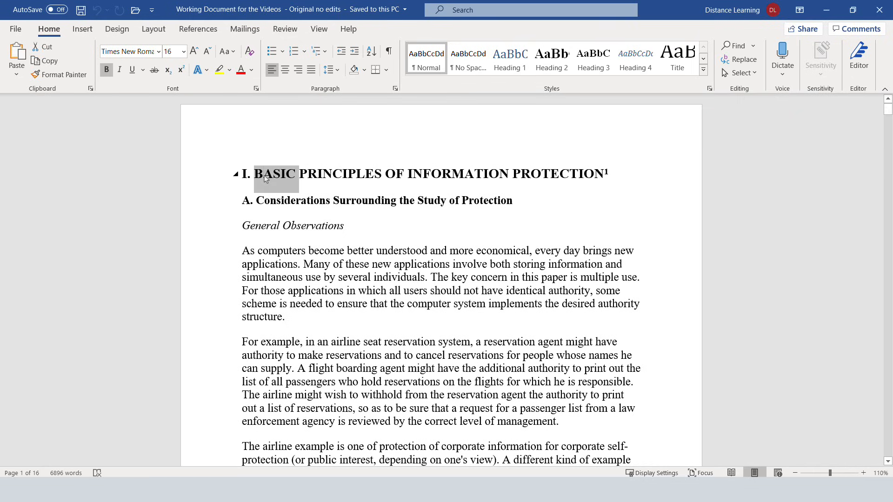
Select the whole title "I. BASIC PRINCIPLES OF INFORMATION PROTECTION", clear the selection, and select it again
{"action": "triple_click", "coordinate": [265, 176]}
{"action": "triple_click", "coordinate": [266, 179]}
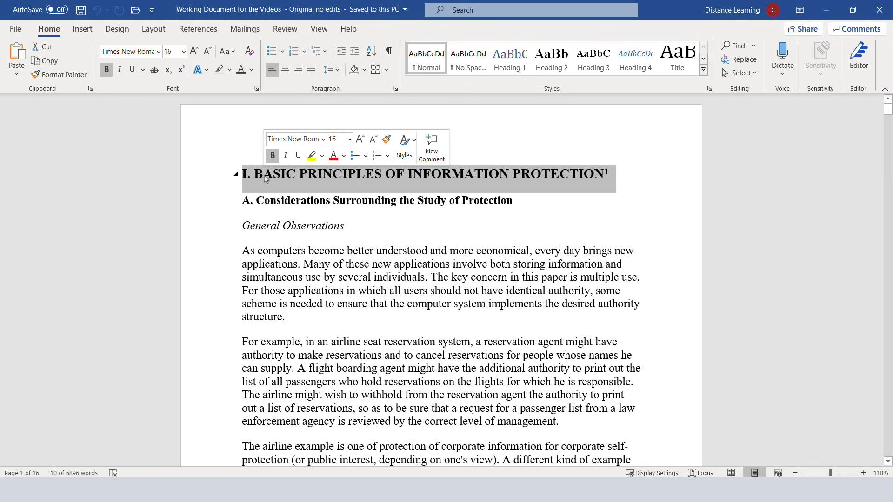
{"action": "left_click", "coordinate": [638, 182]}
{"action": "triple_click", "coordinate": [619, 177]}
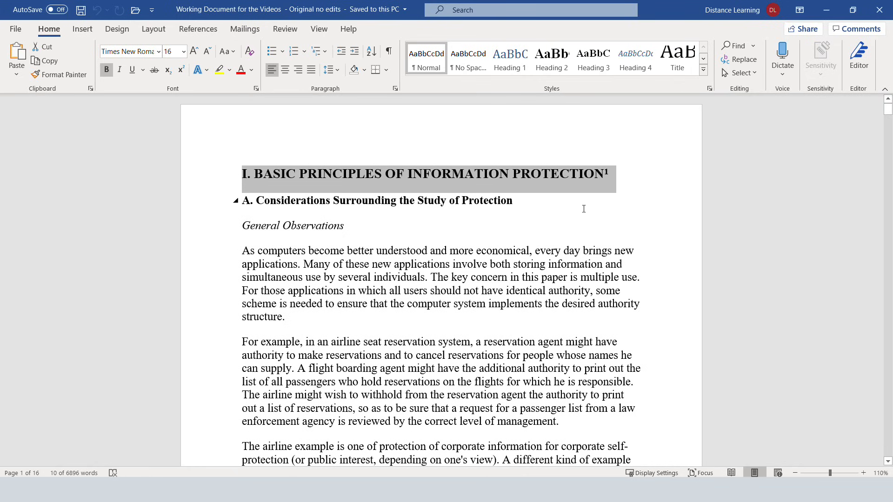
Select the single word "Many" in the first General Observations paragraph, and extend the selection to the whole paragraph
{"action": "left_click", "coordinate": [334, 268]}
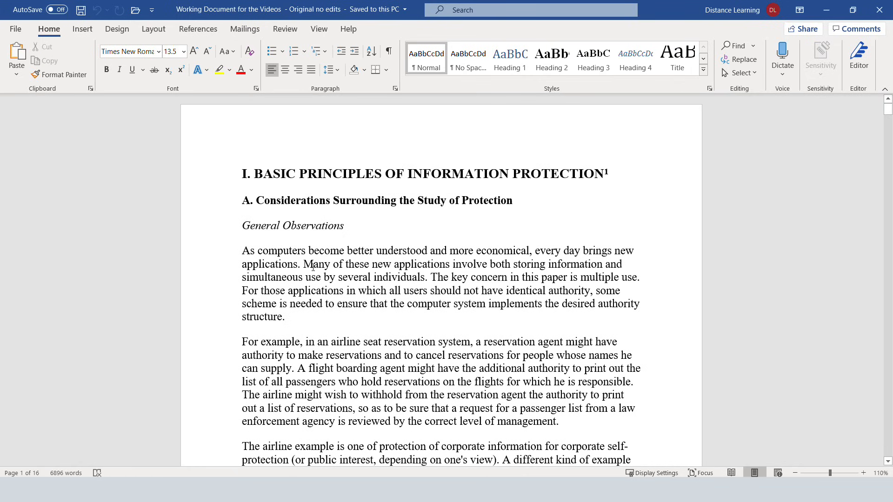
{"action": "triple_click", "coordinate": [313, 267]}
{"action": "double_click", "coordinate": [312, 267]}
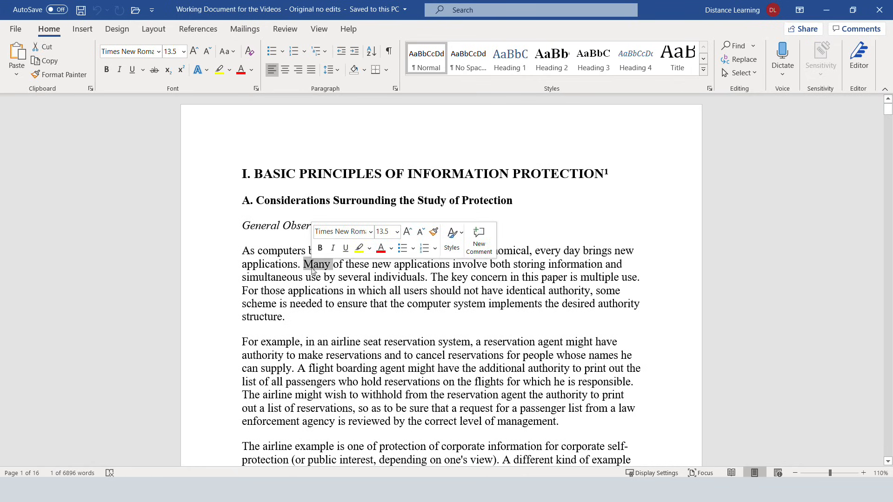
{"action": "triple_click", "coordinate": [313, 270]}
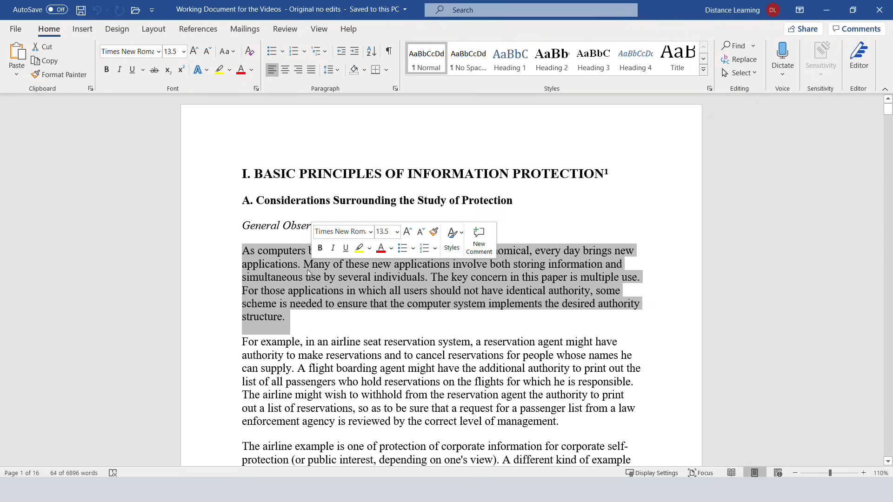
Select individual lines of the first General Observations paragraph, and extend the selection to the entire document
{"action": "left_click", "coordinate": [210, 293]}
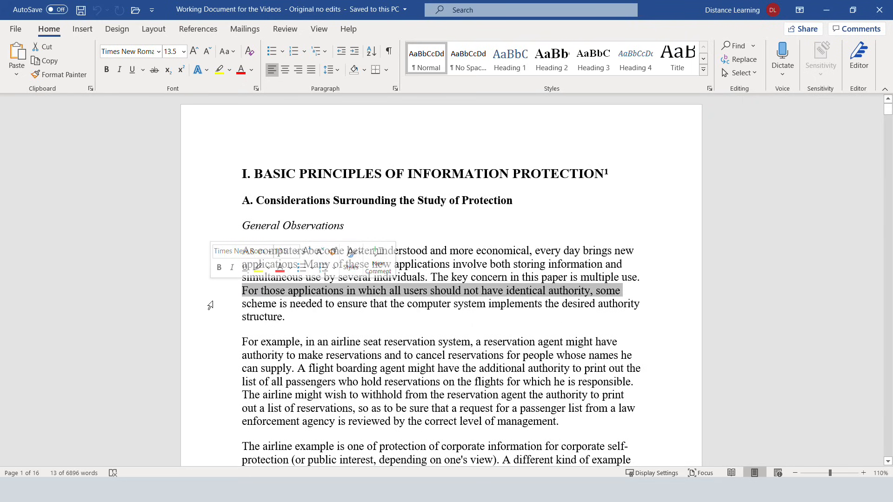
{"action": "left_click", "coordinate": [207, 310]}
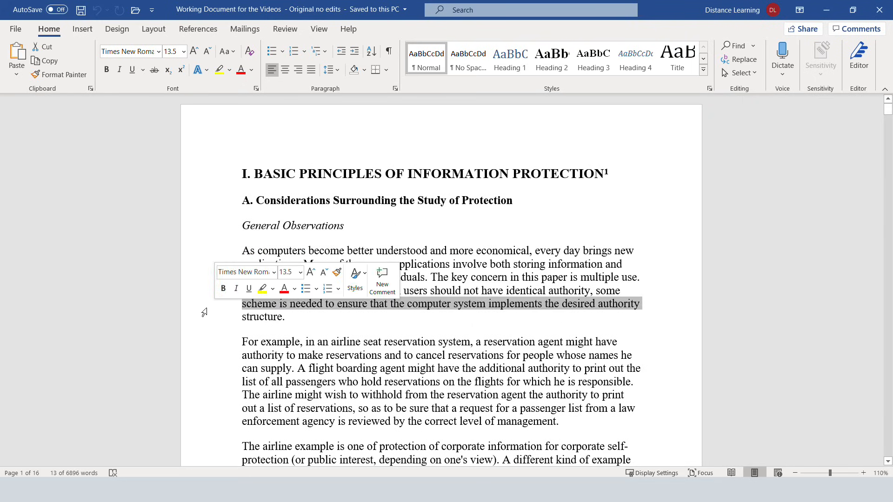
{"action": "triple_click", "coordinate": [205, 311]}
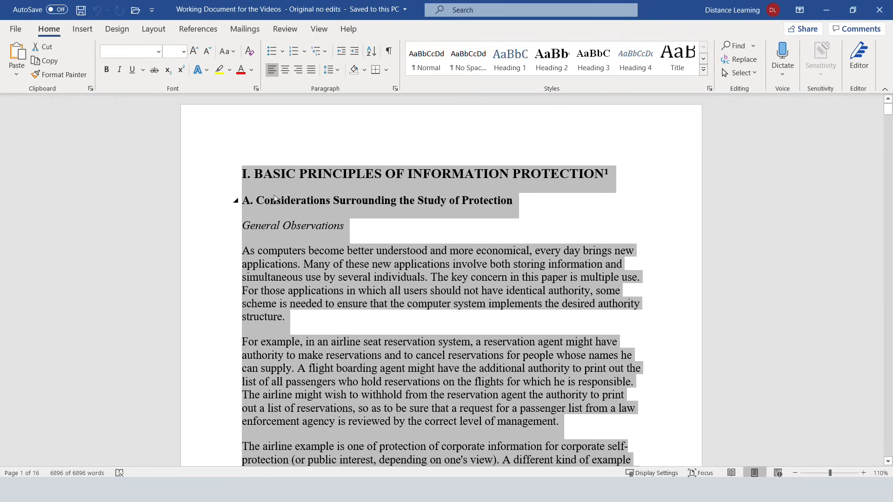
Select the text from the title down into the second General Observations paragraph, and then select only that second paragraph
{"action": "left_click", "coordinate": [246, 177]}
{"action": "left_click_drag", "start_coordinate": [243, 176], "coordinate": [267, 424]}
{"action": "double_click", "coordinate": [203, 344]}
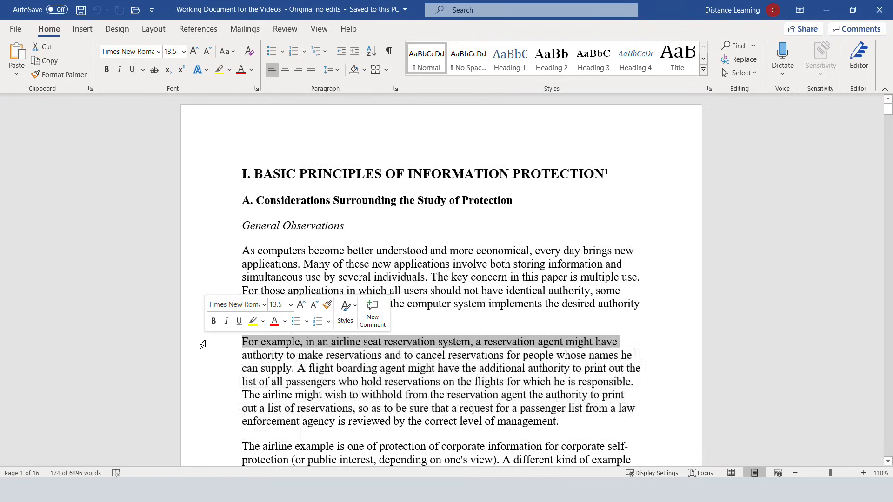
Set the entire document's font to Calibri (Body) and its font size to 11
{"action": "key", "text": "ctrl+a"}
{"action": "left_click", "coordinate": [159, 52]}
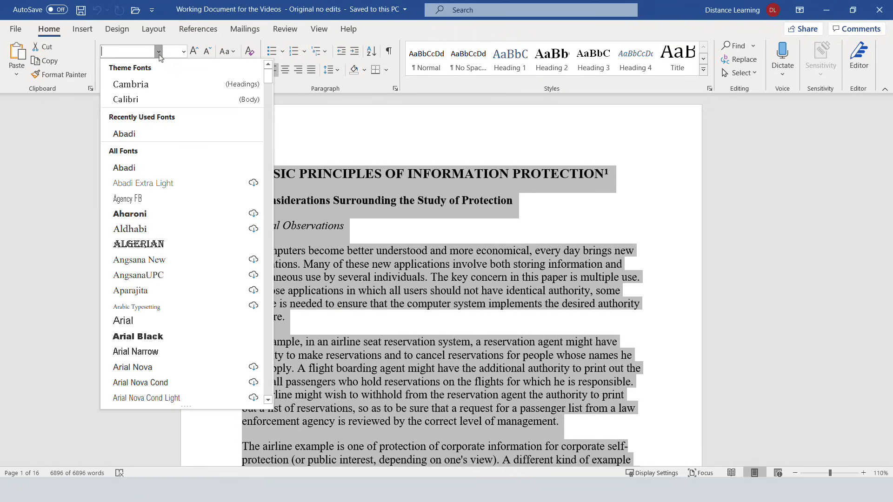
{"action": "left_click", "coordinate": [133, 100]}
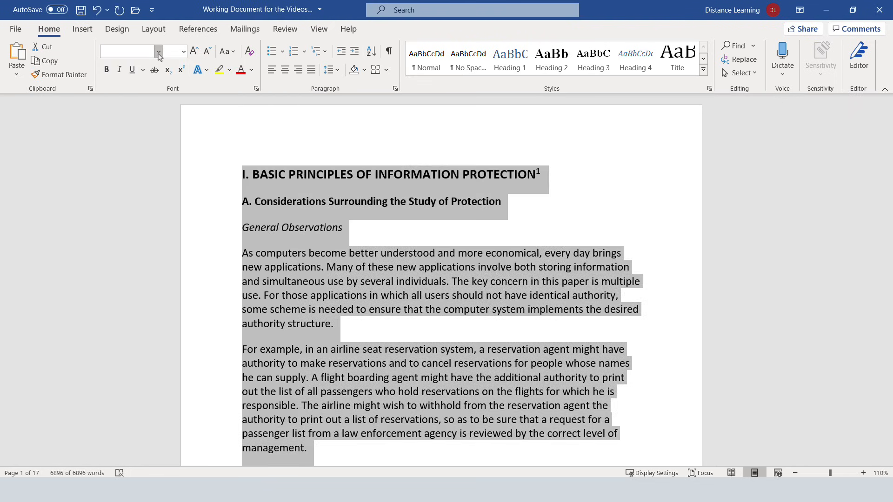
{"action": "left_click", "coordinate": [159, 51]}
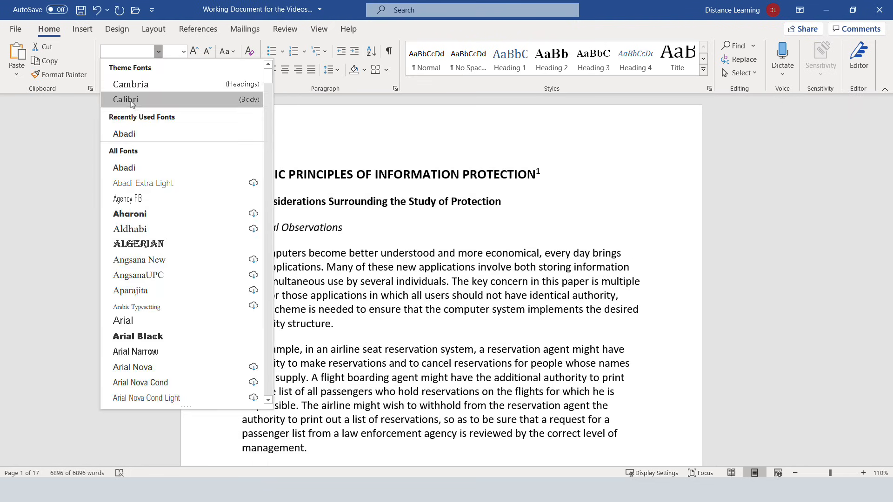
{"action": "left_click", "coordinate": [133, 98]}
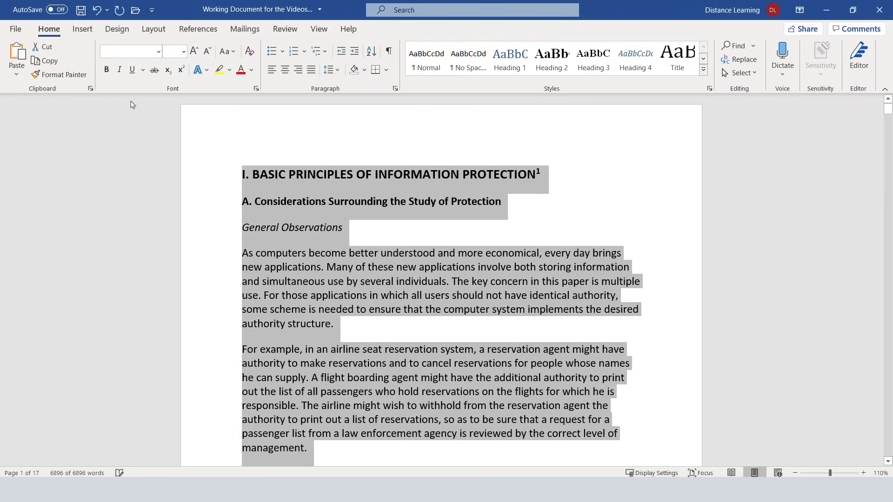
{"action": "left_click", "coordinate": [184, 52]}
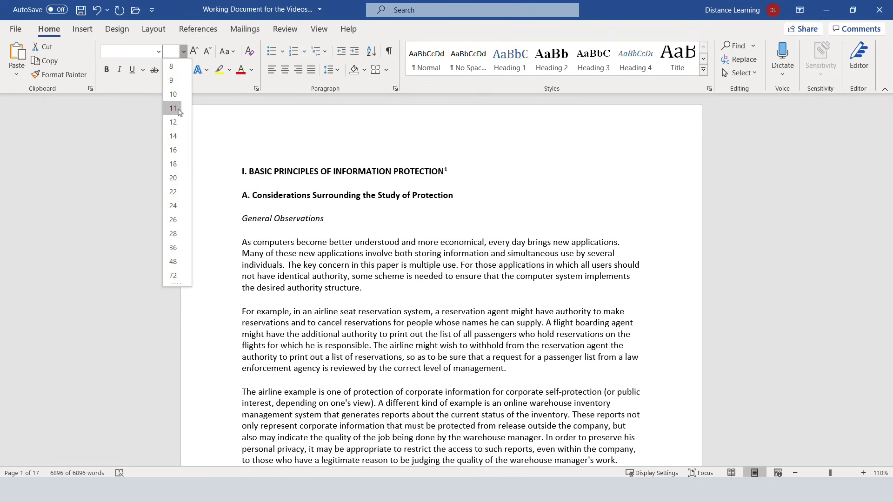
{"action": "left_click", "coordinate": [179, 112]}
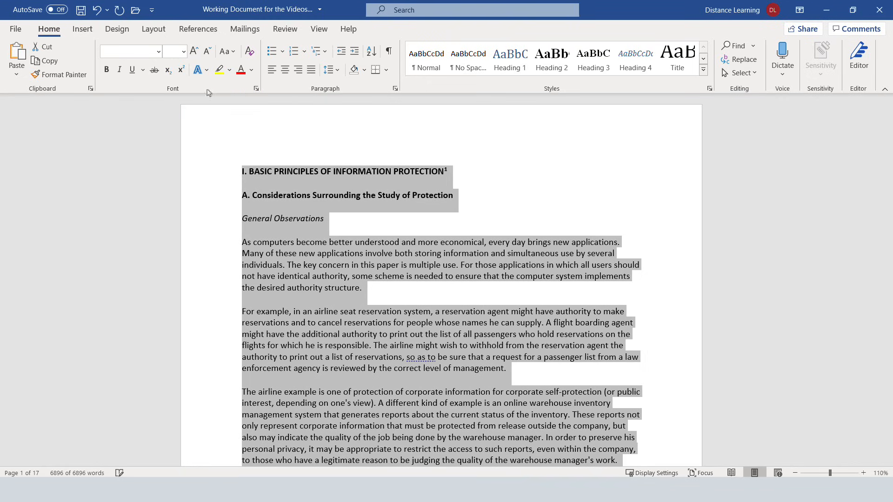
{"action": "left_click", "coordinate": [361, 227]}
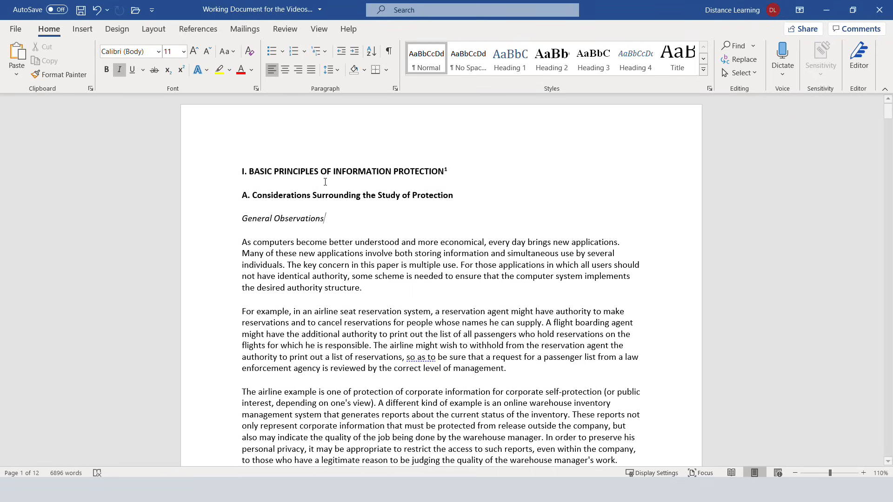
Examine the detailed font settings for the title "I. BASIC PRINCIPLES OF INFORMATION PROTECTION" and enlarge its text
{"action": "left_click", "coordinate": [184, 174]}
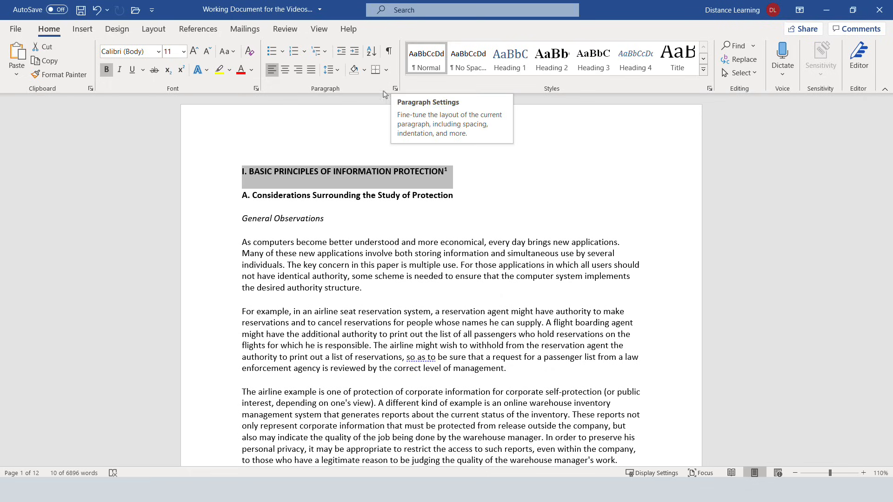
{"action": "left_click", "coordinate": [257, 90]}
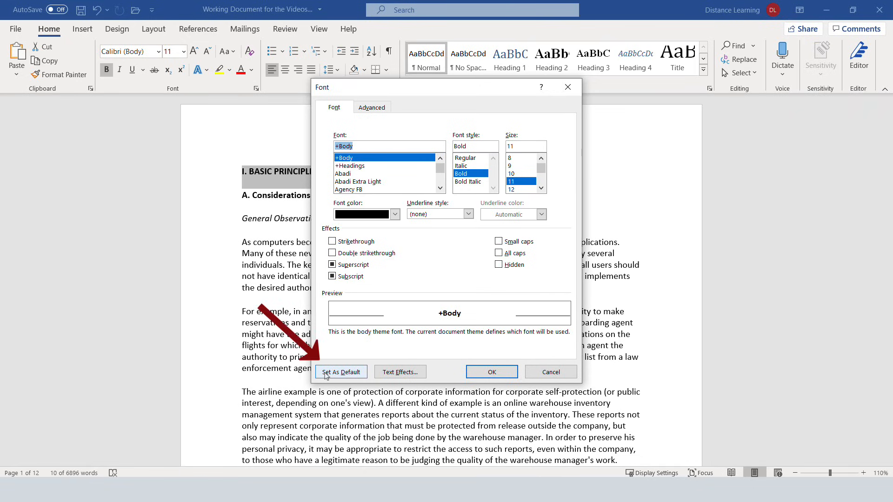
{"action": "left_click", "coordinate": [492, 372]}
Select the first General Observations paragraph and examine the quick formatting options offered for it
{"action": "triple_click", "coordinate": [243, 247]}
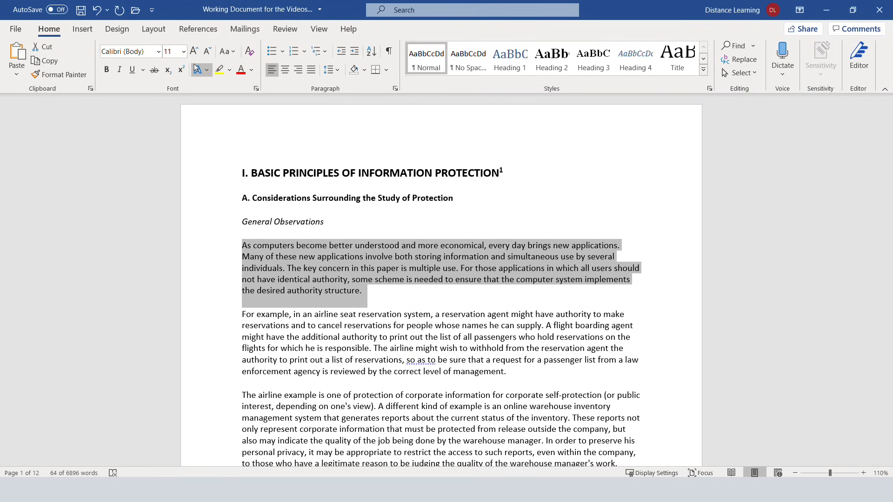
{"action": "triple_click", "coordinate": [323, 292]}
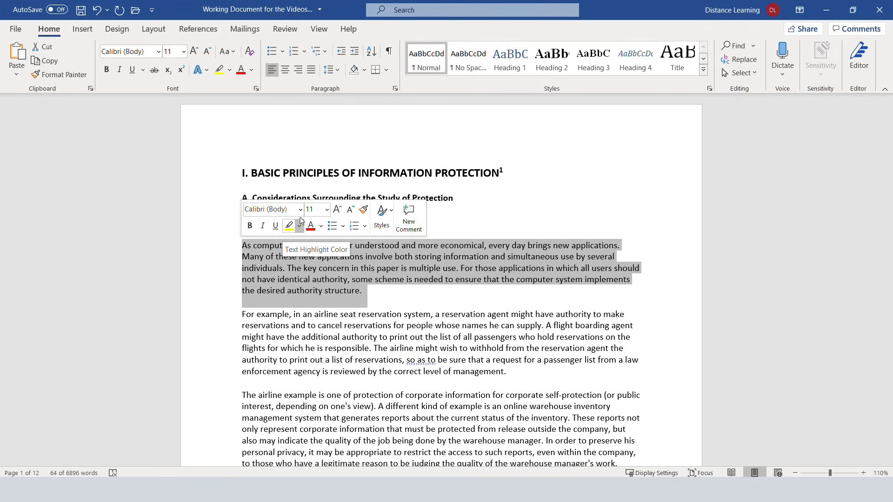
Change the font color of the heading "A. Considerations Surrounding the Study of Protection" to red
{"action": "left_click_drag", "start_coordinate": [454, 198], "coordinate": [244, 196]}
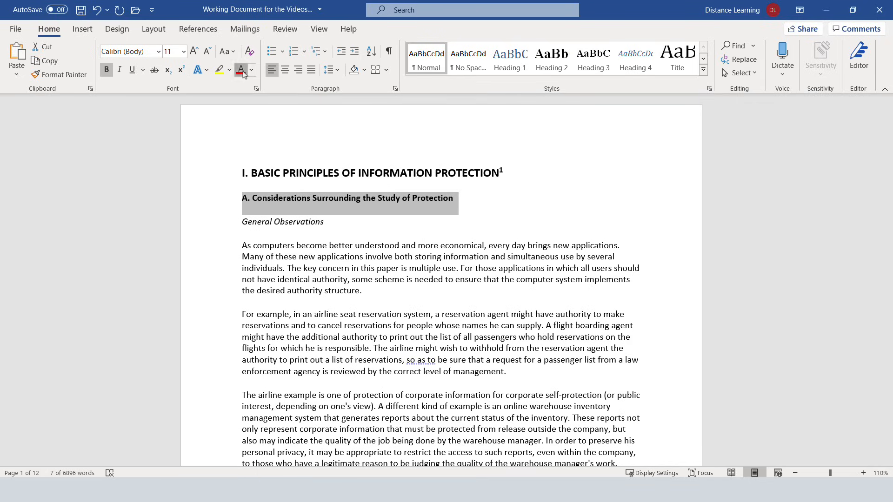
{"action": "left_click", "coordinate": [241, 70]}
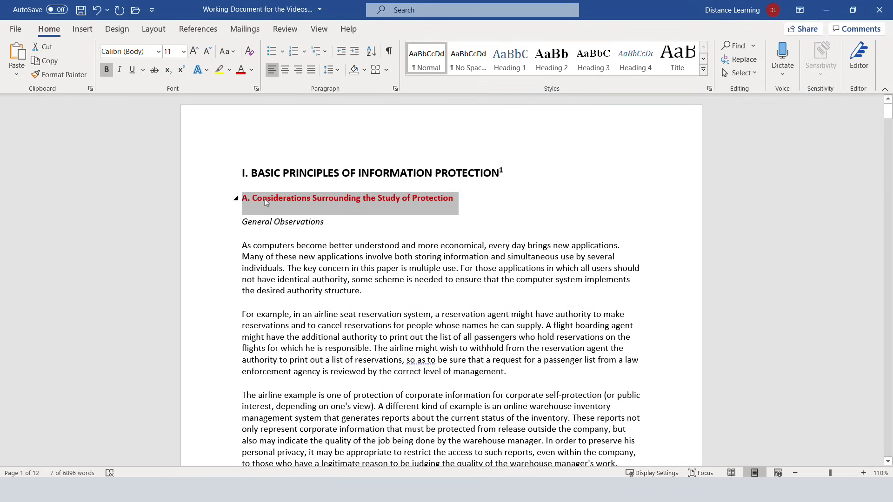
{"action": "left_click", "coordinate": [328, 225]}
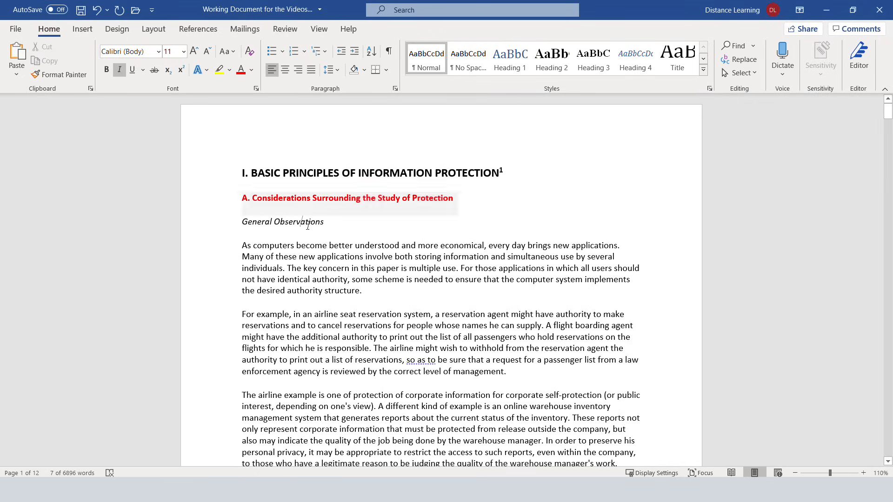
Select the heading "2) Functional Levels of Information Protection", and clear the selection
{"action": "scroll", "coordinate": [427, 338], "scroll_direction": "down", "scroll_amount": 3}
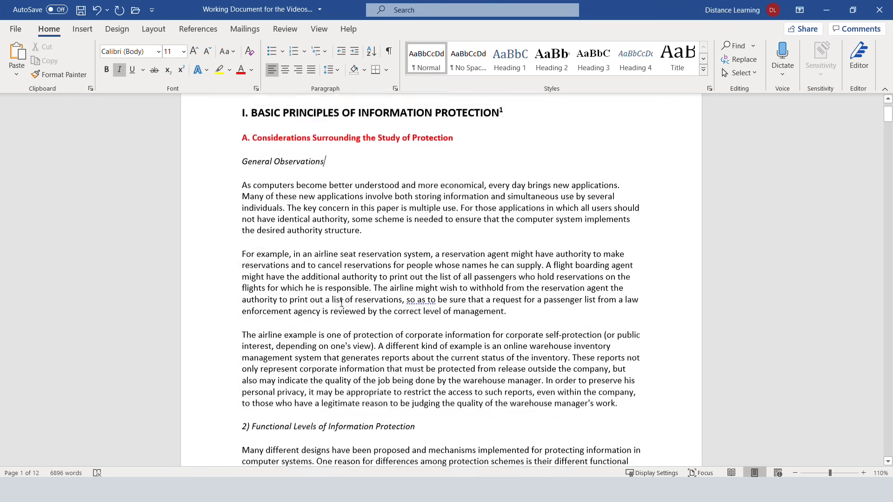
{"action": "scroll", "coordinate": [426, 338], "scroll_direction": "up", "scroll_amount": 1}
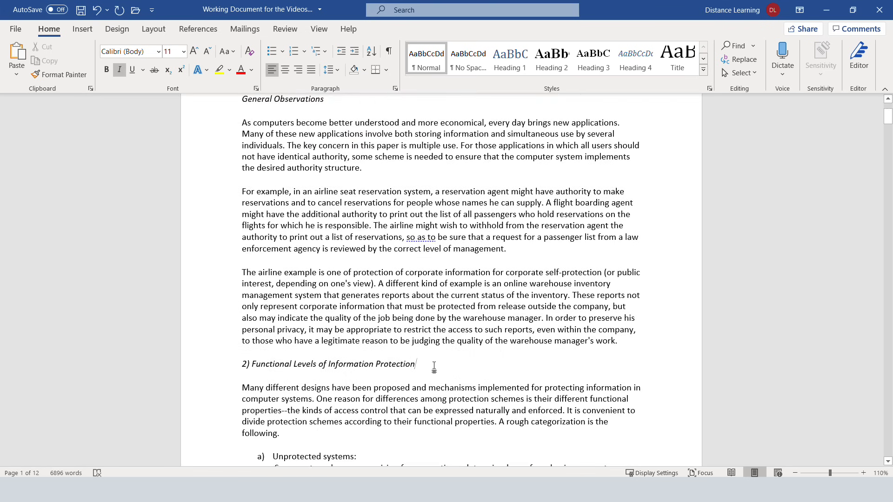
{"action": "left_click_drag", "start_coordinate": [419, 364], "coordinate": [222, 366]}
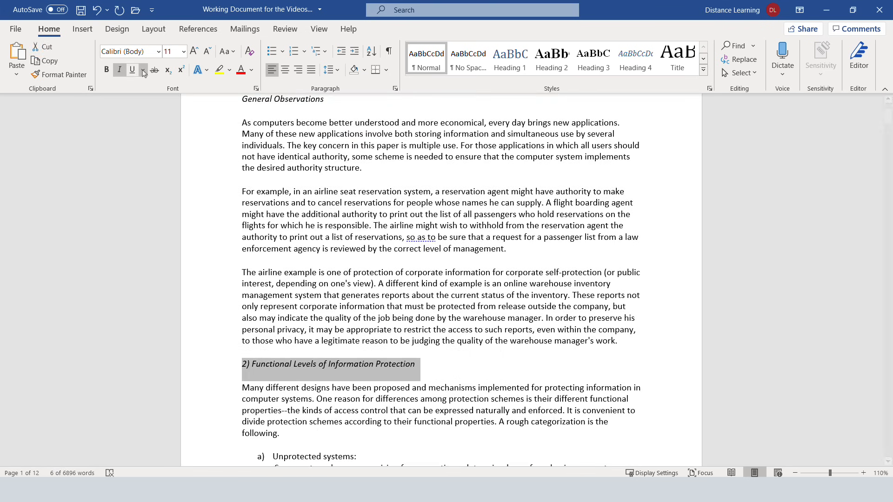
{"action": "left_click", "coordinate": [363, 322]}
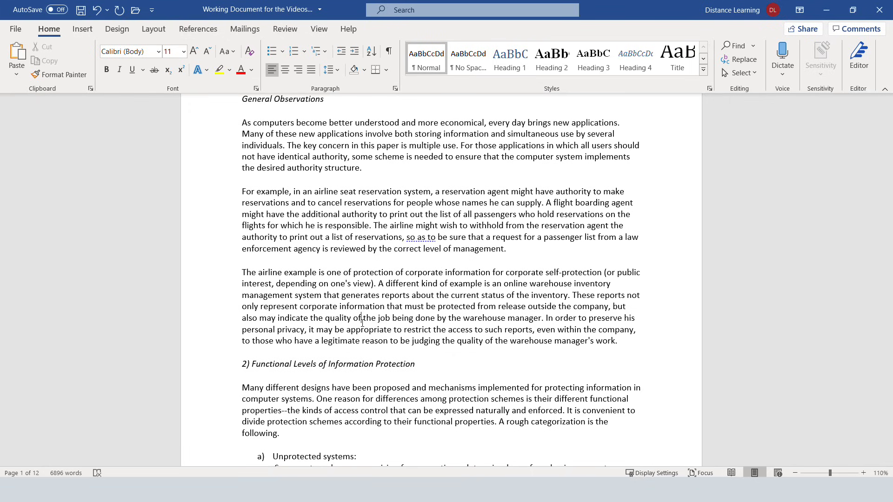
Select the red heading "A. Considerations Surrounding the Study of Protection" and compare its formatting with the heading "2) Functional Levels of Information Protection"
{"action": "scroll", "coordinate": [362, 323], "scroll_direction": "up", "scroll_amount": 3}
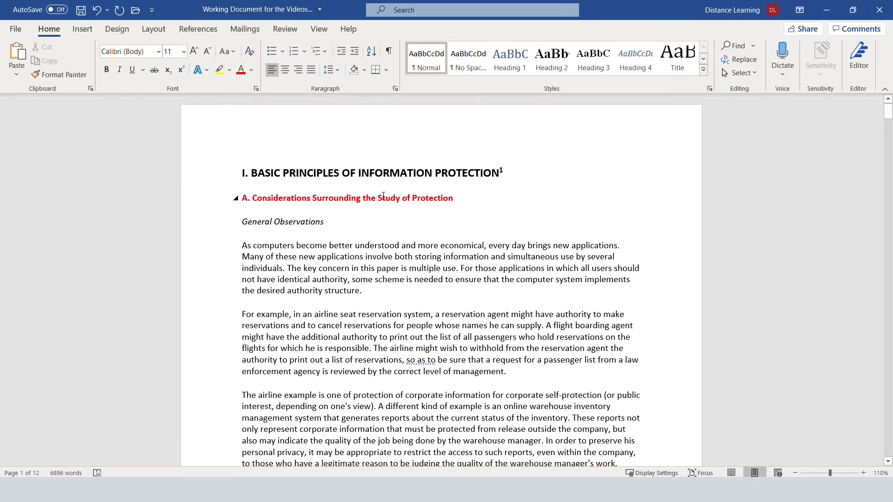
{"action": "left_click", "coordinate": [382, 198]}
{"action": "left_click_drag", "start_coordinate": [454, 198], "coordinate": [239, 199]}
{"action": "scroll", "coordinate": [351, 384], "scroll_direction": "down", "scroll_amount": 1}
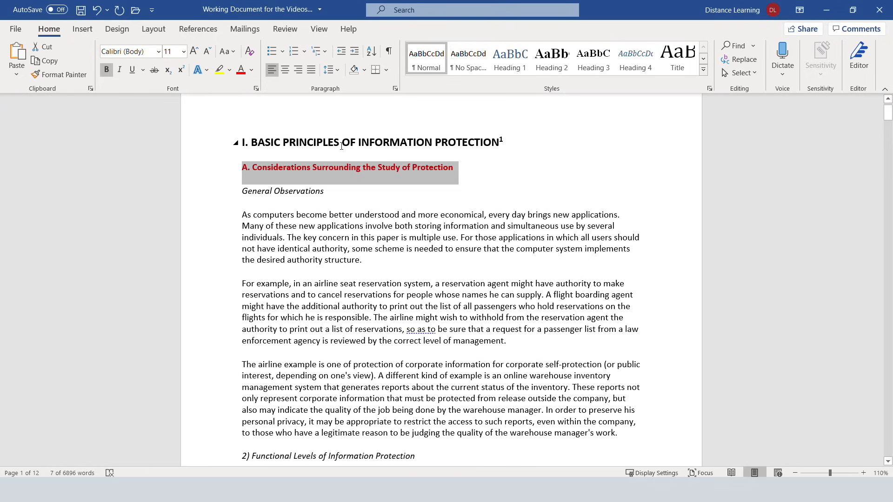
{"action": "left_click", "coordinate": [459, 167]}
{"action": "left_click_drag", "start_coordinate": [454, 168], "coordinate": [240, 169]}
{"action": "scroll", "coordinate": [337, 402], "scroll_direction": "down", "scroll_amount": 1}
{"action": "scroll", "coordinate": [337, 402], "scroll_direction": "down", "scroll_amount": 3}
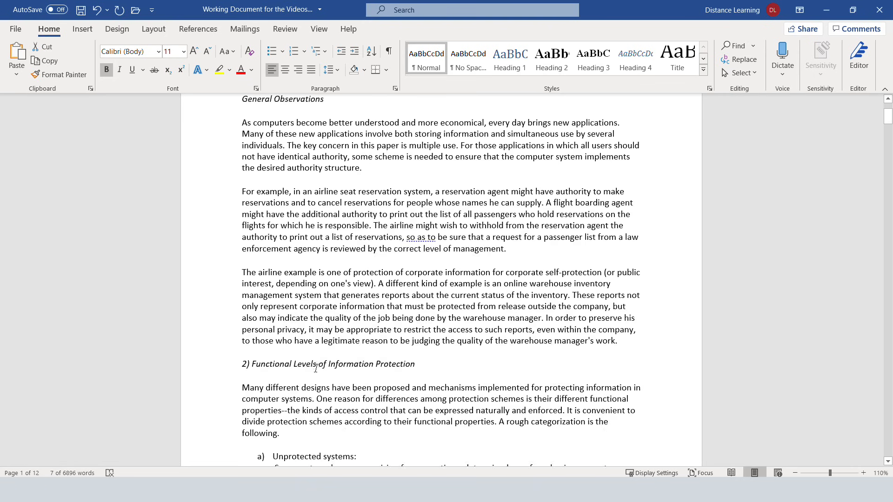
{"action": "left_click", "coordinate": [317, 366]}
{"action": "left_click", "coordinate": [442, 368]}
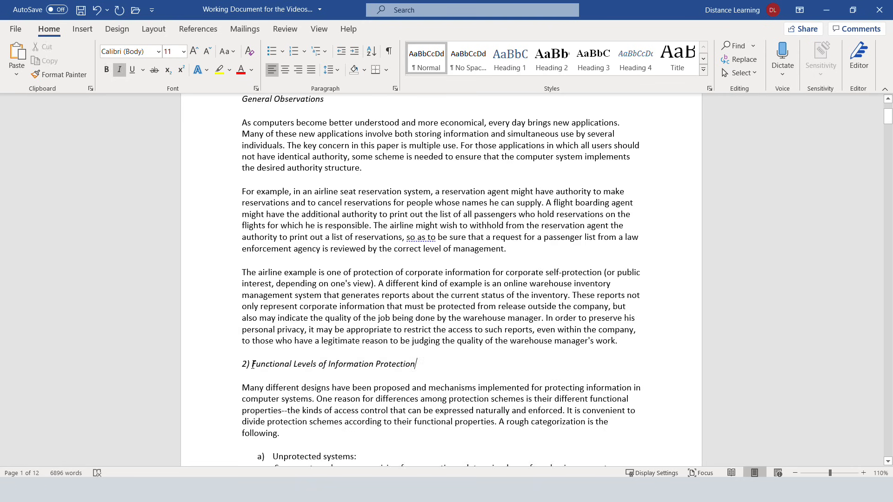
Copy the formatting of heading "A. Considerations Surrounding the Study of Protection" onto "2) Functional Levels of Information Protection" with Format Painter
{"action": "scroll", "coordinate": [348, 216], "scroll_direction": "up", "scroll_amount": 5}
{"action": "left_click_drag", "start_coordinate": [454, 198], "coordinate": [245, 195]}
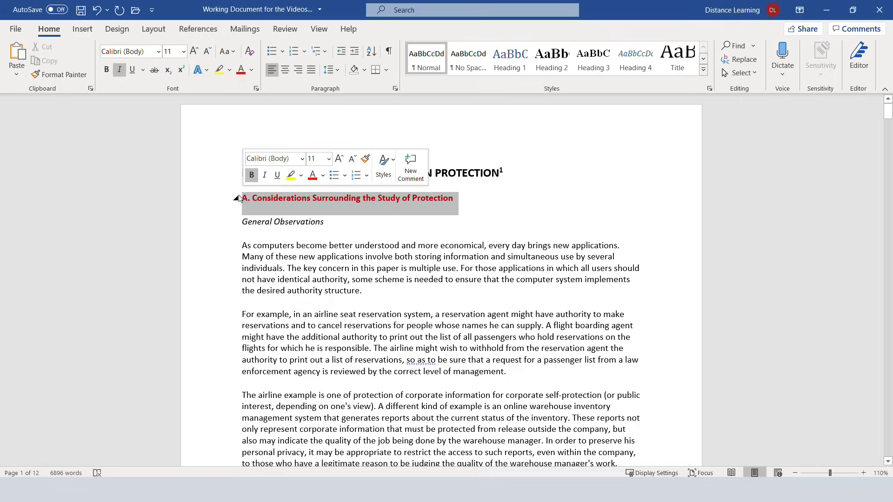
{"action": "left_click", "coordinate": [63, 76]}
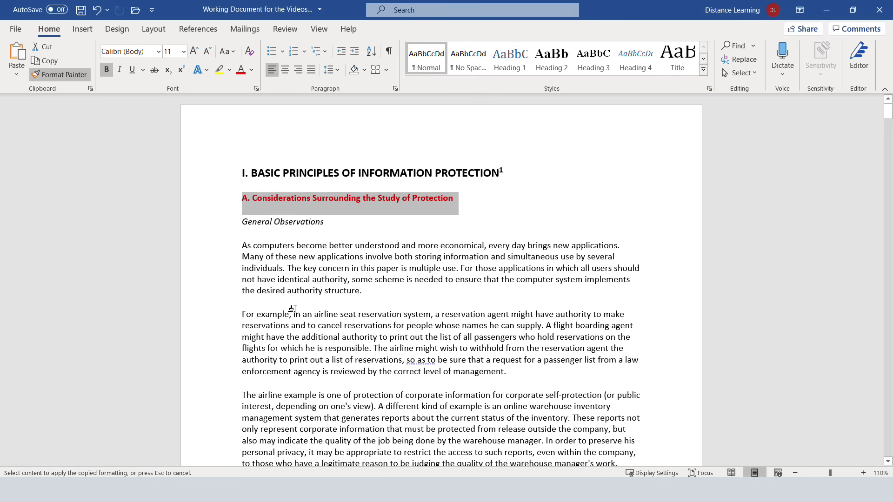
{"action": "scroll", "coordinate": [293, 309], "scroll_direction": "down", "scroll_amount": 5}
{"action": "left_click_drag", "start_coordinate": [425, 333], "coordinate": [243, 329]}
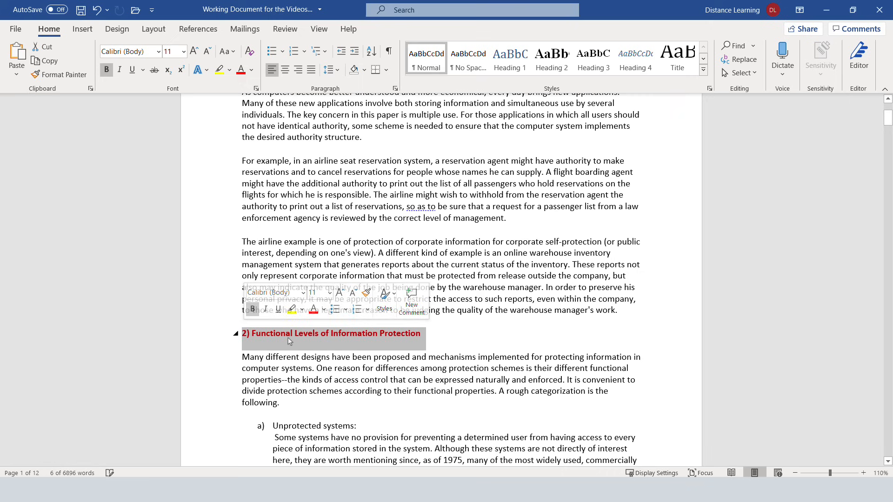
{"action": "left_click", "coordinate": [457, 344]}
Copy the first General Observations paragraph and paste it as a new paragraph after the one about the airline seat reservation system
{"action": "scroll", "coordinate": [362, 290], "scroll_direction": "up", "scroll_amount": 3}
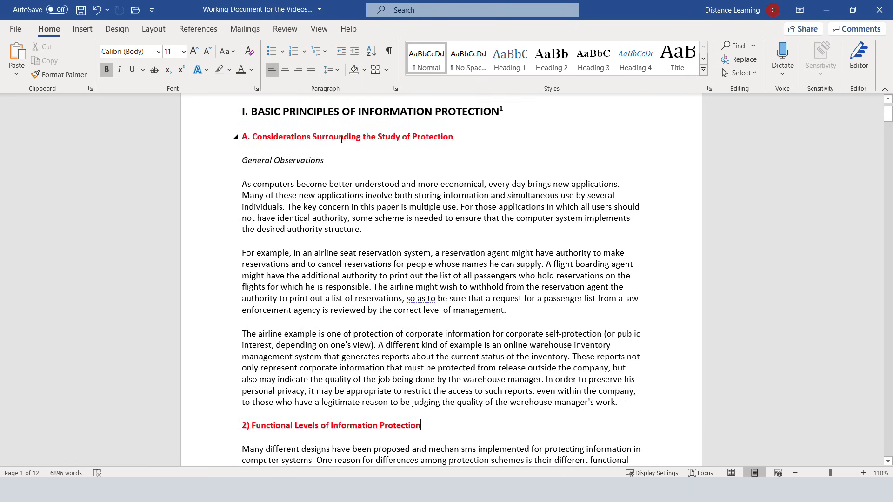
{"action": "left_click_drag", "start_coordinate": [370, 230], "coordinate": [242, 185]}
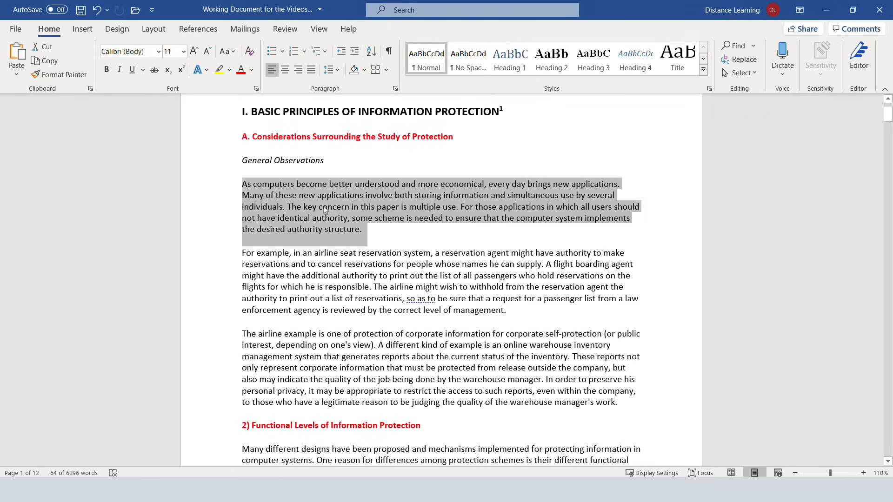
{"action": "left_click", "coordinate": [46, 63]}
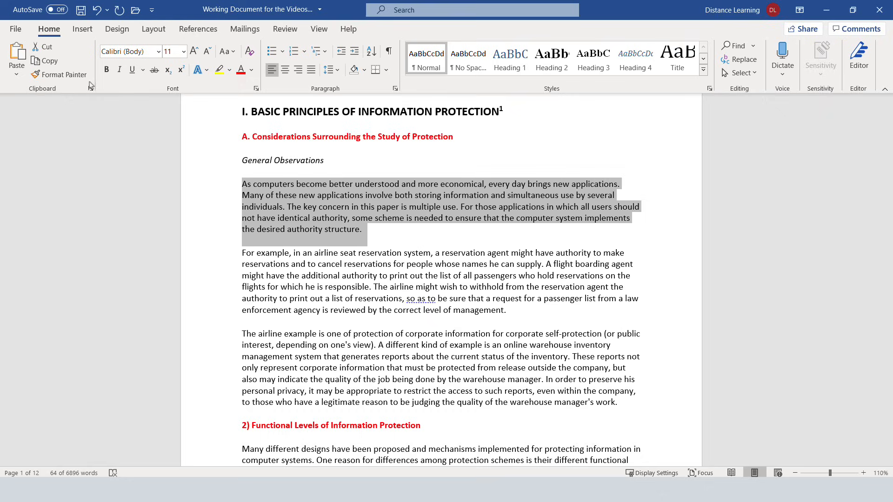
{"action": "left_click", "coordinate": [536, 310]}
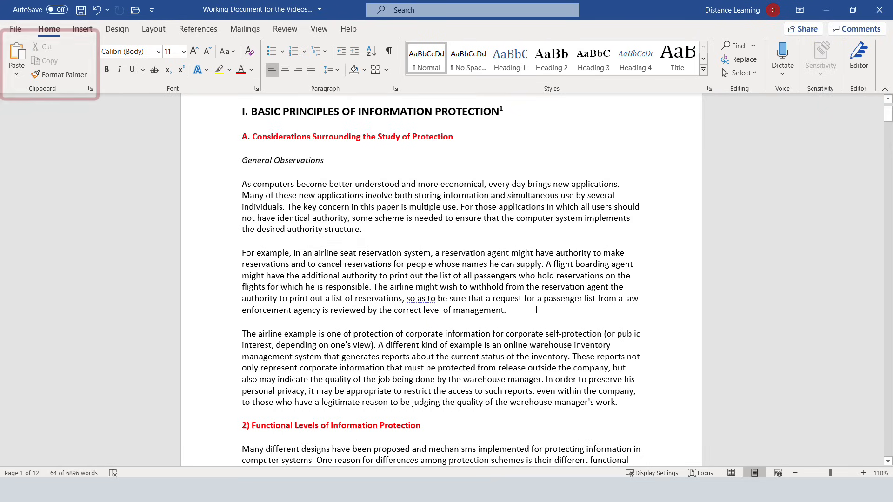
{"action": "key", "text": "Return"}
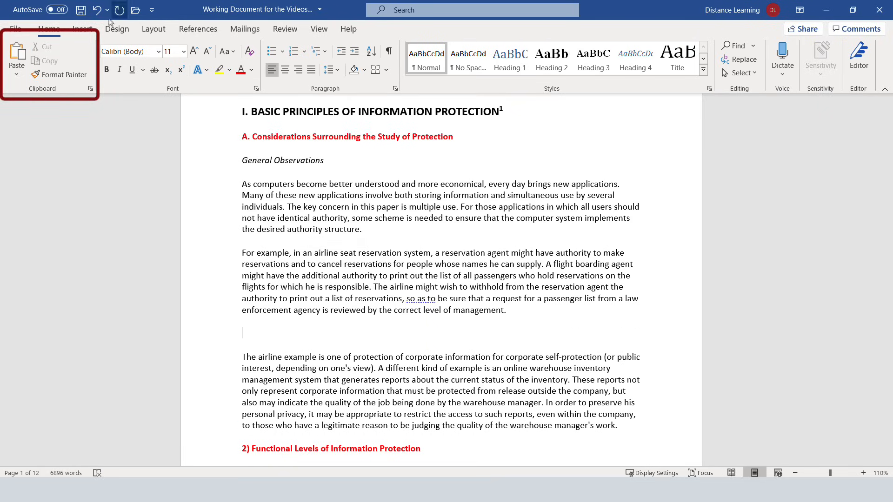
{"action": "left_click", "coordinate": [17, 75]}
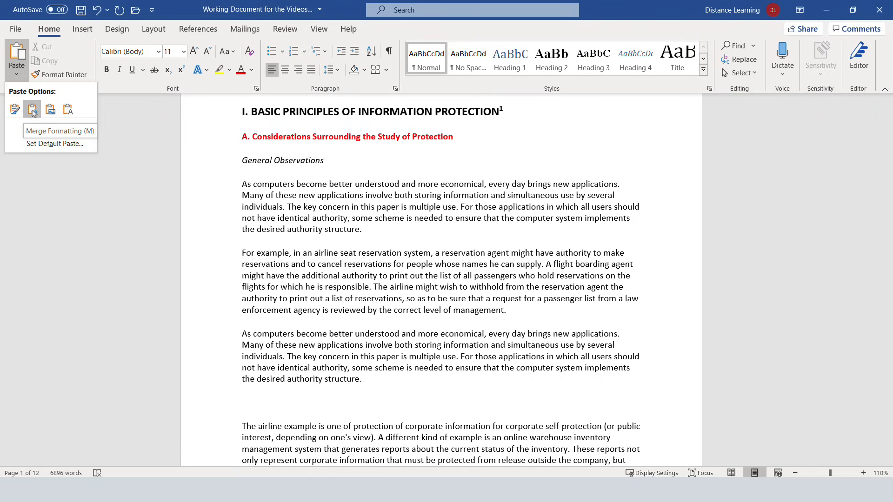
{"action": "left_click", "coordinate": [18, 52]}
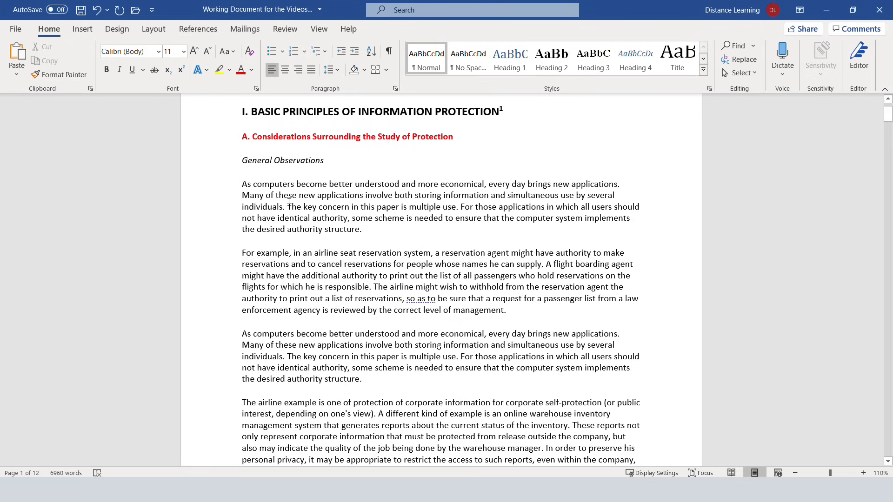
Show the formatting marks and delete the extra spaces after "understood" and "structure" in the pasted paragraph
{"action": "left_click", "coordinate": [390, 51]}
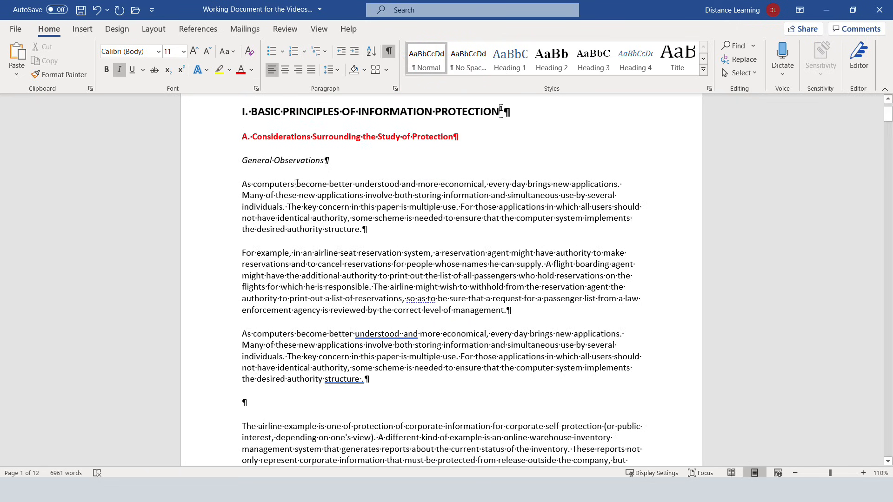
{"action": "left_click_drag", "start_coordinate": [293, 185], "coordinate": [296, 186]}
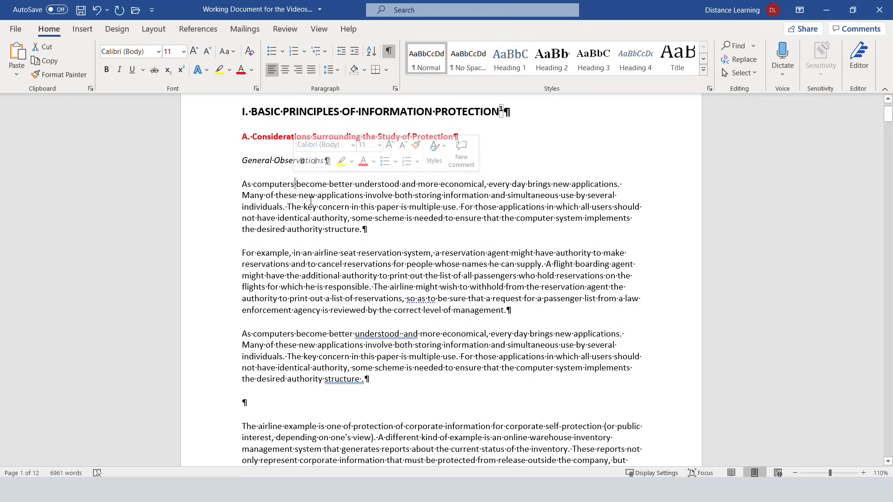
{"action": "left_click", "coordinate": [400, 335]}
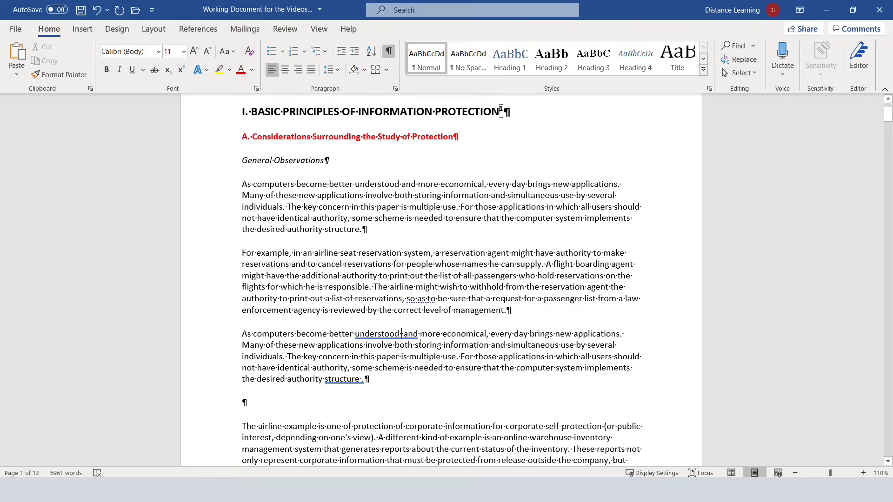
{"action": "key", "text": "BackSpace"}
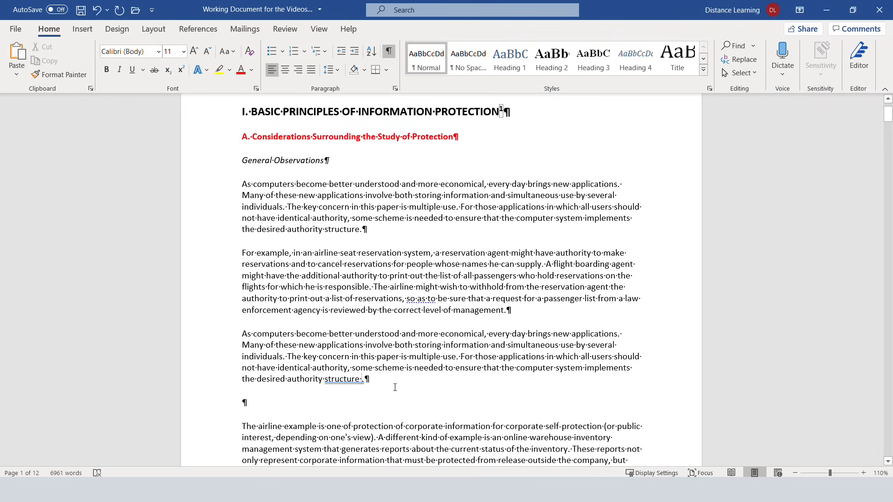
{"action": "key", "text": "BackSpace"}
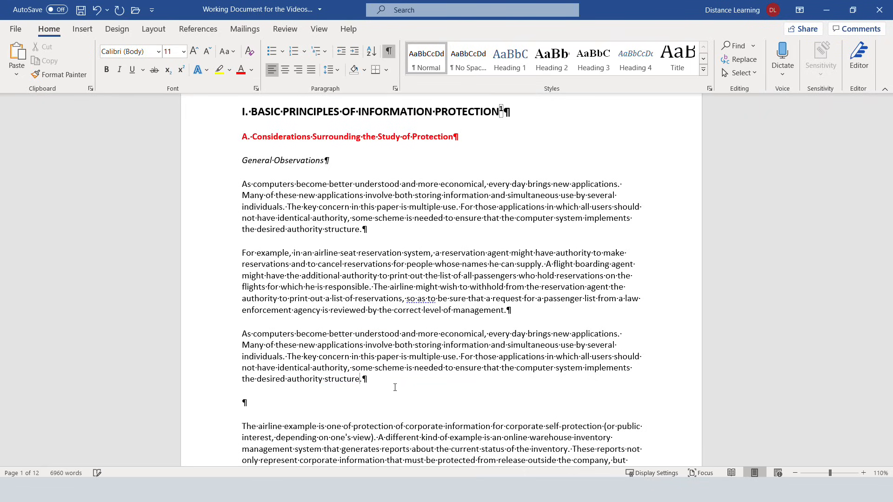
Delete the empty paragraph below the pasted text and hide the formatting marks
{"action": "left_click", "coordinate": [260, 406]}
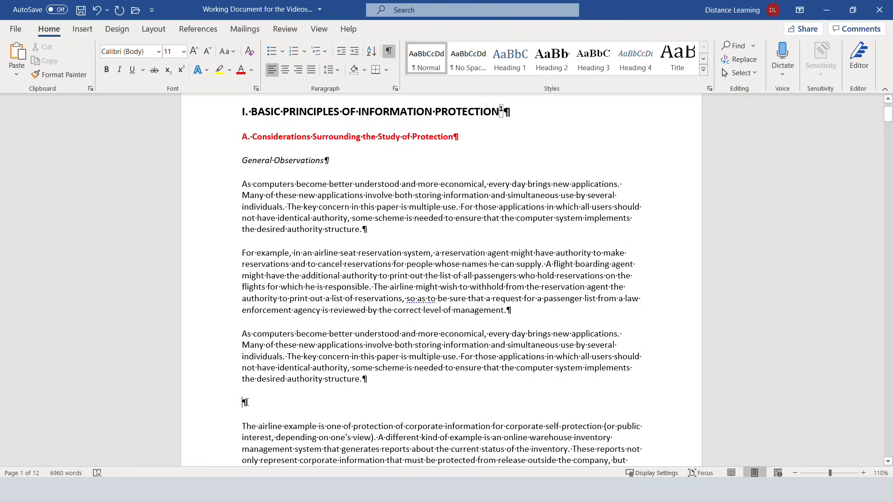
{"action": "key", "text": "BackSpace"}
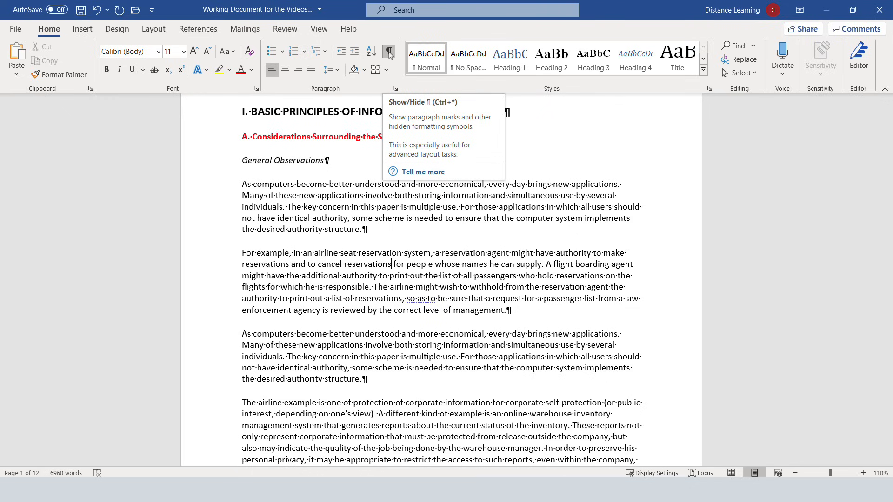
{"action": "scroll", "coordinate": [317, 321], "scroll_direction": "down", "scroll_amount": 15}
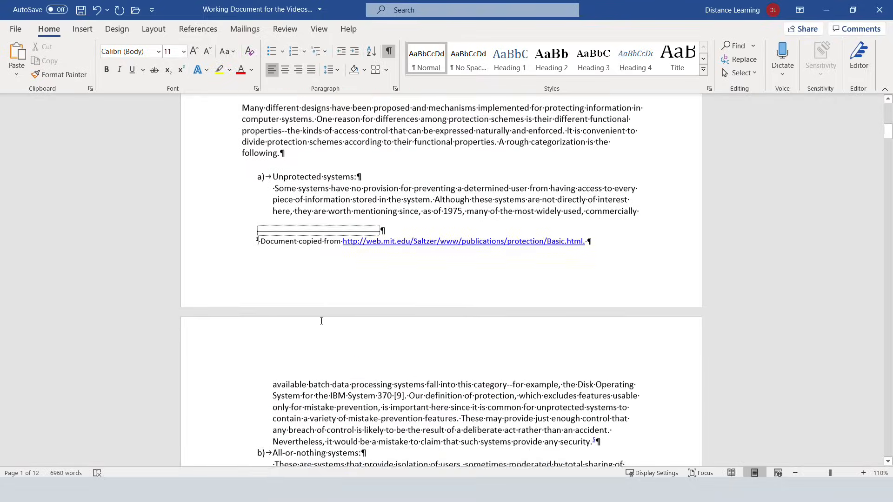
{"action": "scroll", "coordinate": [318, 322], "scroll_direction": "up", "scroll_amount": 5}
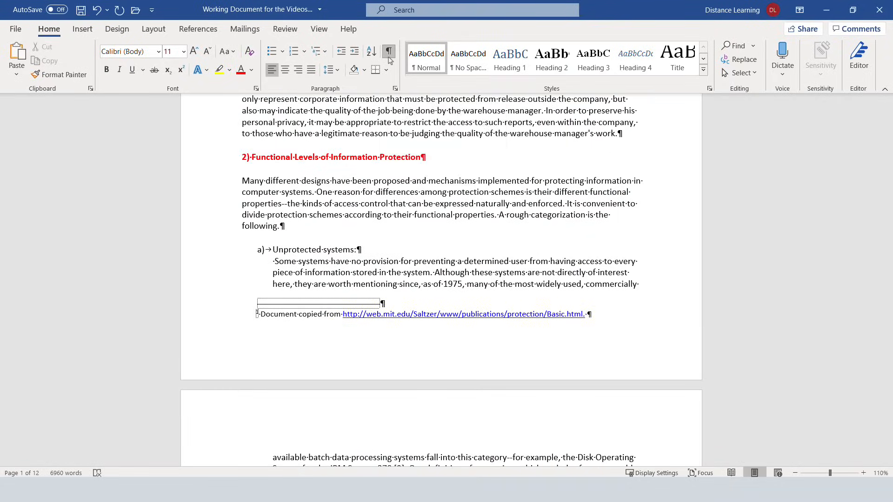
{"action": "left_click", "coordinate": [388, 51]}
Apply the Heading 1 style to the title "I. BASIC PRINCIPLES OF INFORMATION PROTECTION" and reselect the title
{"action": "scroll", "coordinate": [468, 202], "scroll_direction": "up", "scroll_amount": 10}
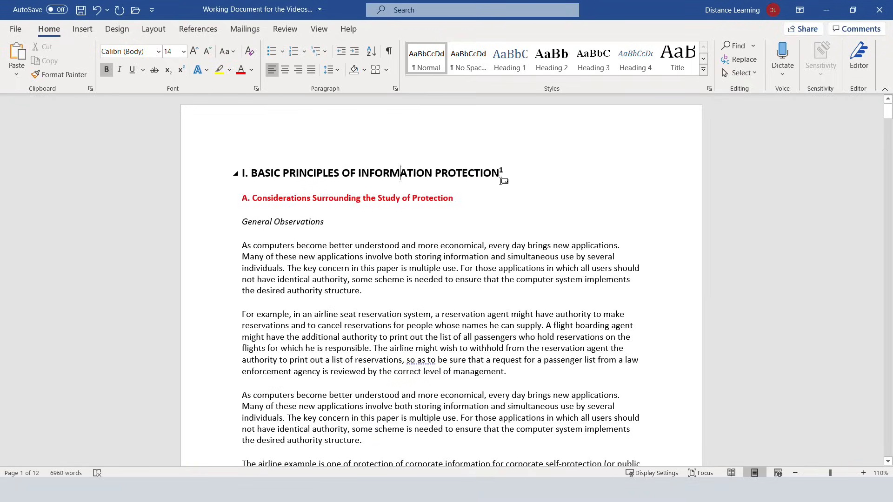
{"action": "left_click_drag", "start_coordinate": [504, 180], "coordinate": [243, 172]}
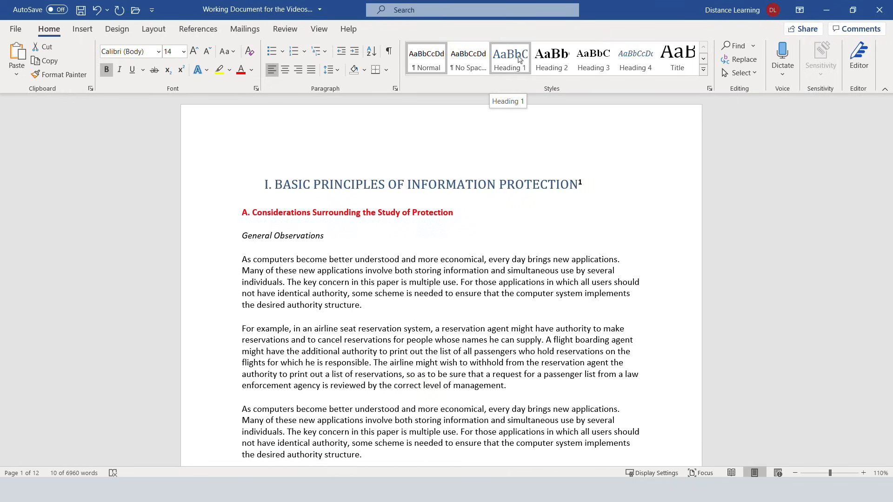
{"action": "left_click", "coordinate": [520, 58]}
{"action": "left_click", "coordinate": [343, 185]}
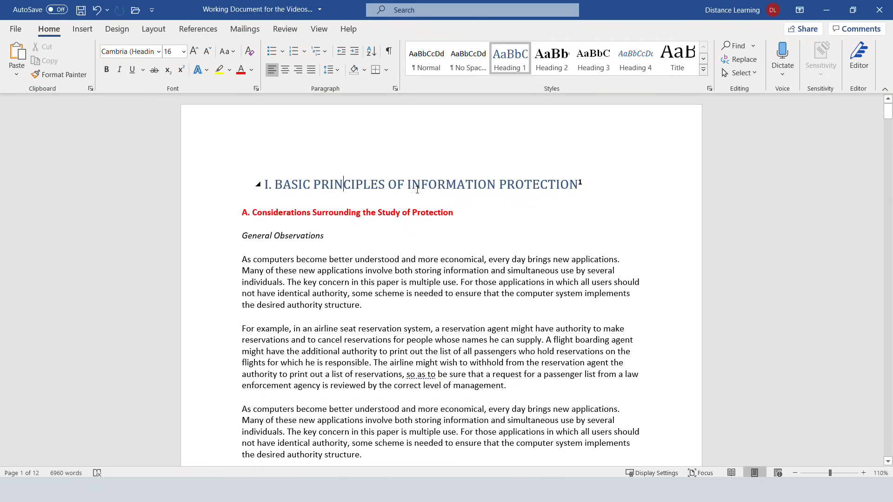
{"action": "left_click_drag", "start_coordinate": [589, 184], "coordinate": [211, 178]}
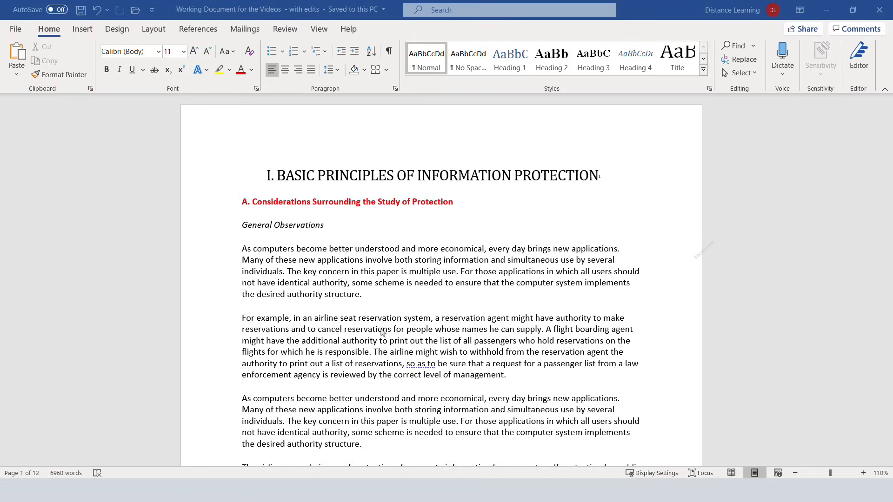
Select the word "Protection" in the heading "2) Functional Levels of Information Protection" and find its occurrences throughout the document
{"action": "scroll", "coordinate": [344, 284], "scroll_direction": "down", "scroll_amount": 10}
{"action": "left_click", "coordinate": [406, 194]}
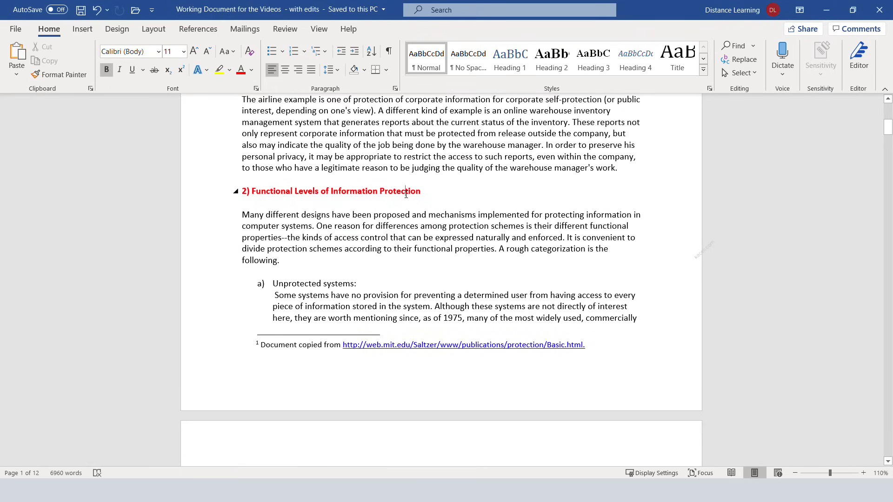
{"action": "double_click", "coordinate": [406, 194]}
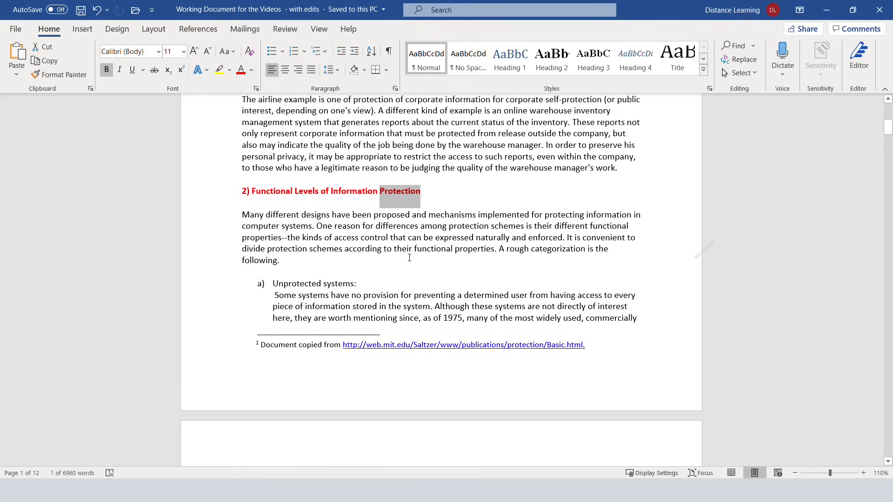
{"action": "scroll", "coordinate": [409, 258], "scroll_direction": "down", "scroll_amount": 2}
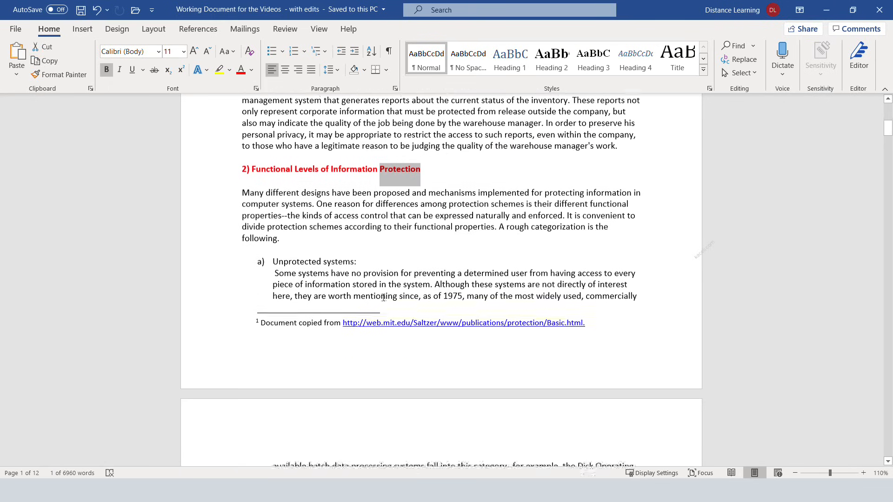
{"action": "scroll", "coordinate": [373, 262], "scroll_direction": "up", "scroll_amount": 3}
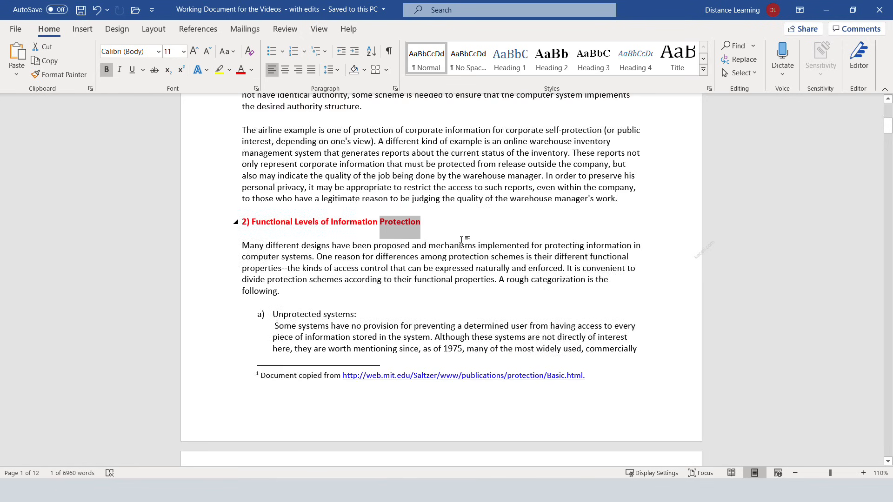
{"action": "left_click", "coordinate": [416, 226]}
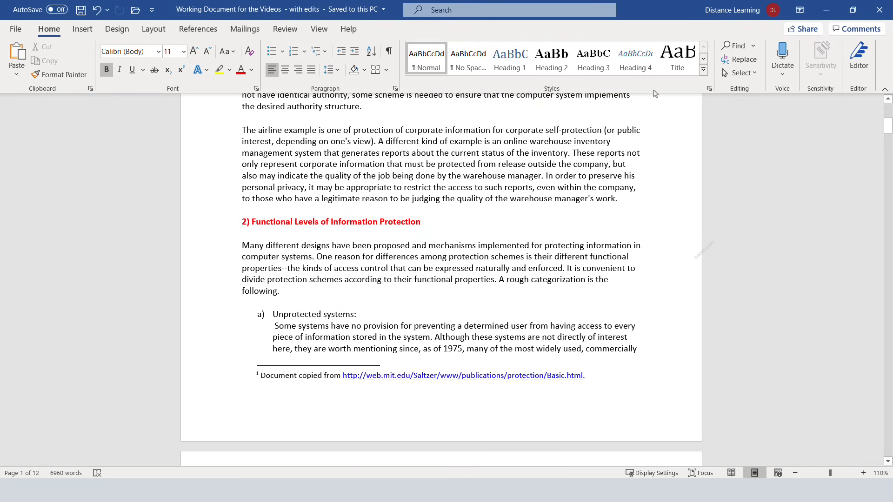
{"action": "left_click", "coordinate": [739, 49]}
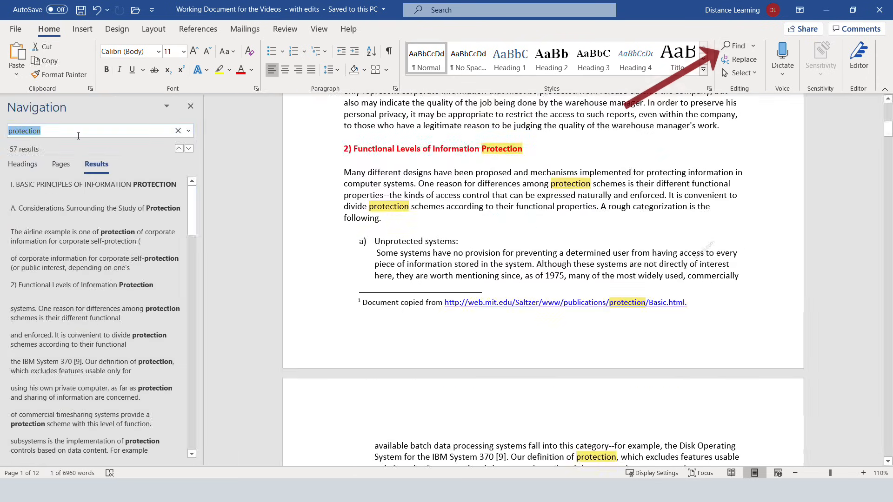
Clear the search term and search the document again for "protection"
{"action": "left_click", "coordinate": [65, 129]}
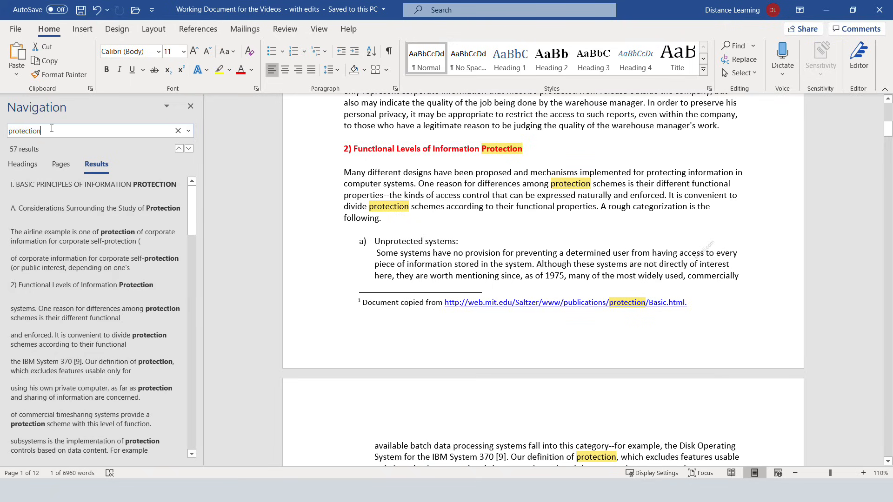
{"action": "left_click_drag", "start_coordinate": [52, 129], "coordinate": [6, 130]}
{"action": "key", "text": "BackSpace"}
{"action": "type", "text": "po"}
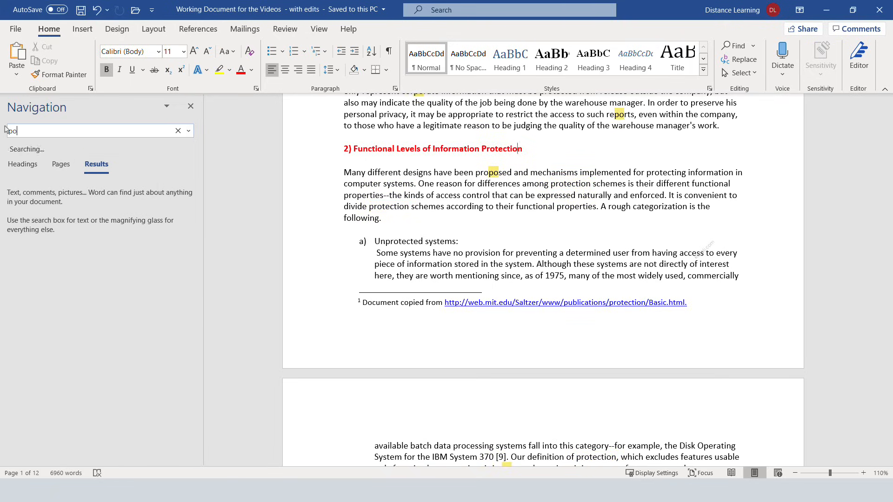
{"action": "key", "text": "BackSpace"}
{"action": "type", "text": "rotection"}
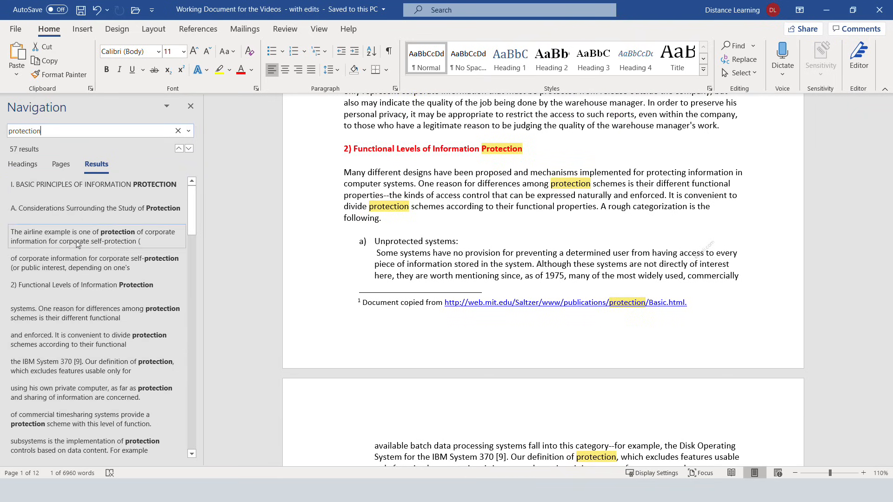
Jump to the matches in the heading "2) Functional Levels of Information Protection" and the IBM System 370 sentence, and close the search results
{"action": "left_click", "coordinate": [82, 291]}
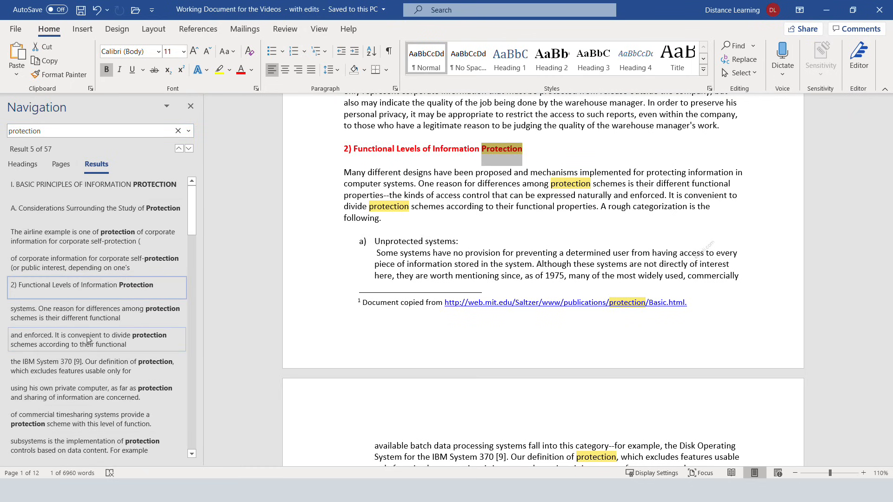
{"action": "left_click", "coordinate": [102, 368]}
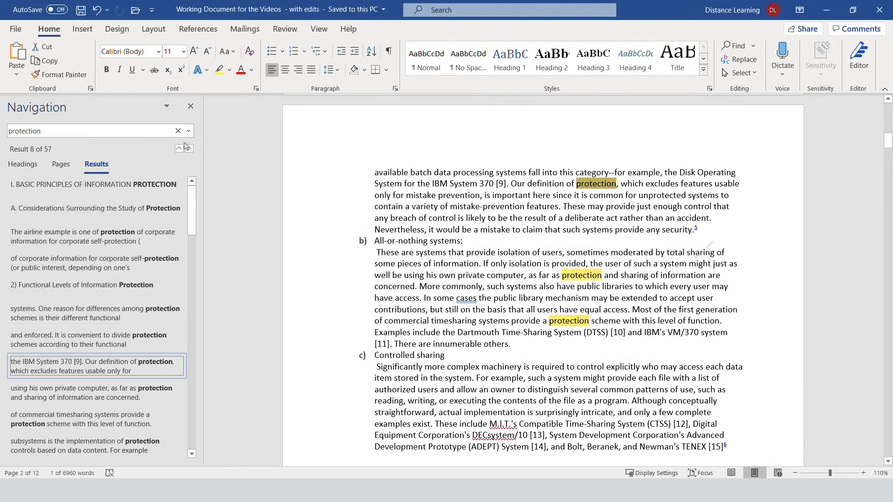
{"action": "left_click", "coordinate": [191, 106]}
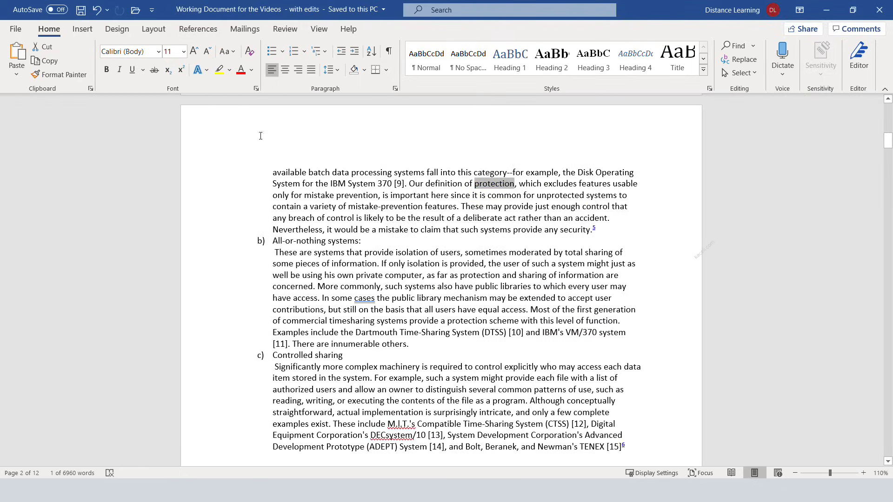
Place the cursor in the document title and set up a replacement of "protection" with "security"
{"action": "scroll", "coordinate": [398, 234], "scroll_direction": "up", "scroll_amount": 5}
{"action": "scroll", "coordinate": [398, 234], "scroll_direction": "up", "scroll_amount": 10}
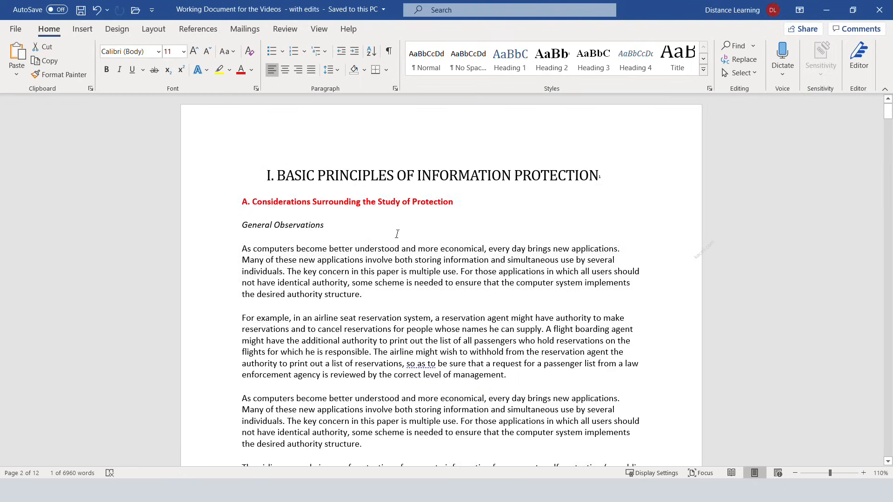
{"action": "left_click", "coordinate": [386, 249]}
{"action": "left_click", "coordinate": [365, 176]}
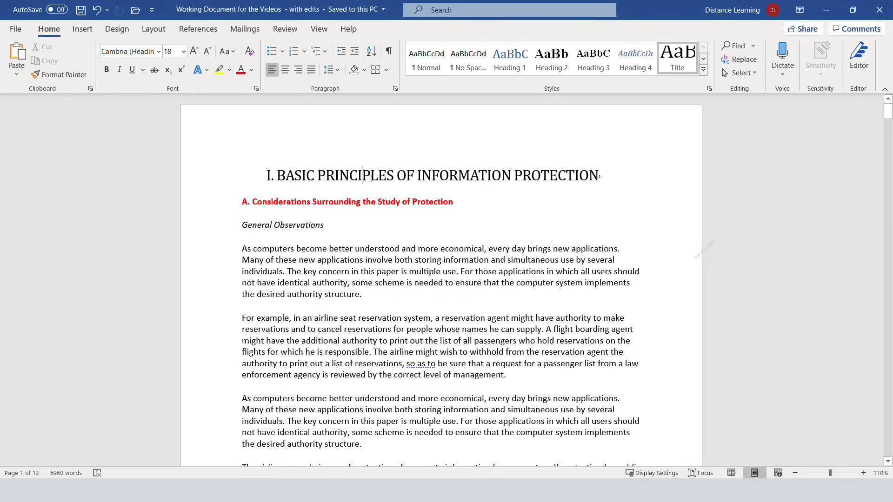
{"action": "left_click", "coordinate": [744, 59]}
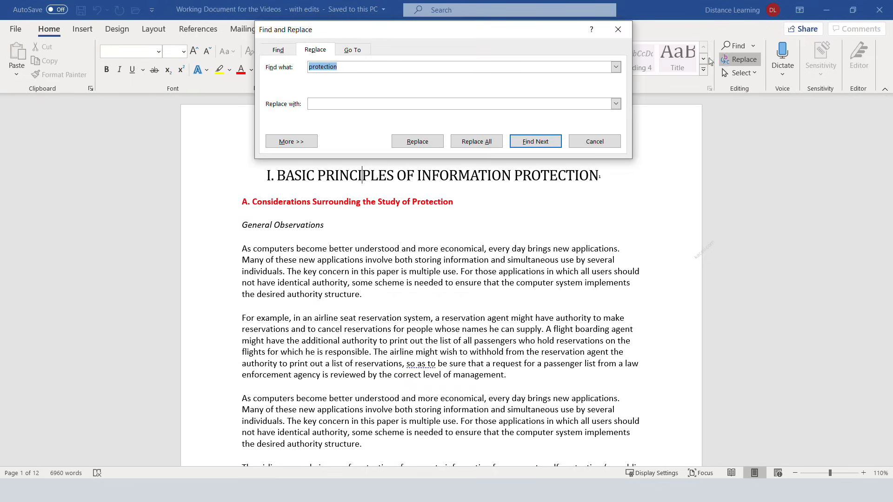
{"action": "left_click", "coordinate": [357, 66]}
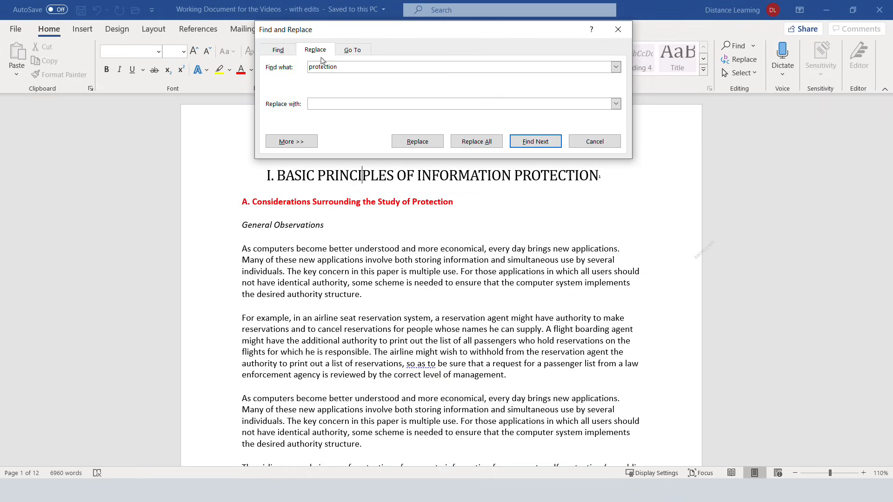
{"action": "left_click_drag", "start_coordinate": [342, 68], "coordinate": [305, 69]}
{"action": "left_click", "coordinate": [339, 104]}
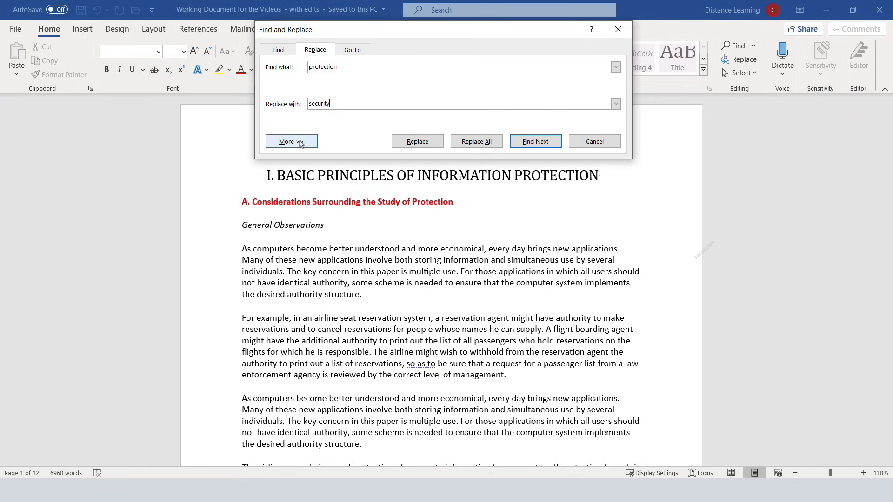
Find the first two matches, replace the one in heading A with "security", and replace all remaining occurrences
{"action": "left_click", "coordinate": [525, 142]}
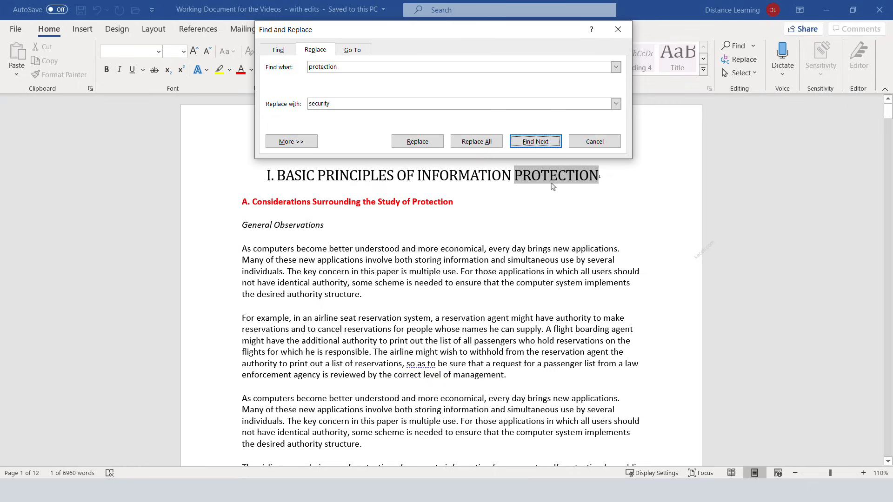
{"action": "left_click", "coordinate": [533, 145]}
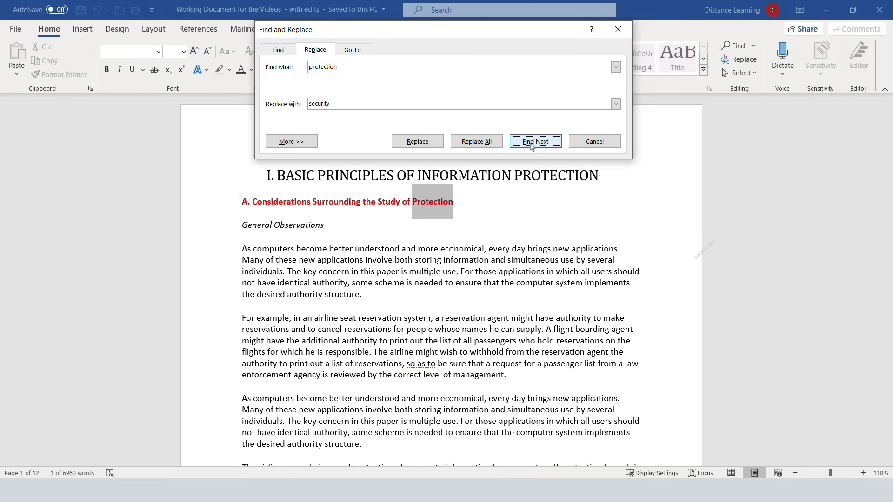
{"action": "left_click", "coordinate": [413, 143]}
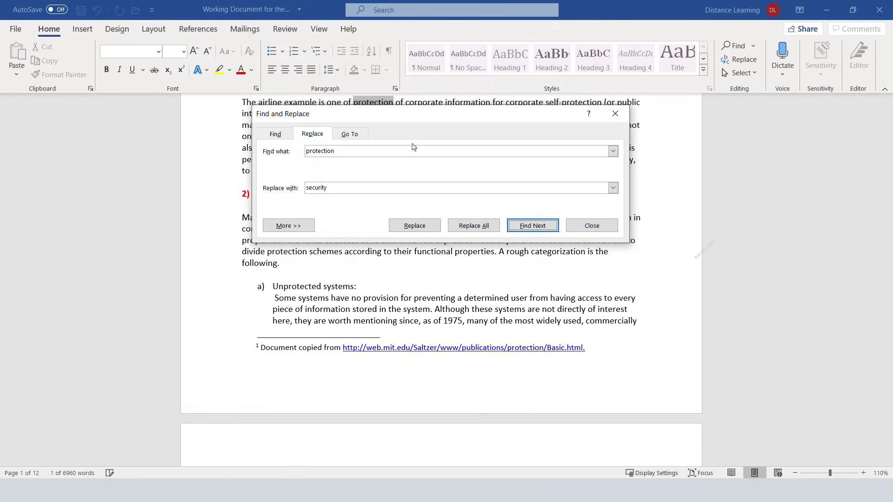
{"action": "left_click", "coordinate": [469, 232]}
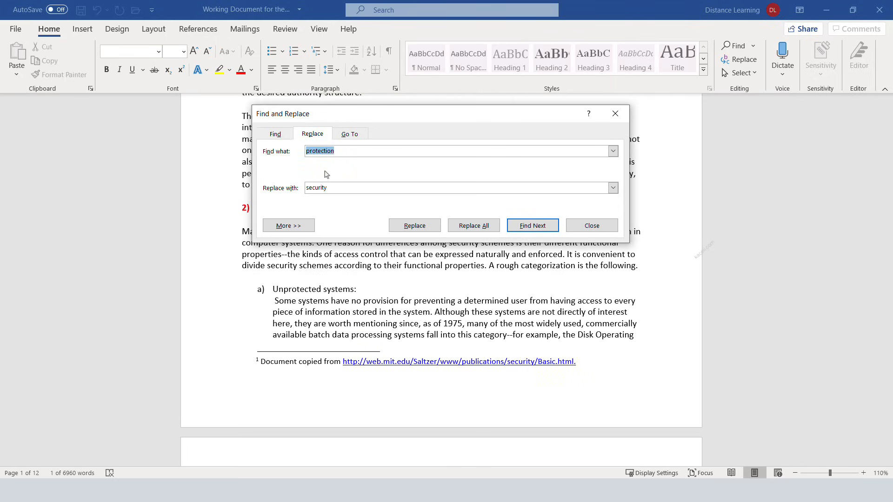
Expand the replacement's search options, turn on Match case and show the available formatting choices
{"action": "left_click", "coordinate": [339, 152]}
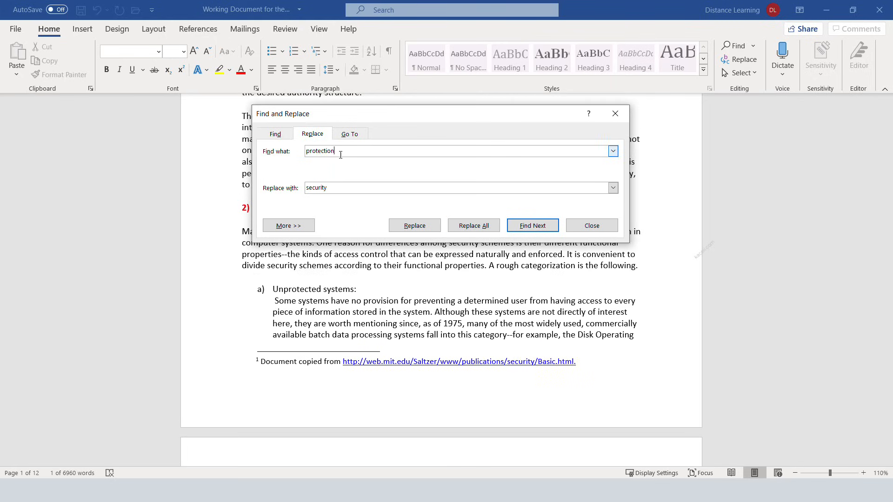
{"action": "left_click", "coordinate": [334, 185]}
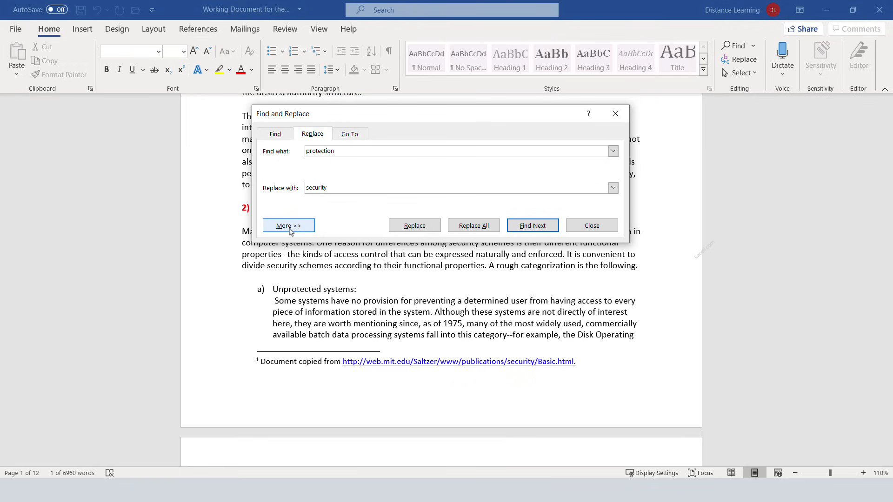
{"action": "left_click", "coordinate": [289, 227]}
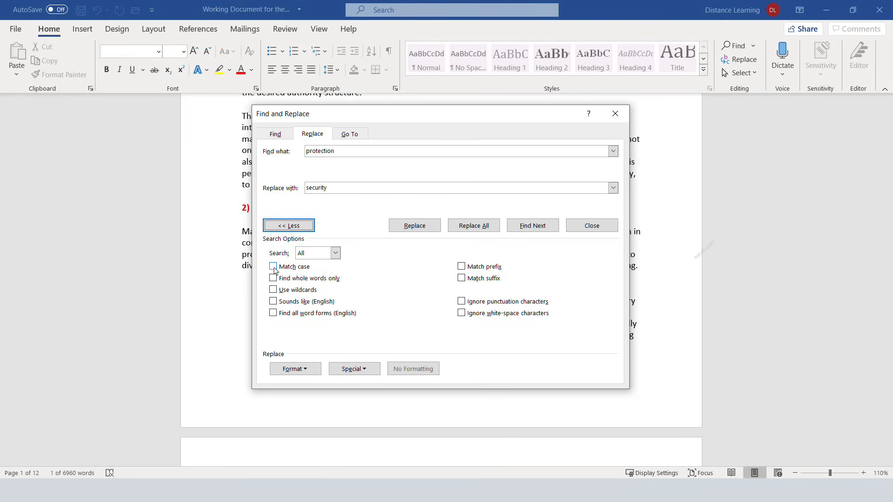
{"action": "left_click", "coordinate": [273, 267]}
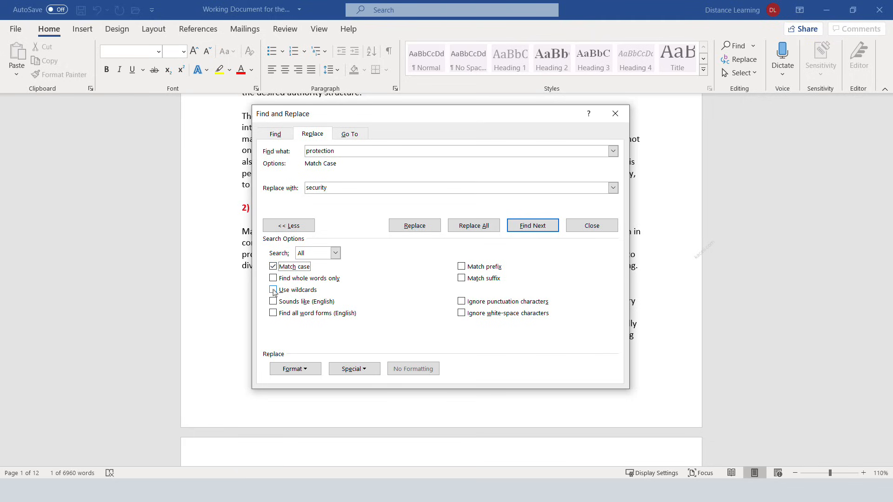
{"action": "left_click", "coordinate": [318, 374]}
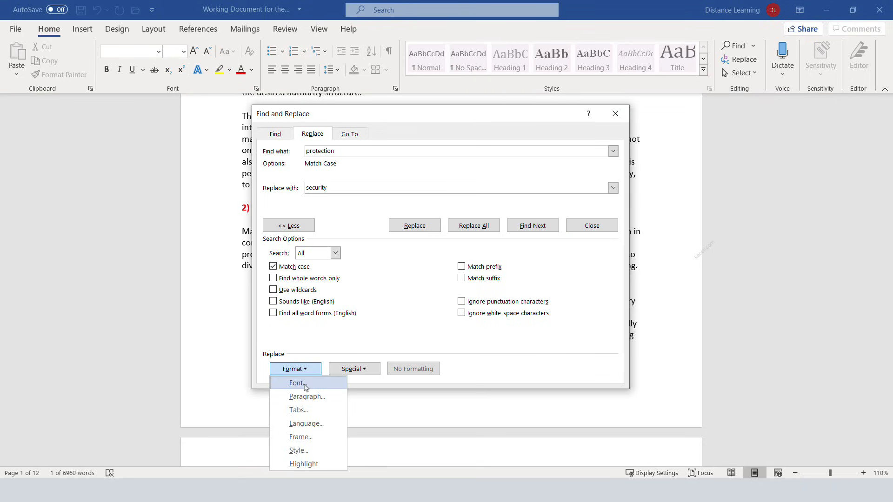
Set up a replacement of two consecutive paragraph marks (^p^p) with a single paragraph mark (^p)
{"action": "left_click", "coordinate": [366, 373]}
{"action": "left_click", "coordinate": [365, 374]}
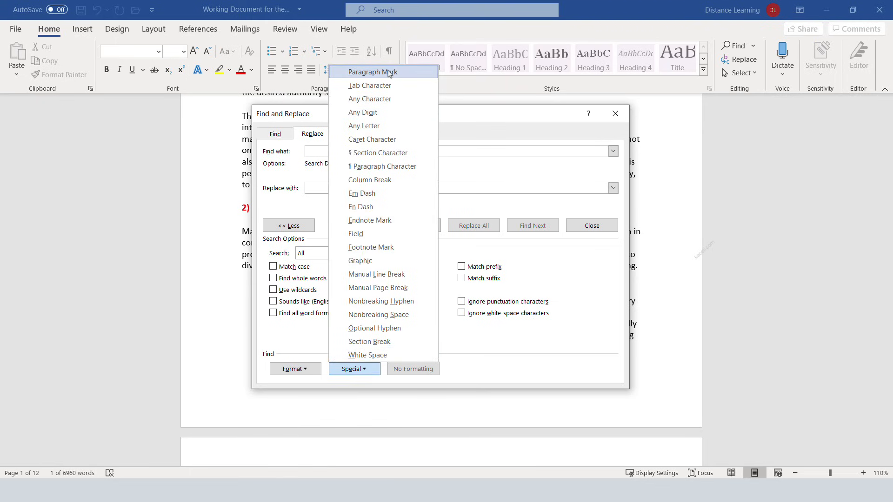
{"action": "left_click", "coordinate": [368, 73]}
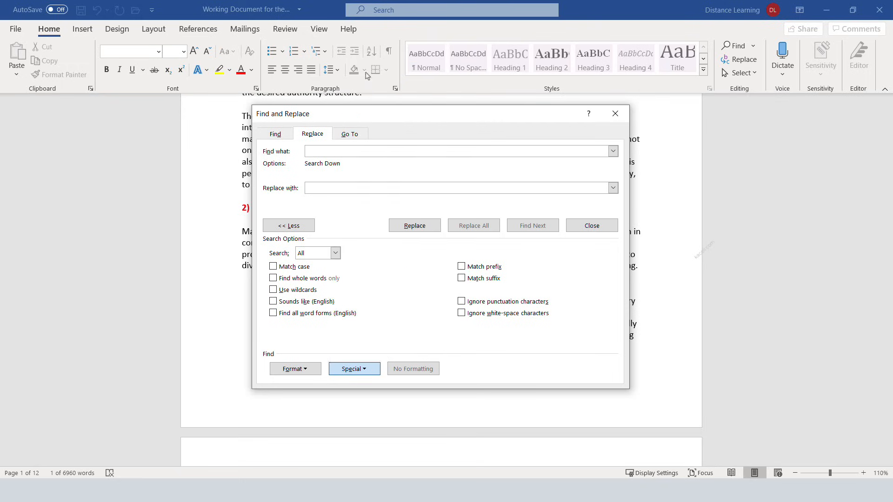
{"action": "left_click", "coordinate": [363, 372]}
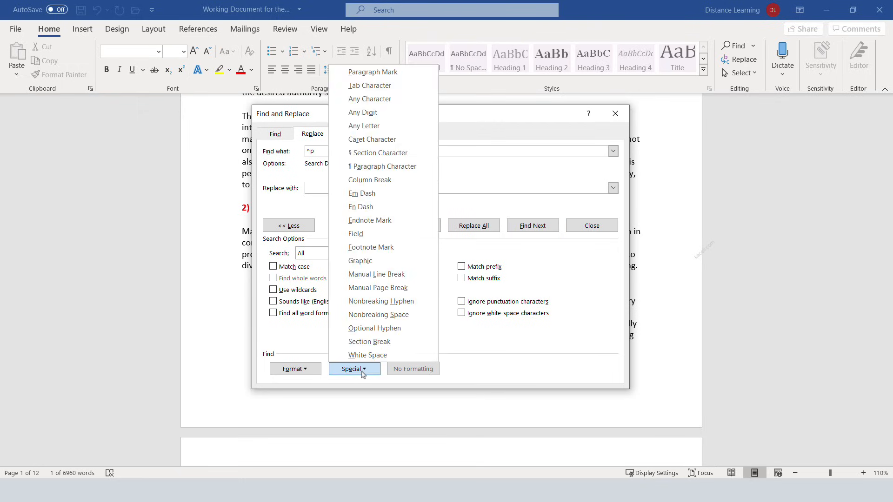
{"action": "left_click", "coordinate": [371, 72]}
{"action": "left_click", "coordinate": [319, 188]}
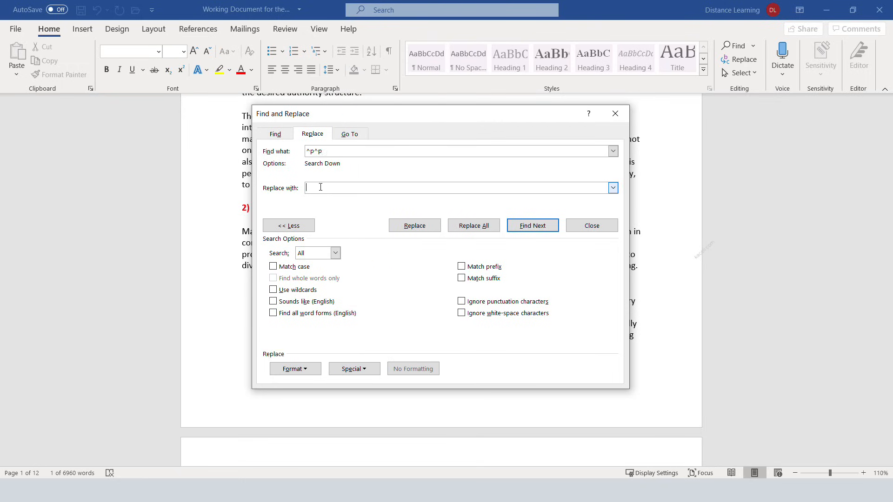
{"action": "left_click", "coordinate": [354, 369]}
{"action": "left_click", "coordinate": [370, 167]}
Replace the double paragraph mark after "as programs in separate domains." on page 12 with a single one, continuing the search from the beginning
{"action": "left_click", "coordinate": [529, 230]}
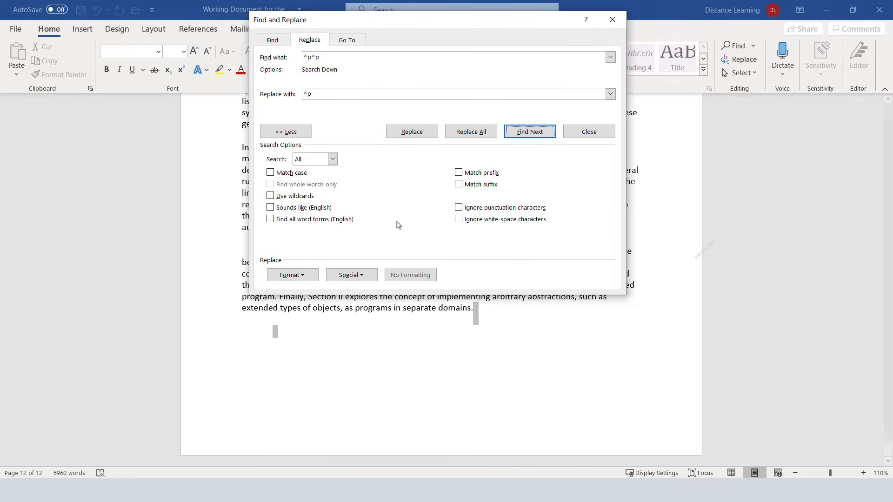
{"action": "left_click", "coordinate": [419, 136]}
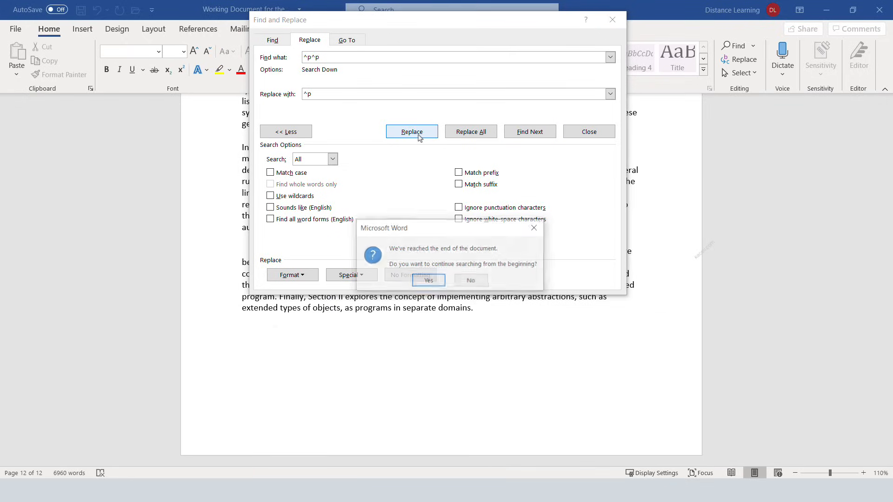
{"action": "left_click", "coordinate": [427, 280]}
{"action": "left_click", "coordinate": [451, 279]}
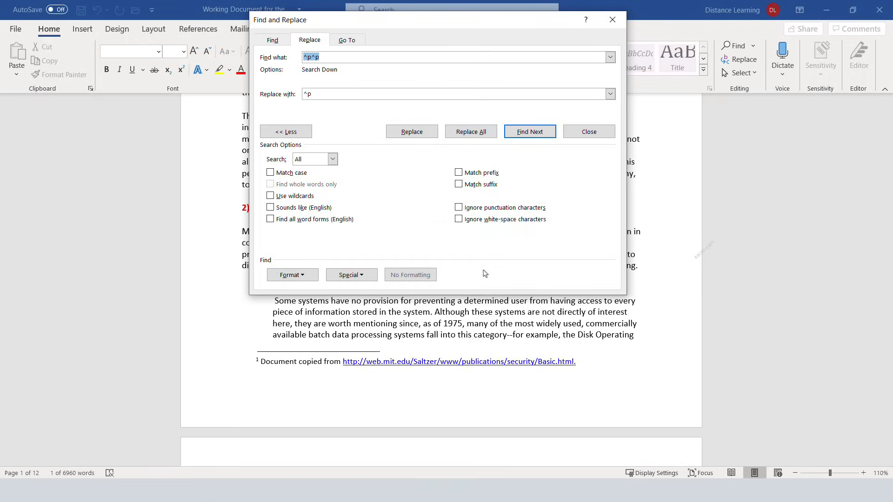
{"action": "left_click", "coordinate": [533, 132]}
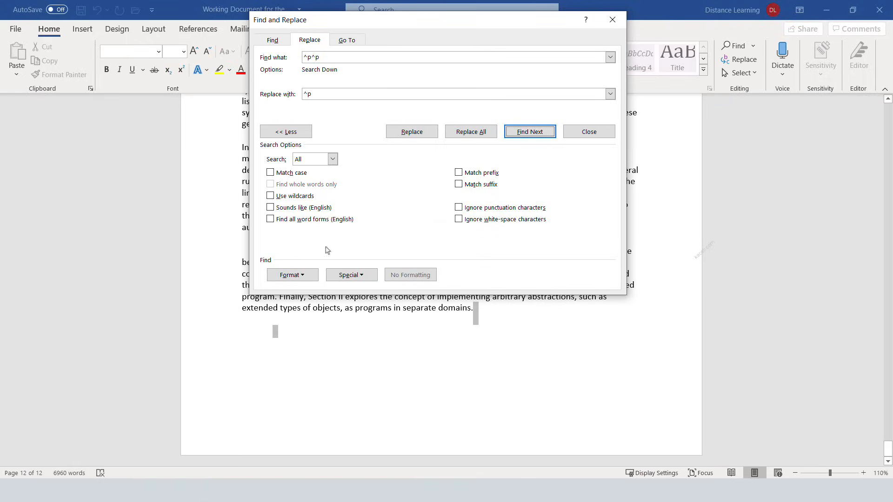
{"action": "left_click", "coordinate": [418, 134]}
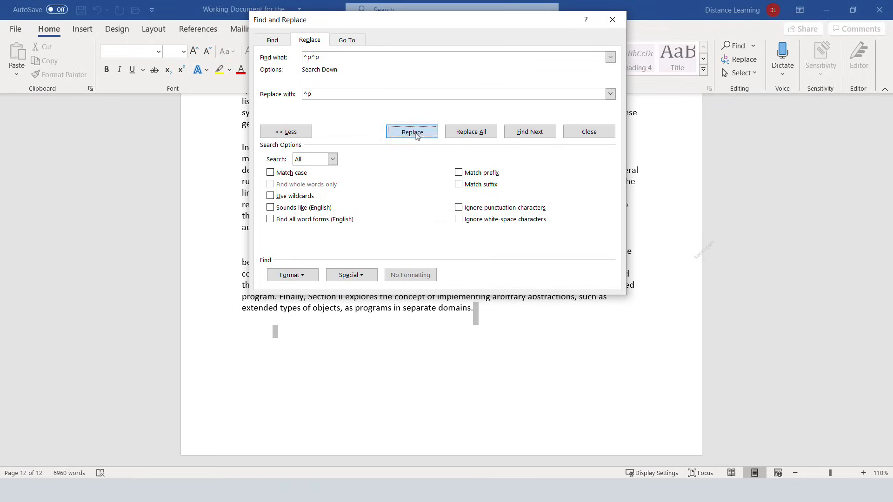
{"action": "left_click", "coordinate": [427, 282]}
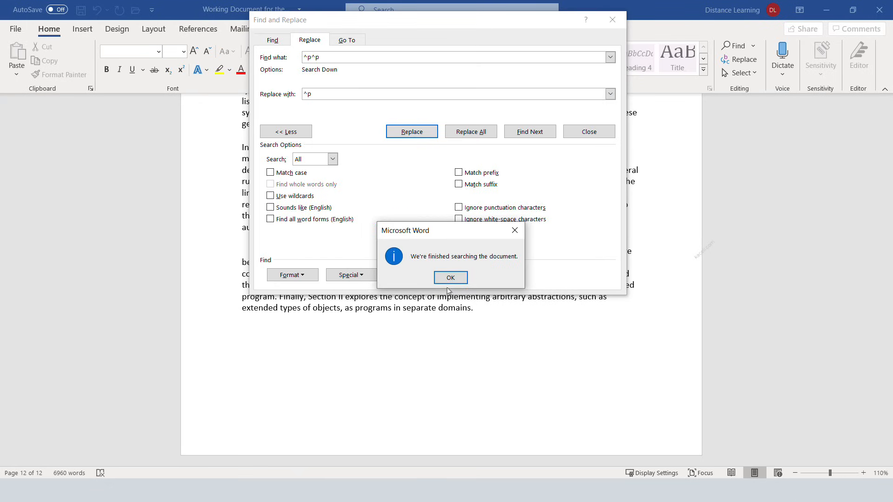
{"action": "left_click", "coordinate": [449, 278]}
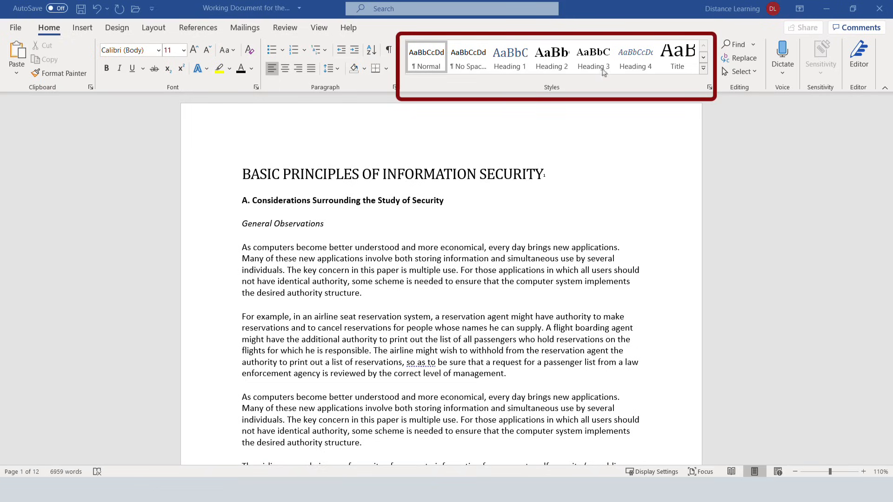
Try clearing all formatting from the first body paragraph under "General Observations" and undo the change
{"action": "left_click", "coordinate": [704, 69]}
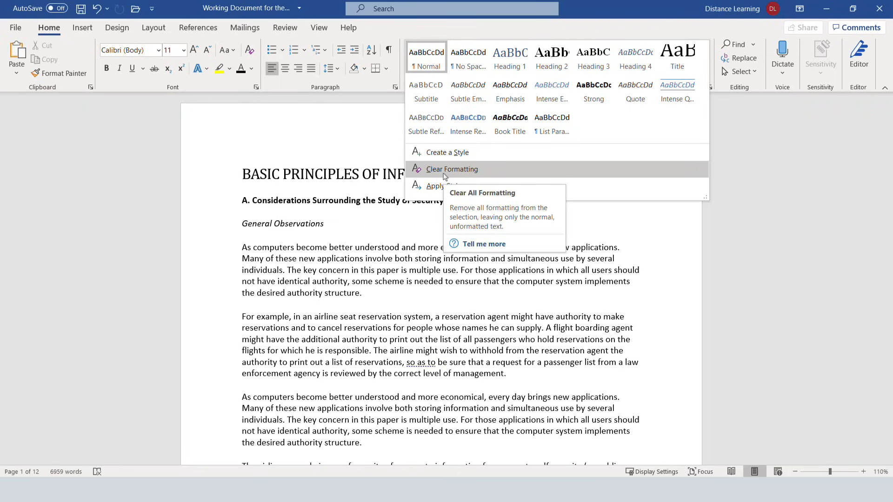
{"action": "left_click", "coordinate": [444, 173]}
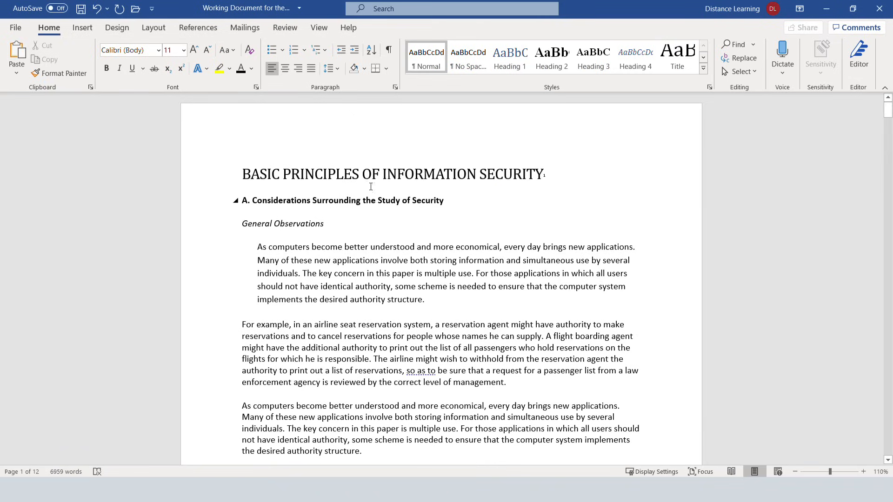
{"action": "key", "text": "ctrl+z"}
Apply the Title style to the heading "BASIC PRINCIPLES OF INFORMATION SECURITY"
{"action": "left_click_drag", "start_coordinate": [554, 175], "coordinate": [264, 175]}
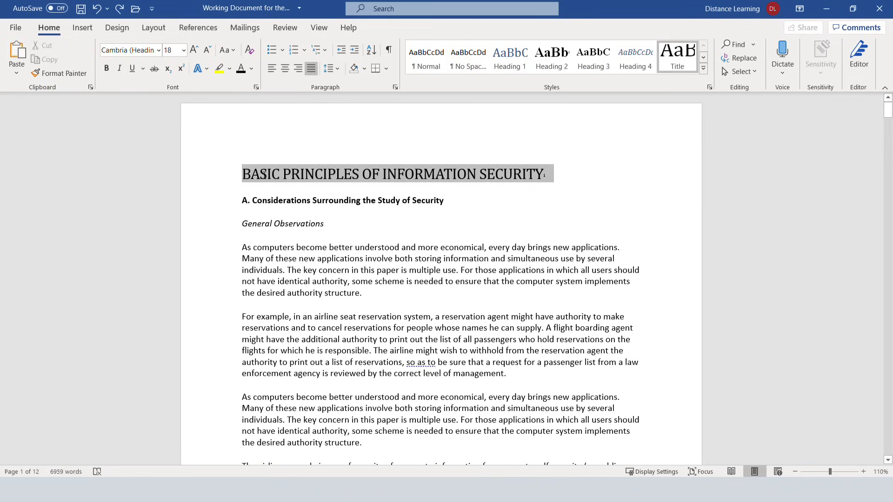
{"action": "left_click", "coordinate": [679, 58]}
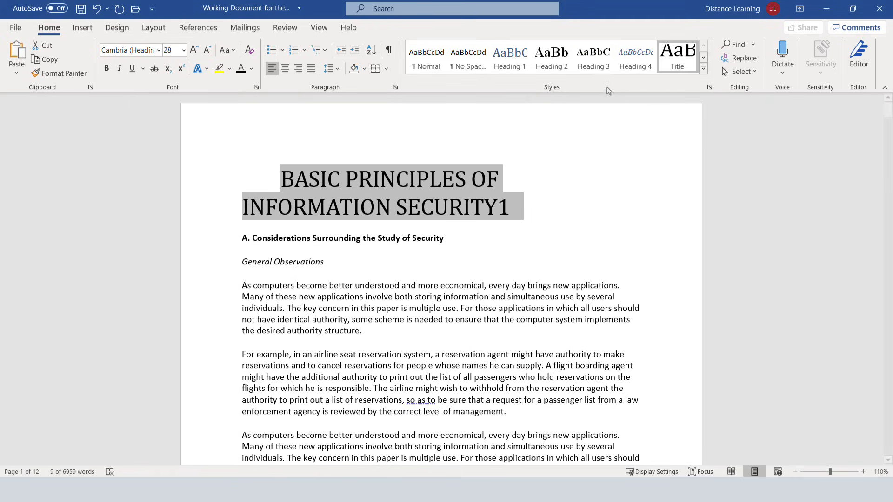
Modify the Title style to use bold text at 14 pt
{"action": "right_click", "coordinate": [678, 63]}
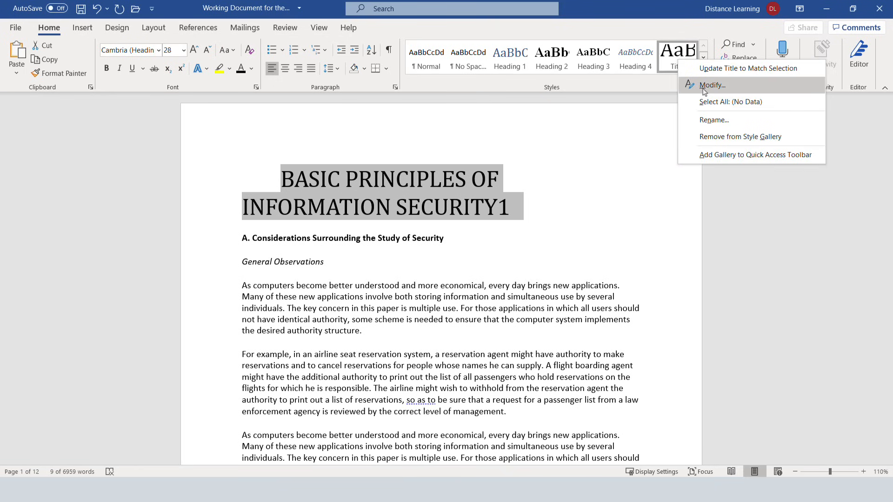
{"action": "left_click", "coordinate": [712, 85]}
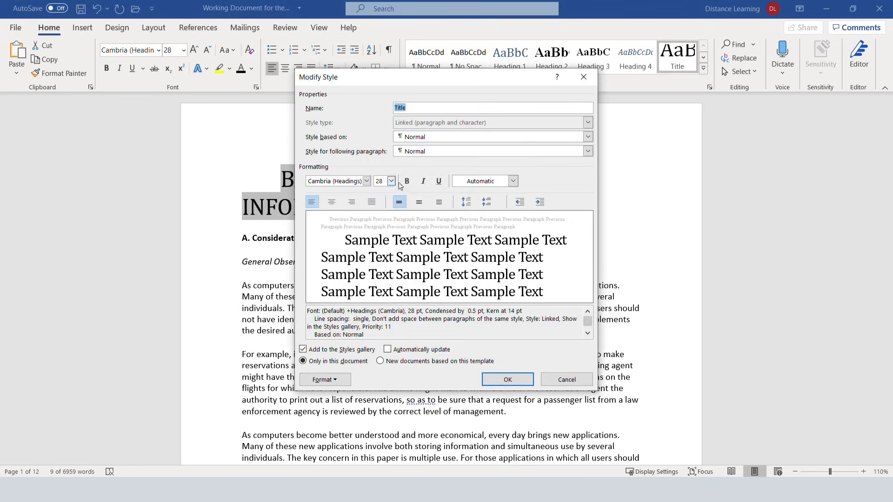
{"action": "left_click", "coordinate": [407, 181]}
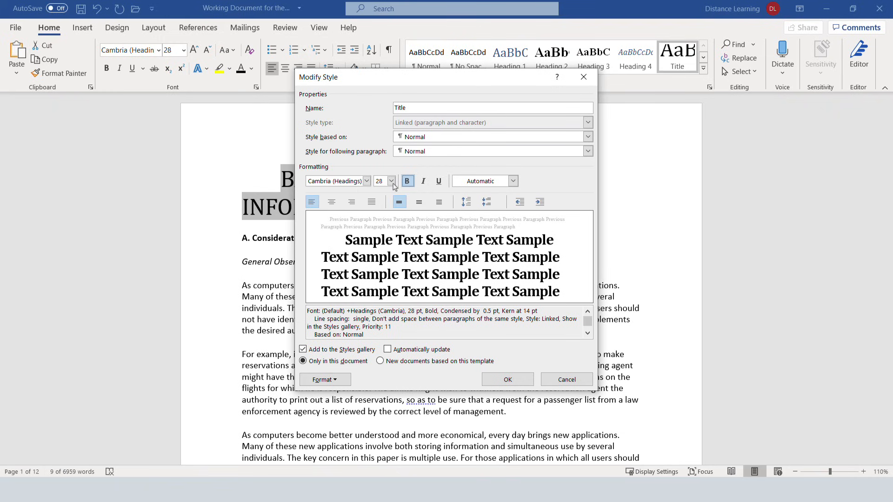
{"action": "left_click", "coordinate": [393, 184]}
{"action": "left_click", "coordinate": [384, 226]}
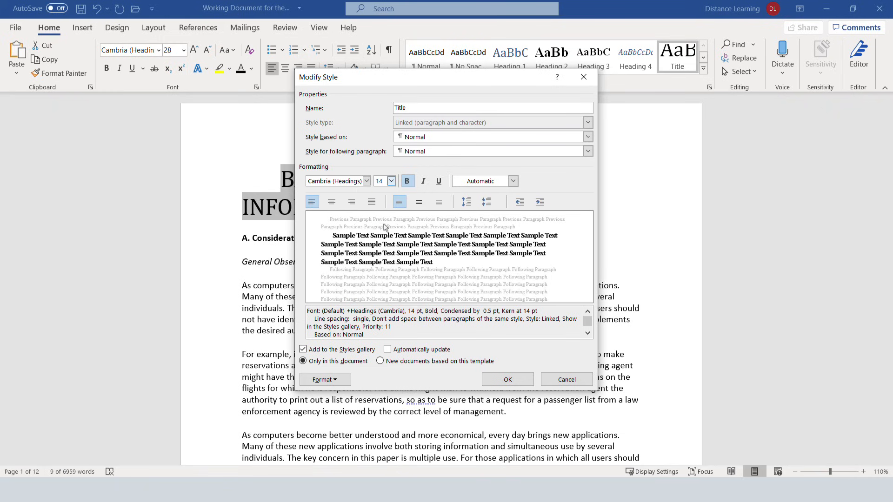
{"action": "left_click", "coordinate": [488, 382]}
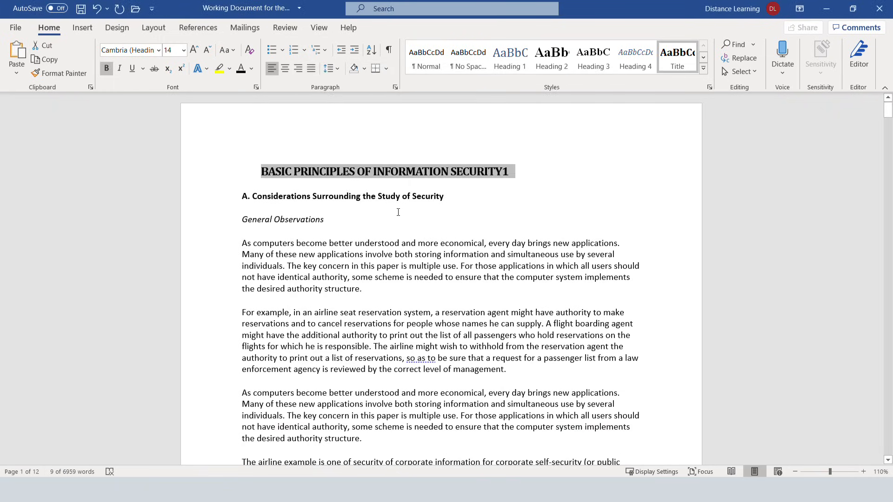
Enlarge the heading "BASIC PRINCIPLES OF INFORMATION SECURITY" to 20 pt and remove its first-line indent
{"action": "right_click", "coordinate": [297, 173]}
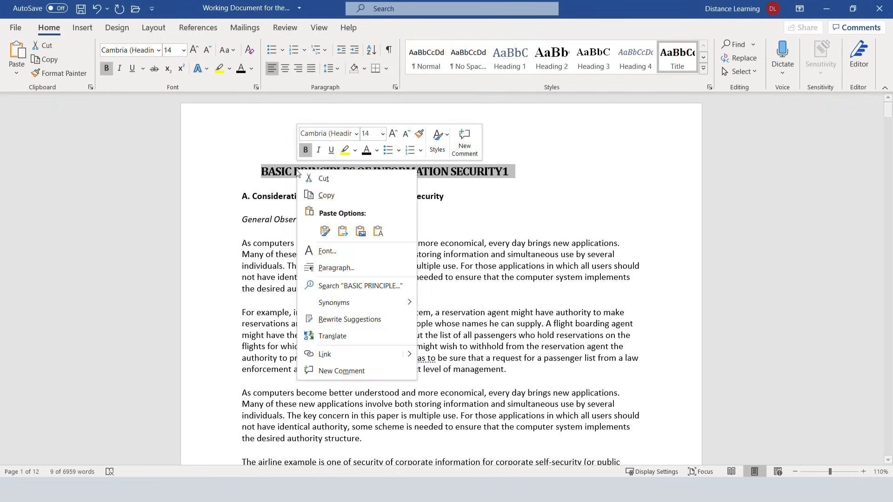
{"action": "left_click", "coordinate": [192, 50]}
{"action": "left_click", "coordinate": [192, 50]}
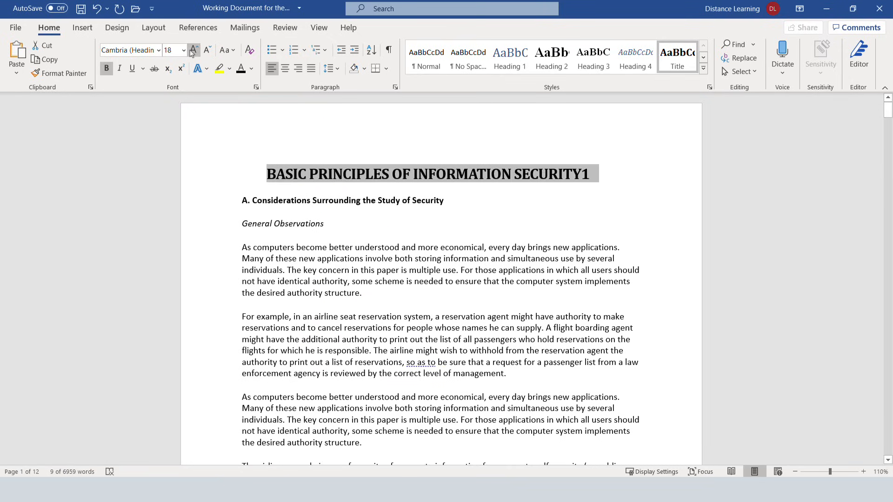
{"action": "left_click", "coordinate": [193, 50]}
{"action": "left_click", "coordinate": [267, 178]}
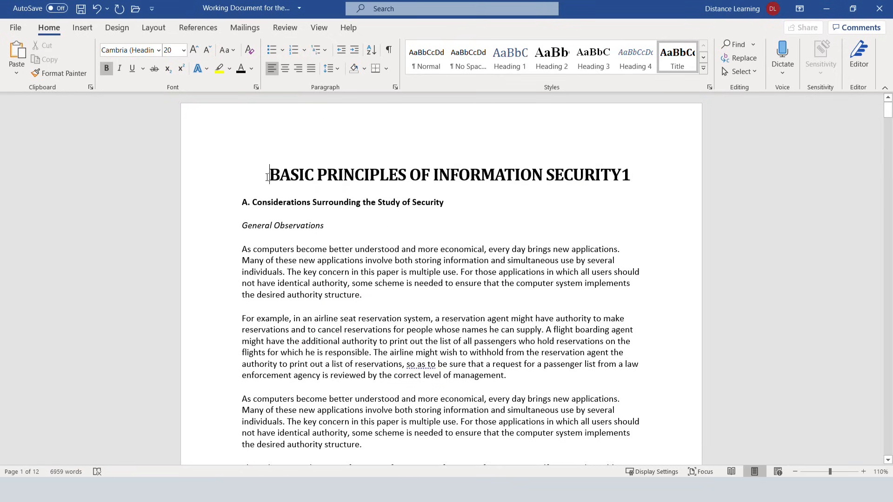
{"action": "key", "text": "BackSpace"}
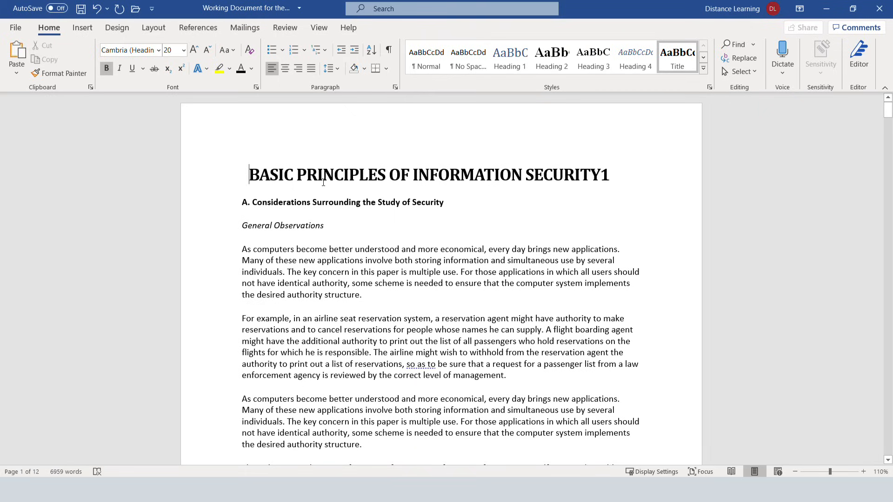
{"action": "key", "text": "BackSpace"}
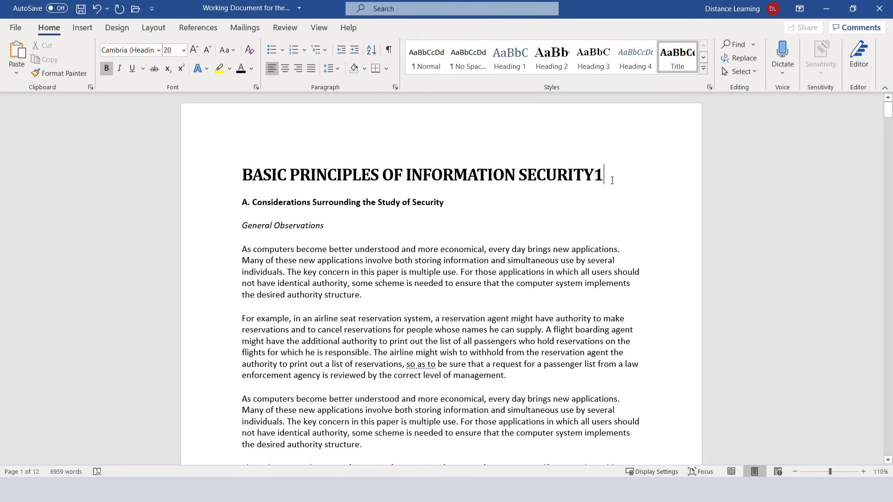
Update the Title style to match the formatting of the whole "BASIC PRINCIPLES OF INFORMATION SECURITY" heading
{"action": "left_click_drag", "start_coordinate": [605, 179], "coordinate": [243, 177]}
{"action": "right_click", "coordinate": [680, 58]}
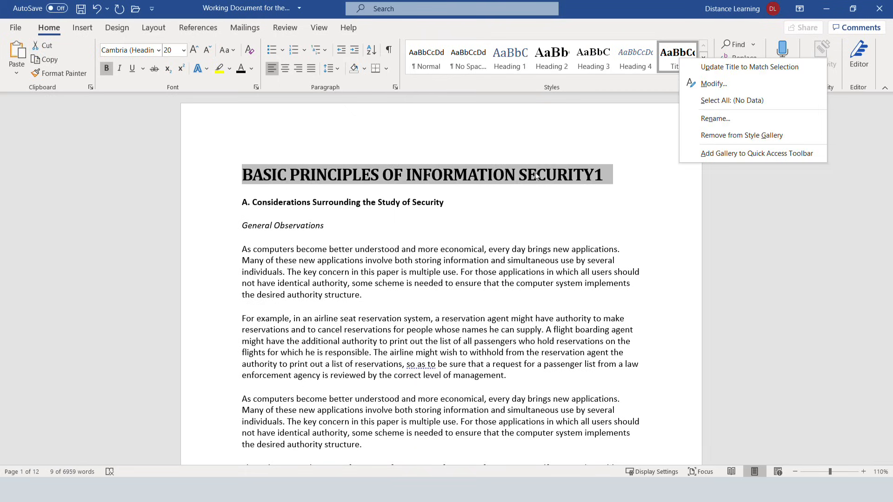
{"action": "key", "text": "Escape"}
{"action": "left_click", "coordinate": [310, 176]}
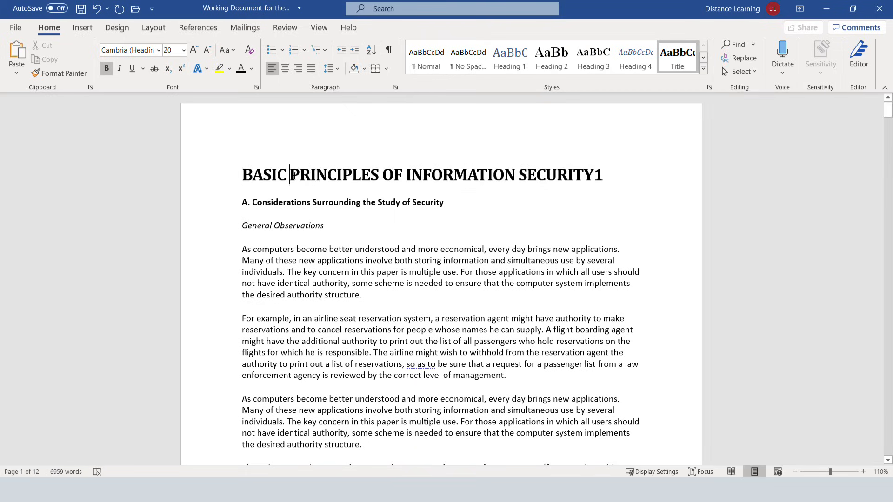
{"action": "triple_click", "coordinate": [489, 173]}
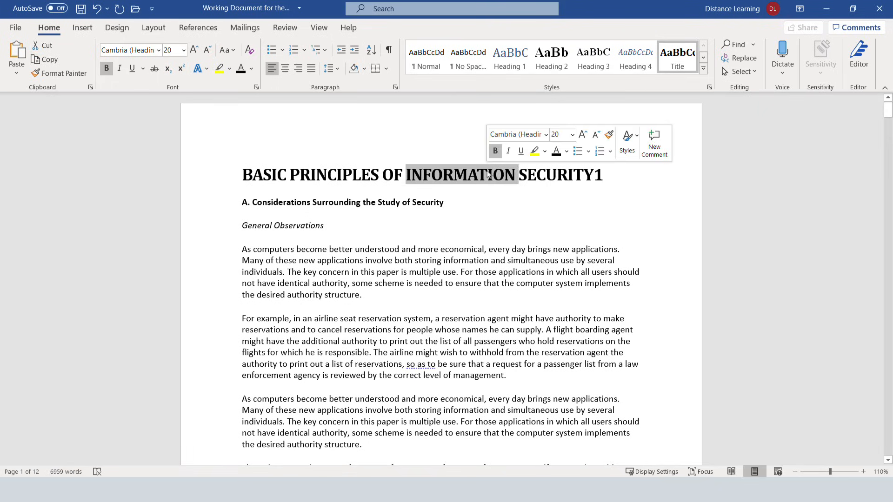
{"action": "right_click", "coordinate": [680, 52]}
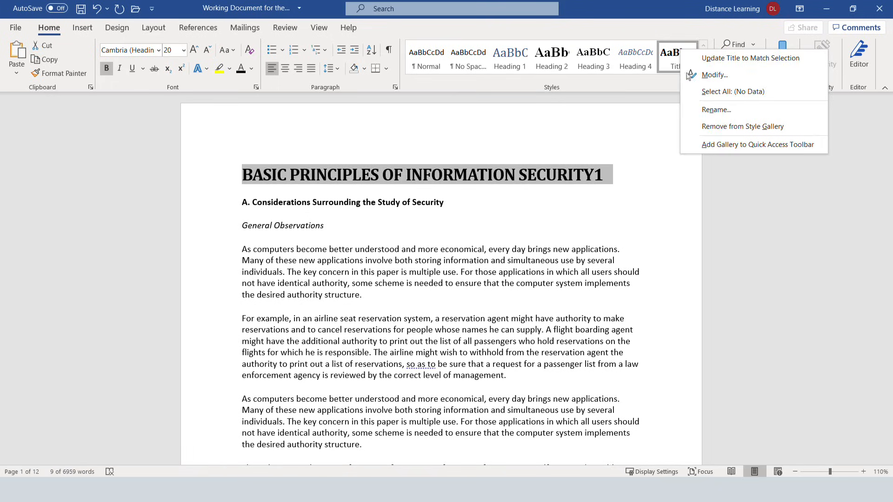
{"action": "left_click", "coordinate": [721, 62]}
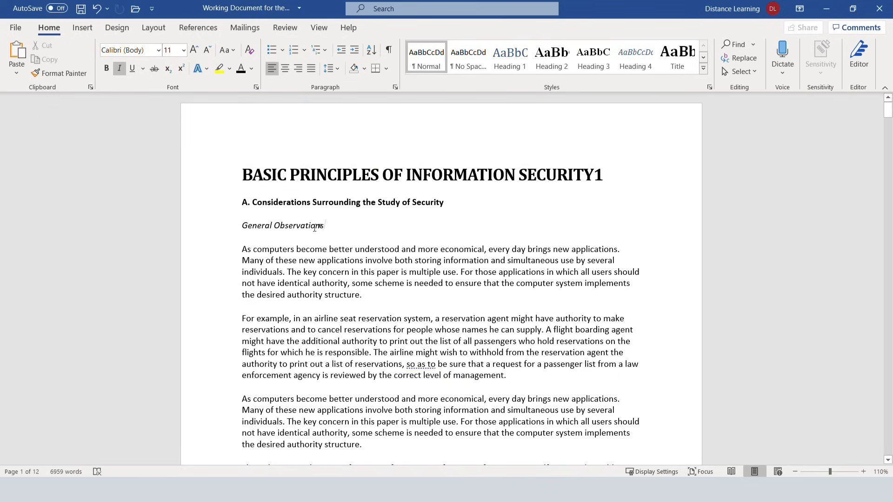
Try the Title style on the heading "2) Functional Levels of Information Security" and undo the change
{"action": "triple_click", "coordinate": [298, 226]}
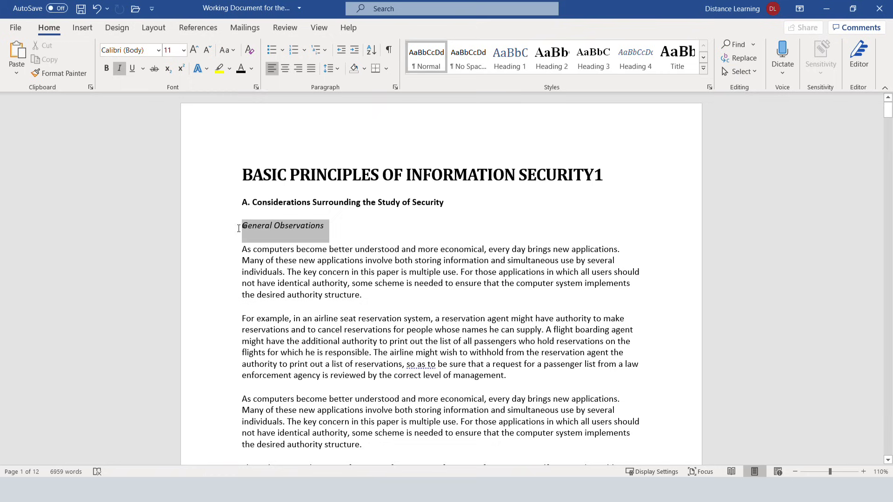
{"action": "left_click", "coordinate": [432, 245]}
{"action": "scroll", "coordinate": [366, 324], "scroll_direction": "down", "scroll_amount": 8}
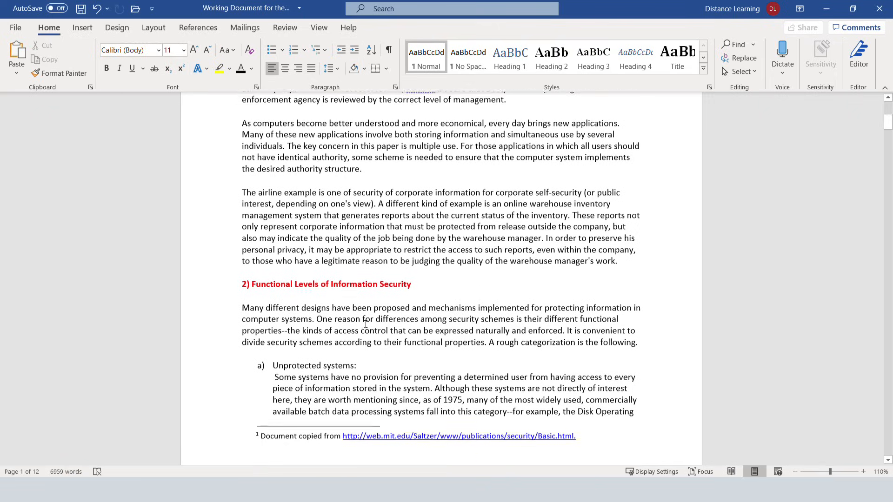
{"action": "left_click_drag", "start_coordinate": [387, 285], "coordinate": [219, 281]}
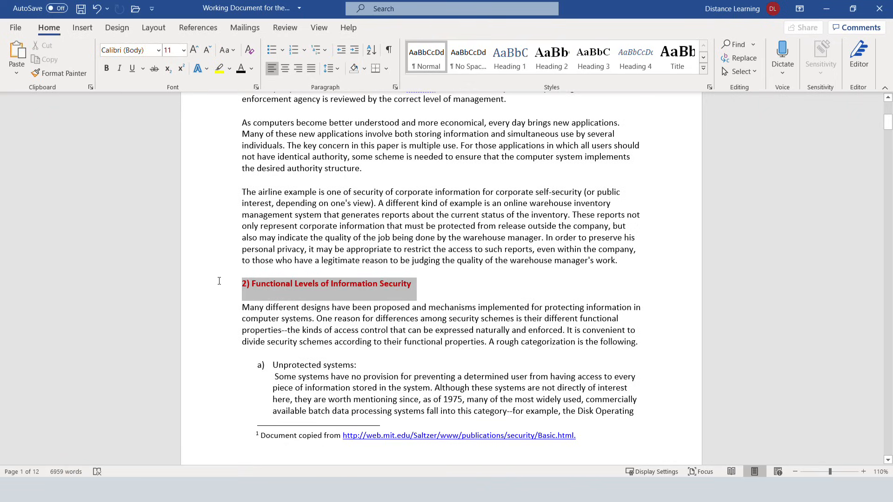
{"action": "left_click", "coordinate": [680, 60]}
{"action": "left_click", "coordinate": [442, 290]}
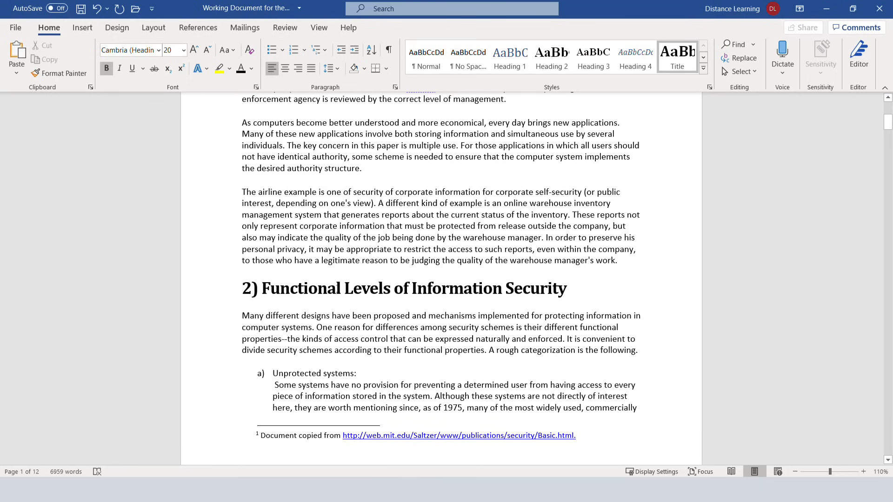
{"action": "key", "text": "ctrl+z"}
Apply the Heading 1 style to "A. Considerations Surrounding the Study of Security" and make it bold
{"action": "scroll", "coordinate": [522, 281], "scroll_direction": "up", "scroll_amount": 7}
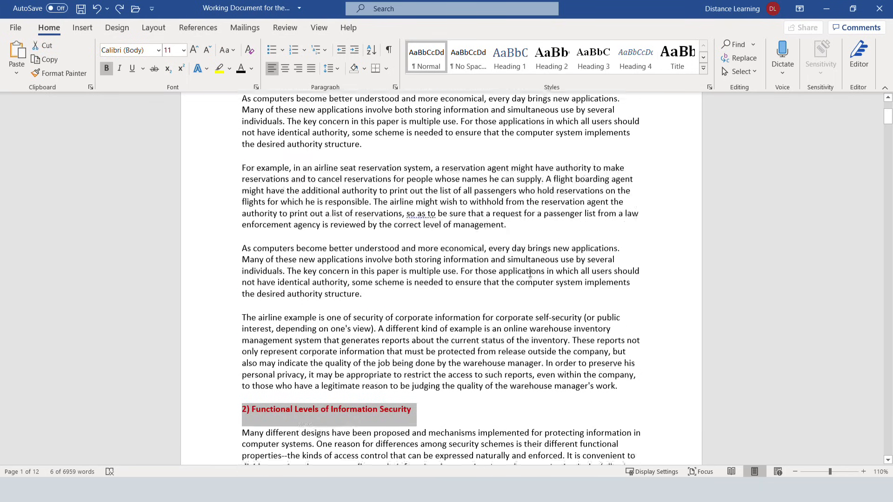
{"action": "left_click", "coordinate": [317, 203]}
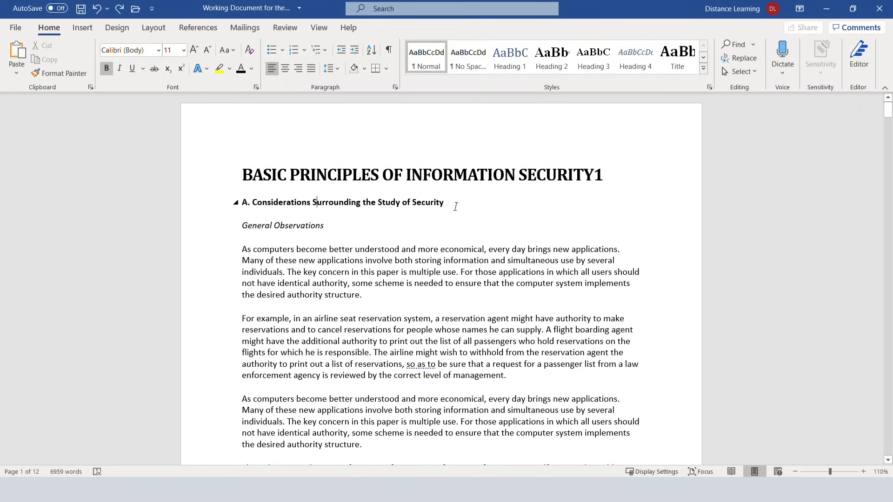
{"action": "left_click_drag", "start_coordinate": [447, 204], "coordinate": [243, 206]}
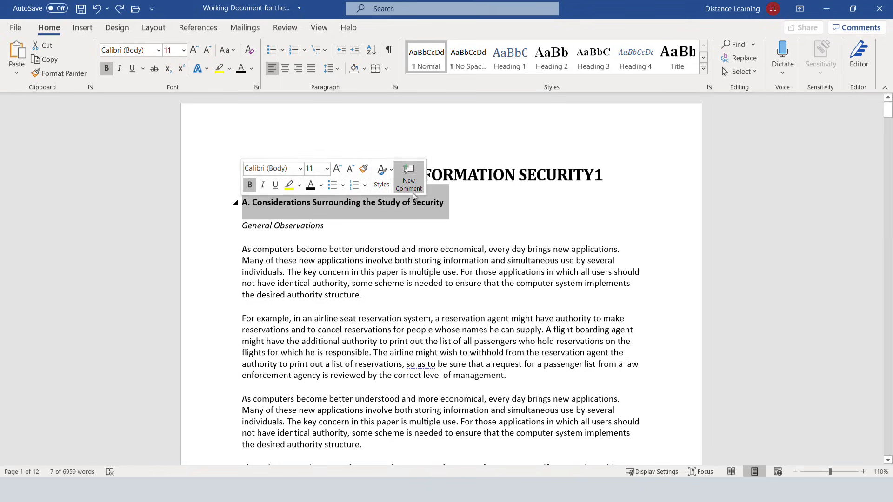
{"action": "left_click", "coordinate": [512, 66]}
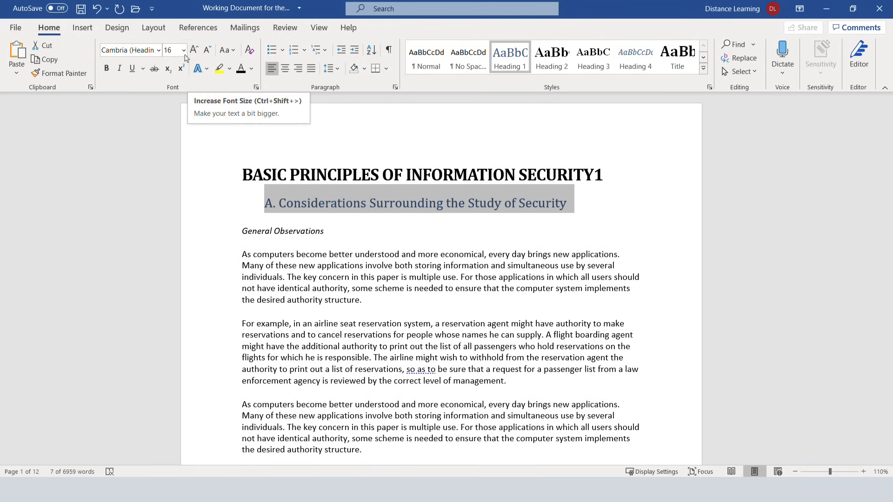
{"action": "left_click", "coordinate": [108, 70]}
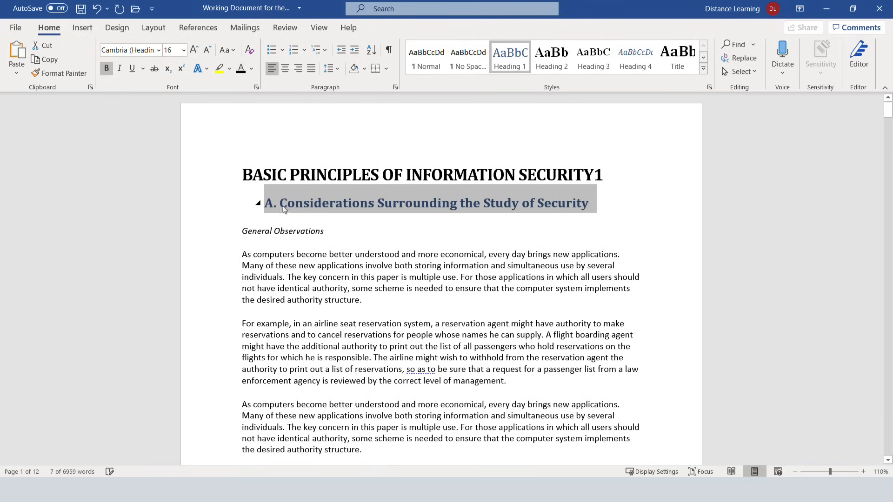
Remove the indent before "A. Considerations Surrounding the Study of Security", keeping the heading on its own line
{"action": "left_click", "coordinate": [264, 203]}
{"action": "key", "text": "BackSpace"}
{"action": "key", "text": "BackSpace"}
{"action": "key", "text": "BackSpace"}
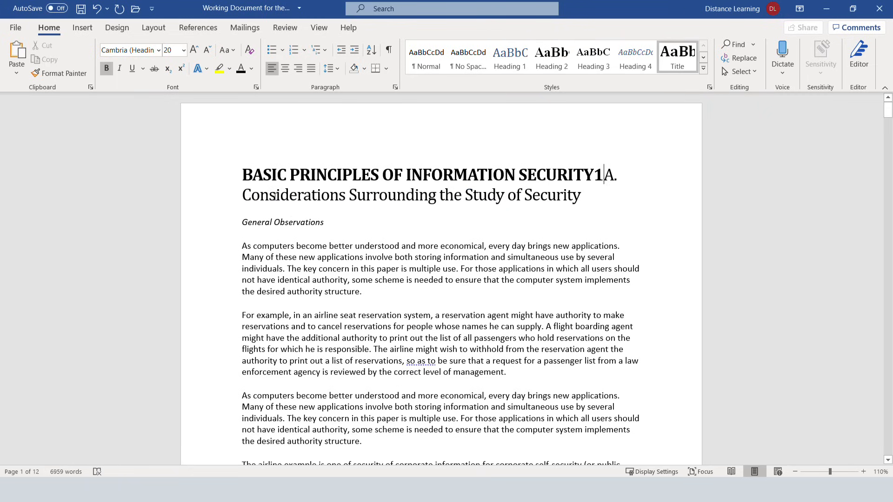
{"action": "key", "text": "ctrl+z"}
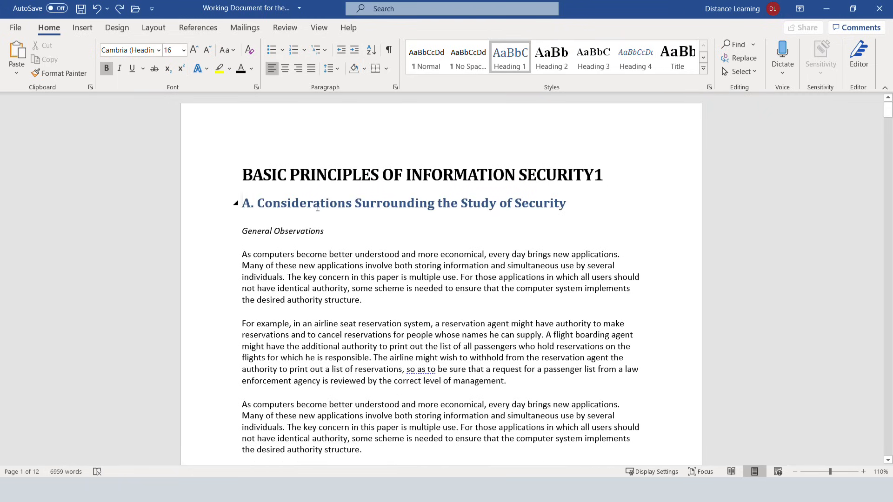
Set the "A. Considerations Surrounding the Study of Security" heading to Calibri (Body) in red and update the Heading 1 style to match
{"action": "left_click_drag", "start_coordinate": [567, 205], "coordinate": [241, 206]}
{"action": "left_click", "coordinate": [158, 50]}
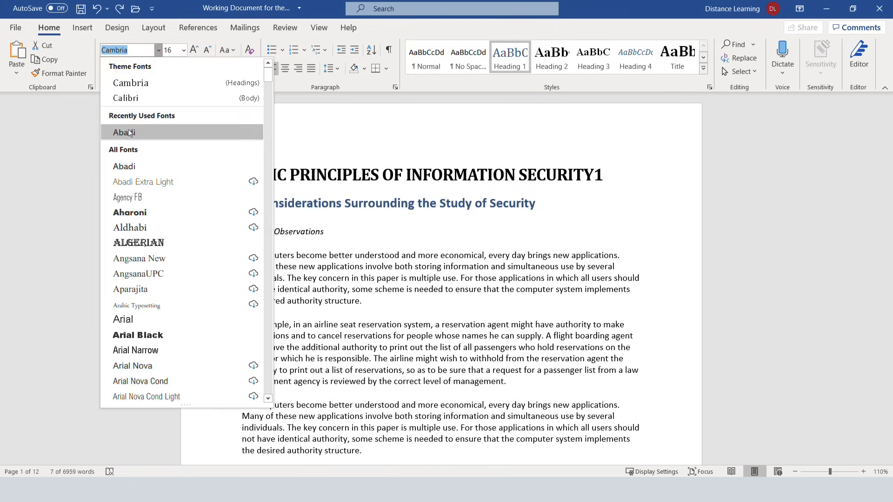
{"action": "left_click", "coordinate": [124, 98]}
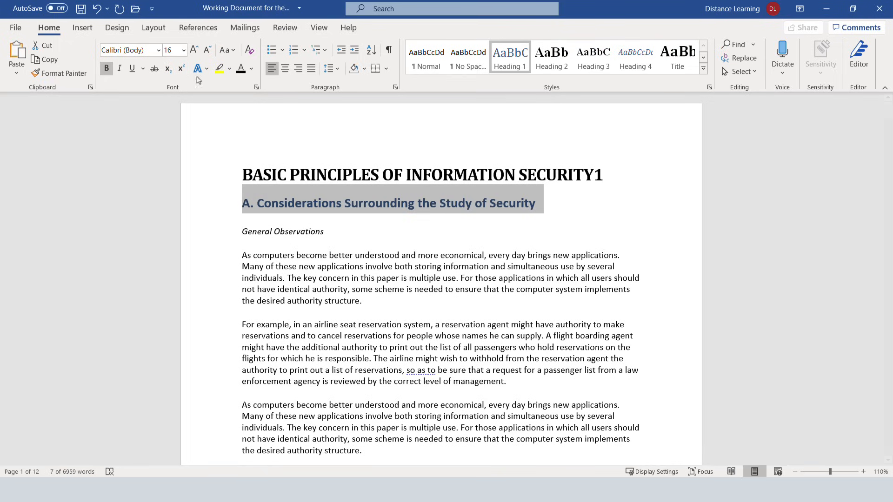
{"action": "left_click", "coordinate": [251, 68]}
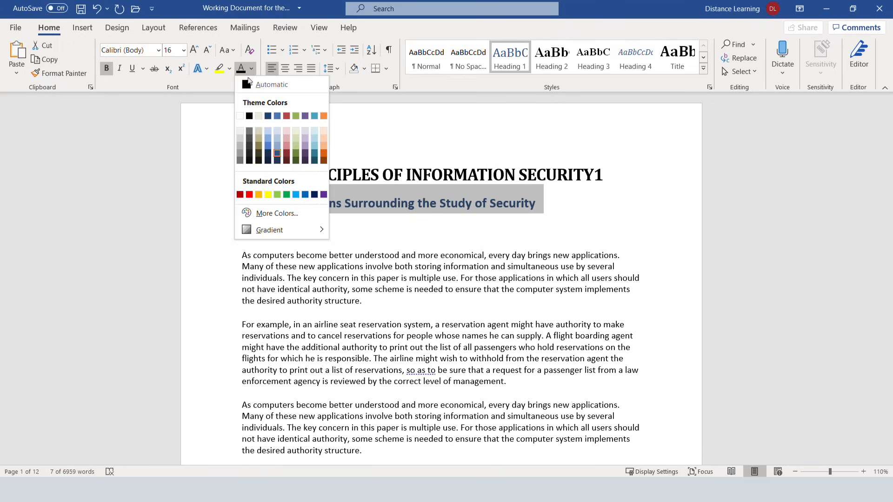
{"action": "left_click", "coordinate": [250, 195]}
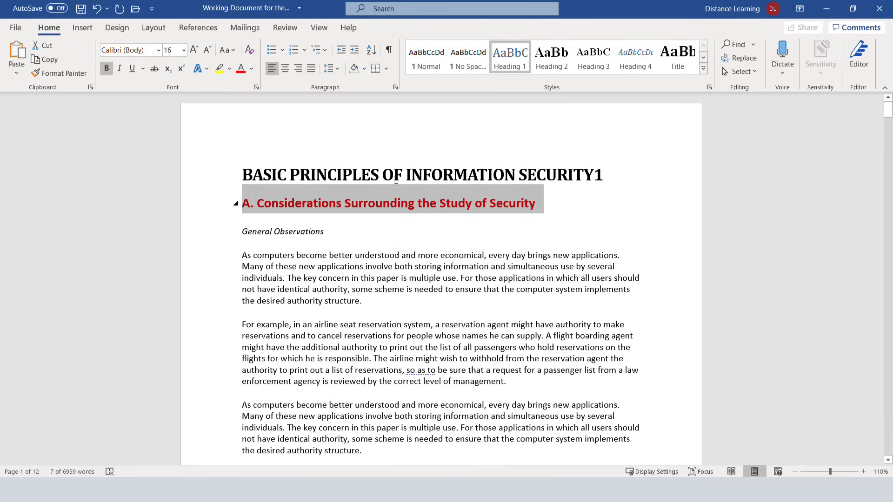
{"action": "right_click", "coordinate": [516, 68]}
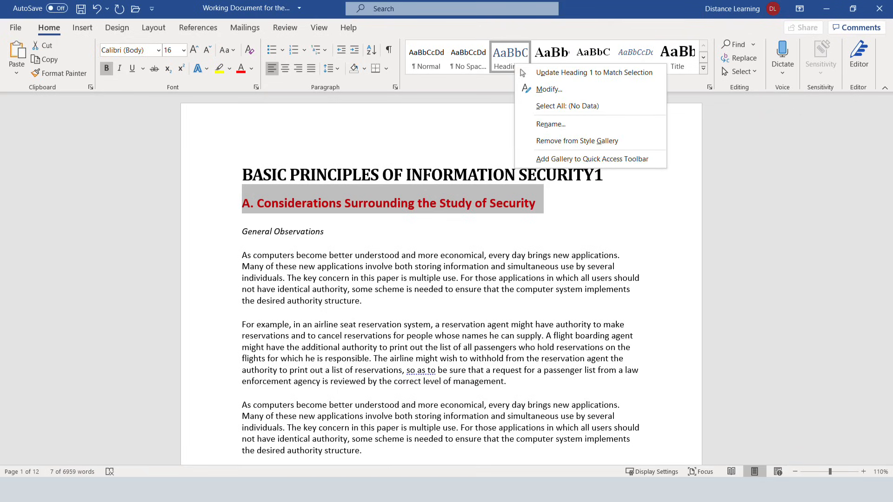
{"action": "left_click", "coordinate": [559, 77]}
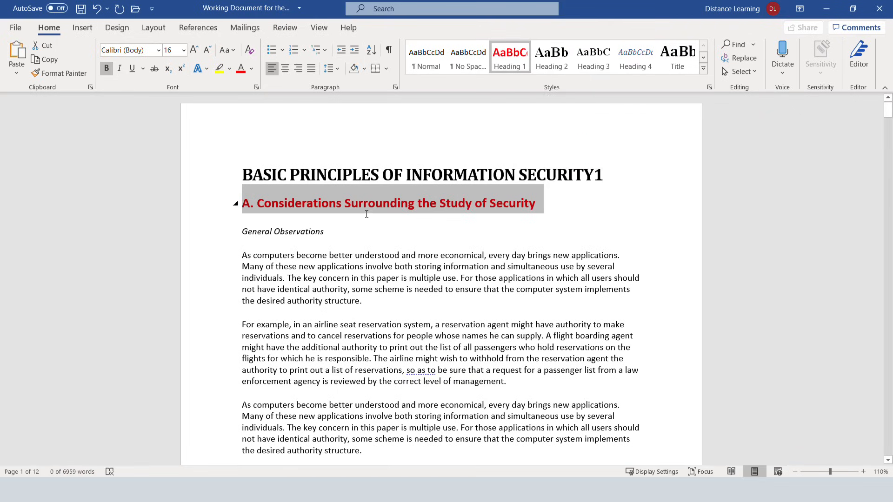
Apply the Heading 1 style to the heading "2) Functional Levels of Information Security"
{"action": "scroll", "coordinate": [381, 231], "scroll_direction": "down", "scroll_amount": 10}
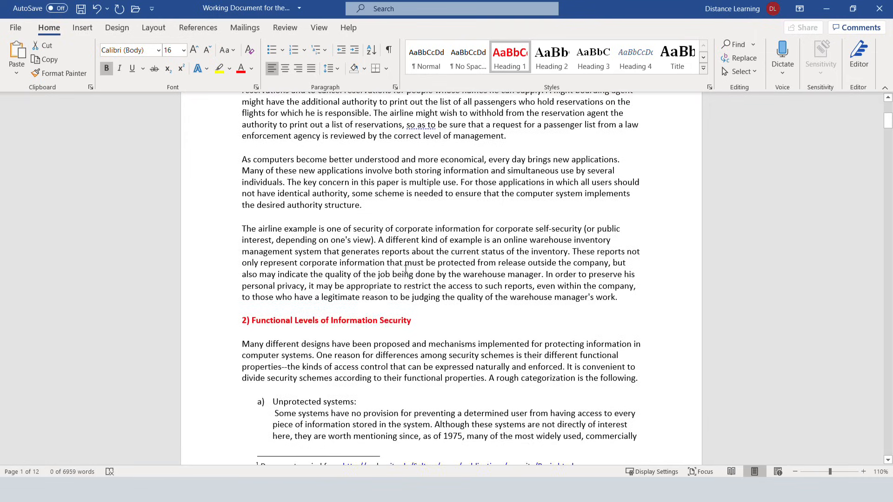
{"action": "scroll", "coordinate": [406, 268], "scroll_direction": "up", "scroll_amount": 10}
{"action": "left_click", "coordinate": [320, 175]}
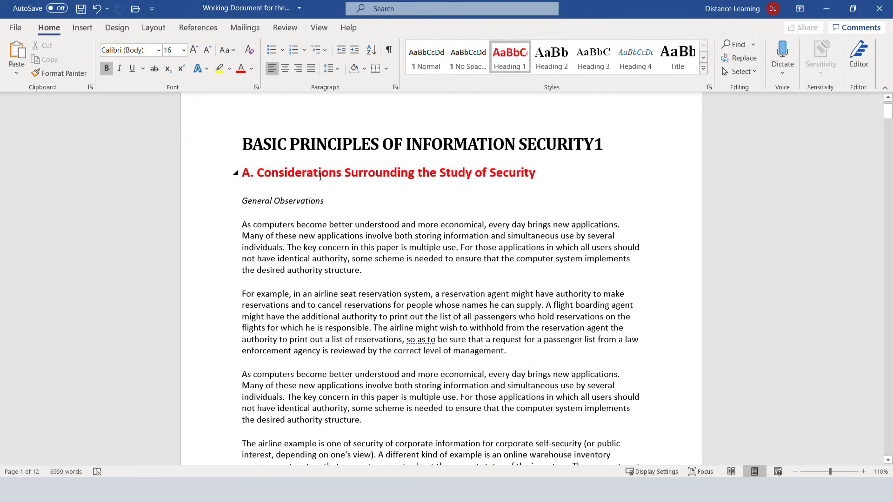
{"action": "scroll", "coordinate": [315, 231], "scroll_direction": "down", "scroll_amount": 12}
{"action": "left_click", "coordinate": [315, 229]}
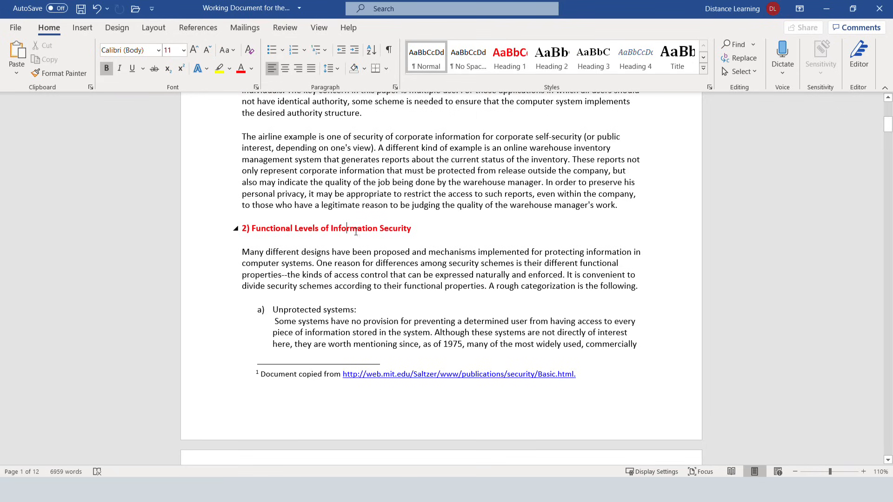
{"action": "left_click_drag", "start_coordinate": [435, 233], "coordinate": [213, 227]}
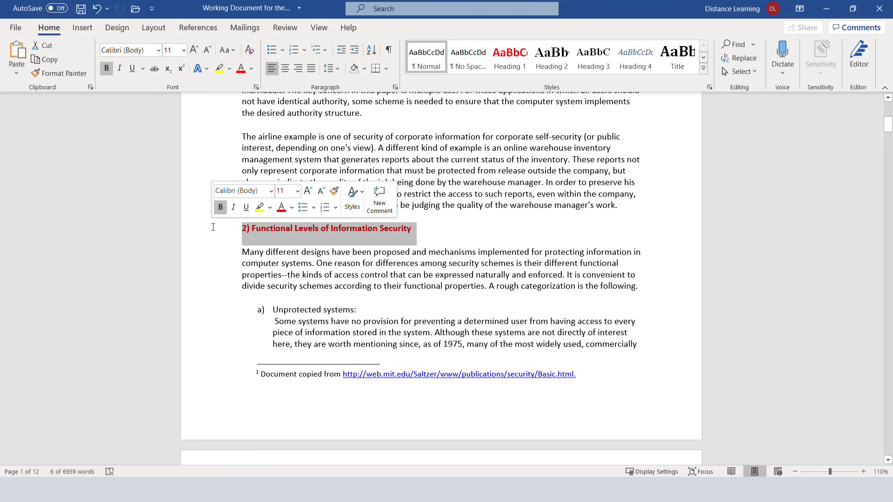
{"action": "left_click", "coordinate": [510, 58]}
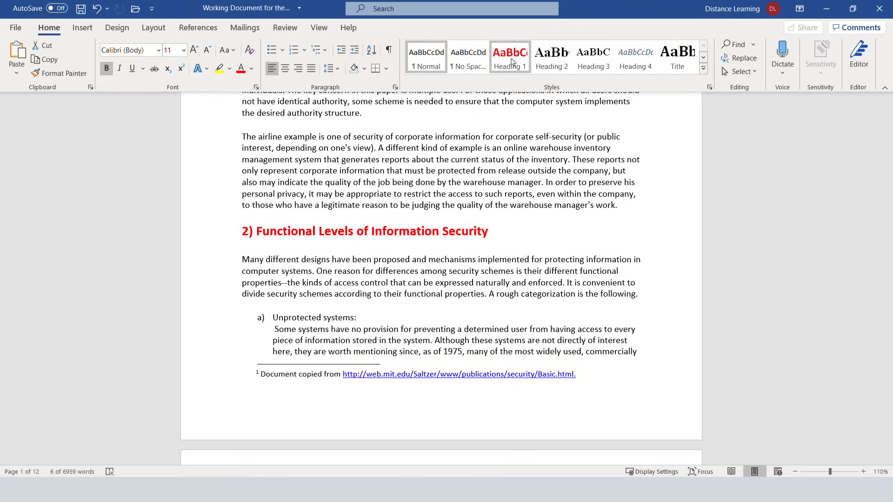
Apply the Heading 1 style to the heading "B. Technical Underpinnings"
{"action": "scroll", "coordinate": [307, 285], "scroll_direction": "down", "scroll_amount": 20}
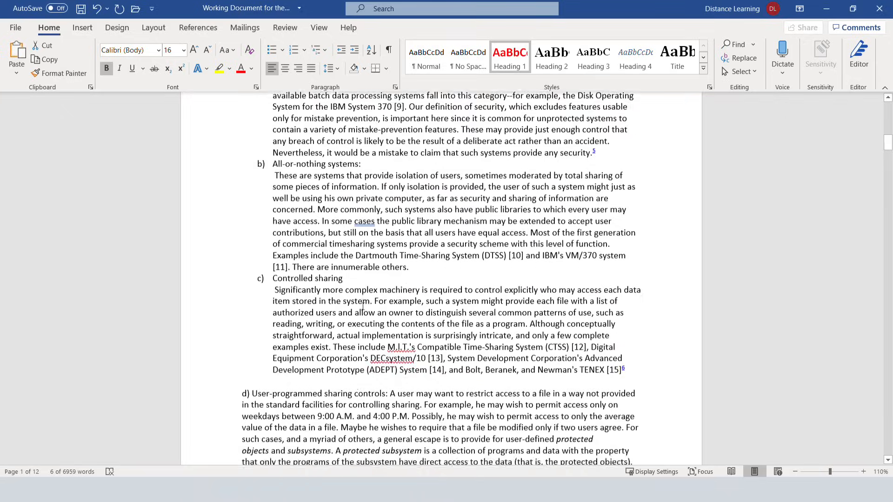
{"action": "scroll", "coordinate": [353, 318], "scroll_direction": "down", "scroll_amount": 10}
{"action": "scroll", "coordinate": [327, 248], "scroll_direction": "up", "scroll_amount": 3}
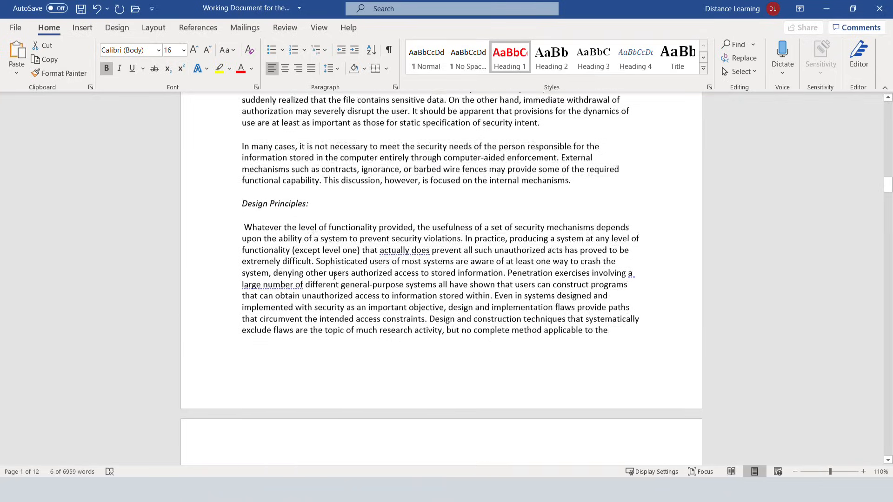
{"action": "scroll", "coordinate": [327, 248], "scroll_direction": "down", "scroll_amount": 15}
{"action": "left_click_drag", "start_coordinate": [348, 298], "coordinate": [240, 300]}
{"action": "left_click", "coordinate": [510, 56]}
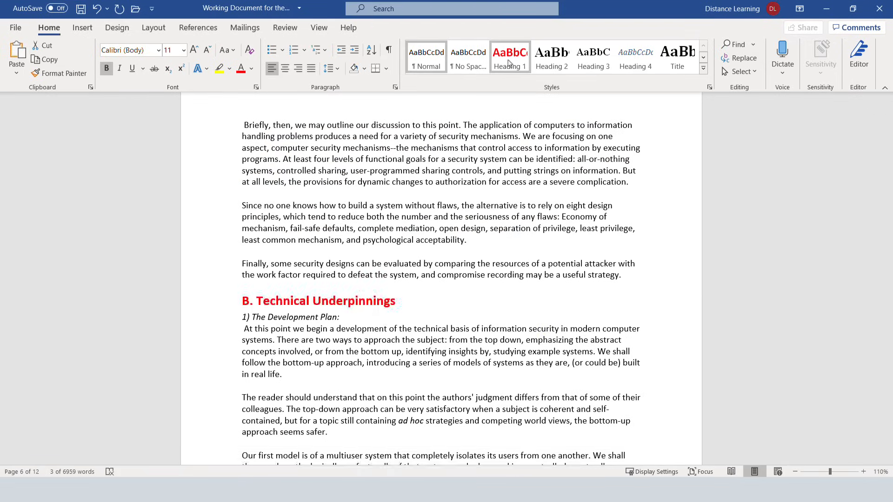
Apply the Heading 1 style to the heading "2) The Essentials of Information Security:"
{"action": "scroll", "coordinate": [363, 296], "scroll_direction": "down", "scroll_amount": 15}
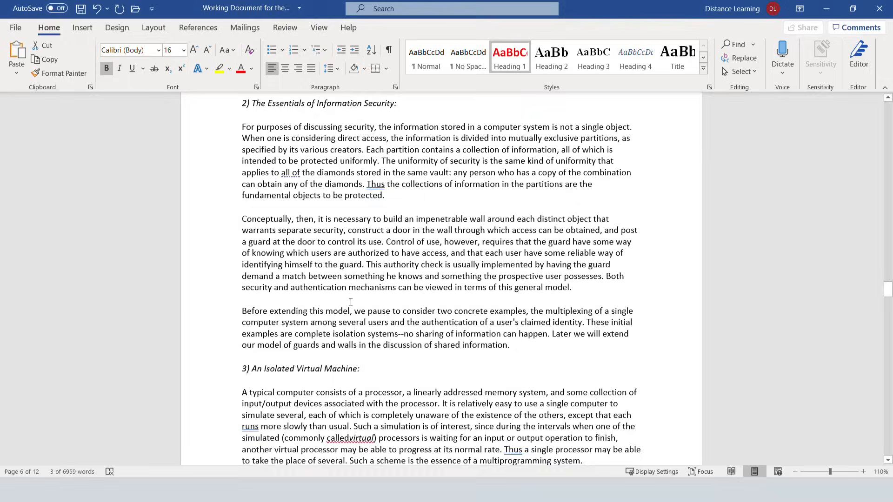
{"action": "scroll", "coordinate": [355, 275], "scroll_direction": "up", "scroll_amount": 3}
{"action": "left_click", "coordinate": [233, 225]}
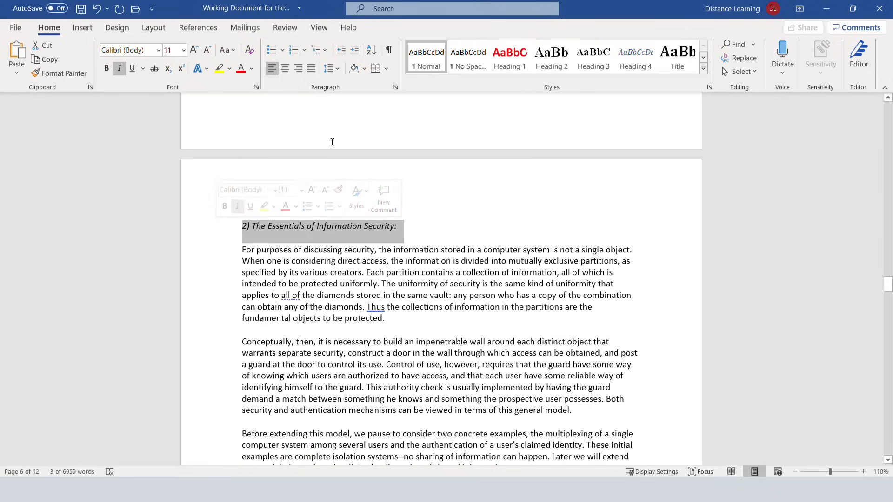
{"action": "left_click", "coordinate": [494, 65]}
{"action": "scroll", "coordinate": [465, 232], "scroll_direction": "down", "scroll_amount": 15}
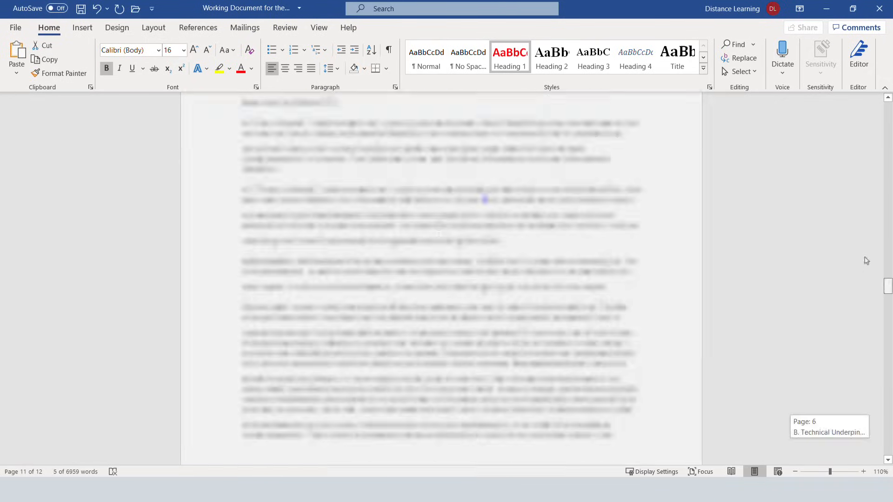
Apply the Heading 2 style to the "General Observations" subheading on the first page
{"action": "left_click_drag", "start_coordinate": [866, 261], "coordinate": [871, 95]}
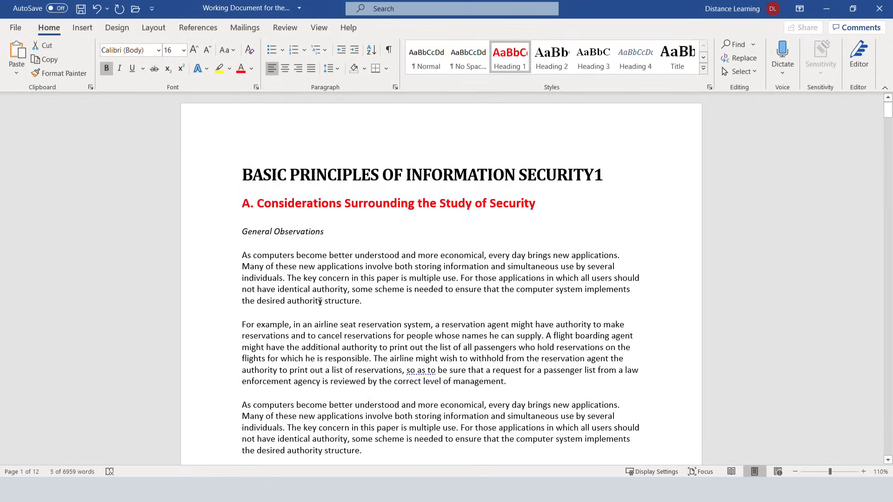
{"action": "left_click", "coordinate": [307, 235]}
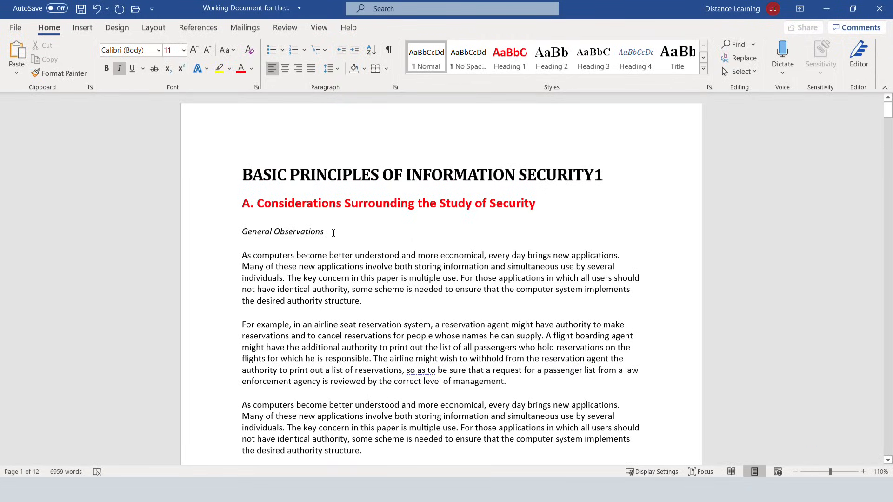
{"action": "left_click_drag", "start_coordinate": [334, 233], "coordinate": [240, 234]}
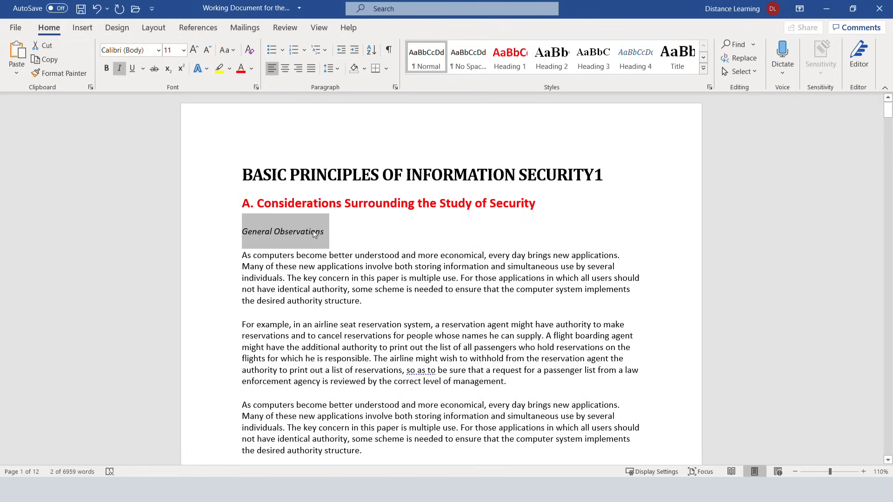
{"action": "left_click", "coordinate": [552, 61]}
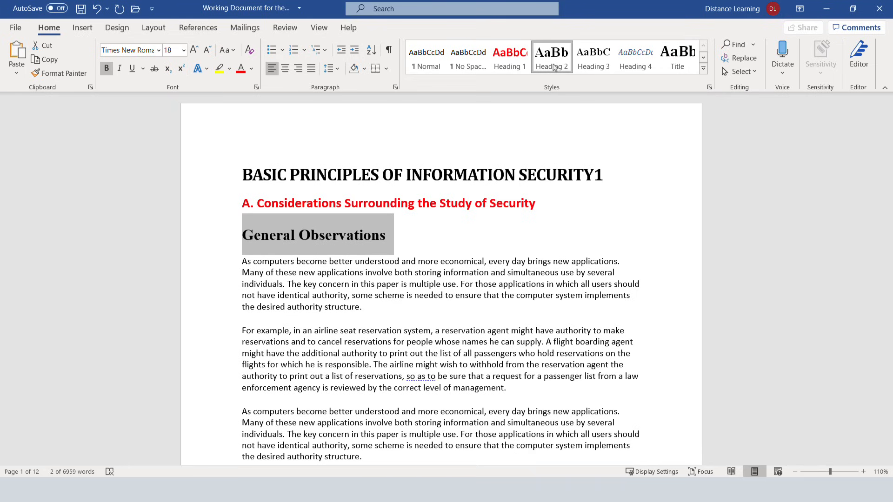
Set the "General Observations" subheading to Calibri (Body) at 14 pt and update the Heading 2 style to match
{"action": "left_click", "coordinate": [158, 50]}
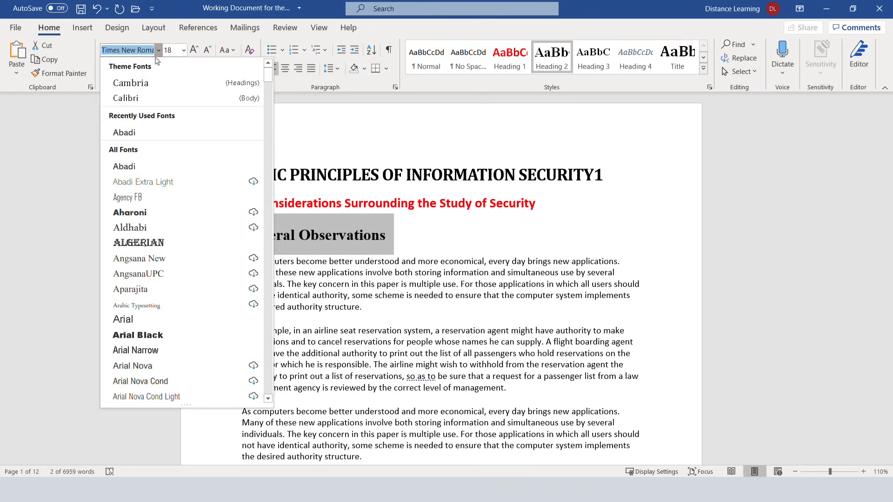
{"action": "left_click", "coordinate": [133, 97]}
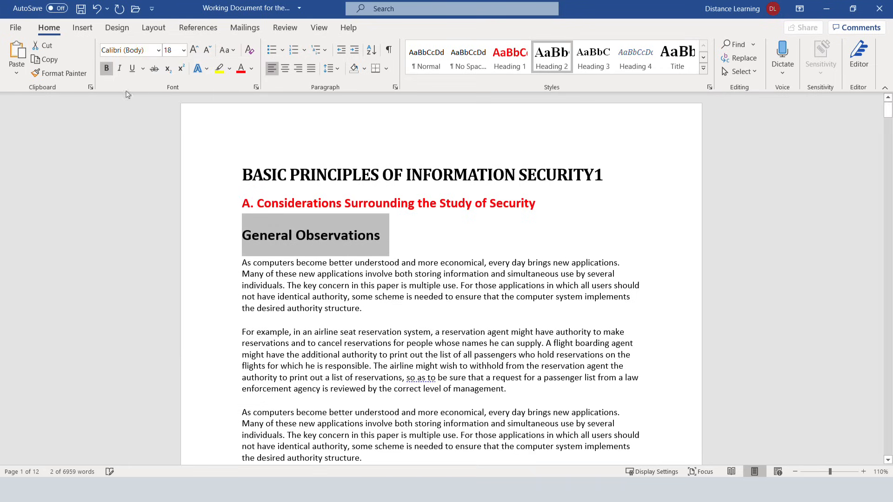
{"action": "left_click", "coordinate": [206, 52]}
{"action": "left_click", "coordinate": [207, 52]}
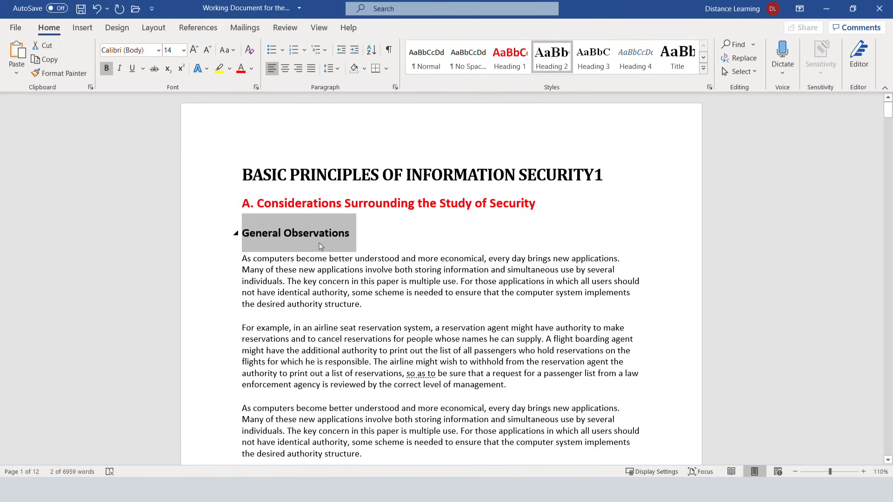
{"action": "right_click", "coordinate": [546, 65]}
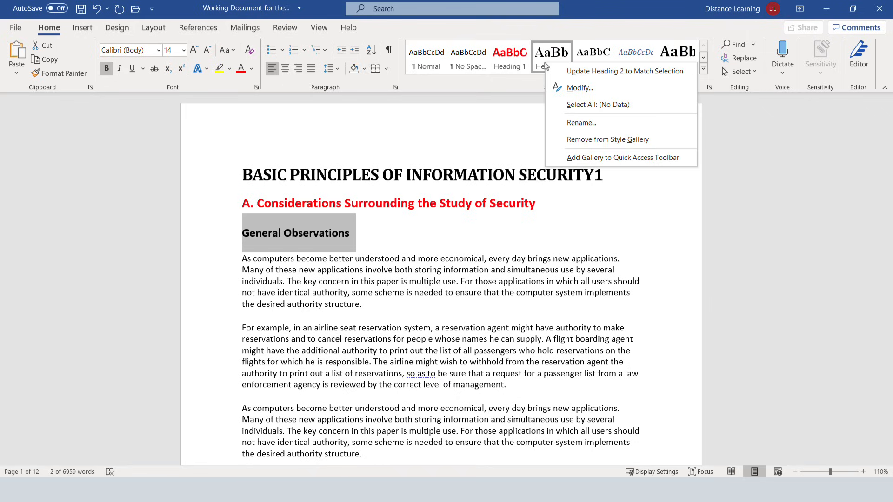
{"action": "left_click", "coordinate": [580, 76]}
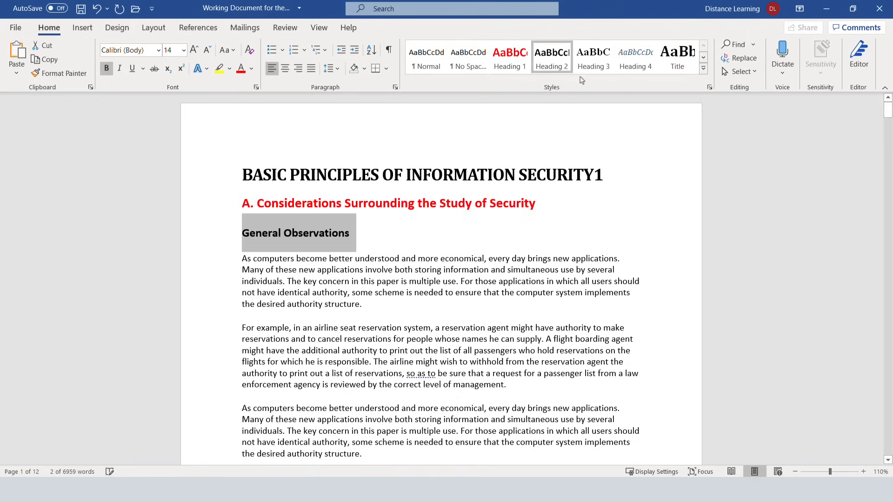
{"action": "left_click", "coordinate": [369, 254]}
Apply the Heading 2 style to the "Design Principles:" subheading
{"action": "scroll", "coordinate": [368, 251], "scroll_direction": "down", "scroll_amount": 15}
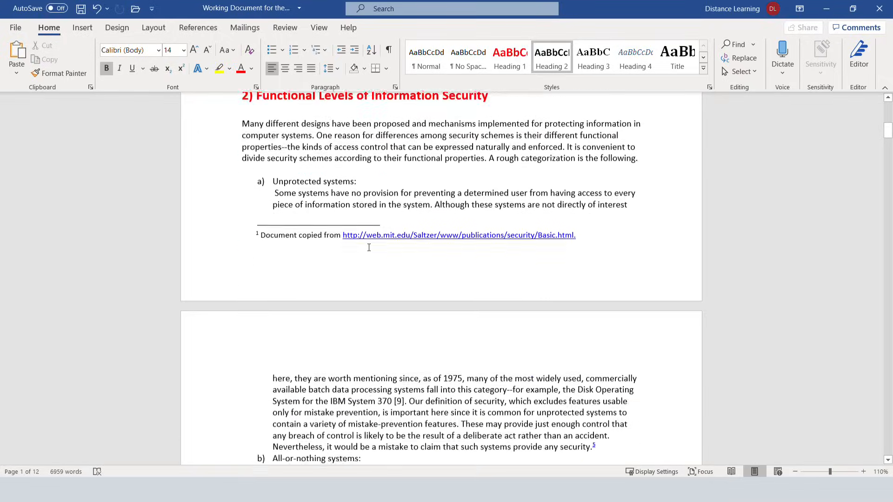
{"action": "scroll", "coordinate": [367, 248], "scroll_direction": "down", "scroll_amount": 20}
{"action": "triple_click", "coordinate": [275, 195]}
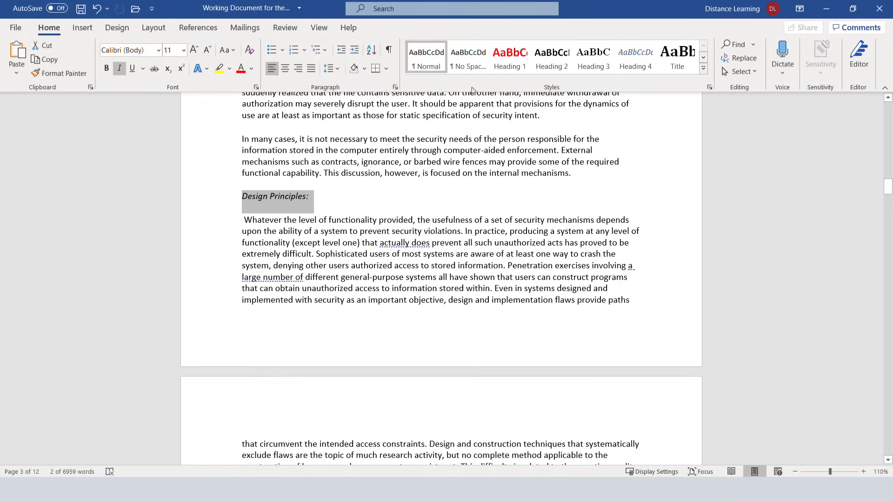
{"action": "left_click", "coordinate": [558, 61]}
Apply the Heading 2 style to the "Complete mediation" and "Open design" subheadings
{"action": "scroll", "coordinate": [324, 260], "scroll_direction": "down", "scroll_amount": 6}
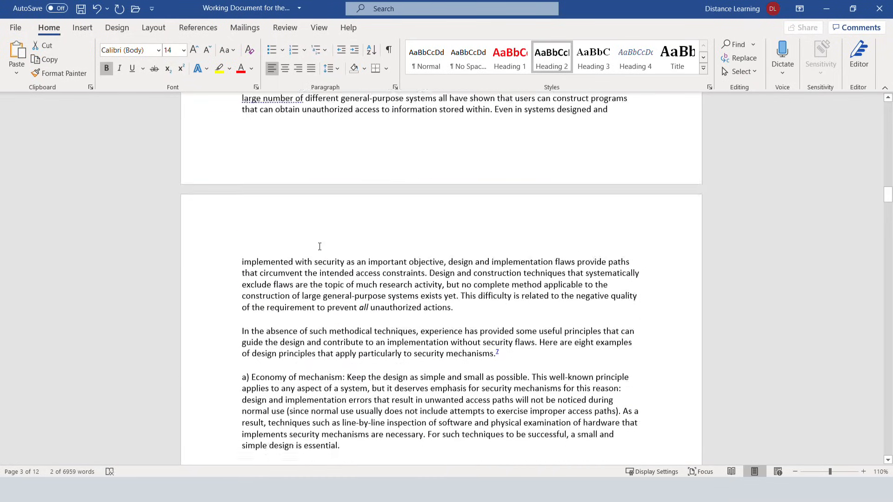
{"action": "scroll", "coordinate": [324, 260], "scroll_direction": "down", "scroll_amount": 5}
{"action": "triple_click", "coordinate": [284, 251]}
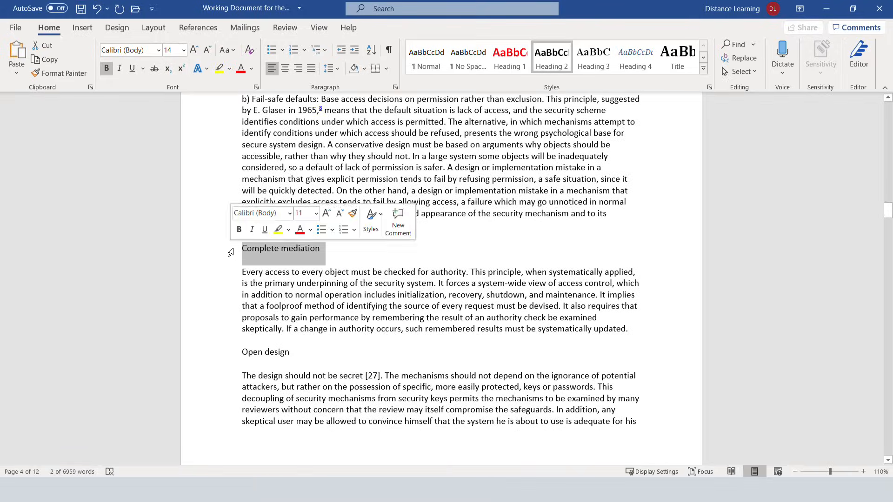
{"action": "left_click", "coordinate": [552, 59]}
{"action": "scroll", "coordinate": [332, 267], "scroll_direction": "down", "scroll_amount": 2}
{"action": "scroll", "coordinate": [331, 267], "scroll_direction": "down", "scroll_amount": 2}
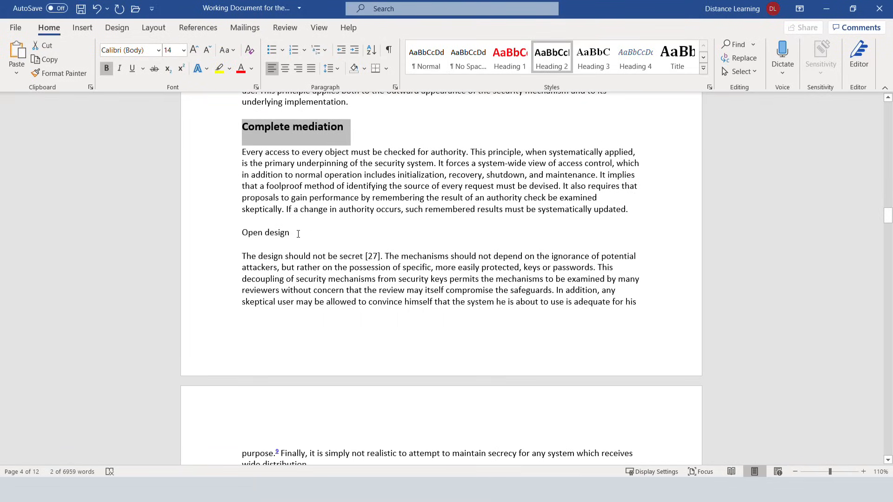
{"action": "left_click", "coordinate": [229, 234]}
{"action": "left_click", "coordinate": [552, 59]}
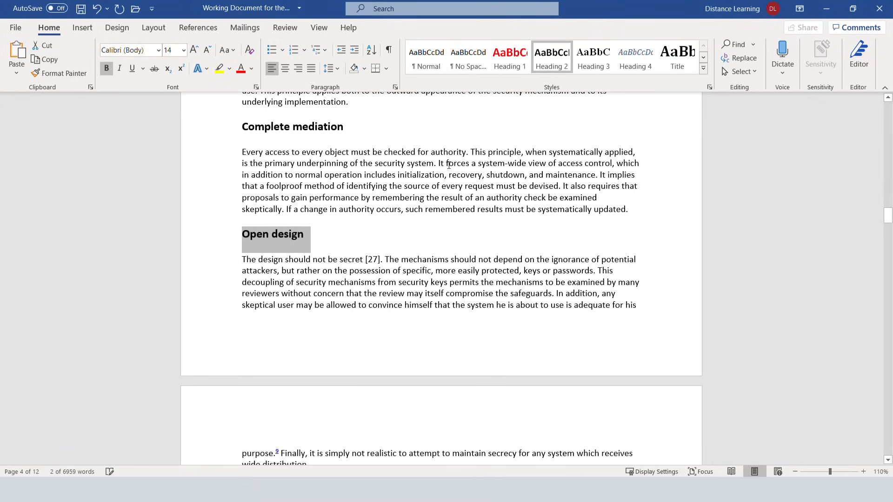
Apply the Heading 2 style to the subheadings from "Separation of privilege" through "Psychological acceptability" and to "5) Shared Information:"
{"action": "scroll", "coordinate": [341, 200], "scroll_direction": "down", "scroll_amount": 9}
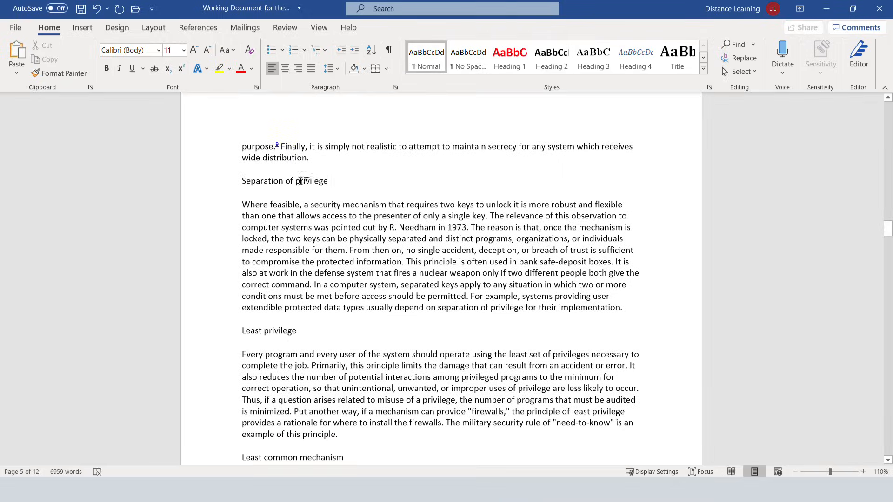
{"action": "left_click", "coordinate": [240, 175]}
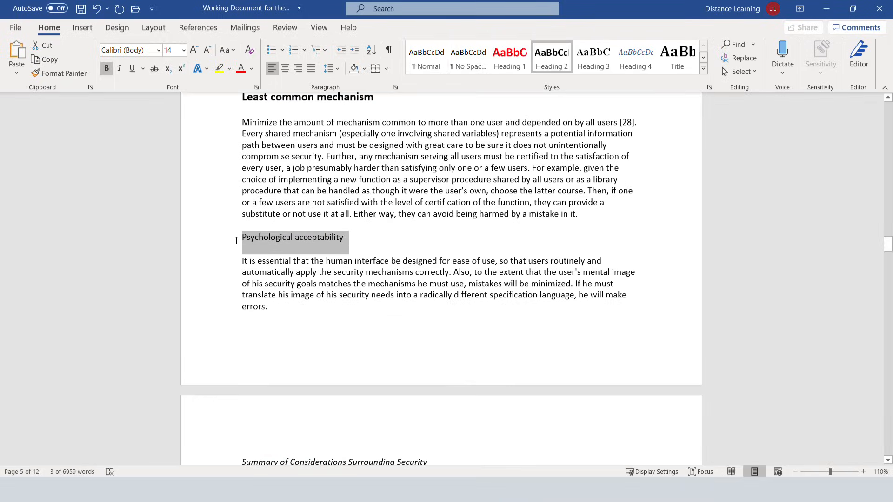
{"action": "left_click", "coordinate": [552, 58]}
{"action": "scroll", "coordinate": [313, 283], "scroll_direction": "down", "scroll_amount": 3}
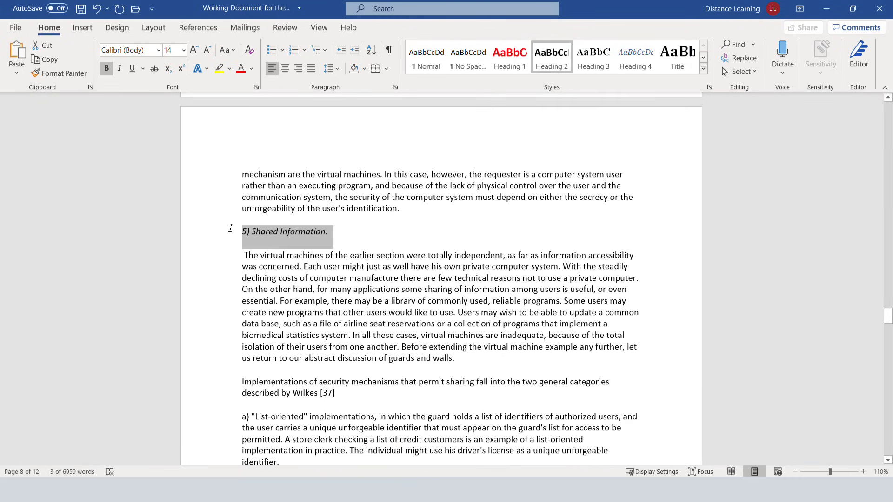
{"action": "left_click", "coordinate": [560, 65]}
Look through the remaining pages up to the end of the document for further headings to style
{"action": "scroll", "coordinate": [322, 301], "scroll_direction": "down", "scroll_amount": 10}
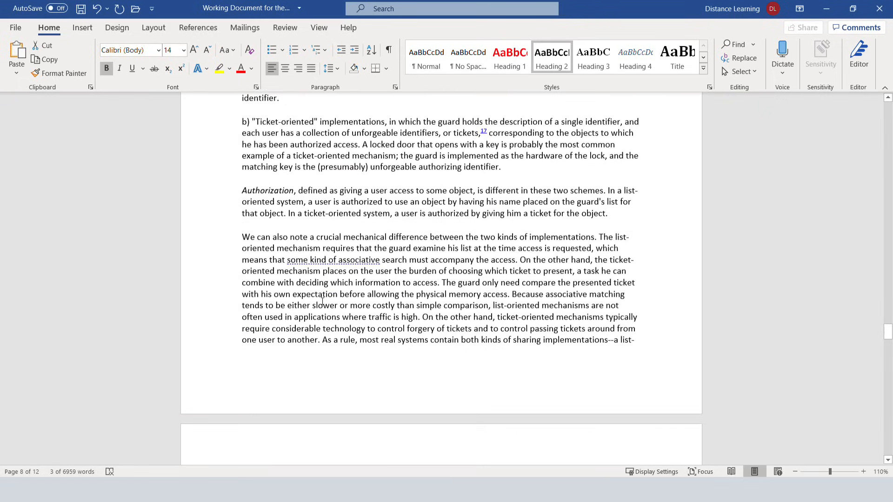
{"action": "scroll", "coordinate": [323, 301], "scroll_direction": "down", "scroll_amount": 15}
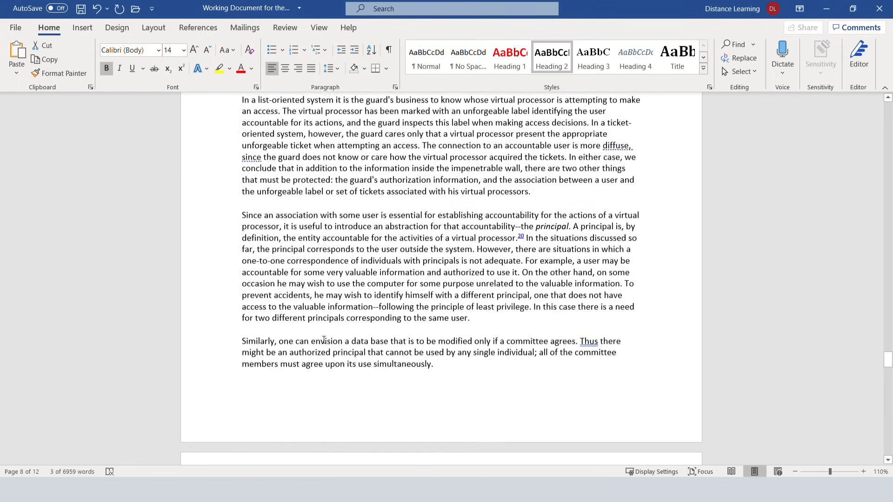
{"action": "scroll", "coordinate": [324, 340], "scroll_direction": "down", "scroll_amount": 20}
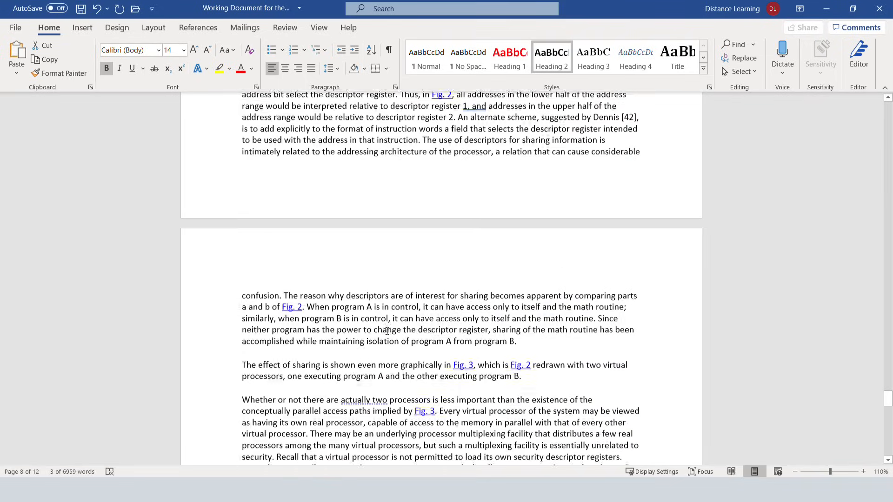
{"action": "scroll", "coordinate": [388, 332], "scroll_direction": "down", "scroll_amount": 15}
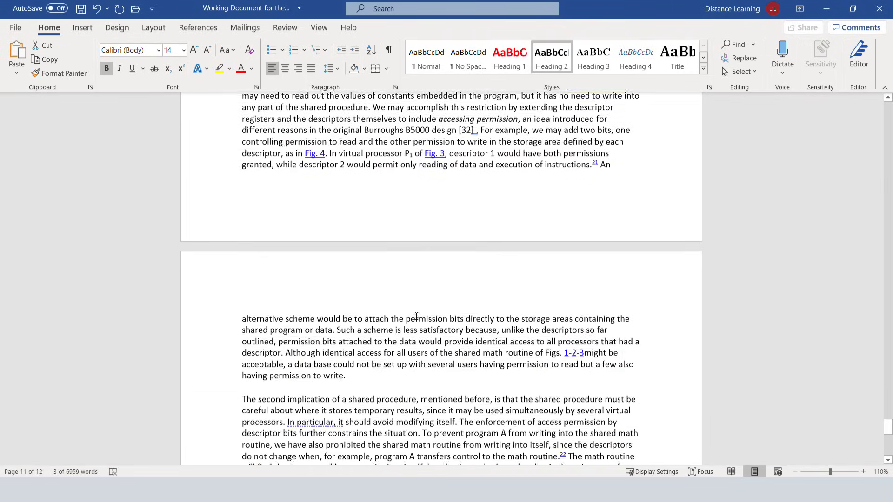
{"action": "scroll", "coordinate": [410, 325], "scroll_direction": "down", "scroll_amount": 15}
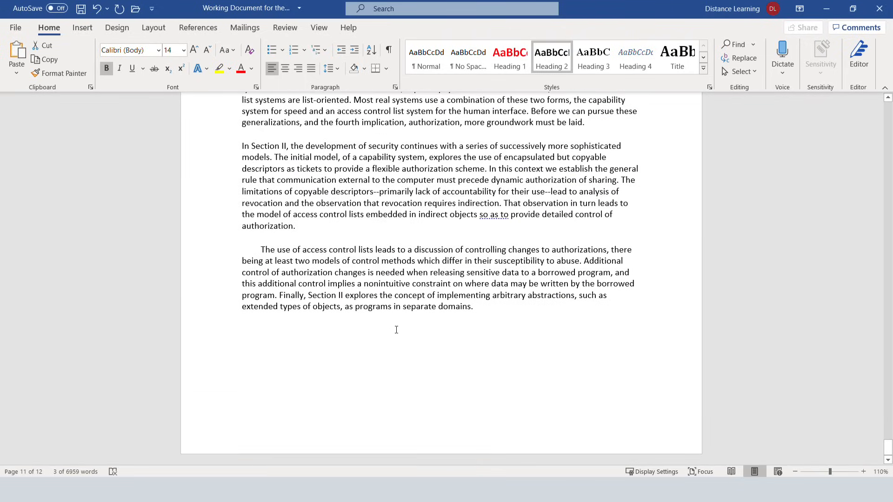
{"action": "scroll", "coordinate": [396, 329], "scroll_direction": "up", "scroll_amount": 15}
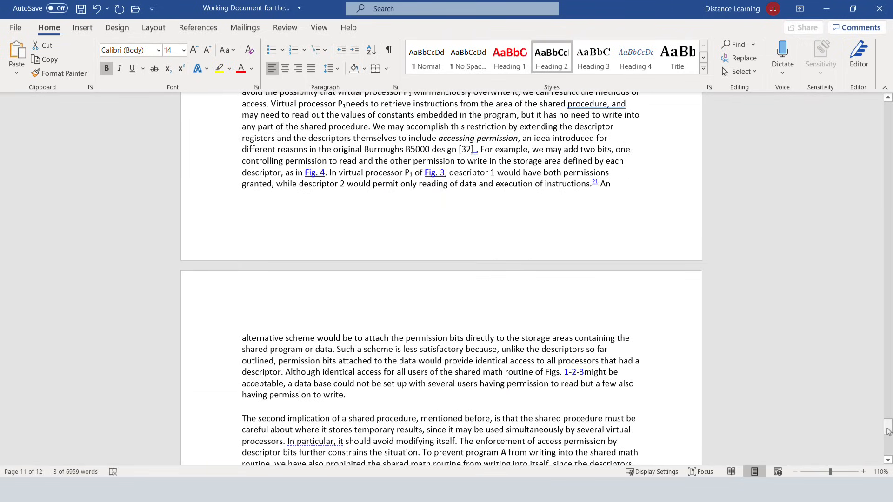
Apply the Heading 3 style to the "Unprotected systems:" item under "2) Functional Levels of Information Security"
{"action": "left_click_drag", "start_coordinate": [888, 428], "coordinate": [881, 98]}
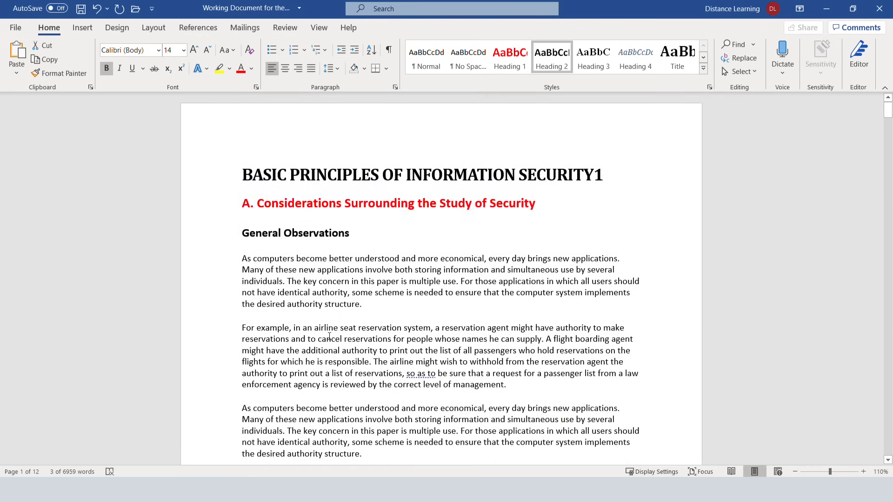
{"action": "scroll", "coordinate": [416, 339], "scroll_direction": "down", "scroll_amount": 20}
{"action": "scroll", "coordinate": [320, 317], "scroll_direction": "down", "scroll_amount": 10}
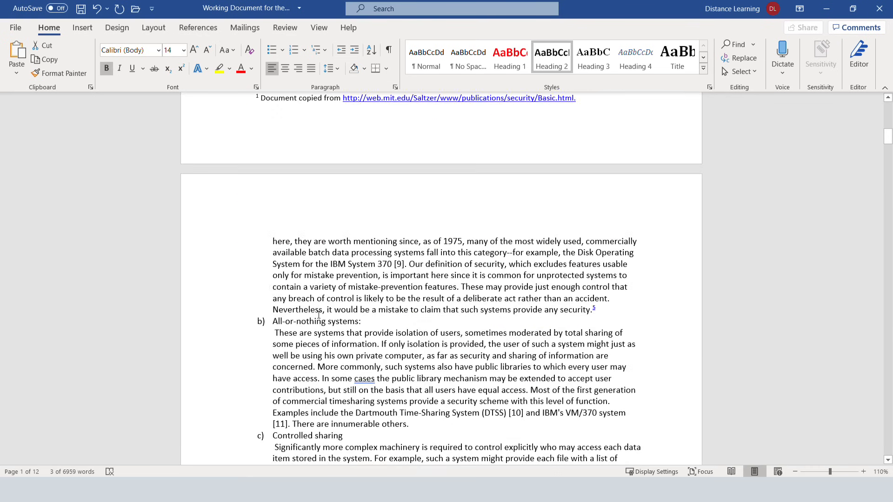
{"action": "scroll", "coordinate": [317, 328], "scroll_direction": "down", "scroll_amount": 15}
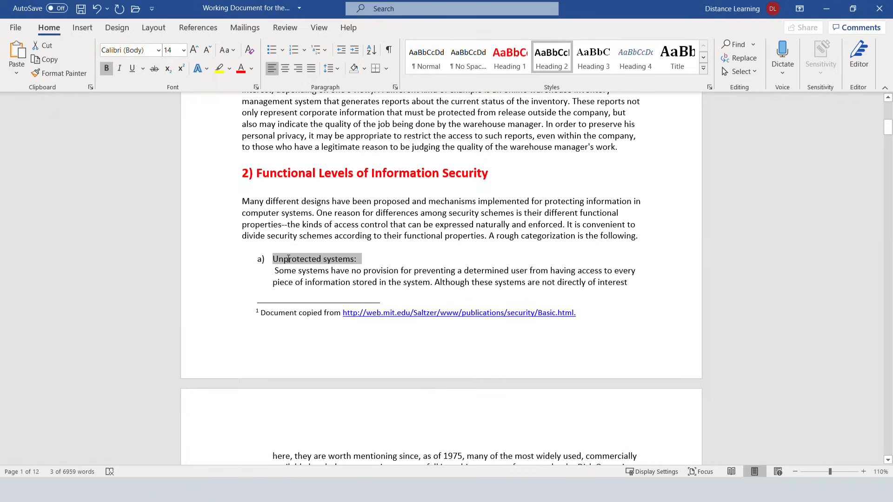
{"action": "left_click", "coordinate": [590, 67]}
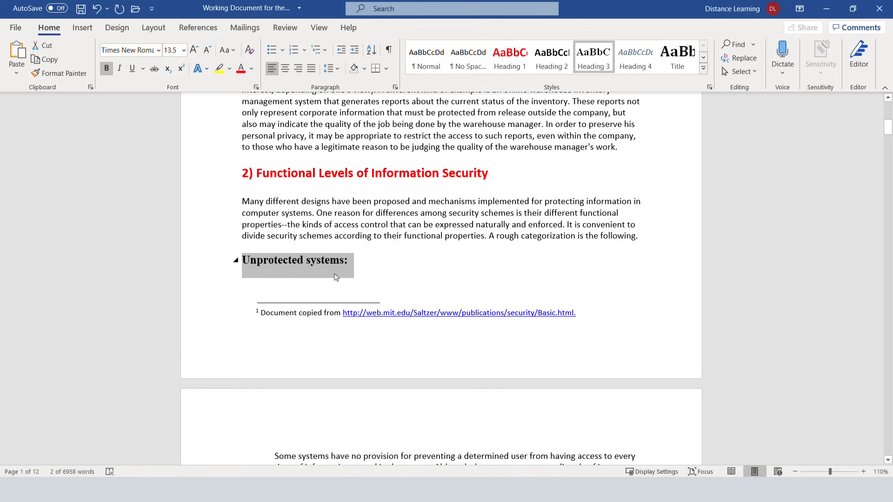
Format "Unprotected systems:" in Calibri (Body) at size 12 and update the Heading 3 style to match it
{"action": "left_click", "coordinate": [159, 50]}
{"action": "left_click", "coordinate": [131, 98]}
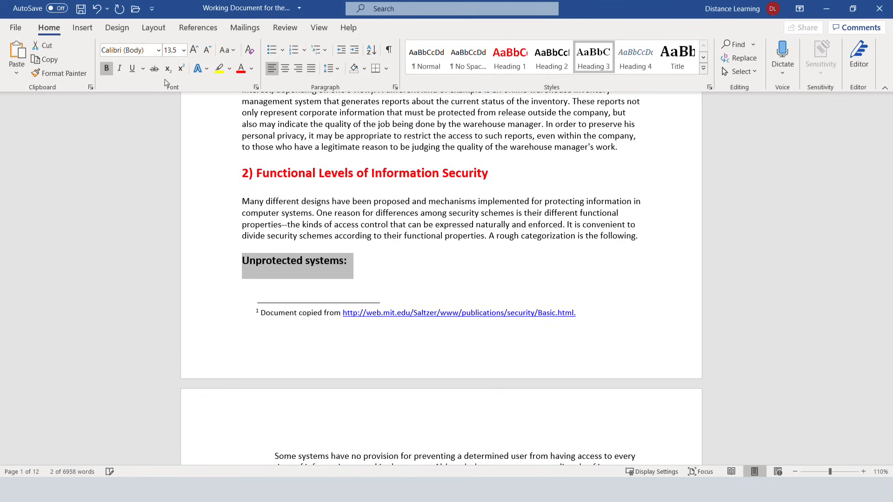
{"action": "left_click", "coordinate": [207, 50]}
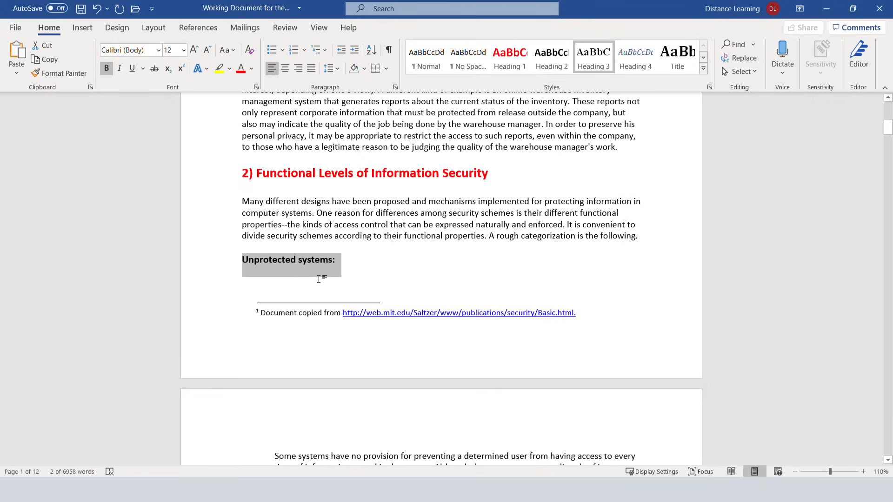
{"action": "right_click", "coordinate": [597, 59]}
{"action": "left_click", "coordinate": [651, 71]}
Apply the Heading 3 style to the "All-or-nothing systems:" and "Controlled sharing" list items
{"action": "scroll", "coordinate": [339, 293], "scroll_direction": "down", "scroll_amount": 10}
{"action": "scroll", "coordinate": [306, 267], "scroll_direction": "up", "scroll_amount": 5}
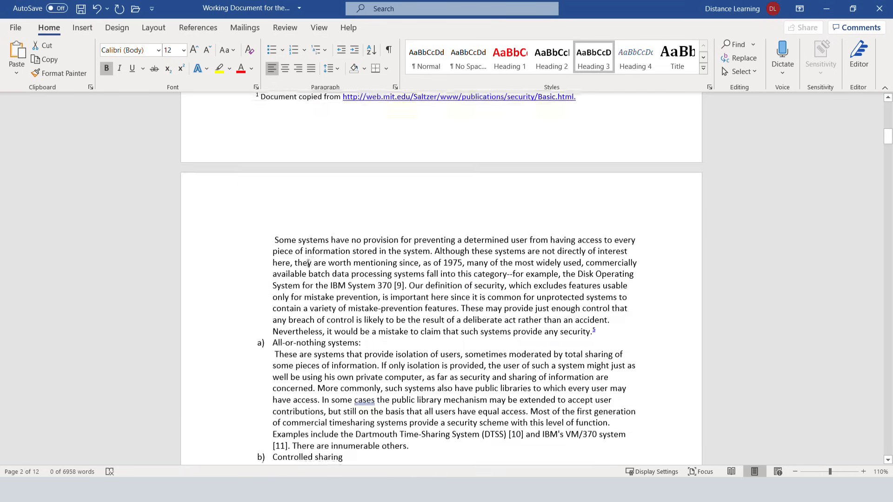
{"action": "scroll", "coordinate": [346, 266], "scroll_direction": "down", "scroll_amount": 3}
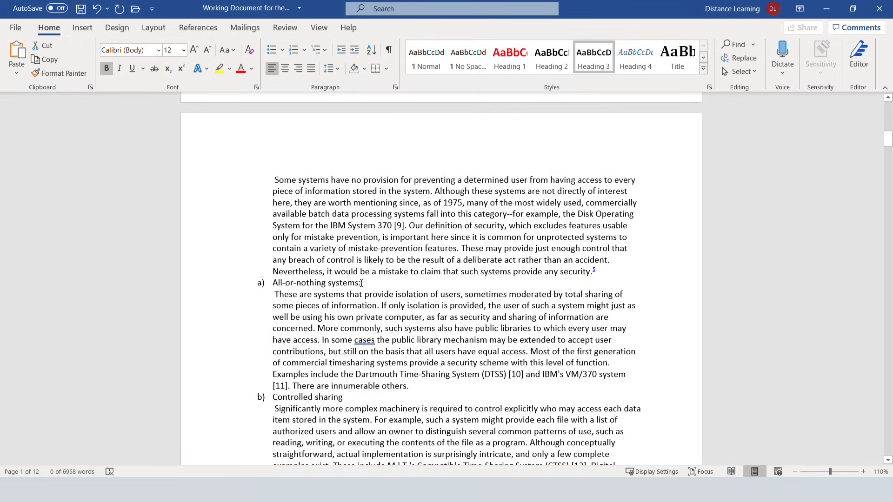
{"action": "left_click_drag", "start_coordinate": [366, 283], "coordinate": [272, 283]}
{"action": "left_click", "coordinate": [586, 67]}
{"action": "scroll", "coordinate": [347, 313], "scroll_direction": "down", "scroll_amount": 12}
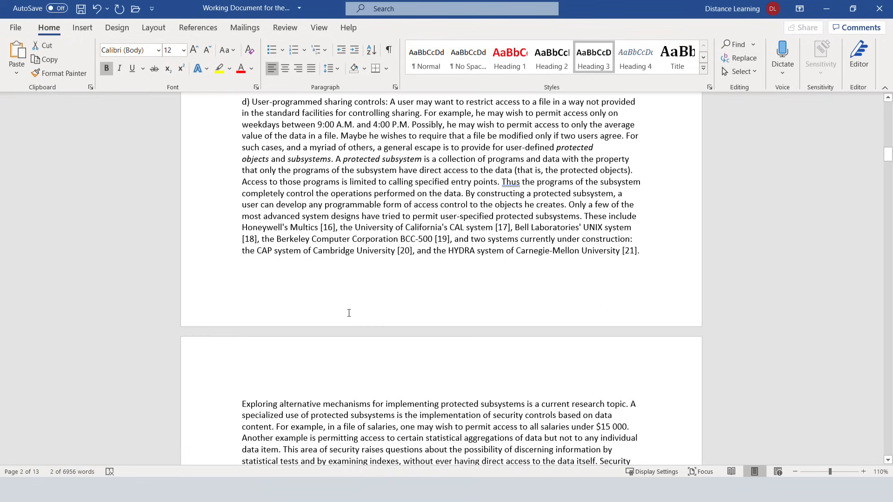
Insert an Automatic Table 1 table of contents on a blank line between the document title and the first heading
{"action": "scroll", "coordinate": [345, 308], "scroll_direction": "up", "scroll_amount": 3}
{"action": "scroll", "coordinate": [324, 312], "scroll_direction": "up", "scroll_amount": 15}
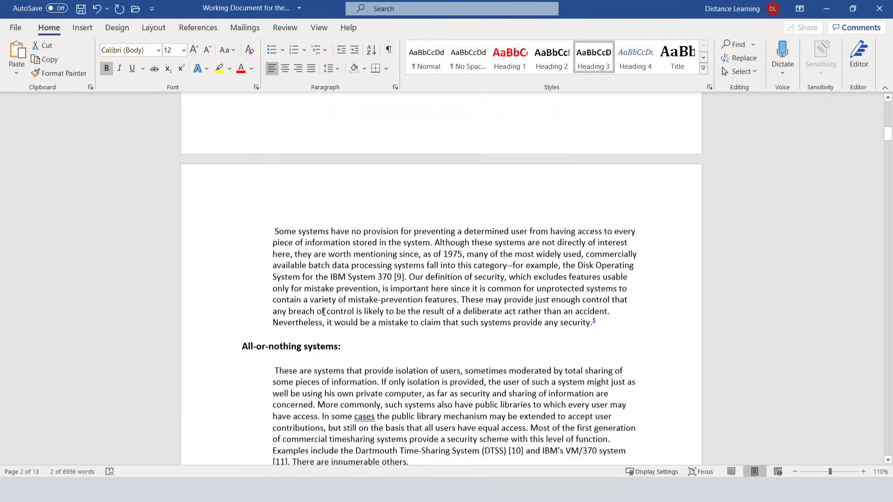
{"action": "scroll", "coordinate": [325, 312], "scroll_direction": "up", "scroll_amount": 1}
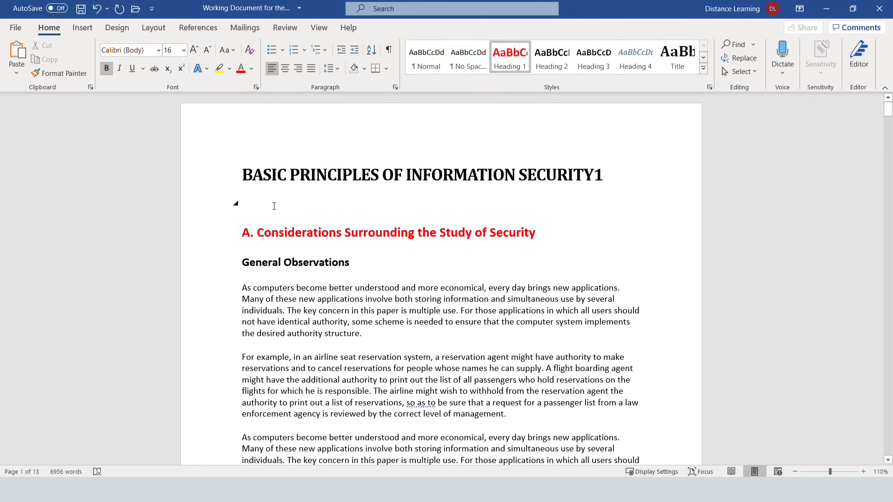
{"action": "left_click", "coordinate": [269, 204]}
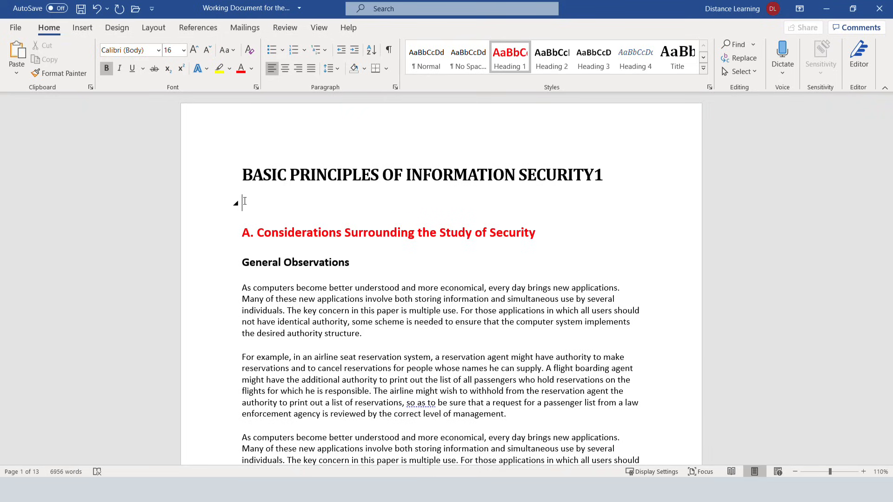
{"action": "left_click", "coordinate": [199, 29]}
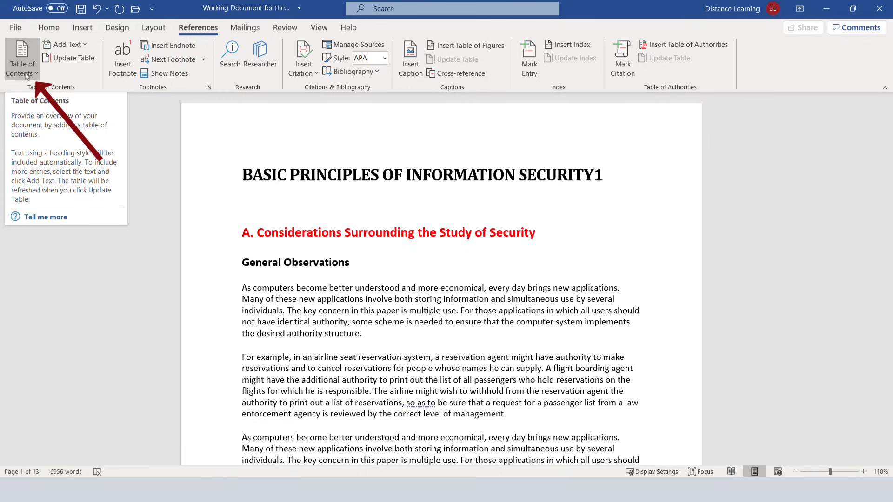
{"action": "left_click", "coordinate": [397, 10]}
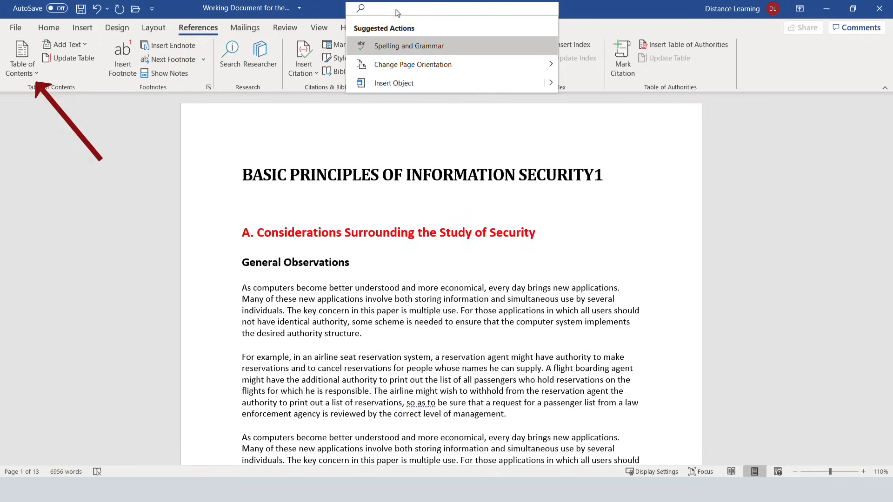
{"action": "type", "text": "table"}
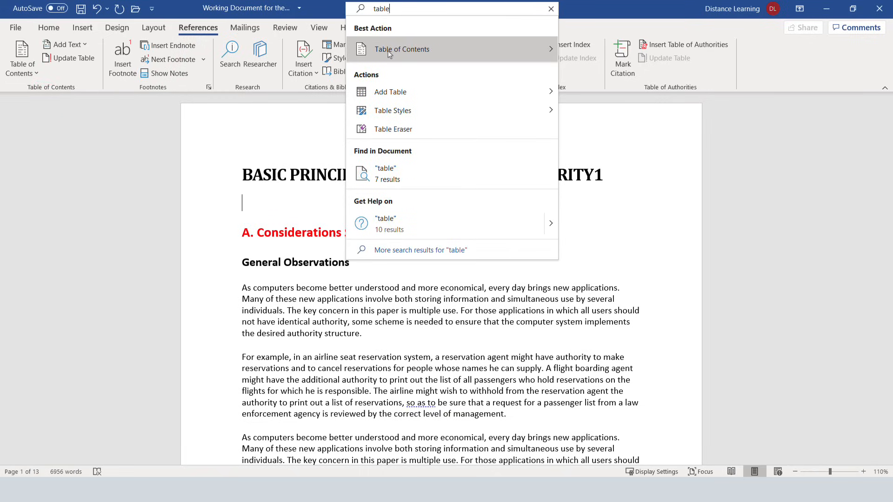
{"action": "mouse_move", "coordinate": [389, 54]}
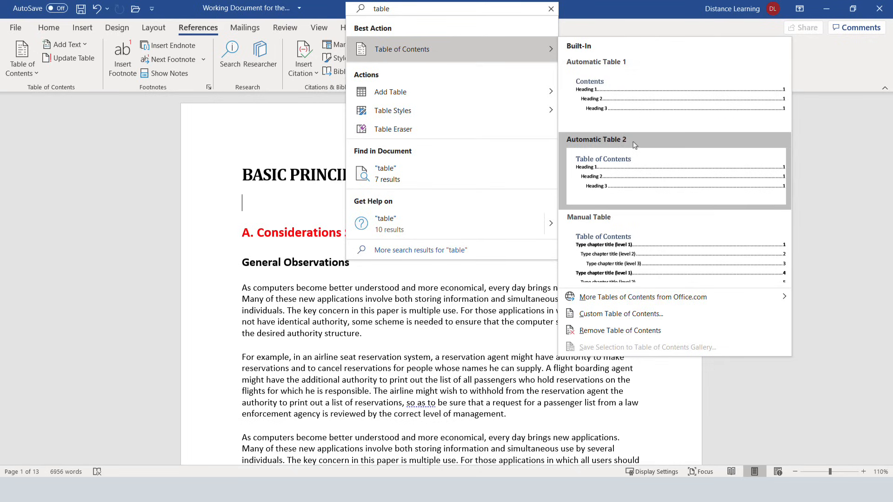
{"action": "left_click", "coordinate": [609, 97]}
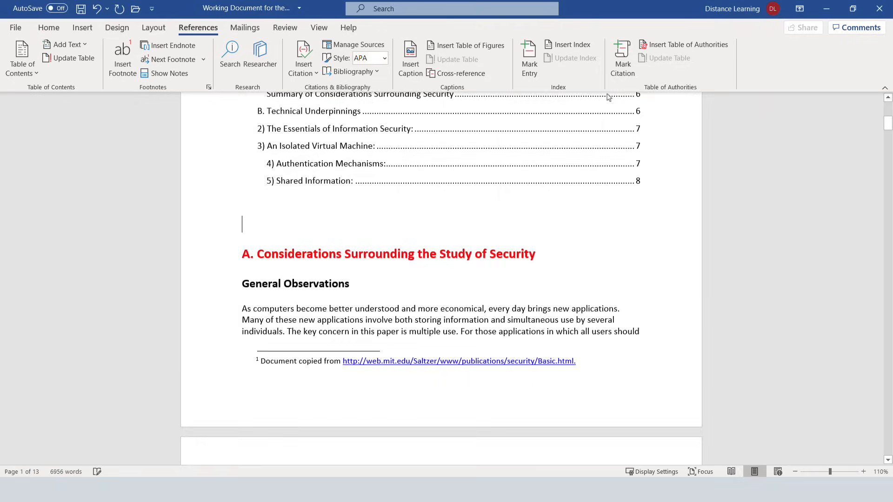
Change the heading above the inserted contents list to "Table of Contents"
{"action": "scroll", "coordinate": [318, 167], "scroll_direction": "down", "scroll_amount": 2}
{"action": "scroll", "coordinate": [317, 167], "scroll_direction": "up", "scroll_amount": 5}
{"action": "scroll", "coordinate": [318, 166], "scroll_direction": "up", "scroll_amount": 3}
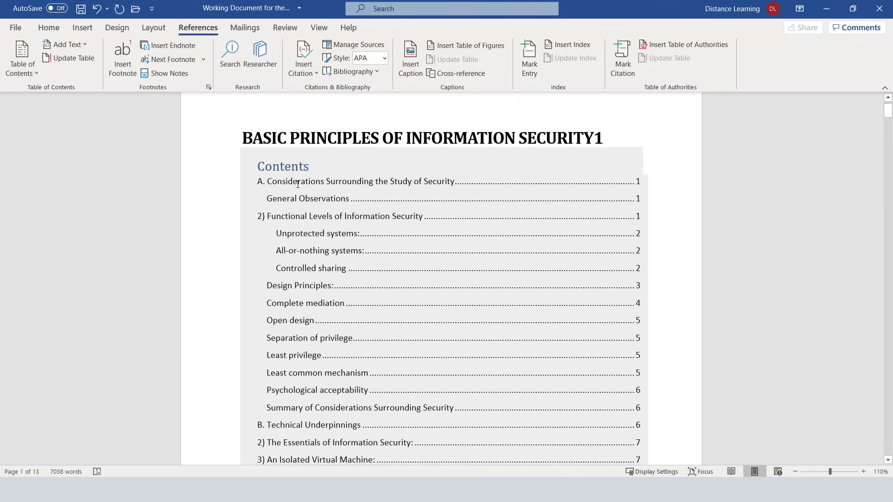
{"action": "left_click", "coordinate": [263, 167]}
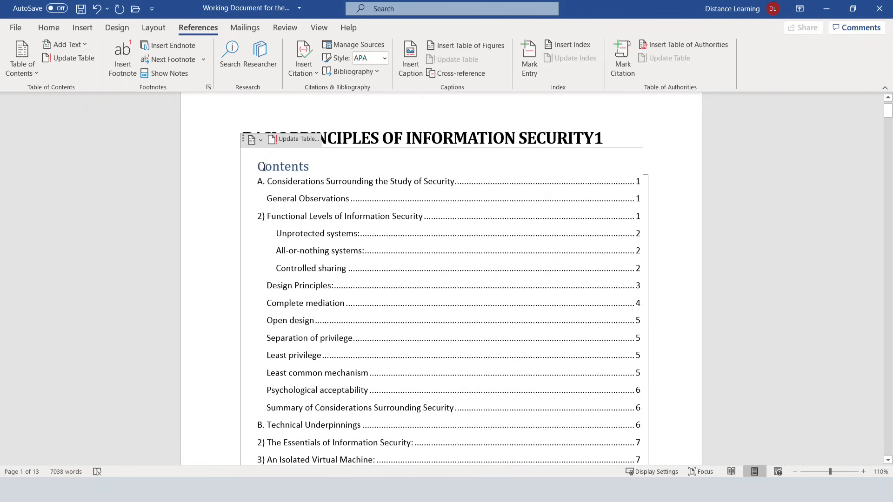
{"action": "type", "text": "Table of"}
{"action": "key", "text": "Down"}
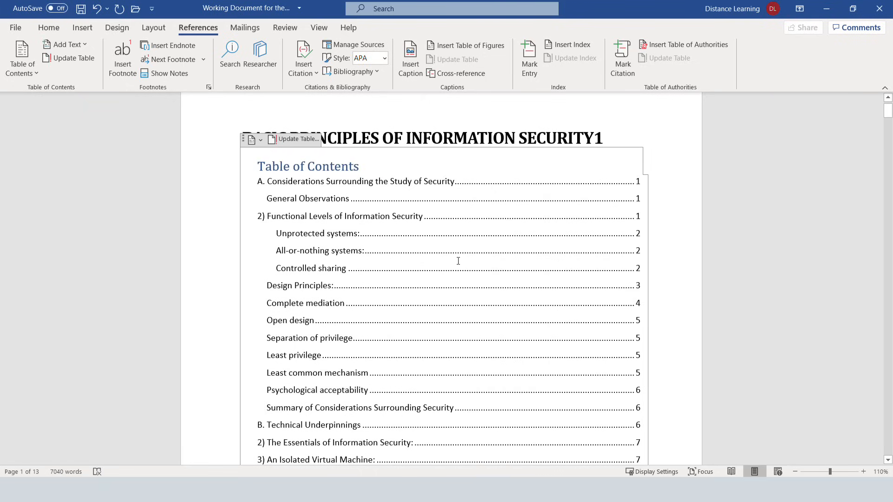
Change the "All-or-nothing systems:" heading in the document body to the Heading 1 style
{"action": "scroll", "coordinate": [457, 259], "scroll_direction": "down", "scroll_amount": 6}
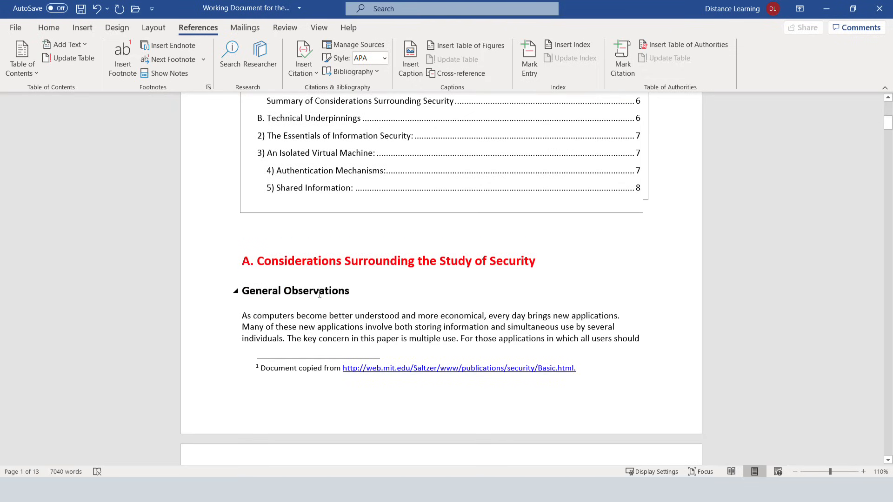
{"action": "scroll", "coordinate": [320, 294], "scroll_direction": "up", "scroll_amount": 7}
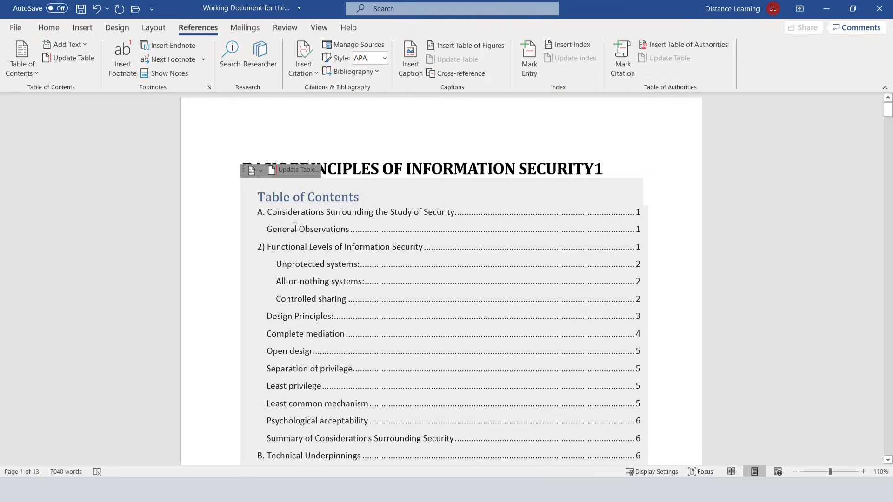
{"action": "left_click_drag", "start_coordinate": [287, 228], "coordinate": [323, 228]}
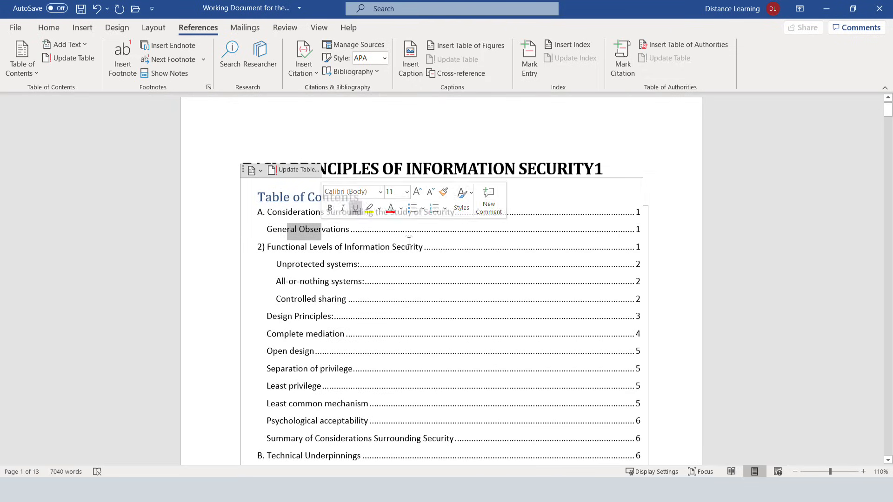
{"action": "scroll", "coordinate": [598, 254], "scroll_direction": "down", "scroll_amount": 5}
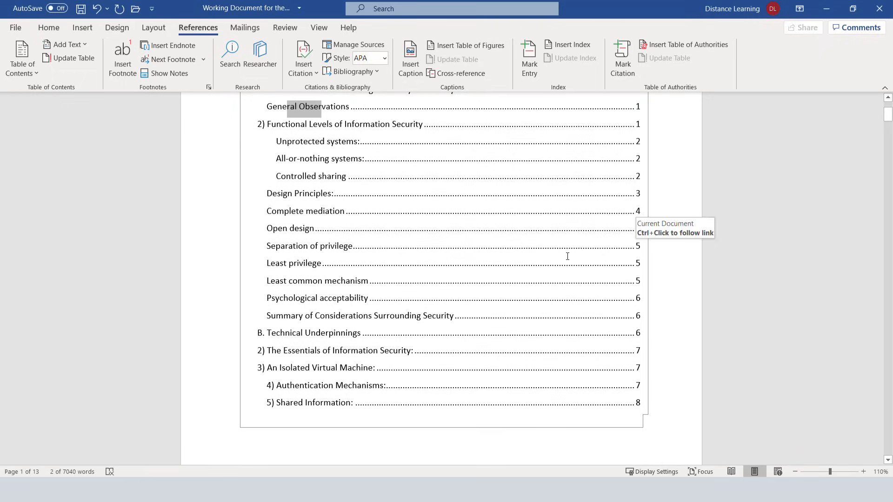
{"action": "scroll", "coordinate": [401, 296], "scroll_direction": "up", "scroll_amount": 2}
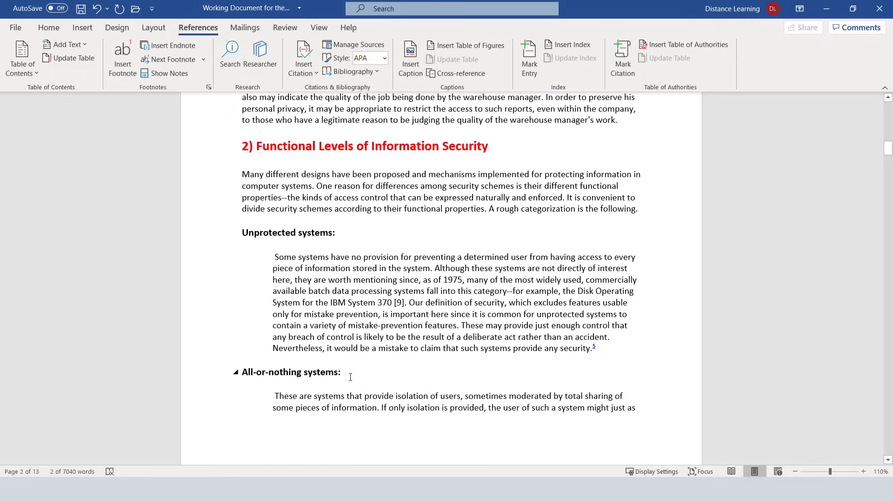
{"action": "left_click_drag", "start_coordinate": [350, 376], "coordinate": [240, 372]}
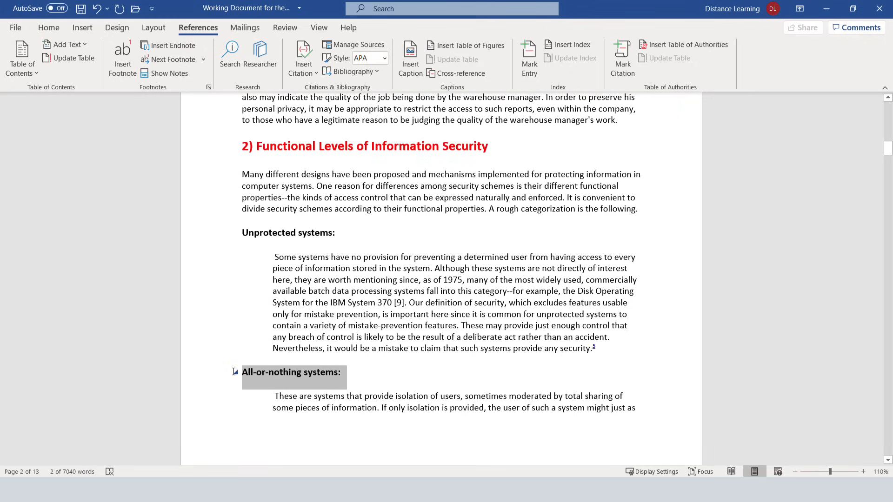
{"action": "left_click", "coordinate": [49, 27]}
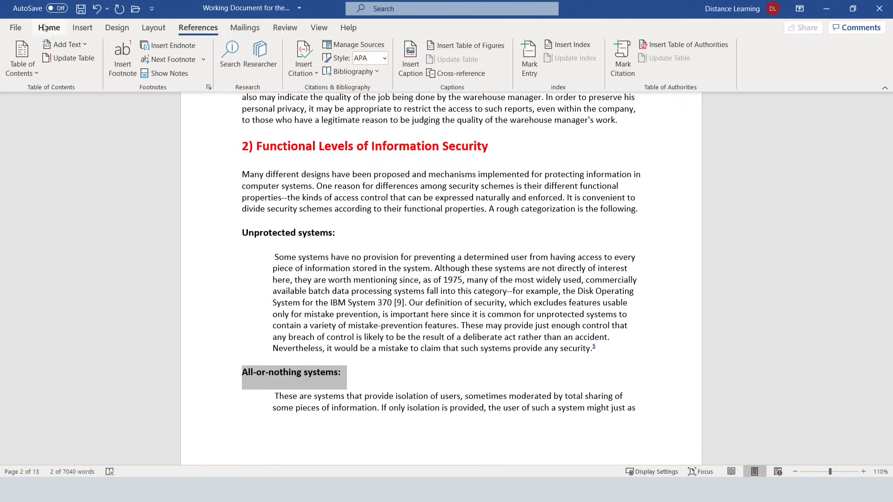
{"action": "left_click", "coordinate": [557, 62]}
{"action": "left_click", "coordinate": [557, 63]}
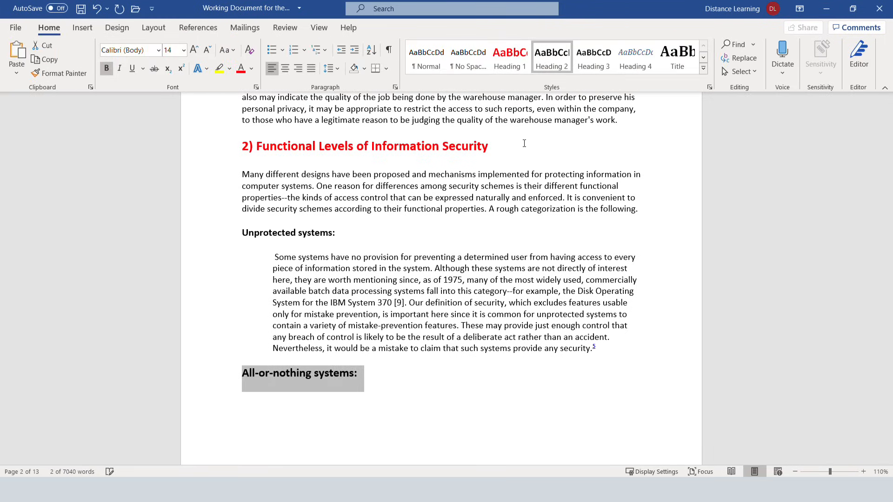
{"action": "left_click", "coordinate": [509, 56]}
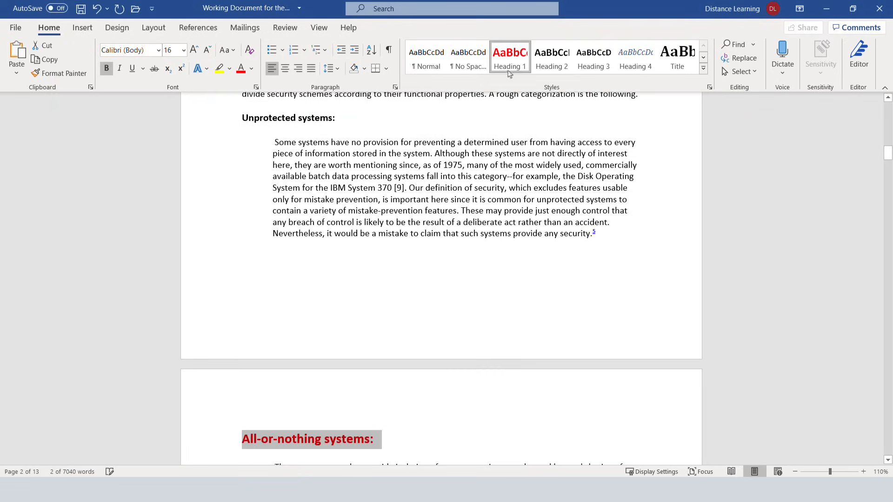
{"action": "left_click", "coordinate": [298, 437]}
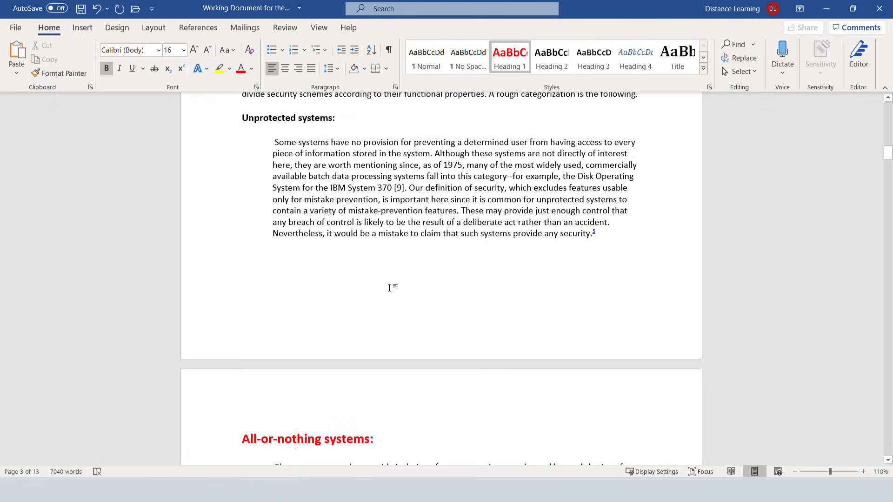
Update the entire table of contents so it reflects the changed heading levels and page numbers
{"action": "scroll", "coordinate": [390, 287], "scroll_direction": "up", "scroll_amount": 4}
{"action": "scroll", "coordinate": [391, 288], "scroll_direction": "up", "scroll_amount": 1}
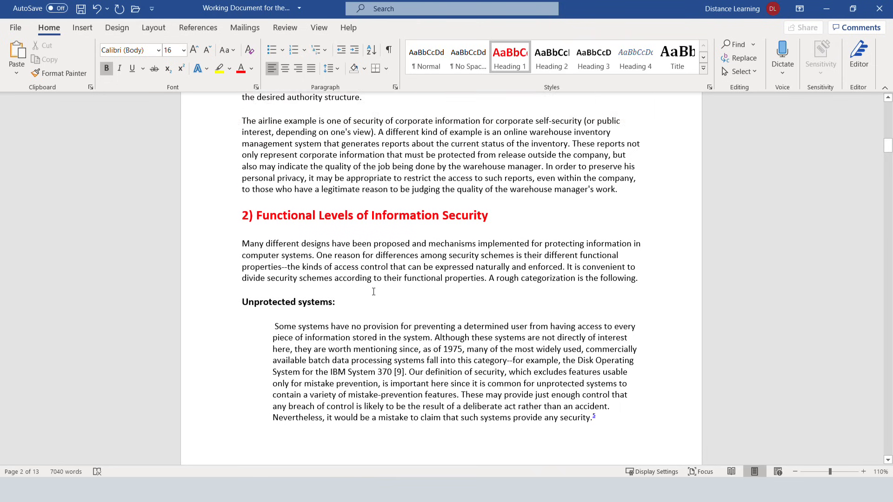
{"action": "scroll", "coordinate": [374, 292], "scroll_direction": "up", "scroll_amount": 20}
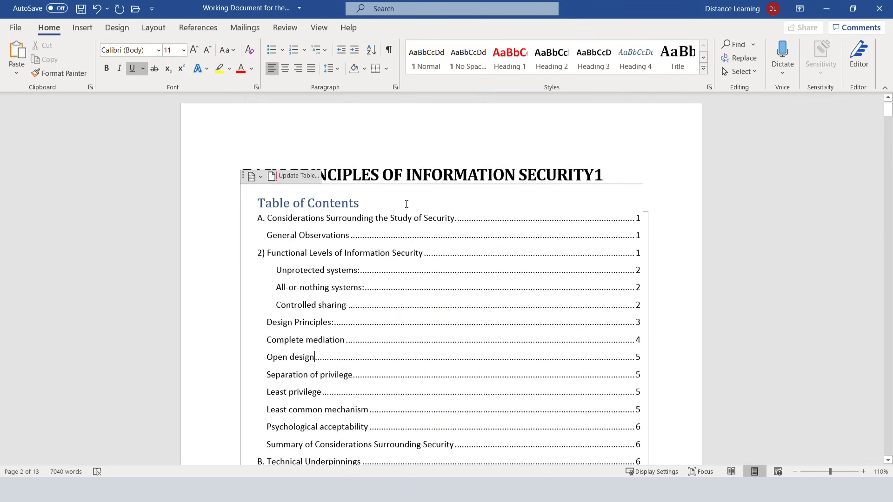
{"action": "left_click", "coordinate": [394, 287]}
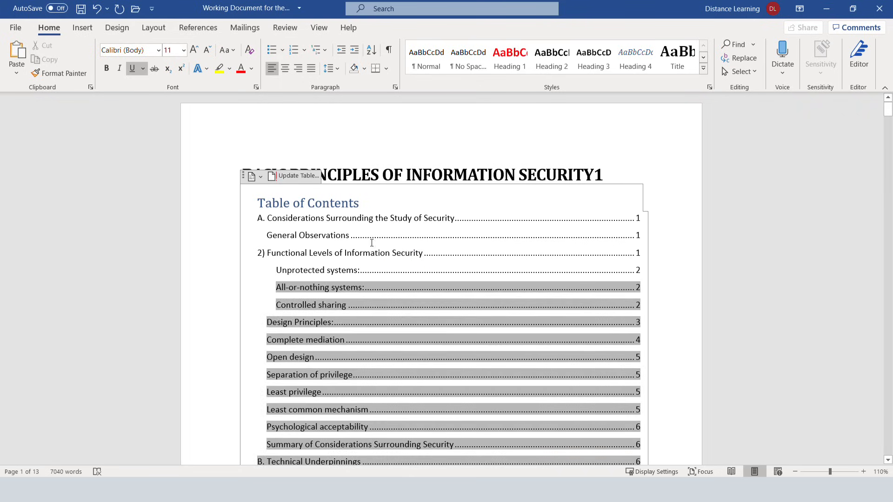
{"action": "left_click", "coordinate": [640, 150]}
{"action": "left_click", "coordinate": [531, 207]}
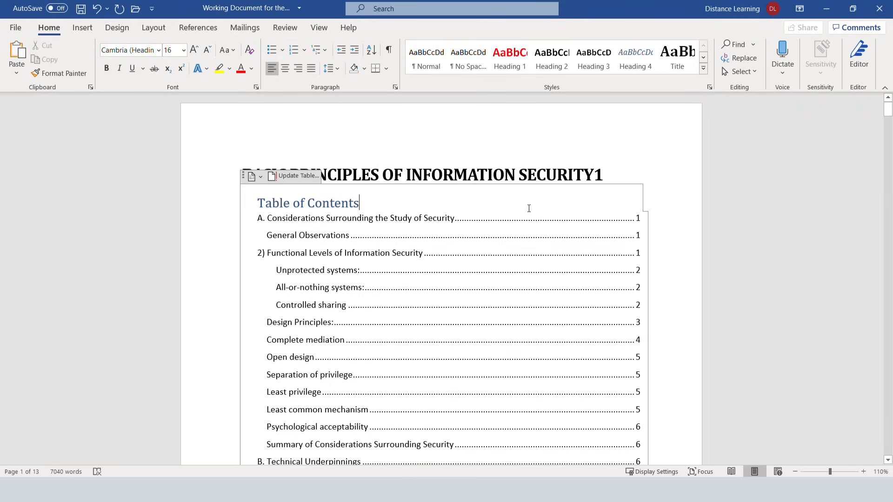
{"action": "left_click", "coordinate": [285, 176]}
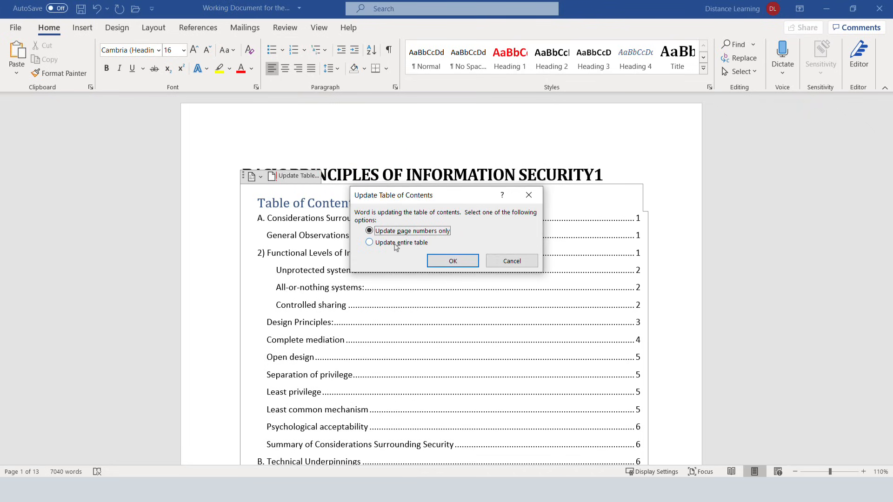
{"action": "left_click", "coordinate": [396, 243]}
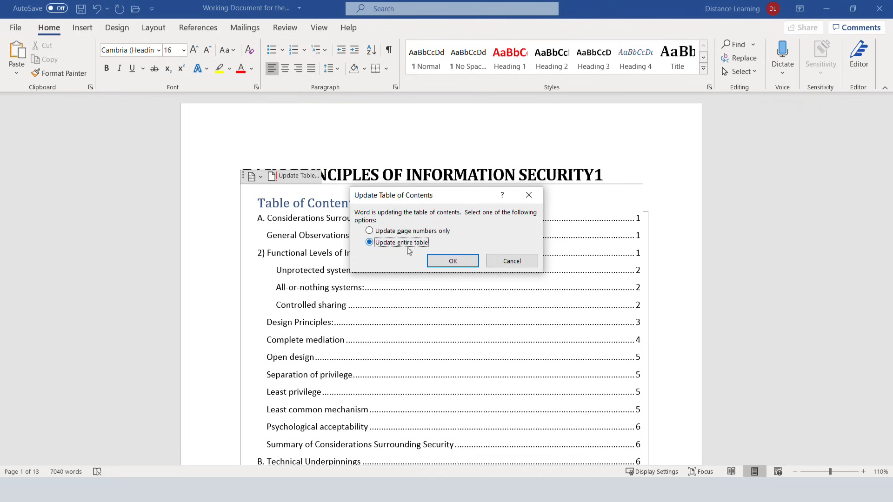
{"action": "left_click", "coordinate": [451, 261]}
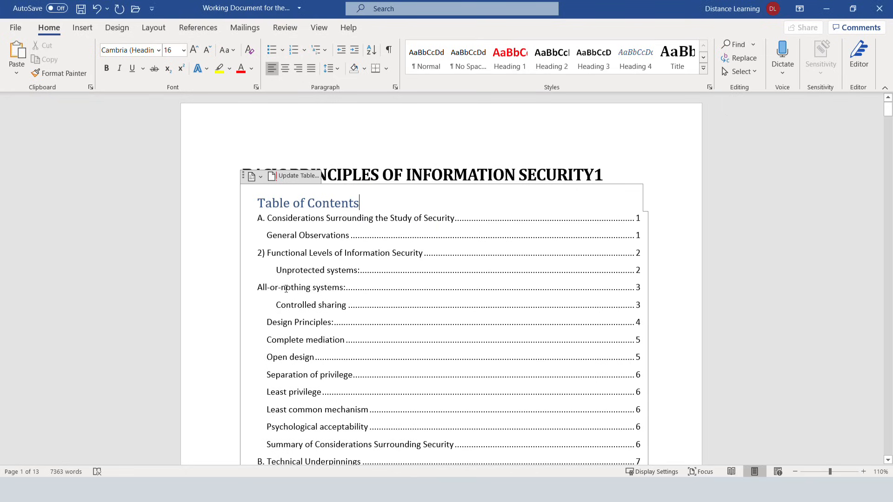
{"action": "left_click_drag", "start_coordinate": [318, 289], "coordinate": [262, 289]}
{"action": "left_click", "coordinate": [262, 288]}
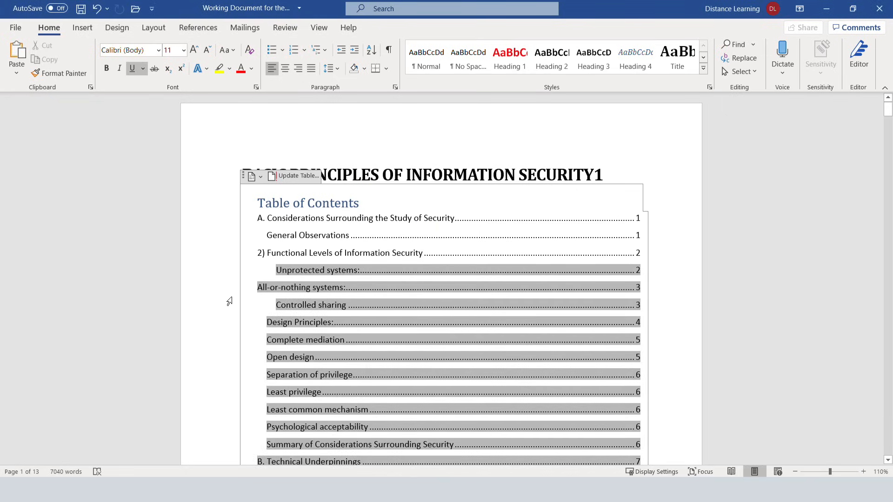
Change the font color of the "General Observations" heading in the document body to the theme blue
{"action": "scroll", "coordinate": [322, 307], "scroll_direction": "down", "scroll_amount": 10}
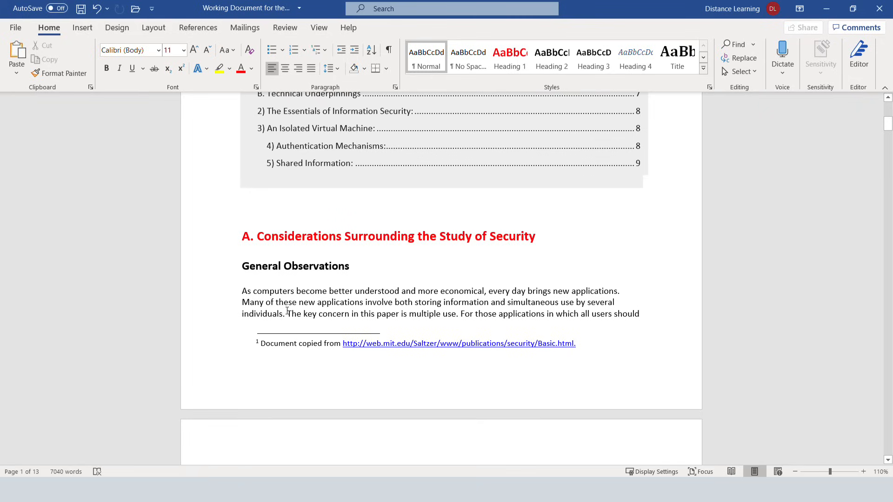
{"action": "left_click_drag", "start_coordinate": [369, 273], "coordinate": [240, 268]}
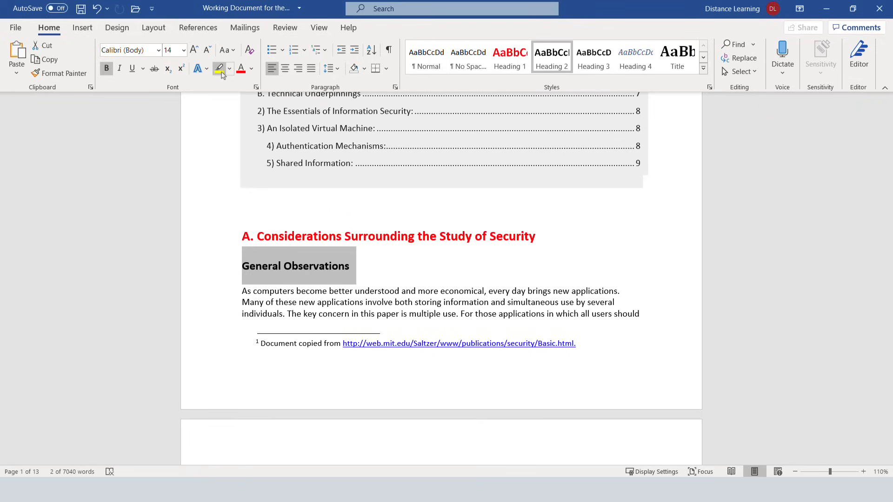
{"action": "left_click", "coordinate": [251, 68]}
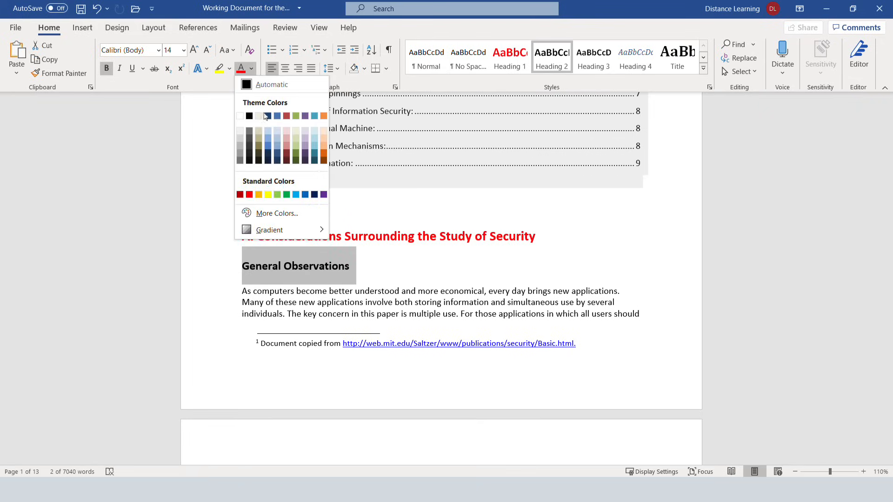
{"action": "left_click", "coordinate": [276, 116]}
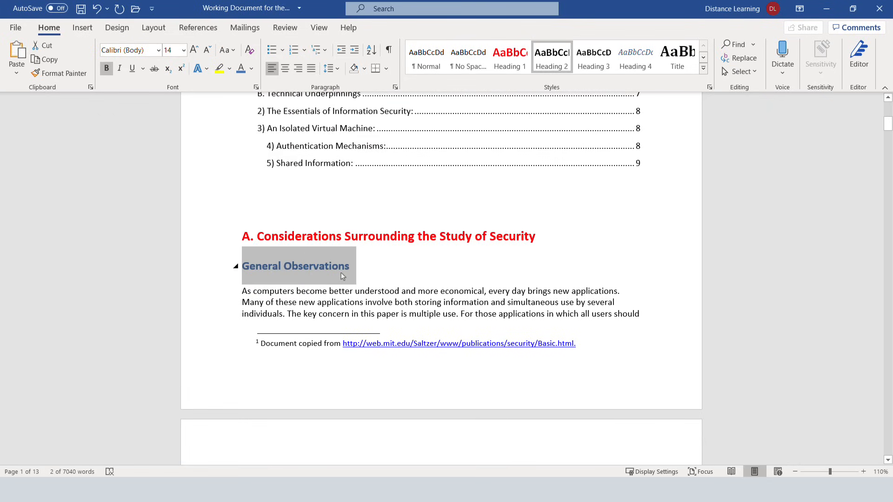
Create a new style named "Sali" from the formatting of the "General Observations" heading
{"action": "left_click", "coordinate": [704, 68]}
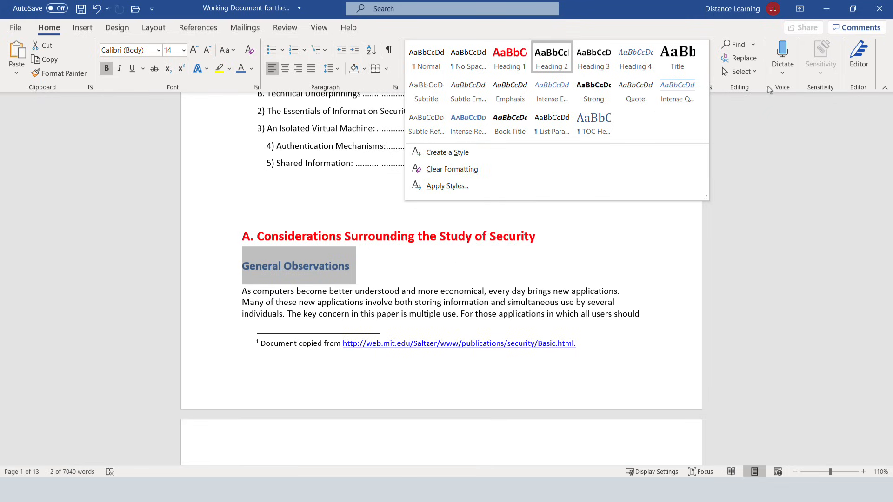
{"action": "left_click", "coordinate": [787, 154]}
{"action": "left_click", "coordinate": [703, 69]}
{"action": "left_click", "coordinate": [440, 153]}
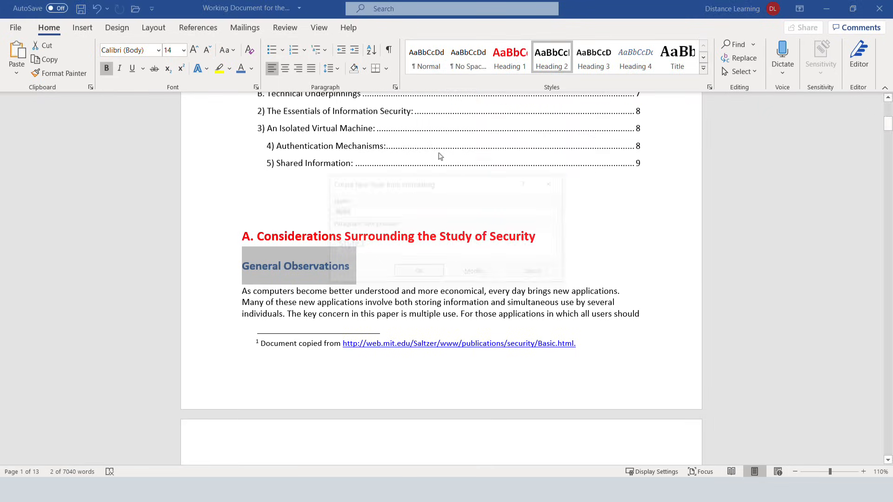
{"action": "type", "text": "Sali"}
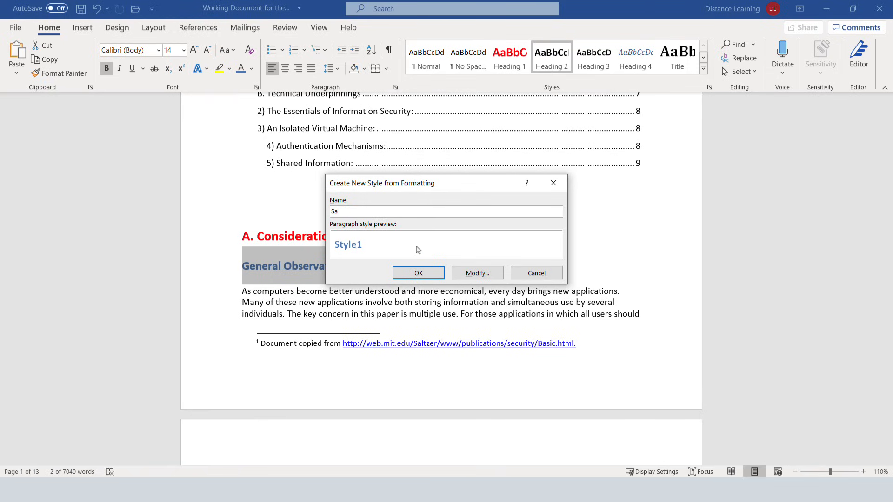
{"action": "left_click", "coordinate": [418, 273]}
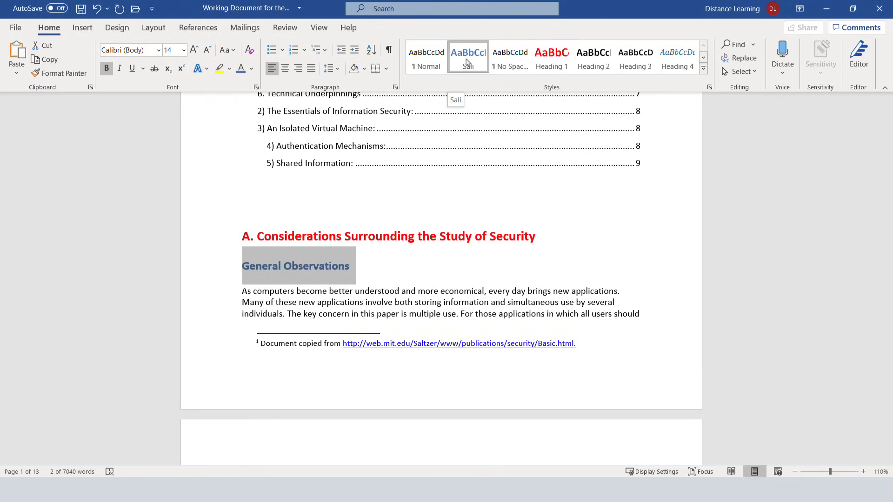
Apply the Sali style to the "Unprotected systems:" heading under "2) Functional Levels of Information Security"
{"action": "scroll", "coordinate": [378, 294], "scroll_direction": "down", "scroll_amount": 10}
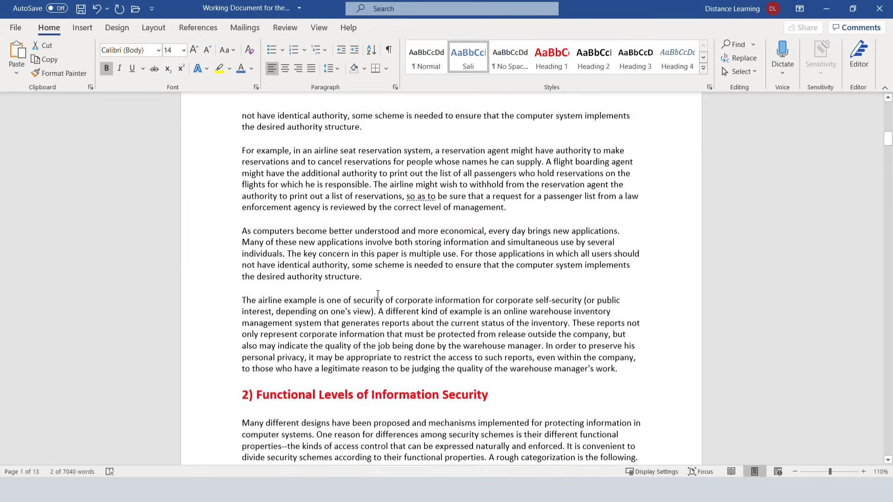
{"action": "scroll", "coordinate": [378, 294], "scroll_direction": "down", "scroll_amount": 4}
{"action": "triple_click", "coordinate": [246, 329]}
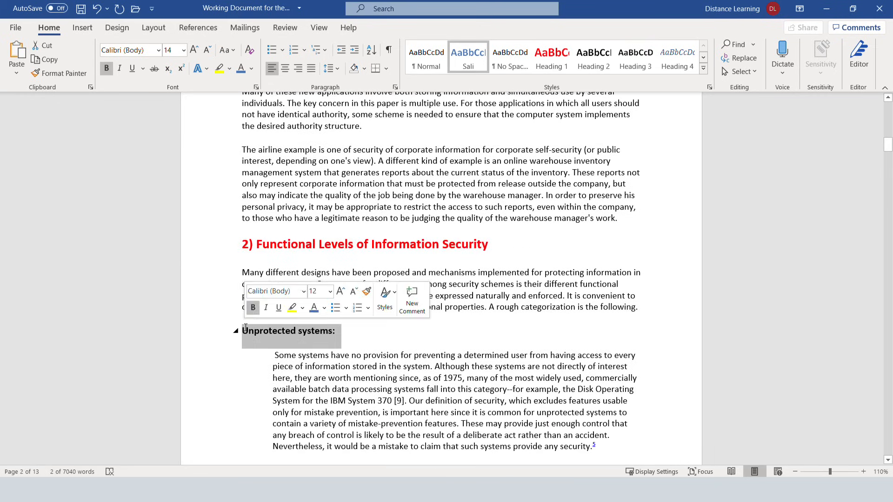
{"action": "left_click", "coordinate": [468, 57]}
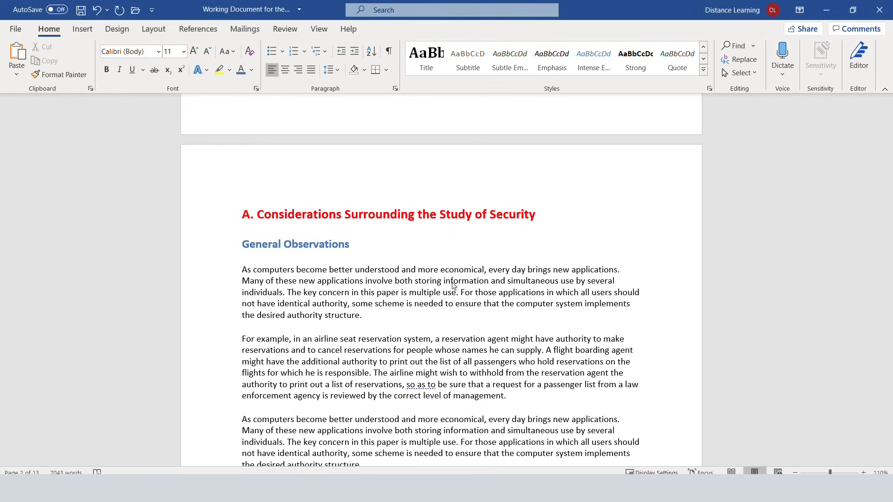
{"action": "scroll", "coordinate": [413, 264], "scroll_direction": "down", "scroll_amount": 12}
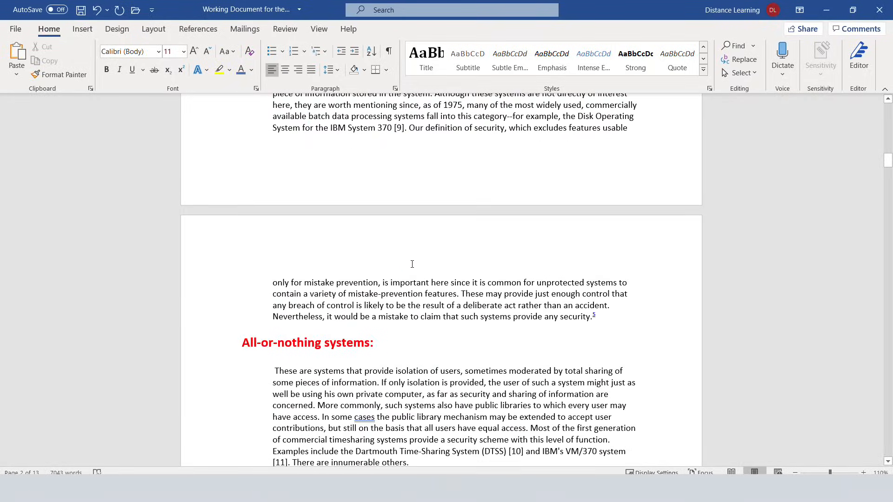
{"action": "scroll", "coordinate": [412, 264], "scroll_direction": "up", "scroll_amount": 12}
{"action": "scroll", "coordinate": [412, 264], "scroll_direction": "up", "scroll_amount": 3}
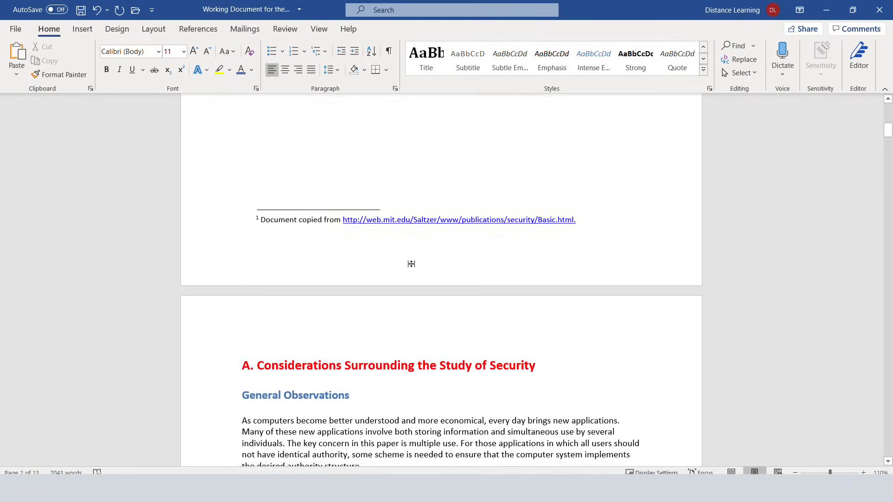
{"action": "scroll", "coordinate": [458, 326], "scroll_direction": "down", "scroll_amount": 3}
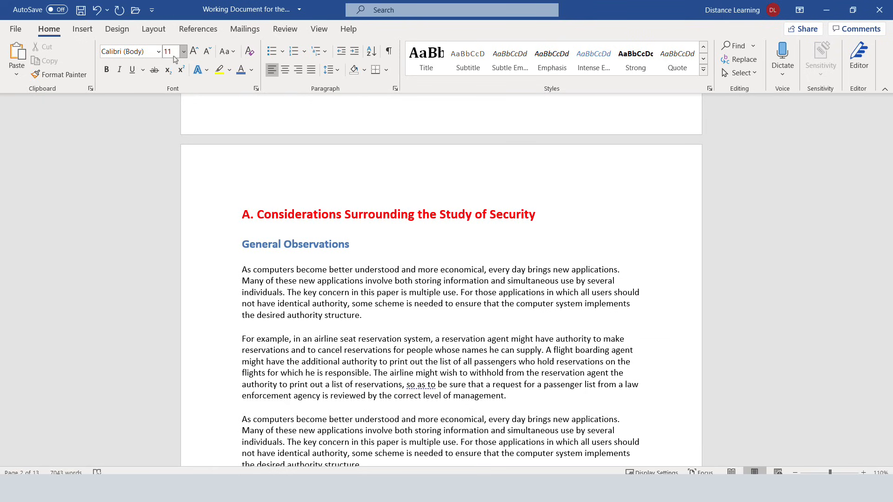
{"action": "left_click", "coordinate": [283, 32]}
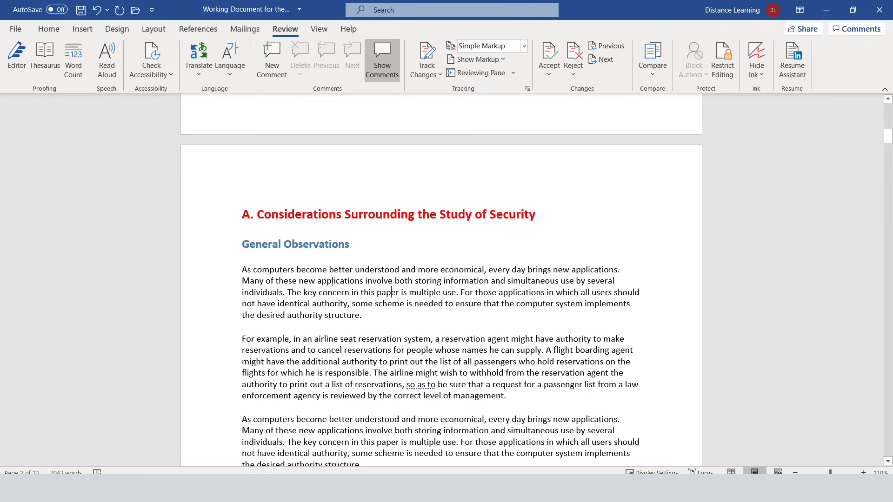
{"action": "left_click", "coordinate": [49, 29]}
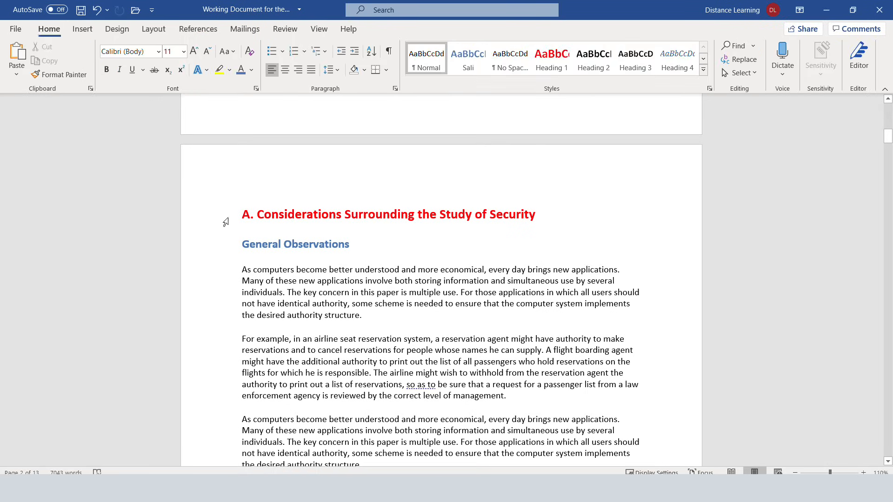
Run the Editor check on the document to list its spelling, grammar and refinement suggestions
{"action": "left_click", "coordinate": [864, 64]}
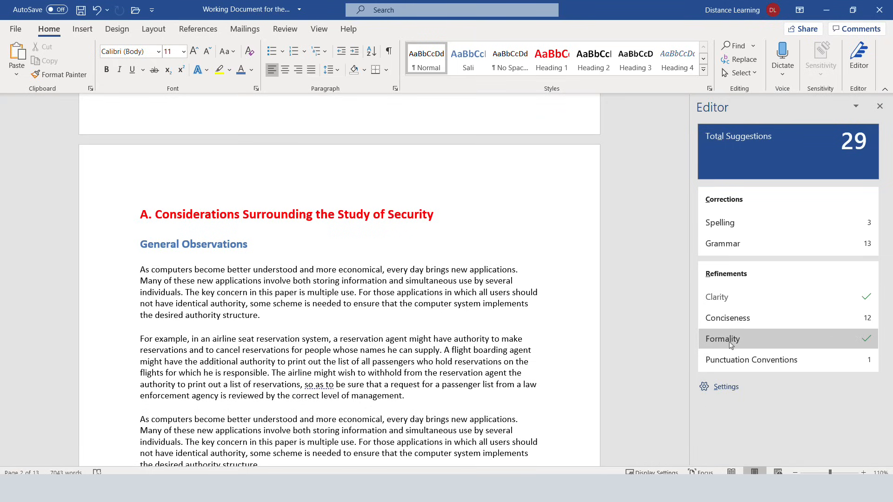
{"action": "scroll", "coordinate": [188, 262], "scroll_direction": "down", "scroll_amount": 4}
{"action": "scroll", "coordinate": [193, 253], "scroll_direction": "up", "scroll_amount": 4}
{"action": "scroll", "coordinate": [193, 253], "scroll_direction": "up", "scroll_amount": 7}
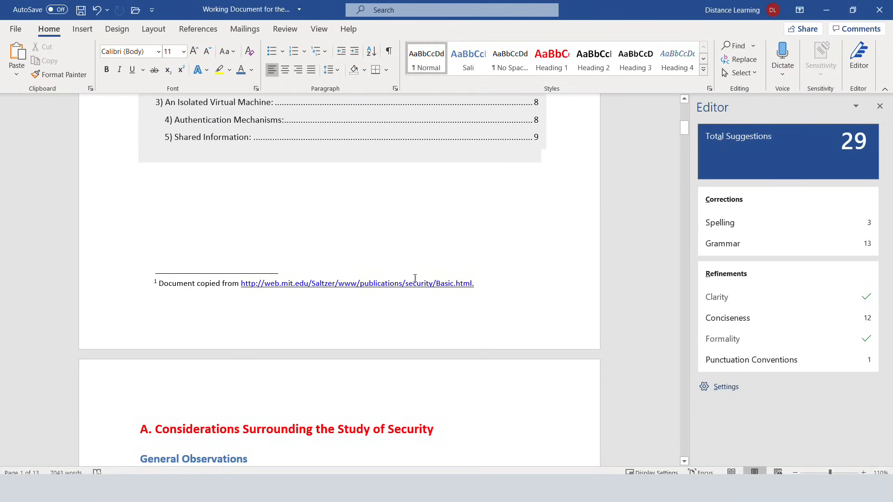
{"action": "scroll", "coordinate": [415, 277], "scroll_direction": "down", "scroll_amount": 9}
Skip the spelling suggestions for "M.I.T.'s" and "DECsystem", and correct "calledvirtual" to "called virtual" under "3) An Isolated Virtual Machine:"
{"action": "left_click", "coordinate": [717, 224]}
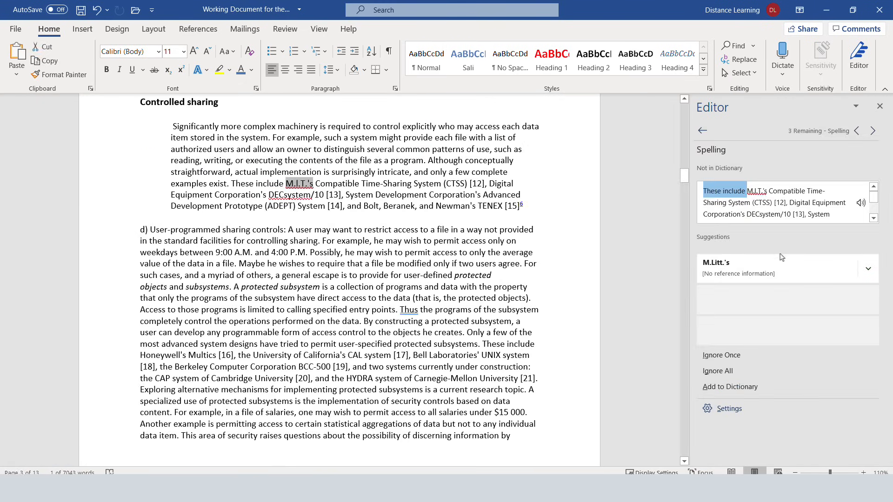
{"action": "left_click", "coordinate": [873, 131]}
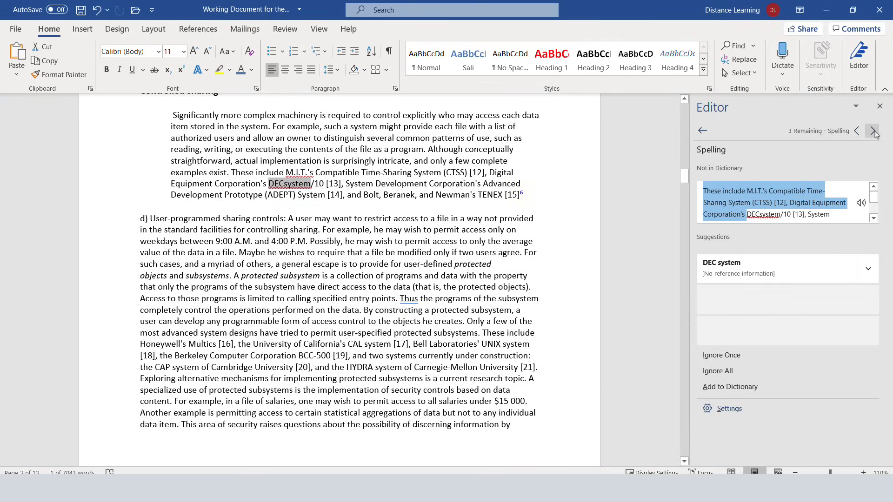
{"action": "left_click", "coordinate": [873, 131]}
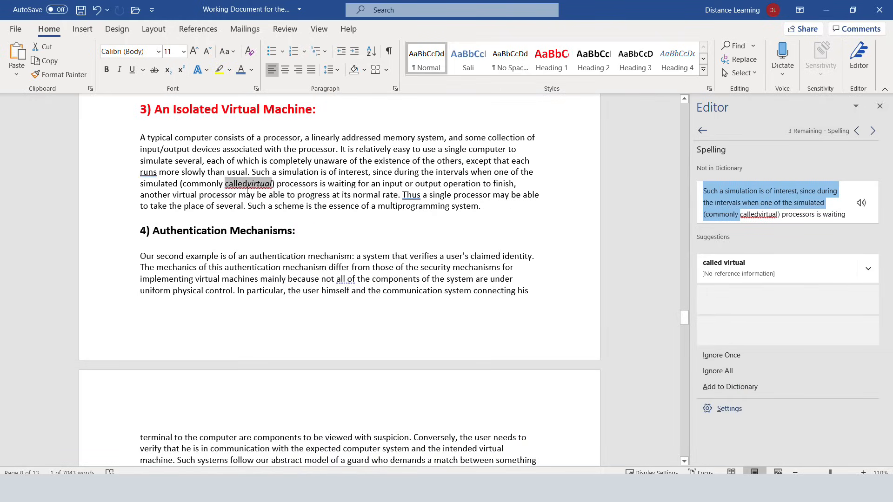
{"action": "left_click", "coordinate": [247, 186]}
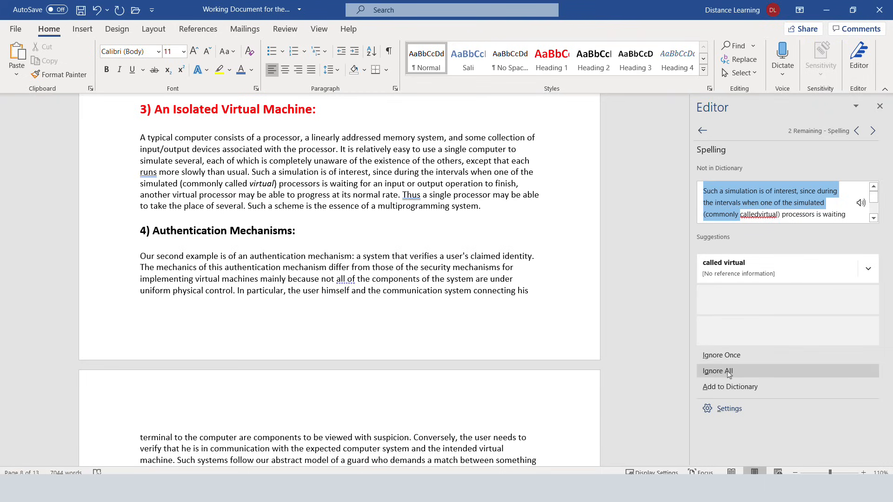
{"action": "left_click", "coordinate": [741, 362]}
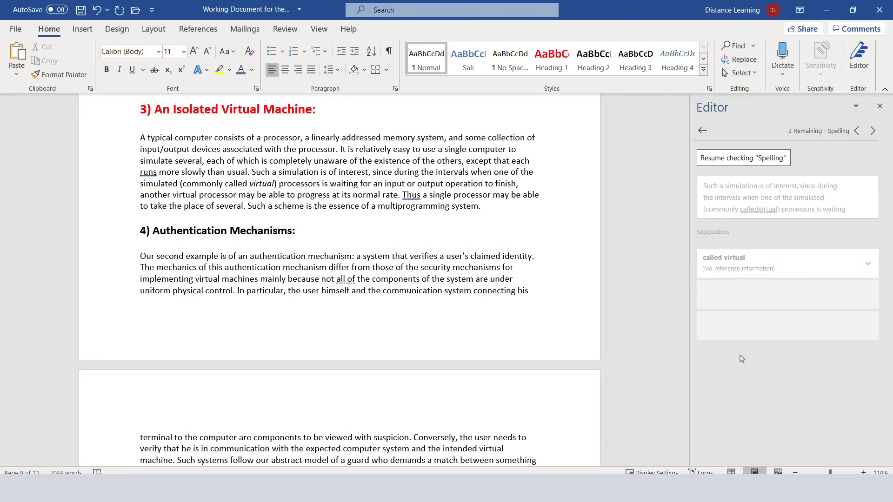
{"action": "left_click", "coordinate": [874, 131]}
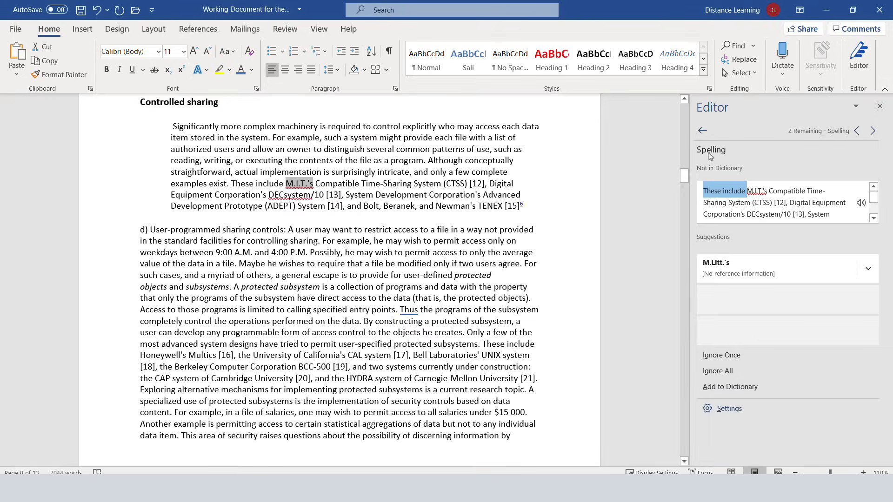
Accept the first two grammar suggestions, starting with "Thus," in the user-programmed sharing controls paragraph
{"action": "left_click", "coordinate": [702, 131]}
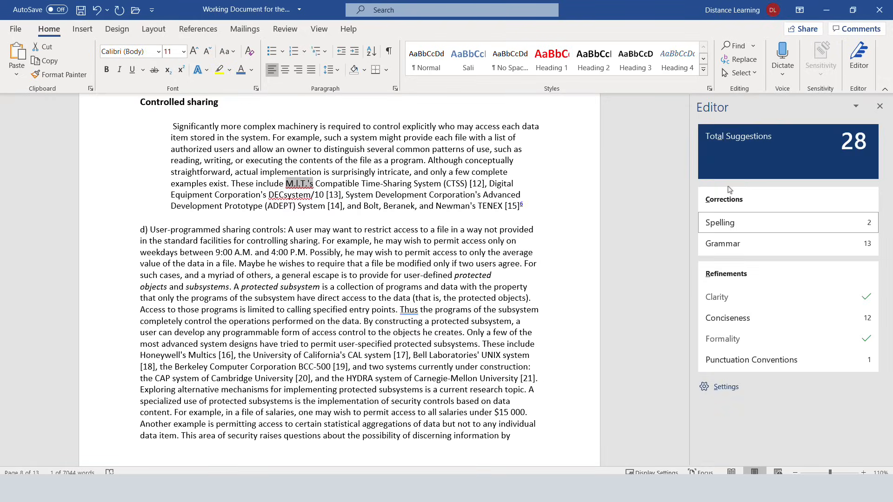
{"action": "left_click", "coordinate": [734, 249]}
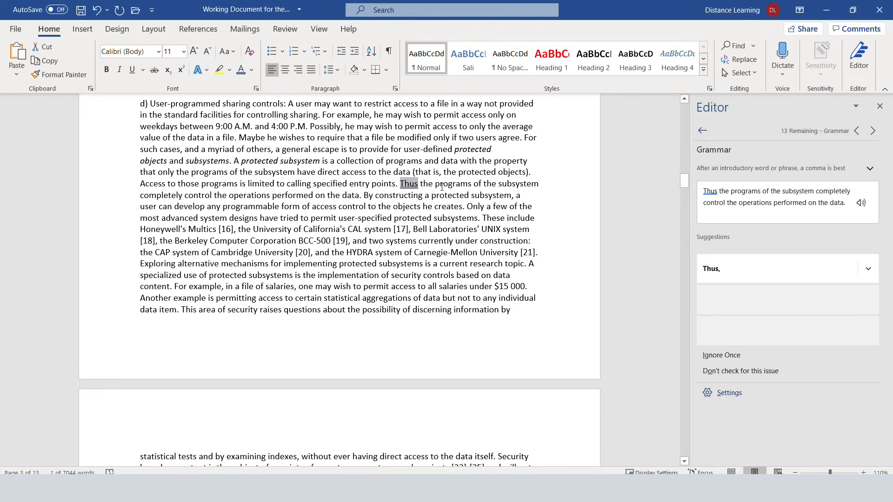
{"action": "left_click", "coordinate": [721, 274]}
{"action": "left_click", "coordinate": [721, 275]}
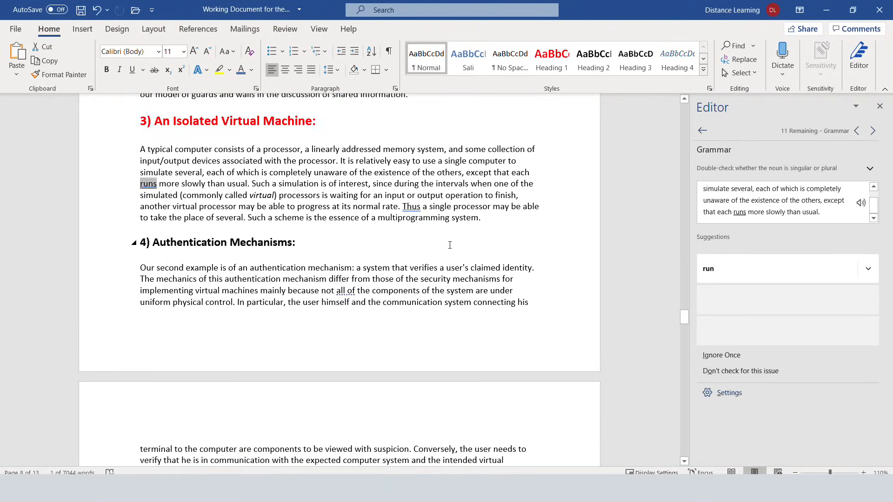
Accept the grammar suggestions "run" and "Thus," in the paragraph under "3) An Isolated Virtual Machine:" and return to the suggestion overview
{"action": "left_click", "coordinate": [704, 274]}
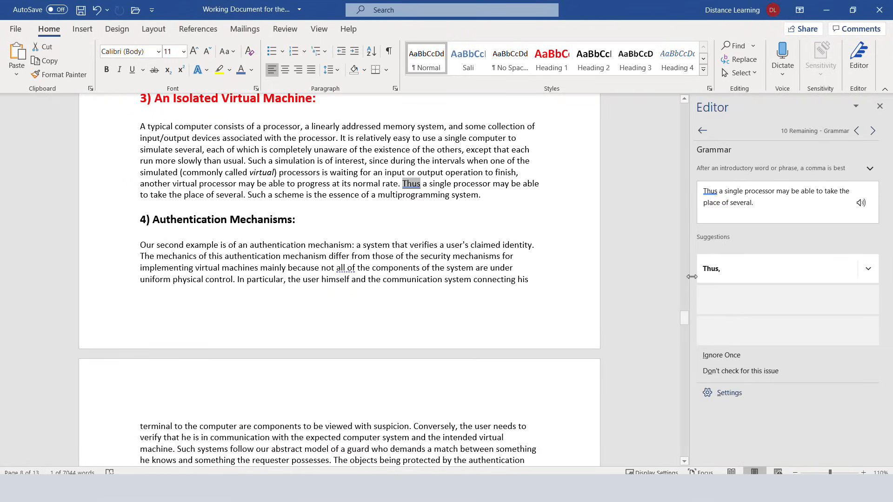
{"action": "left_click", "coordinate": [725, 274]}
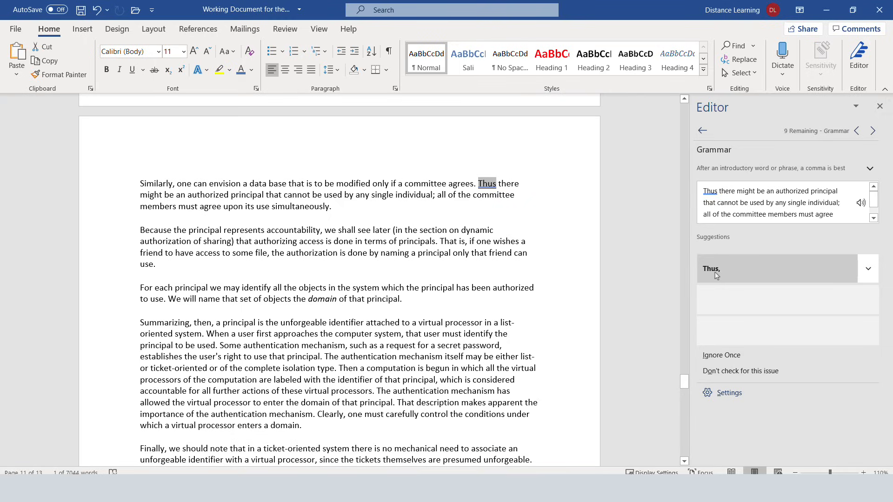
{"action": "left_click", "coordinate": [702, 132]}
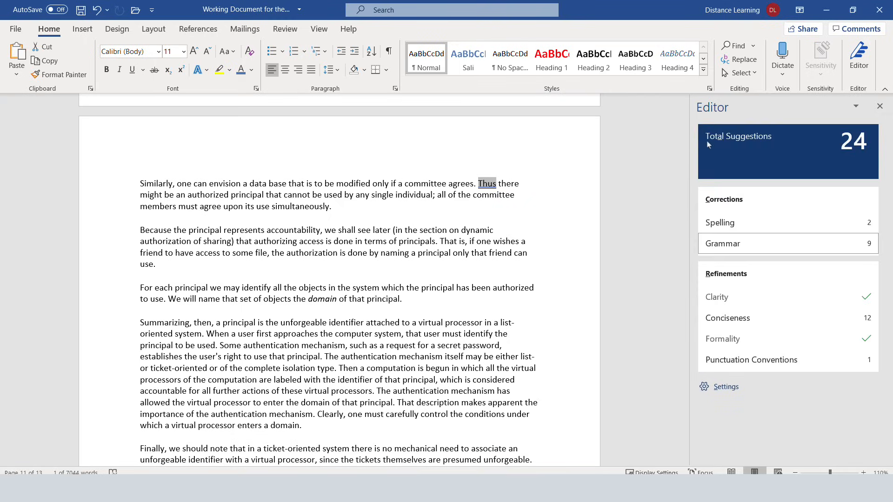
Resolve the Punctuation Conventions suggestion and close the Editor
{"action": "left_click", "coordinate": [743, 362]}
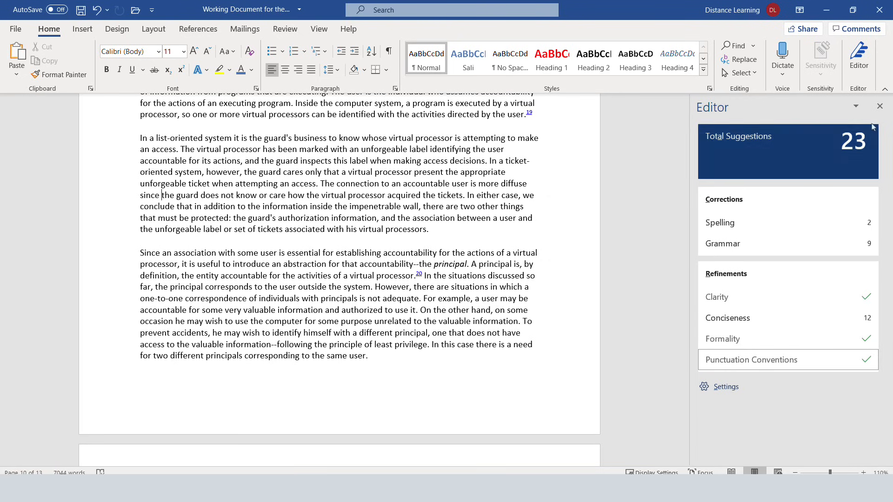
{"action": "left_click", "coordinate": [880, 107]}
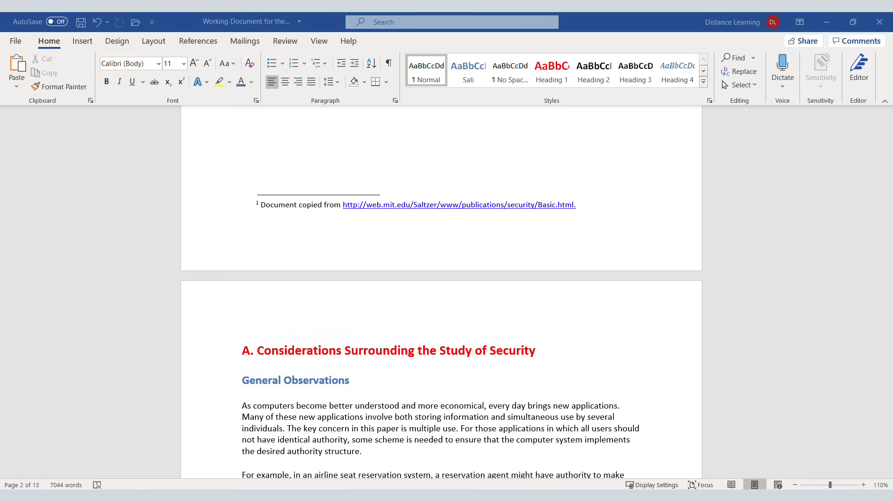
Insert the Office 365 PNG picture from Documents > Word 2019 > Working Files before "As computers become better understood" under General Observations
{"action": "scroll", "coordinate": [276, 410], "scroll_direction": "down", "scroll_amount": 1}
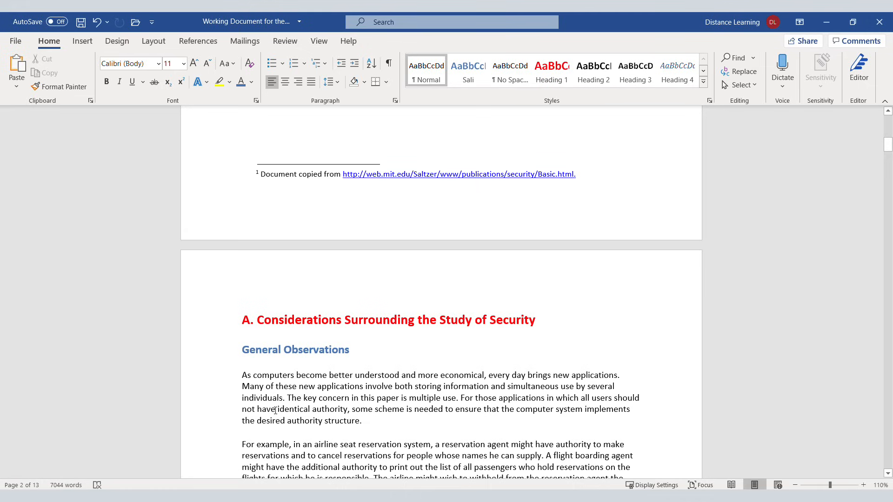
{"action": "left_click", "coordinate": [82, 41]}
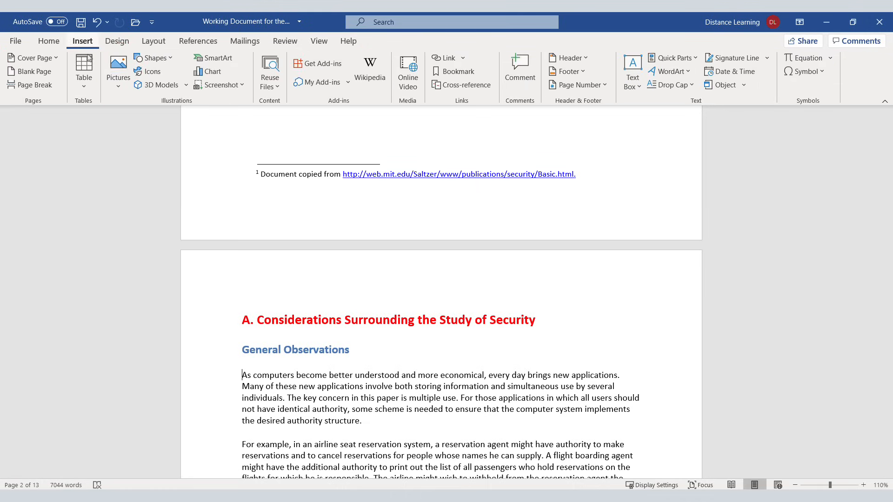
{"action": "left_click", "coordinate": [119, 91]}
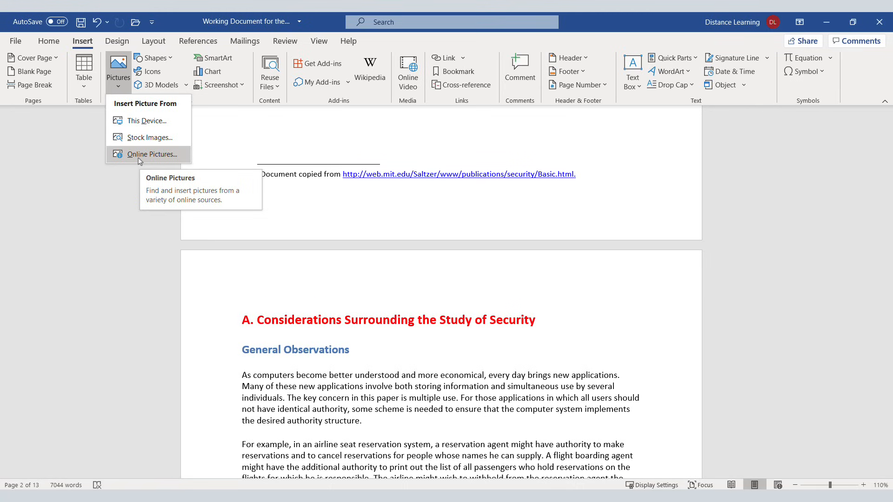
{"action": "left_click", "coordinate": [147, 129]}
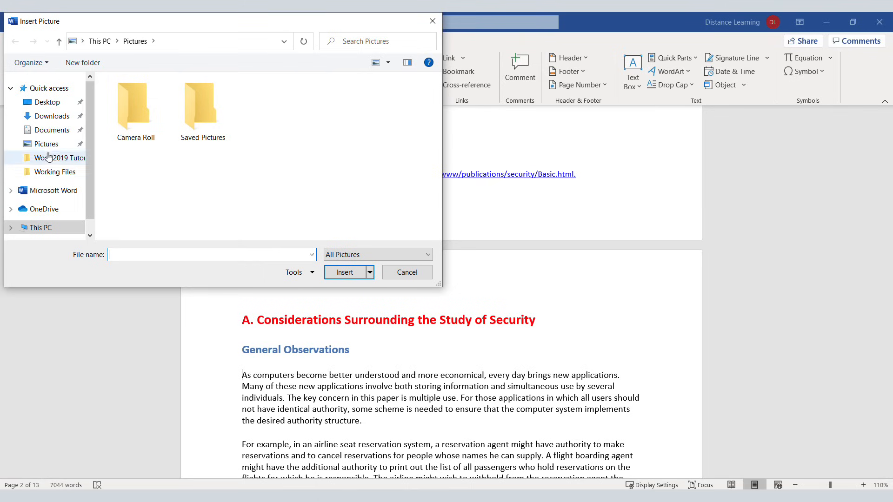
{"action": "left_click", "coordinate": [51, 130]}
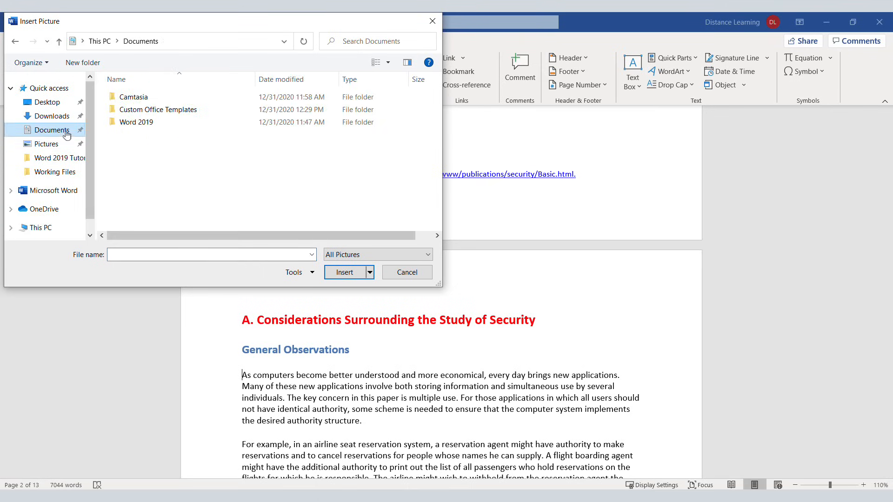
{"action": "double_click", "coordinate": [145, 124]}
{"action": "double_click", "coordinate": [139, 122]}
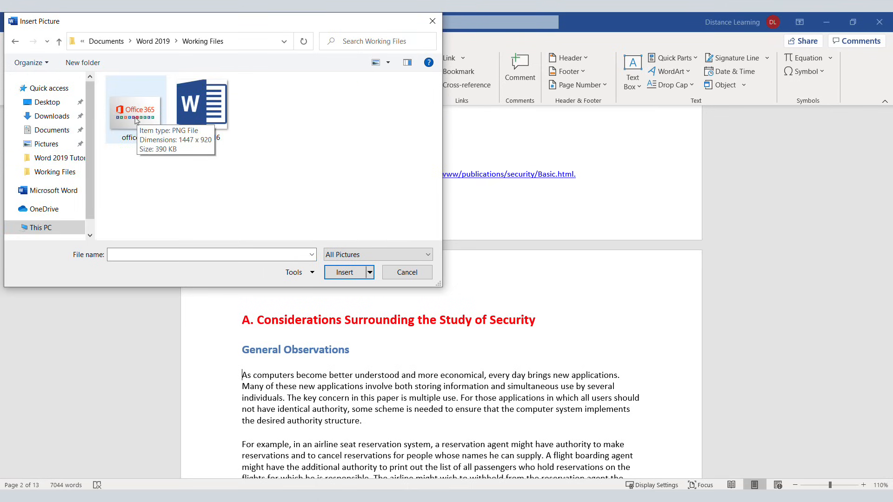
{"action": "double_click", "coordinate": [135, 120]}
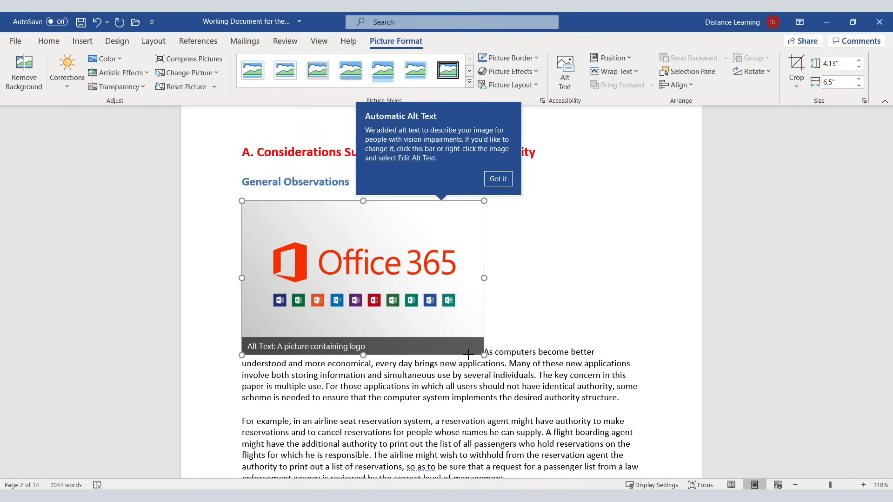
Shrink the Office 365 picture proportionally to about 2.11" high by 3.31" wide and leave it selected
{"action": "left_click_drag", "start_coordinate": [468, 354], "coordinate": [464, 349]}
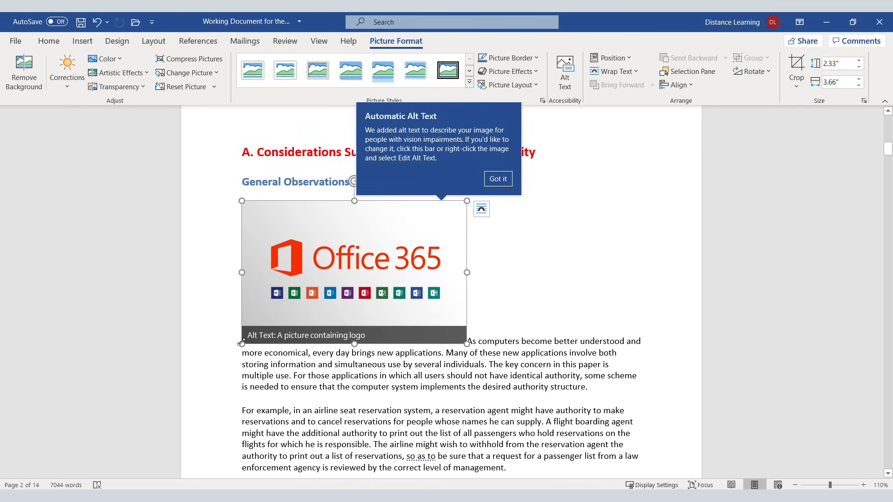
{"action": "left_click_drag", "start_coordinate": [240, 343], "coordinate": [262, 330]}
{"action": "left_click", "coordinate": [509, 280]}
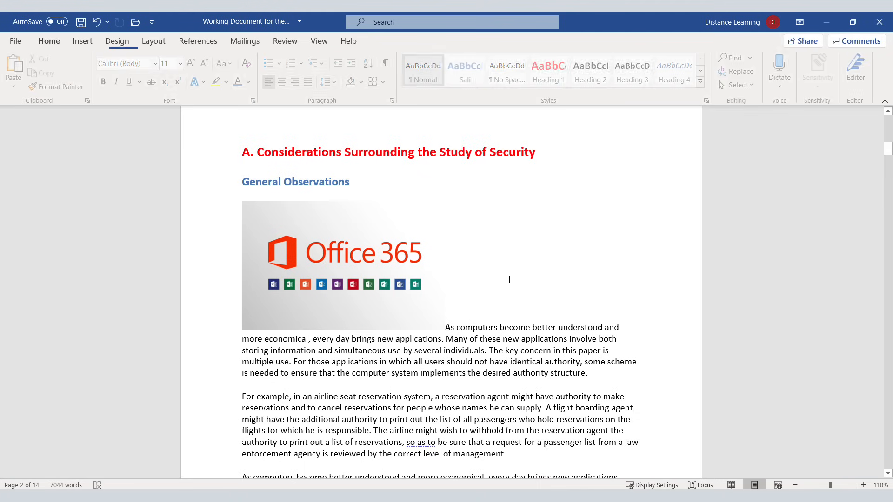
{"action": "left_click", "coordinate": [413, 287]}
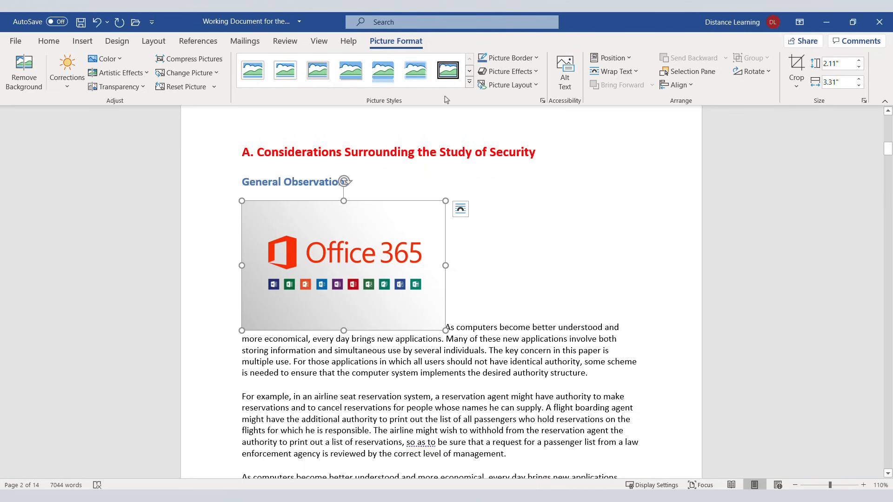
Apply the rounded-corner picture style with a reflection to the Office 365 picture
{"action": "left_click", "coordinate": [285, 71]}
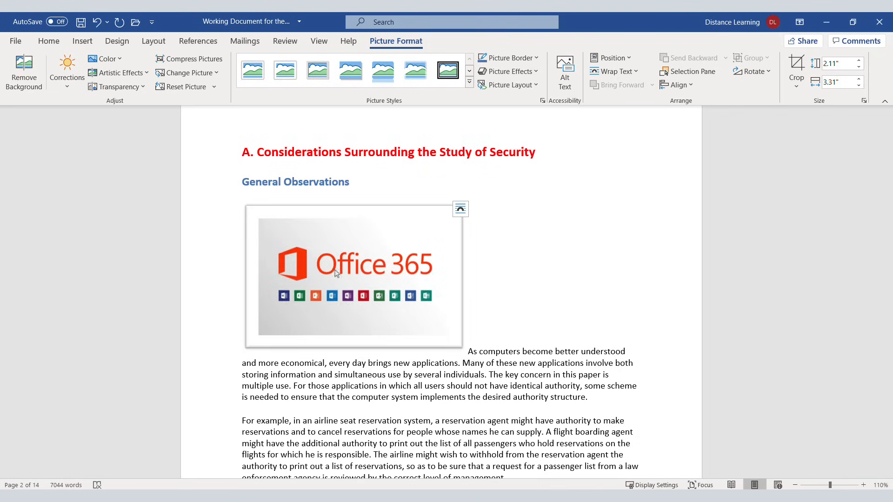
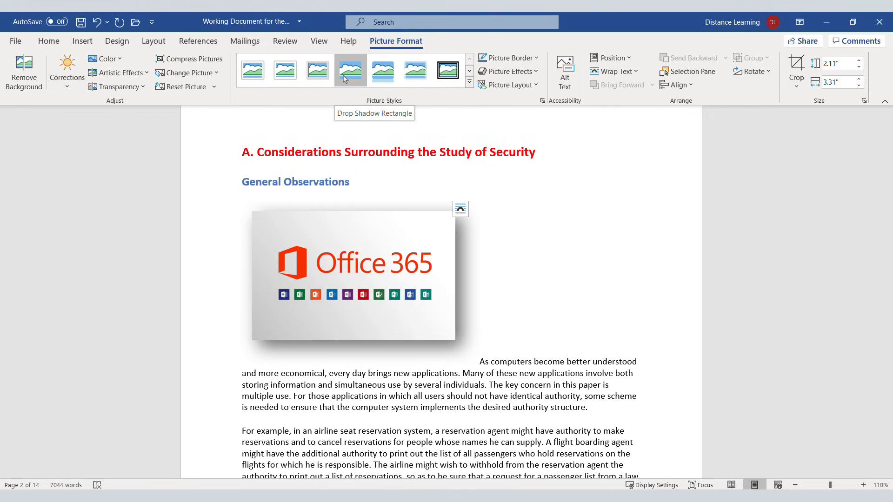
{"action": "left_click", "coordinate": [384, 75]}
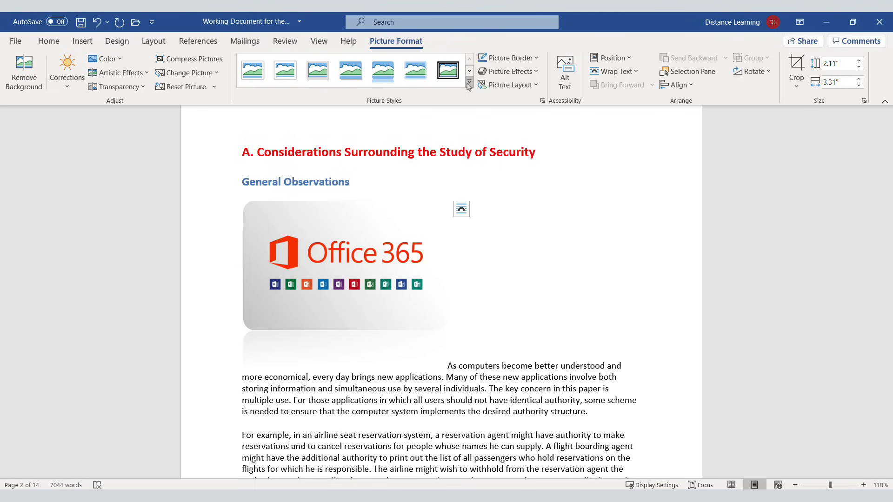
{"action": "left_click", "coordinate": [470, 83]}
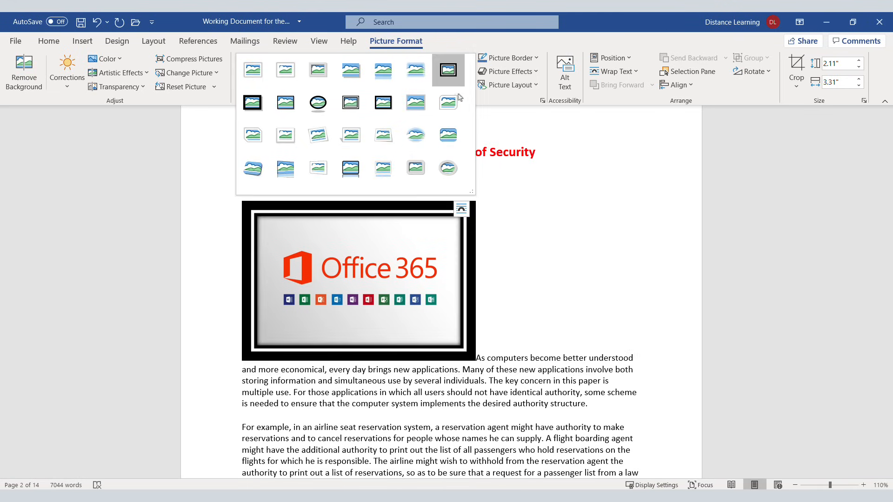
{"action": "left_click", "coordinate": [635, 268]}
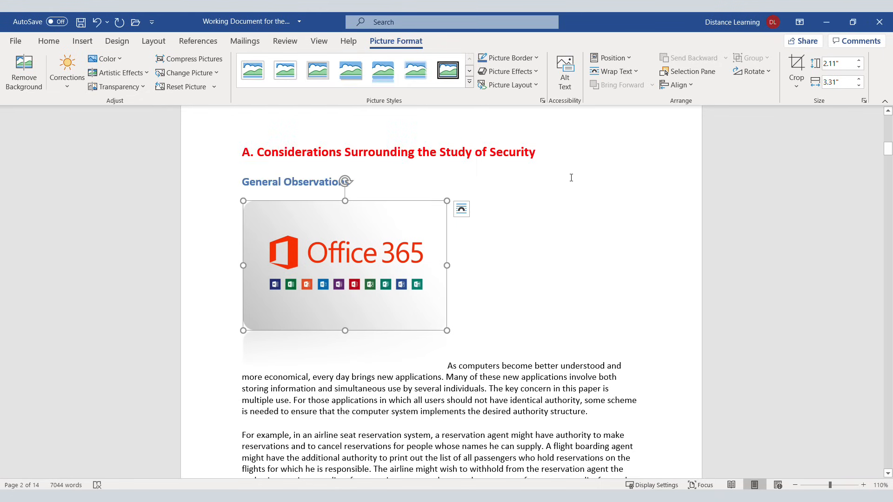
{"action": "left_click", "coordinate": [537, 58]}
{"action": "left_click", "coordinate": [537, 58]}
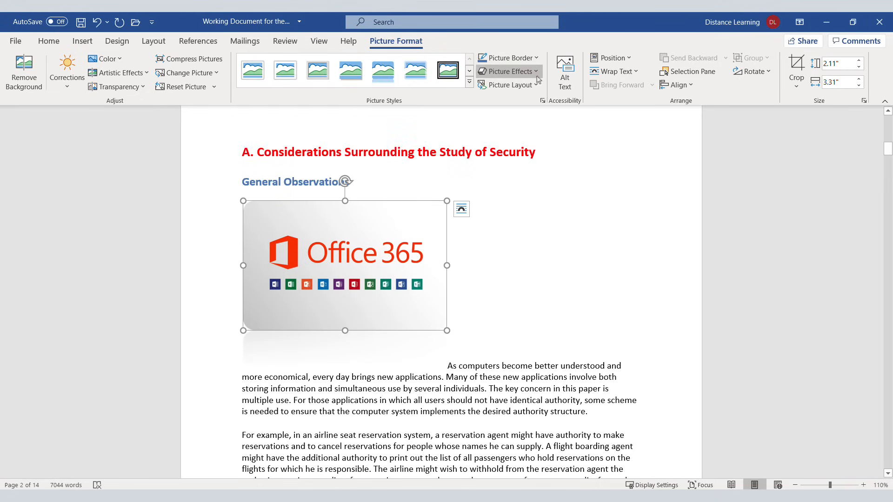
{"action": "left_click", "coordinate": [510, 71]}
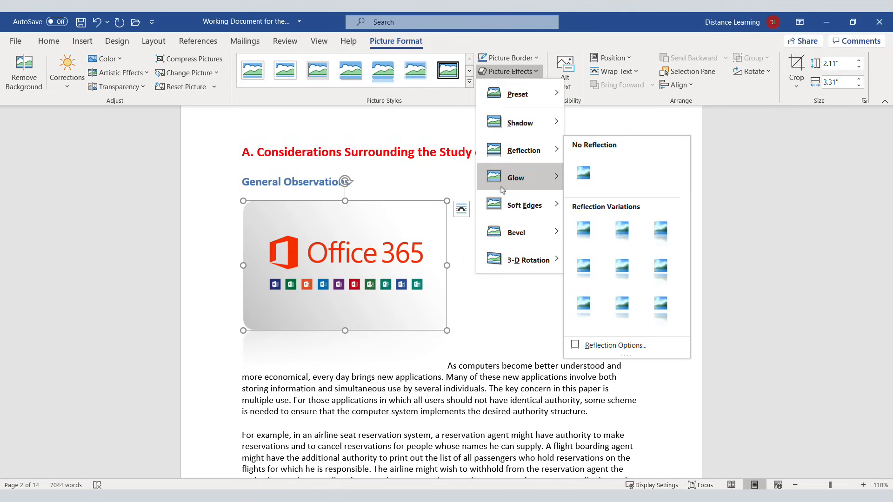
{"action": "mouse_move", "coordinate": [500, 262]}
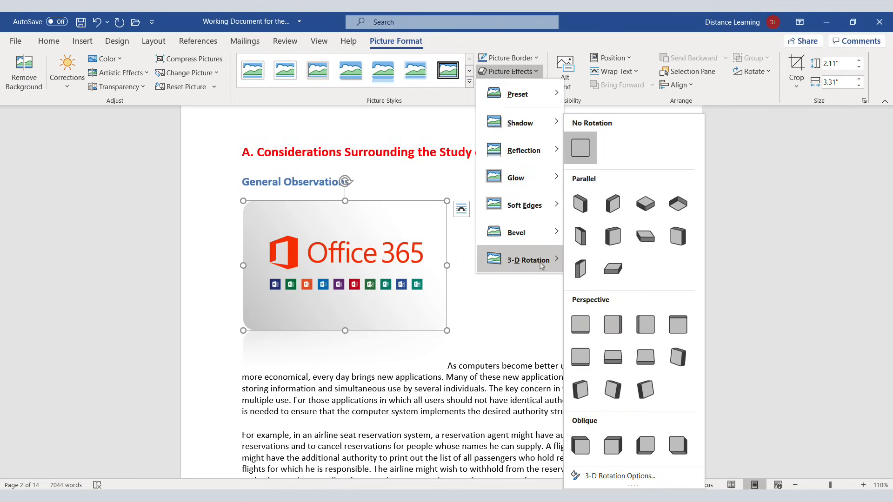
{"action": "left_click", "coordinate": [395, 262]}
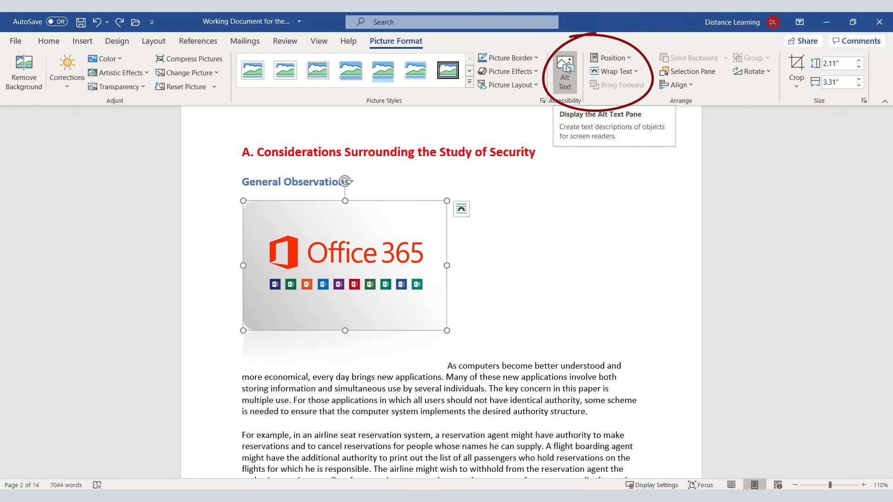
Position the Office 365 picture in the middle right of the page with square text wrapping
{"action": "left_click", "coordinate": [630, 63]}
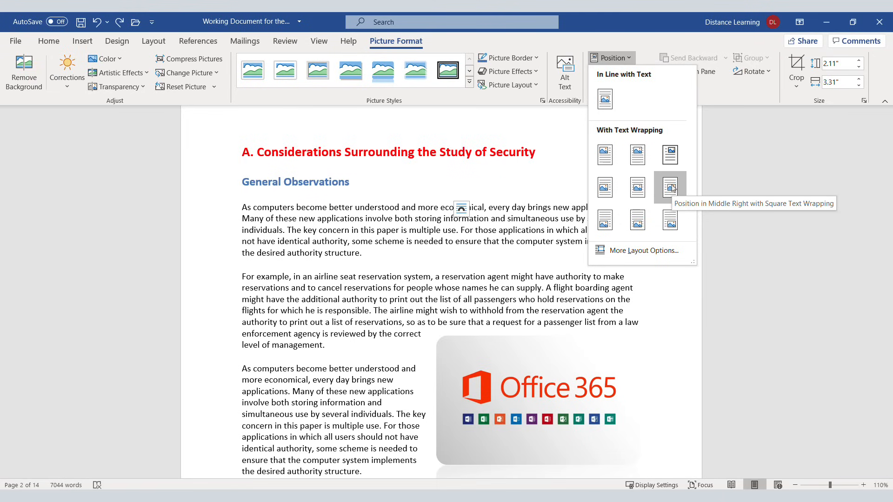
{"action": "left_click", "coordinate": [671, 188]}
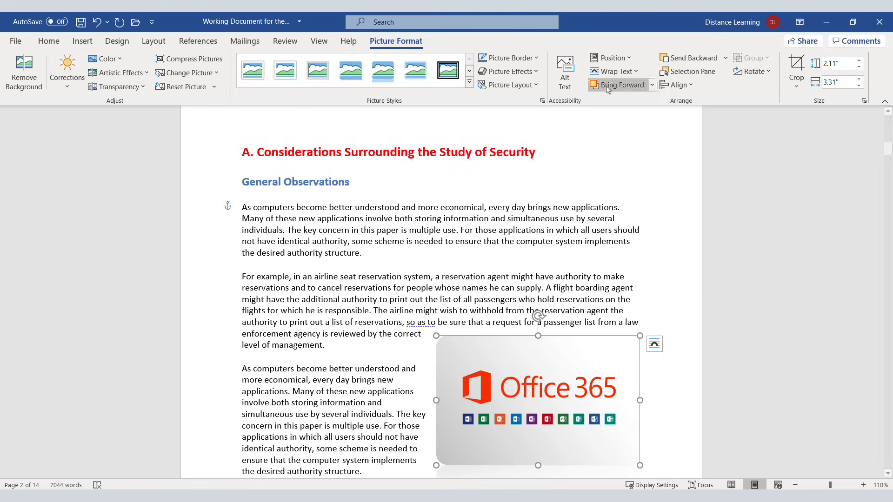
{"action": "left_click", "coordinate": [633, 58]}
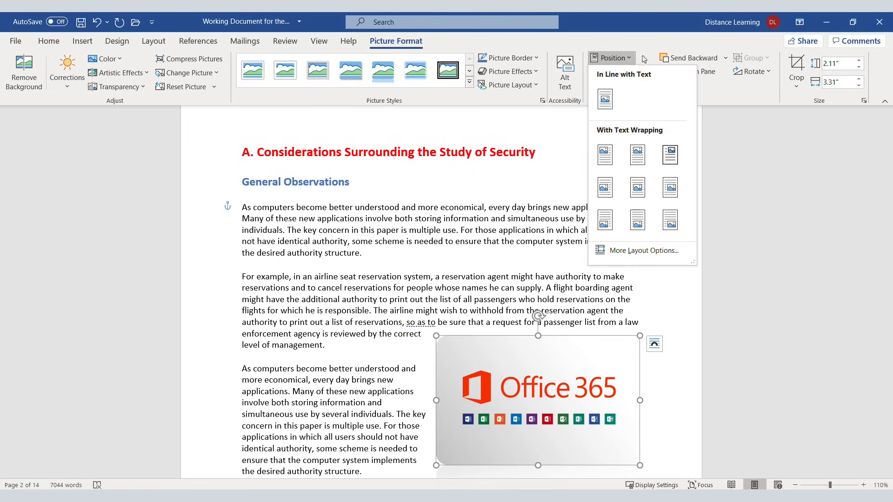
{"action": "left_click", "coordinate": [624, 58]}
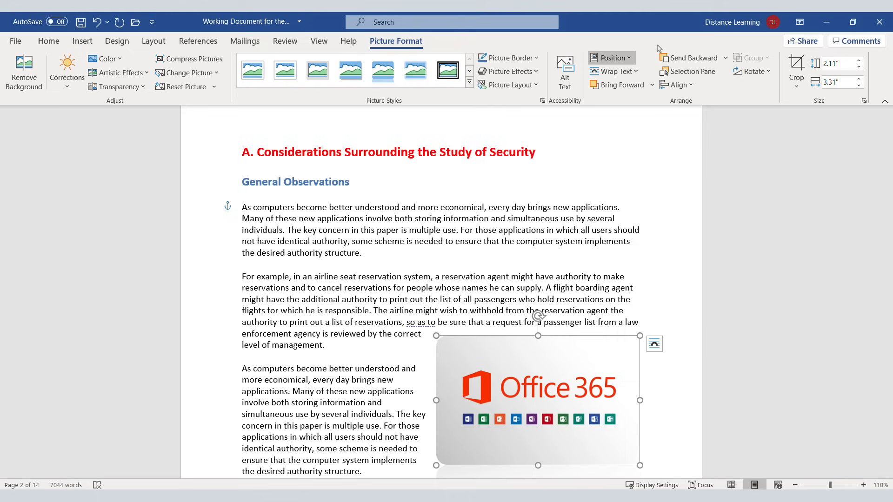
Tilt the Office 365 picture clockwise and set its text wrapping to Tight
{"action": "left_click", "coordinate": [634, 74]}
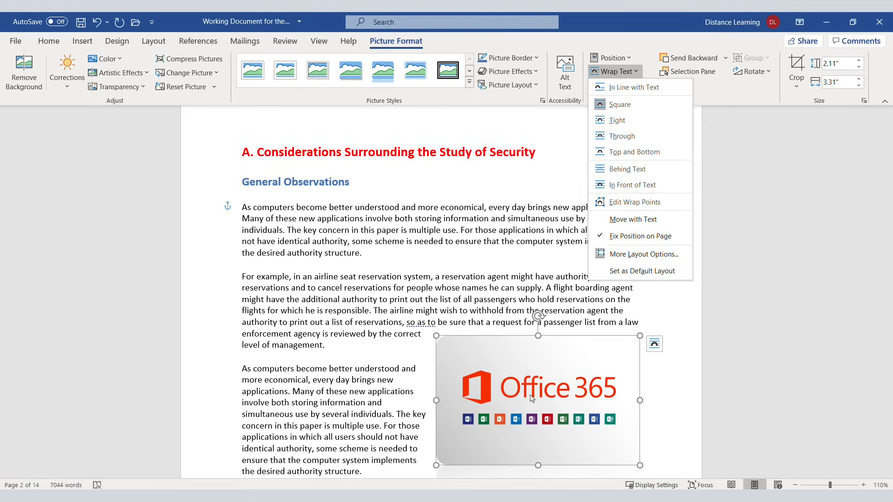
{"action": "left_click_drag", "start_coordinate": [538, 316], "coordinate": [521, 321]}
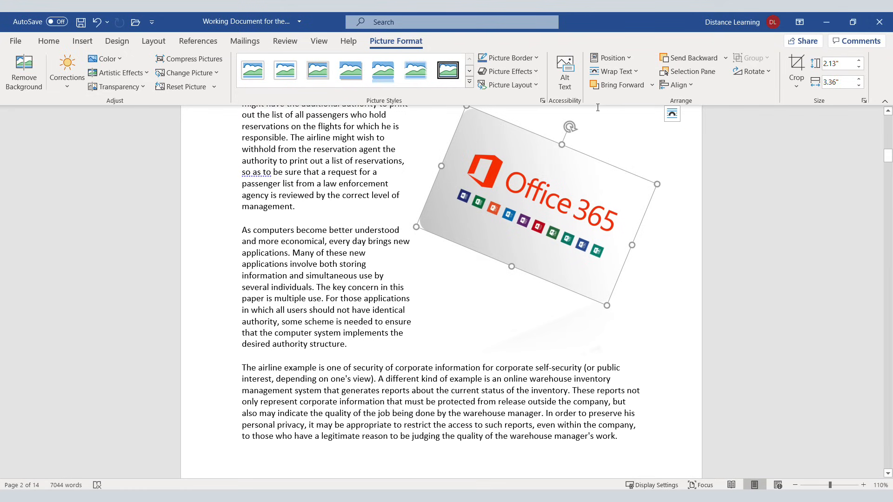
{"action": "left_click", "coordinate": [636, 74]}
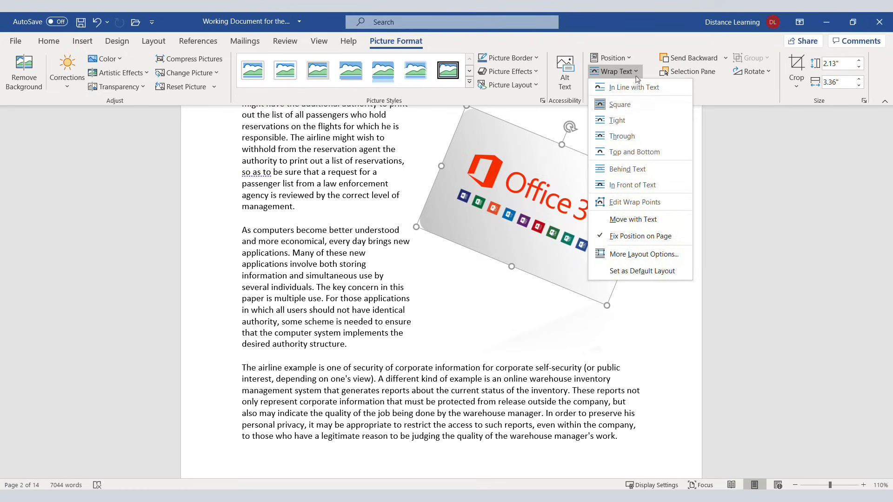
{"action": "left_click", "coordinate": [618, 121]}
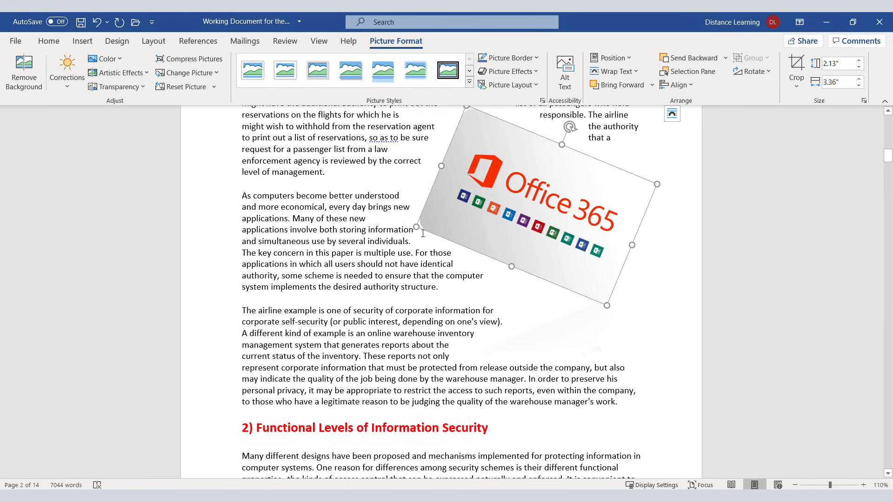
{"action": "mouse_move", "coordinate": [420, 226]}
{"action": "left_mouse_down"}
{"action": "mouse_move", "coordinate": [431, 224]}
{"action": "mouse_move", "coordinate": [417, 227]}
{"action": "left_mouse_up"}
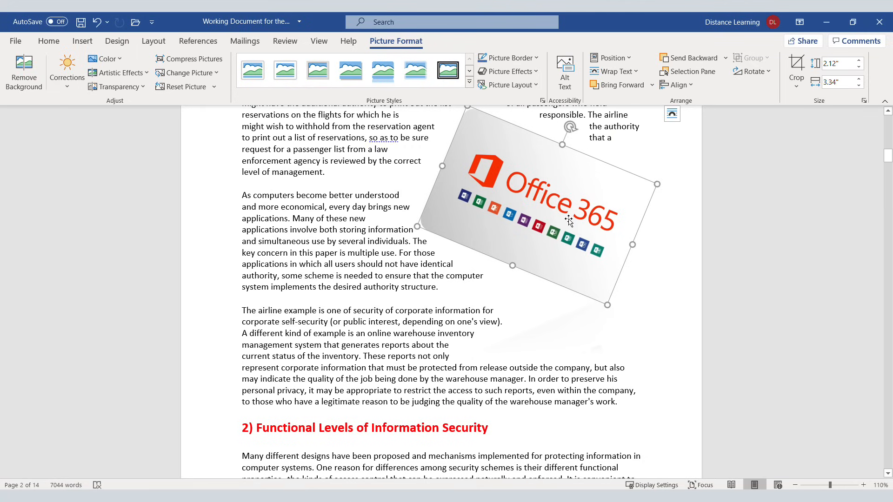
Crop the picture on all sides close around the Office 365 logo and app icons, to about 1.15" by 2.77"
{"action": "left_click", "coordinate": [797, 65]}
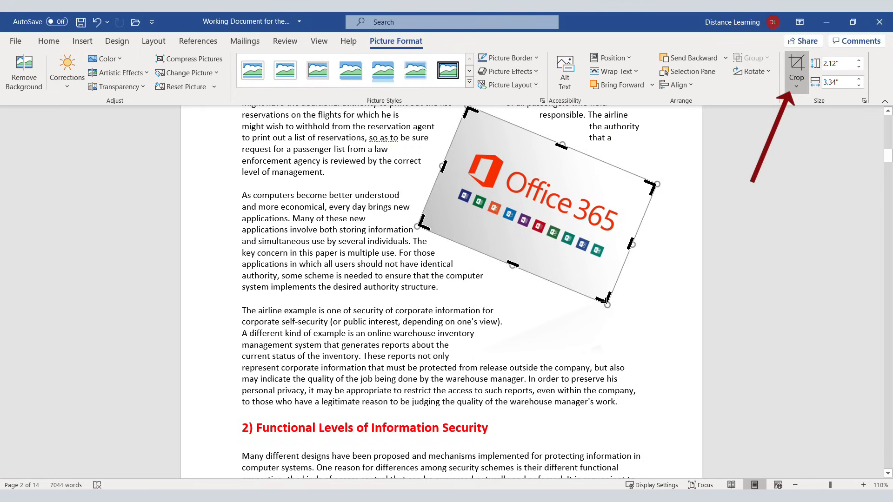
{"action": "left_click_drag", "start_coordinate": [513, 265], "coordinate": [527, 238]}
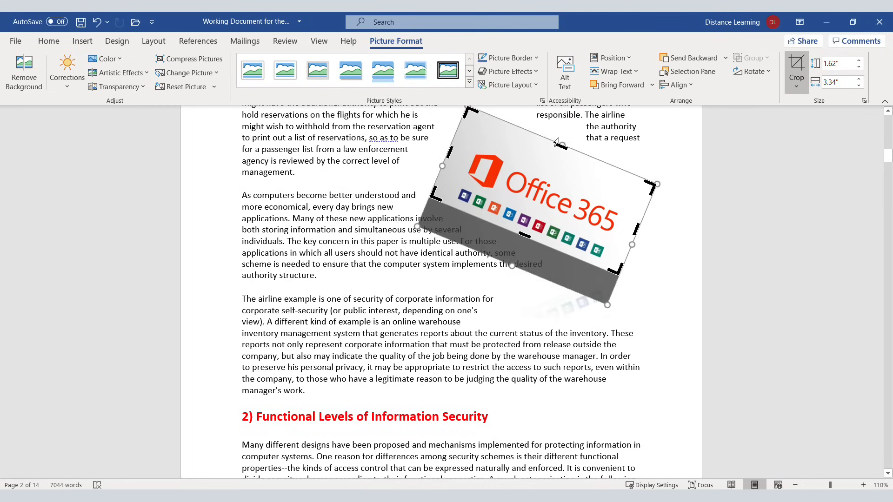
{"action": "left_click_drag", "start_coordinate": [563, 146], "coordinate": [559, 154]}
{"action": "left_click_drag", "start_coordinate": [648, 200], "coordinate": [630, 199]}
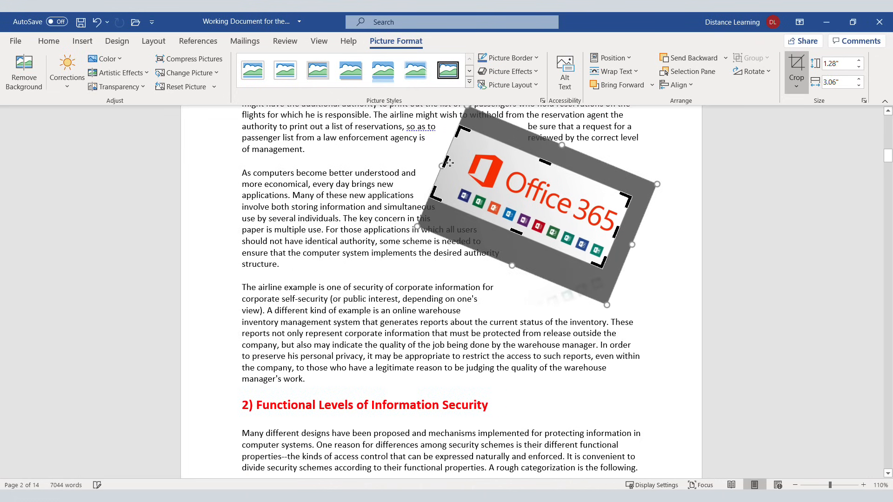
{"action": "left_click_drag", "start_coordinate": [464, 130], "coordinate": [473, 141]}
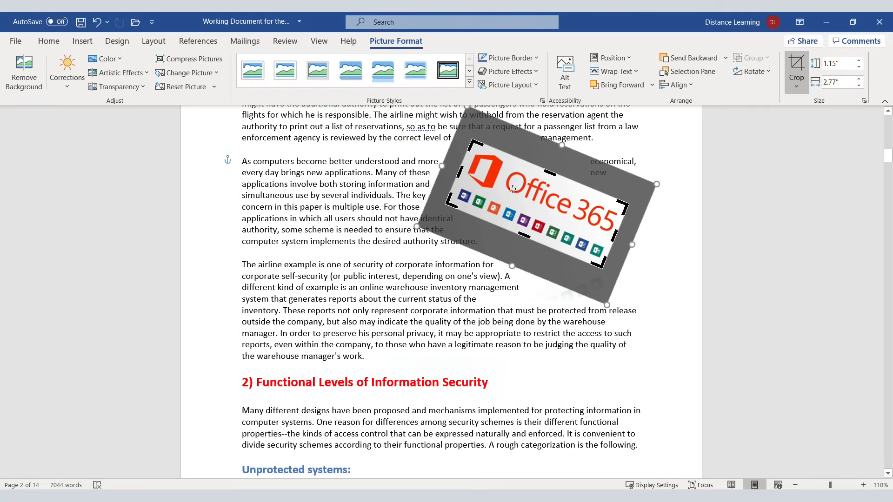
{"action": "left_click", "coordinate": [797, 65]}
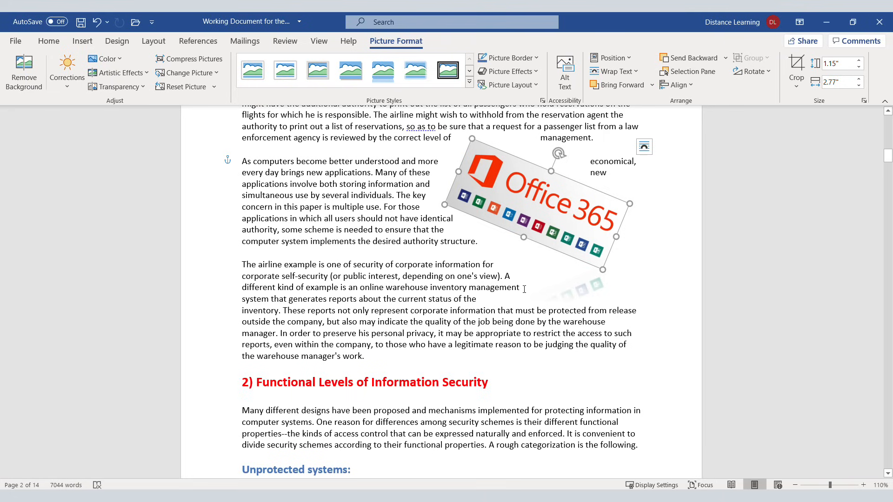
{"action": "left_click", "coordinate": [559, 321]}
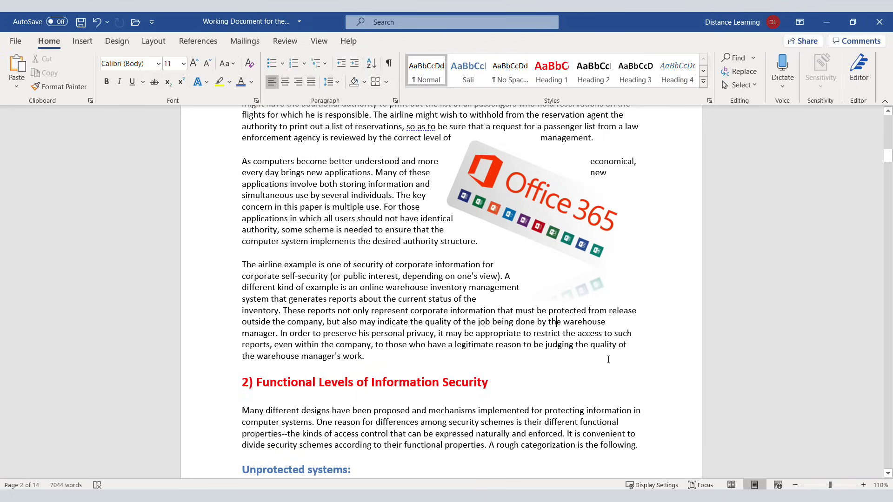
Apply the soft-edged rectangle style to the cropped picture and place it tilted counterclockwise against the page's right margin
{"action": "left_click", "coordinate": [534, 221]}
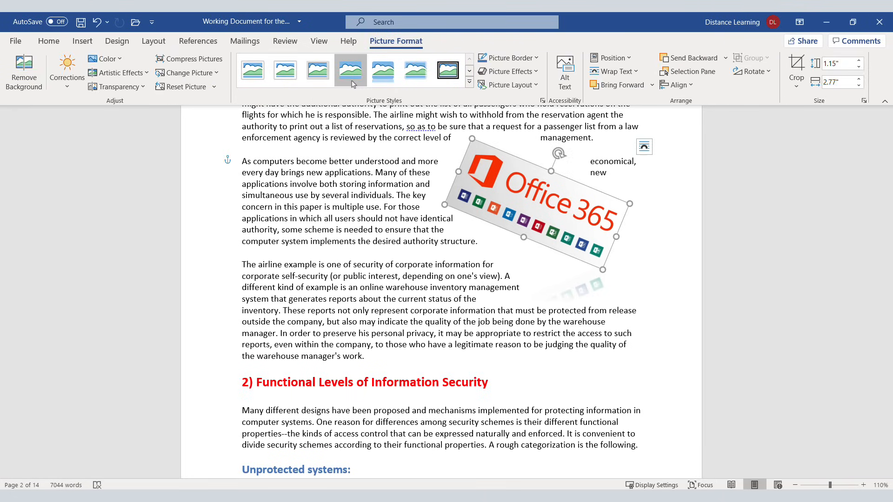
{"action": "left_click", "coordinate": [415, 73]}
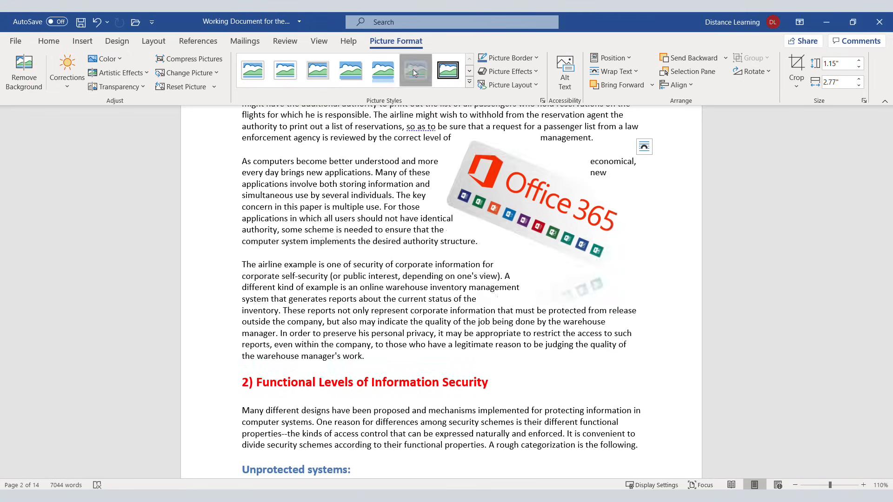
{"action": "left_click_drag", "start_coordinate": [557, 152], "coordinate": [531, 181]}
{"action": "left_click_drag", "start_coordinate": [546, 194], "coordinate": [574, 193]}
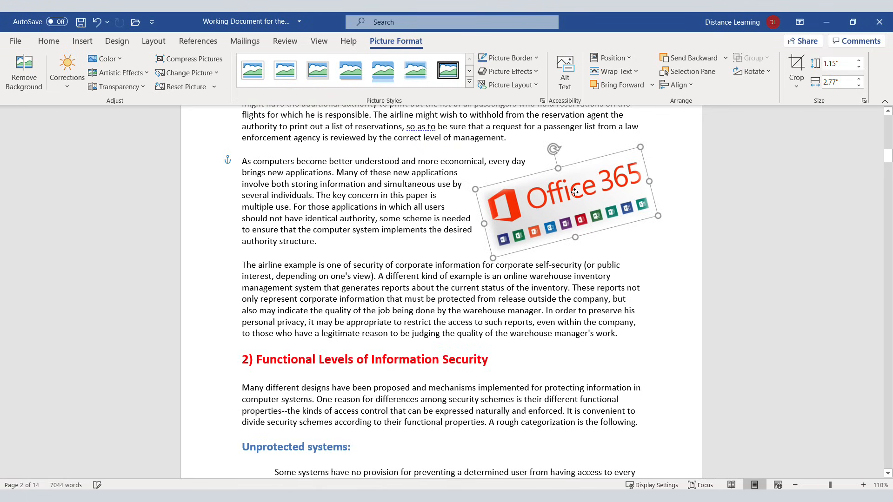
{"action": "left_click", "coordinate": [482, 288]}
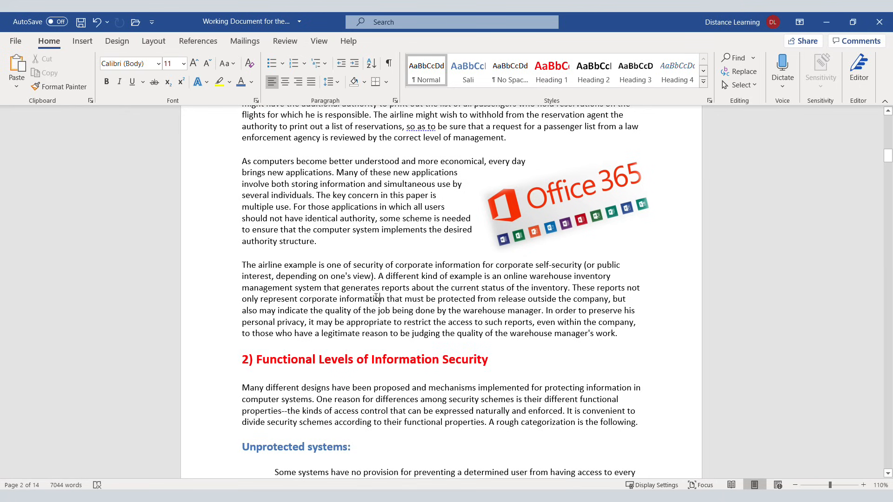
{"action": "left_click", "coordinate": [83, 41]}
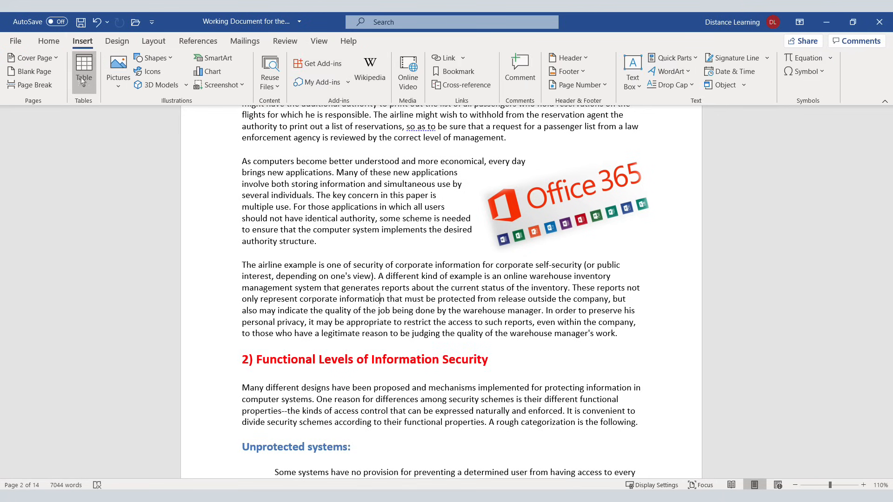
{"action": "left_click", "coordinate": [574, 207]}
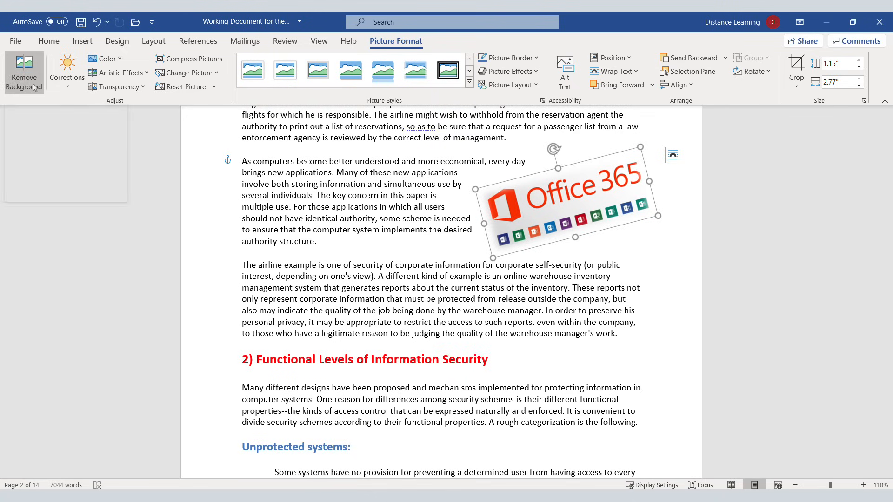
{"action": "left_click", "coordinate": [122, 59]}
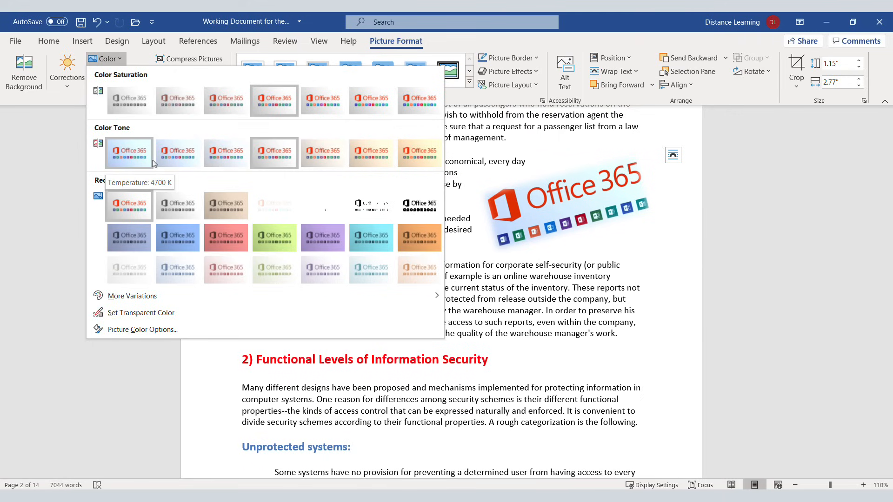
{"action": "left_click", "coordinate": [262, 166]}
{"action": "left_click", "coordinate": [565, 322]}
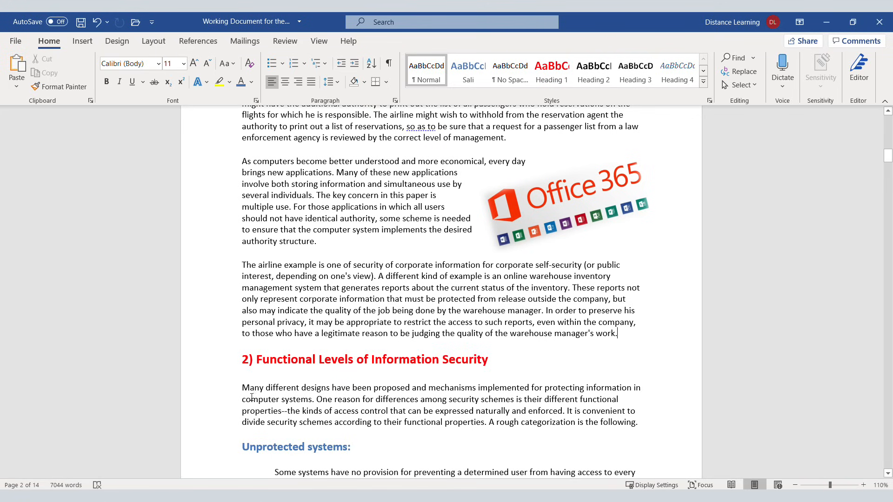
Insert the stock image of stacked books on a blurred teal background before the paragraph beginning "Many different designs"
{"action": "left_click", "coordinate": [82, 41]}
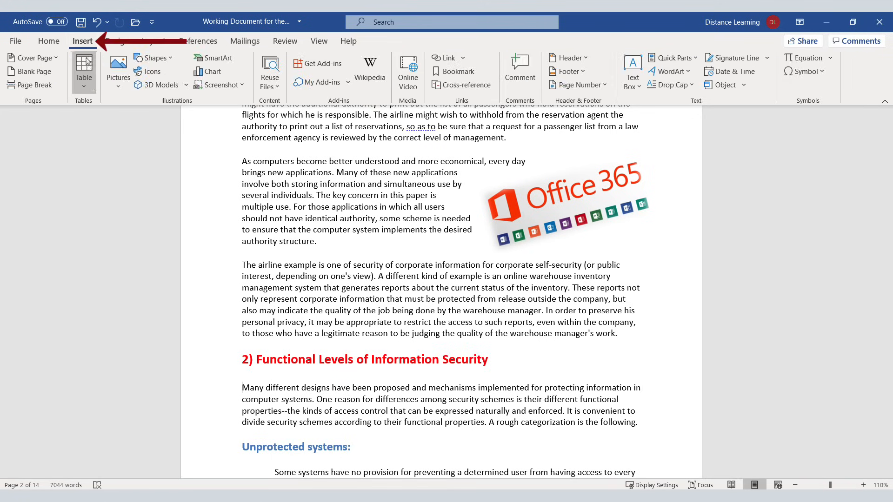
{"action": "left_click", "coordinate": [118, 88]}
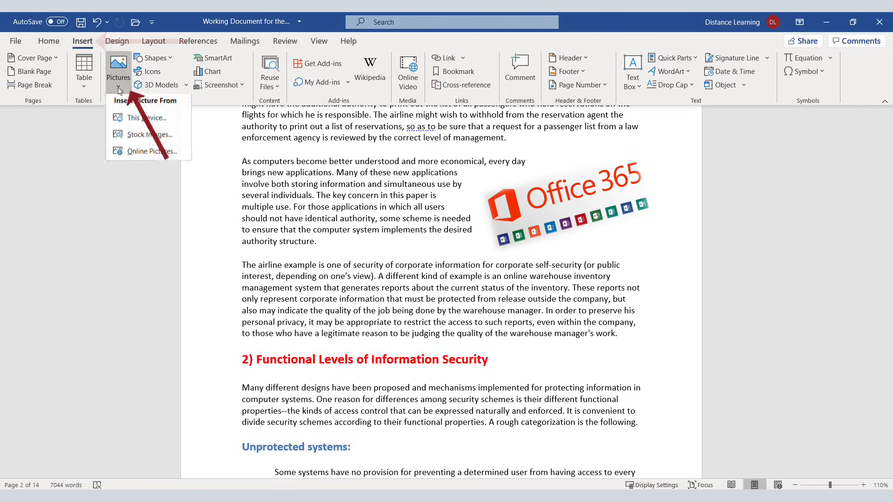
{"action": "left_click", "coordinate": [140, 134]}
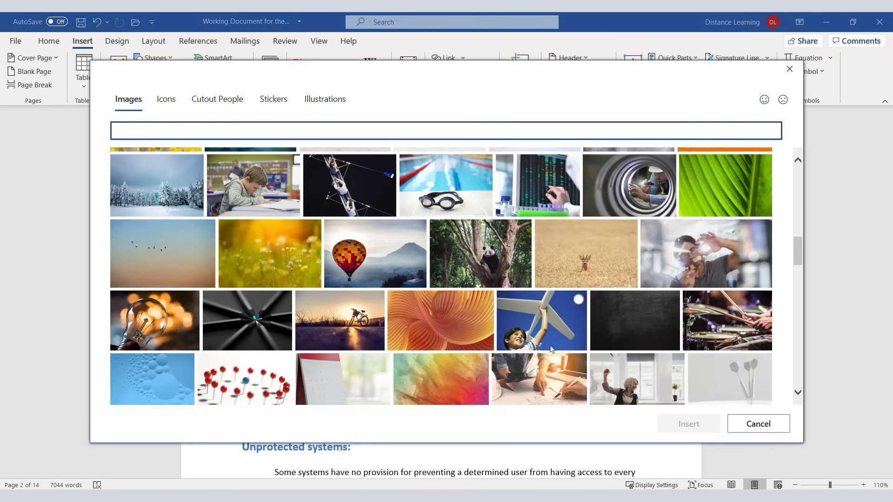
{"action": "scroll", "coordinate": [532, 338], "scroll_direction": "down", "scroll_amount": 5}
{"action": "scroll", "coordinate": [532, 338], "scroll_direction": "down", "scroll_amount": 6}
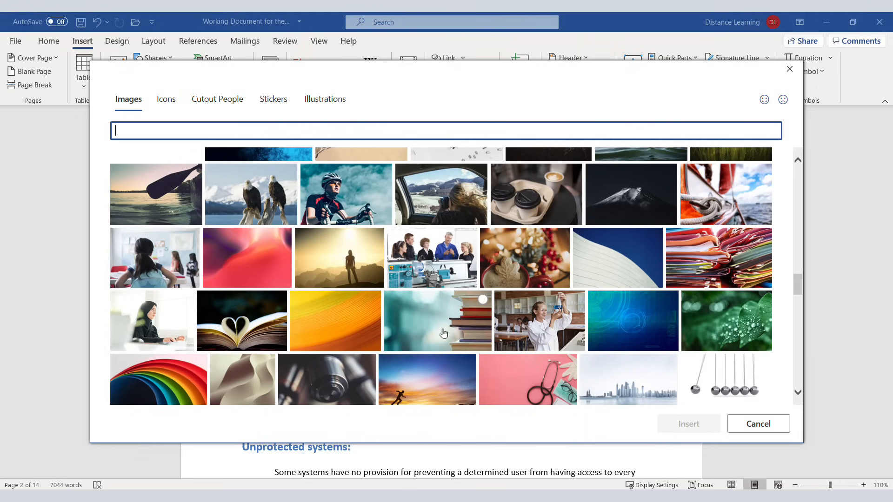
{"action": "left_click", "coordinate": [443, 333]}
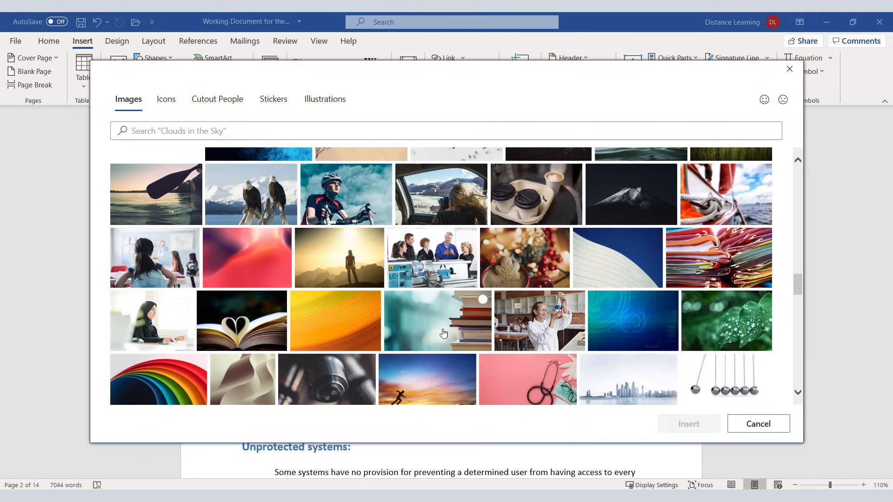
{"action": "left_click", "coordinate": [683, 429]}
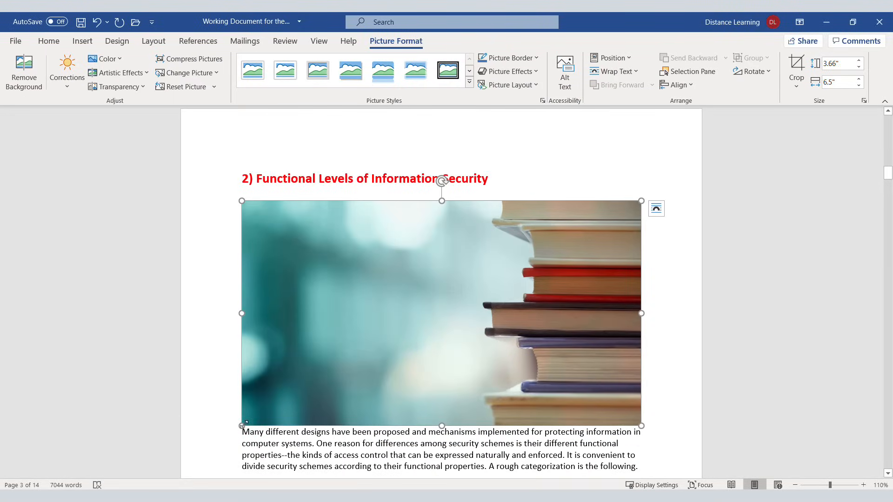
Shrink the books picture to about 1.93" by 3.43", wrap text around it and place it in the paragraph beginning "The airline example"
{"action": "left_click_drag", "start_coordinate": [641, 425], "coordinate": [435, 320]}
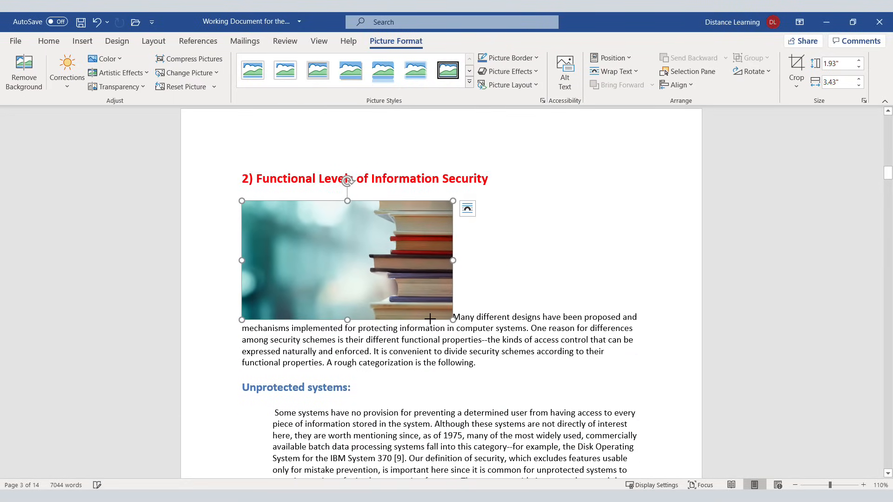
{"action": "left_click", "coordinate": [638, 72]}
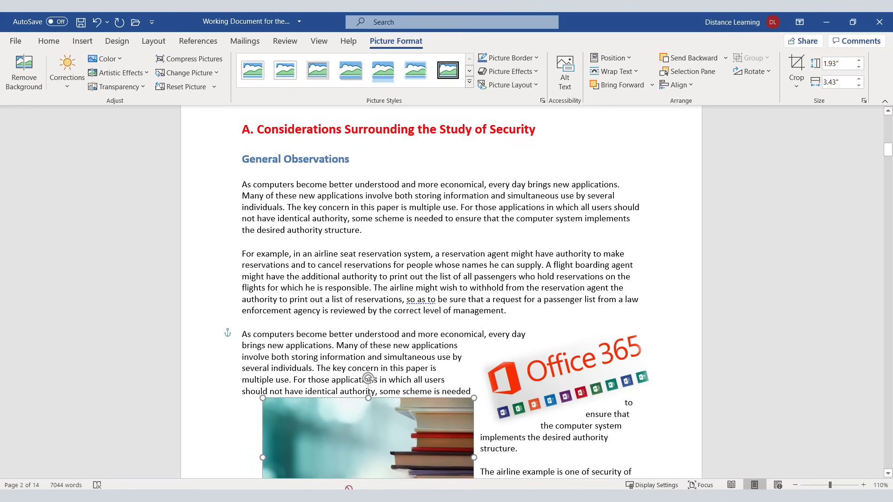
{"action": "left_click_drag", "start_coordinate": [349, 488], "coordinate": [349, 488]}
{"action": "scroll", "coordinate": [420, 357], "scroll_direction": "down", "scroll_amount": 2}
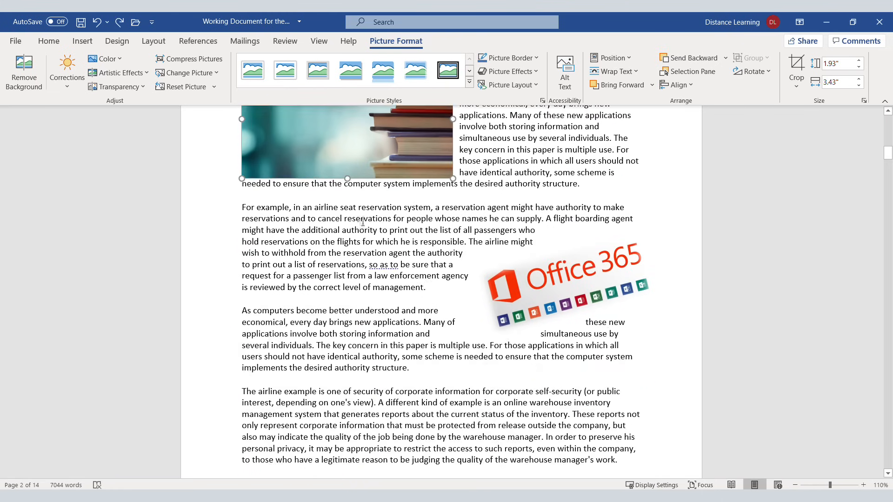
{"action": "left_click_drag", "start_coordinate": [363, 165], "coordinate": [383, 465]}
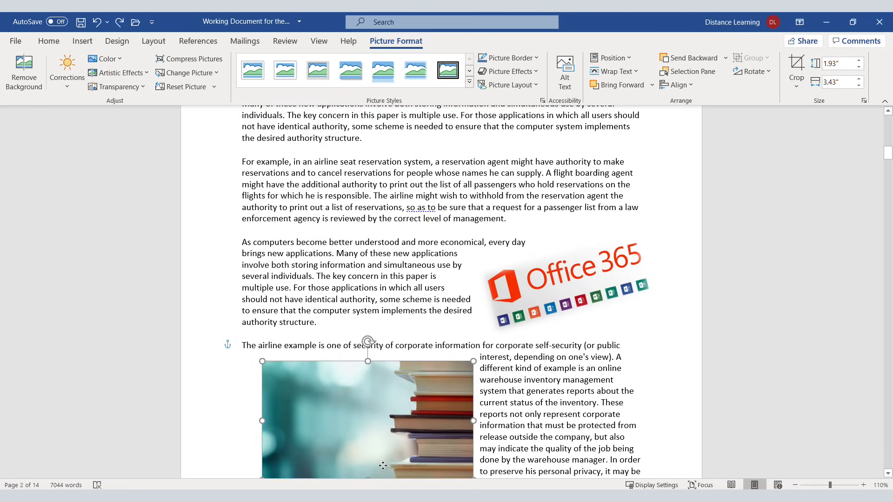
Search online pictures for "office 365", insert the red-orange Office logo before the "Many different designs" paragraph and make it smaller
{"action": "scroll", "coordinate": [592, 452], "scroll_direction": "down", "scroll_amount": 4}
{"action": "left_click", "coordinate": [531, 359]}
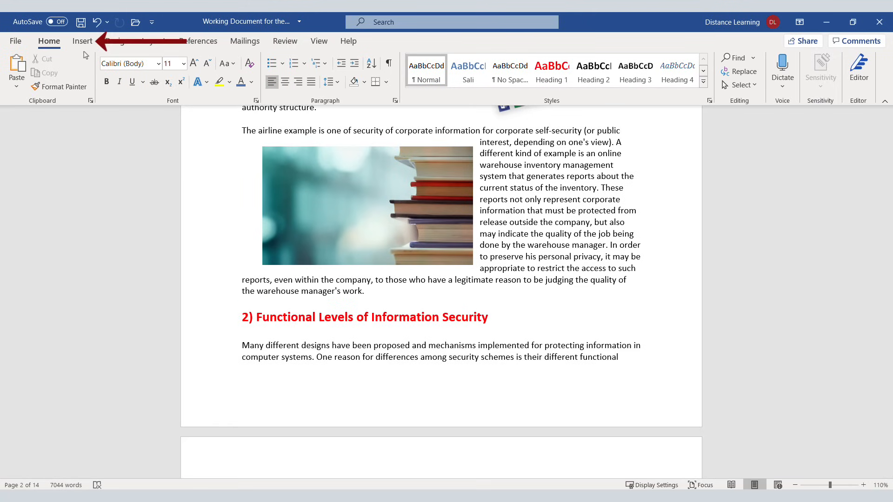
{"action": "left_click", "coordinate": [82, 41]}
{"action": "left_click", "coordinate": [118, 70]}
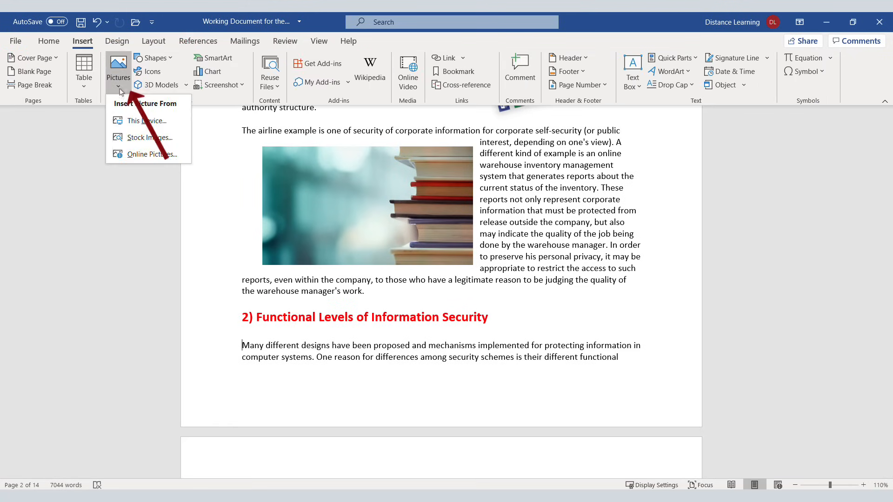
{"action": "left_click", "coordinate": [137, 154]}
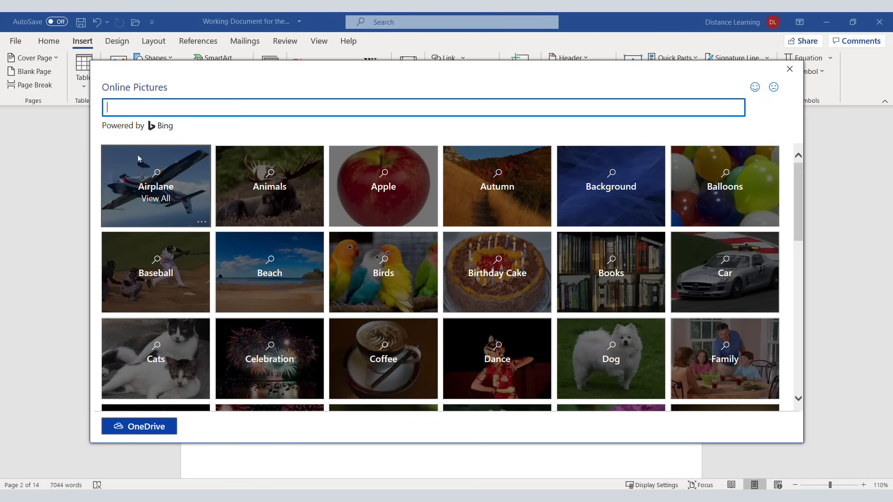
{"action": "type", "text": "office 365"}
{"action": "key", "text": "Return"}
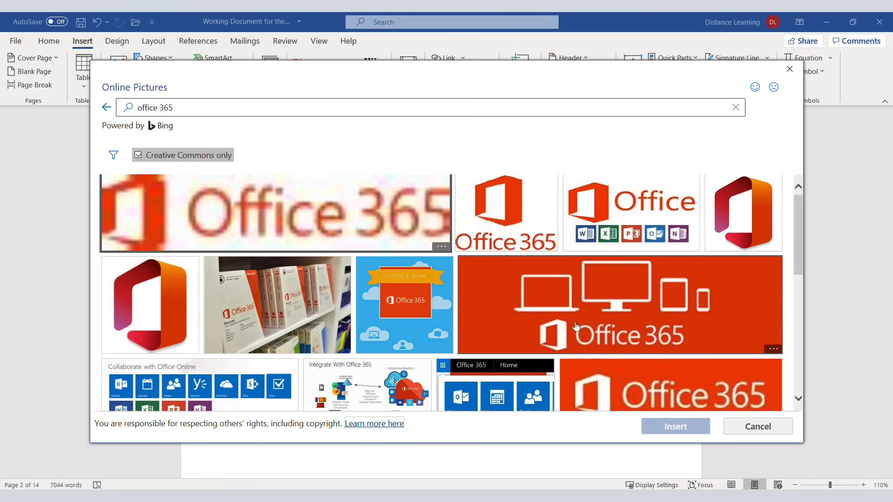
{"action": "left_click", "coordinate": [150, 305]}
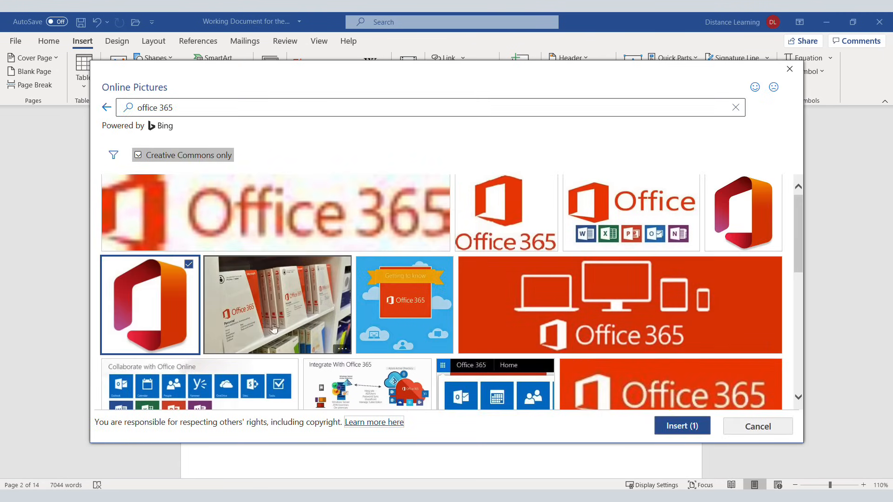
{"action": "left_click", "coordinate": [682, 426]}
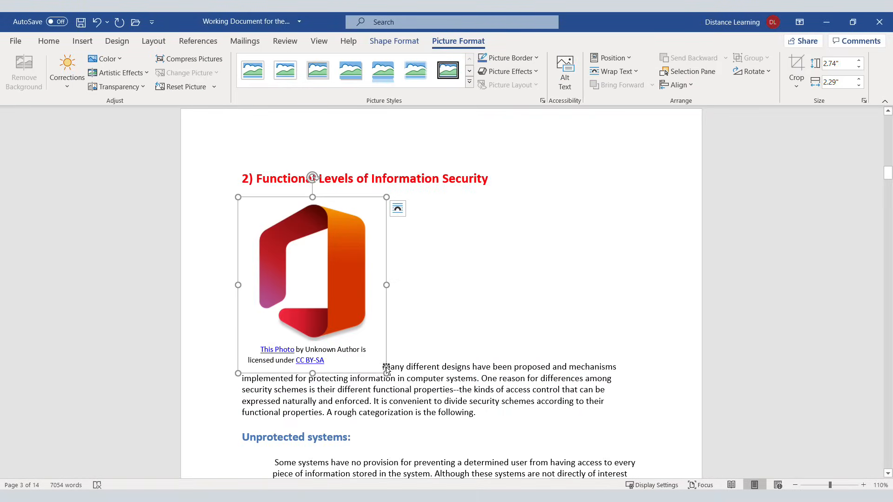
{"action": "left_click_drag", "start_coordinate": [386, 373], "coordinate": [351, 315]}
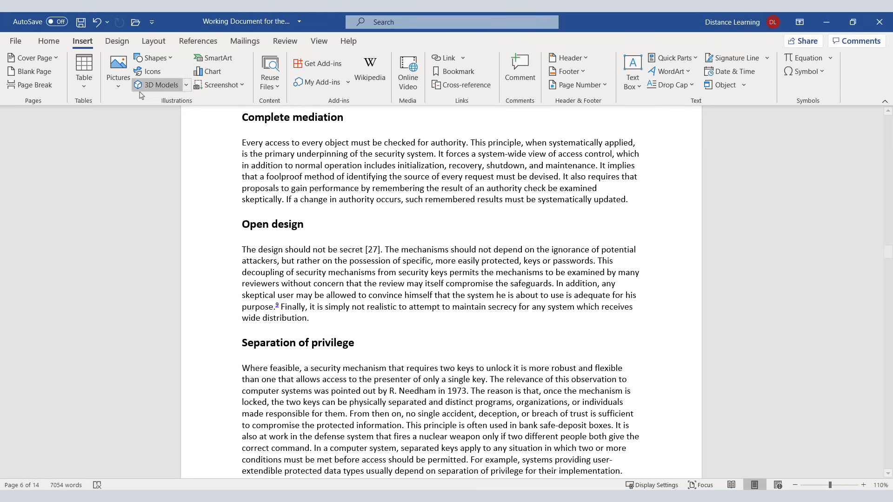
Look through the document's section headings around "Design Principles" and "Complete mediation" for places to add icons
{"action": "scroll", "coordinate": [384, 262], "scroll_direction": "up", "scroll_amount": 10}
{"action": "scroll", "coordinate": [384, 262], "scroll_direction": "up", "scroll_amount": 15}
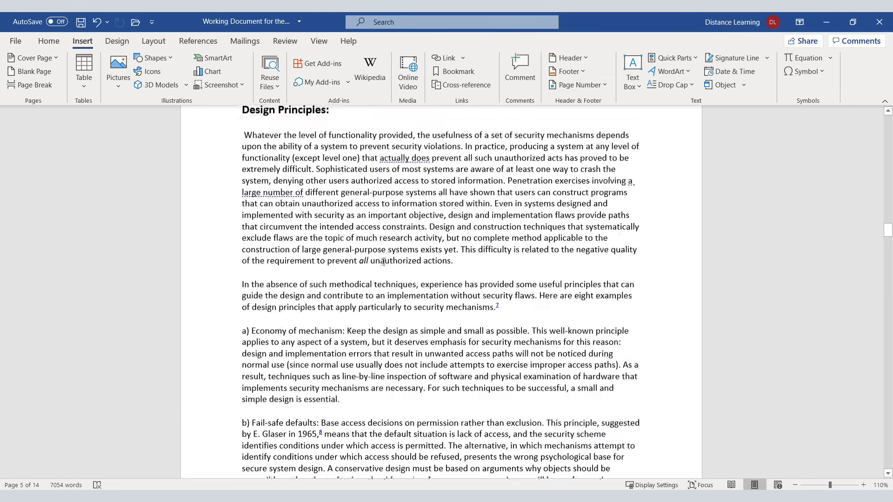
{"action": "scroll", "coordinate": [384, 262], "scroll_direction": "up", "scroll_amount": 12}
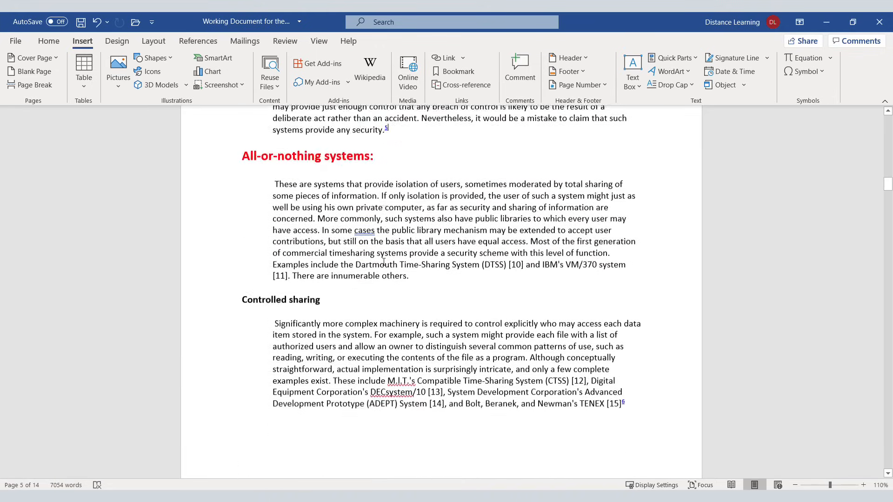
{"action": "scroll", "coordinate": [385, 262], "scroll_direction": "down", "scroll_amount": 17}
{"action": "scroll", "coordinate": [282, 292], "scroll_direction": "down", "scroll_amount": 20}
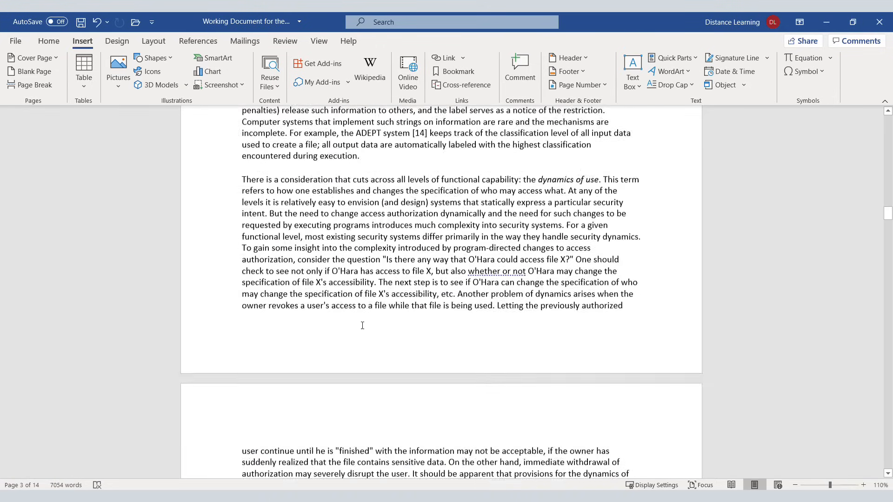
{"action": "scroll", "coordinate": [310, 336], "scroll_direction": "up", "scroll_amount": 3}
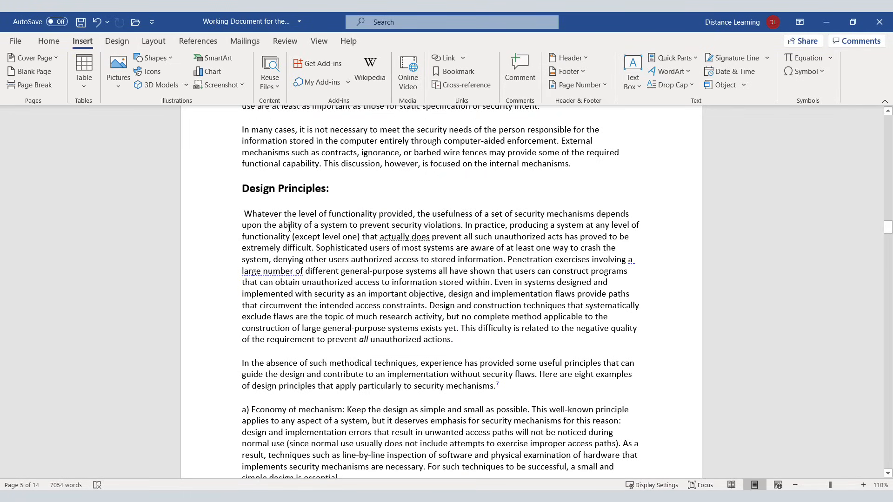
{"action": "scroll", "coordinate": [304, 259], "scroll_direction": "down", "scroll_amount": 20}
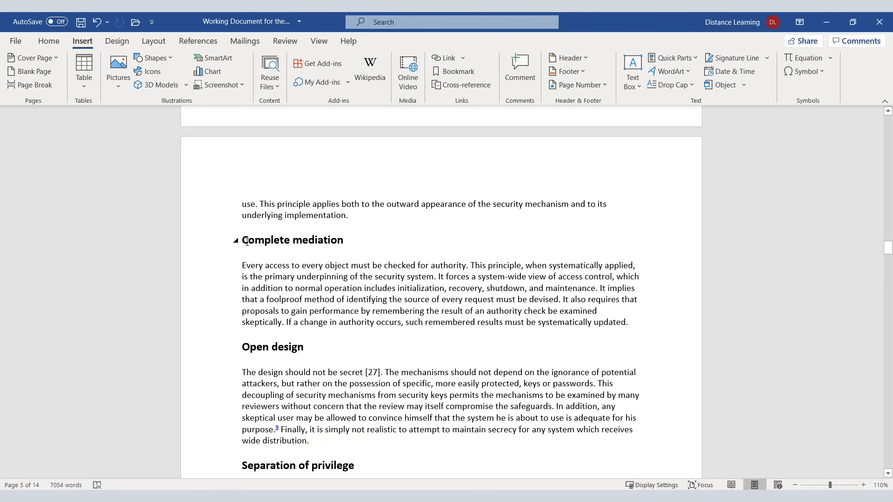
Browse the stock collections of icons, illustrations, stickers and cutout people
{"action": "left_click", "coordinate": [151, 73]}
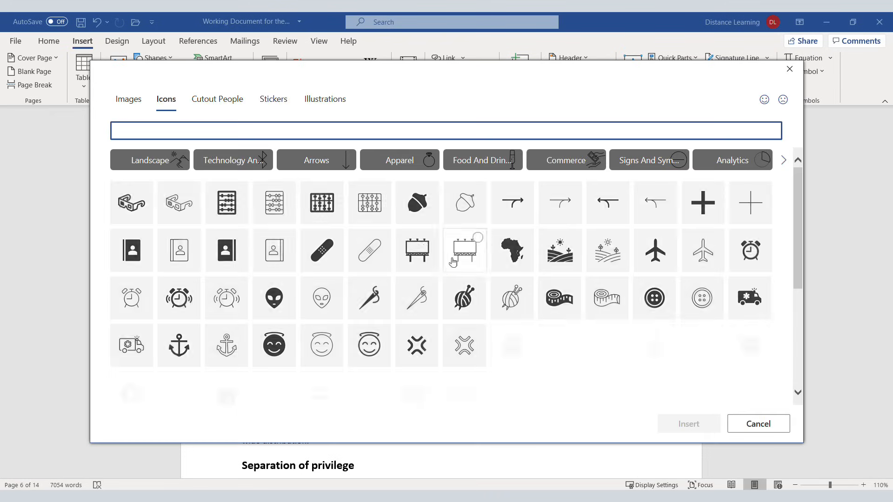
{"action": "left_click", "coordinate": [228, 162]}
{"action": "left_click", "coordinate": [325, 99]}
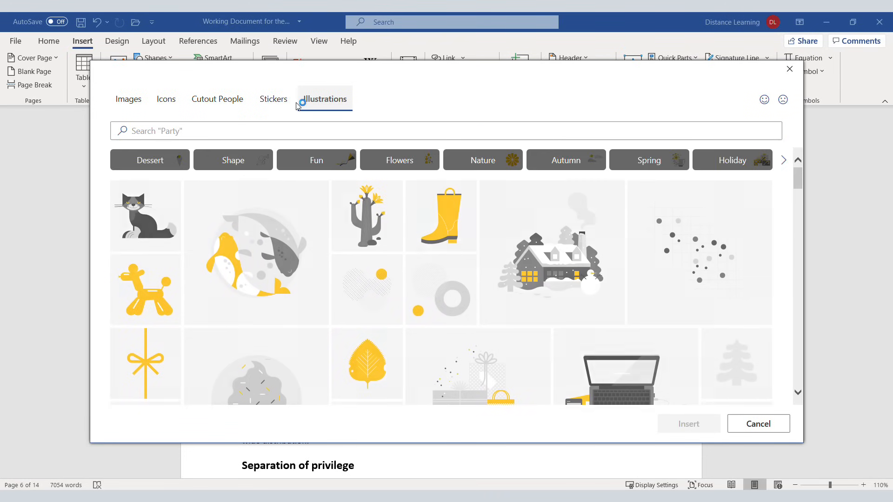
{"action": "left_click", "coordinate": [268, 103]}
{"action": "left_click", "coordinate": [227, 106]}
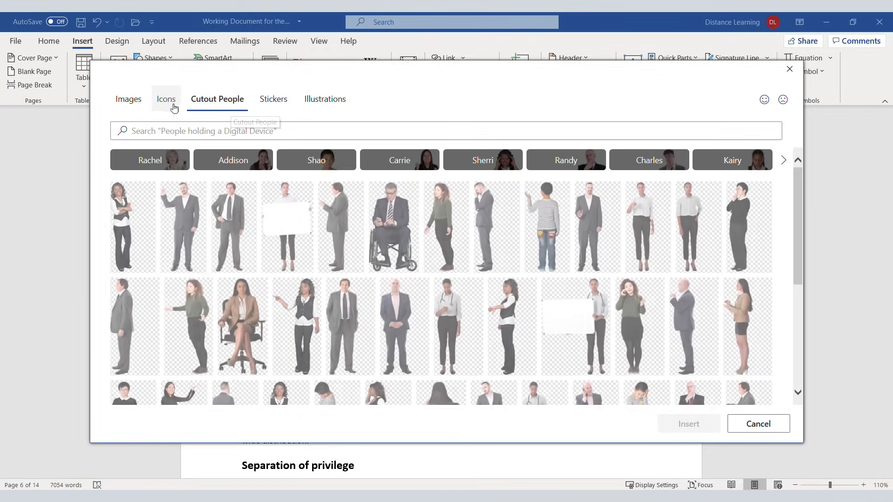
Insert the solid linked-cubes icon from the Technology And Electronics category of stock icons
{"action": "left_click", "coordinate": [172, 109]}
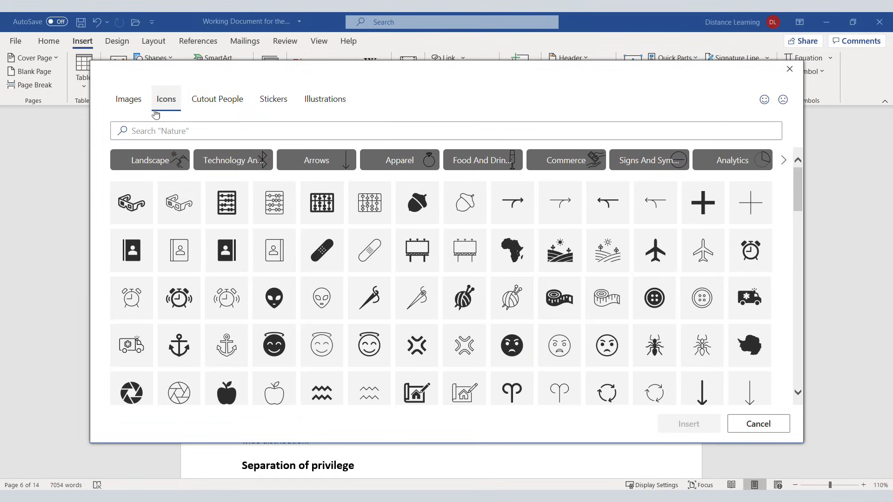
{"action": "left_click", "coordinate": [230, 160]}
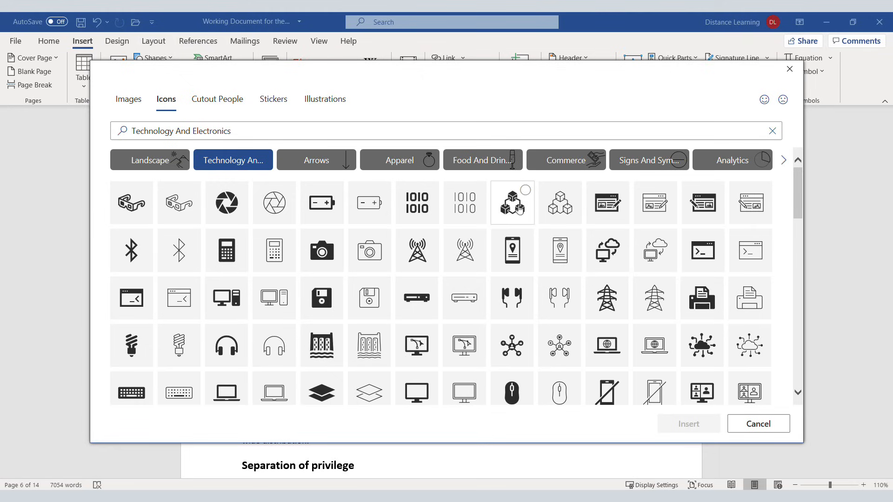
{"action": "left_click", "coordinate": [520, 210]}
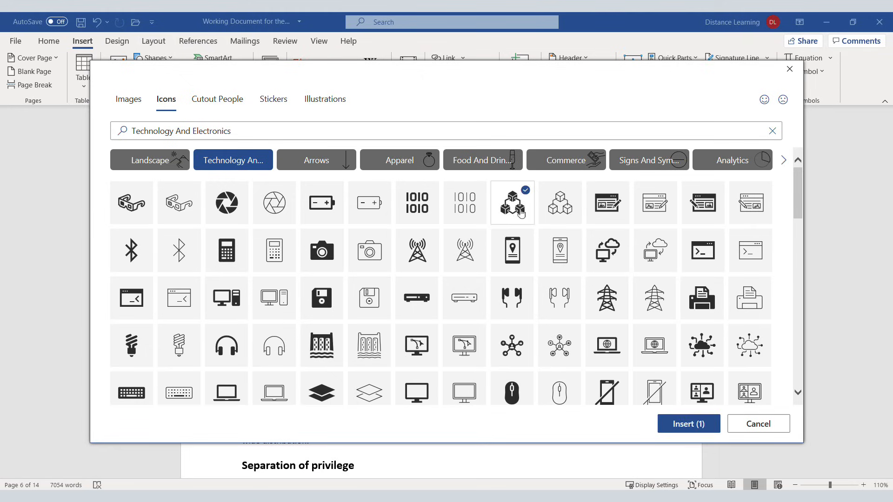
{"action": "left_click", "coordinate": [673, 426]}
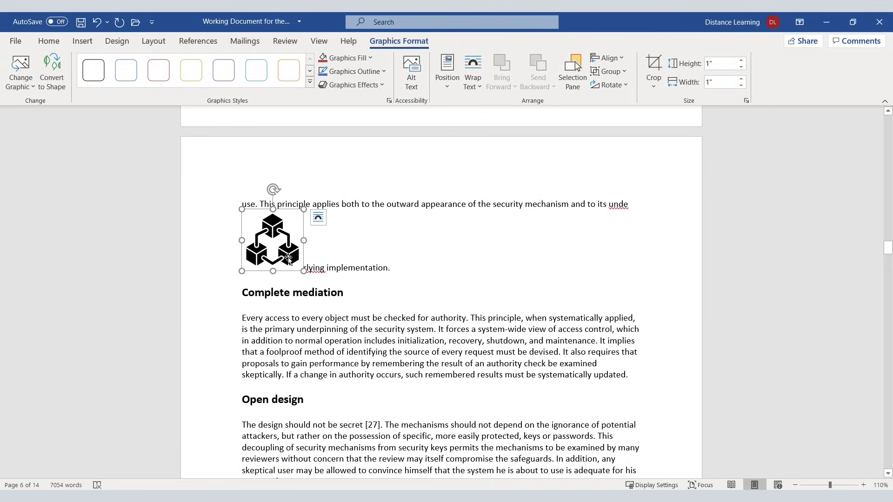
Move the linked-cubes icon in front of the "Complete mediation" heading and shrink it to roughly the heading's height
{"action": "left_click_drag", "start_coordinate": [286, 252], "coordinate": [247, 293]}
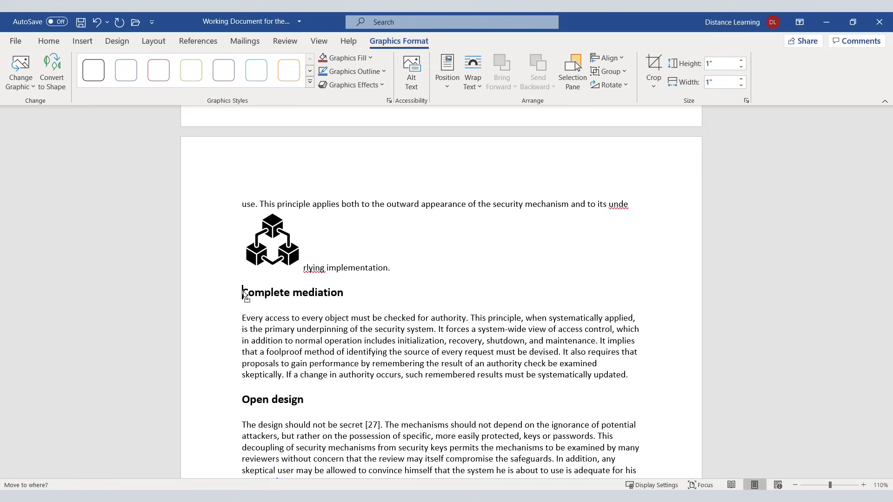
{"action": "left_click_drag", "start_coordinate": [244, 295], "coordinate": [244, 294]}
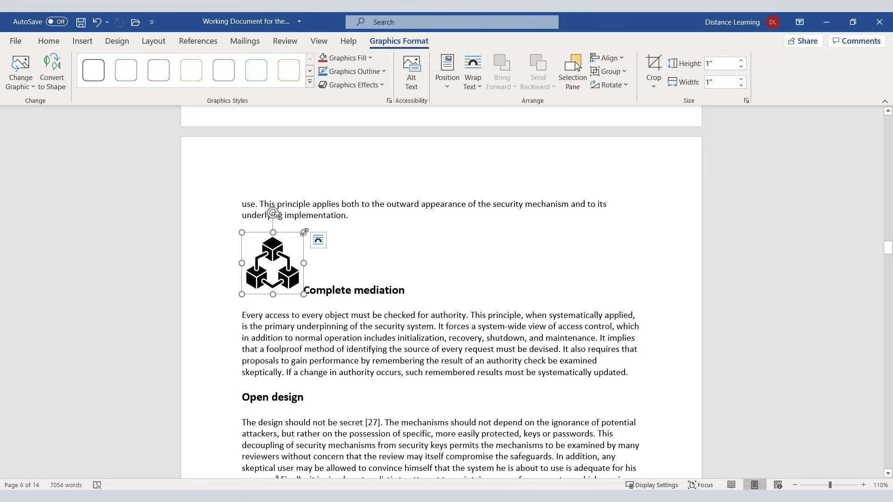
{"action": "left_click_drag", "start_coordinate": [304, 231], "coordinate": [234, 274]}
{"action": "left_click", "coordinate": [264, 250]}
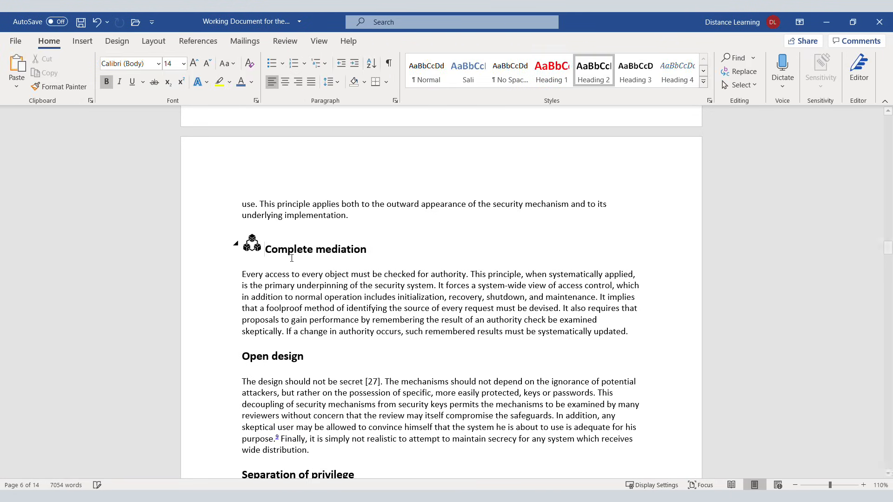
Insert the solid billboard icon from the stock icons in front of the "Open design" heading
{"action": "left_click", "coordinate": [82, 40]}
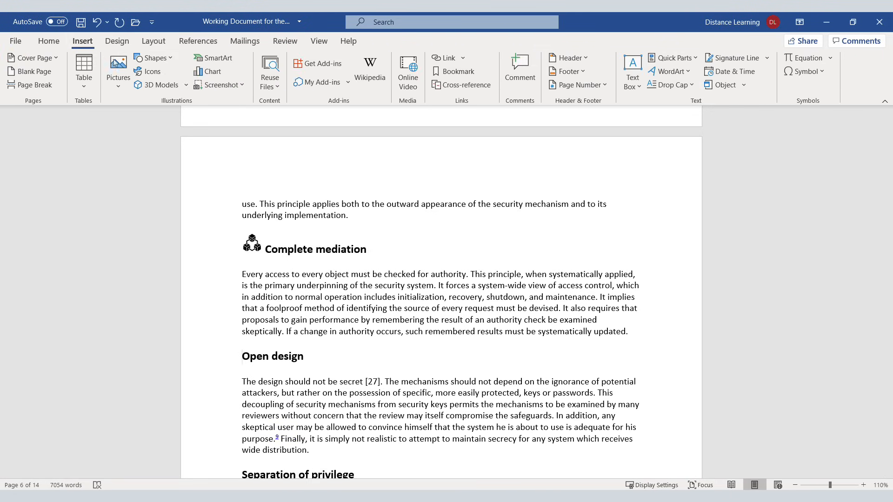
{"action": "left_click", "coordinate": [149, 72]}
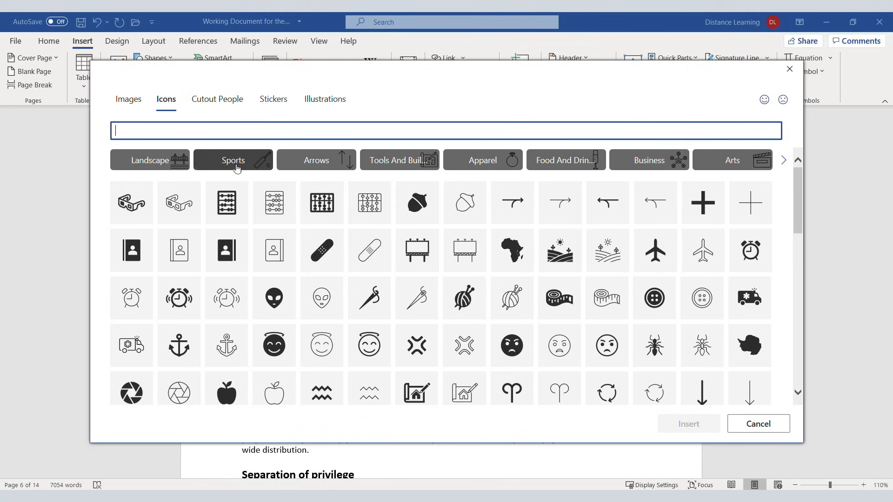
{"action": "left_click", "coordinate": [421, 248]}
{"action": "left_click", "coordinate": [692, 429]}
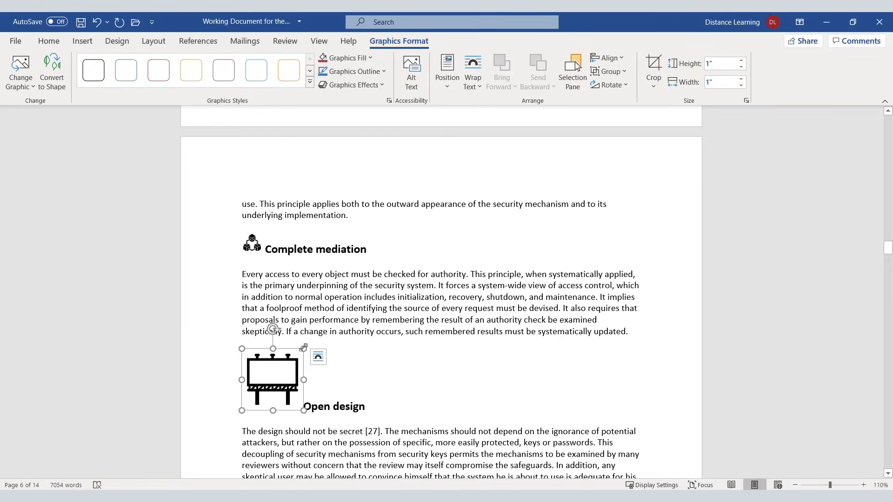
Shrink the billboard icon in front of the "Open design" heading to about 0.33 inch square
{"action": "left_click_drag", "start_coordinate": [303, 347], "coordinate": [266, 387]}
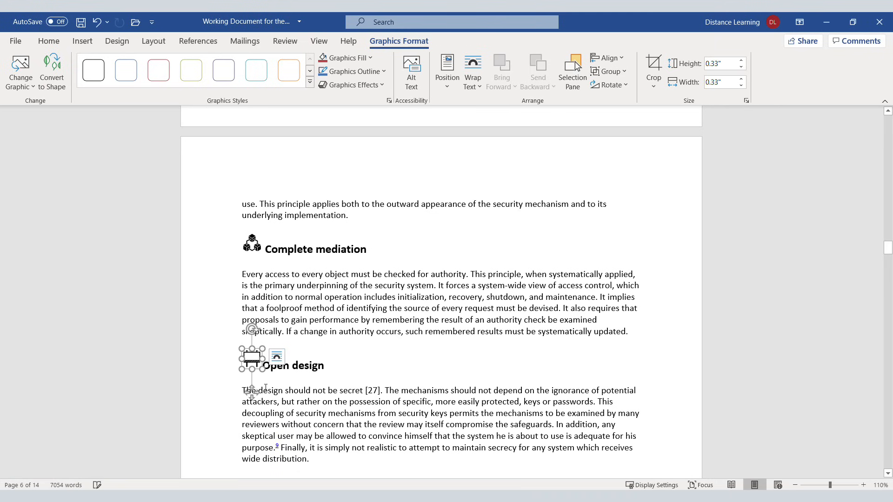
{"action": "left_click", "coordinate": [299, 364]}
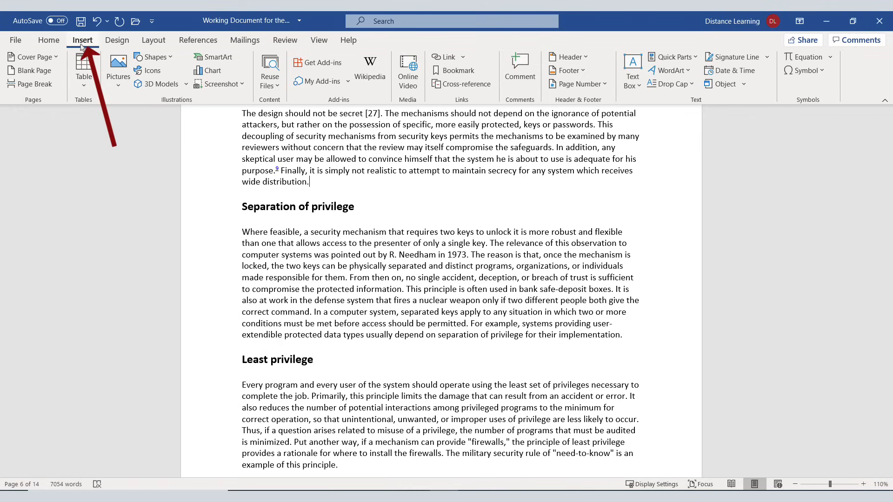
Insert the cut-open human heart model from the All Animated Models category of the online 3D models
{"action": "left_click", "coordinate": [157, 85]}
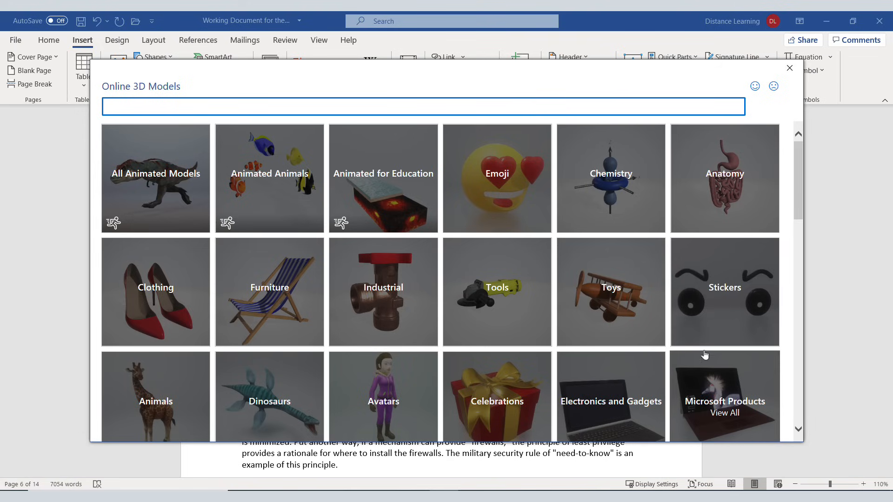
{"action": "scroll", "coordinate": [698, 354], "scroll_direction": "down", "scroll_amount": 2}
{"action": "scroll", "coordinate": [235, 315], "scroll_direction": "up", "scroll_amount": 2}
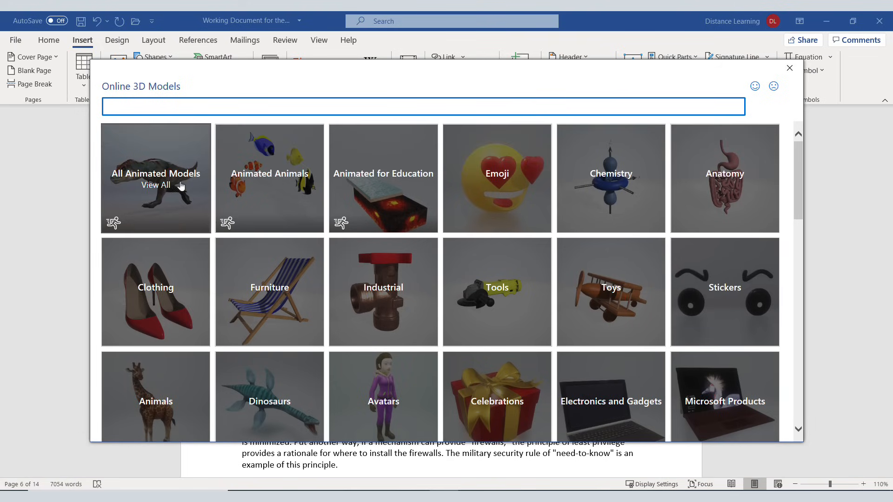
{"action": "left_click", "coordinate": [153, 179]}
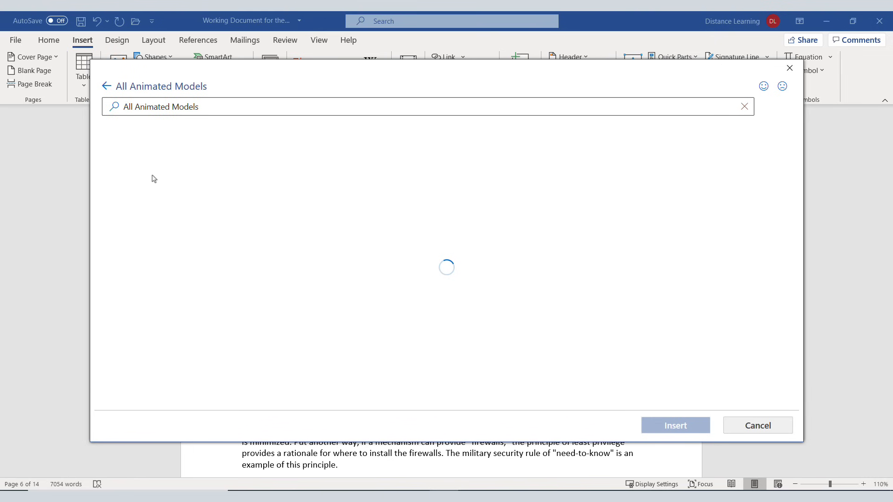
{"action": "scroll", "coordinate": [358, 282], "scroll_direction": "down", "scroll_amount": 10}
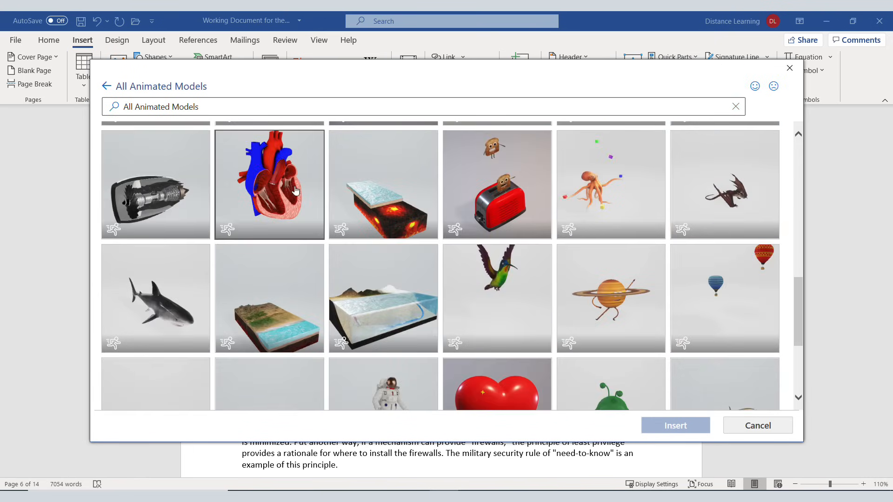
{"action": "left_click", "coordinate": [293, 199]}
{"action": "left_click", "coordinate": [679, 425]}
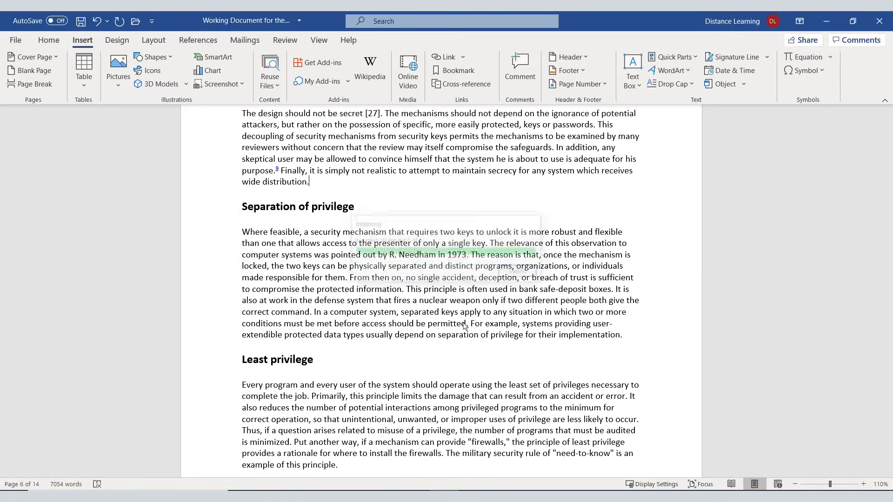
Add three empty lines after the paragraph under "Open design" to make room above "Separation of privilege"
{"action": "left_click", "coordinate": [389, 185]}
{"action": "key", "text": "Return"}
{"action": "key", "text": "Return"}
{"action": "key", "text": "Return"}
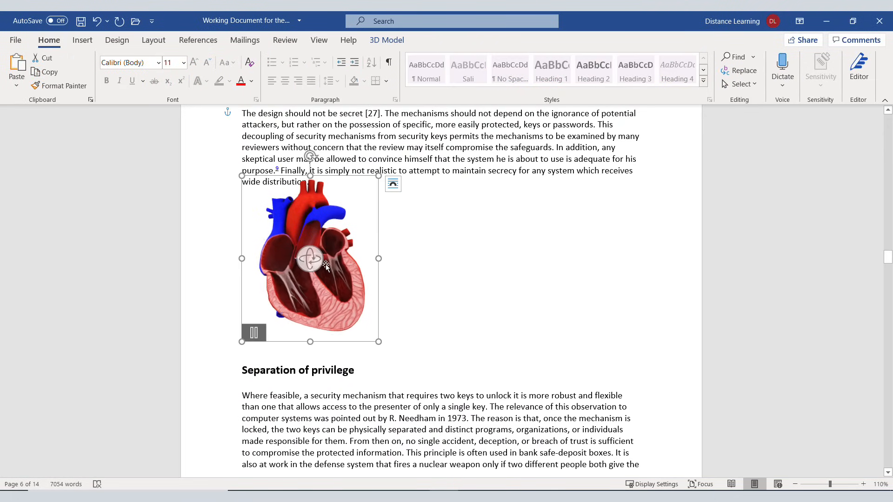
Rotate the 3D heart model around to its outer sides and back to the cut-open view
{"action": "left_click_drag", "start_coordinate": [320, 261], "coordinate": [214, 263]}
{"action": "left_click_drag", "start_coordinate": [295, 260], "coordinate": [243, 255]}
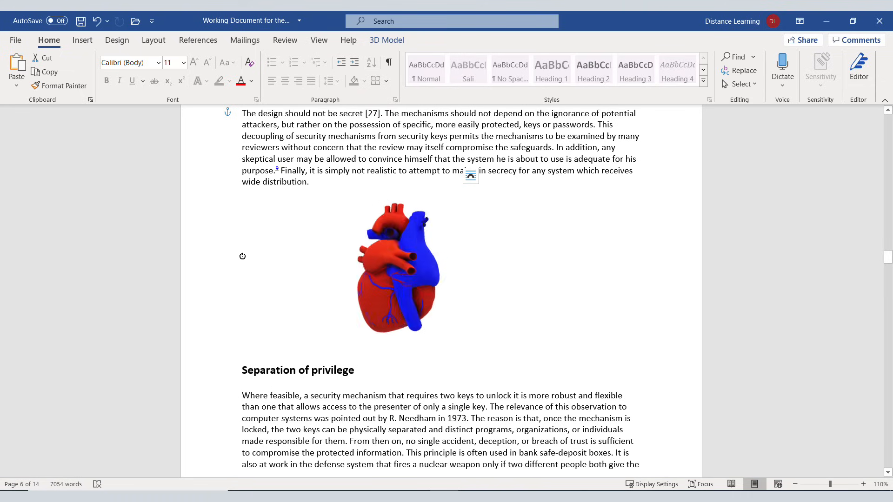
{"action": "left_click_drag", "start_coordinate": [320, 269], "coordinate": [449, 256]}
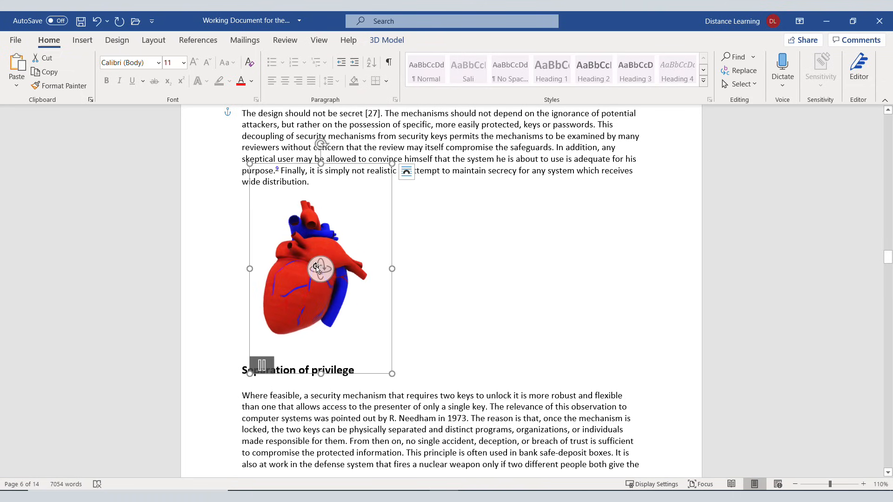
{"action": "left_click_drag", "start_coordinate": [317, 268], "coordinate": [457, 279]}
{"action": "left_click", "coordinate": [462, 292]}
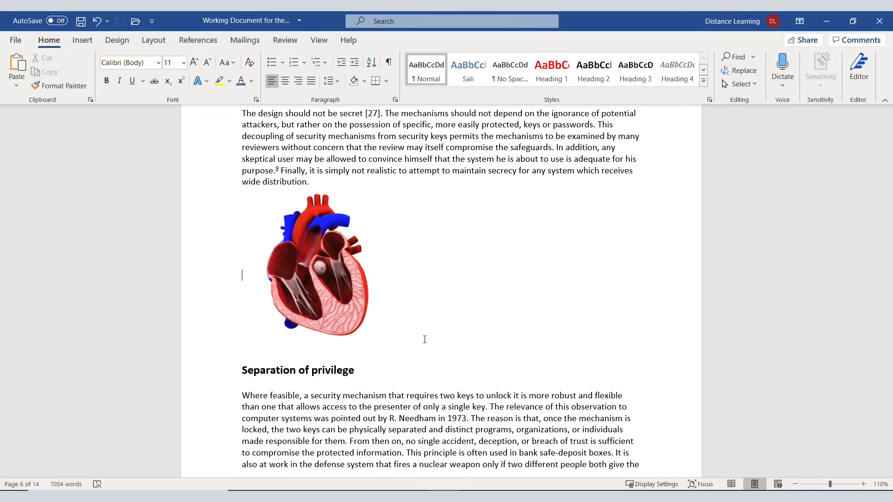
Make the paragraph under "Open design" wrap tightly around the outline of the 3D heart model
{"action": "left_click", "coordinate": [372, 336]}
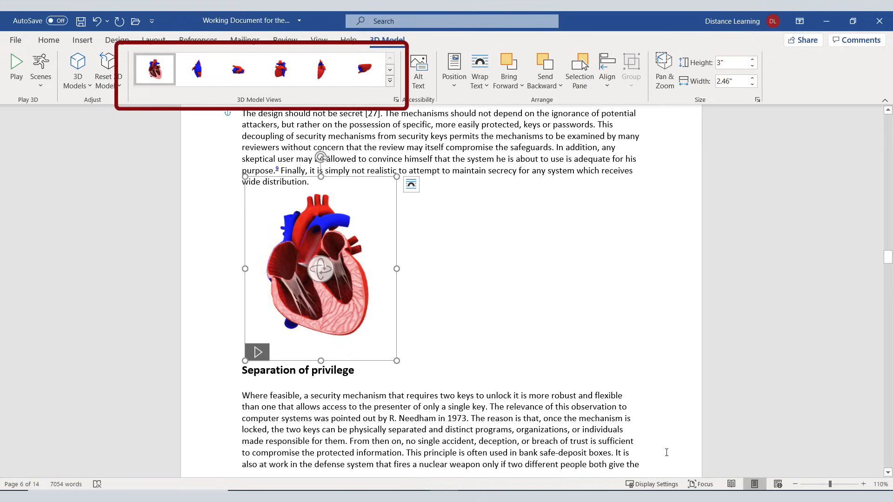
{"action": "left_click", "coordinate": [487, 89]}
{"action": "left_click", "coordinate": [512, 170]}
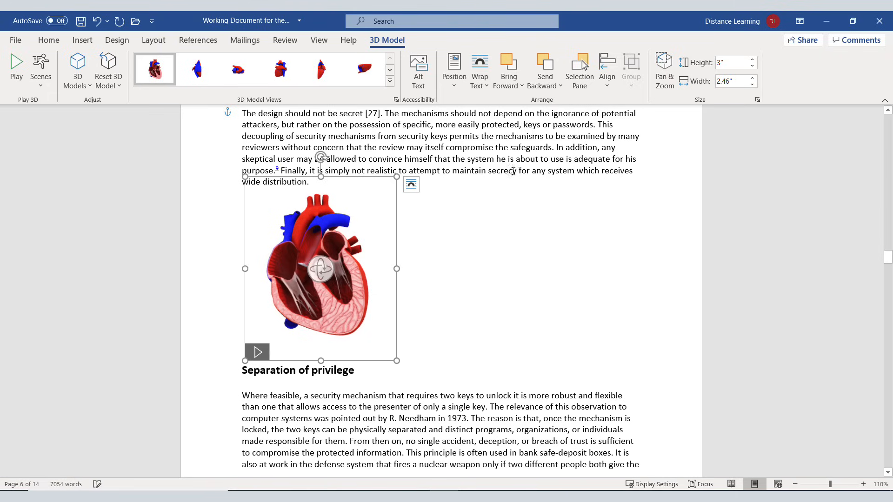
{"action": "left_click", "coordinate": [442, 277]}
{"action": "left_click", "coordinate": [368, 273]}
{"action": "left_click", "coordinate": [487, 93]}
{"action": "left_click", "coordinate": [500, 122]}
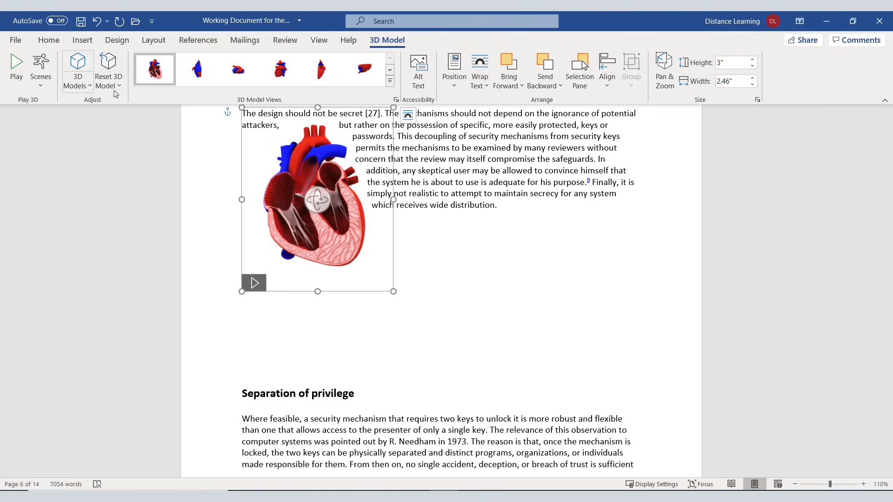
{"action": "left_click", "coordinate": [540, 256]}
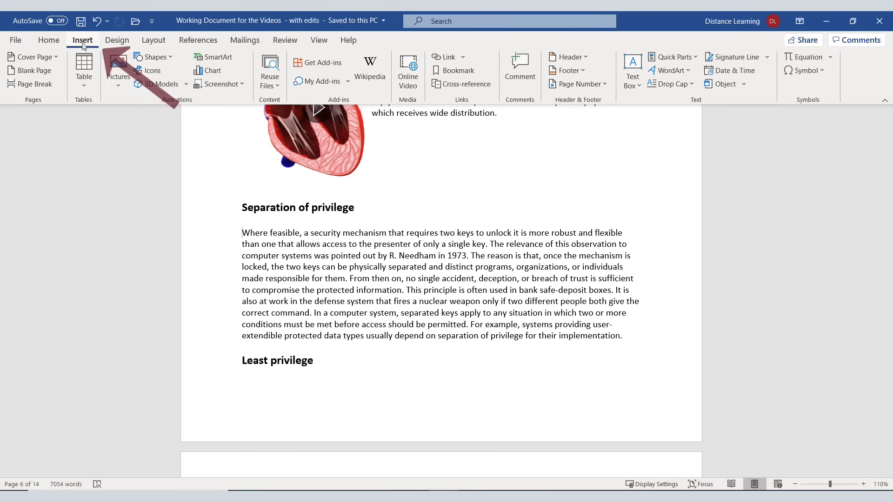
Draw a parallelogram about 2.14 inches wide and 1.31 inches high over the start of the "Separation of privilege" paragraph
{"action": "left_click", "coordinate": [155, 57]}
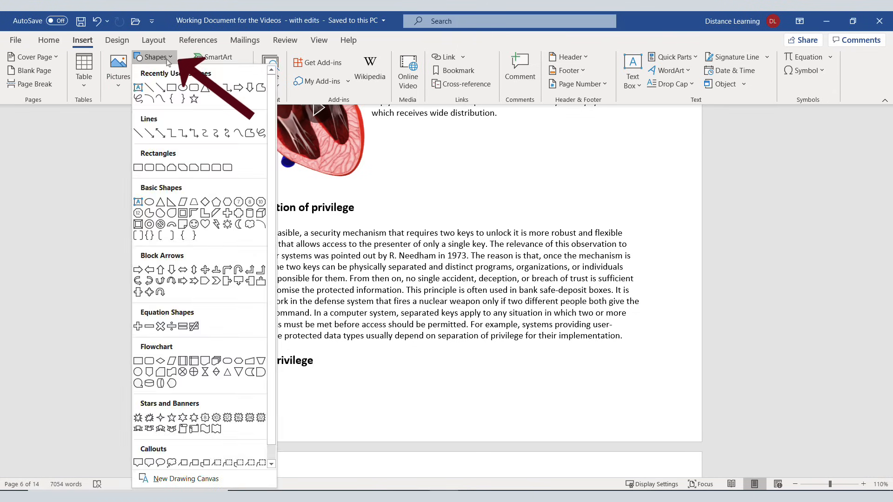
{"action": "left_click", "coordinate": [172, 202]}
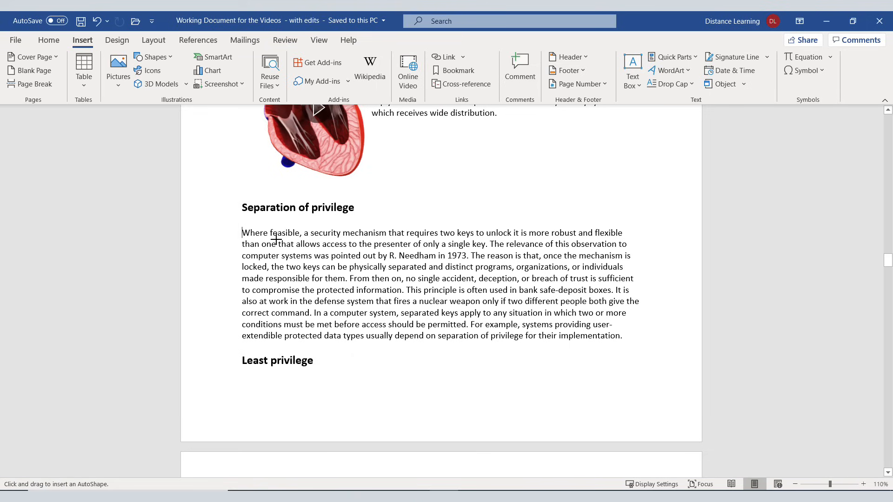
{"action": "left_click_drag", "start_coordinate": [244, 231], "coordinate": [376, 311]}
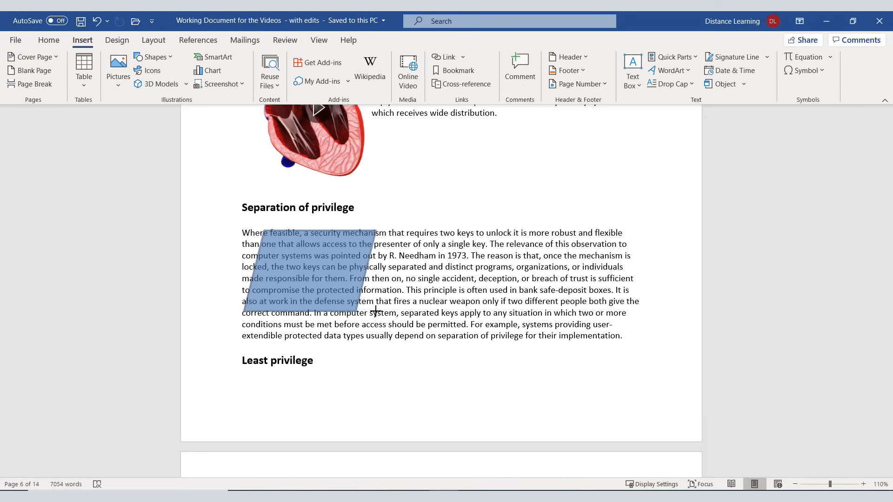
{"action": "left_click_drag", "start_coordinate": [375, 312], "coordinate": [375, 312]}
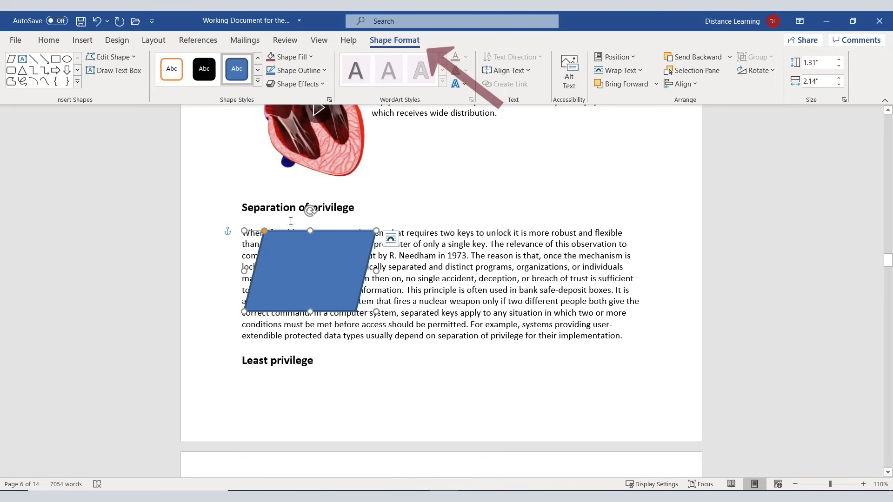
Try the white shape style with an orange outline on the parallelogram and look through the 3-D rotation effects
{"action": "left_click", "coordinate": [176, 77]}
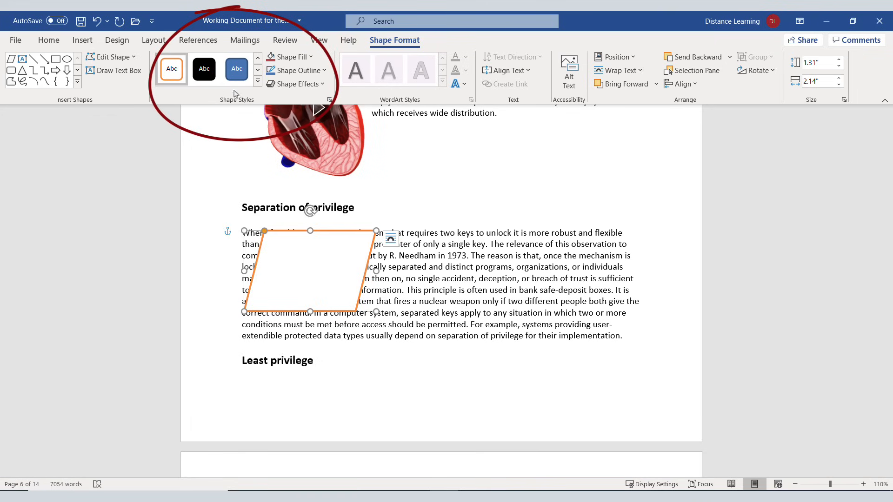
{"action": "left_click", "coordinate": [298, 84]}
{"action": "mouse_move", "coordinate": [316, 272]}
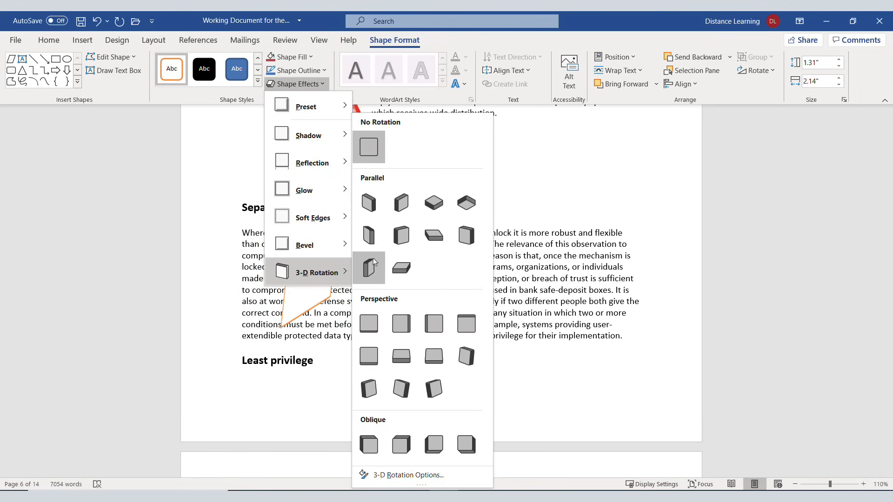
Apply the blue theme style with a white outline to the parallelogram and wrap the text tightly around it
{"action": "left_click", "coordinate": [258, 82]}
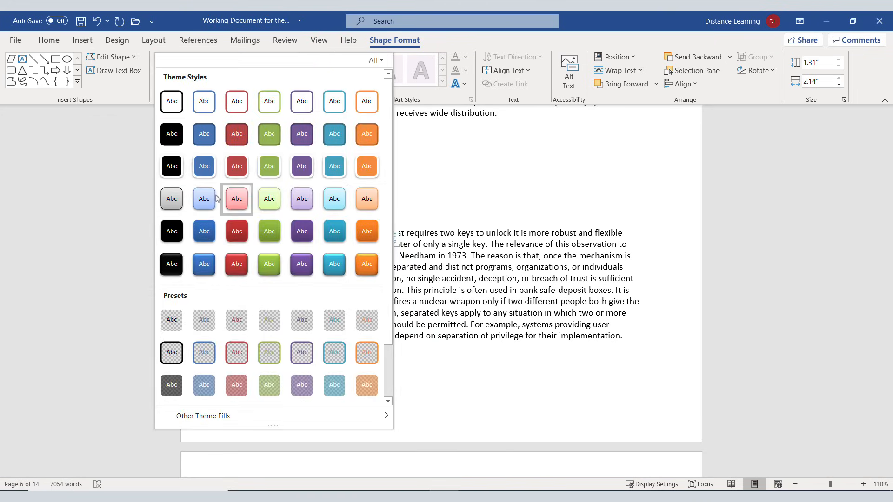
{"action": "left_click", "coordinate": [205, 168]}
{"action": "left_click", "coordinate": [619, 71]}
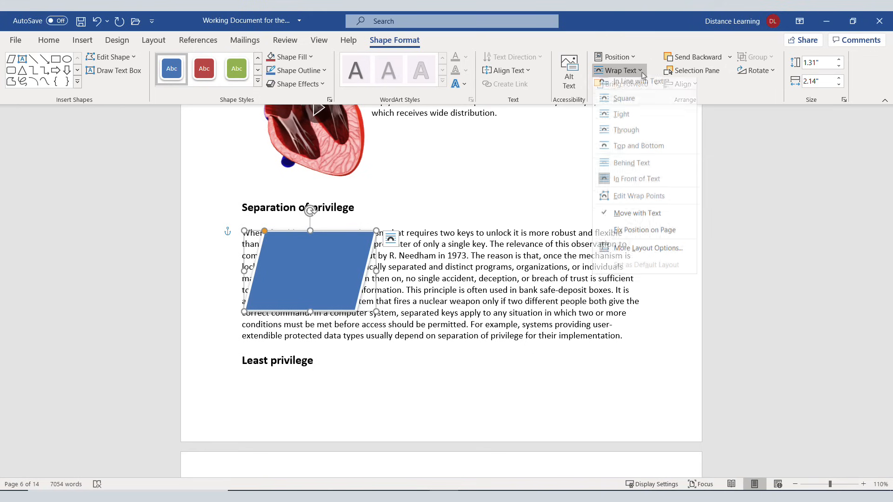
{"action": "left_click", "coordinate": [622, 120]}
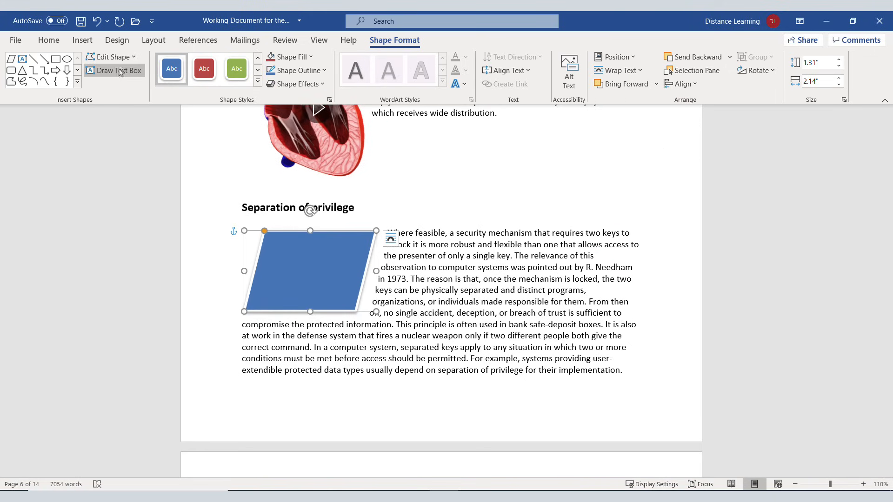
Change the blue parallelogram into a horizontal scroll shape
{"action": "left_click", "coordinate": [132, 58]}
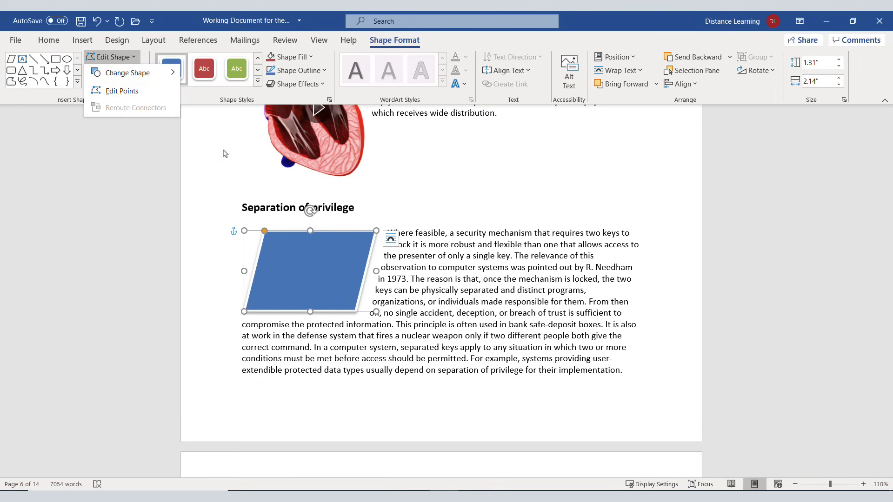
{"action": "mouse_move", "coordinate": [161, 81]}
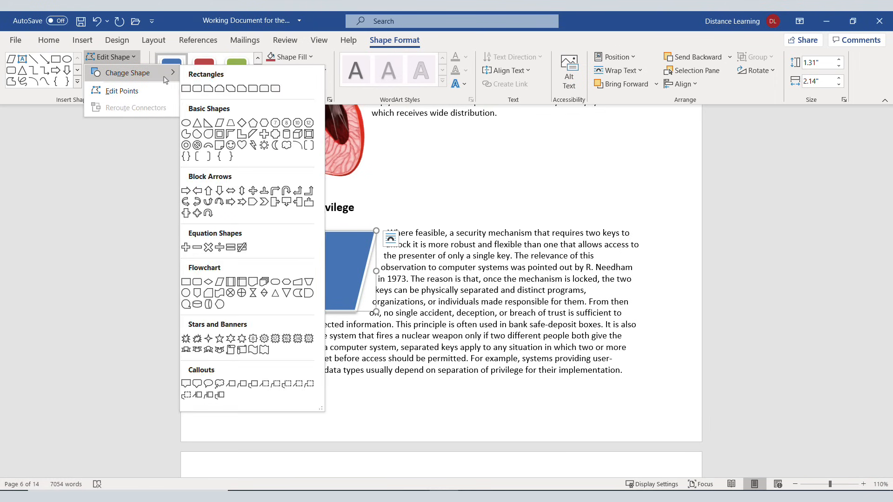
{"action": "left_click", "coordinate": [241, 350]}
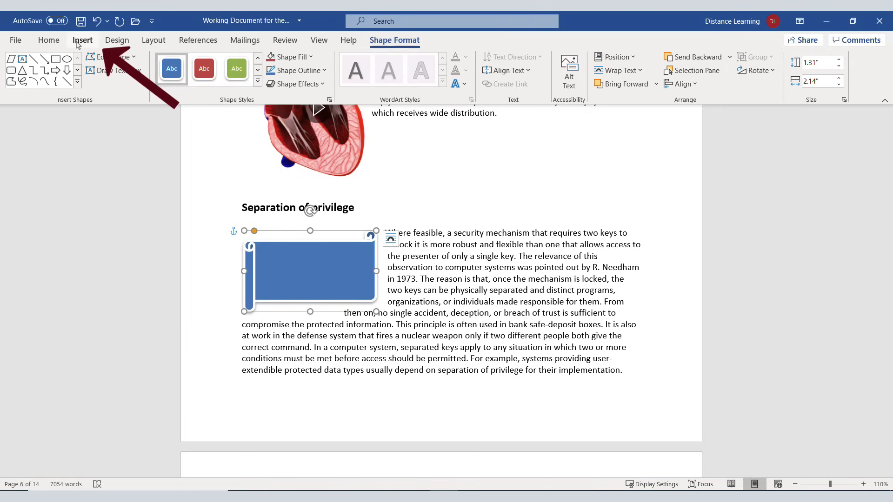
Draw a text box about 1.69 by 0.74 inches on the scroll shape, containing "This is my textbox on top of a shape object."
{"action": "left_click", "coordinate": [78, 43]}
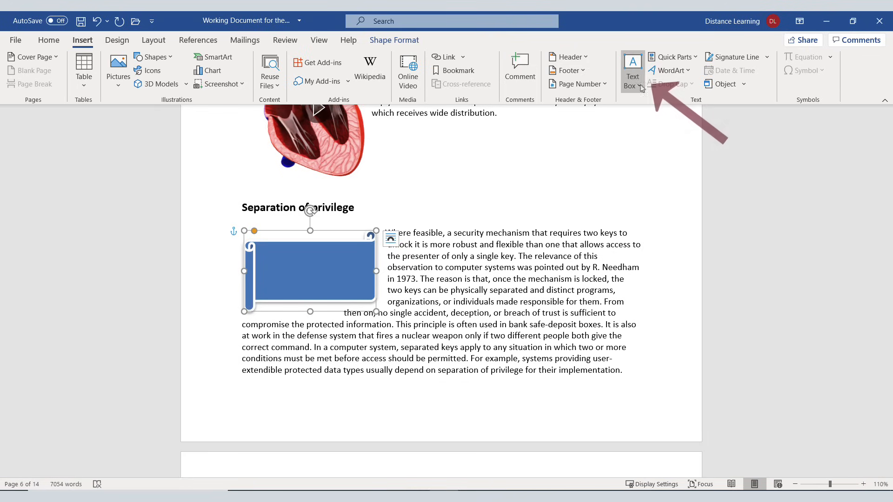
{"action": "left_click", "coordinate": [635, 68]}
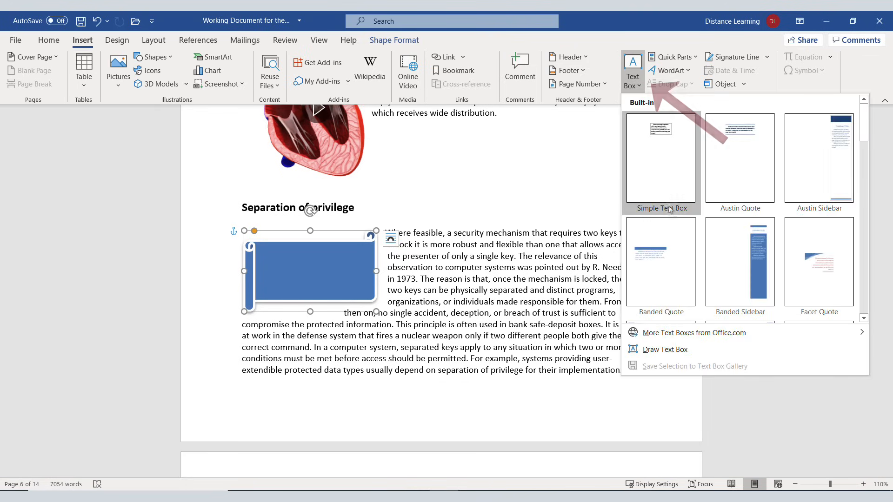
{"action": "left_click", "coordinate": [673, 355]}
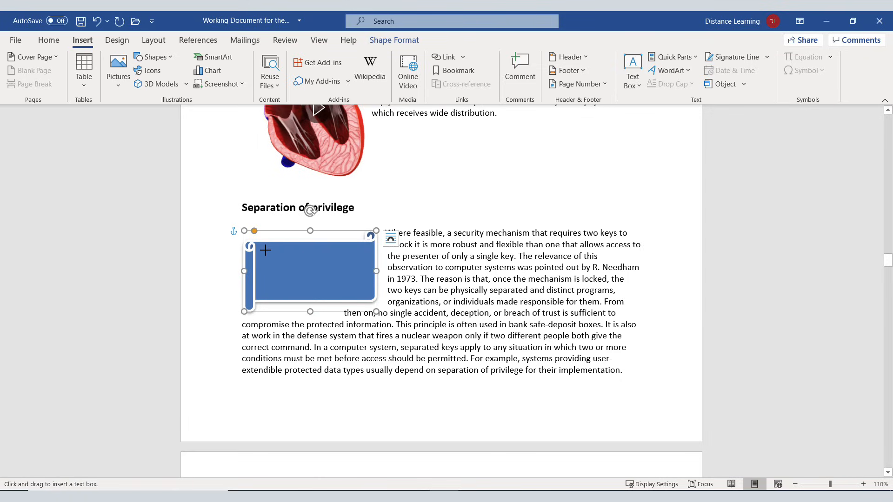
{"action": "left_click_drag", "start_coordinate": [260, 247], "coordinate": [364, 293]}
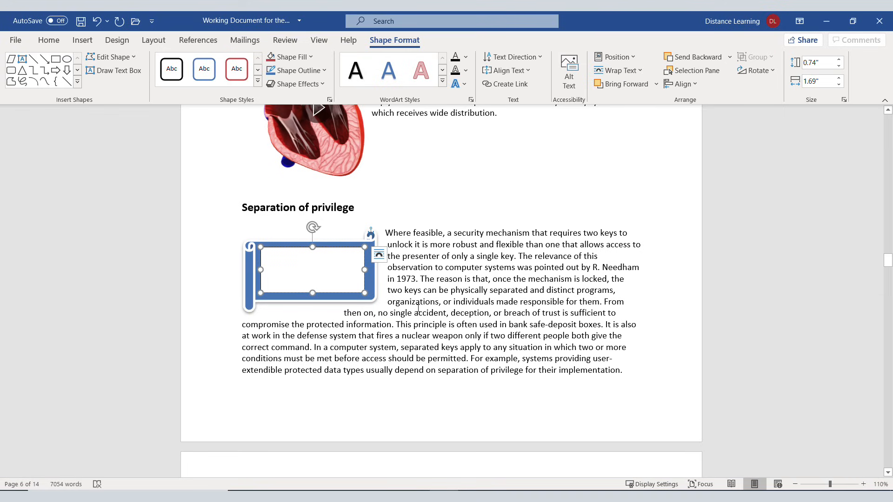
{"action": "type", "text": "This is my textbo"}
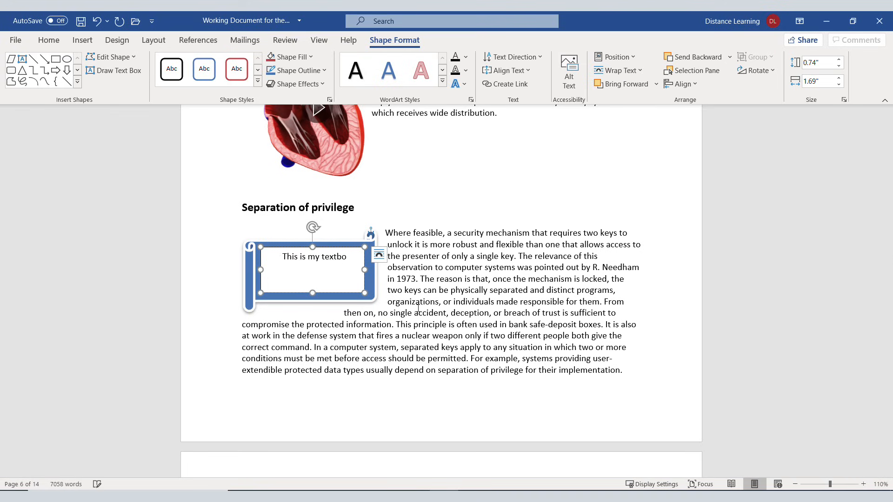
{"action": "type", "text": "x on top of a shape object."}
Make all the text in the text box bold and select the box itself
{"action": "key", "text": "ctrl+a"}
{"action": "left_click", "coordinate": [49, 40]}
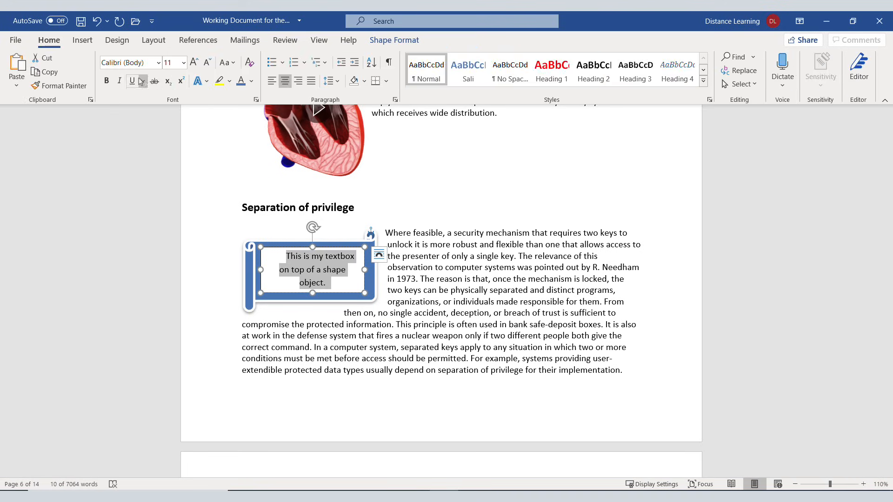
{"action": "left_click", "coordinate": [106, 81]}
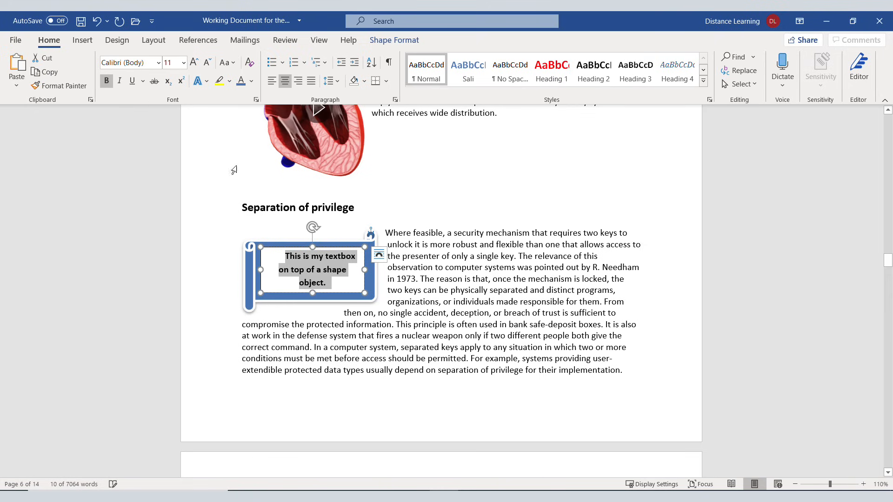
{"action": "left_click", "coordinate": [344, 292]}
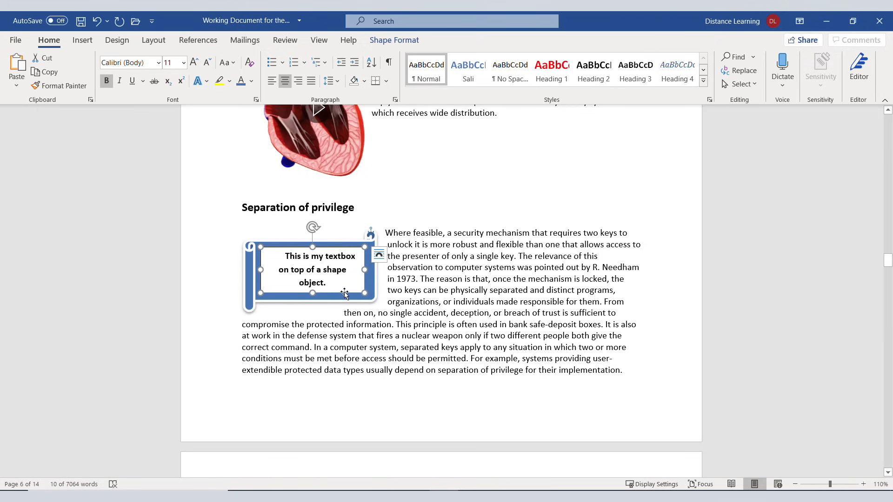
Remove the fill and outline of the text box on the scroll shape and make its text white
{"action": "double_click", "coordinate": [345, 293]}
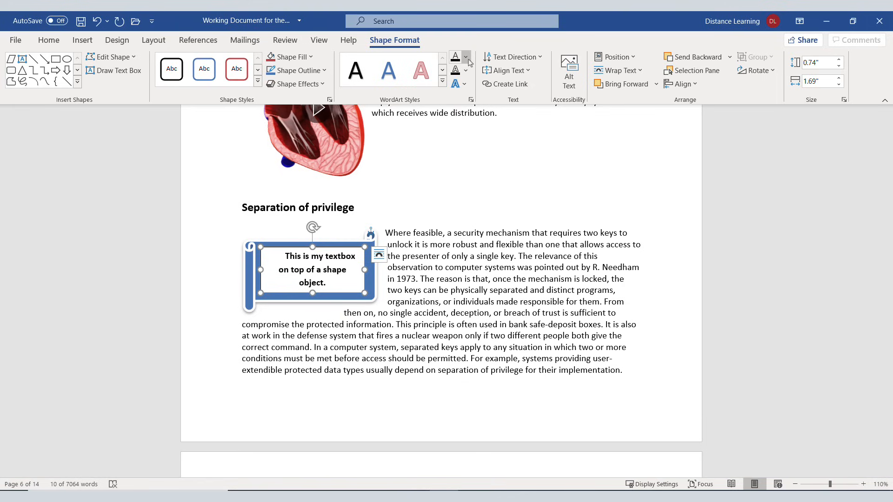
{"action": "left_click", "coordinate": [311, 57]}
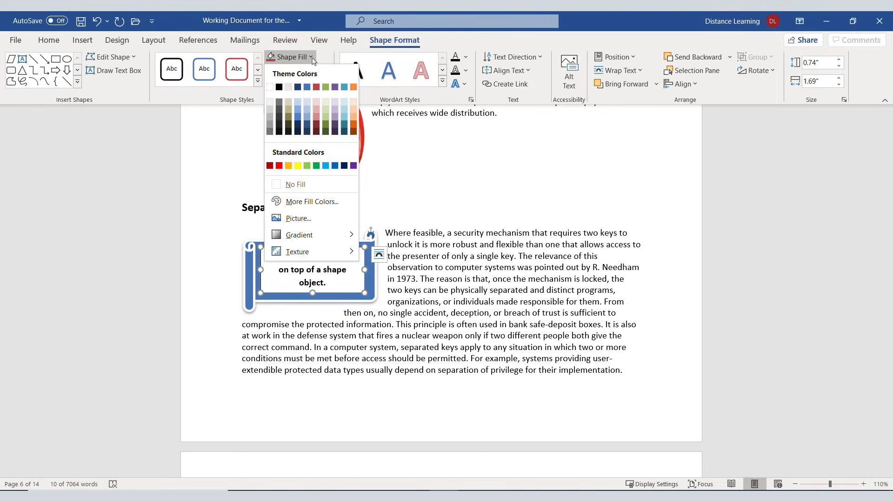
{"action": "left_click", "coordinate": [298, 185]}
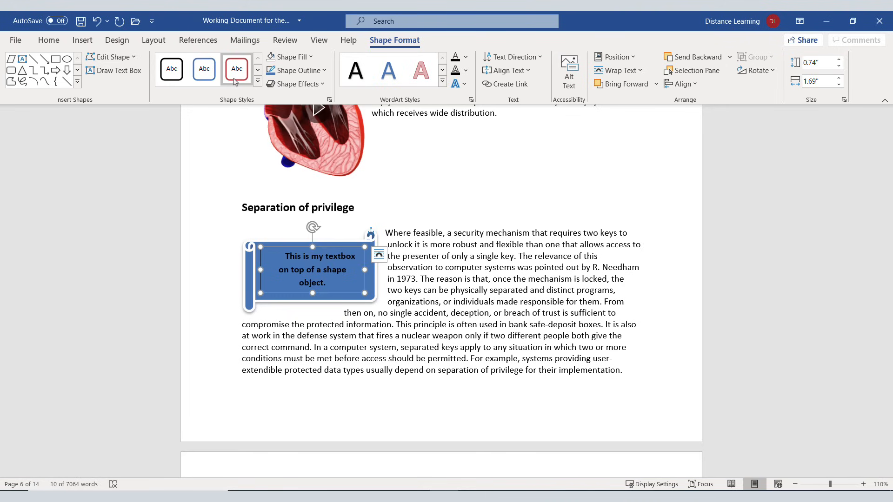
{"action": "left_click", "coordinate": [466, 57]}
{"action": "left_click", "coordinate": [455, 104]}
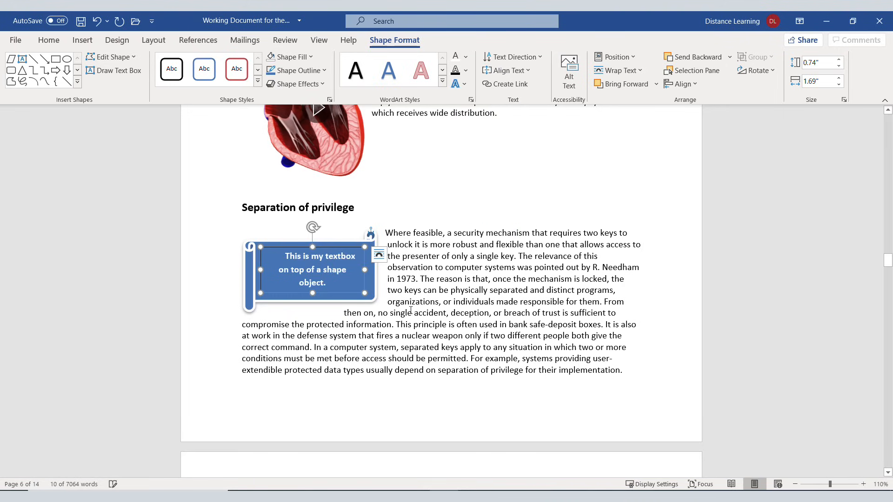
{"action": "key", "text": "Escape"}
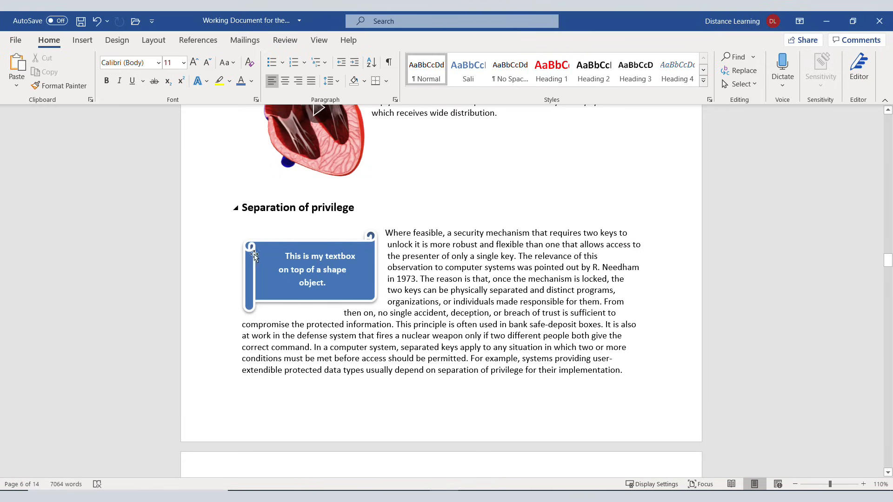
Group the text box with the scroll shape and reposition the group within the Separation of privilege paragraph
{"action": "left_click", "coordinate": [306, 285]}
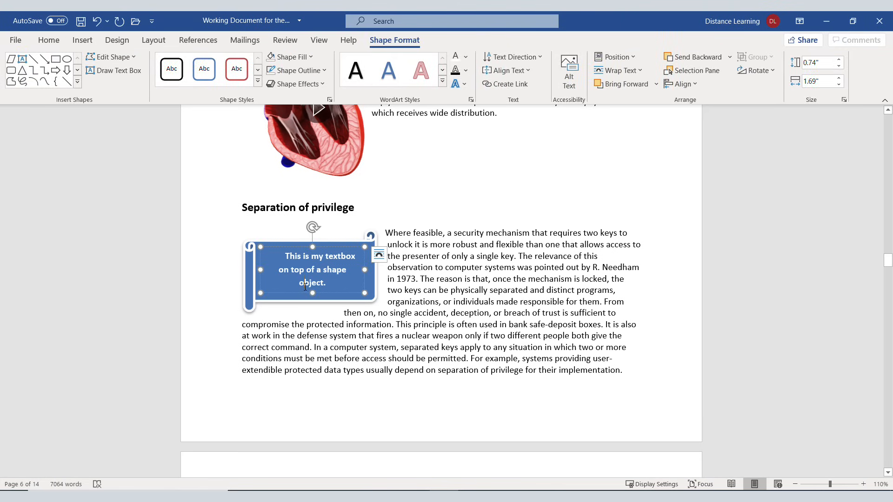
{"action": "left_click", "coordinate": [280, 289]}
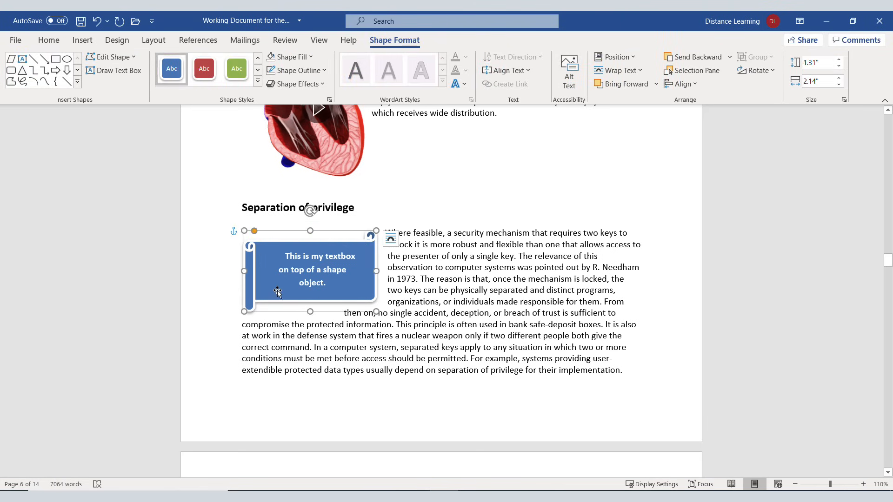
{"action": "double_click", "coordinate": [281, 289]}
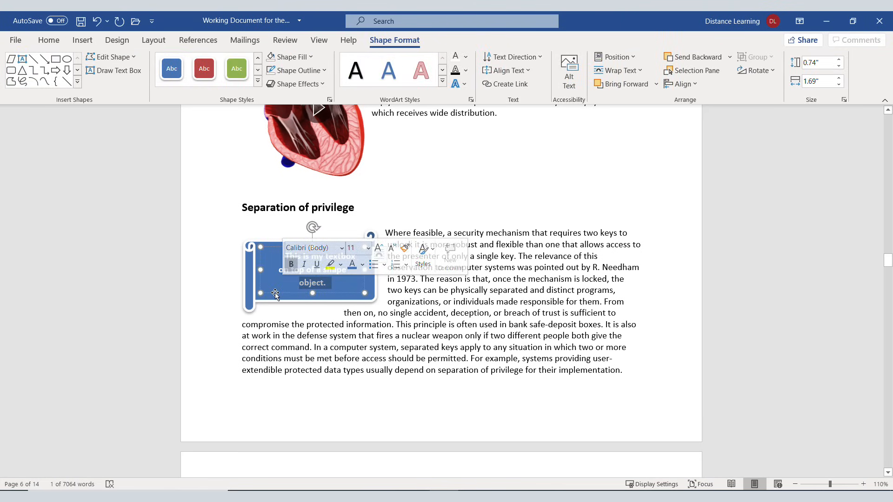
{"action": "left_click", "coordinate": [275, 294]}
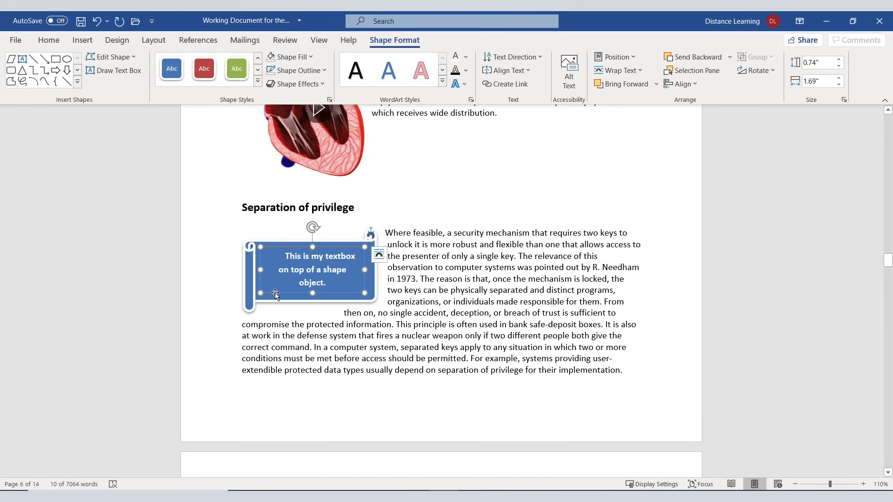
{"action": "left_click", "coordinate": [250, 302], "text": "shift"}
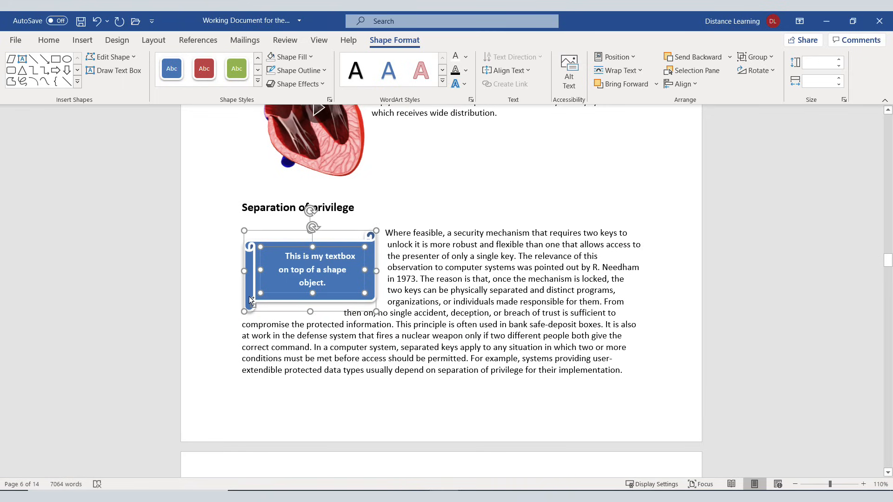
{"action": "right_click", "coordinate": [251, 300]}
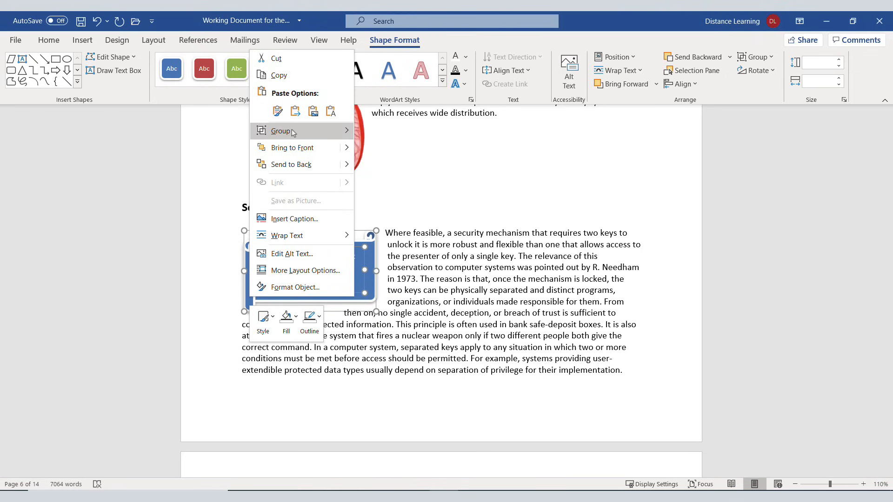
{"action": "left_click", "coordinate": [381, 131]}
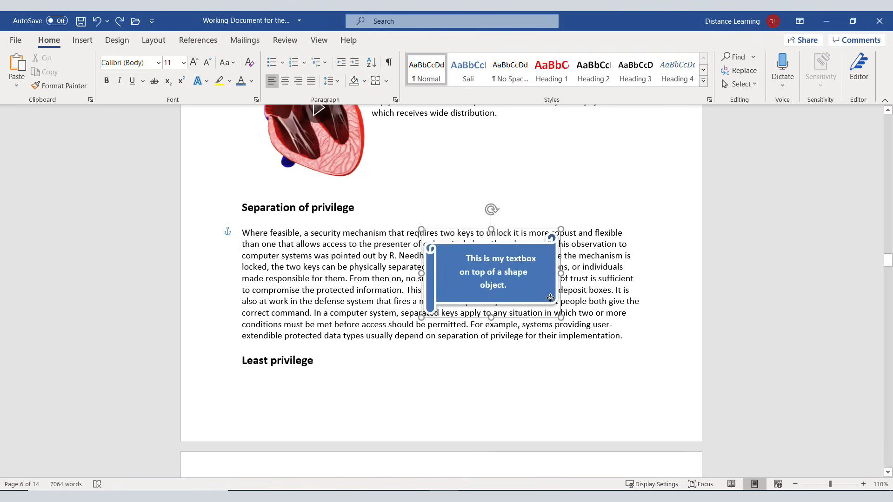
{"action": "mouse_move", "coordinate": [550, 298]}
{"action": "left_mouse_down"}
{"action": "mouse_move", "coordinate": [578, 301]}
{"action": "mouse_move", "coordinate": [560, 307]}
{"action": "left_mouse_up"}
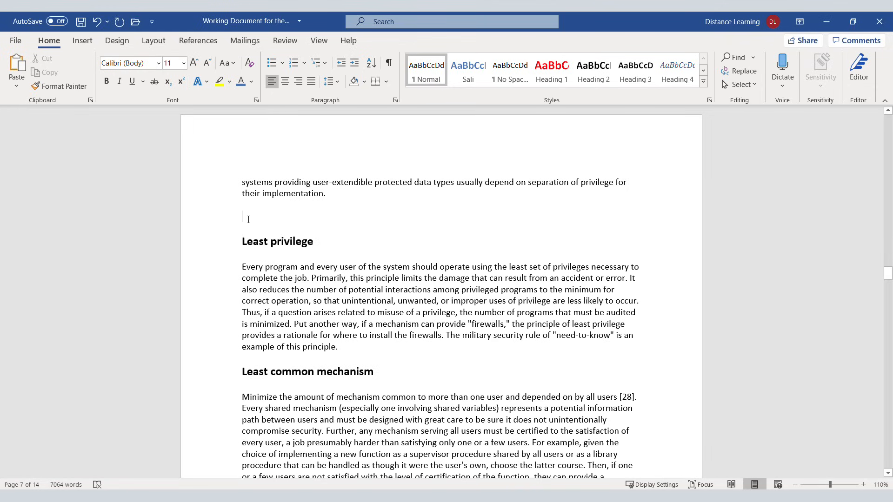
Insert a 3x2 table above the Least privilege heading and resize its first column to about 1.31 inches and middle column to about 3.81 inches
{"action": "left_click", "coordinate": [83, 42]}
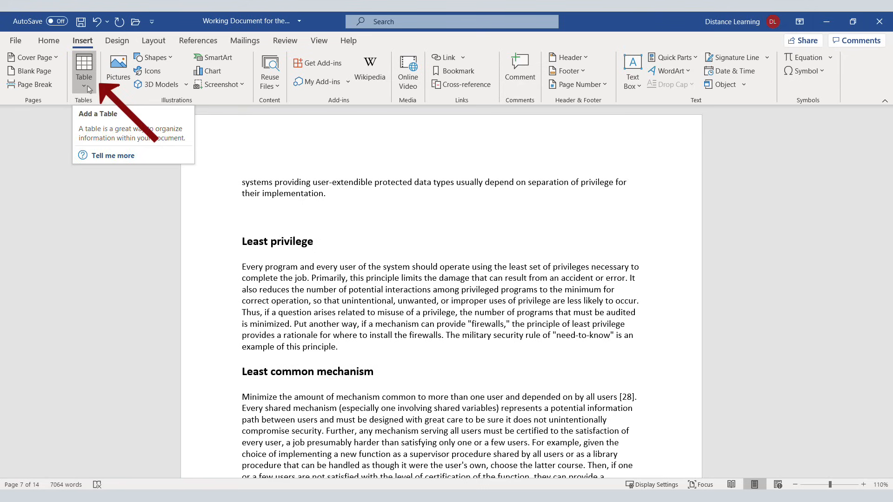
{"action": "left_click", "coordinate": [87, 75]}
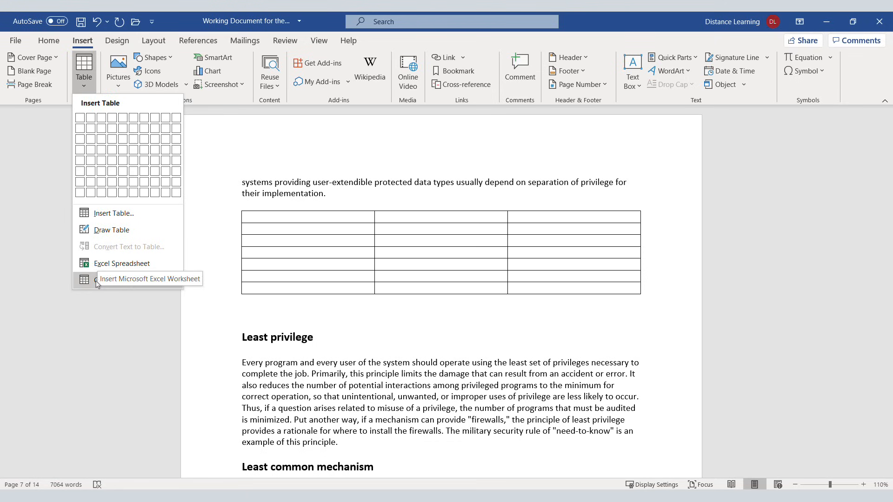
{"action": "mouse_move", "coordinate": [96, 284]}
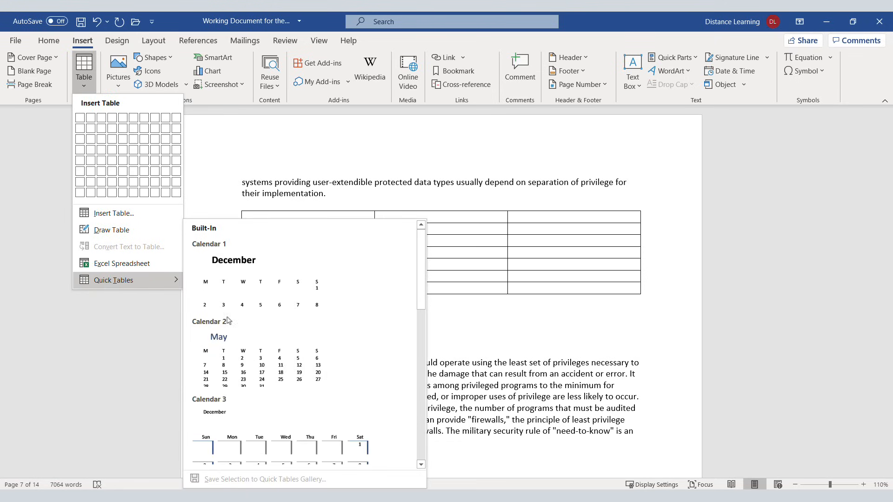
{"action": "scroll", "coordinate": [310, 345], "scroll_direction": "down", "scroll_amount": 6}
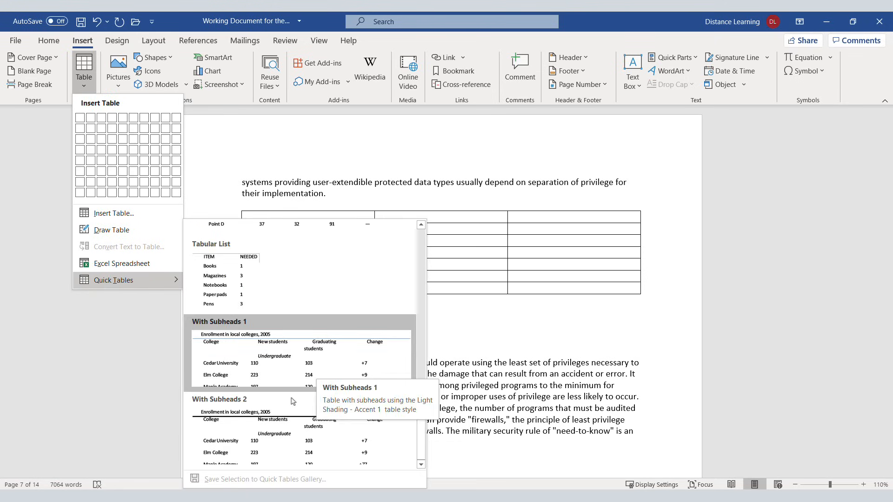
{"action": "scroll", "coordinate": [303, 321], "scroll_direction": "up", "scroll_amount": 6}
{"action": "scroll", "coordinate": [300, 340], "scroll_direction": "down", "scroll_amount": 3}
{"action": "scroll", "coordinate": [296, 371], "scroll_direction": "down", "scroll_amount": 3}
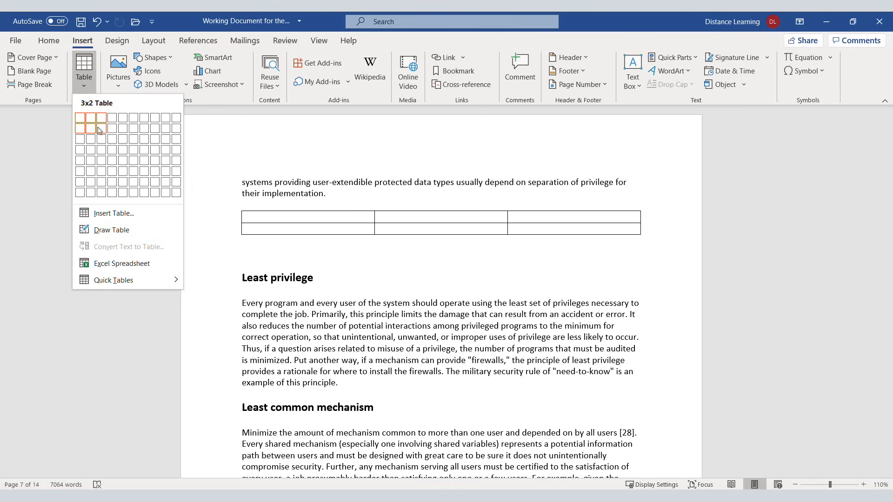
{"action": "left_click", "coordinate": [100, 131]}
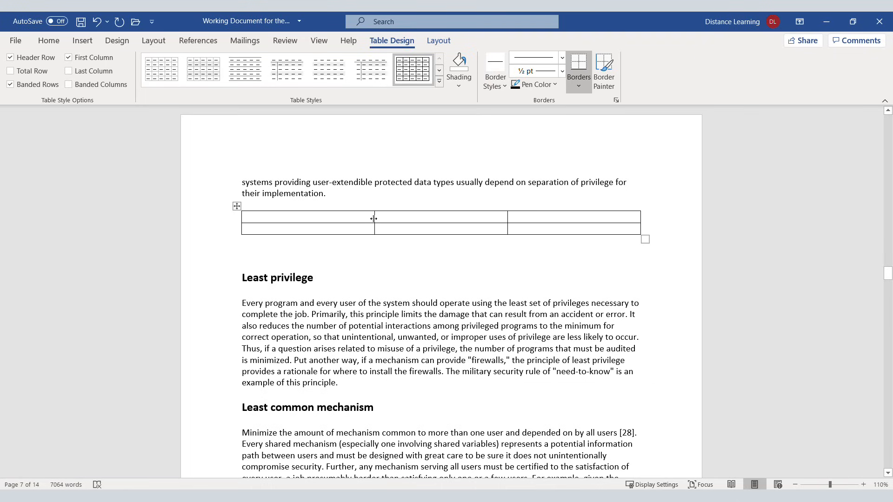
{"action": "left_click_drag", "start_coordinate": [371, 219], "coordinate": [322, 219]}
{"action": "left_click_drag", "start_coordinate": [508, 220], "coordinate": [556, 220]}
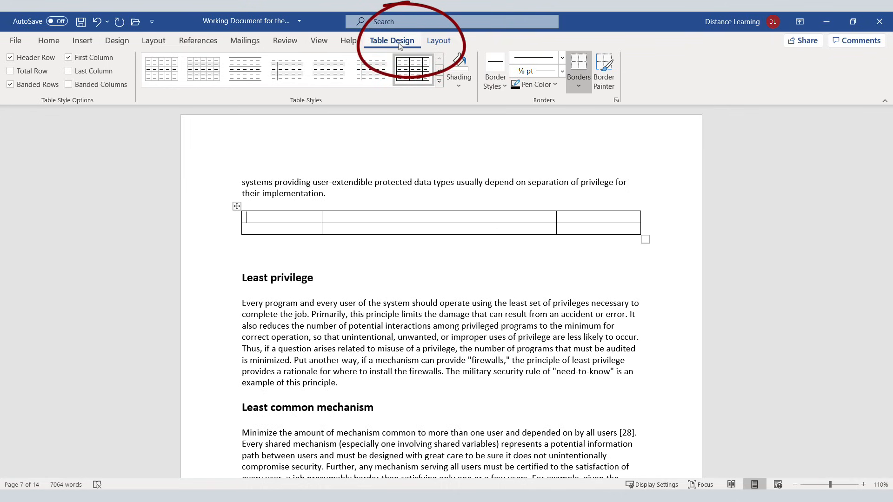
{"action": "left_click", "coordinate": [439, 41]}
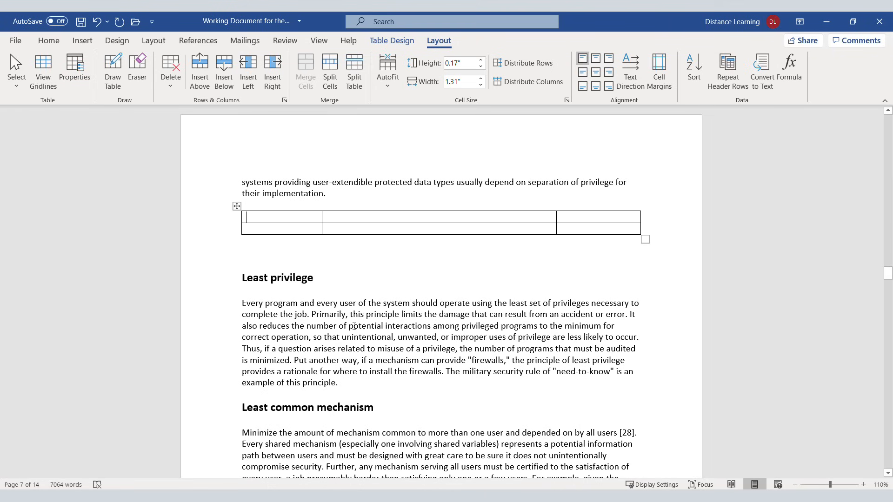
{"action": "left_click", "coordinate": [383, 310]}
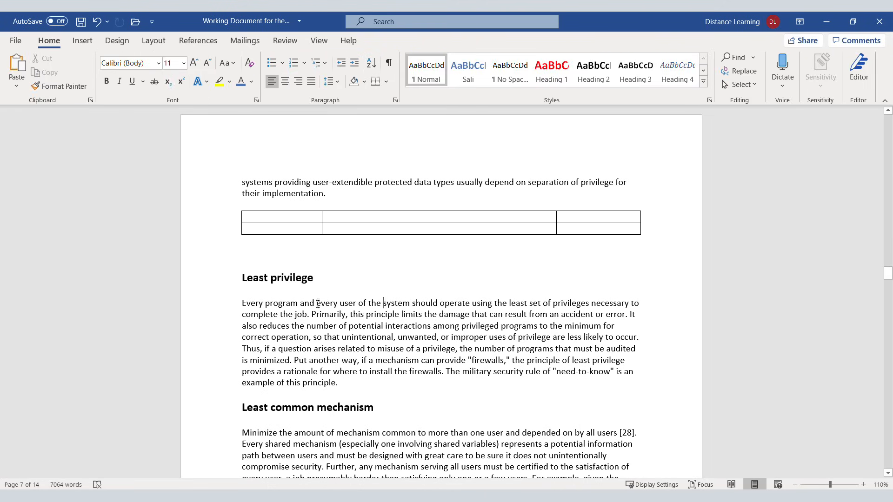
{"action": "left_click", "coordinate": [341, 228]}
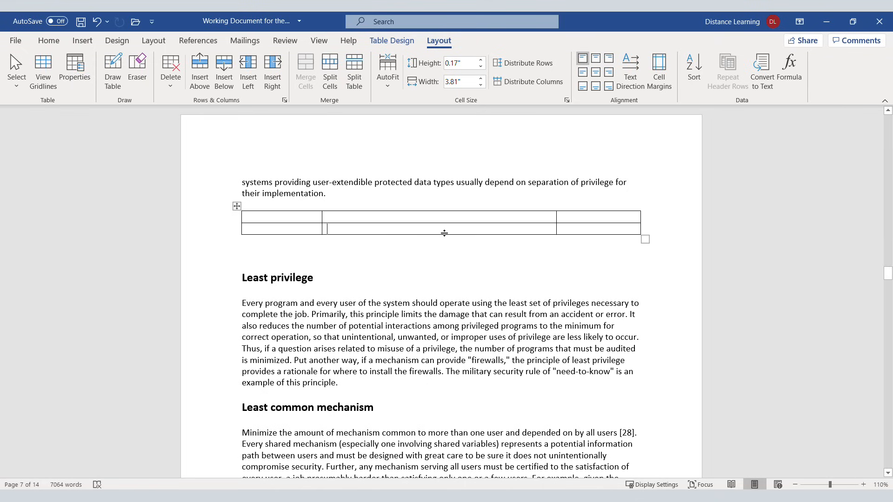
{"action": "left_click", "coordinate": [411, 44]}
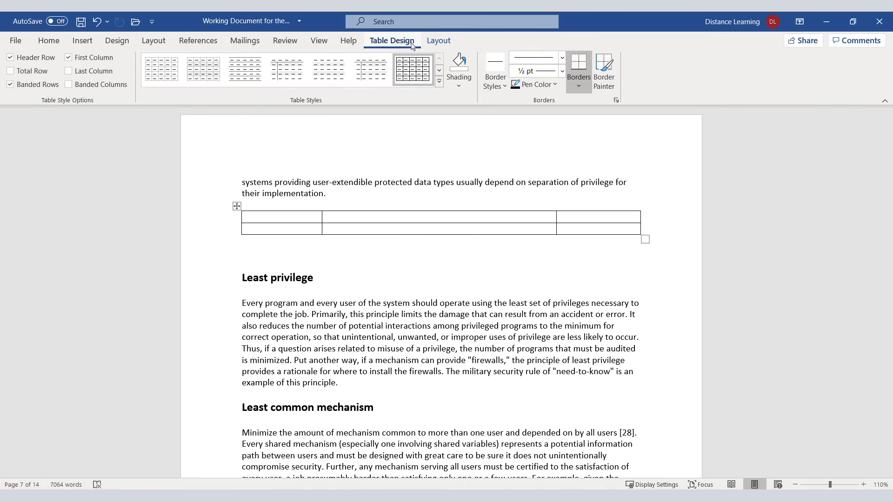
{"action": "left_click", "coordinate": [436, 43]}
{"action": "left_click", "coordinate": [396, 44]}
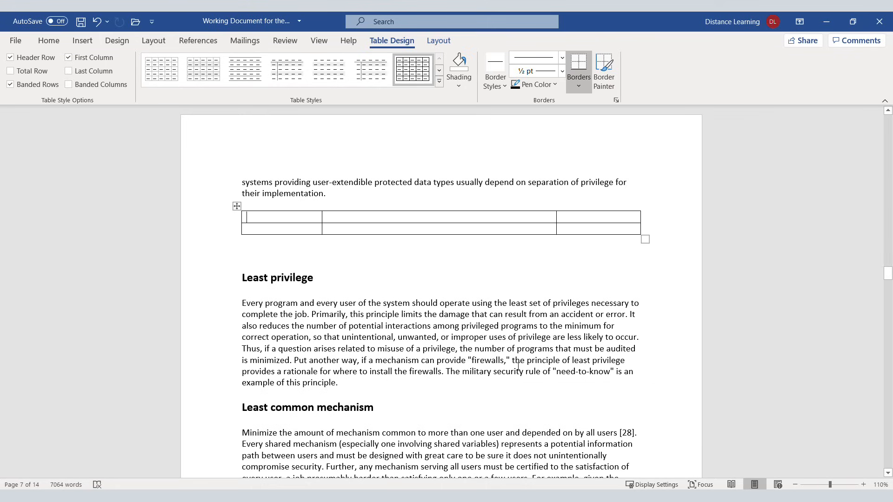
Fill the table's header row with Item, Description and Price, and the second row with Untangle Appliance, Firewall device and $1299
{"action": "type", "text": "Item "}
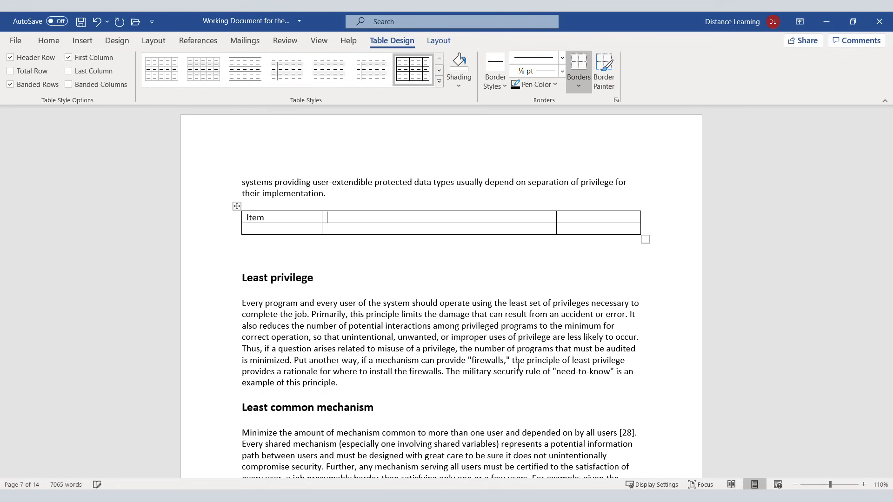
{"action": "type", "text": "Description "}
{"action": "type", "text": "Price"}
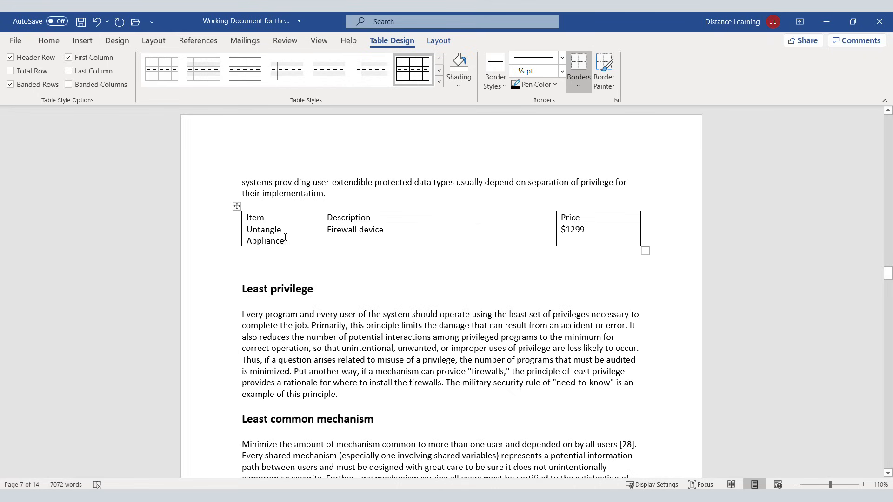
Insert a row below the Untangle Appliance row and fill it with AP 202, Access Point and $99
{"action": "right_click", "coordinate": [308, 240]}
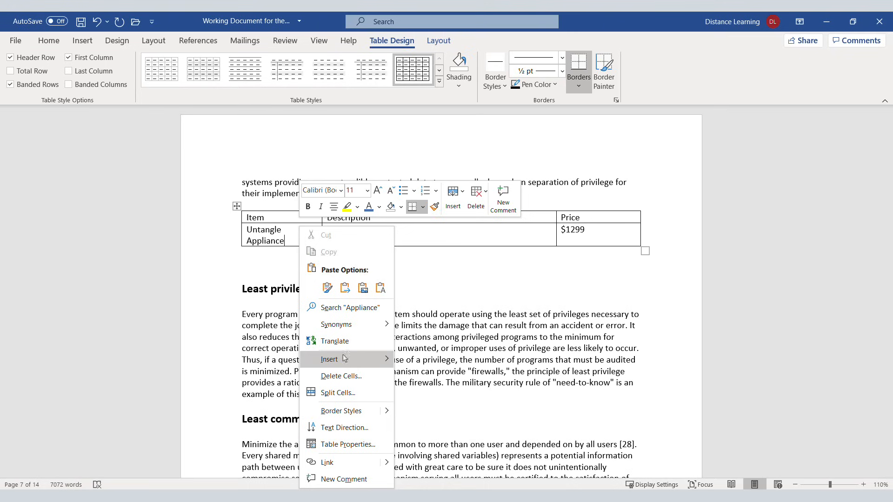
{"action": "mouse_move", "coordinate": [358, 363]}
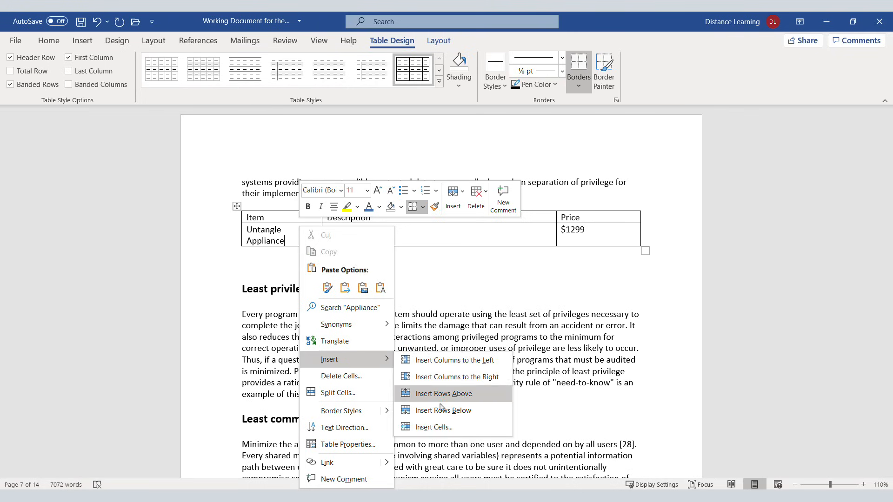
{"action": "left_click", "coordinate": [439, 412]}
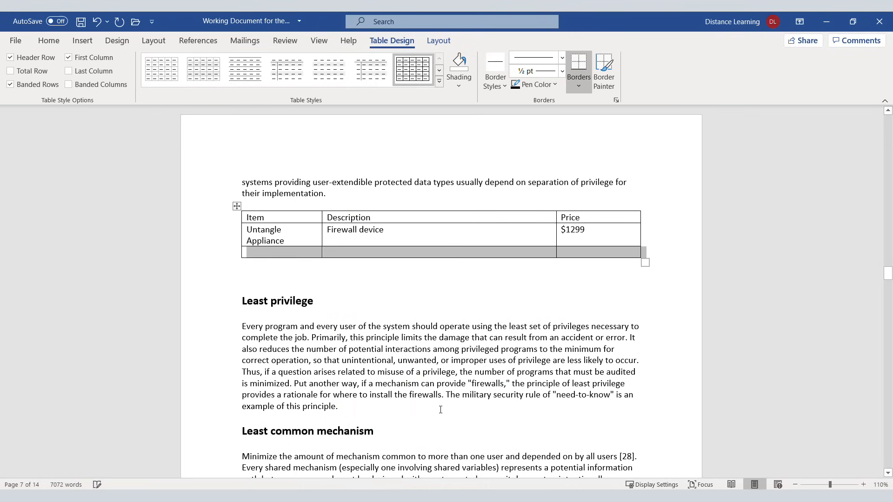
{"action": "left_click", "coordinate": [274, 254]}
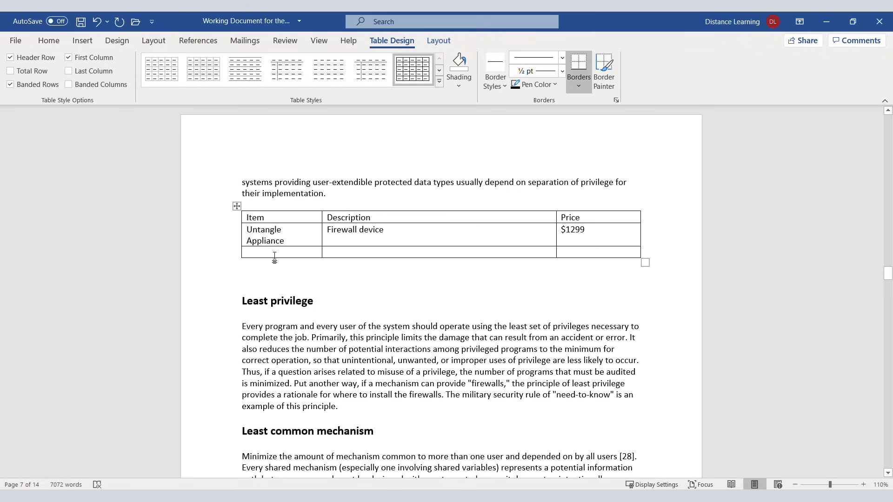
{"action": "type", "text": "AP 202"}
{"action": "key", "text": "Tab"}
{"action": "type", "text": "Access Point"}
{"action": "key", "text": "Tab"}
{"action": "type", "text": "$99"}
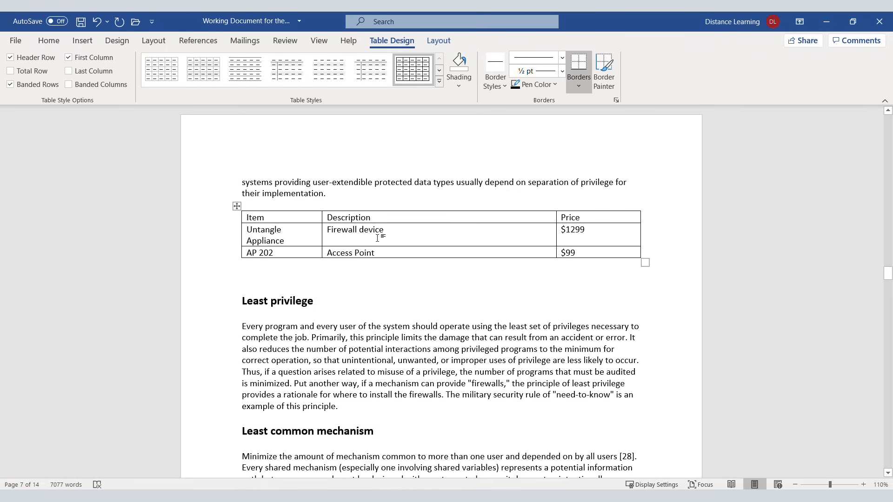
Enable the table's total row option and insert an empty row below the AP 202 row
{"action": "left_click", "coordinate": [11, 72]}
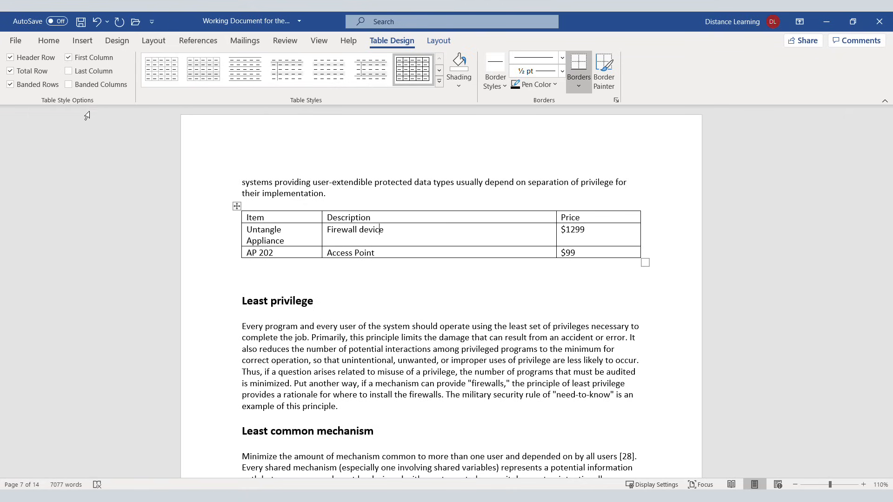
{"action": "right_click", "coordinate": [302, 253]}
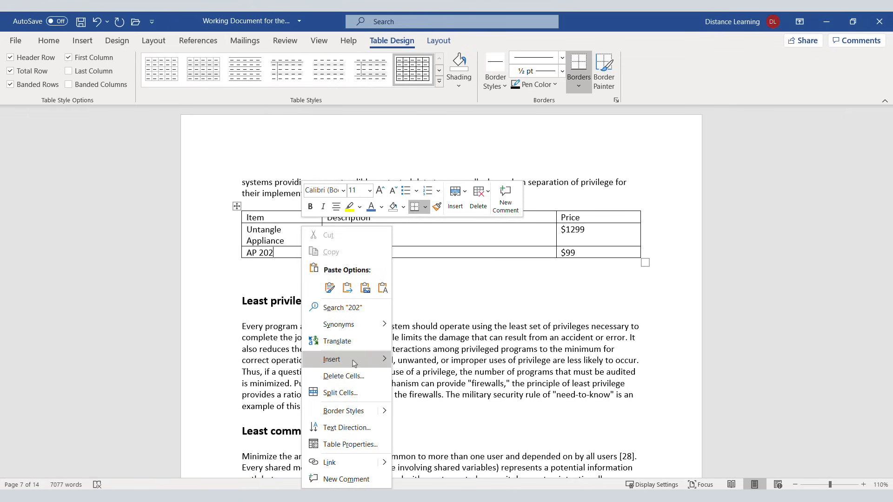
{"action": "mouse_move", "coordinate": [354, 363]}
{"action": "left_click", "coordinate": [444, 408]}
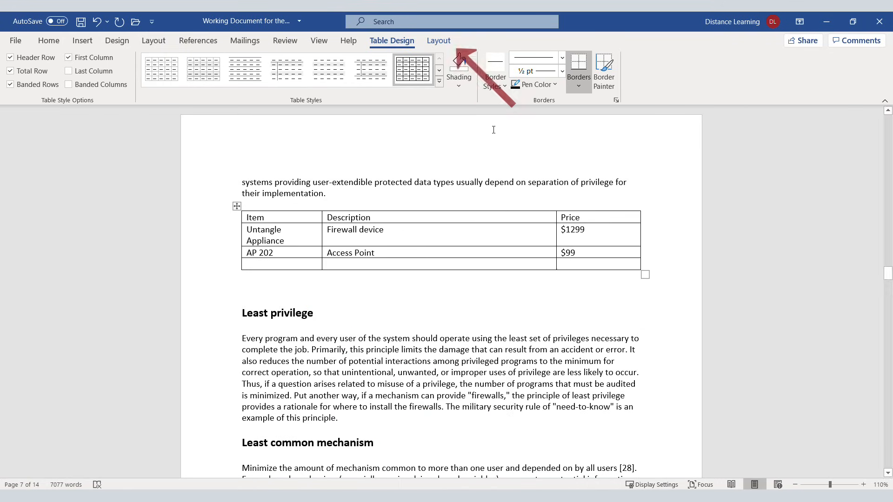
Insert the formula =SUM(ABOVE) into the Price cell of the table's last row
{"action": "left_click", "coordinate": [438, 41]}
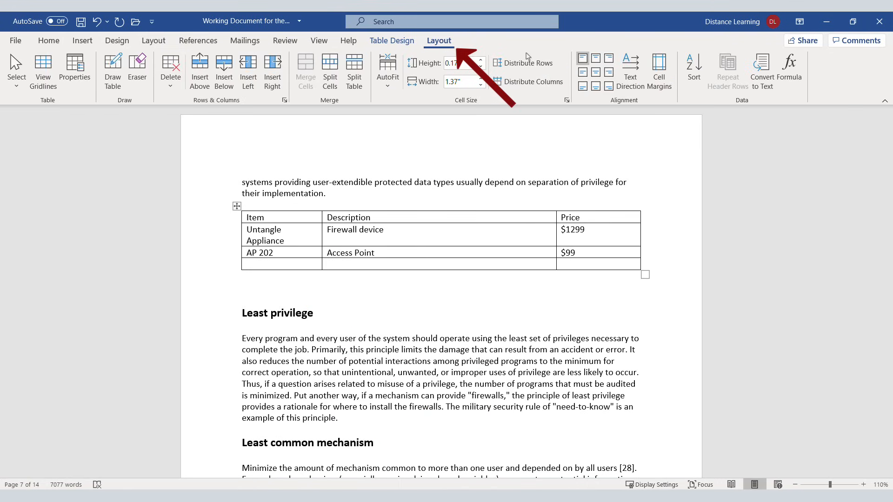
{"action": "left_click", "coordinate": [788, 84]}
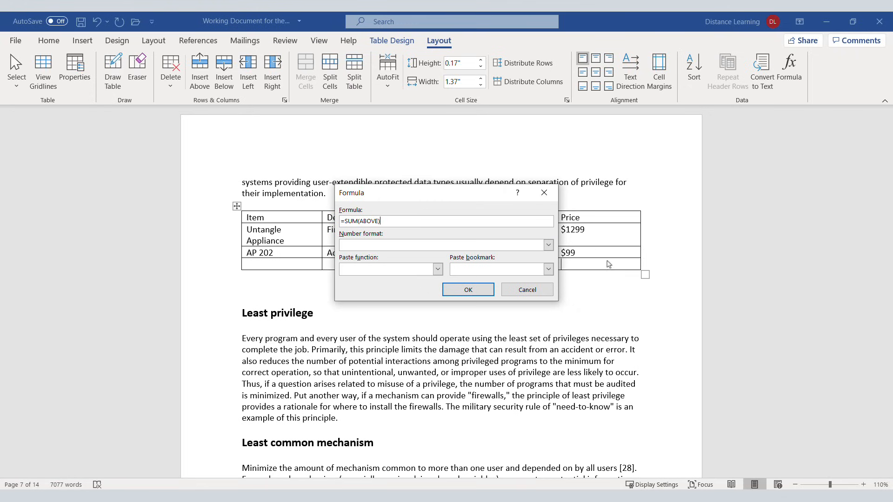
{"action": "left_click", "coordinate": [468, 295]}
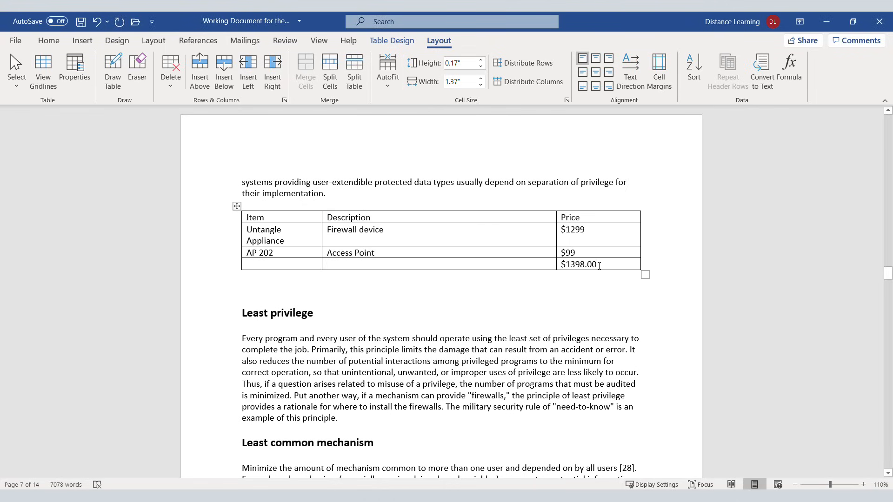
{"action": "left_click_drag", "start_coordinate": [598, 265], "coordinate": [562, 269]}
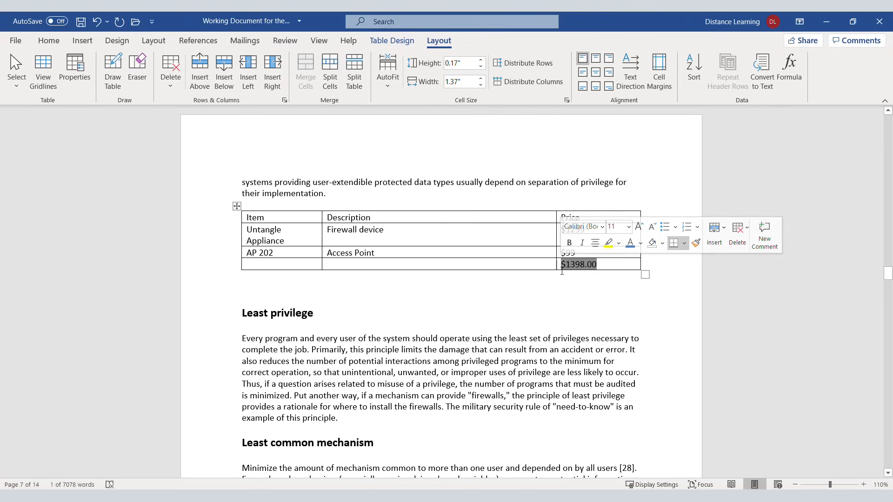
Enter Total in the Description cell of the last row and align it to the top right
{"action": "left_click", "coordinate": [544, 266]}
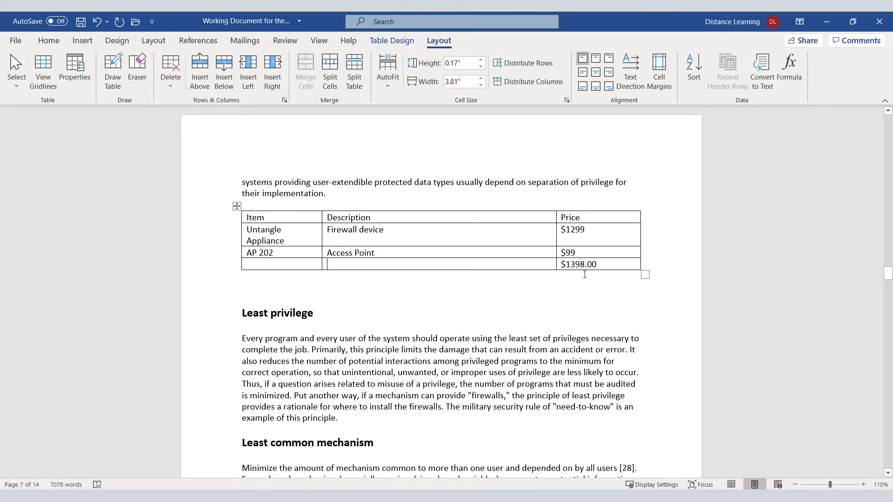
{"action": "type", "text": "Total"}
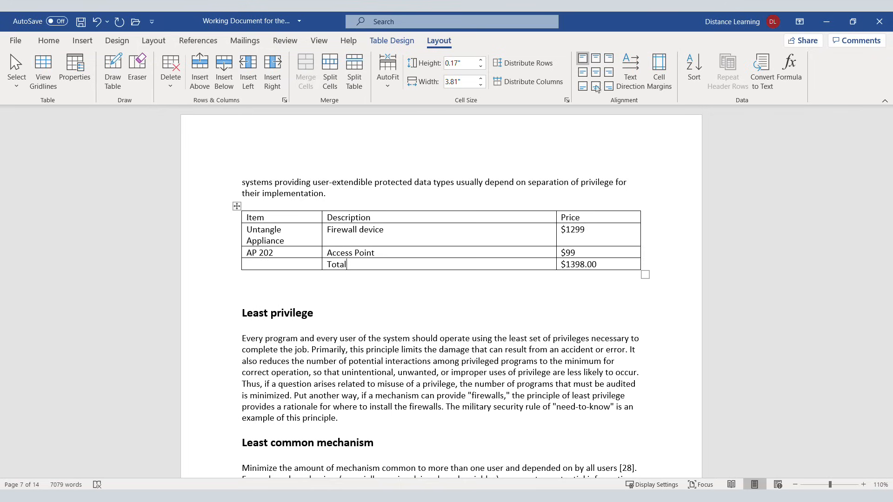
{"action": "left_click", "coordinate": [610, 62]}
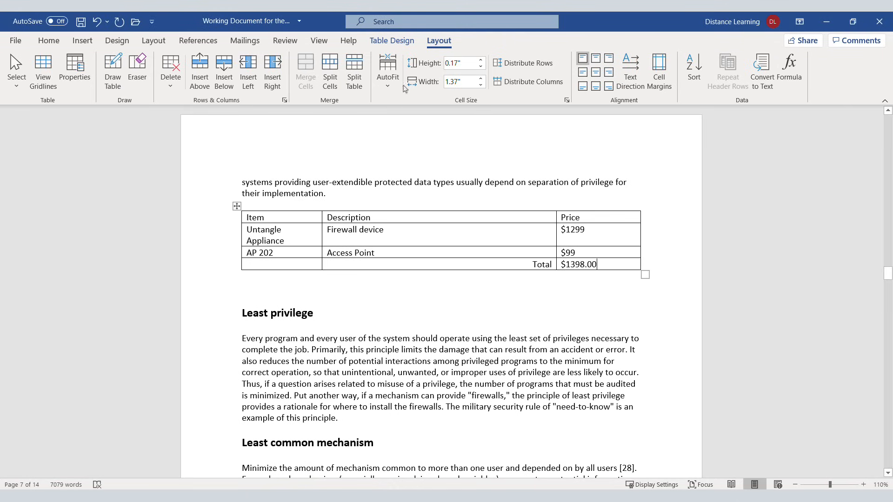
Apply the green grid table style with a solid header row and banded rows to the price table
{"action": "left_click", "coordinate": [394, 45]}
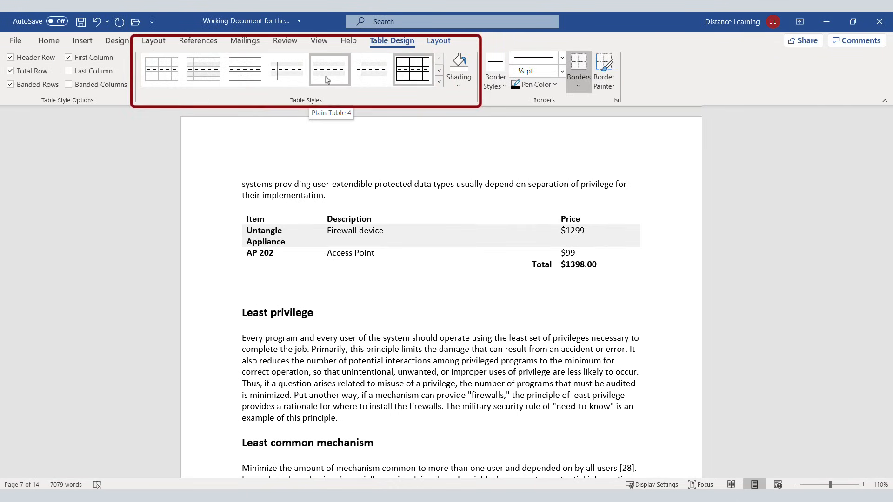
{"action": "left_click", "coordinate": [440, 82]}
{"action": "left_click", "coordinate": [463, 46]}
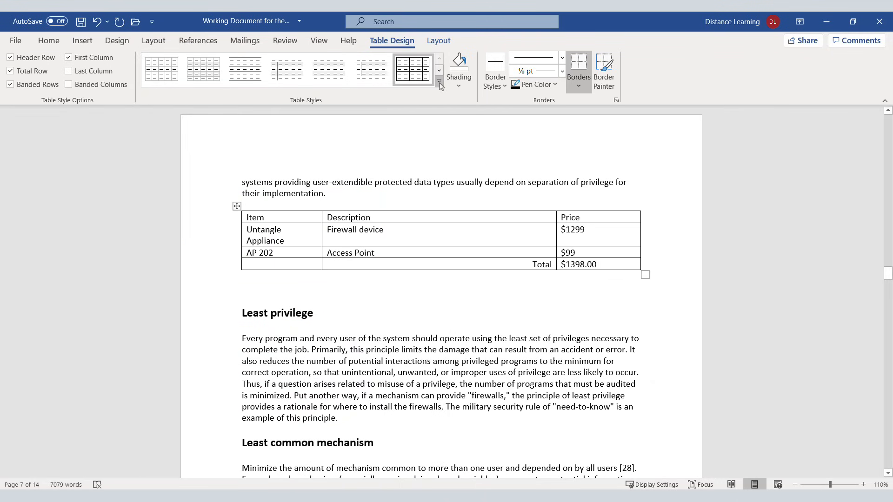
{"action": "left_click", "coordinate": [439, 82]}
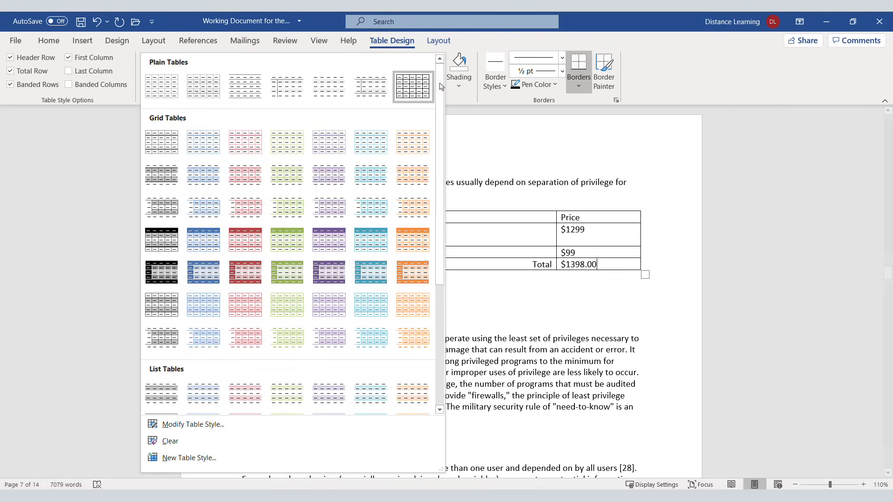
{"action": "left_click", "coordinate": [278, 255]}
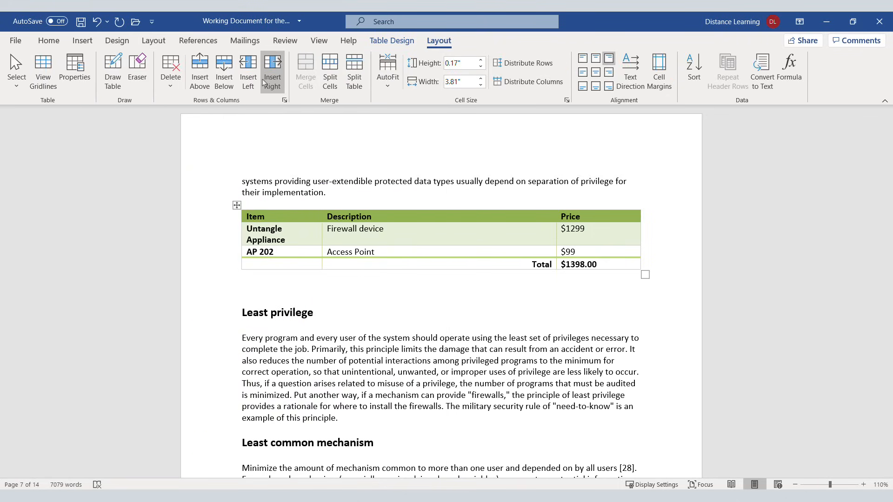
Try center, center-right and center-left alignment on the Firewall device text, and finish with it centered horizontally and vertically in its cell
{"action": "left_click", "coordinate": [383, 233]}
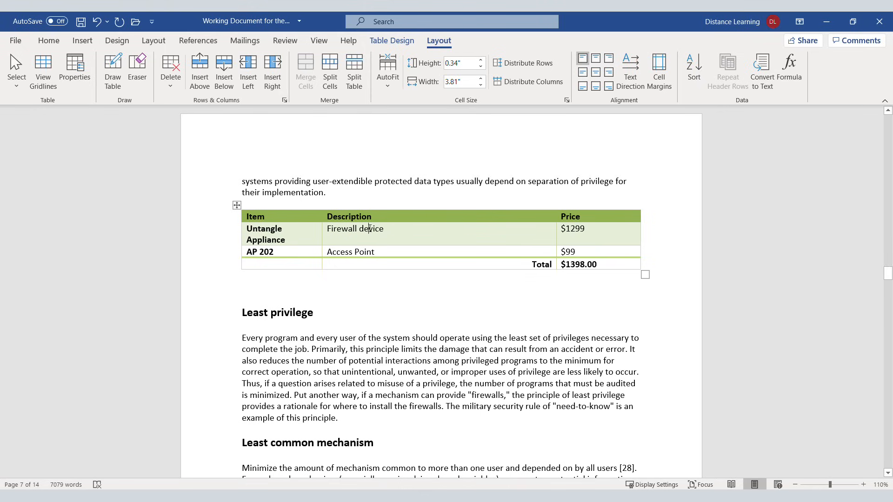
{"action": "left_click_drag", "start_coordinate": [395, 228], "coordinate": [328, 228]}
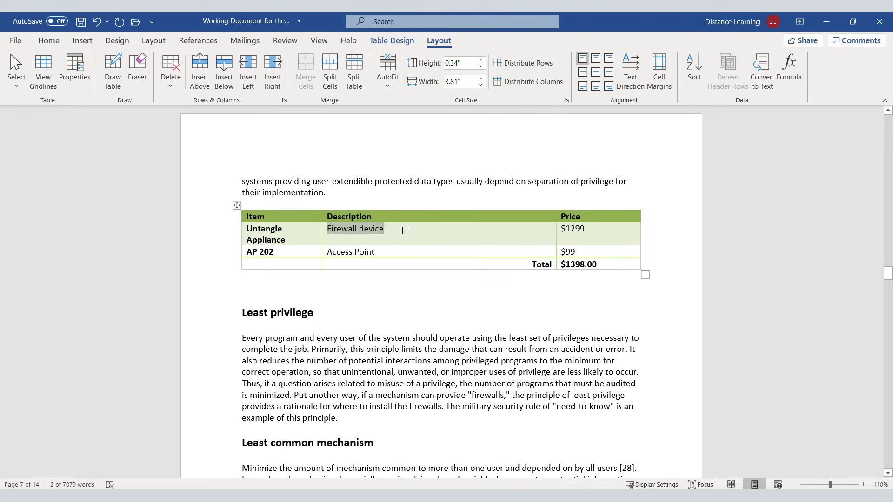
{"action": "left_click", "coordinate": [398, 233]}
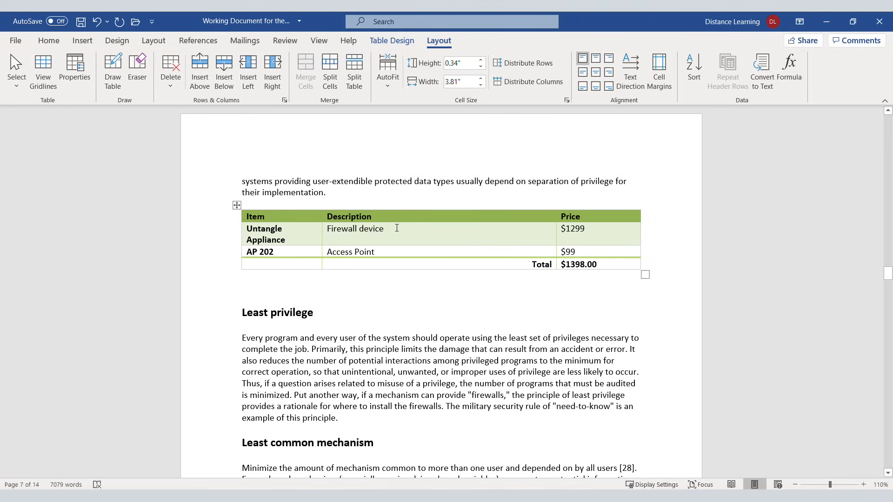
{"action": "left_click_drag", "start_coordinate": [395, 228], "coordinate": [327, 229]}
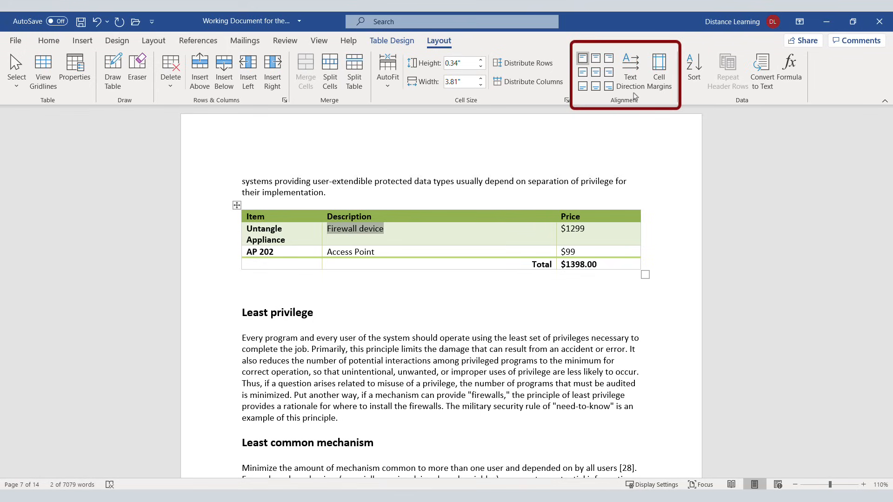
{"action": "left_click", "coordinate": [598, 76]}
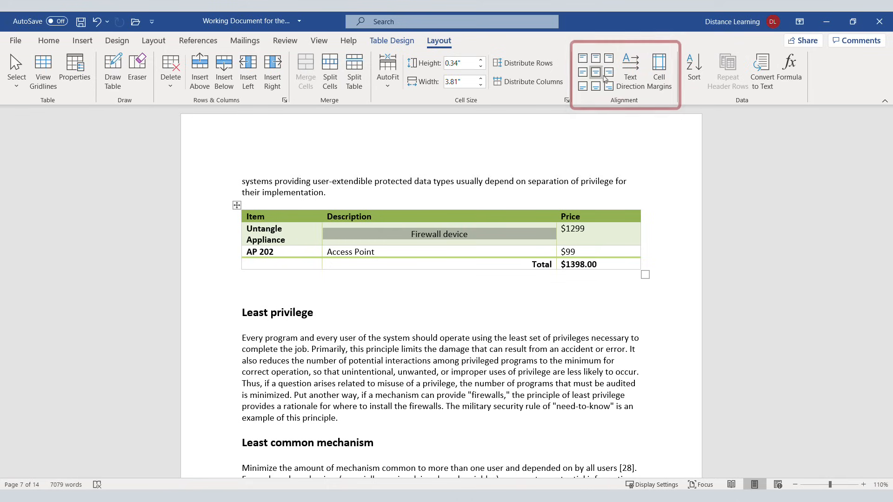
{"action": "left_click", "coordinate": [609, 74]}
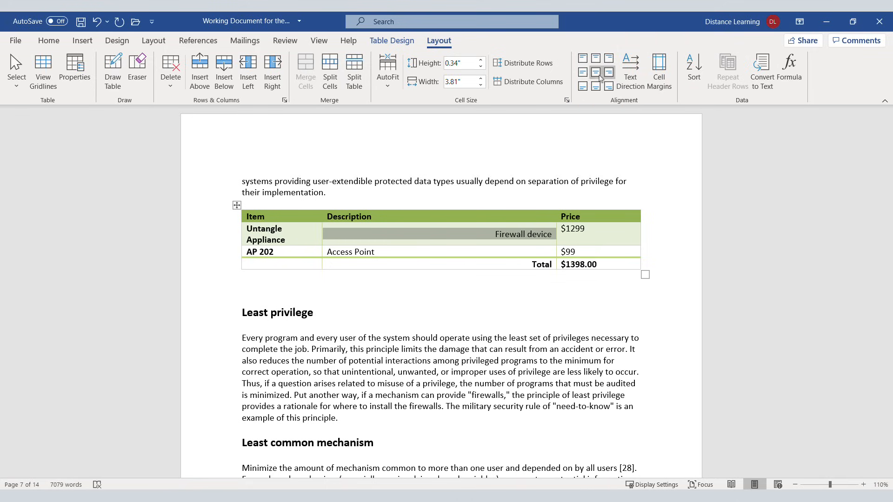
{"action": "left_click", "coordinate": [583, 73]}
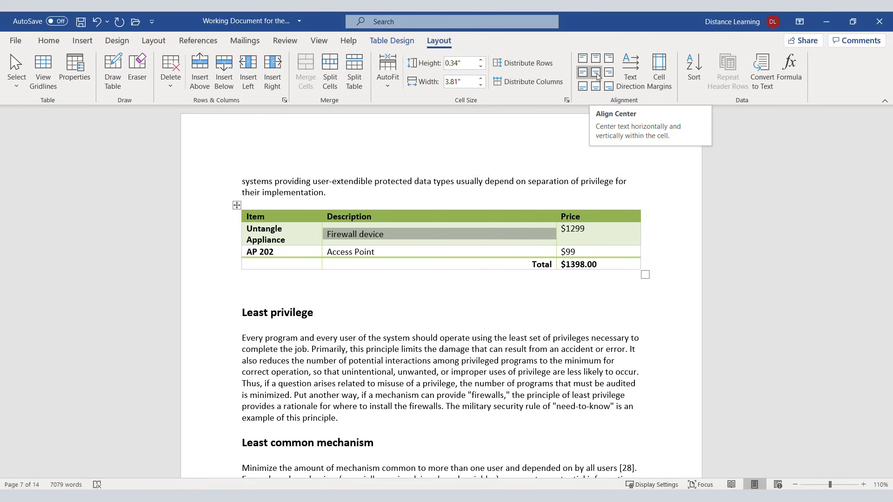
{"action": "left_click", "coordinate": [597, 75]}
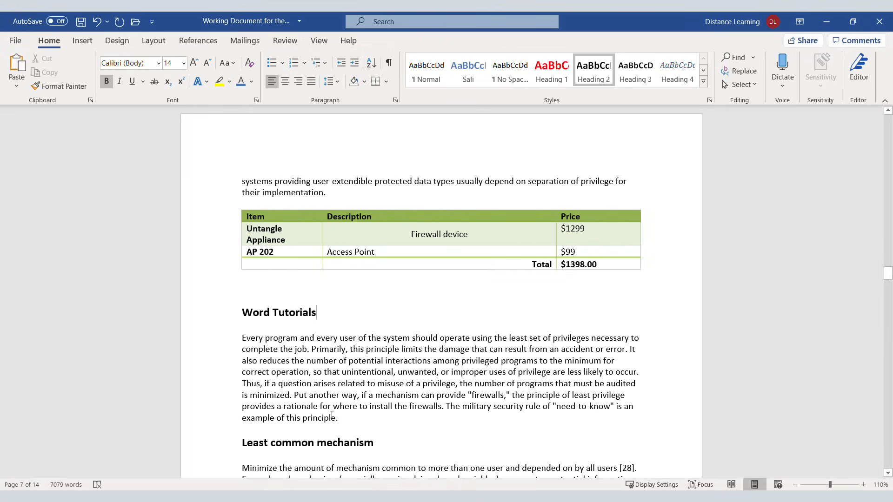
{"action": "left_click_drag", "start_coordinate": [318, 312], "coordinate": [245, 306]}
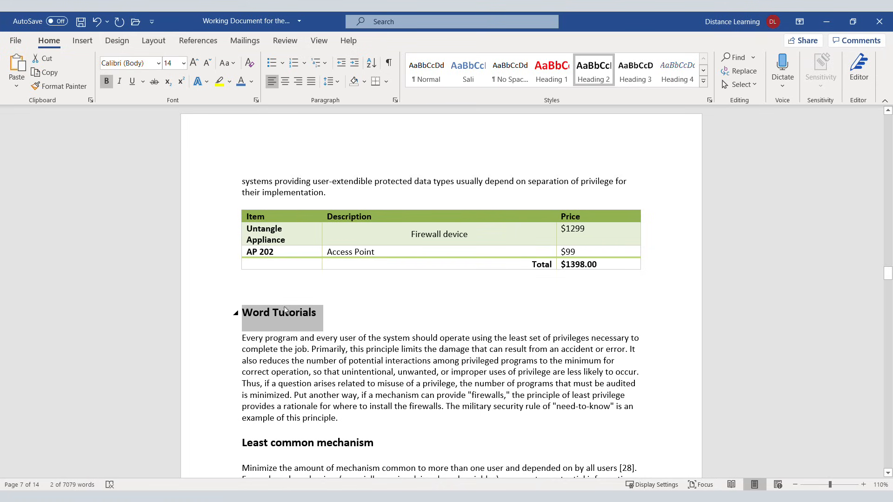
{"action": "left_click", "coordinate": [83, 43]}
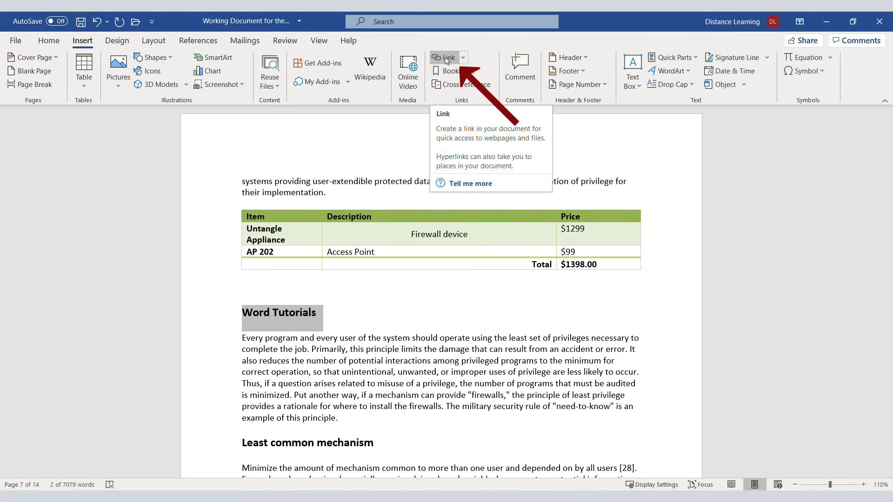
{"action": "left_click", "coordinate": [446, 57]}
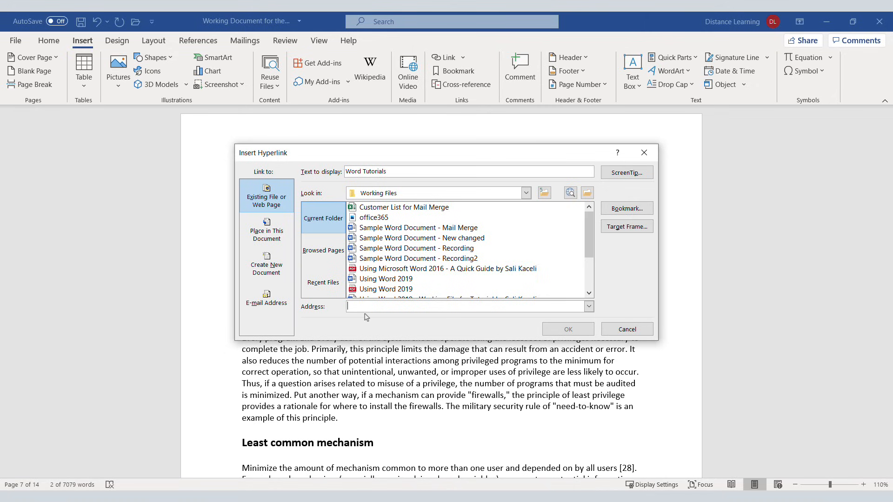
{"action": "type", "text": "h"}
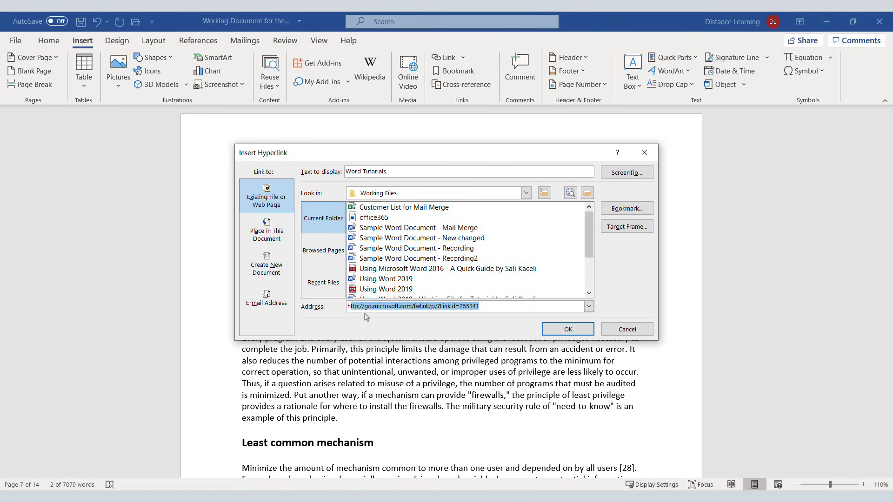
{"action": "type", "text": "ttp://youtube.com/skaceli"}
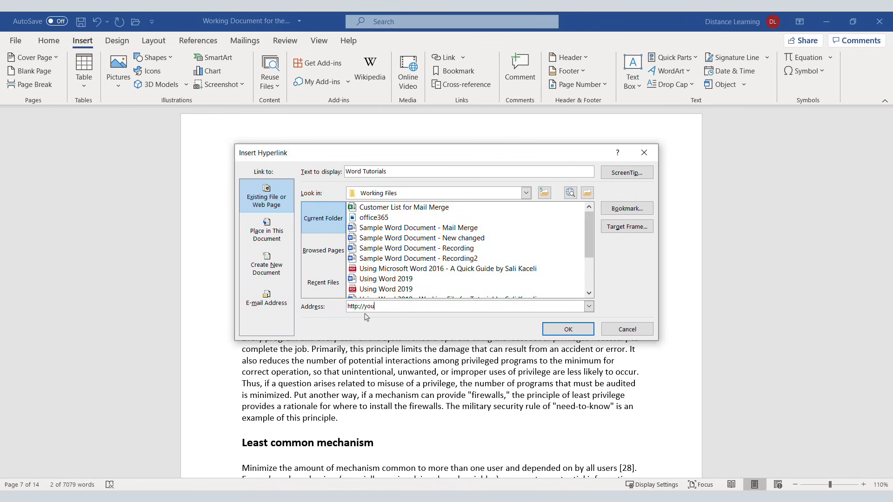
{"action": "left_click", "coordinate": [569, 330]}
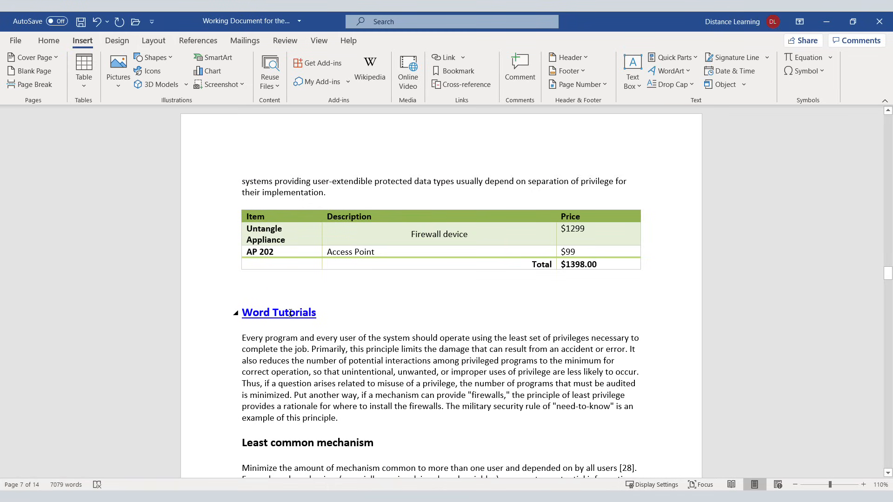
Follow the Word Tutorials heading's hyperlink to check the web page, and close the browser window
{"action": "mouse_move", "coordinate": [294, 317]}
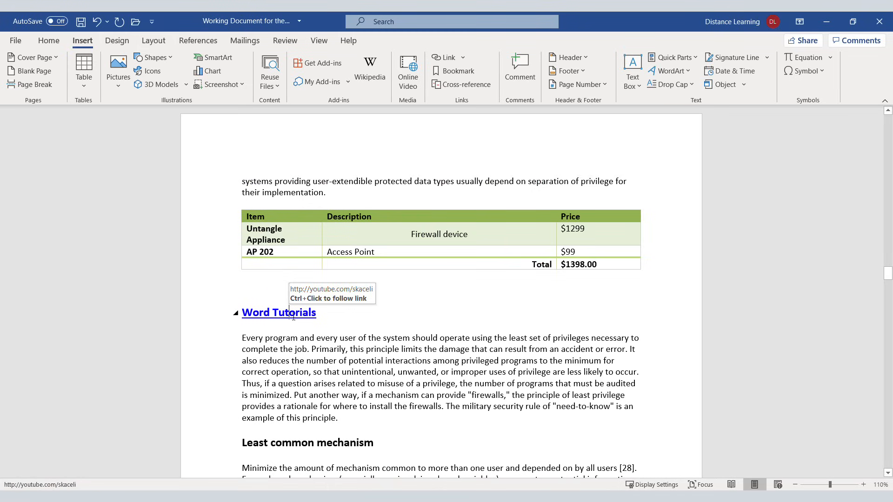
{"action": "left_click", "coordinate": [293, 316], "text": "ctrl"}
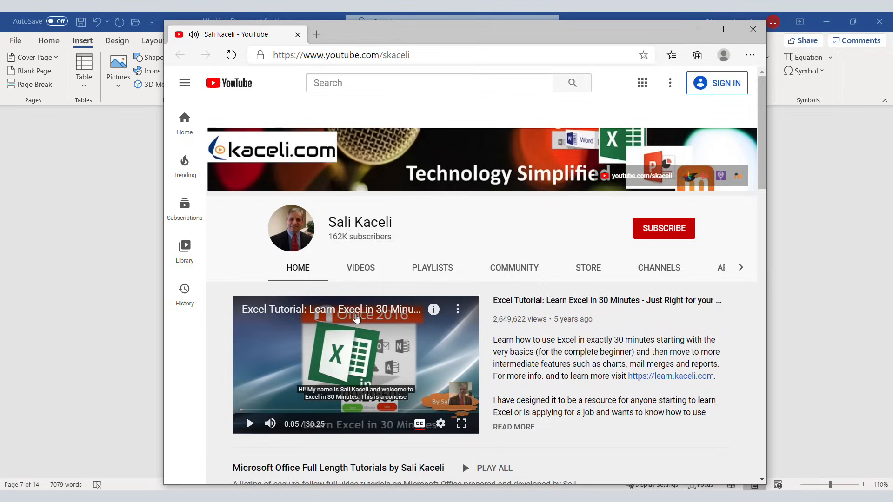
{"action": "key", "text": "alt+F4"}
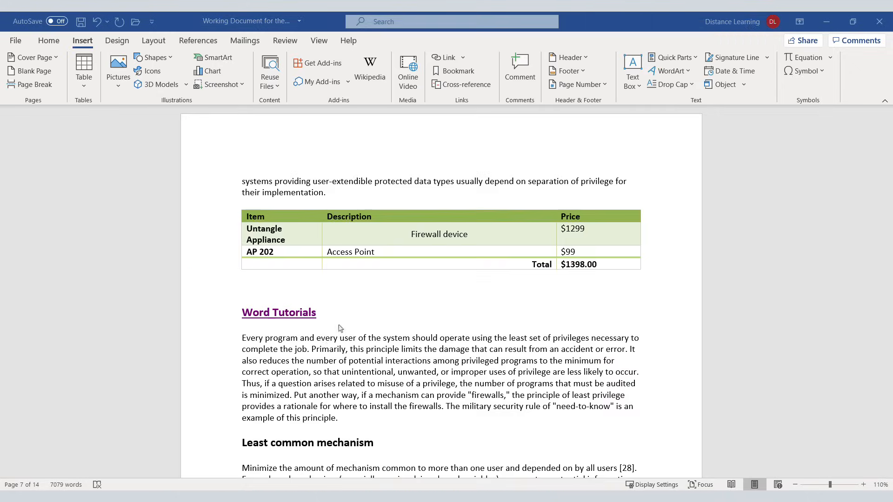
Insert "(directions here)" after "Every program" in the paragraph below the Word Tutorials heading, and make the word "here" bold
{"action": "left_click", "coordinate": [300, 339]}
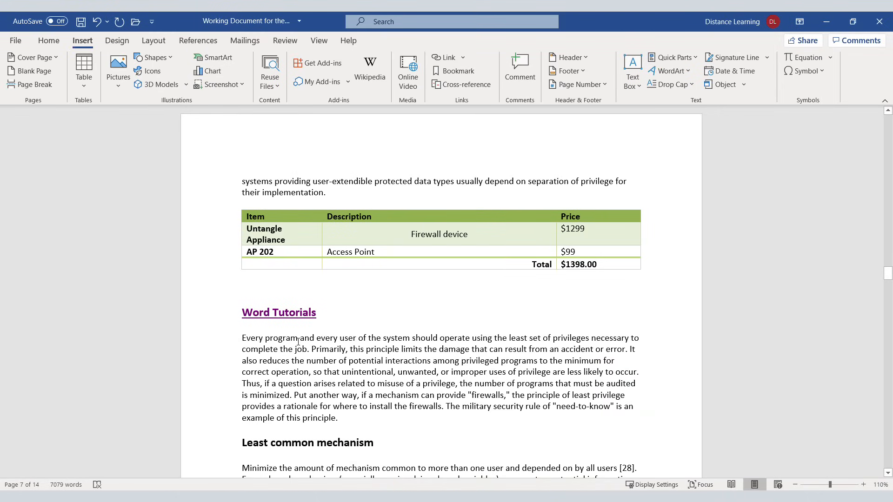
{"action": "type", "text": "(directions here)"}
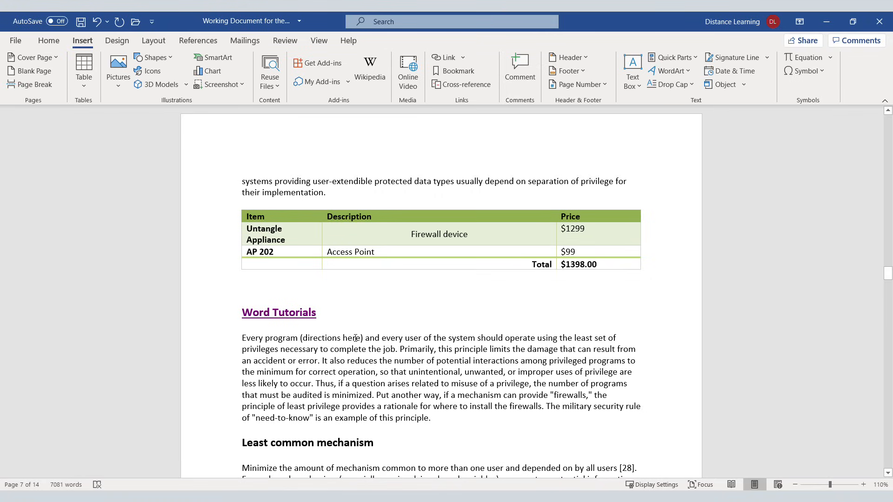
{"action": "double_click", "coordinate": [355, 338]}
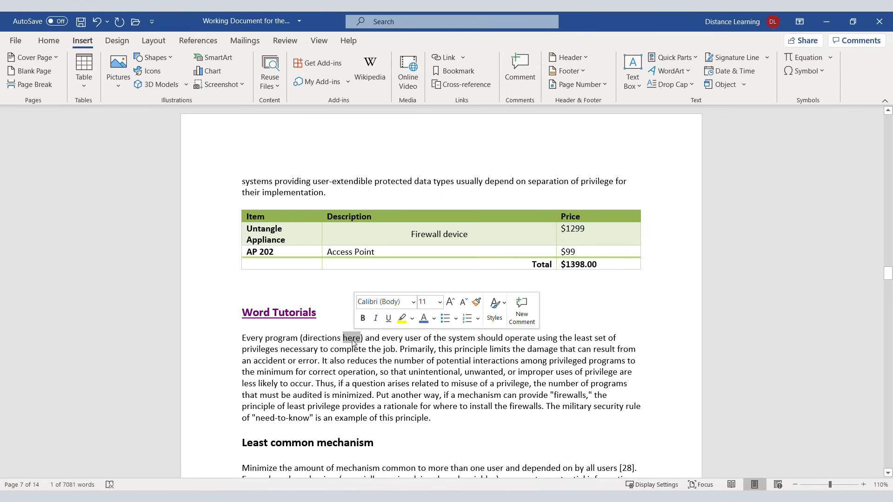
{"action": "left_click", "coordinate": [362, 318]}
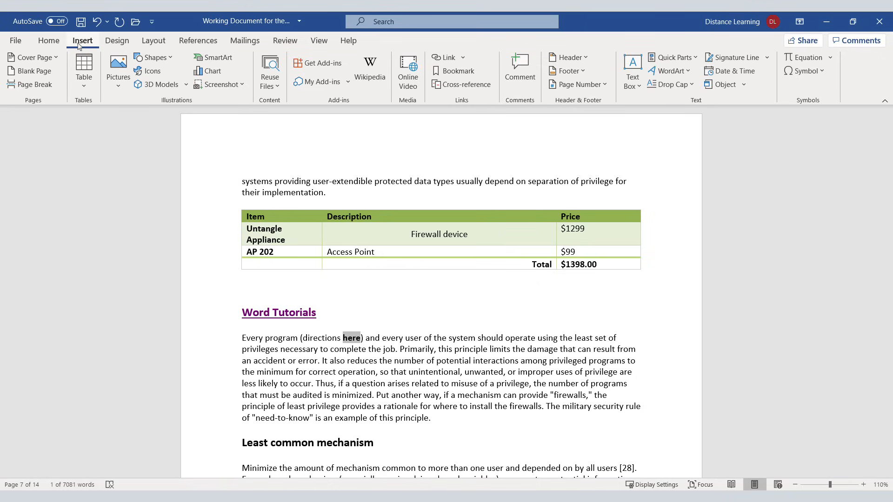
Hyperlink the word "here" to the Using Microsoft Word 2016 quick guide PDF in the Working Files folder
{"action": "left_click", "coordinate": [444, 59]}
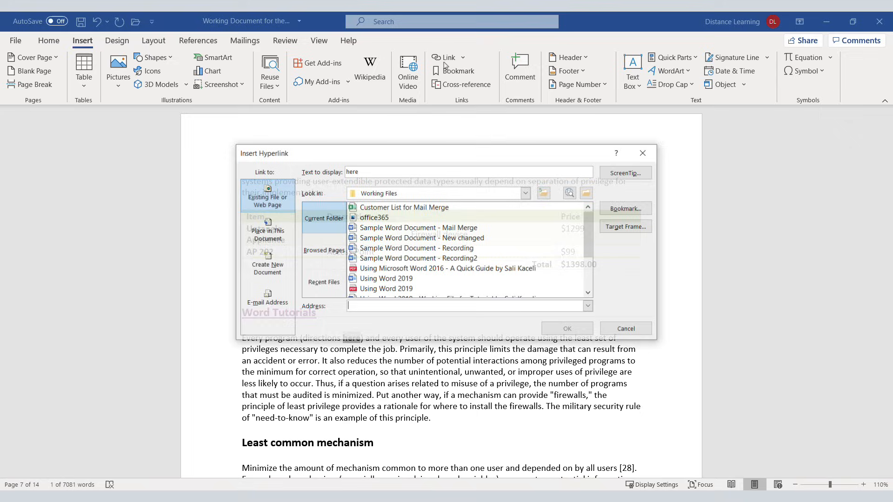
{"action": "left_click", "coordinate": [396, 272]}
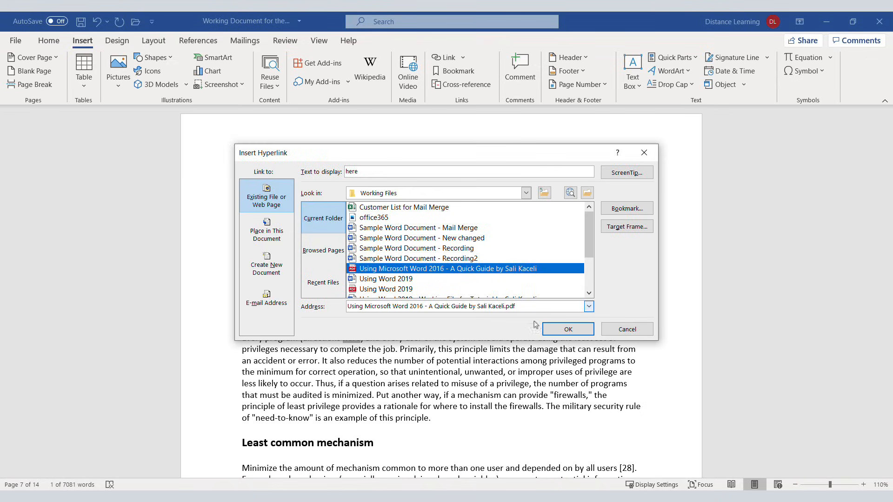
{"action": "left_click", "coordinate": [566, 330]}
{"action": "mouse_move", "coordinate": [351, 344]}
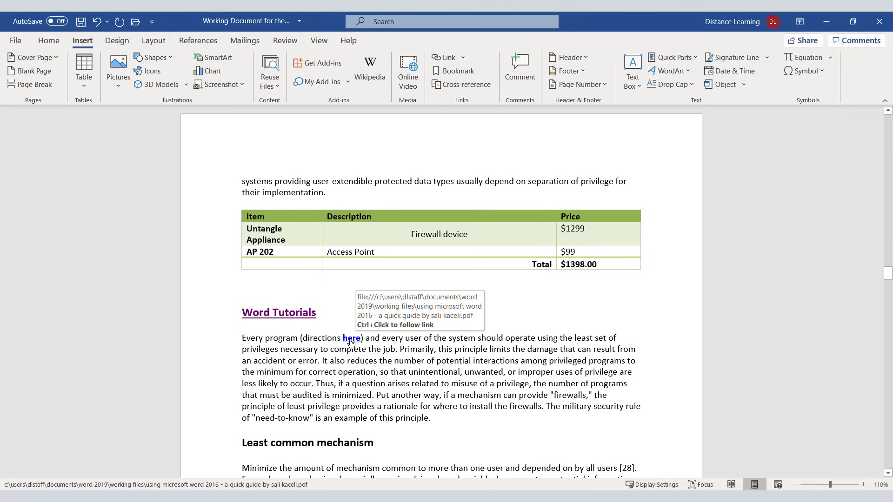
Follow the hyperlink on the word "here" to check the Word 2016 quick guide PDF, and close the browser window
{"action": "left_click", "coordinate": [352, 343], "text": "ctrl"}
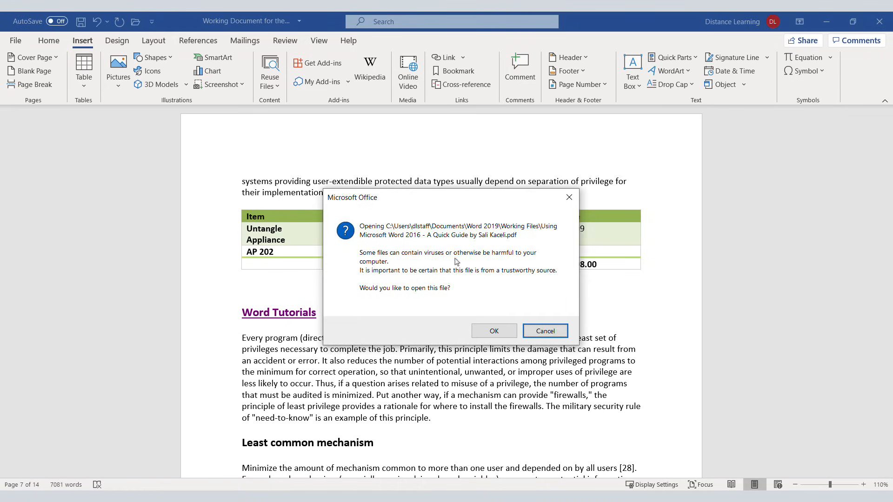
{"action": "left_click", "coordinate": [483, 335]}
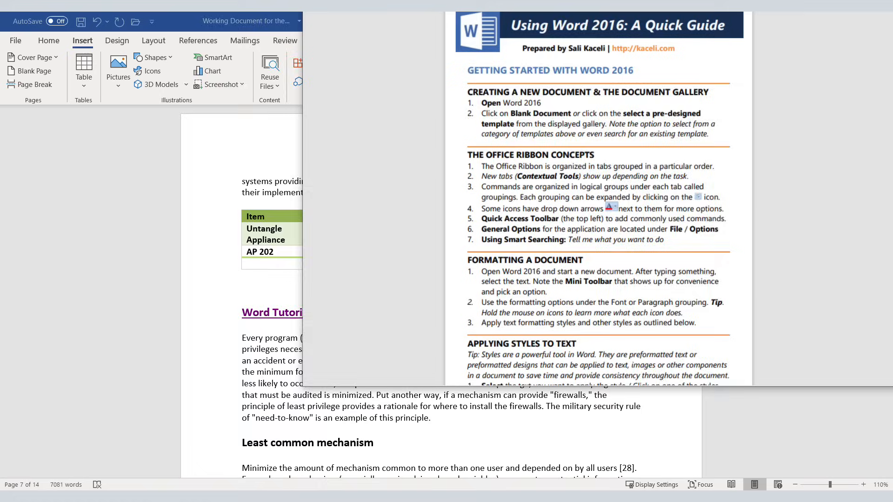
{"action": "scroll", "coordinate": [579, 193], "scroll_direction": "down", "scroll_amount": 5}
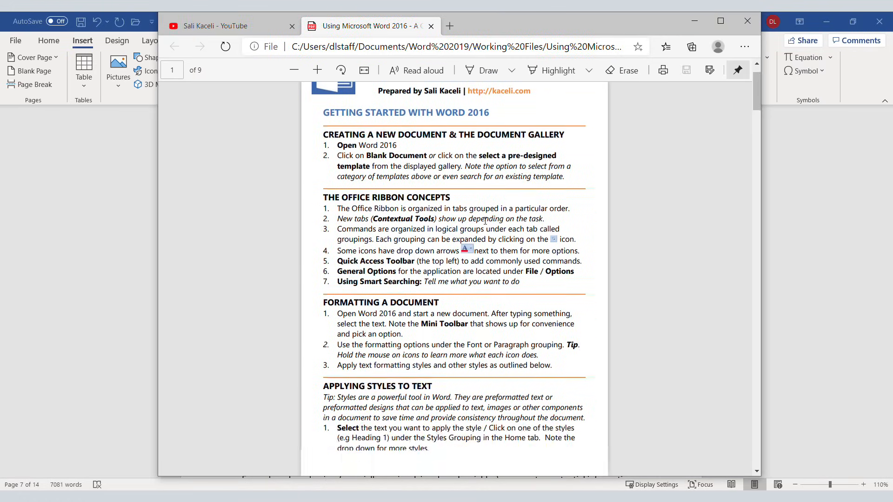
{"action": "scroll", "coordinate": [464, 194], "scroll_direction": "up", "scroll_amount": 5}
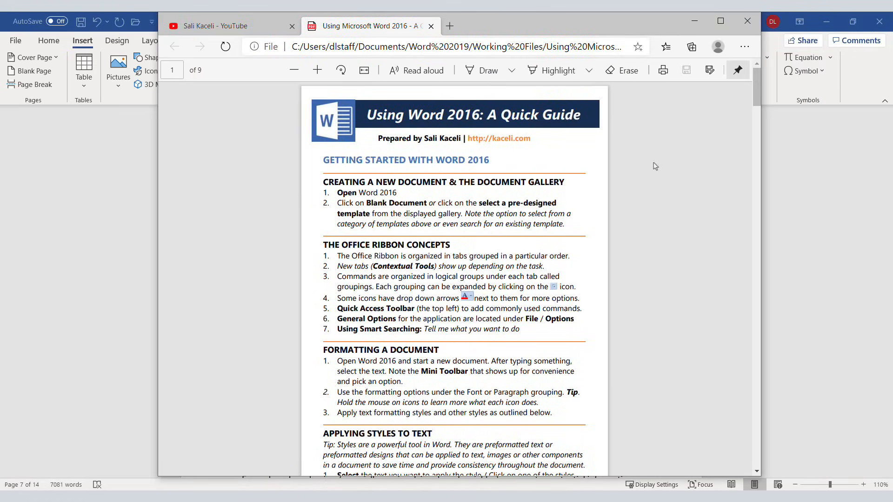
{"action": "left_click", "coordinate": [742, 24]}
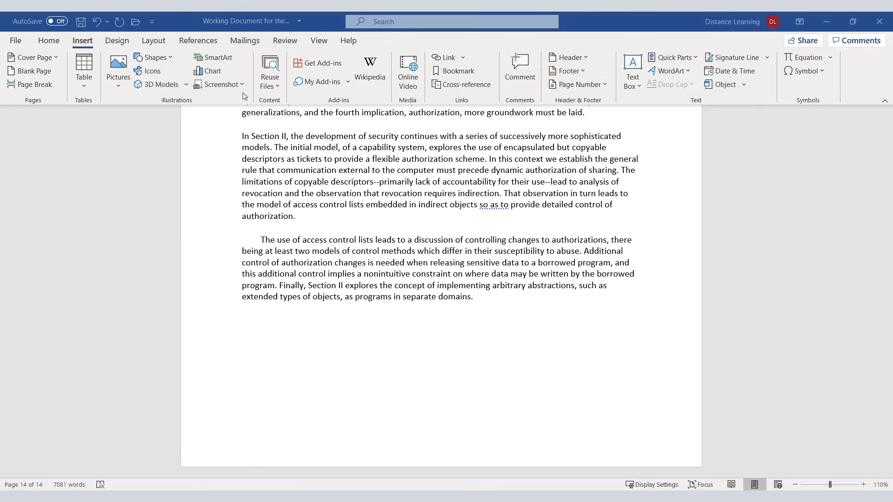
Insert a signature line below the last paragraph on page 14, allowing the signer to add comments in the Sign dialog
{"action": "left_click", "coordinate": [45, 41]}
{"action": "left_click", "coordinate": [84, 41]}
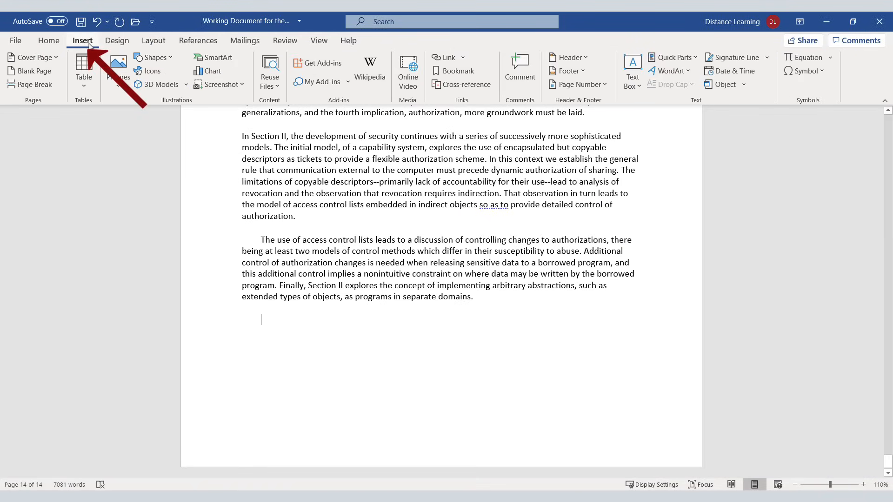
{"action": "left_click", "coordinate": [741, 58]}
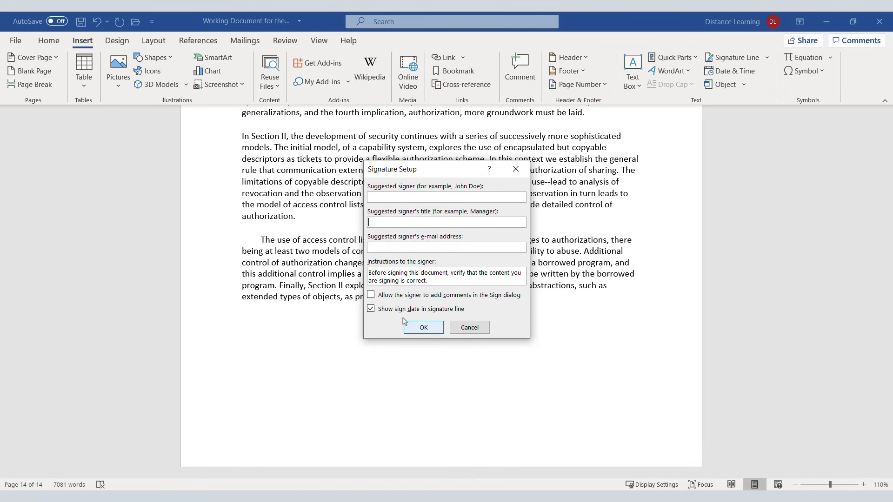
{"action": "left_click", "coordinate": [370, 297]}
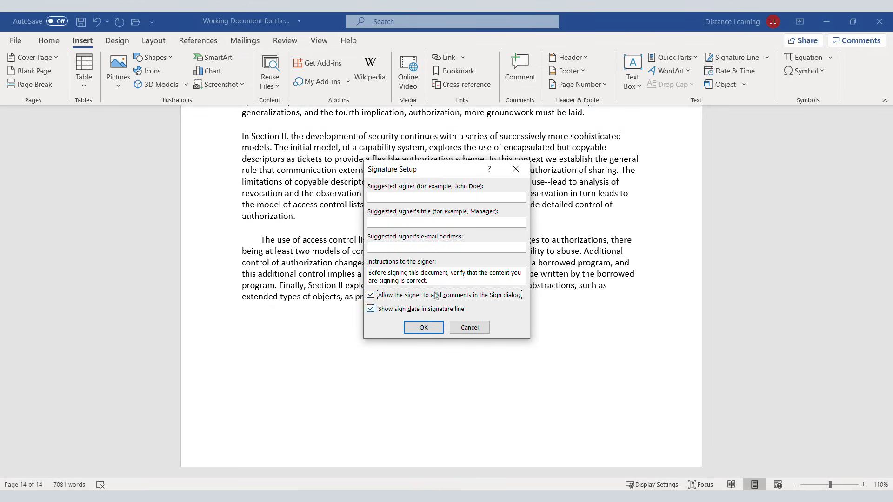
{"action": "left_click", "coordinate": [421, 328]}
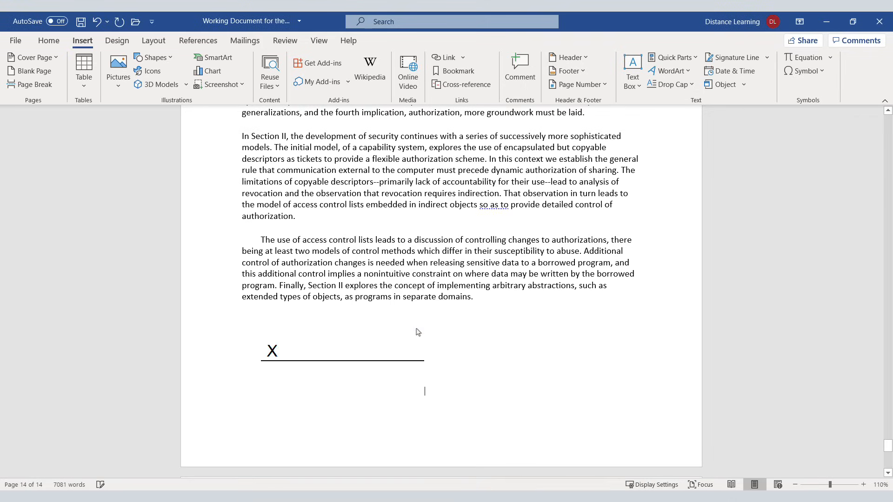
Sign the signature line with the signer's full name and commitment type "Approved this document", accepting the unverified certificate
{"action": "left_click", "coordinate": [296, 353]}
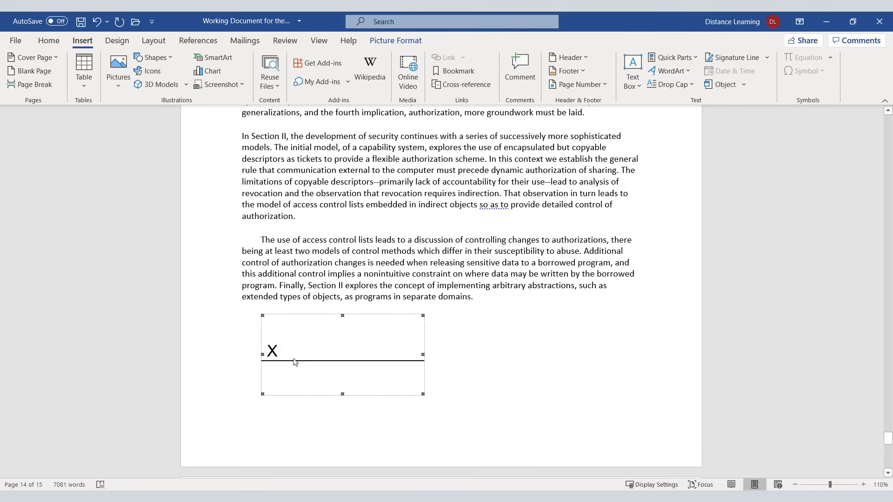
{"action": "double_click", "coordinate": [295, 362]}
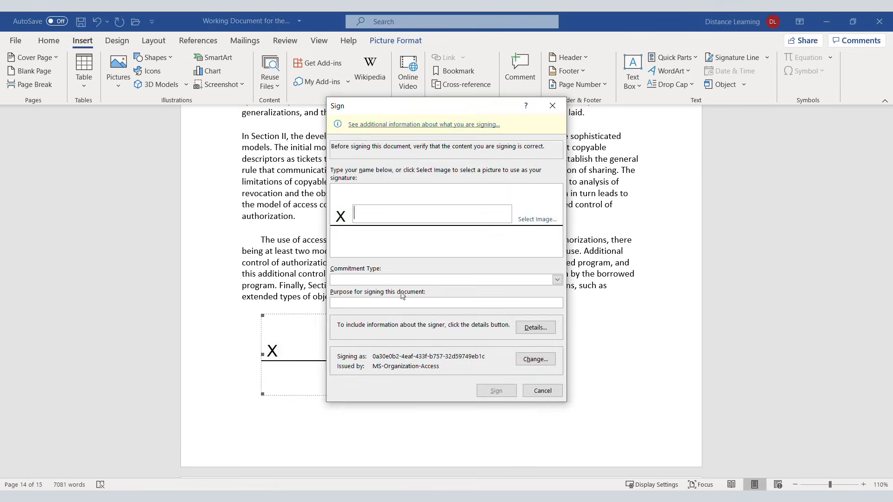
{"action": "type", "text": "Sali Kaceli"}
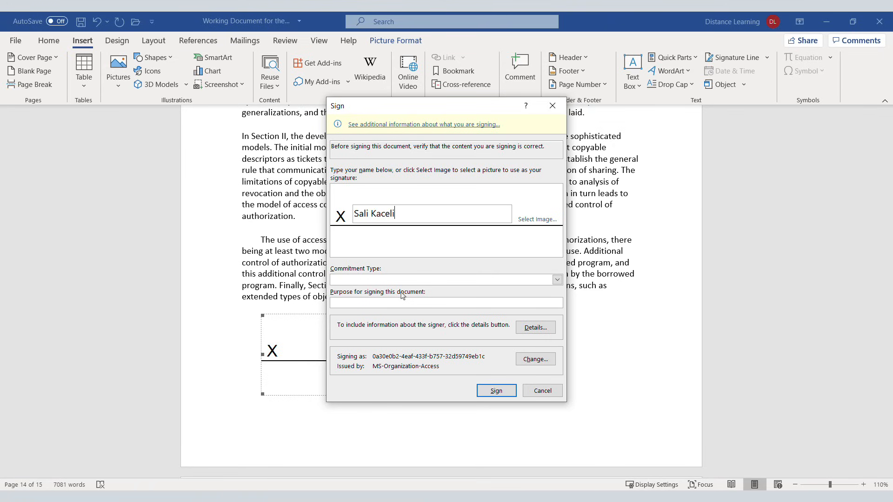
{"action": "left_click", "coordinate": [370, 280]}
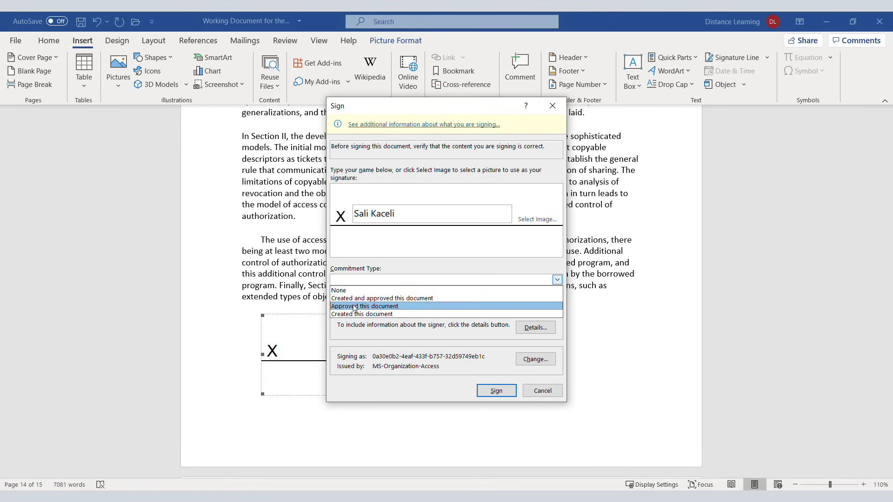
{"action": "left_click", "coordinate": [357, 303]}
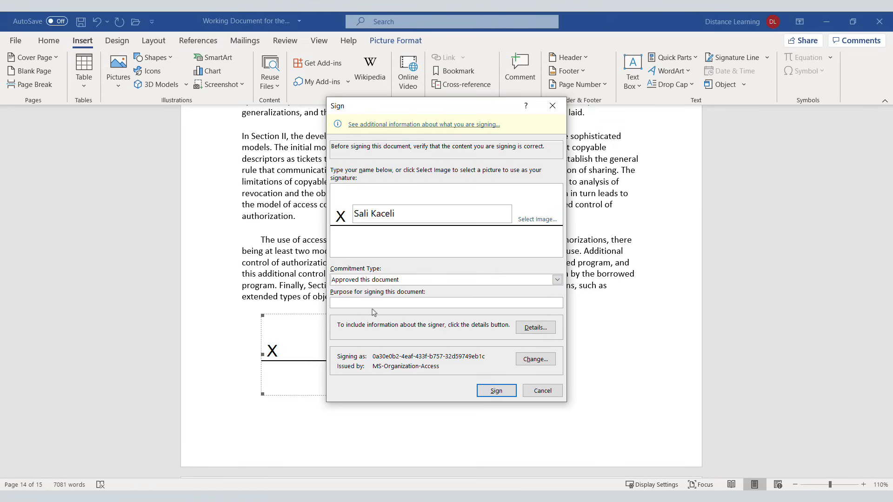
{"action": "left_click", "coordinate": [497, 393]}
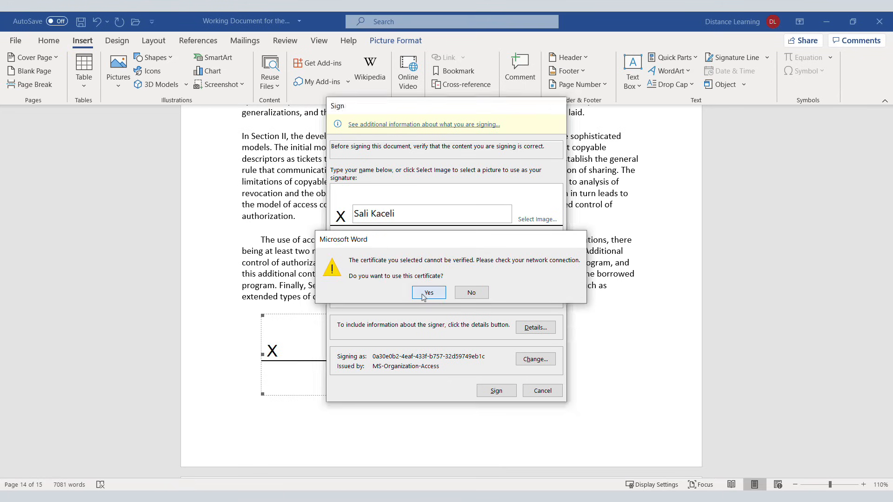
{"action": "left_click", "coordinate": [427, 294]}
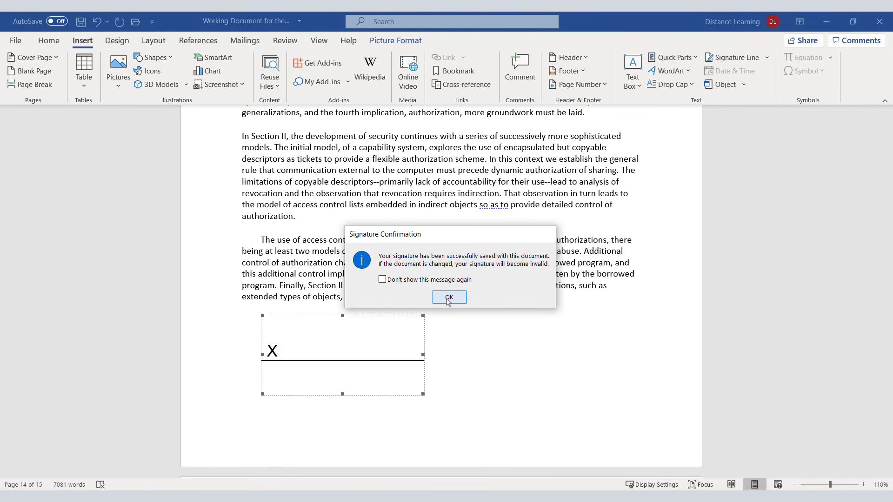
{"action": "left_click", "coordinate": [449, 298]}
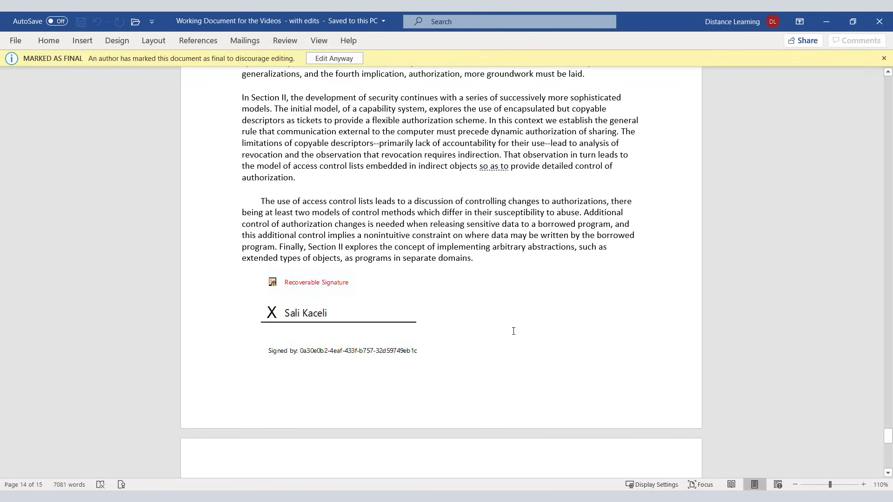
Open the signature's details and examine the additional signing information that was collected
{"action": "left_click", "coordinate": [310, 354]}
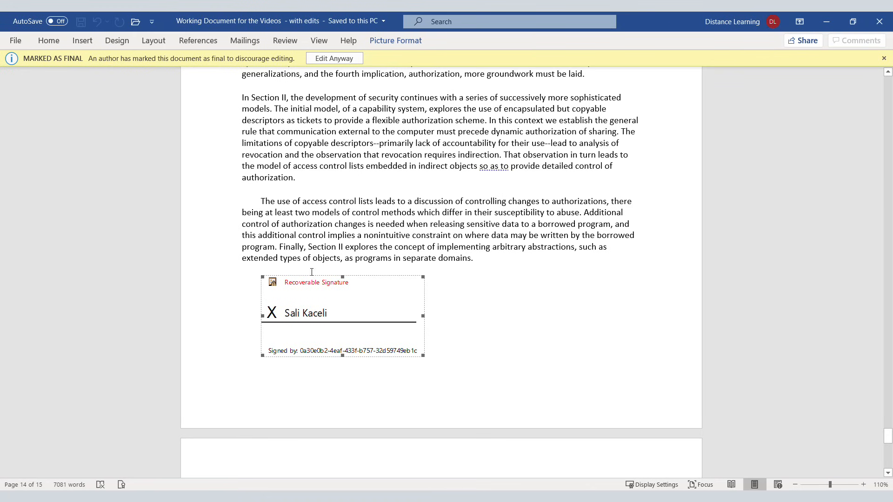
{"action": "double_click", "coordinate": [339, 355]}
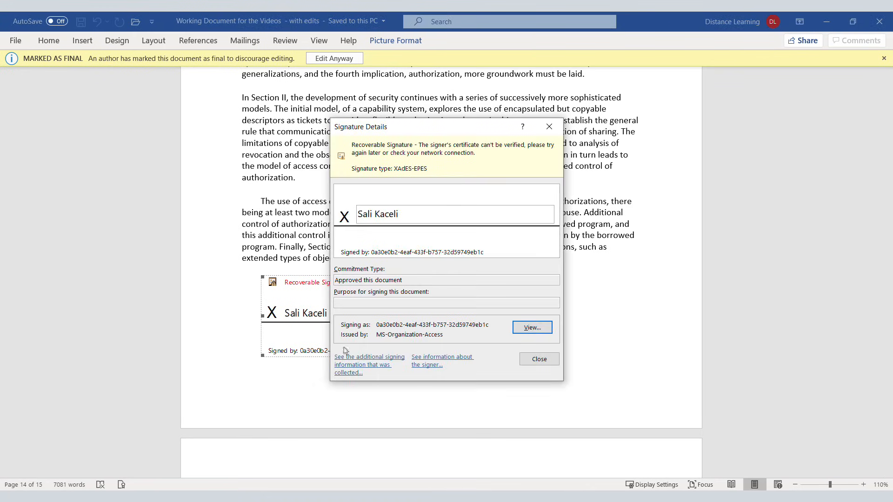
{"action": "left_click", "coordinate": [378, 365]}
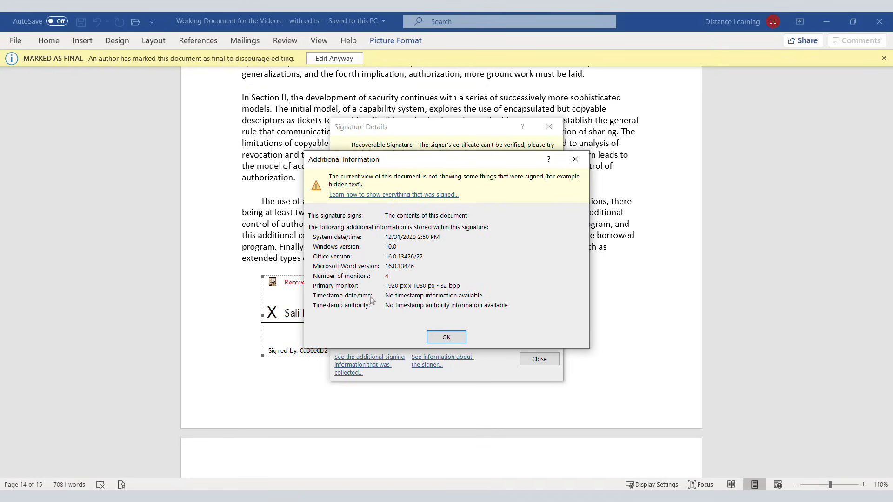
{"action": "left_click", "coordinate": [448, 339]}
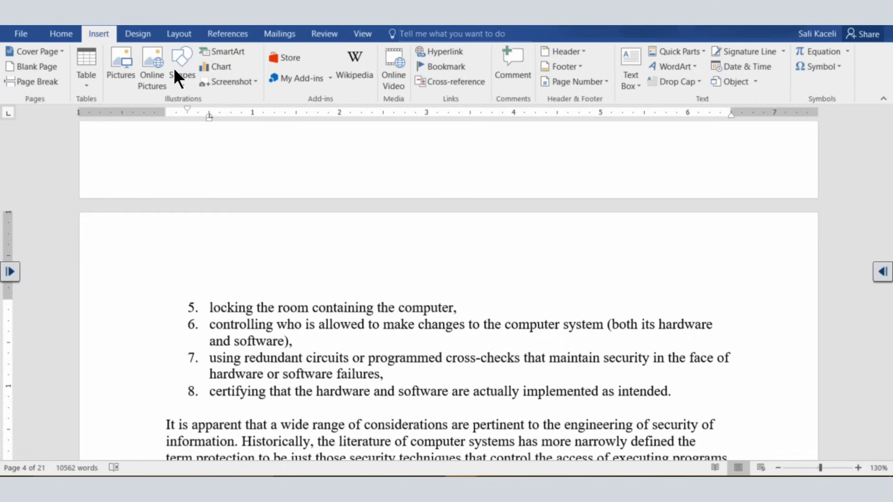
Insert a screen clipping of the other Word window's ribbon, about 3.98" wide and 1.78" high, at the start of list item 8
{"action": "left_click", "coordinate": [250, 82]}
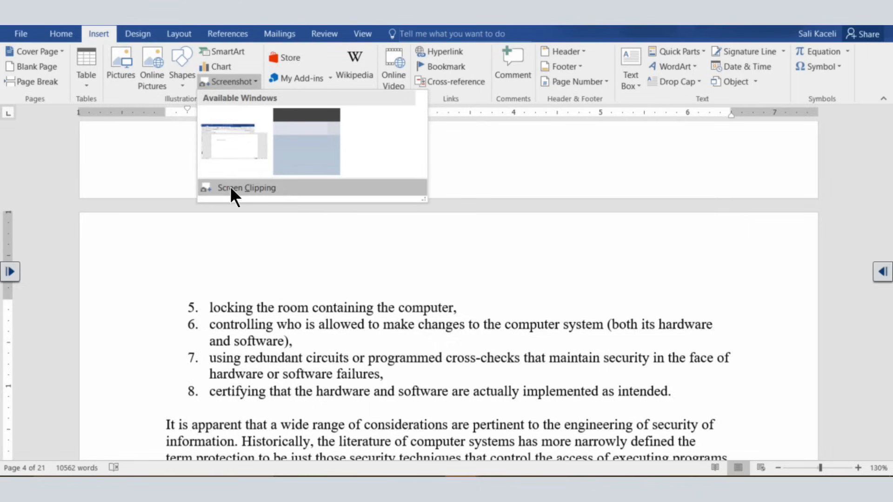
{"action": "left_click", "coordinate": [288, 235]}
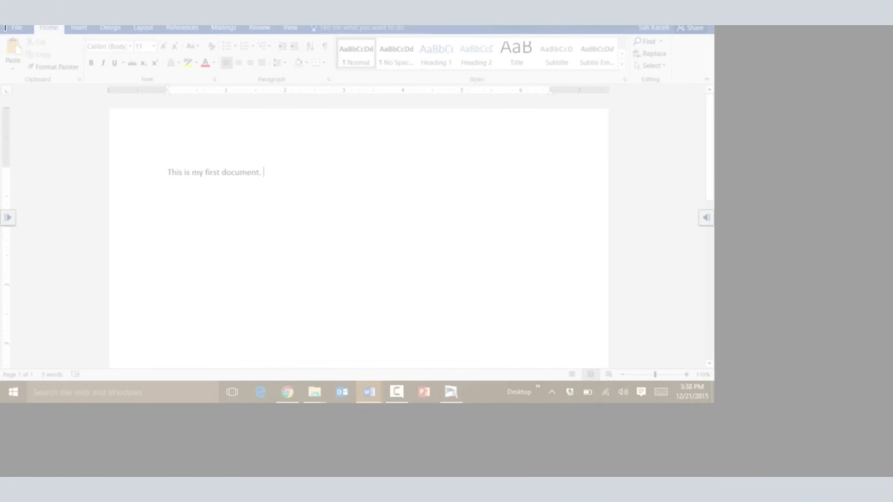
{"action": "left_click_drag", "start_coordinate": [5, 31], "coordinate": [236, 132]}
{"action": "left_click_drag", "start_coordinate": [188, 106], "coordinate": [269, 141]}
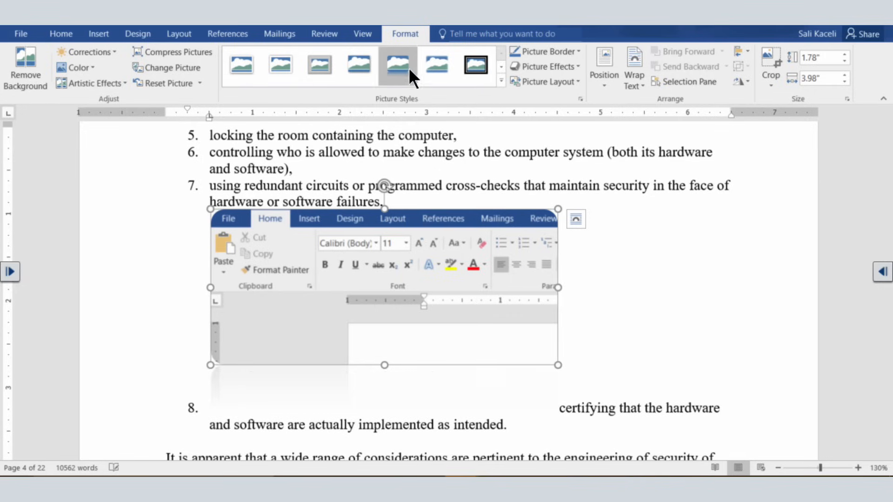
Apply the rectangular picture style with a drop shadow to the inserted screen clipping, and deselect it
{"action": "left_click", "coordinate": [433, 66]}
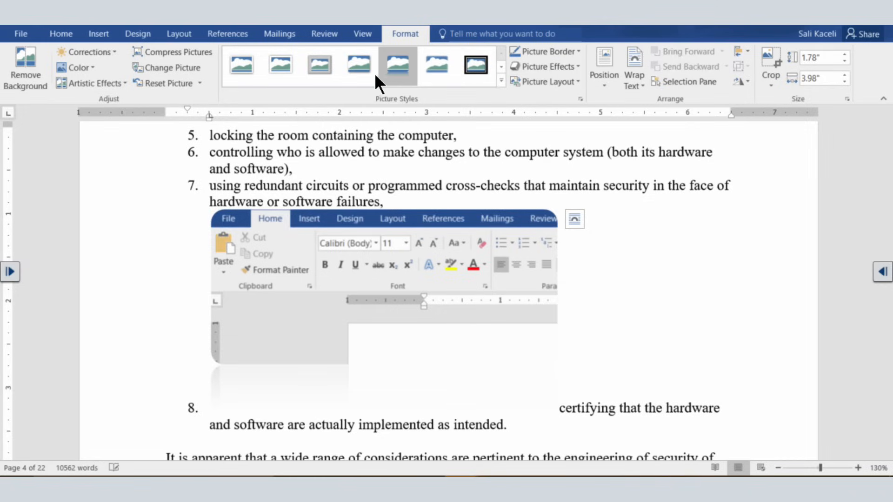
{"action": "left_click", "coordinate": [323, 62]}
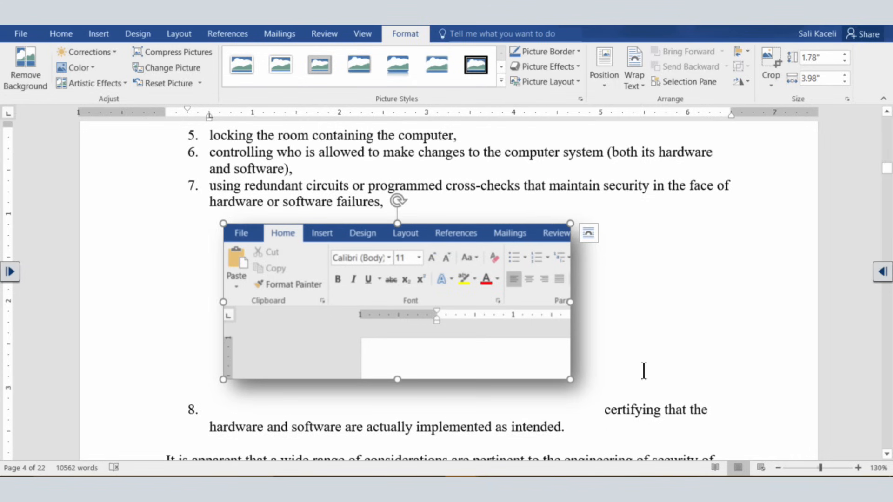
{"action": "left_click", "coordinate": [646, 409]}
{"action": "scroll", "coordinate": [313, 266], "scroll_direction": "down", "scroll_amount": 3}
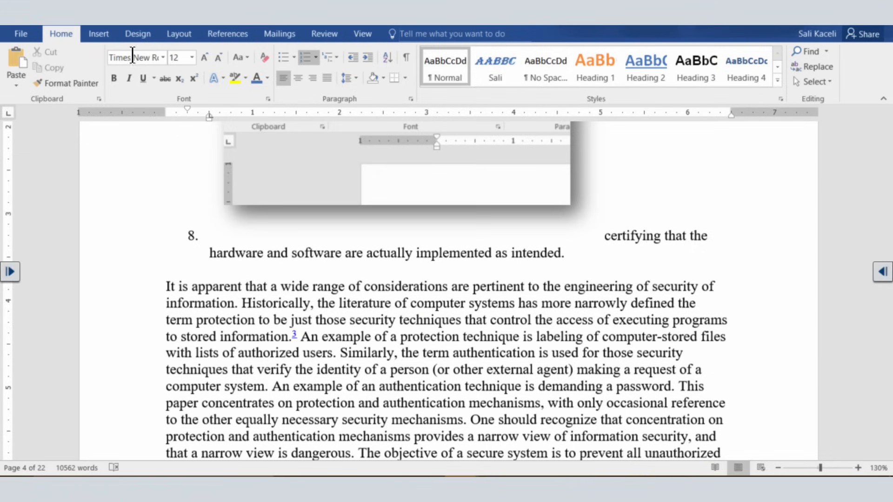
{"action": "left_click", "coordinate": [136, 36]}
{"action": "left_click", "coordinate": [98, 34]}
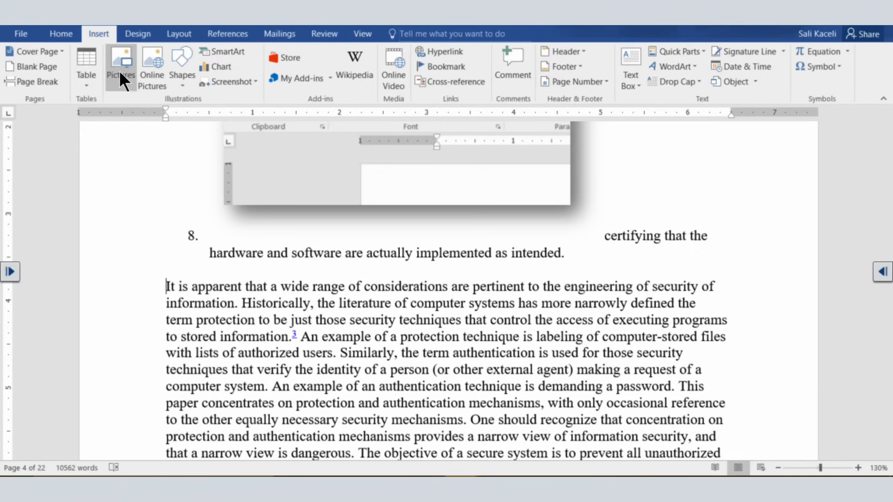
{"action": "left_click", "coordinate": [255, 81]}
{"action": "left_click", "coordinate": [252, 188]}
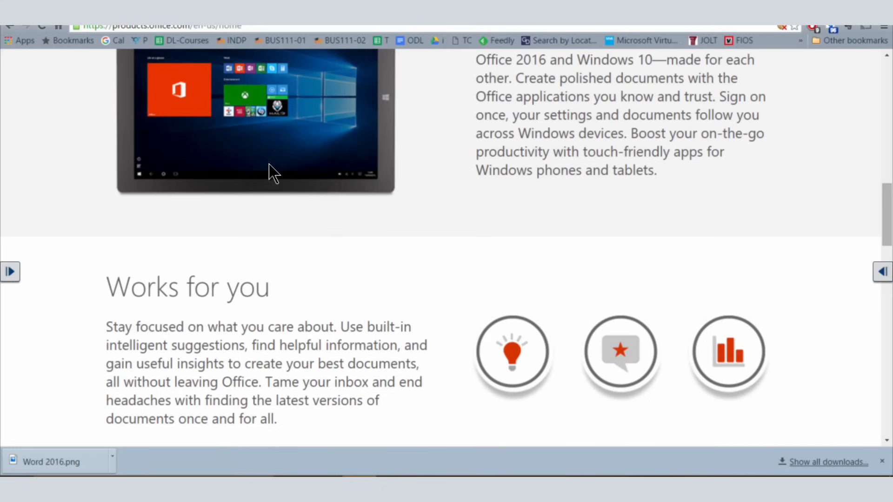
{"action": "left_click", "coordinate": [843, 12]}
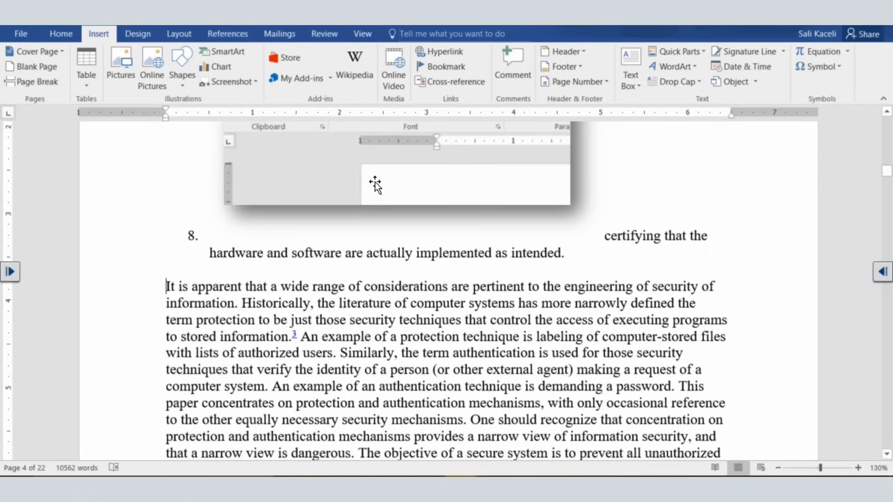
Insert a screenshot of the whole "Document1 - Word" window before the paragraph starting "It is apparent", and check its placement
{"action": "left_click", "coordinate": [214, 84]}
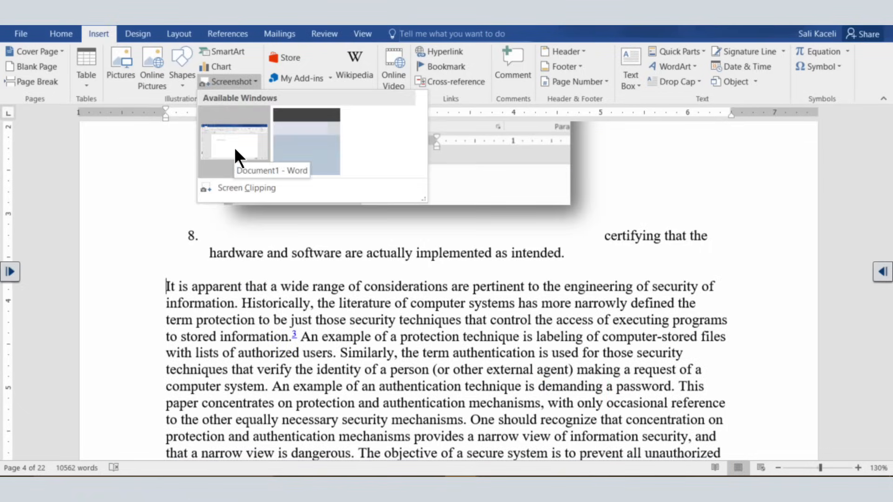
{"action": "left_click", "coordinate": [234, 147]}
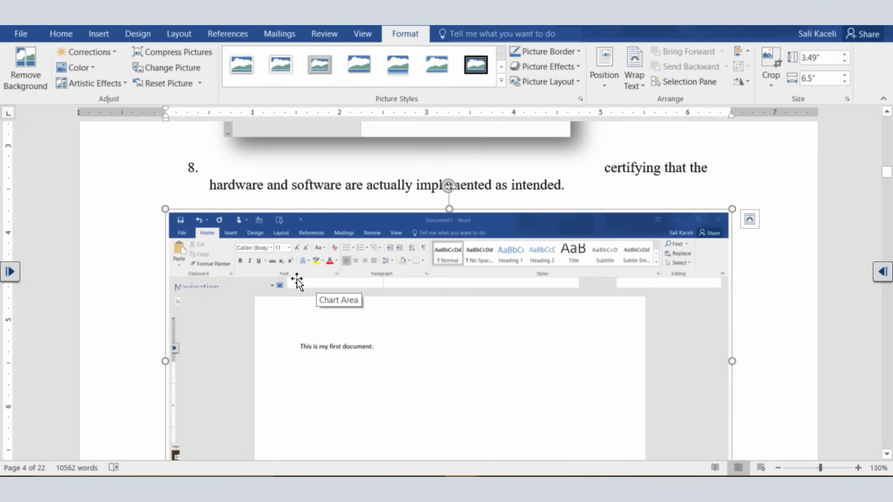
{"action": "scroll", "coordinate": [295, 284], "scroll_direction": "down", "scroll_amount": 5}
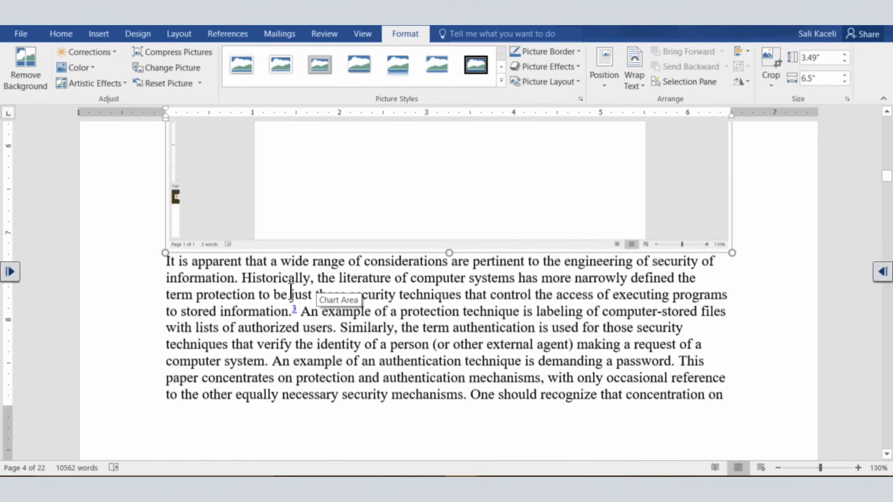
{"action": "scroll", "coordinate": [295, 280], "scroll_direction": "down", "scroll_amount": 6}
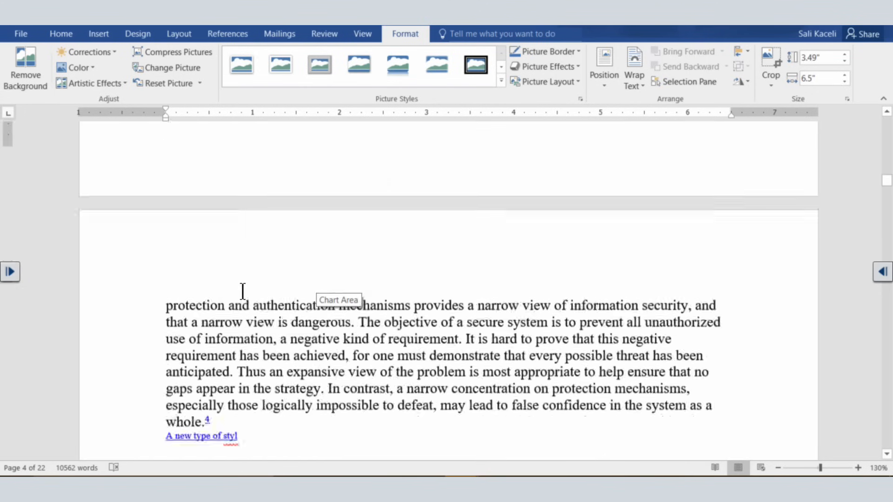
{"action": "scroll", "coordinate": [242, 293], "scroll_direction": "up", "scroll_amount": 10}
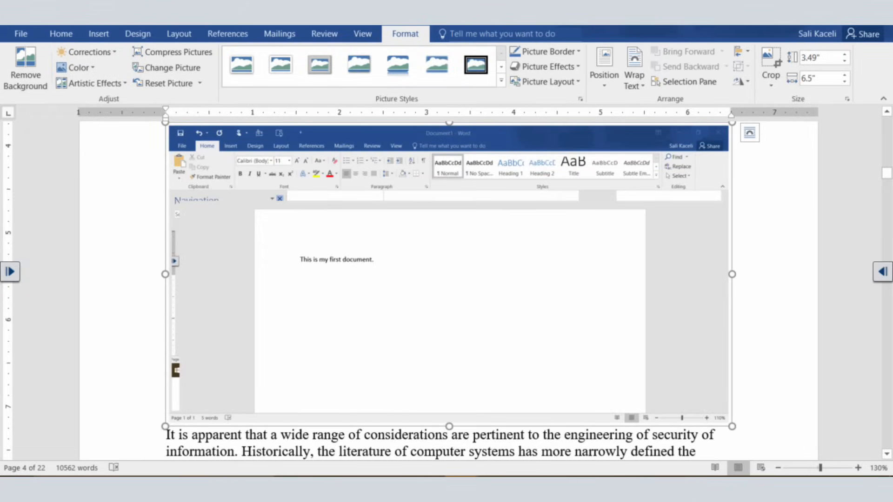
Shrink the inserted window screenshot above the "It is apparent" paragraph proportionally from its corner
{"action": "left_click_drag", "start_coordinate": [165, 426], "coordinate": [303, 295]}
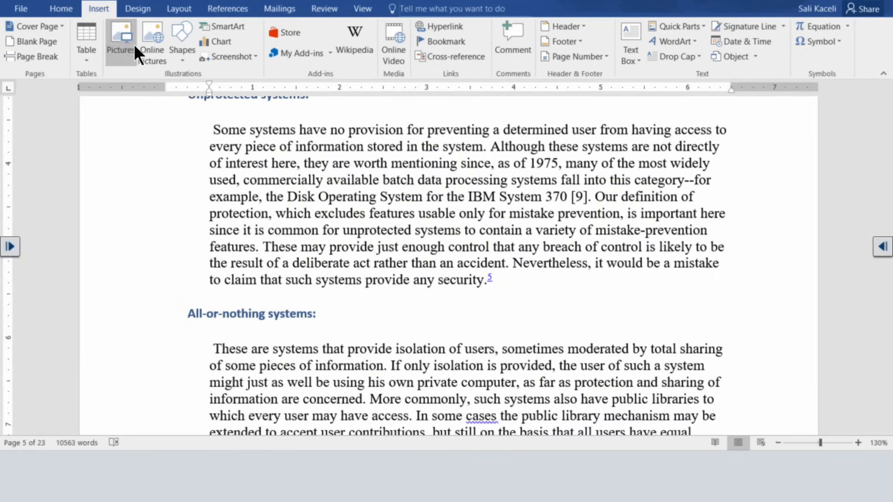
Insert the built-in Filigree Quote text box near the "Unprotected systems" heading
{"action": "left_click", "coordinate": [634, 56]}
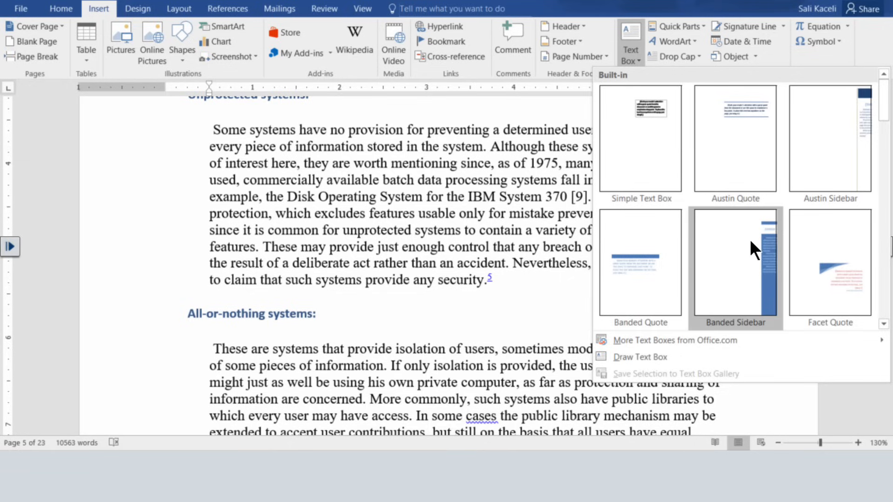
{"action": "left_click", "coordinate": [884, 324]}
{"action": "left_click", "coordinate": [883, 325]}
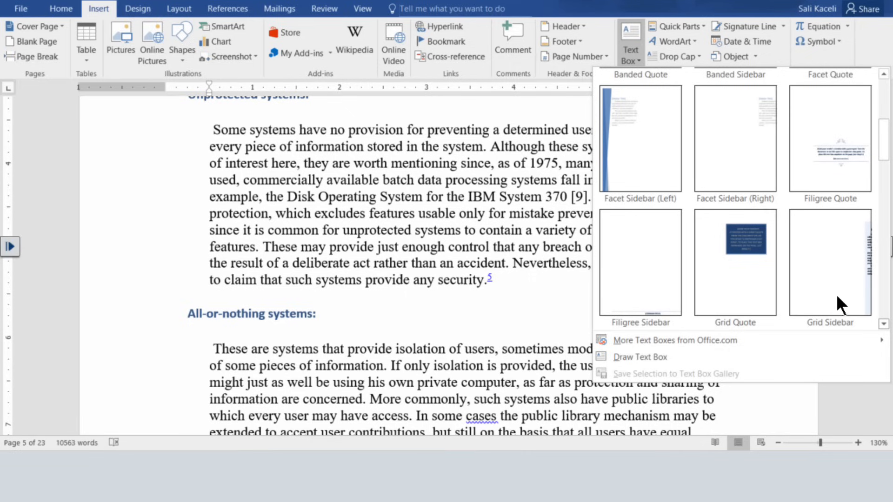
{"action": "scroll", "coordinate": [844, 148], "scroll_direction": "down", "scroll_amount": 1}
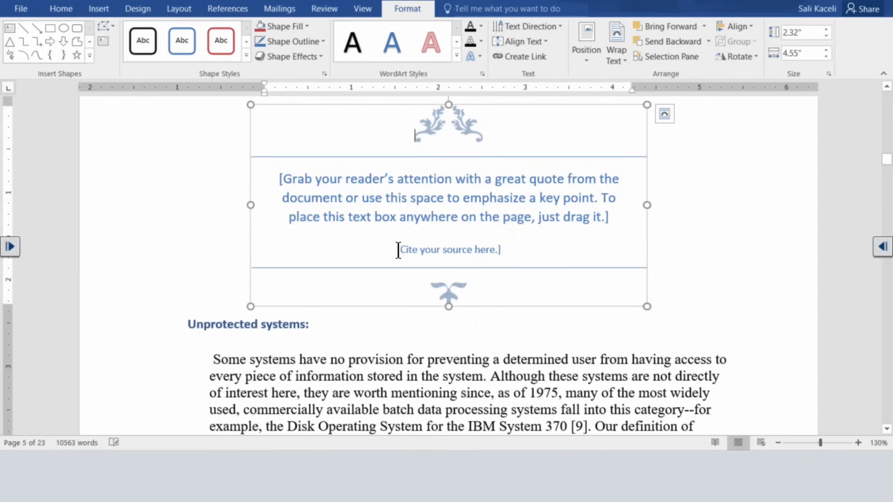
Enter "This tutorial is very useful" as the quote in the text box and place the box under the "Unprotected systems" heading
{"action": "left_click", "coordinate": [382, 201]}
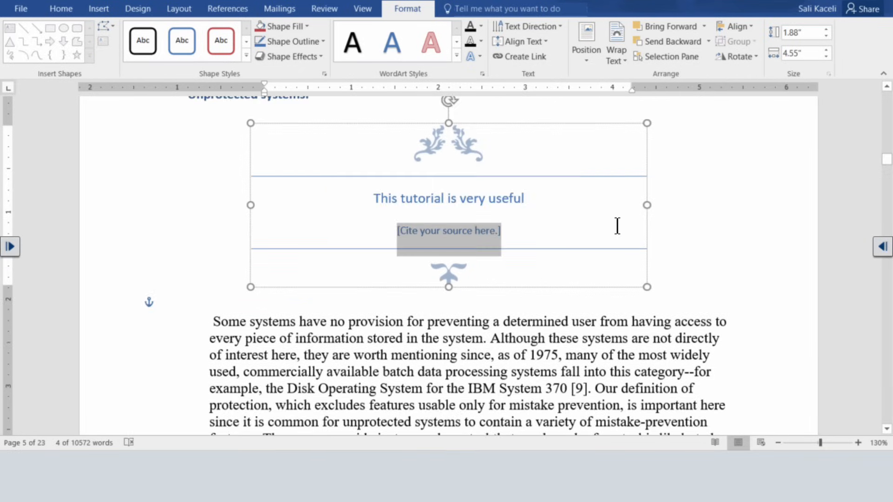
{"action": "left_click", "coordinate": [670, 229]}
{"action": "left_click", "coordinate": [370, 264]}
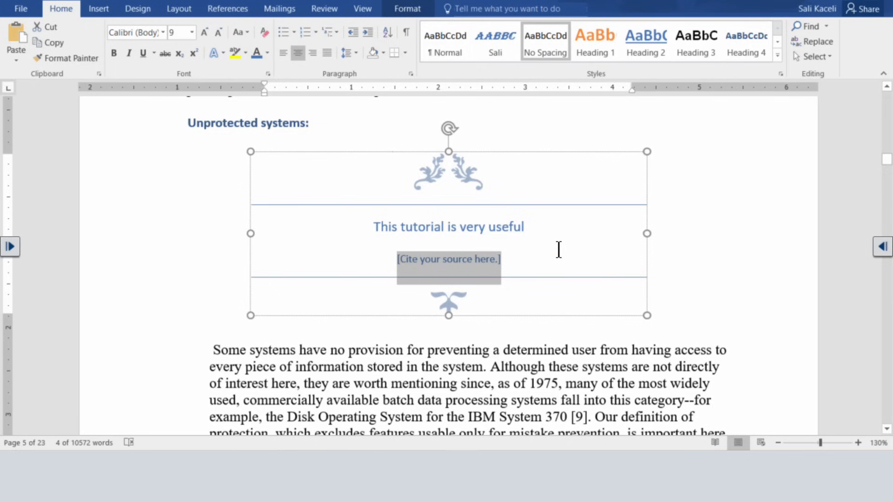
Apply square text wrapping to the quote text box so the paragraph flows beside it, and shrink the box from its upper corner
{"action": "left_click", "coordinate": [540, 151]}
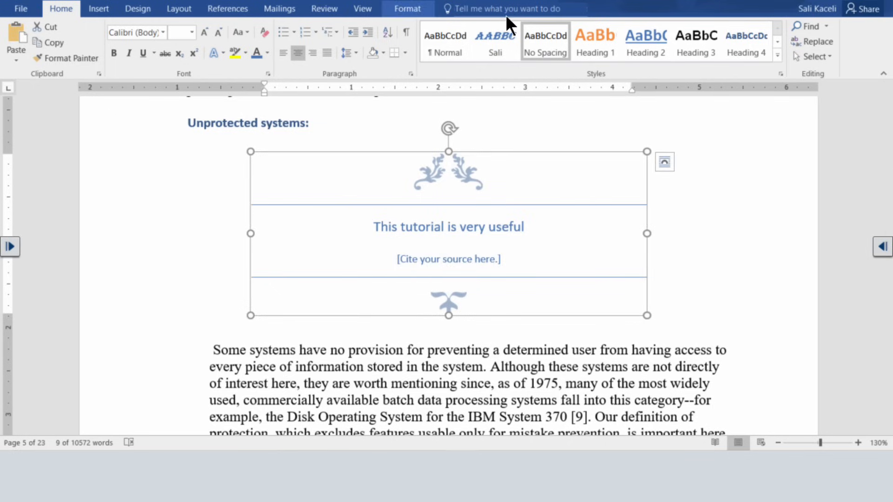
{"action": "left_click", "coordinate": [405, 8]}
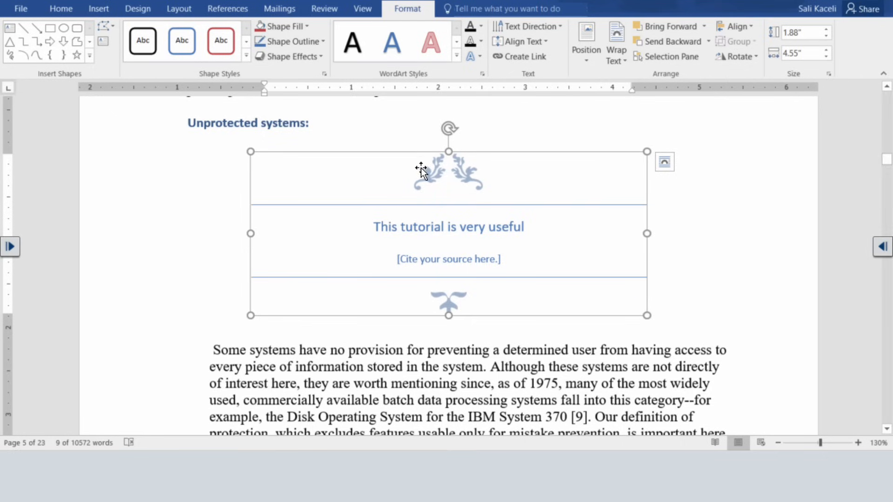
{"action": "left_click", "coordinate": [615, 54]}
{"action": "left_click", "coordinate": [639, 96]}
{"action": "left_click", "coordinate": [381, 392]}
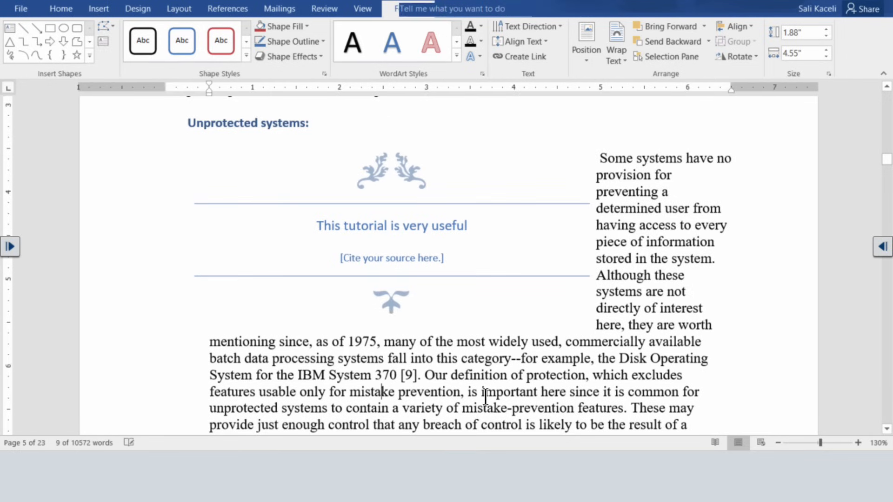
{"action": "left_click", "coordinate": [514, 237]}
{"action": "left_click_drag", "start_coordinate": [590, 152], "coordinate": [469, 194]}
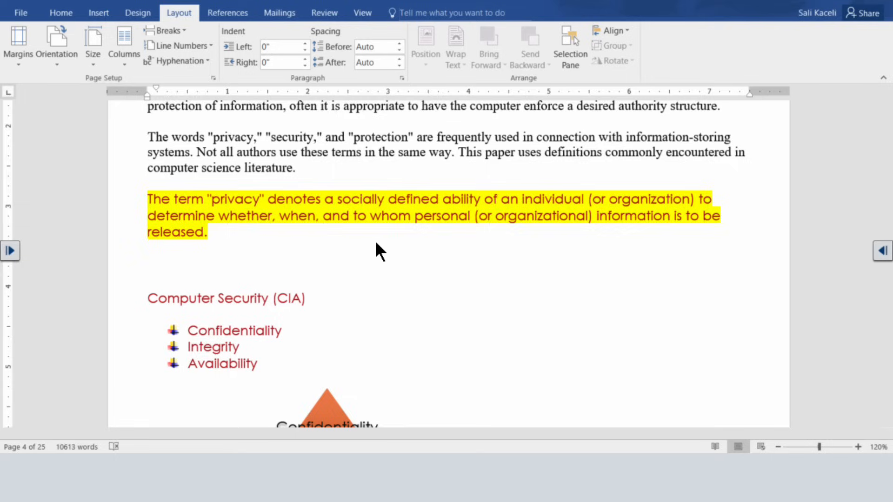
Lay out the text in two columns without selecting any passage, and check the effect across the document's pages
{"action": "scroll", "coordinate": [375, 241], "scroll_direction": "up", "scroll_amount": 3}
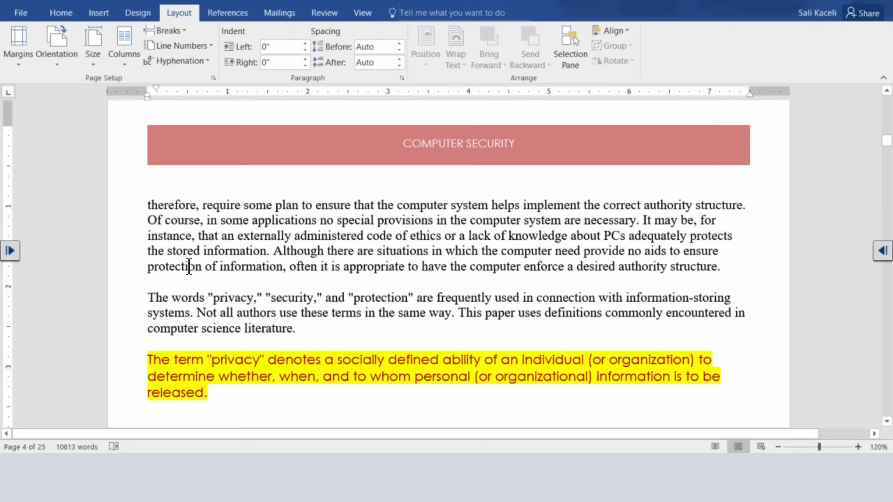
{"action": "left_click", "coordinate": [150, 205]}
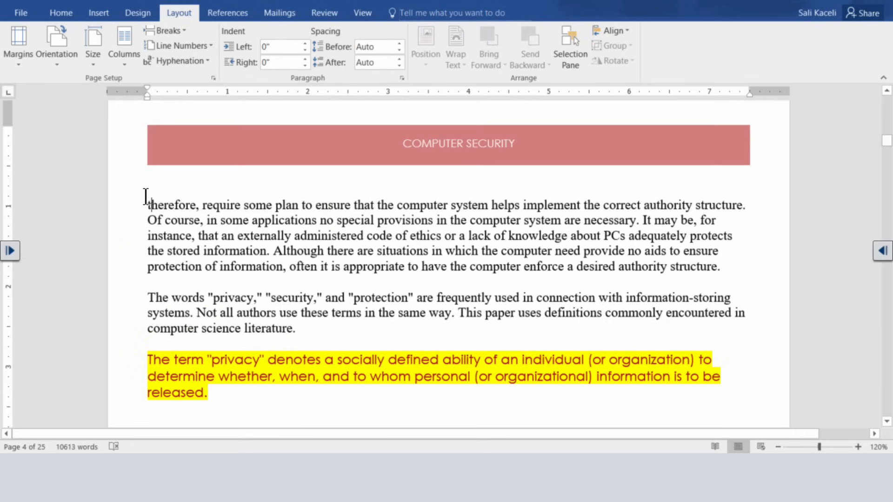
{"action": "left_click", "coordinate": [124, 63]}
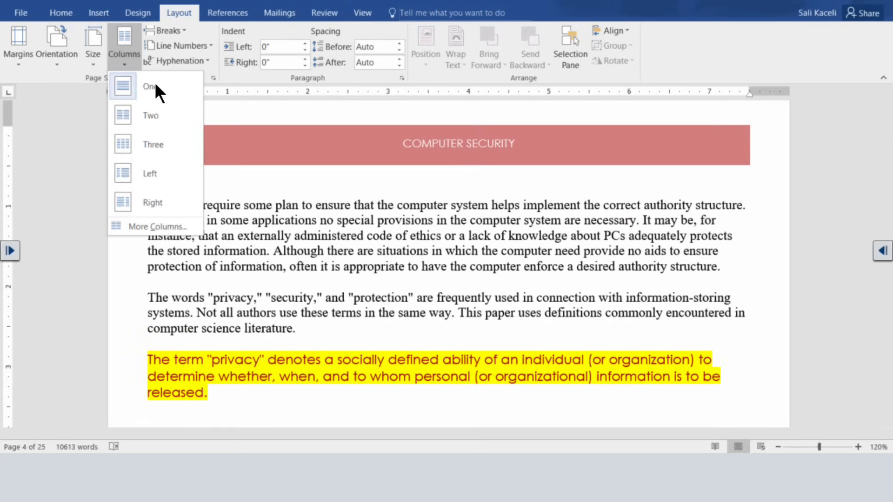
{"action": "left_click", "coordinate": [138, 117]}
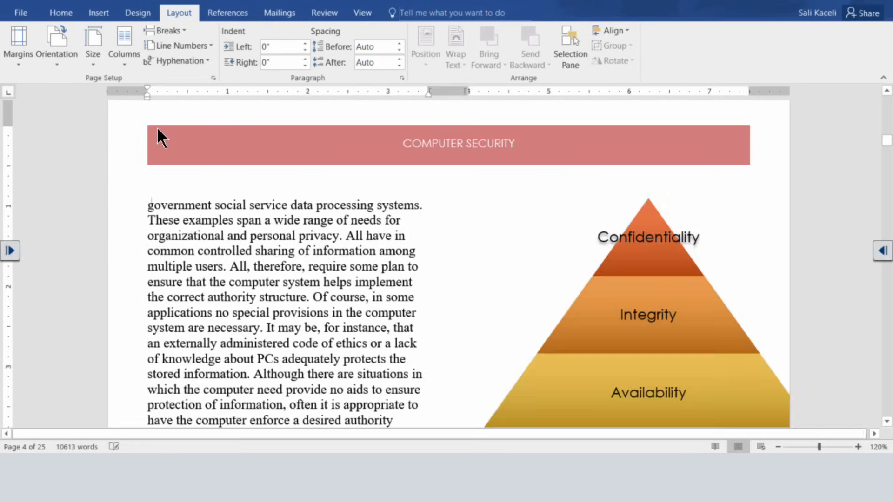
{"action": "scroll", "coordinate": [366, 217], "scroll_direction": "down", "scroll_amount": 5}
{"action": "scroll", "coordinate": [376, 215], "scroll_direction": "down", "scroll_amount": 6}
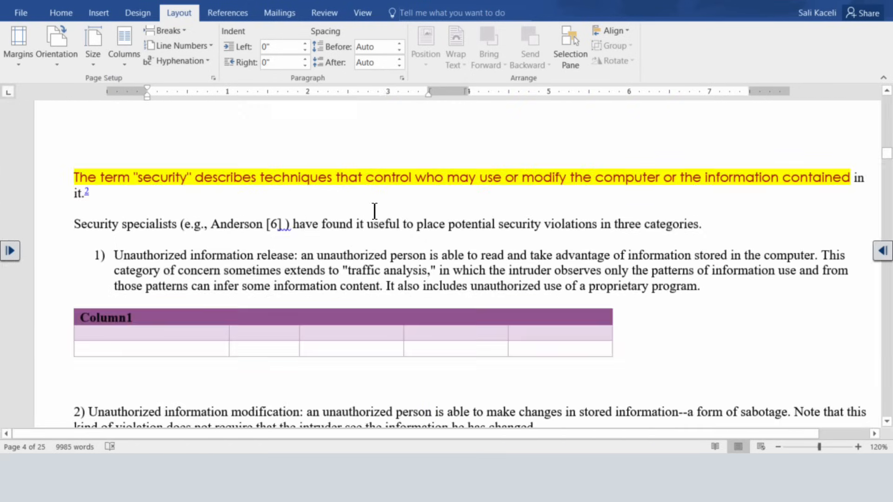
{"action": "scroll", "coordinate": [373, 211], "scroll_direction": "up", "scroll_amount": 18}
{"action": "scroll", "coordinate": [477, 253], "scroll_direction": "up", "scroll_amount": 3}
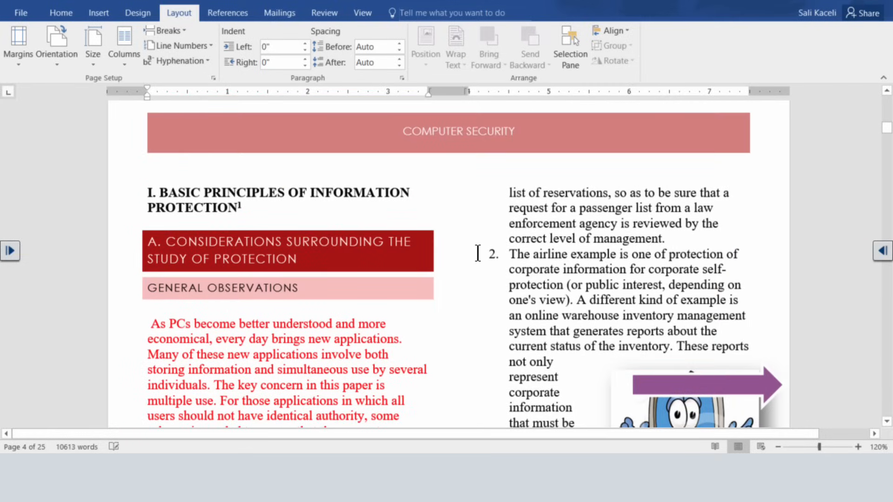
Undo the two-column layout applied across the pages
{"action": "left_click", "coordinate": [477, 253]}
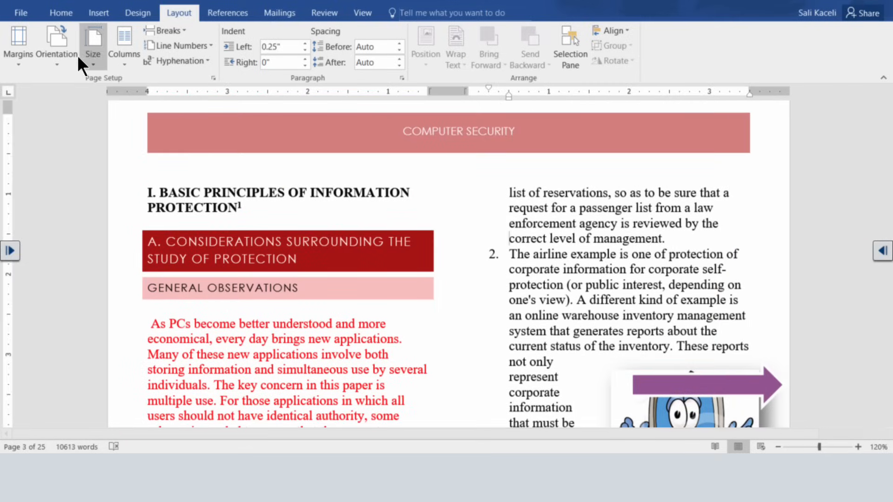
{"action": "left_click", "coordinate": [47, 2]}
{"action": "left_click", "coordinate": [48, 2]}
{"action": "scroll", "coordinate": [422, 289], "scroll_direction": "up", "scroll_amount": 10}
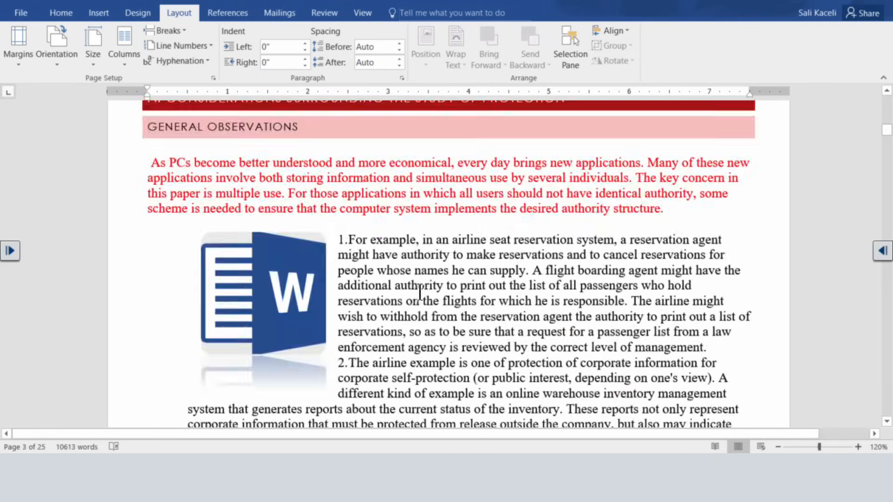
Format only the two paragraphs from "therefore, require some plan" through "computer science literature" in two columns
{"action": "scroll", "coordinate": [422, 289], "scroll_direction": "down", "scroll_amount": 12}
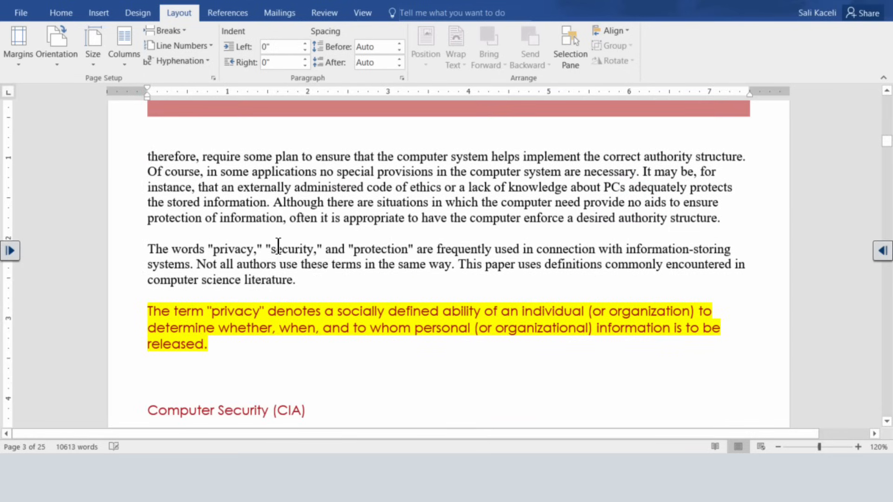
{"action": "left_click_drag", "start_coordinate": [296, 281], "coordinate": [152, 160]}
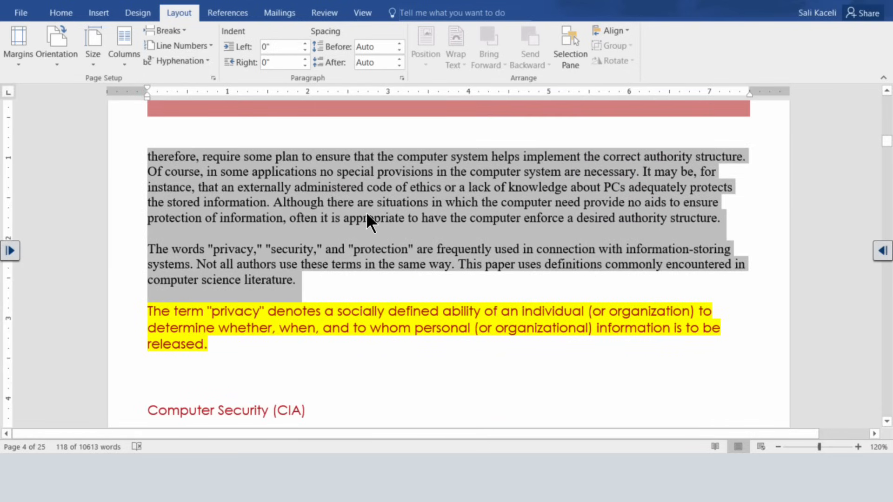
{"action": "left_click", "coordinate": [124, 62]}
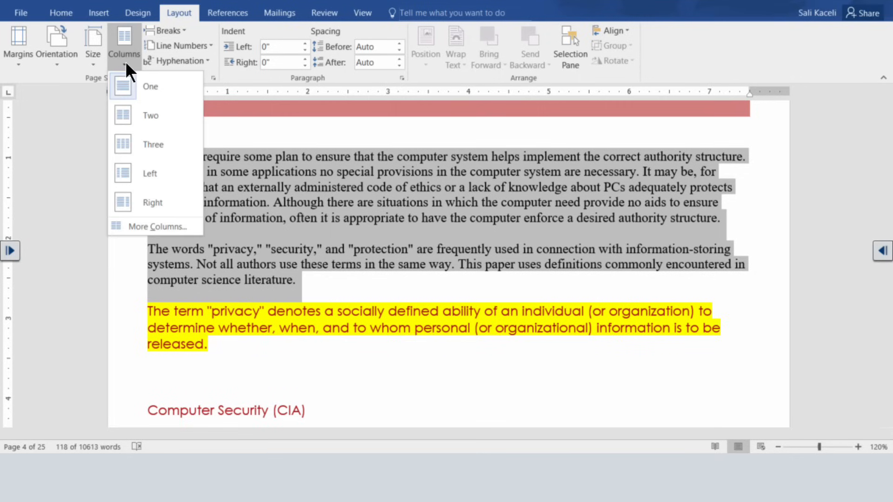
{"action": "left_click", "coordinate": [138, 118]}
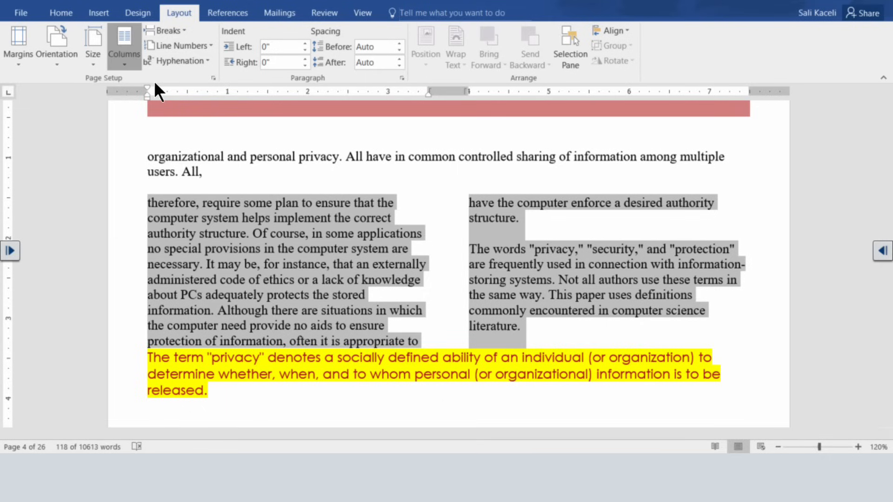
Enable a line between the two columns in the detailed column settings and open the choices for where the layout applies
{"action": "left_click", "coordinate": [124, 65]}
{"action": "left_click", "coordinate": [150, 227]}
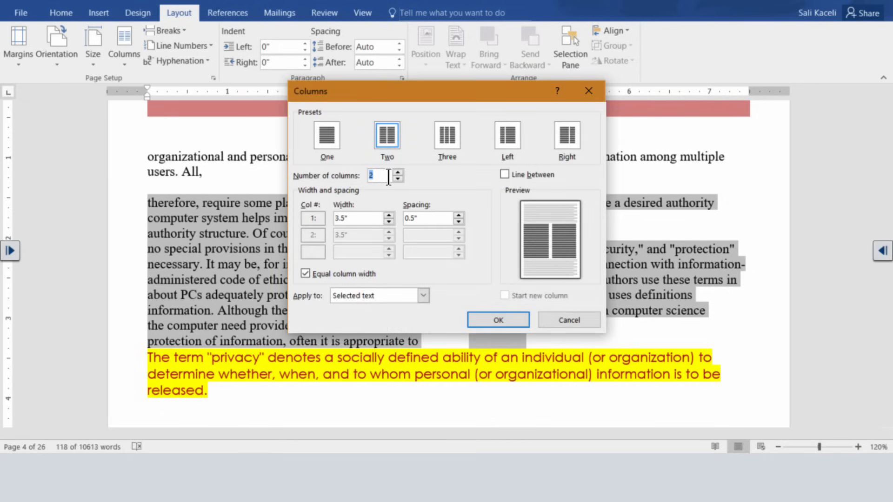
{"action": "left_click", "coordinate": [504, 175]}
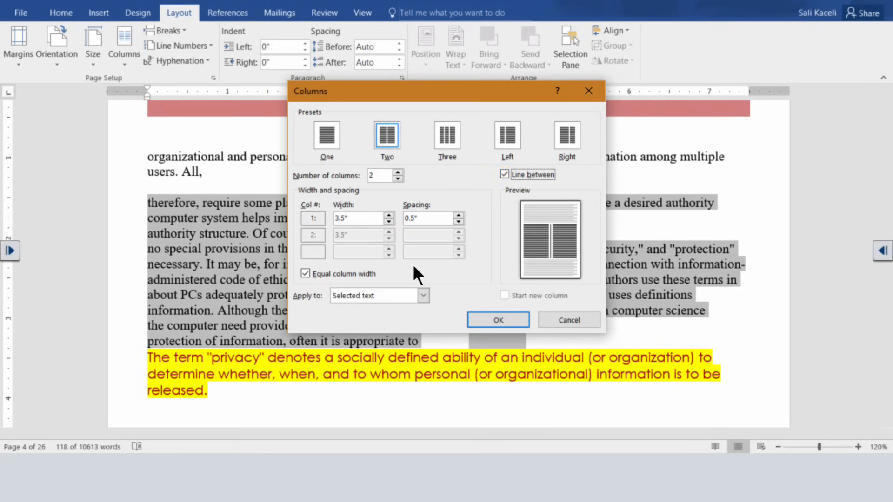
{"action": "left_click", "coordinate": [417, 297]}
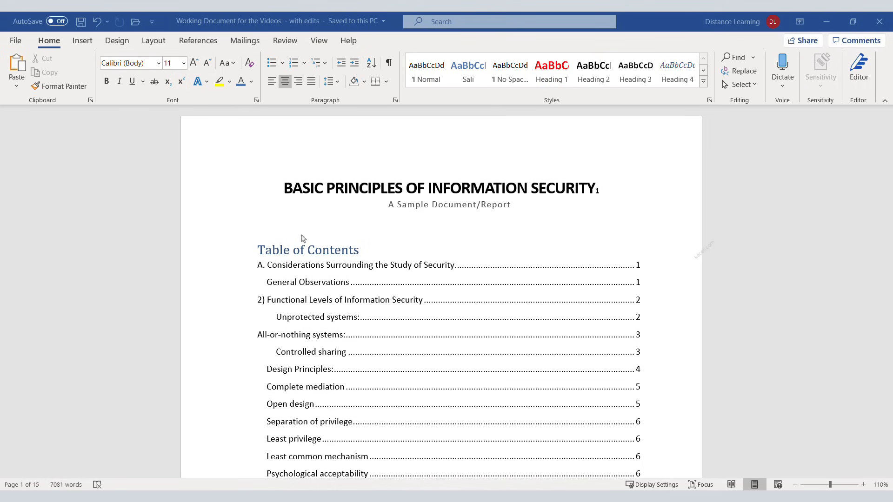
Add the Office.com cover page with a photo of books above a blue title block to the working document
{"action": "scroll", "coordinate": [343, 202], "scroll_direction": "down", "scroll_amount": 5}
{"action": "scroll", "coordinate": [327, 240], "scroll_direction": "down", "scroll_amount": 4}
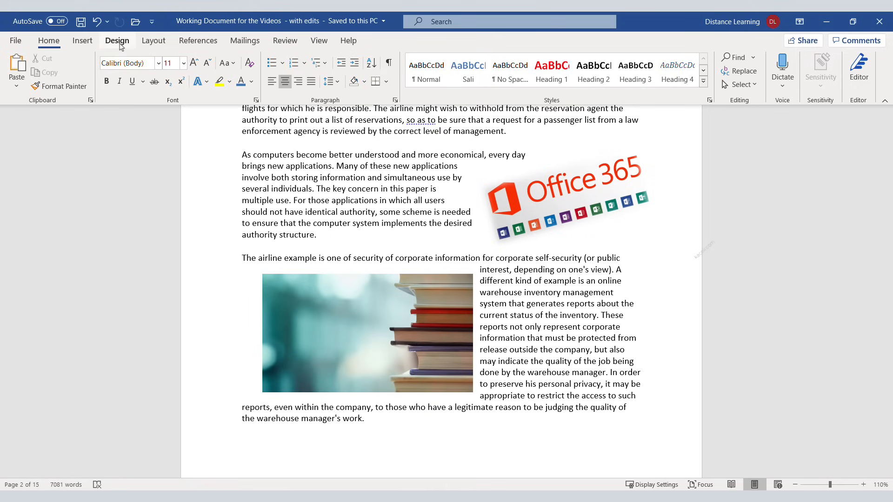
{"action": "left_click", "coordinate": [82, 40]}
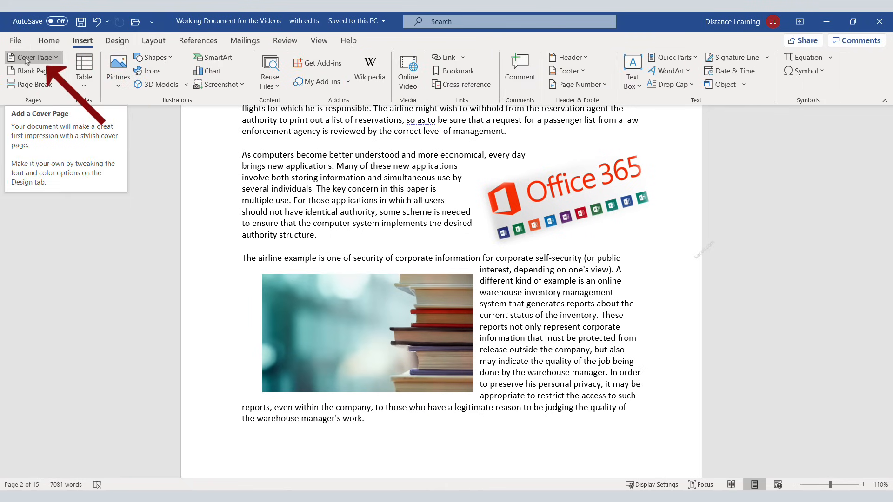
{"action": "left_click", "coordinate": [56, 63]}
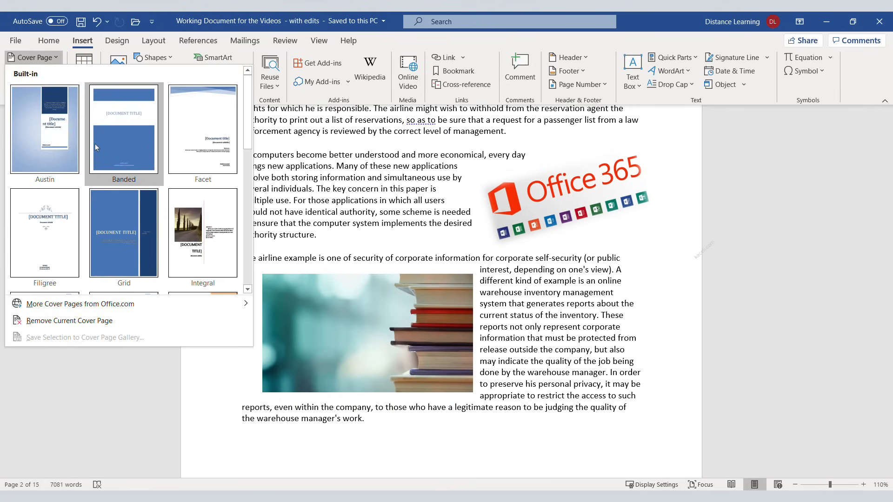
{"action": "scroll", "coordinate": [125, 251], "scroll_direction": "down", "scroll_amount": 5}
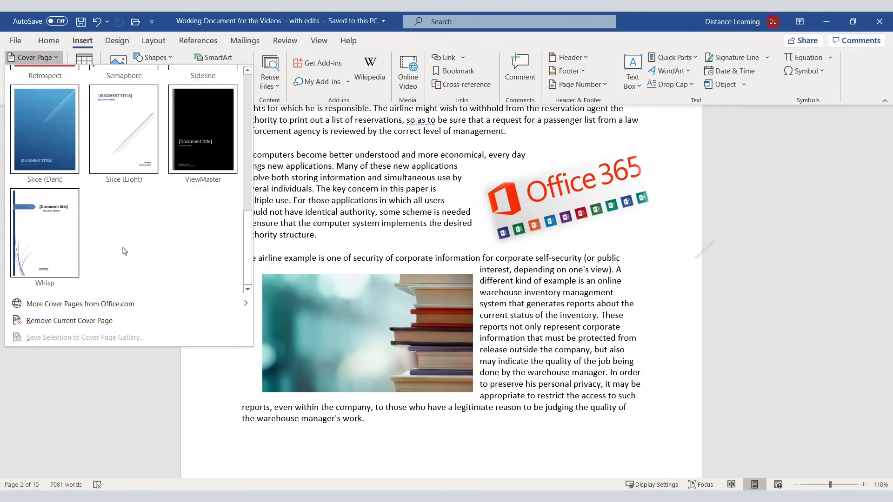
{"action": "mouse_move", "coordinate": [49, 307]}
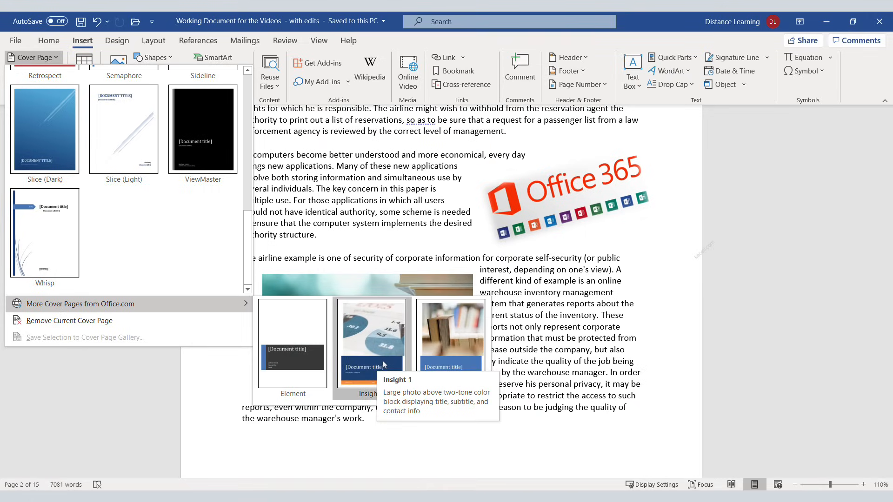
{"action": "left_click", "coordinate": [445, 363]}
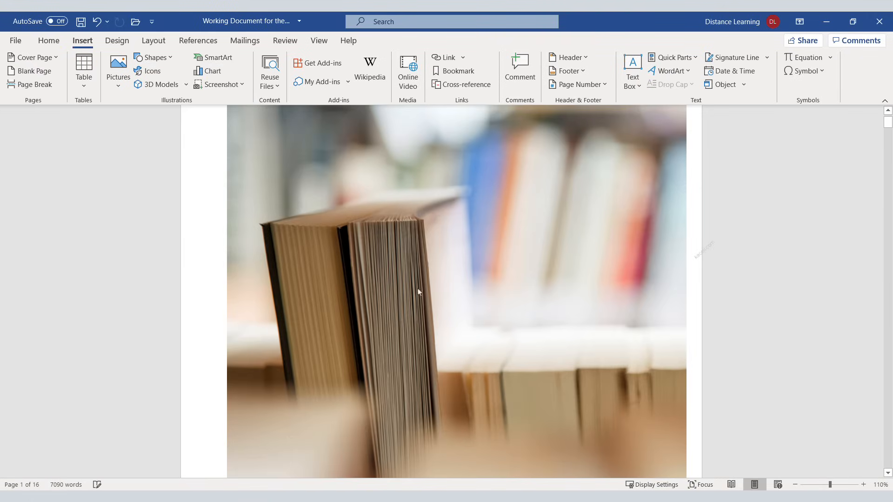
Enter "BASIC PRINCIPLES OF INFORMATION SECURITY" as the cover page's document title
{"action": "scroll", "coordinate": [419, 292], "scroll_direction": "down", "scroll_amount": 5}
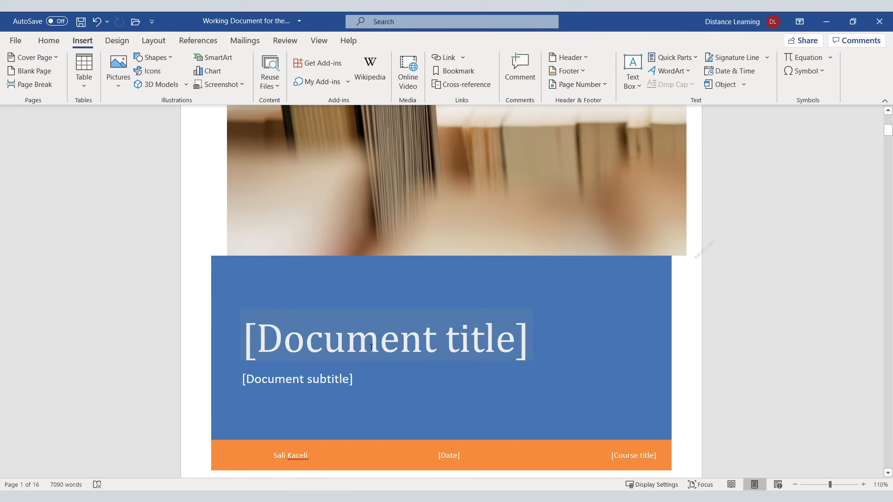
{"action": "left_click", "coordinate": [371, 348]}
{"action": "type", "text": "BASIC PRINCIPLES OF INFORMATION SECURITY"}
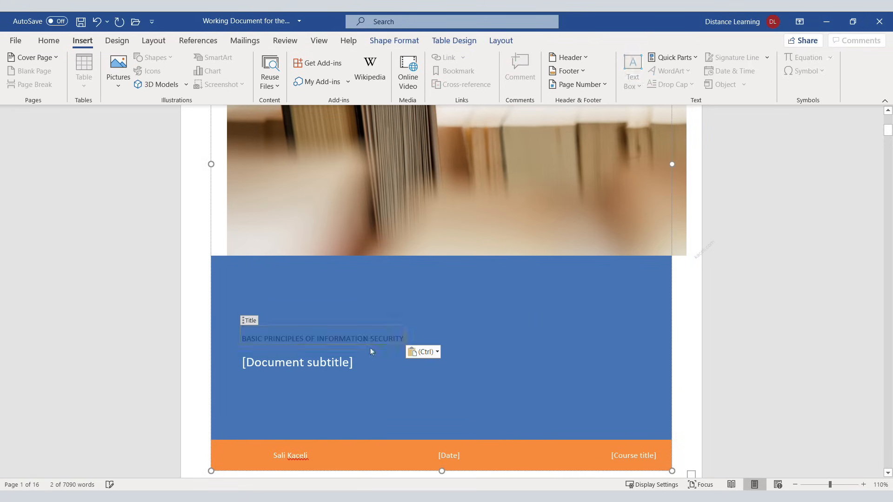
Enlarge the cover page title text to 24 pt
{"action": "triple_click", "coordinate": [372, 338]}
{"action": "left_click", "coordinate": [378, 320]}
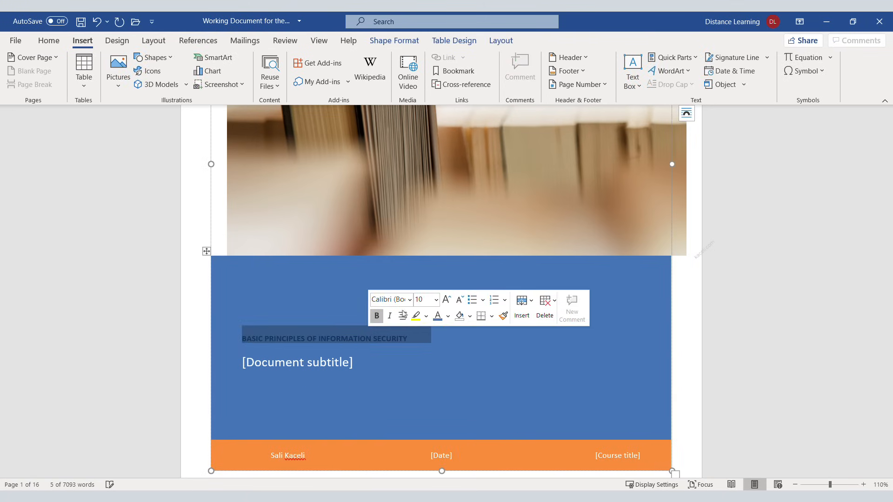
{"action": "left_click", "coordinate": [448, 301]}
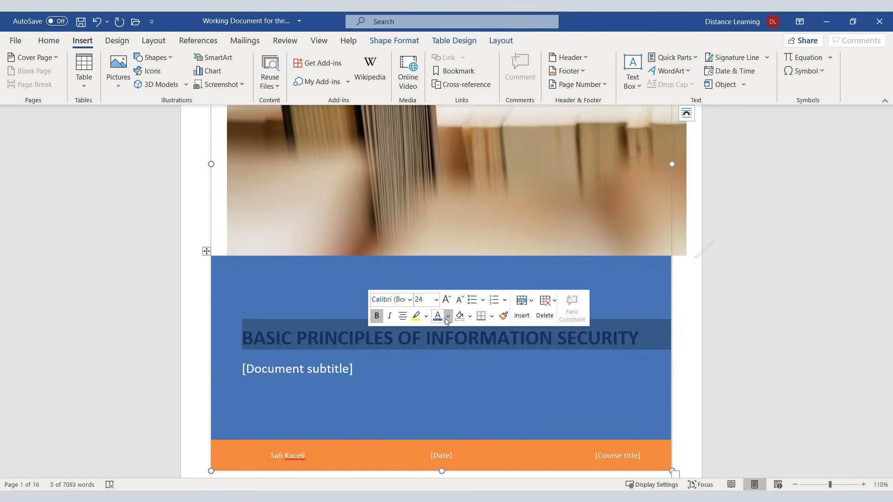
Recolour the cover page title text white and enter "By" followed by the author's full name as the document subtitle
{"action": "left_click", "coordinate": [447, 321]}
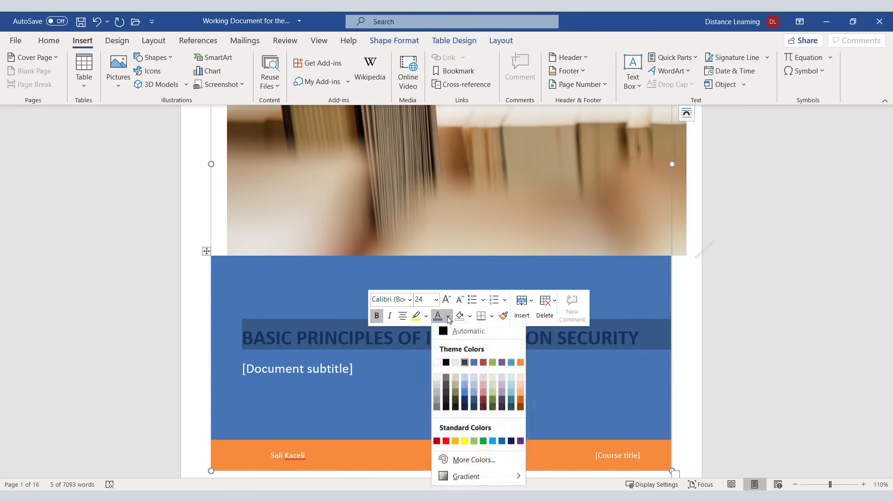
{"action": "left_click", "coordinate": [437, 369]}
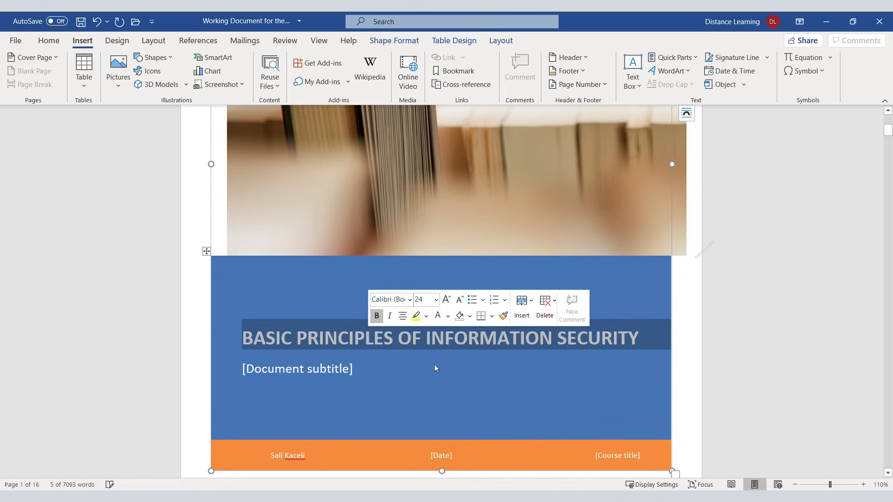
{"action": "left_click", "coordinate": [338, 367]}
{"action": "type", "text": "By Sali Kaceli"}
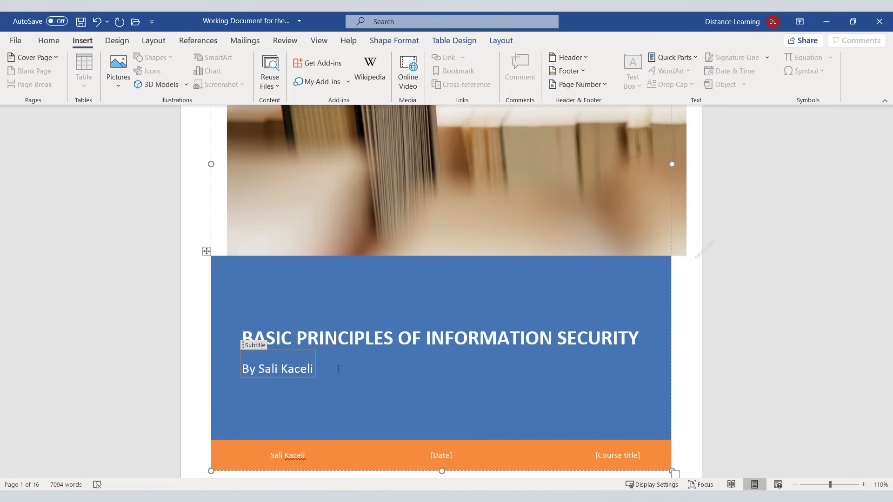
{"action": "left_click", "coordinate": [539, 407]}
Open the deletion choices for the date placeholder's cell in the orange strip of the cover page
{"action": "left_click", "coordinate": [307, 459]}
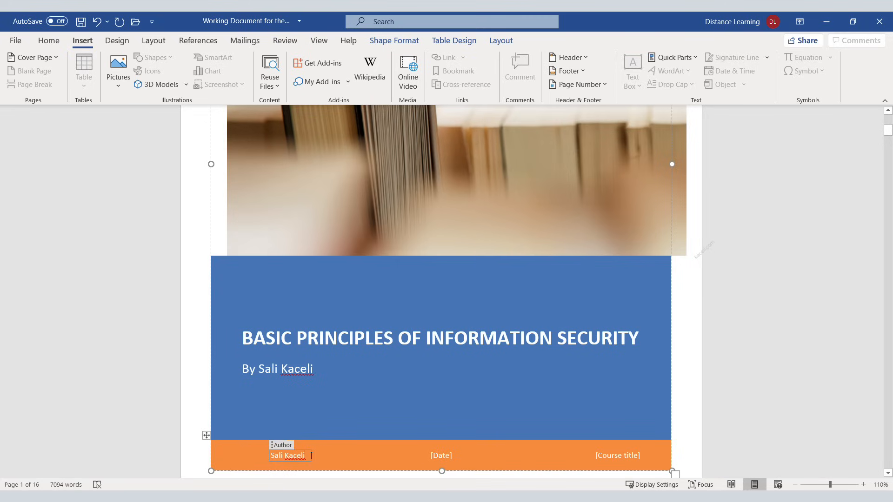
{"action": "right_click", "coordinate": [439, 460]}
{"action": "left_click", "coordinate": [620, 149]}
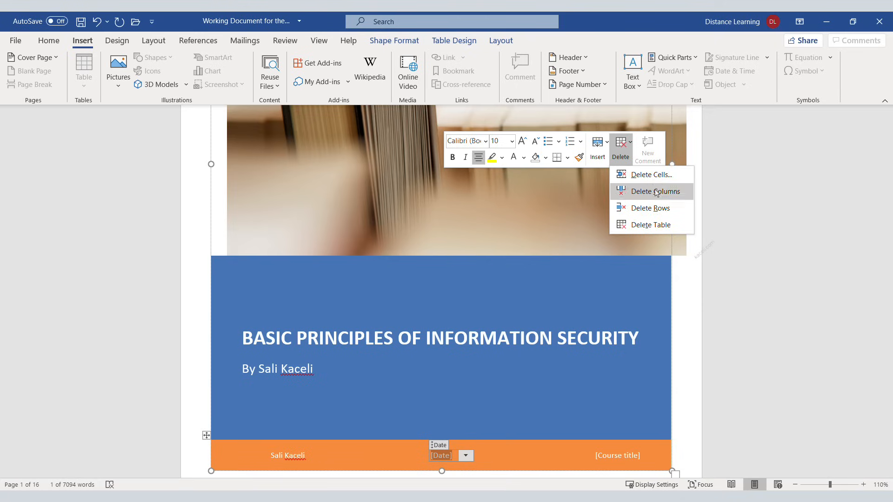
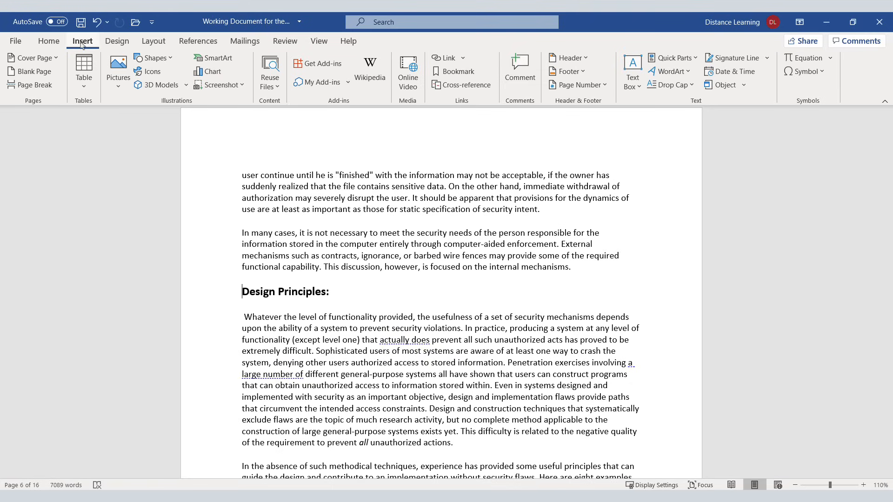
Insert a page break before the "Design Principles:" heading
{"action": "left_click", "coordinate": [35, 85]}
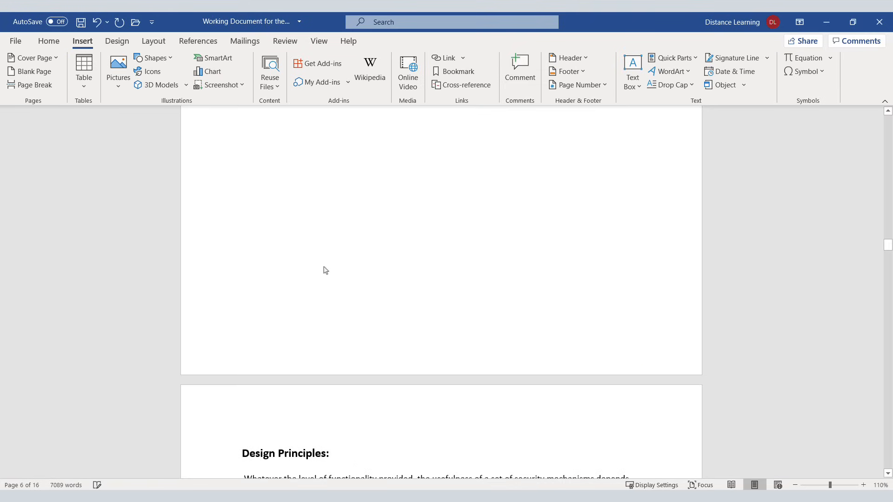
{"action": "scroll", "coordinate": [225, 391], "scroll_direction": "down", "scroll_amount": 4}
{"action": "scroll", "coordinate": [276, 359], "scroll_direction": "up", "scroll_amount": 7}
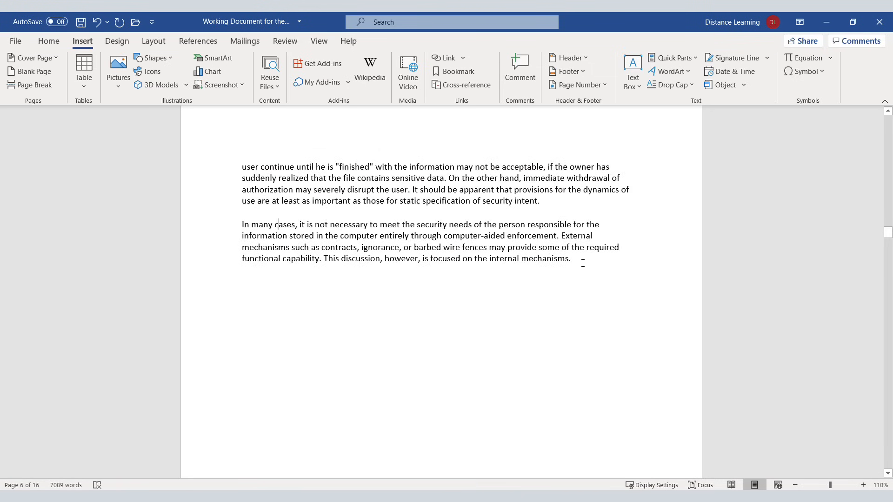
Copy the paragraph starting "In many cases" and paste it repeatedly after itself until the text runs onto the next page
{"action": "triple_click", "coordinate": [437, 246]}
{"action": "key", "text": "ctrl+c"}
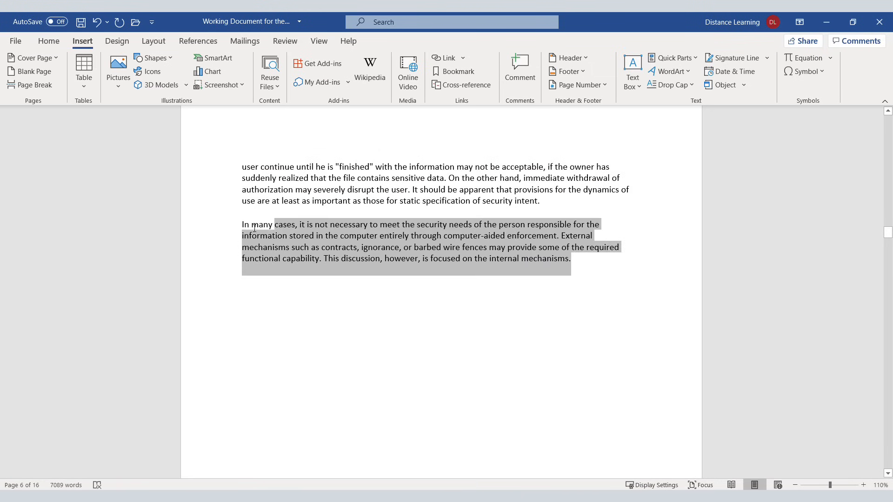
{"action": "left_click", "coordinate": [567, 265]}
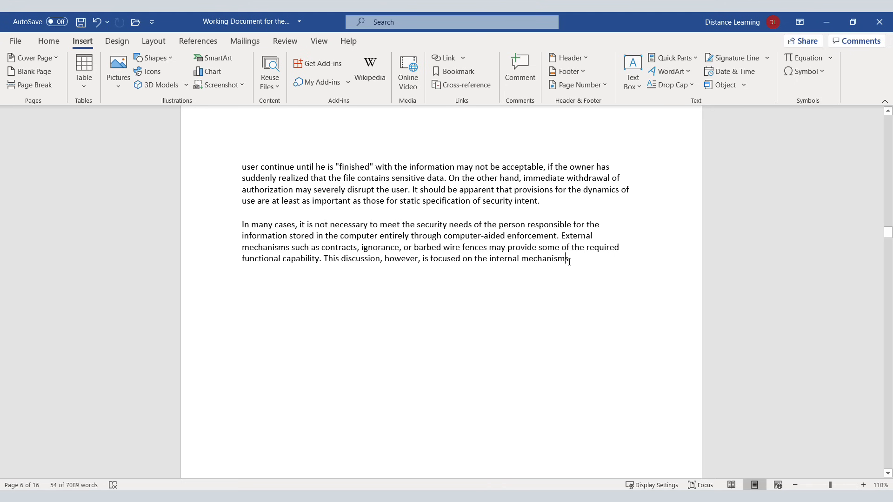
{"action": "key", "text": "ctrl+v"}
{"action": "key", "text": "ctrl+v"}
{"action": "key", "text": "ctrl+v"}
{"action": "key", "text": "ctrl+v"}
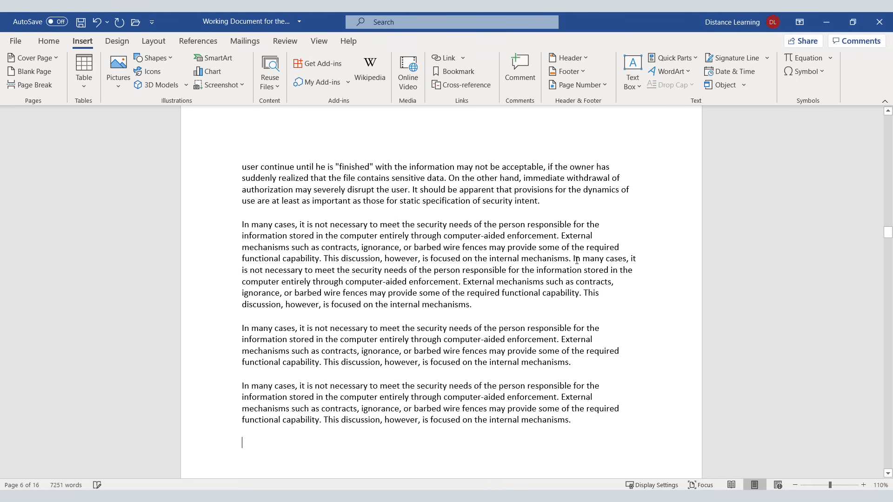
{"action": "key", "text": "ctrl+v"}
{"action": "key", "text": "ctrl+v"}
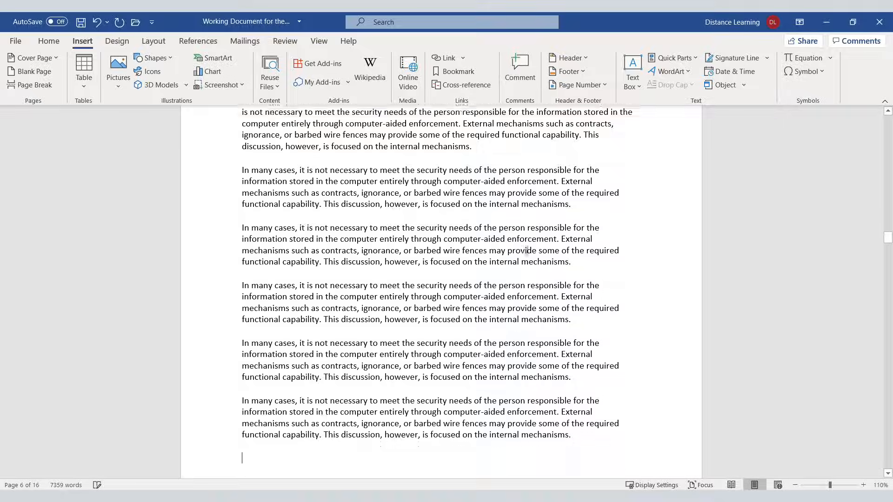
{"action": "key", "text": "ctrl+v"}
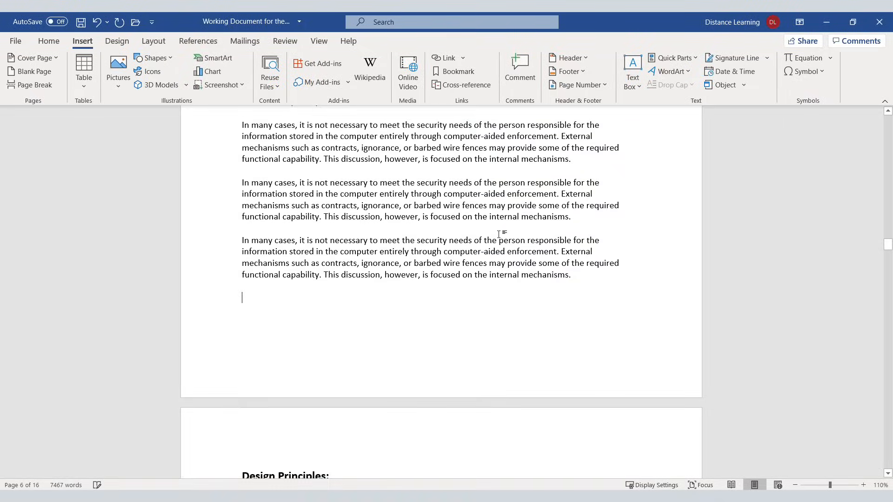
{"action": "key", "text": "ctrl+v"}
Examine how the pasted text flows across the pages and where the "Design Principles:" heading falls
{"action": "scroll", "coordinate": [349, 387], "scroll_direction": "down", "scroll_amount": 5}
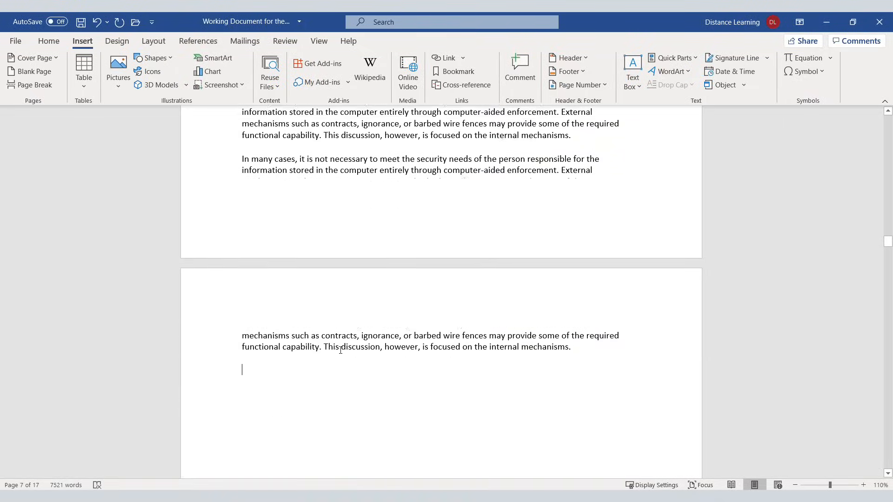
{"action": "scroll", "coordinate": [425, 217], "scroll_direction": "up", "scroll_amount": 1}
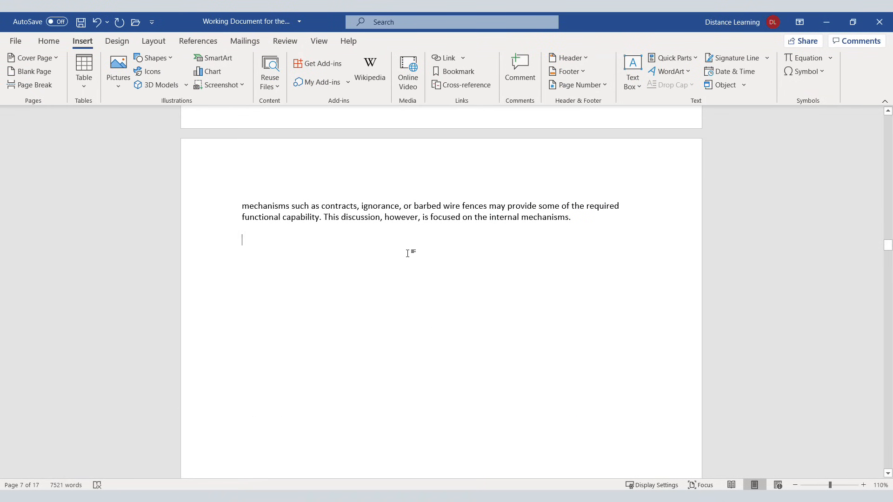
{"action": "left_click_drag", "start_coordinate": [570, 218], "coordinate": [235, 197]}
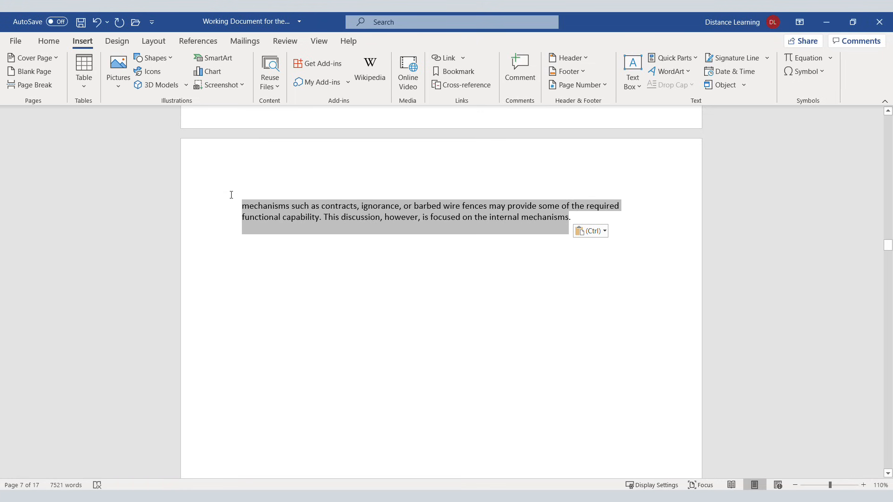
{"action": "scroll", "coordinate": [269, 249], "scroll_direction": "down", "scroll_amount": 1}
{"action": "scroll", "coordinate": [265, 251], "scroll_direction": "down", "scroll_amount": 2}
{"action": "scroll", "coordinate": [293, 280], "scroll_direction": "up", "scroll_amount": 2}
{"action": "scroll", "coordinate": [275, 277], "scroll_direction": "down", "scroll_amount": 3}
{"action": "scroll", "coordinate": [381, 308], "scroll_direction": "down", "scroll_amount": 3}
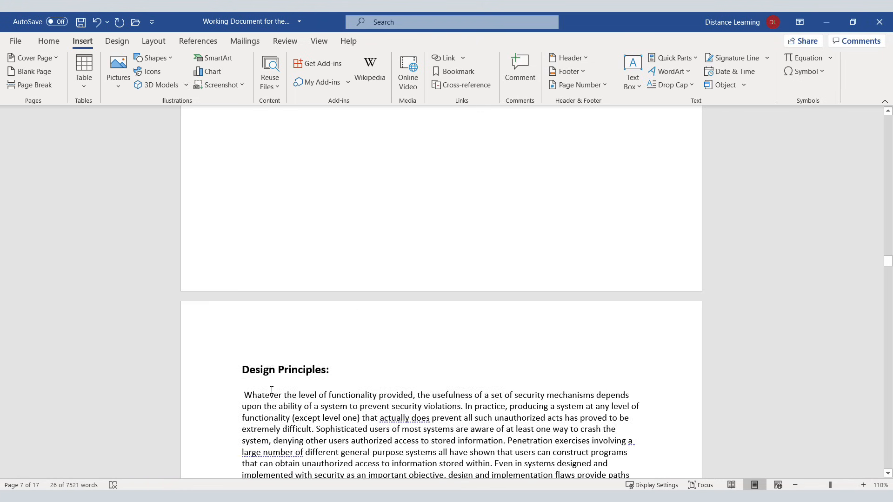
{"action": "left_click", "coordinate": [279, 369]}
{"action": "left_click_drag", "start_coordinate": [335, 370], "coordinate": [275, 375]}
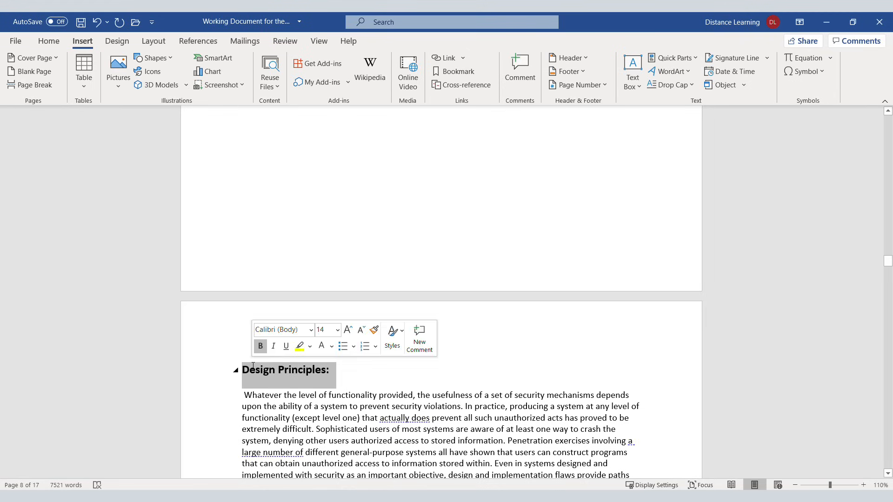
{"action": "left_click", "coordinate": [283, 377]}
{"action": "scroll", "coordinate": [283, 379], "scroll_direction": "up", "scroll_amount": 10}
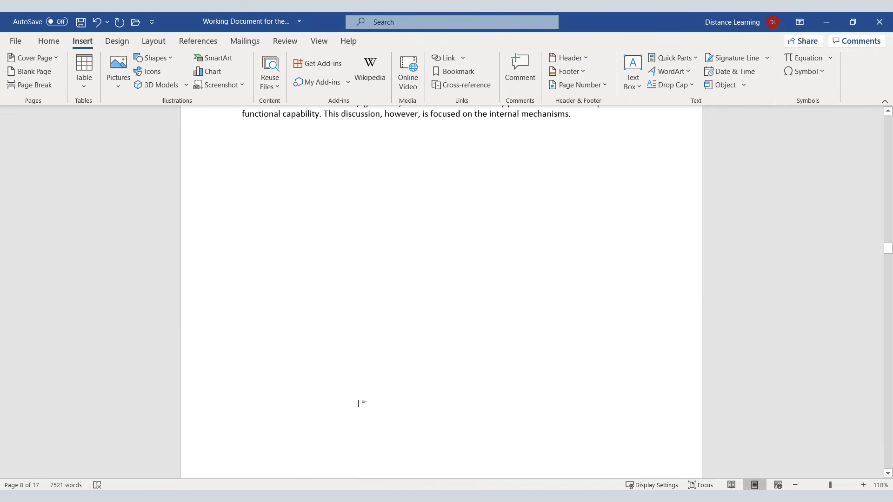
{"action": "scroll", "coordinate": [404, 382], "scroll_direction": "down", "scroll_amount": 2}
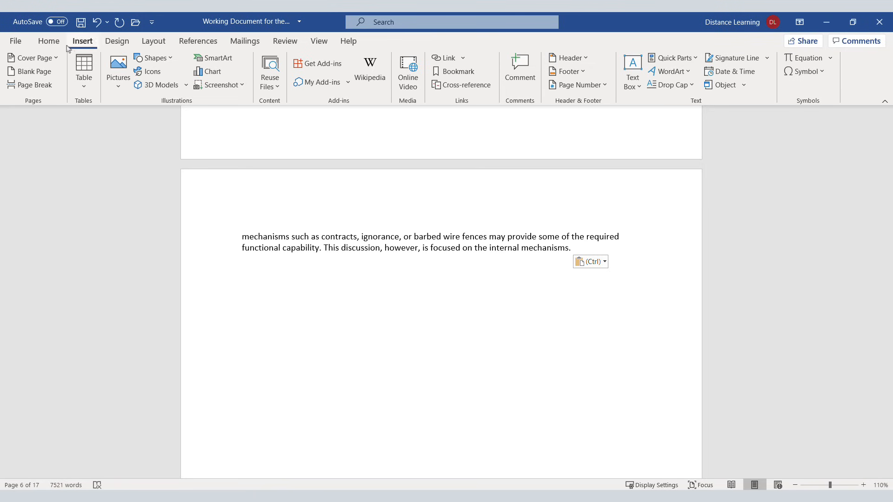
Show the hidden formatting marks and inspect the page break above the "Design Principles:" heading
{"action": "left_click", "coordinate": [49, 41]}
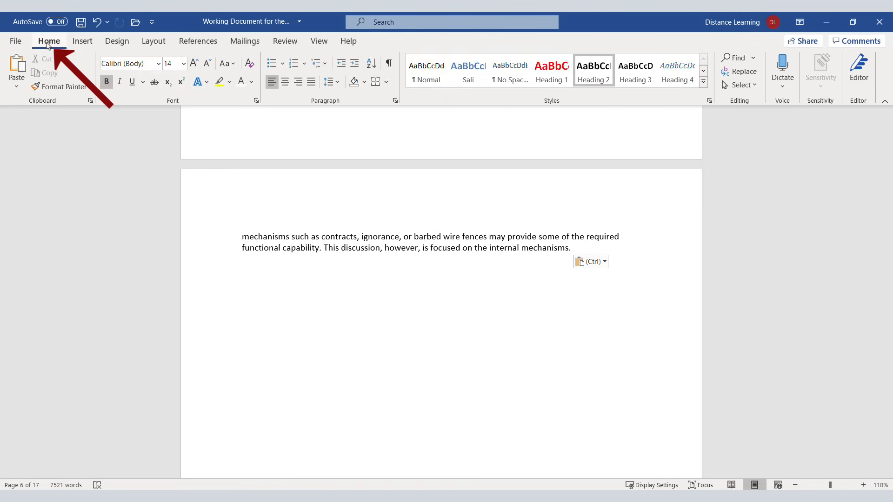
{"action": "left_click", "coordinate": [389, 65]}
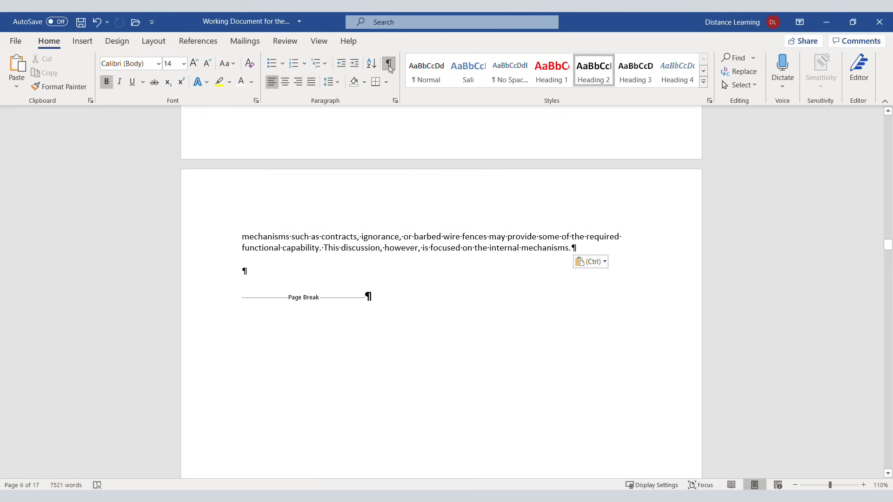
{"action": "left_click", "coordinate": [291, 271]}
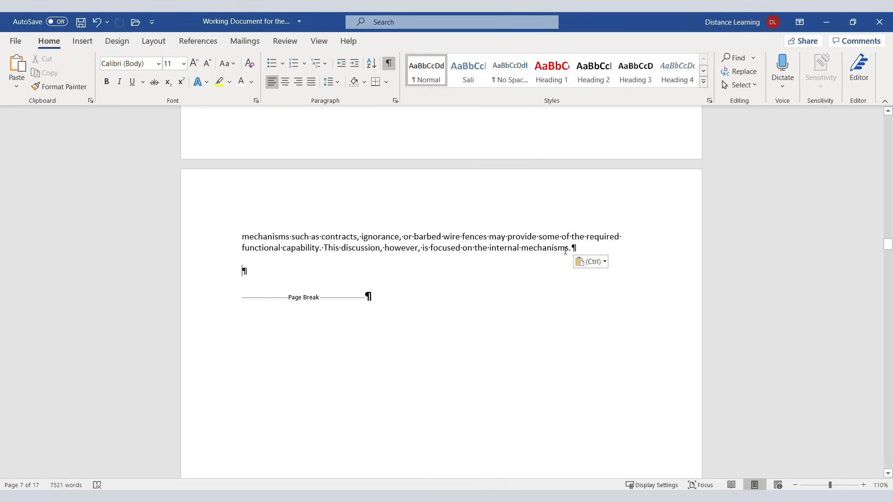
{"action": "scroll", "coordinate": [512, 251], "scroll_direction": "down", "scroll_amount": 1}
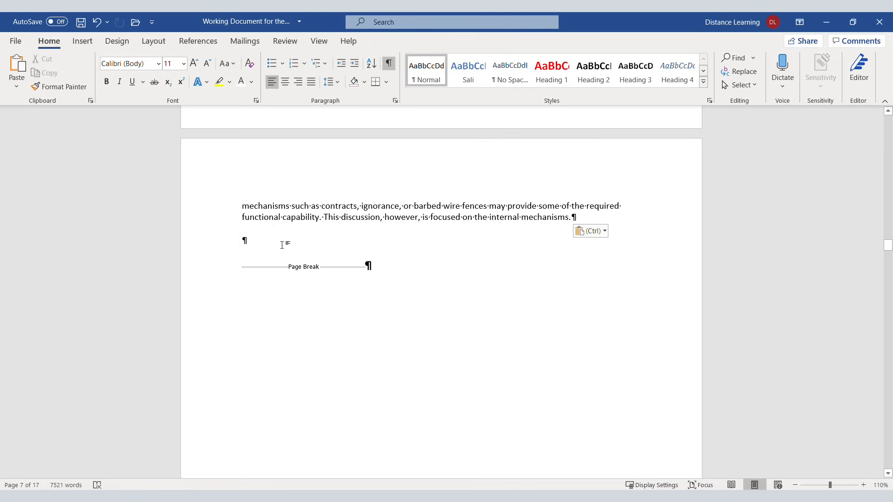
{"action": "scroll", "coordinate": [377, 301], "scroll_direction": "down", "scroll_amount": 9}
{"action": "scroll", "coordinate": [367, 224], "scroll_direction": "up", "scroll_amount": 7}
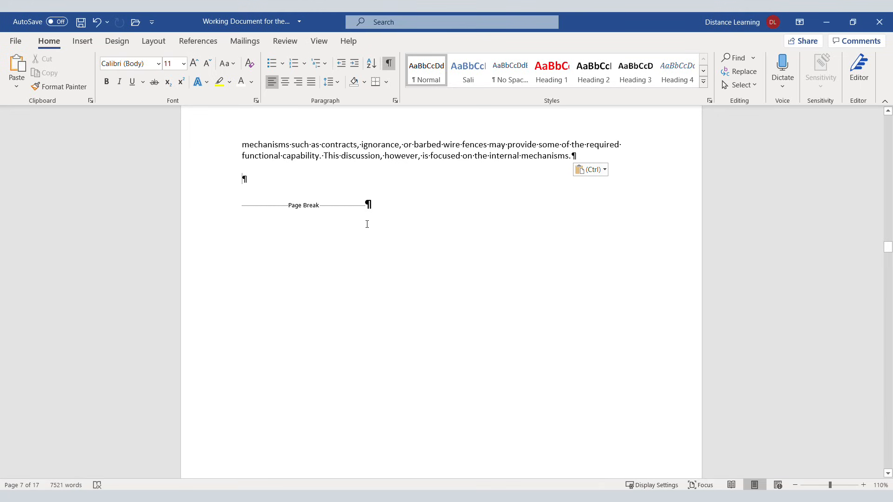
Delete the page break and the empty paragraph above the "Design Principles:" heading, and hide the formatting marks
{"action": "left_click_drag", "start_coordinate": [389, 203], "coordinate": [267, 189]}
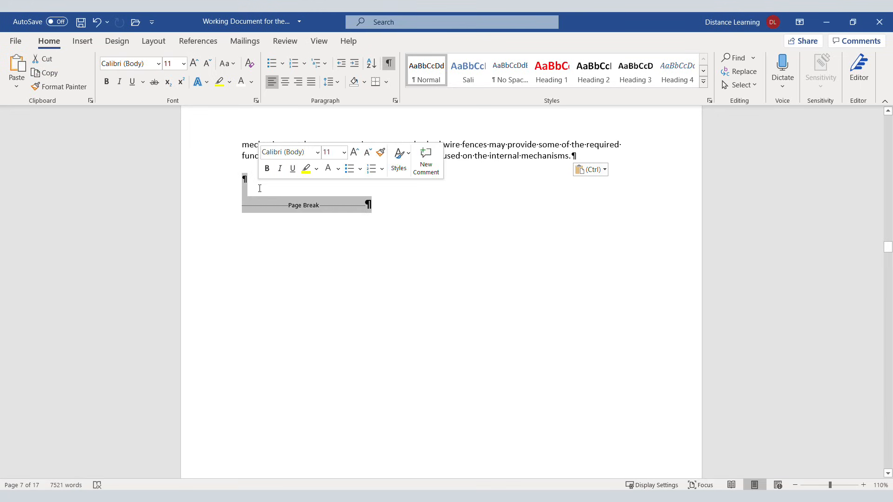
{"action": "key", "text": "Delete"}
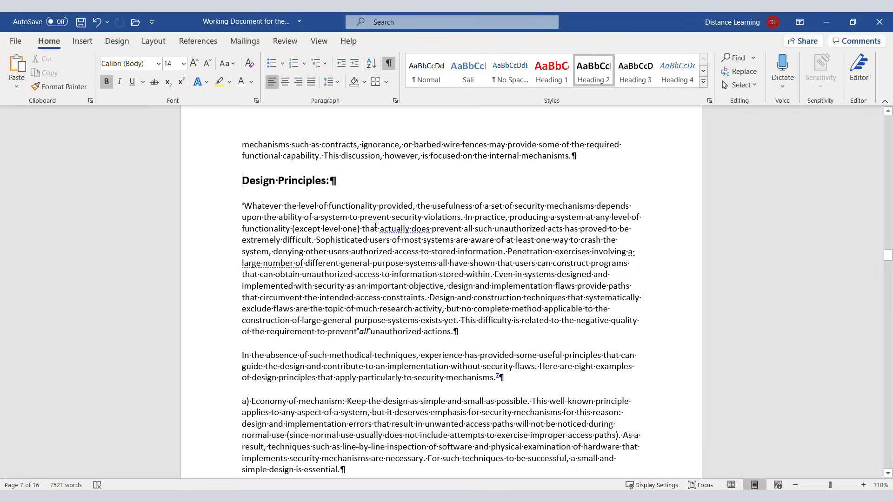
{"action": "left_click", "coordinate": [389, 65]}
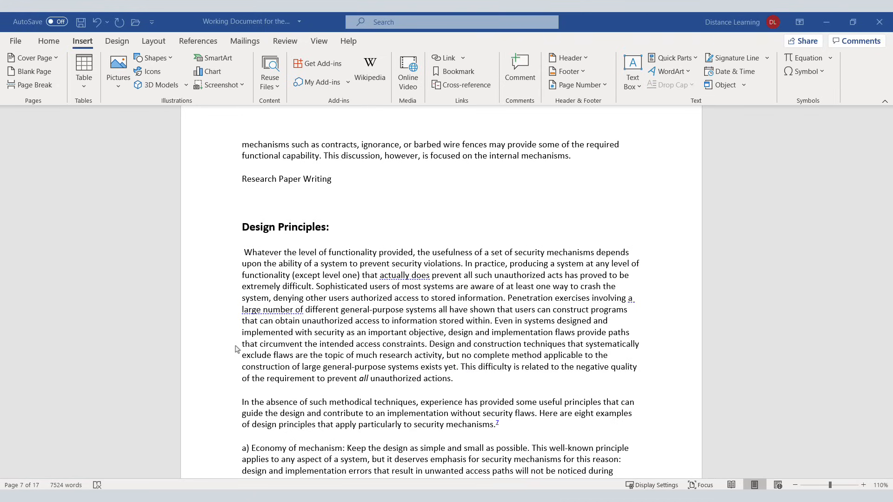
Start a numbered list under "Research Paper Writing" with "Selecting a topic", "Identify Research Problem" and "Collecting the Data"
{"action": "left_click", "coordinate": [253, 198]}
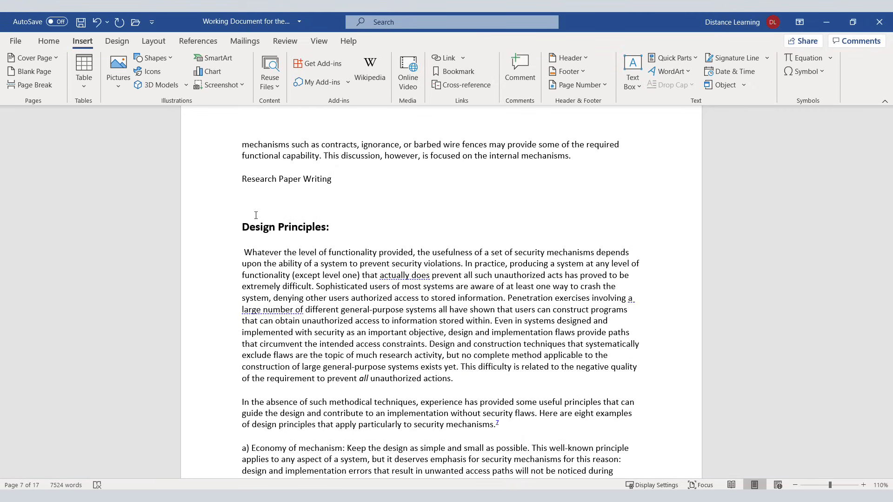
{"action": "type", "text": "1. Selecting a topic"}
{"action": "key", "text": "Return"}
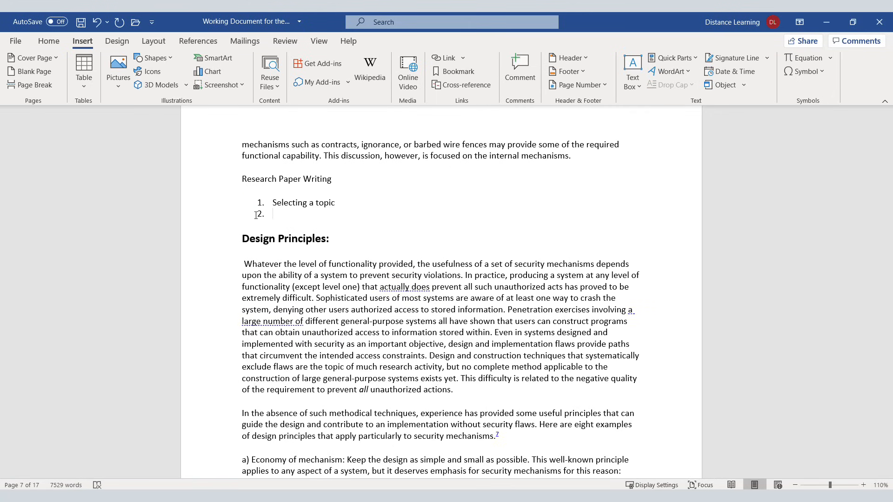
{"action": "type", "text": "Identify Research Problem"}
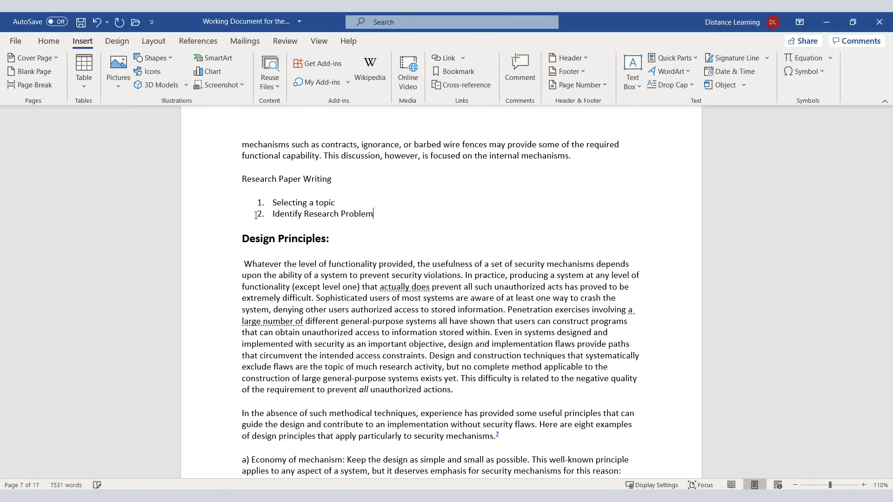
{"action": "key", "text": "Return"}
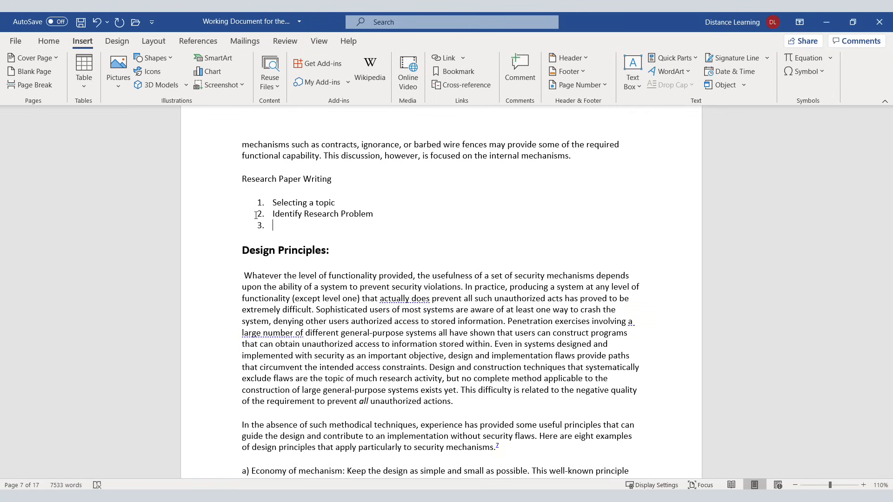
{"action": "type", "text": "Collecting the Data"}
{"action": "key", "text": "Return"}
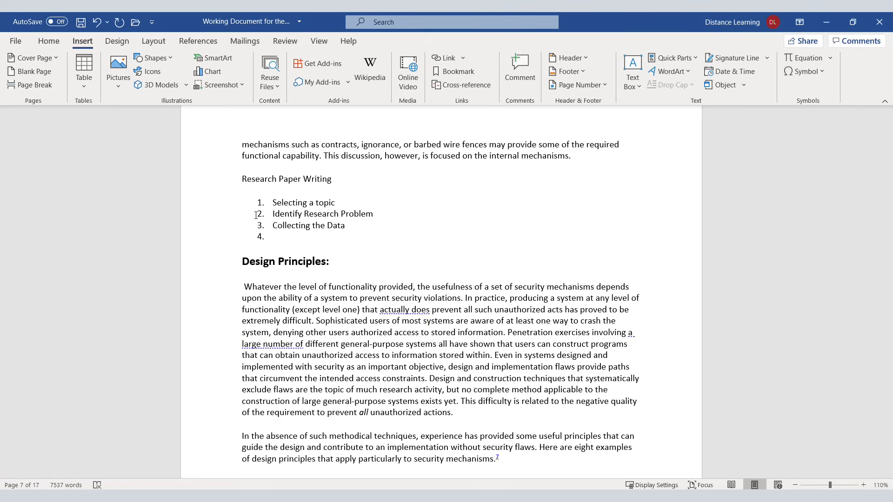
Complete the numbered list with "Analyzing the Data", "Writing the Research Paper" and "Proofreading and improving the paper"
{"action": "type", "text": "Analyzing the Data"}
{"action": "key", "text": "Return"}
{"action": "type", "text": "Writing the"}
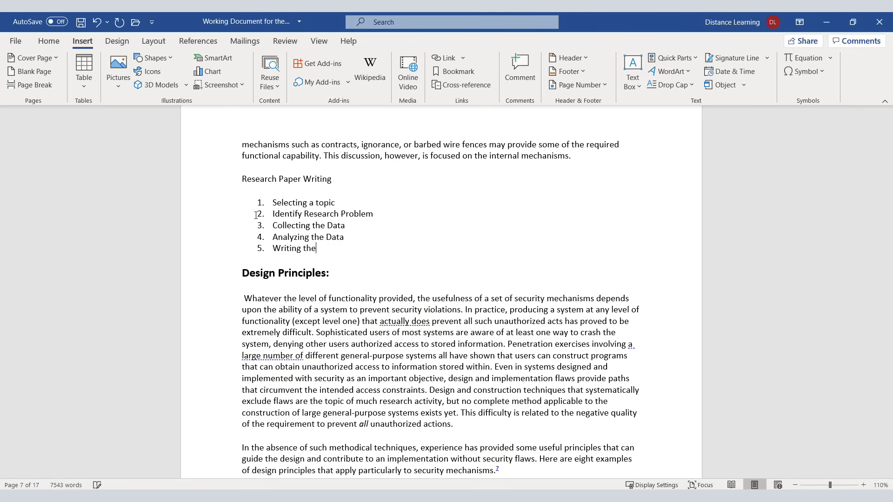
{"action": "type", "text": " Research Paper"}
{"action": "key", "text": "Return"}
{"action": "type", "text": "P"}
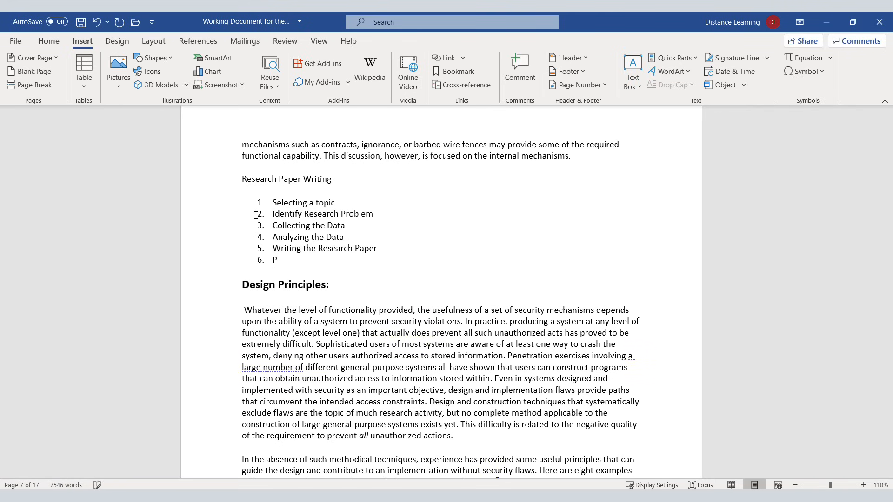
{"action": "type", "text": "roofreading and improving the paper"}
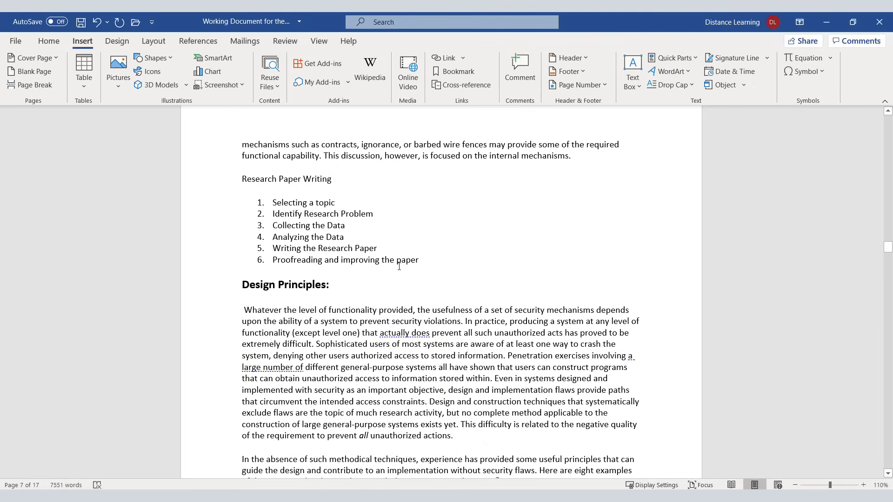
{"action": "left_click_drag", "start_coordinate": [418, 262], "coordinate": [272, 204]}
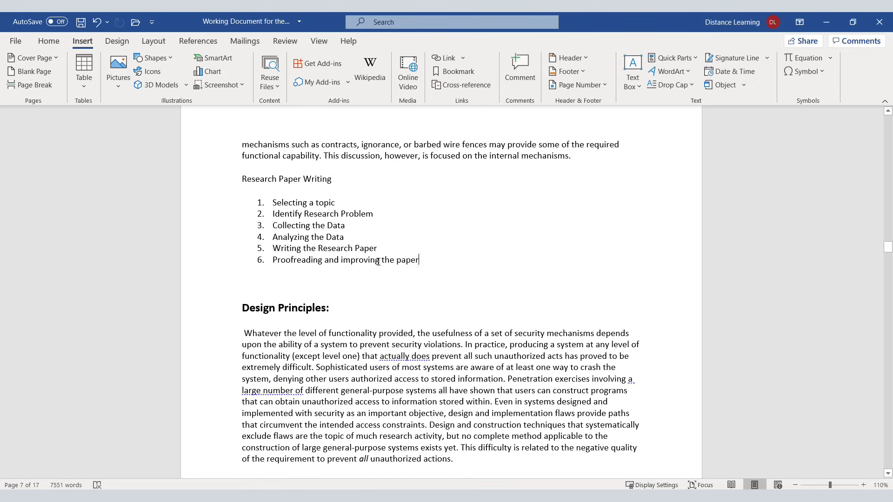
{"action": "left_click_drag", "start_coordinate": [427, 260], "coordinate": [279, 204]}
{"action": "right_click", "coordinate": [294, 214]}
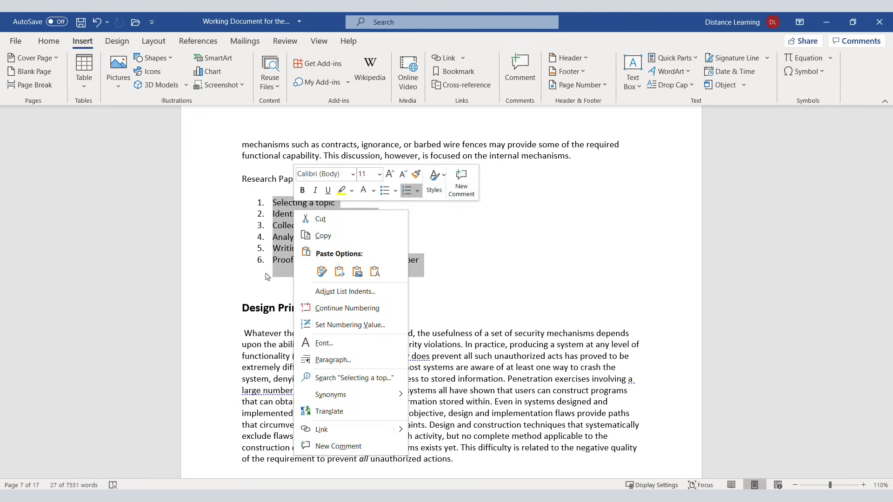
{"action": "left_click", "coordinate": [259, 294]}
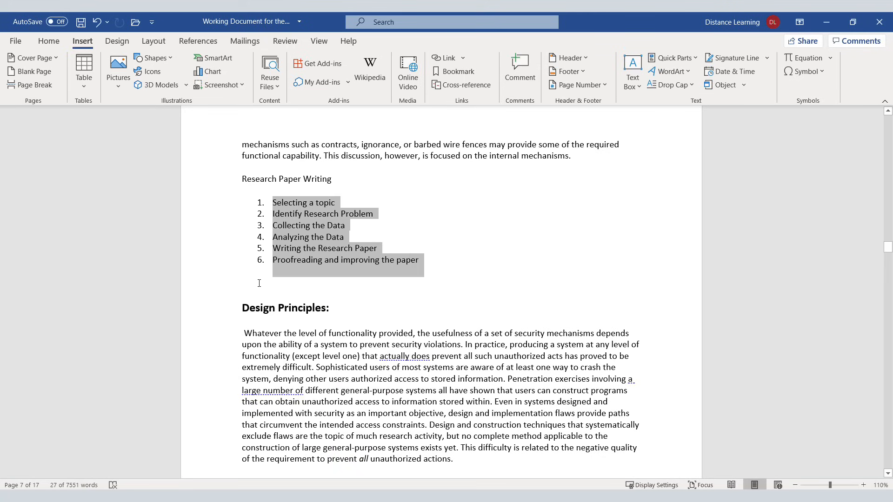
Insert a Basic Process SmartArt graphic on the empty line below the numbered list
{"action": "left_click", "coordinate": [255, 281]}
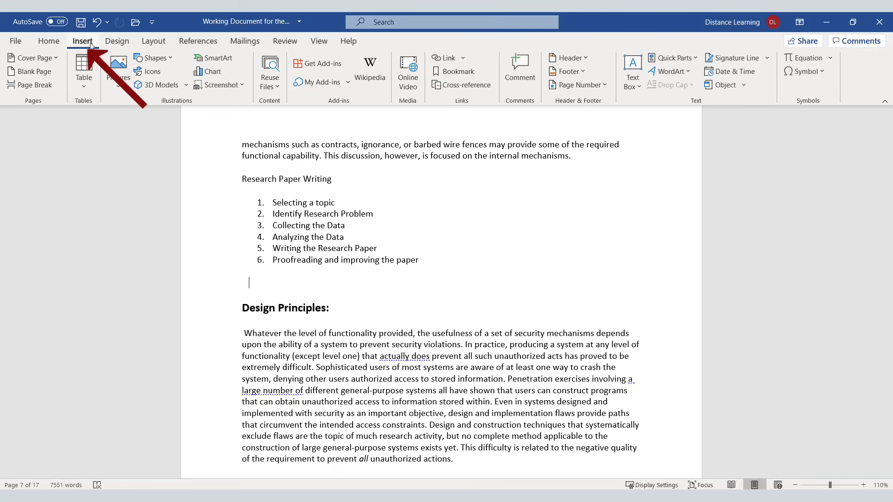
{"action": "left_click", "coordinate": [208, 60]}
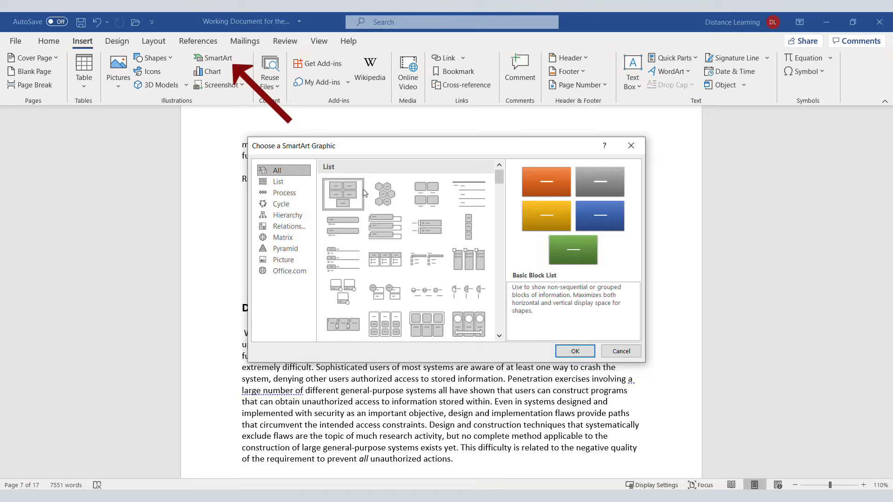
{"action": "left_click", "coordinate": [282, 195]}
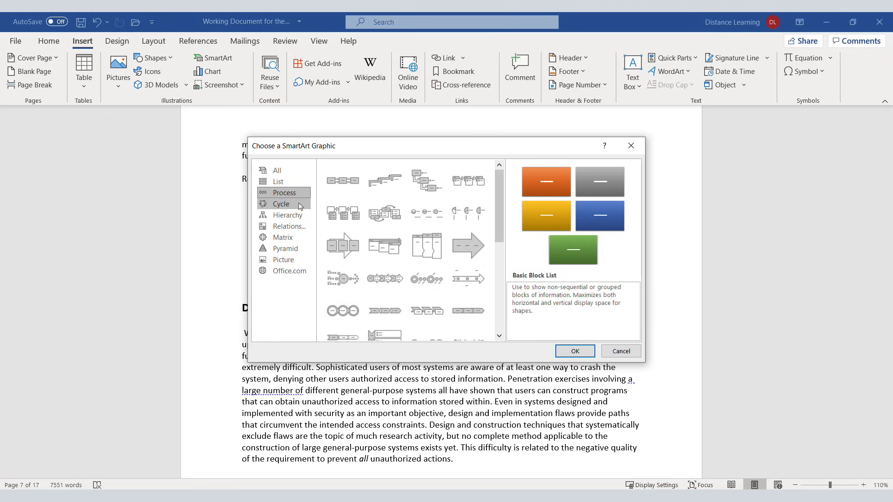
{"action": "left_click", "coordinate": [339, 184]}
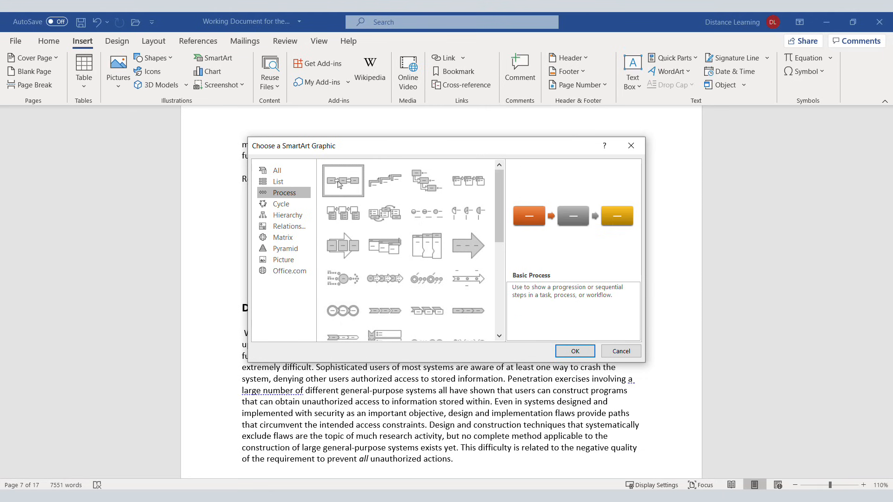
{"action": "left_click", "coordinate": [575, 352]}
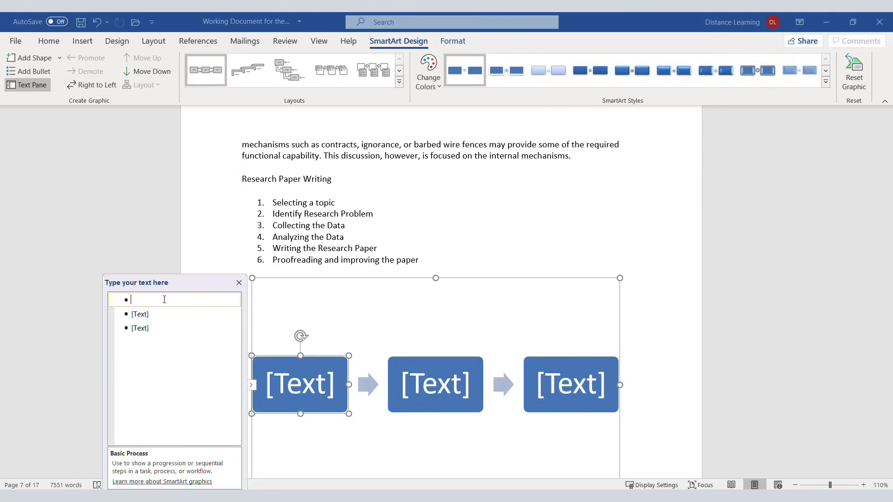
Copy "Selecting a topic" and "Identify Research Problem" from the list into the first and second SmartArt boxes
{"action": "triple_click", "coordinate": [302, 204]}
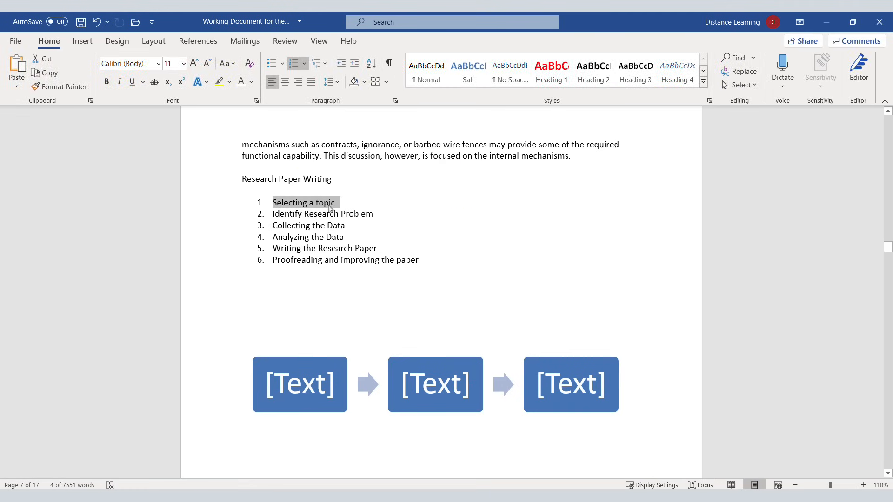
{"action": "left_click", "coordinate": [292, 386]}
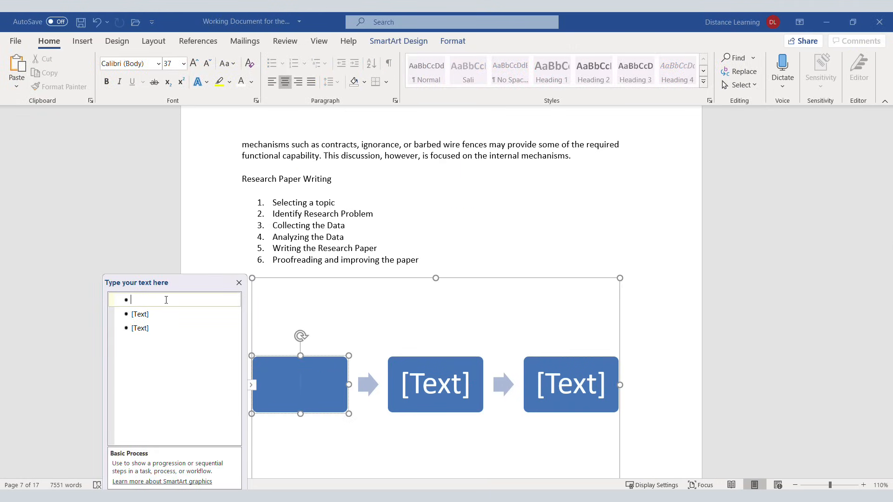
{"action": "key", "text": "ctrl+v"}
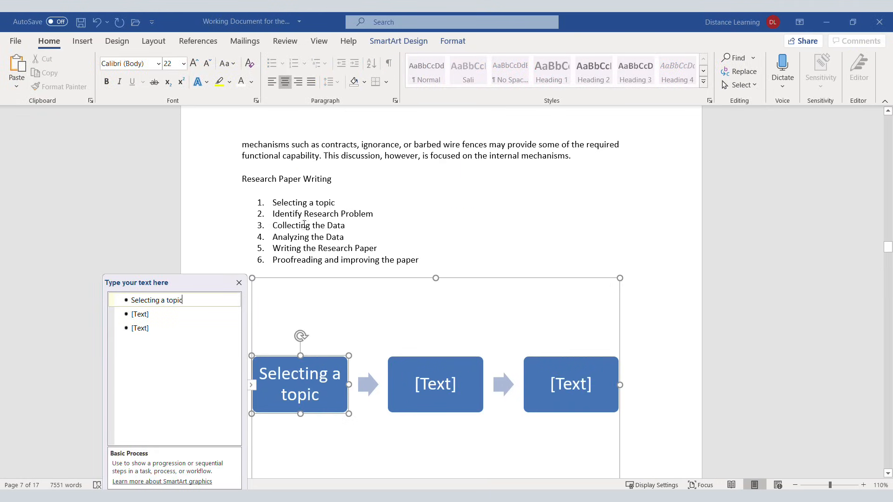
{"action": "triple_click", "coordinate": [319, 216]}
{"action": "key", "text": "ctrl+c"}
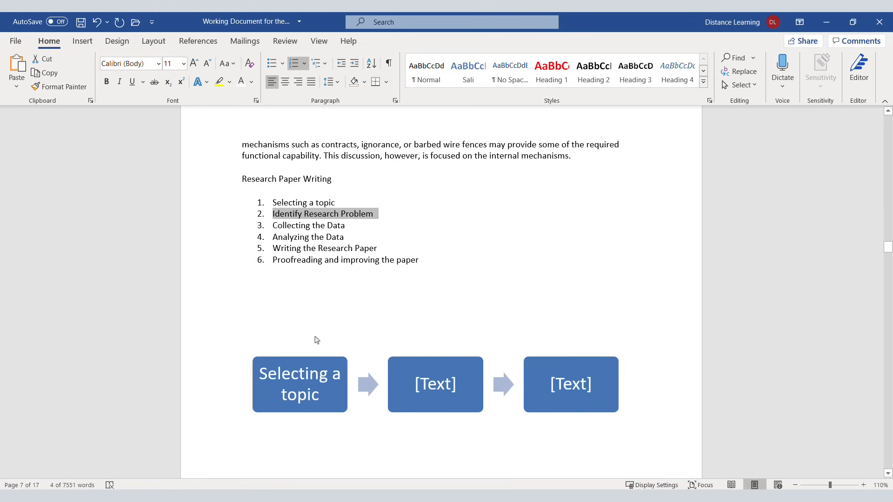
{"action": "left_click", "coordinate": [410, 385]}
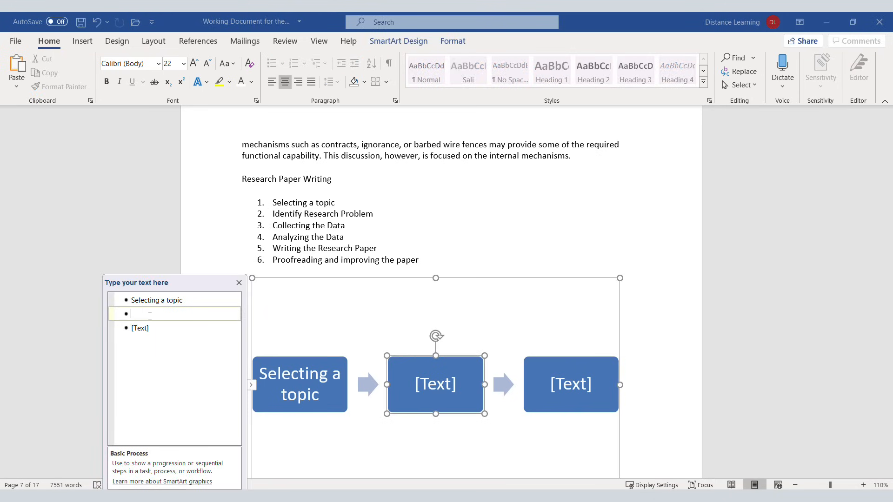
{"action": "key", "text": "ctrl+v"}
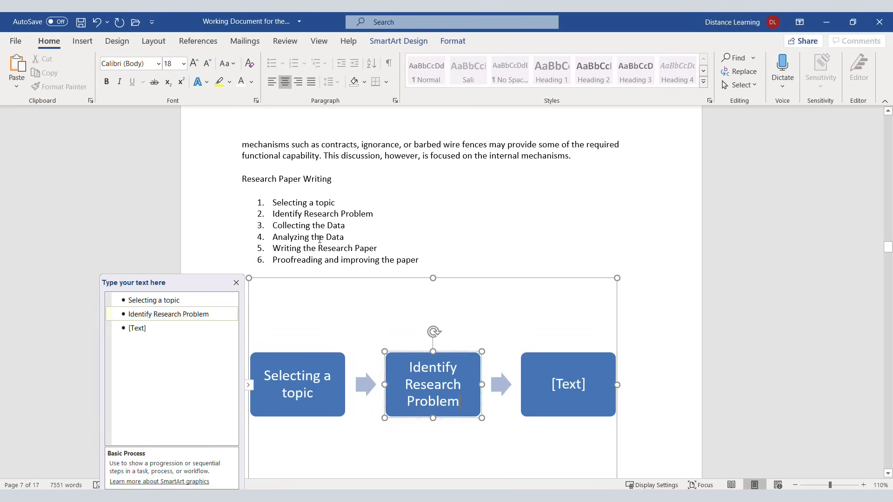
Fill the third SmartArt box with "Analyzing the Data" and a fourth one with "Writing the Research Paper"
{"action": "left_click", "coordinate": [556, 434]}
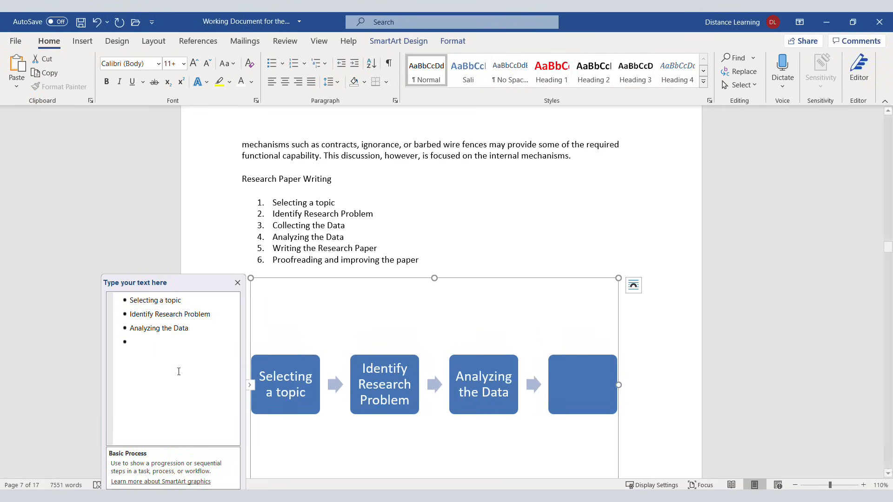
{"action": "left_click", "coordinate": [162, 341]}
{"action": "type", "text": "Writing the Research Paper"}
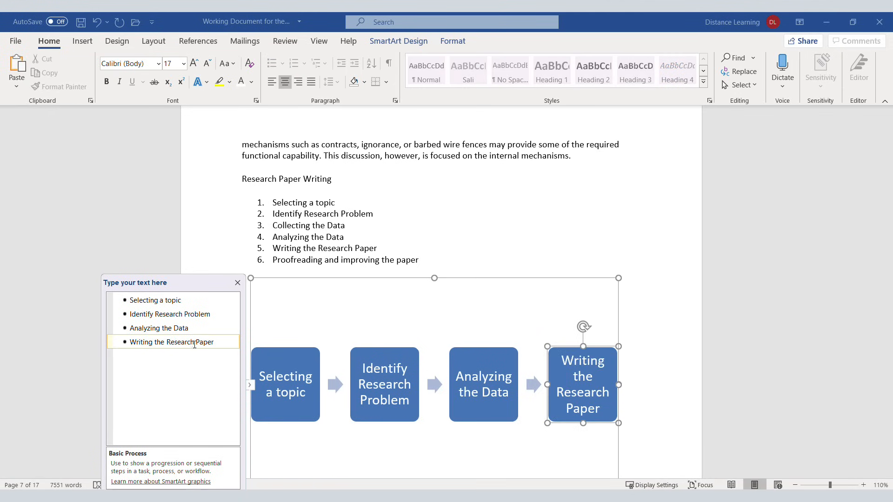
Add a fifth SmartArt box and copy "Proofreading and improving the paper" from the list into it
{"action": "key", "text": "Return"}
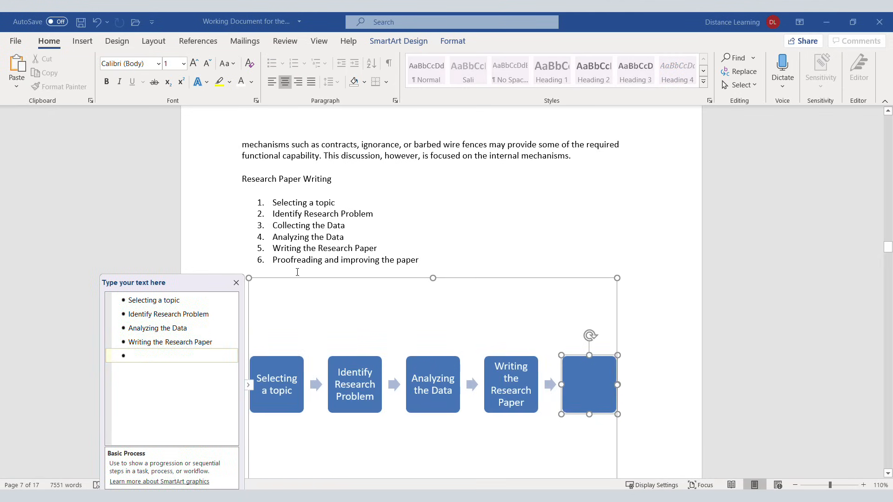
{"action": "triple_click", "coordinate": [298, 262]}
{"action": "key", "text": "ctrl+c"}
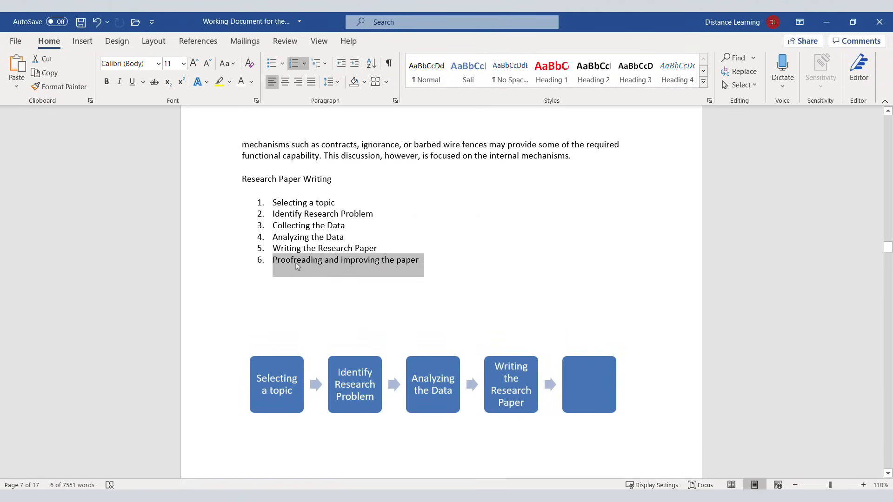
{"action": "left_click", "coordinate": [581, 404]}
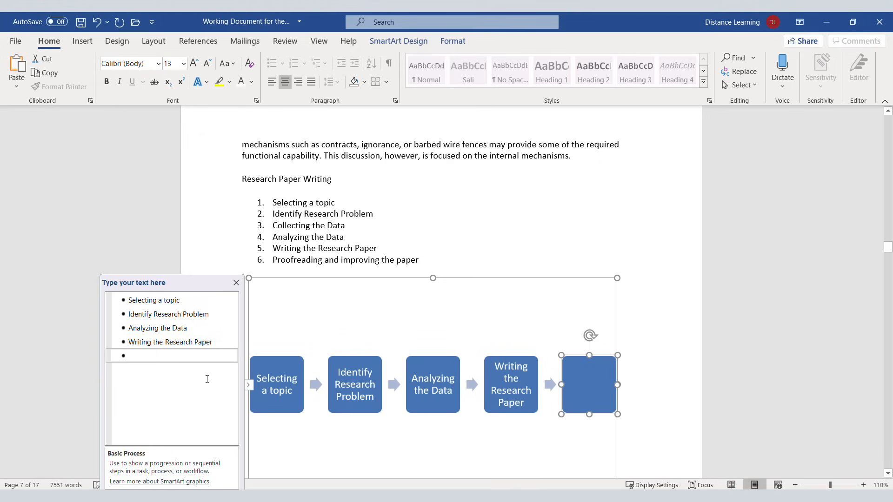
{"action": "left_click", "coordinate": [156, 359]}
{"action": "key", "text": "ctrl+v"}
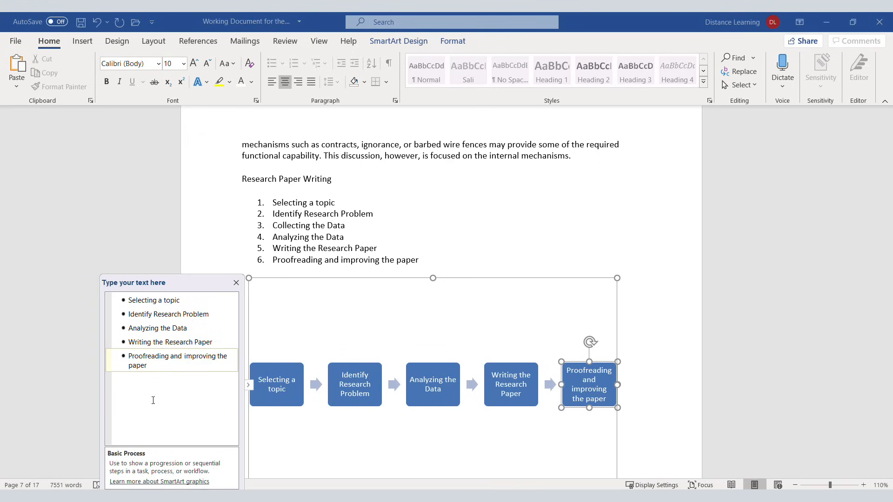
Change the layout of the whole SmartArt graphic to Upward Arrow
{"action": "left_click", "coordinate": [403, 250]}
{"action": "scroll", "coordinate": [397, 325], "scroll_direction": "down", "scroll_amount": 3}
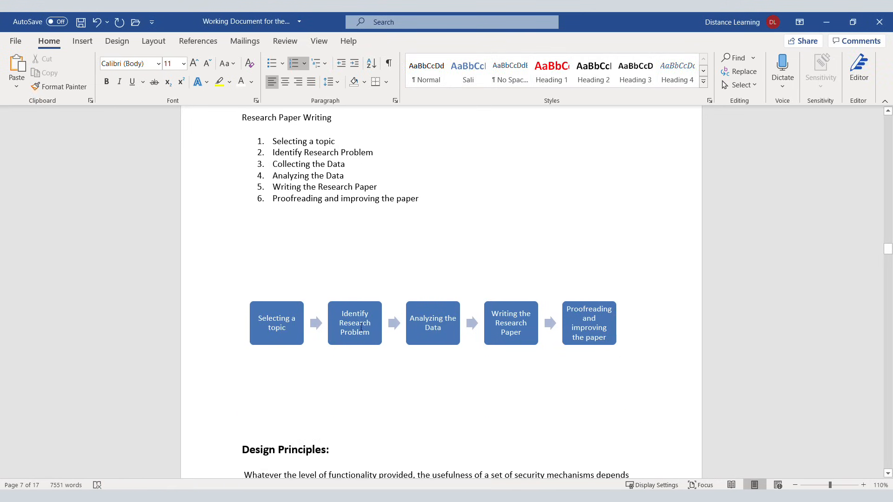
{"action": "scroll", "coordinate": [413, 267], "scroll_direction": "up", "scroll_amount": 1}
{"action": "left_click", "coordinate": [526, 336]}
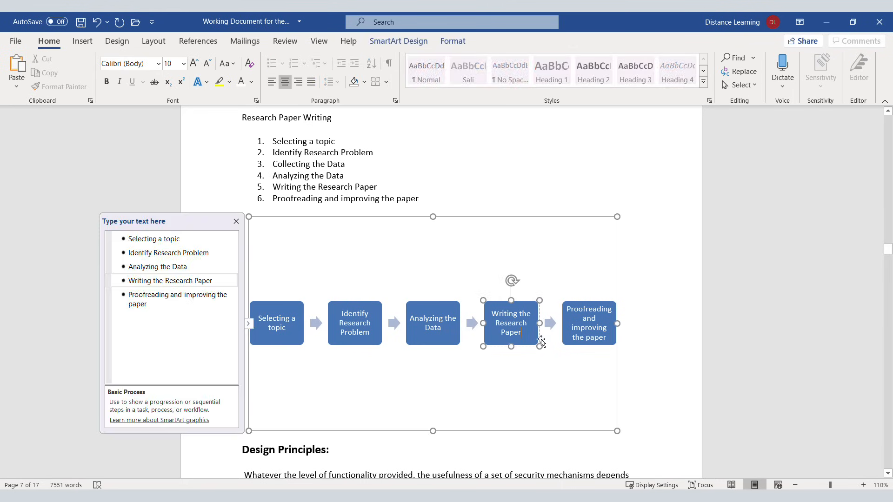
{"action": "left_click", "coordinate": [609, 415]}
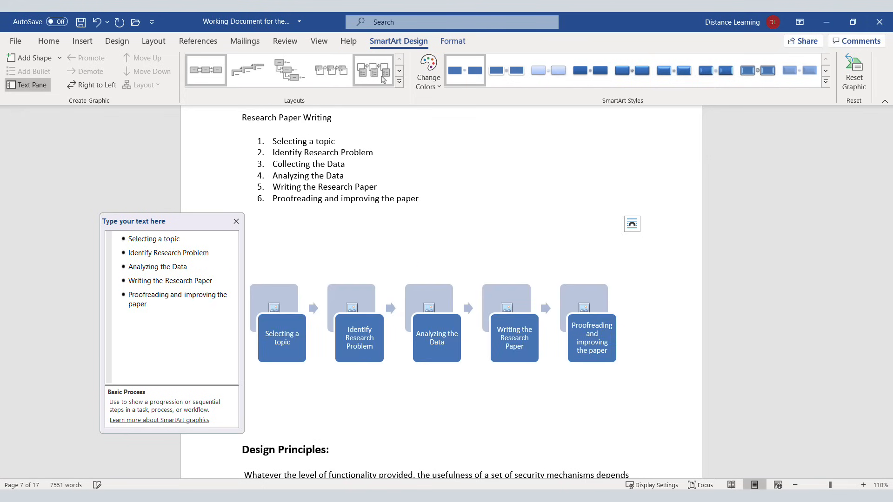
{"action": "left_click", "coordinate": [399, 82]}
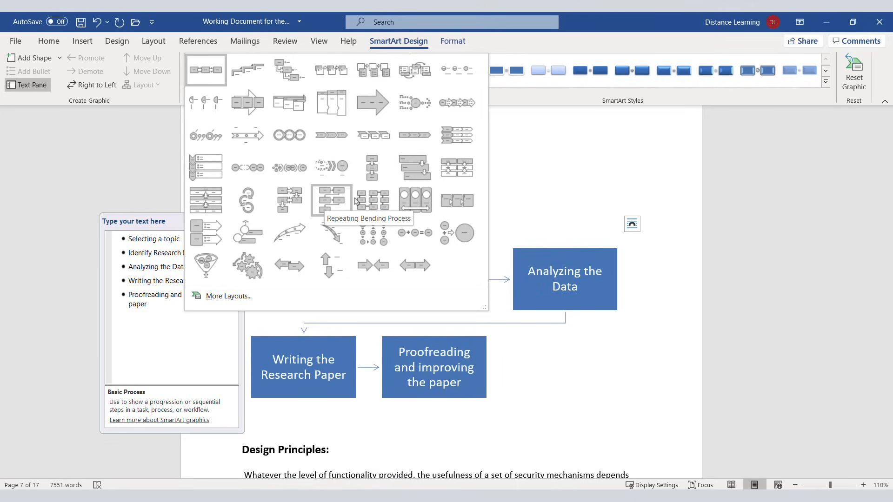
{"action": "left_click", "coordinate": [293, 229]}
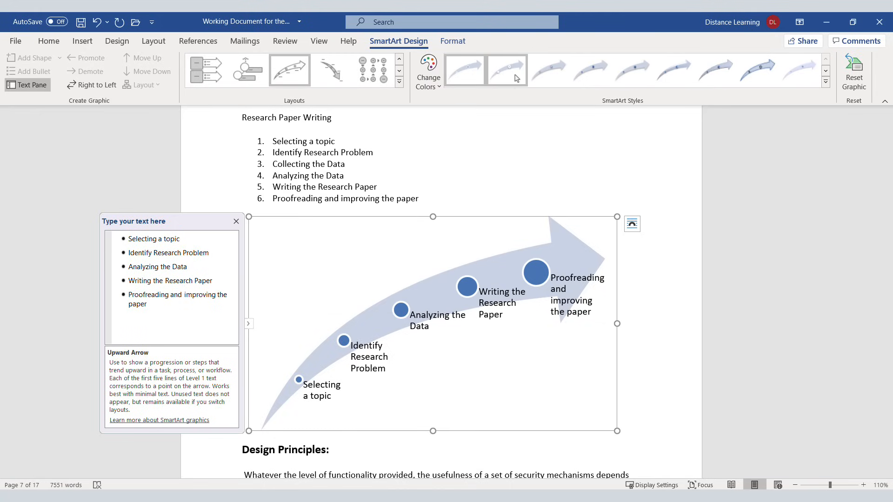
Recolour the arrow graphic with the first Colorful variation and deselect it
{"action": "left_click", "coordinate": [428, 79]}
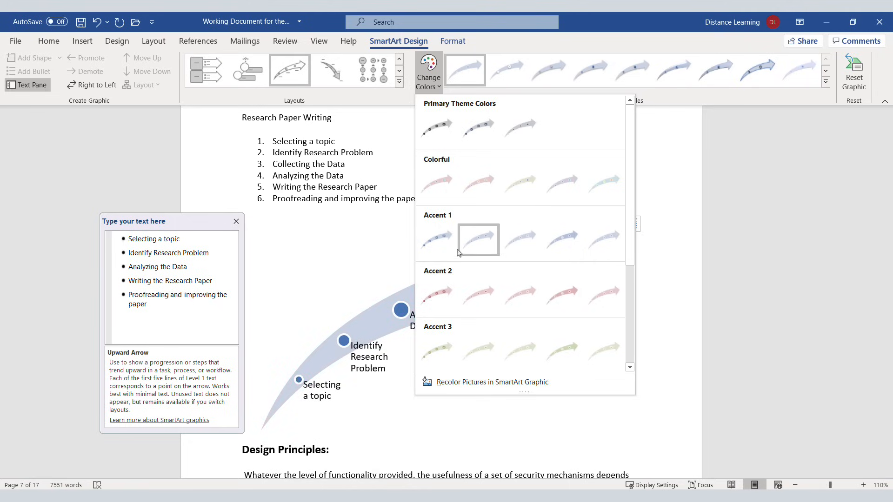
{"action": "left_click", "coordinate": [434, 184]}
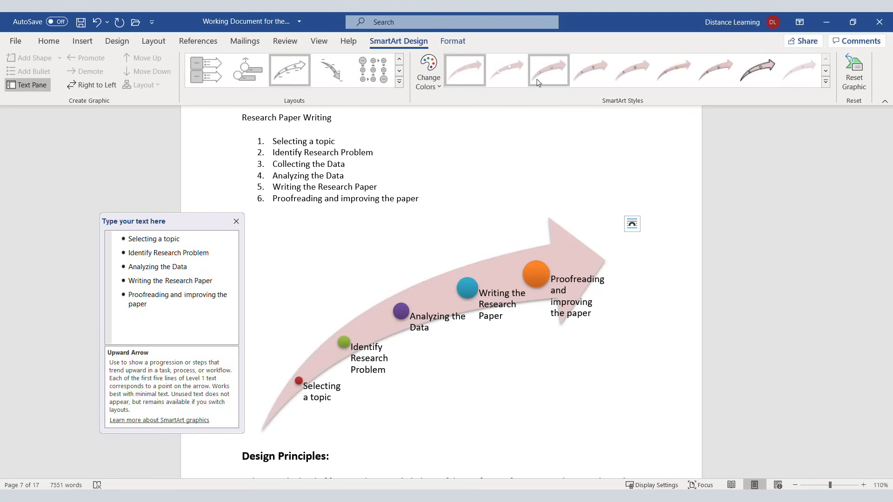
{"action": "left_click", "coordinate": [672, 353]}
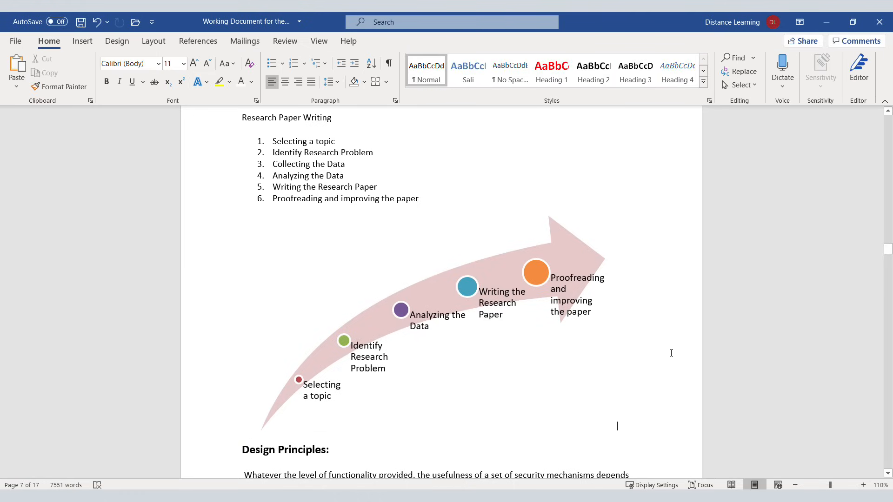
{"action": "left_click", "coordinate": [359, 219]}
{"action": "left_click", "coordinate": [422, 197]}
{"action": "left_click_drag", "start_coordinate": [423, 207], "coordinate": [361, 199]}
{"action": "left_click", "coordinate": [244, 130]}
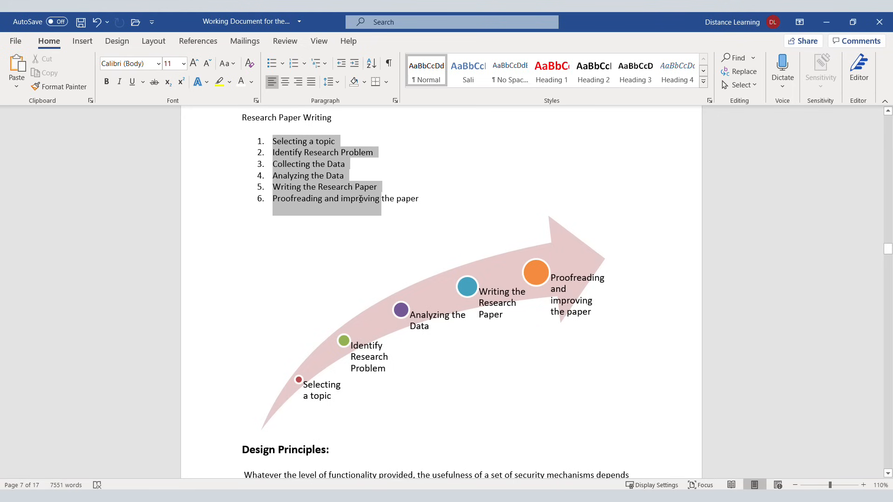
{"action": "left_click", "coordinate": [439, 207]}
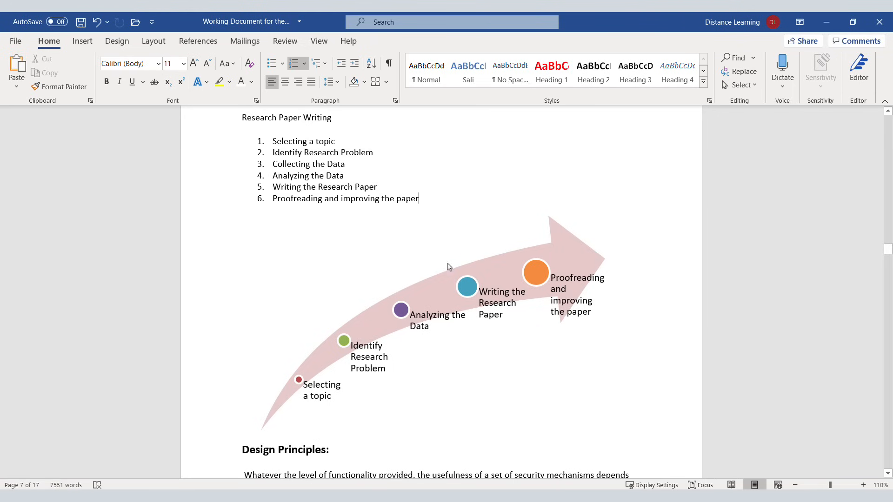
Make the text "Writing the Research Paper" in the arrow graphic bold
{"action": "left_click", "coordinate": [497, 310]}
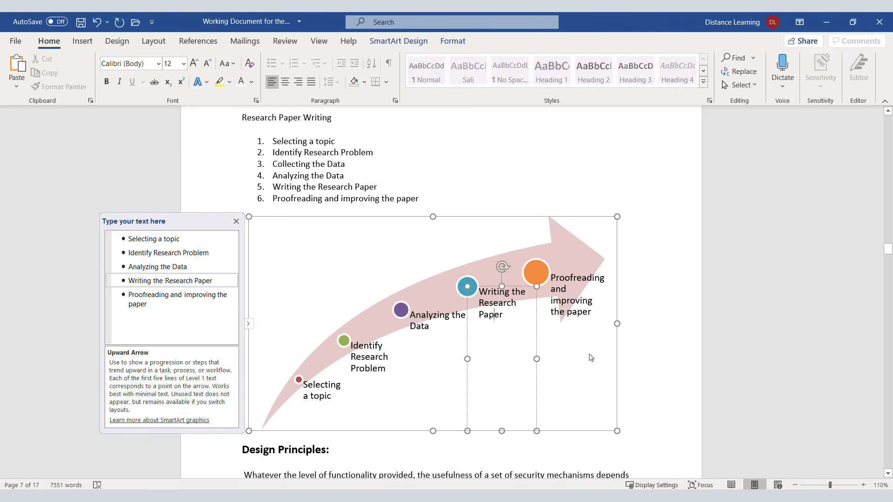
{"action": "left_click", "coordinate": [652, 274]}
{"action": "left_click", "coordinate": [511, 300]}
{"action": "left_click_drag", "start_coordinate": [503, 317], "coordinate": [479, 291]}
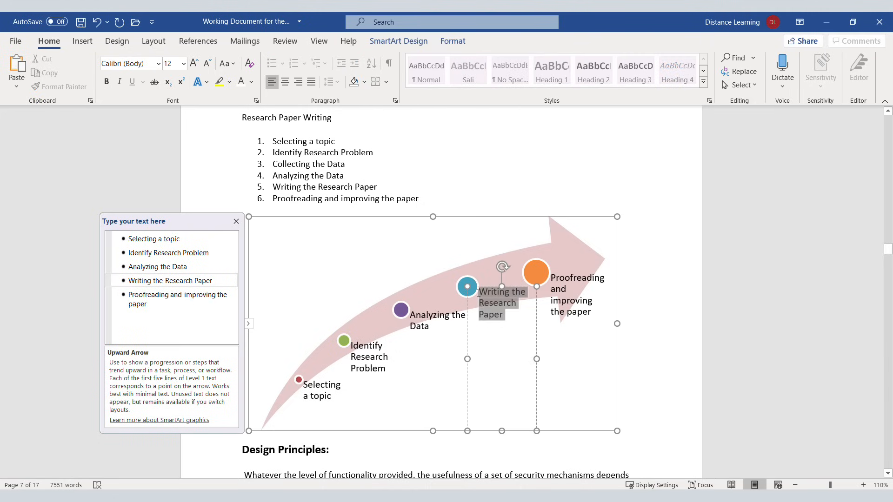
{"action": "left_click", "coordinate": [106, 81]}
Preview Tight text wrapping on the arrow graphic without applying it
{"action": "left_click", "coordinate": [453, 42]}
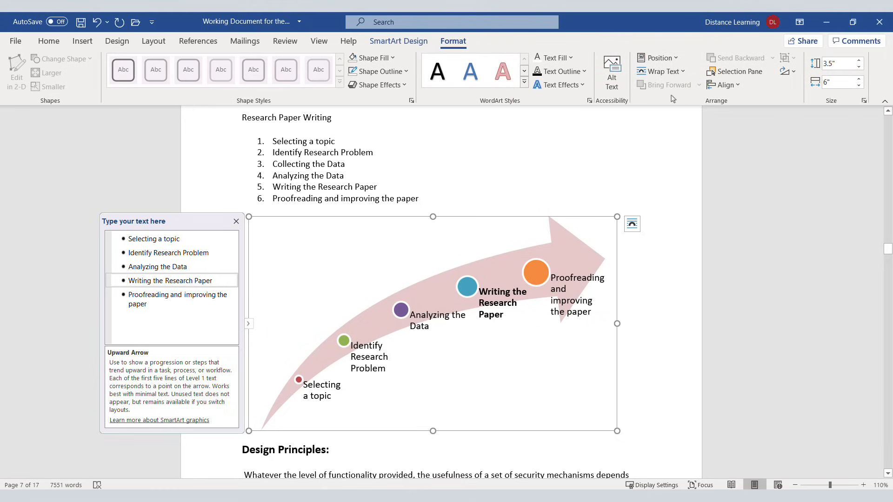
{"action": "left_click", "coordinate": [686, 73]}
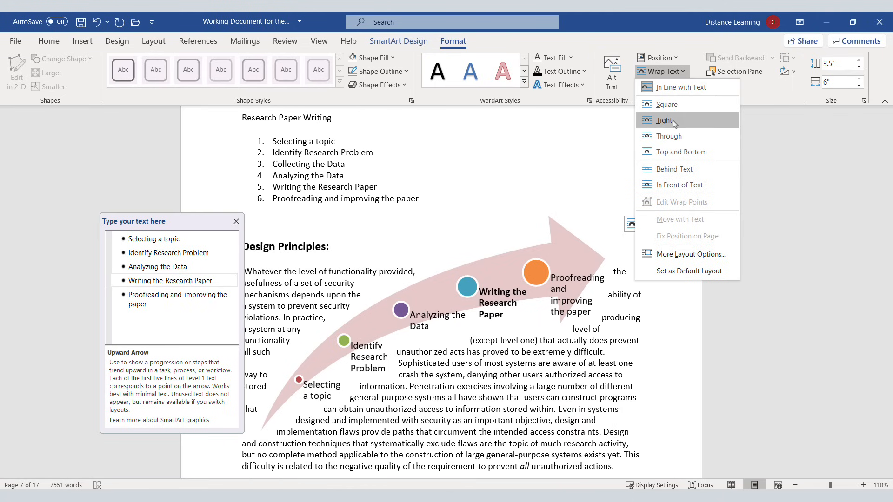
{"action": "left_click", "coordinate": [464, 138]}
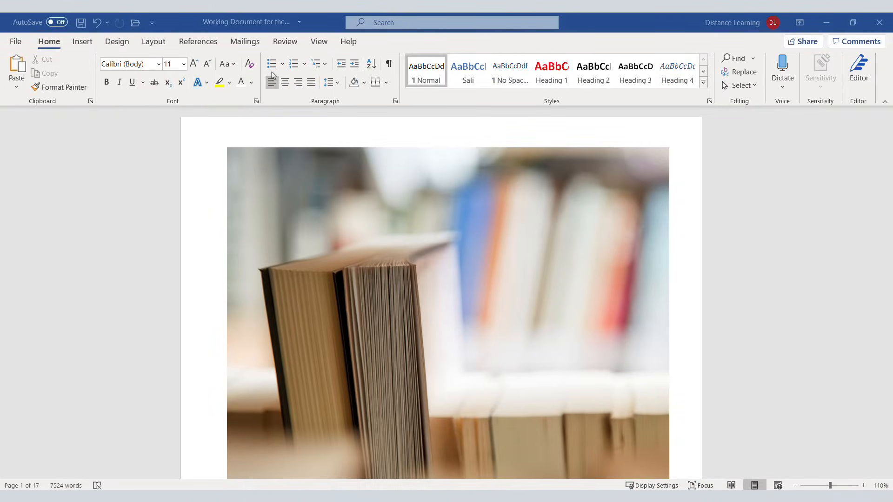
Look through the document from the cover page to the Research Paper Writing section and back to the General Observations heading
{"action": "left_click", "coordinate": [117, 42]}
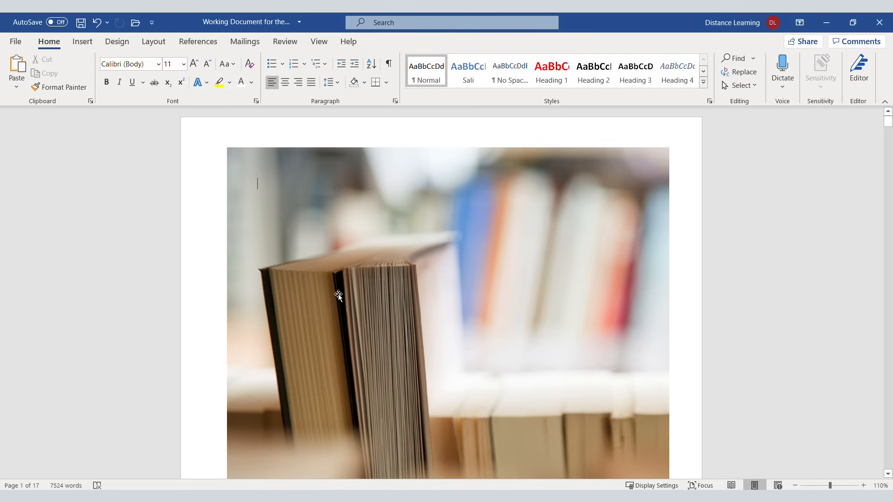
{"action": "scroll", "coordinate": [354, 298], "scroll_direction": "down", "scroll_amount": 10}
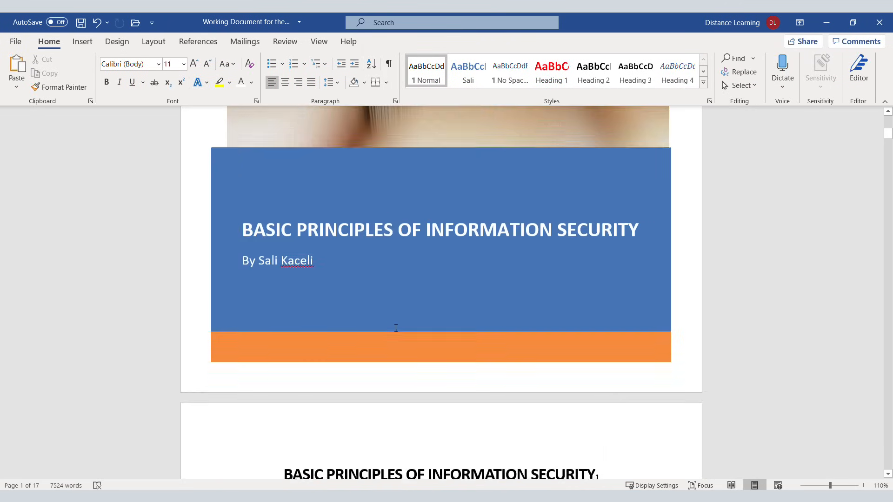
{"action": "scroll", "coordinate": [414, 354], "scroll_direction": "down", "scroll_amount": 10}
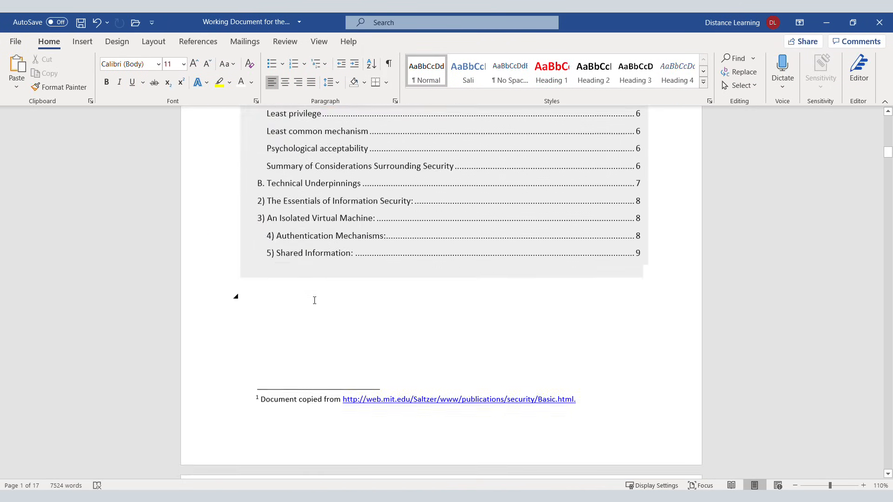
{"action": "scroll", "coordinate": [353, 325], "scroll_direction": "down", "scroll_amount": 15}
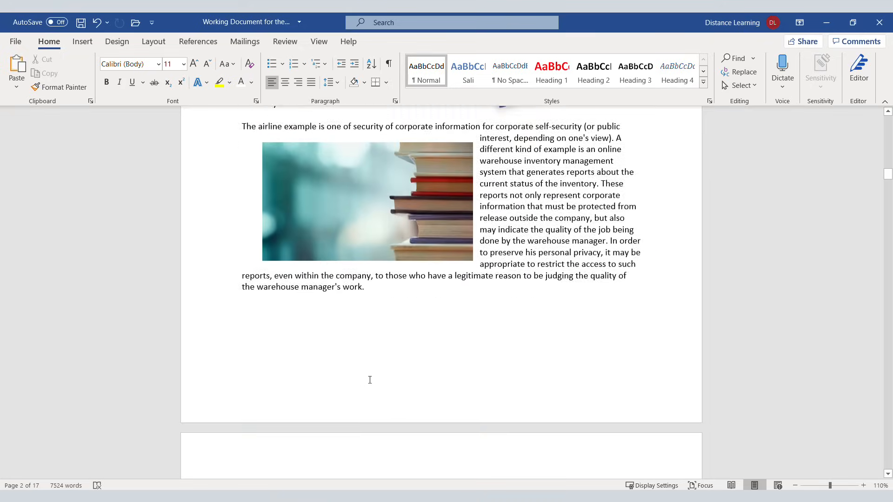
{"action": "scroll", "coordinate": [357, 351], "scroll_direction": "down", "scroll_amount": 15}
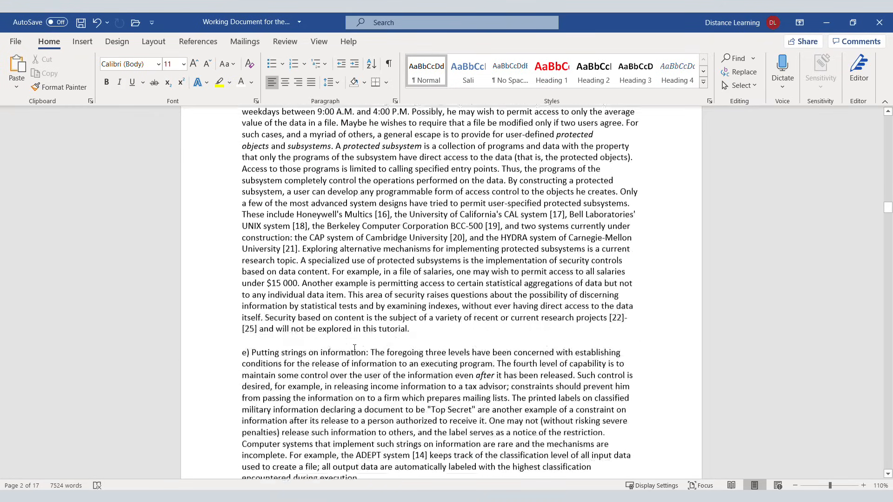
{"action": "scroll", "coordinate": [354, 326], "scroll_direction": "down", "scroll_amount": 20}
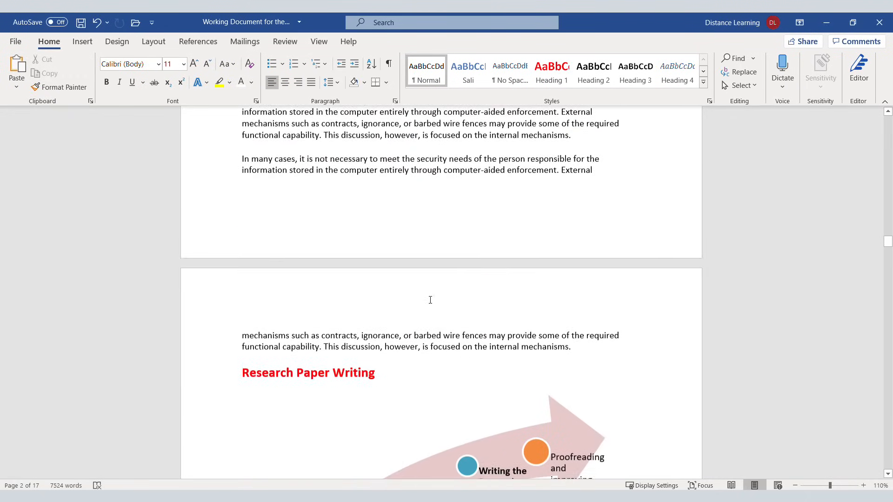
{"action": "scroll", "coordinate": [364, 297], "scroll_direction": "up", "scroll_amount": 20}
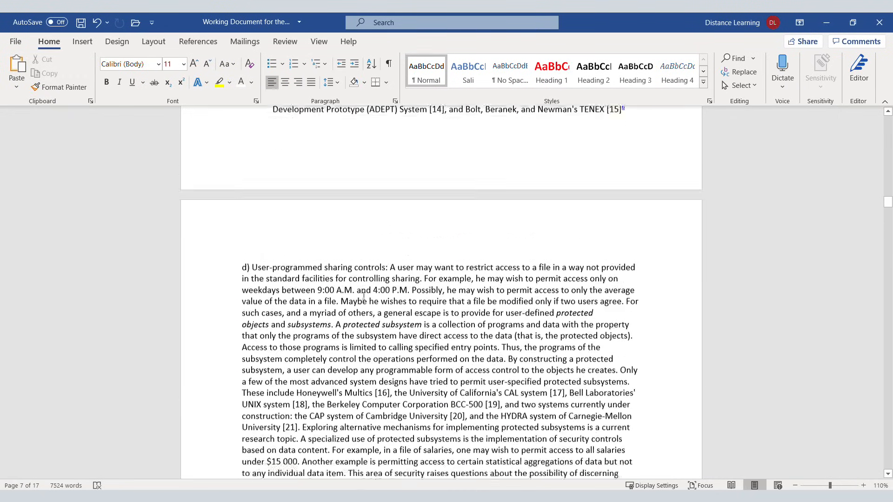
{"action": "scroll", "coordinate": [364, 296], "scroll_direction": "up", "scroll_amount": 20}
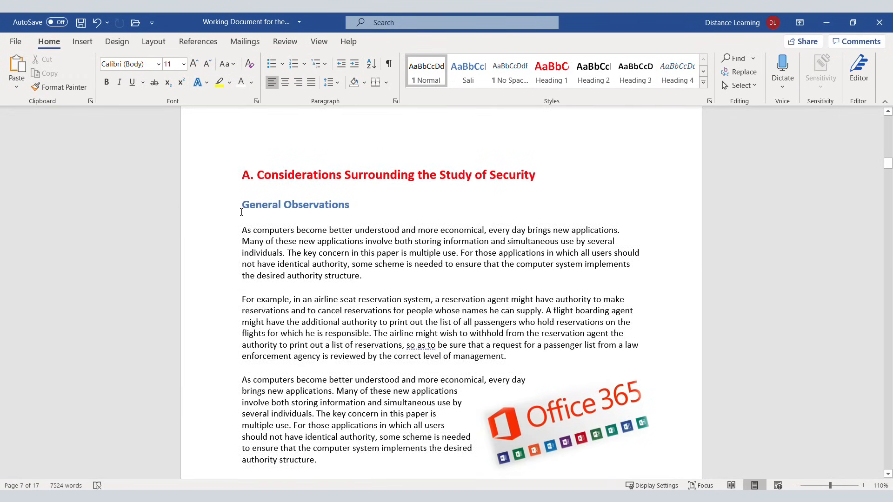
{"action": "scroll", "coordinate": [406, 347], "scroll_direction": "up", "scroll_amount": 4}
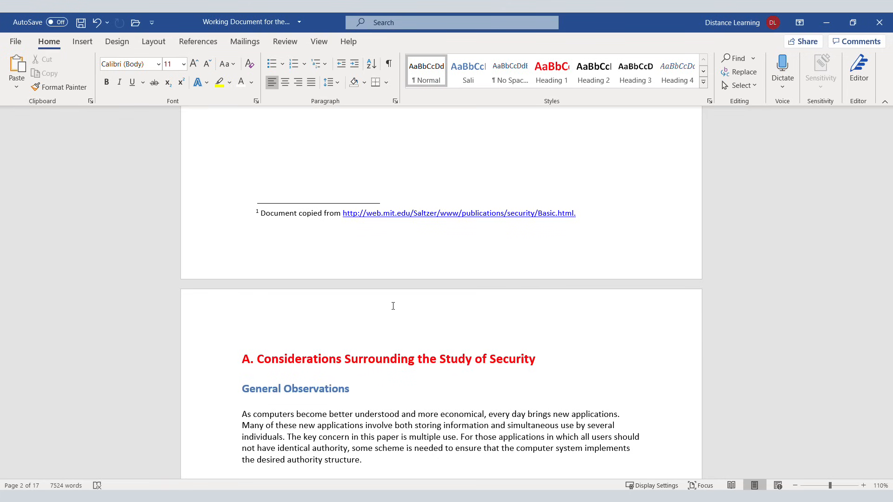
Preview several document themes and apply the Gallery theme to the whole document
{"action": "left_click", "coordinate": [117, 45]}
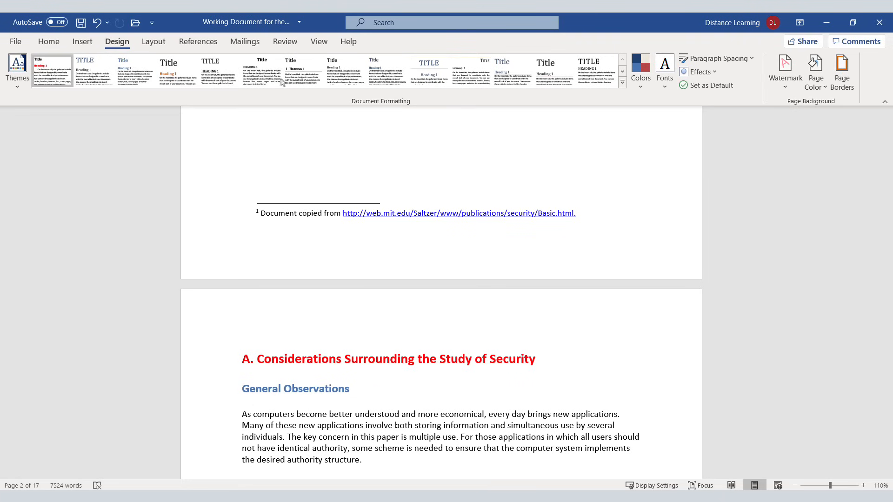
{"action": "left_click", "coordinate": [21, 85]}
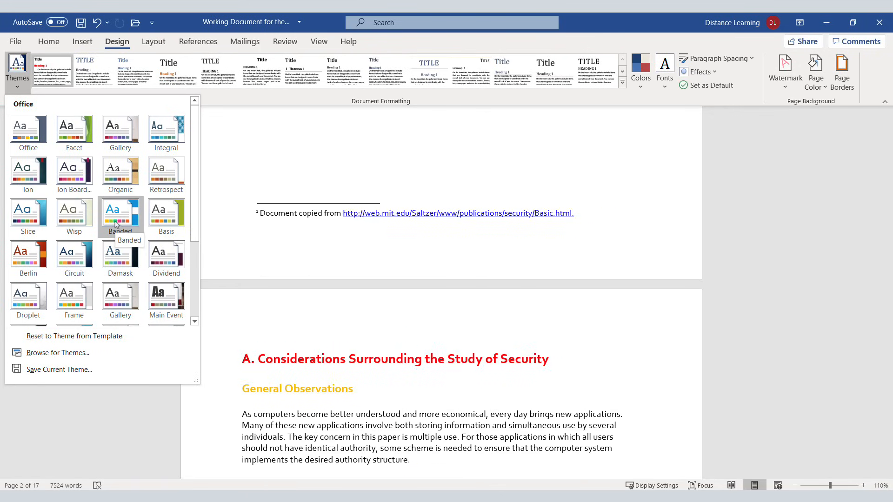
{"action": "scroll", "coordinate": [443, 277], "scroll_direction": "up", "scroll_amount": 6}
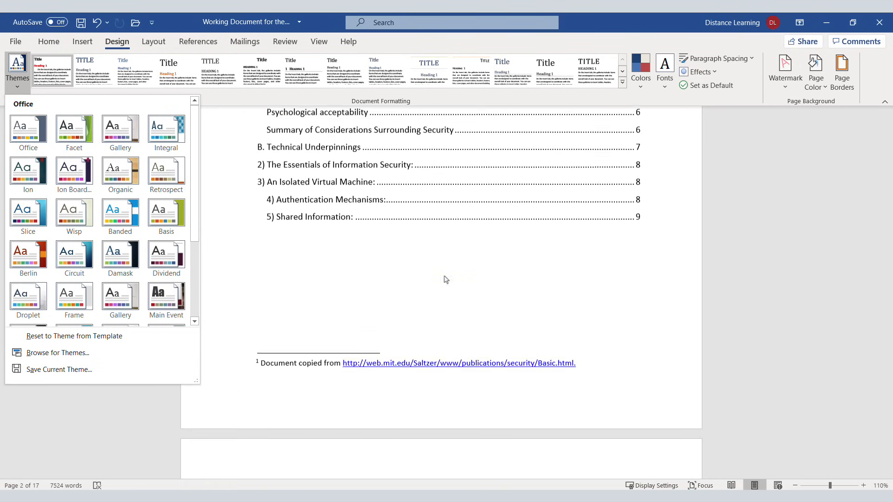
{"action": "scroll", "coordinate": [445, 276], "scroll_direction": "down", "scroll_amount": 8}
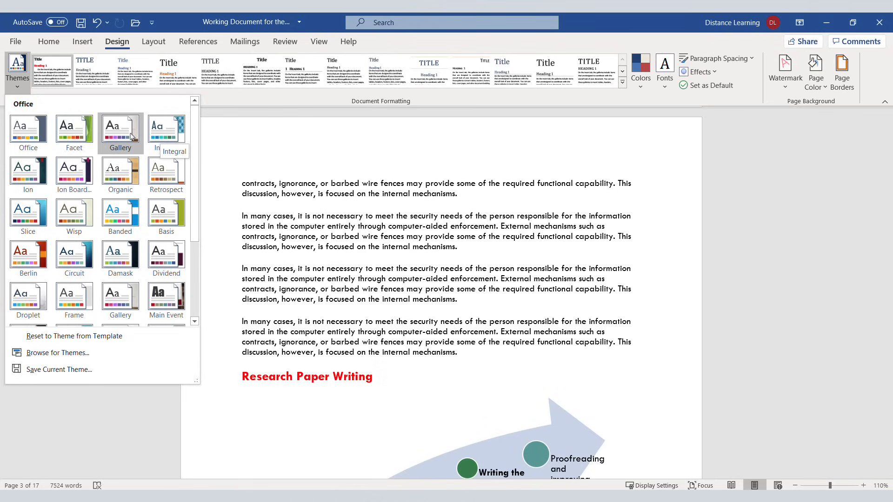
{"action": "left_click", "coordinate": [120, 135]}
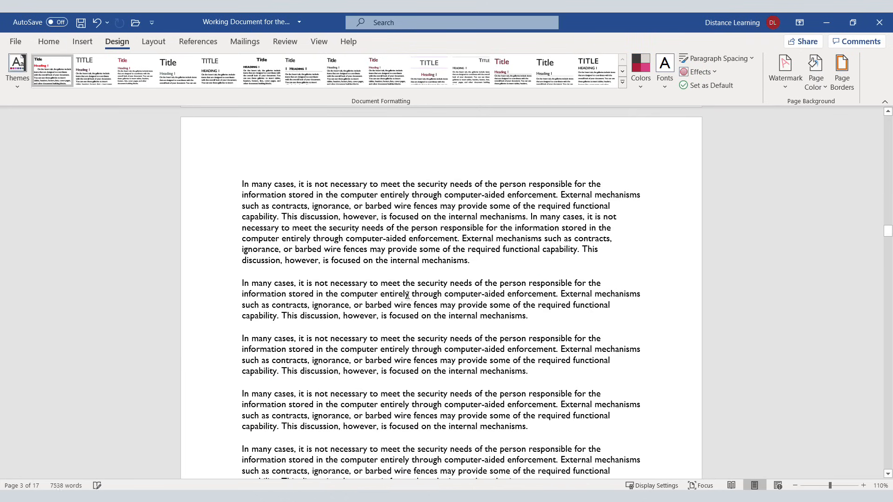
Set the document's theme colors to Office 2007 - 2010, checking the item table, and look at the available theme font sets
{"action": "scroll", "coordinate": [408, 262], "scroll_direction": "down", "scroll_amount": 3}
{"action": "scroll", "coordinate": [408, 262], "scroll_direction": "down", "scroll_amount": 15}
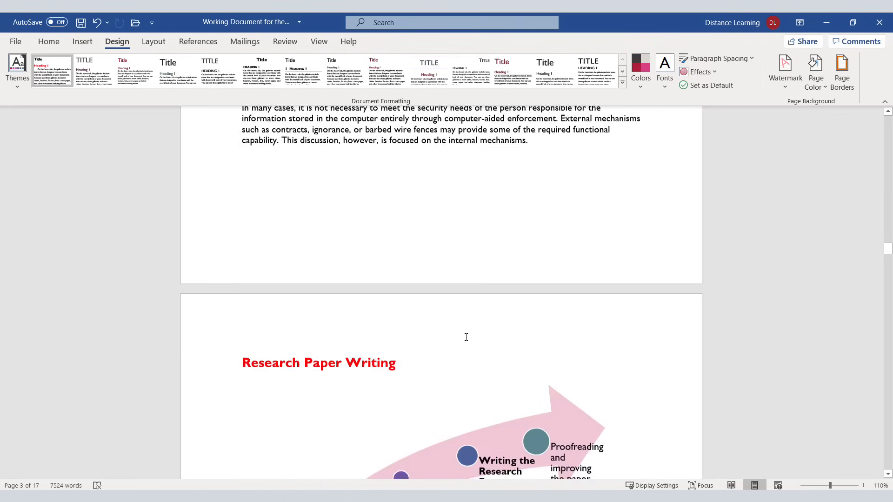
{"action": "scroll", "coordinate": [484, 325], "scroll_direction": "down", "scroll_amount": 10}
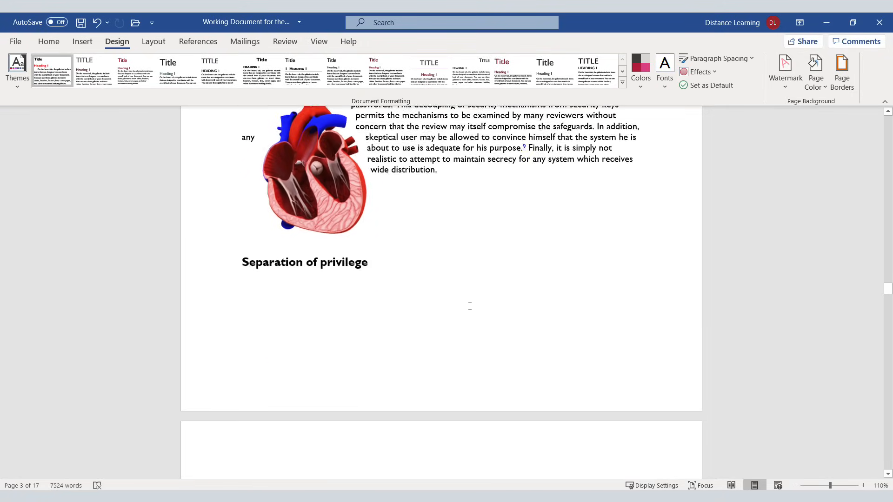
{"action": "scroll", "coordinate": [488, 328], "scroll_direction": "down", "scroll_amount": 5}
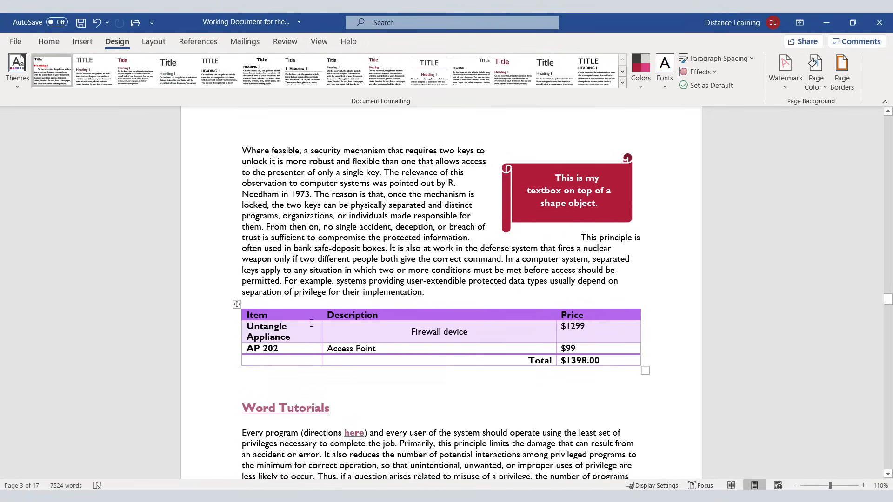
{"action": "scroll", "coordinate": [407, 319], "scroll_direction": "down", "scroll_amount": 2}
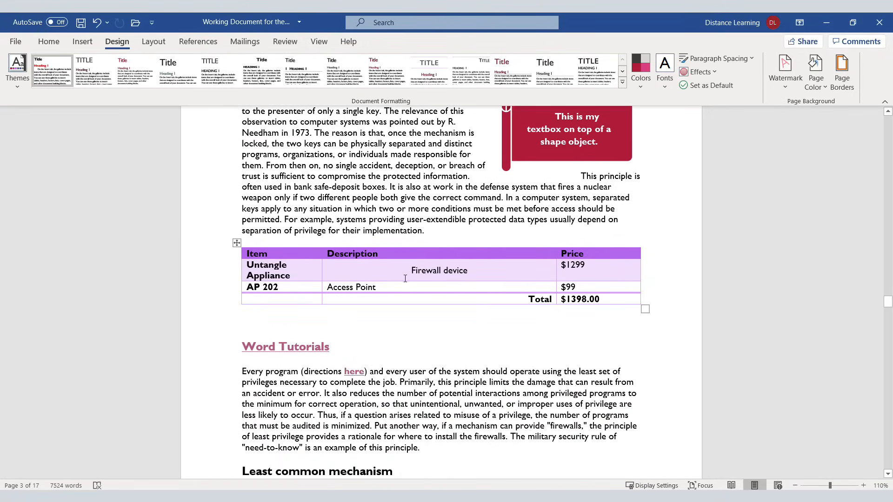
{"action": "scroll", "coordinate": [402, 291], "scroll_direction": "down", "scroll_amount": 6}
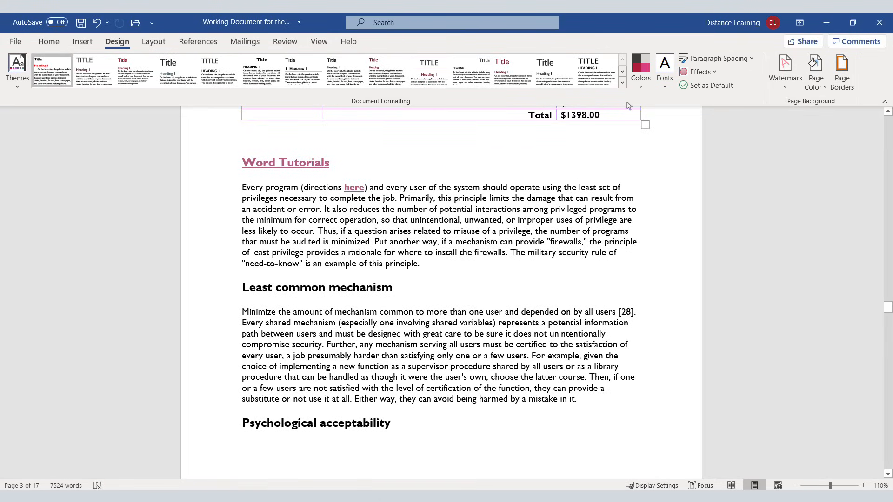
{"action": "left_click", "coordinate": [642, 88]}
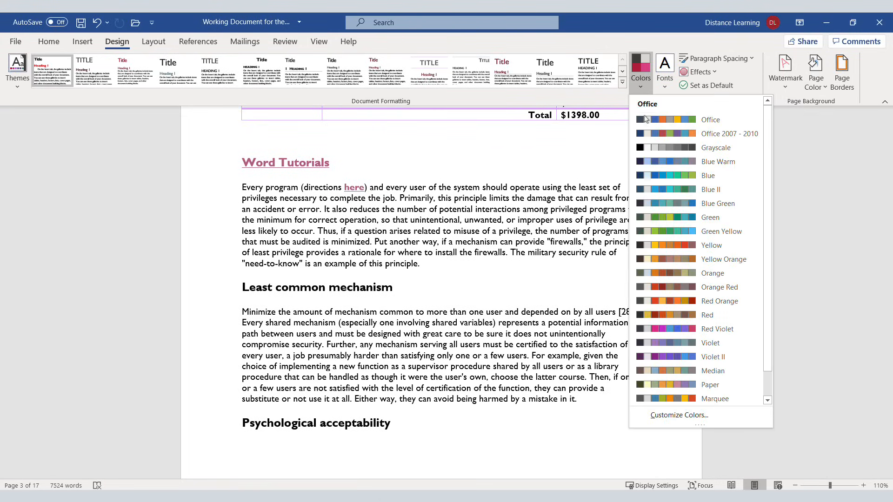
{"action": "scroll", "coordinate": [618, 135], "scroll_direction": "up", "scroll_amount": 3}
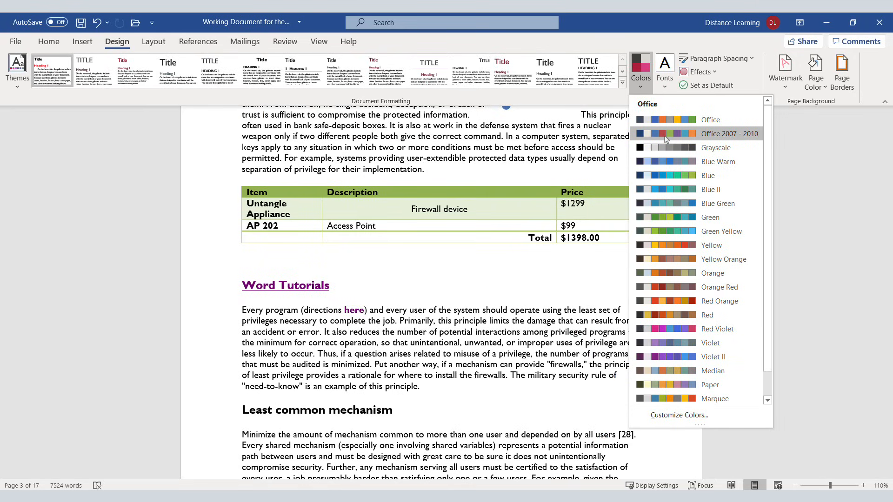
{"action": "left_click", "coordinate": [667, 134]}
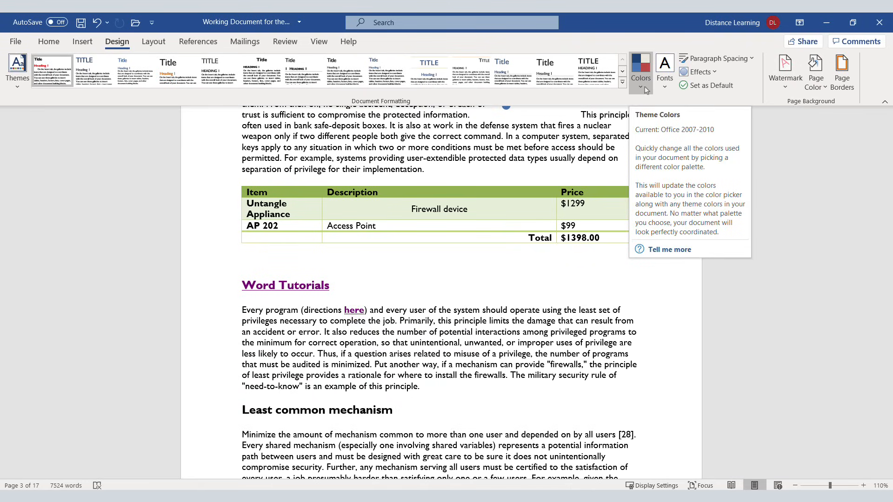
{"action": "left_click", "coordinate": [668, 87]}
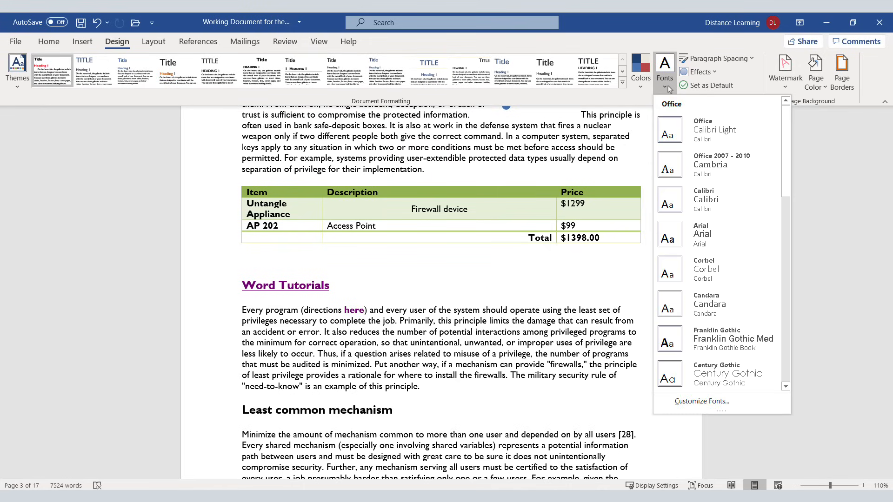
{"action": "left_click", "coordinate": [556, 135]}
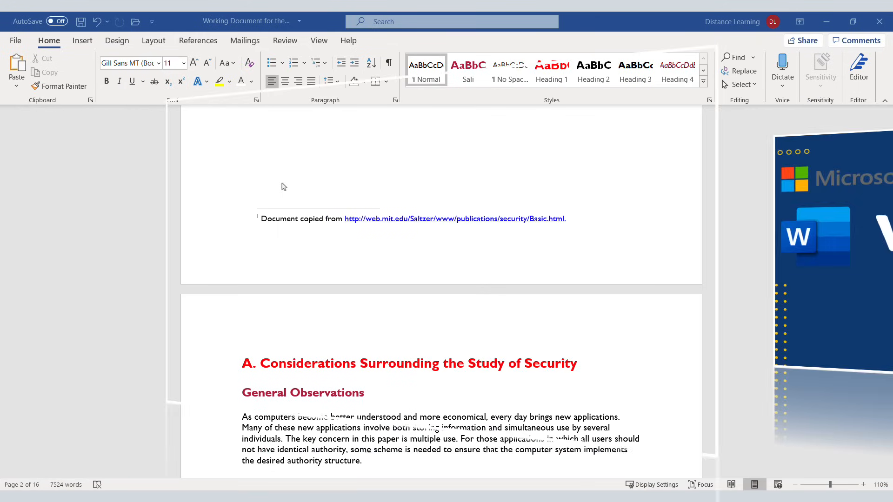
Browse the built-in footer designs and add a right-aligned page number footer in the "Page X | Y" format
{"action": "scroll", "coordinate": [424, 300], "scroll_direction": "down", "scroll_amount": 10}
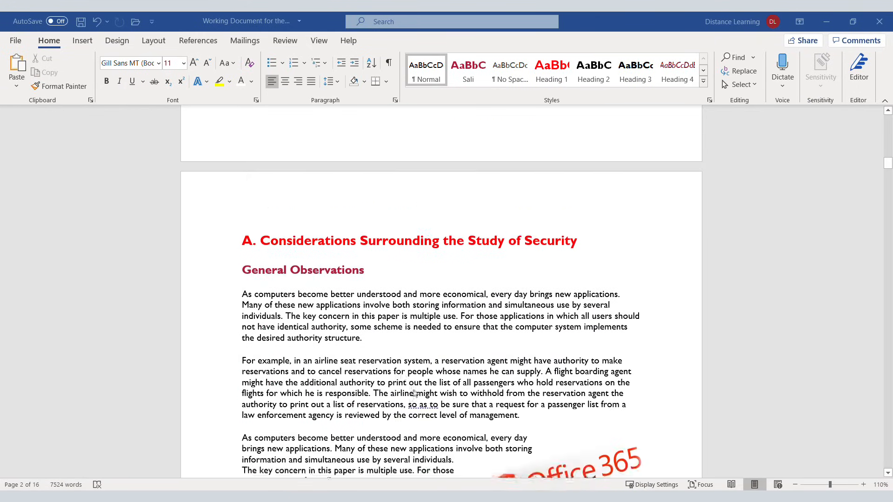
{"action": "scroll", "coordinate": [436, 312], "scroll_direction": "down", "scroll_amount": 4}
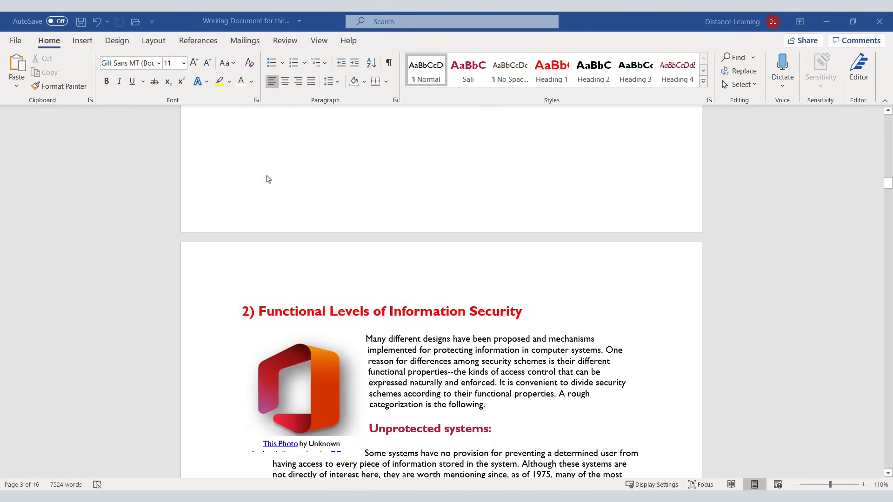
{"action": "scroll", "coordinate": [445, 293], "scroll_direction": "up", "scroll_amount": 3}
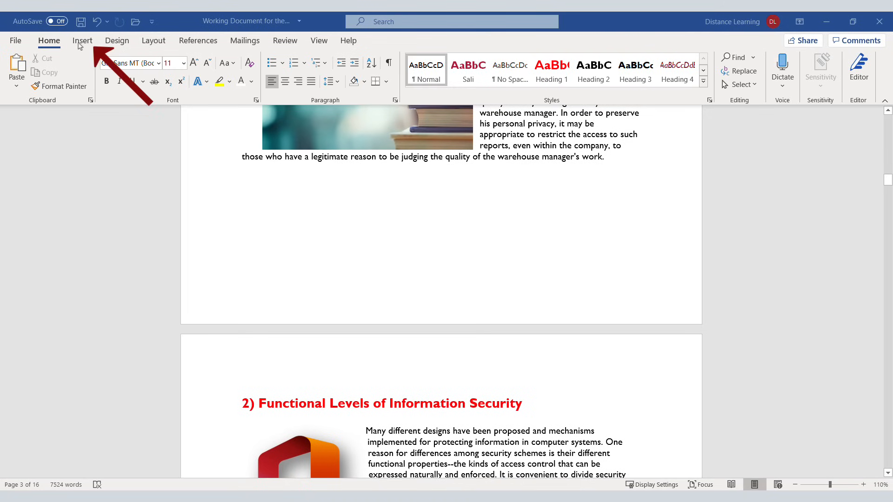
{"action": "left_click", "coordinate": [80, 42]}
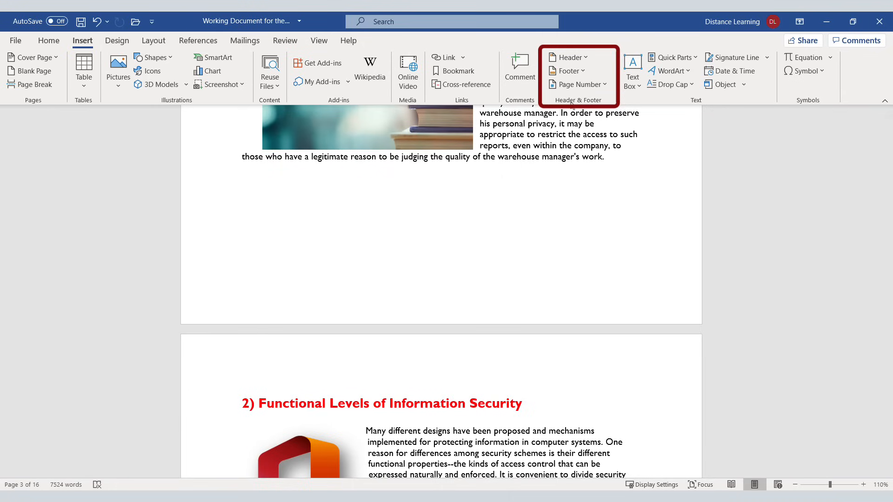
{"action": "left_click", "coordinate": [568, 71]}
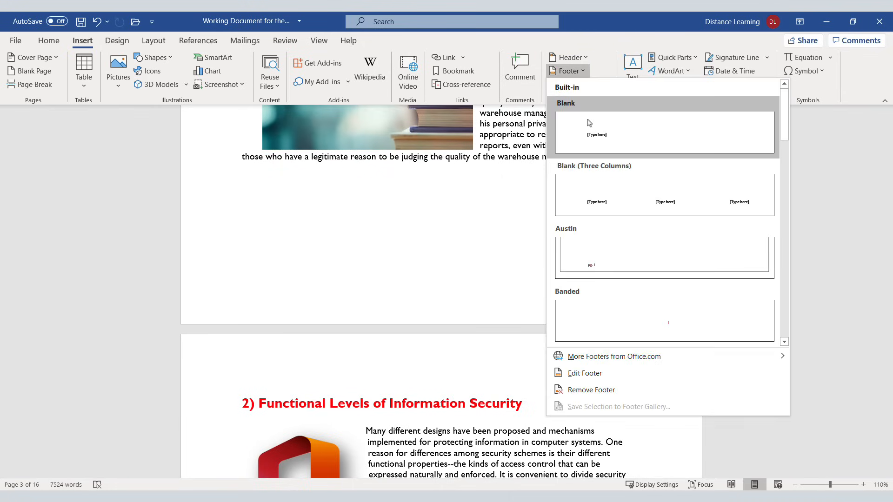
{"action": "scroll", "coordinate": [638, 219], "scroll_direction": "down", "scroll_amount": 3}
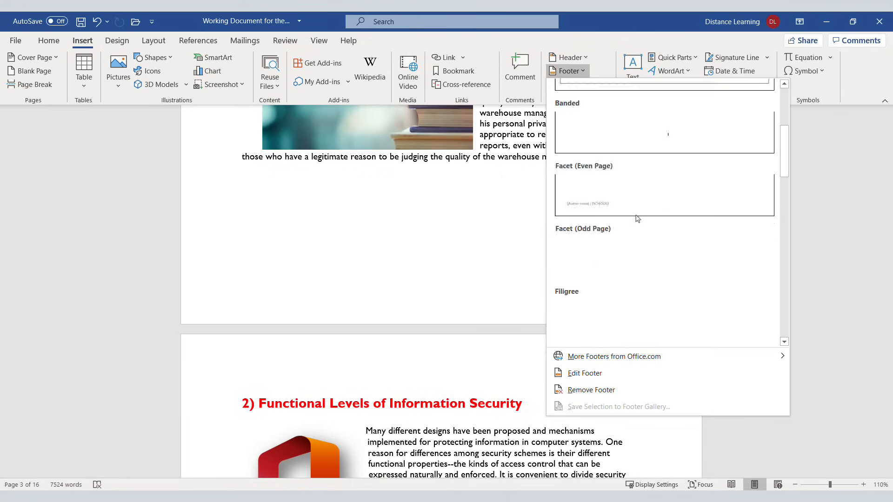
{"action": "scroll", "coordinate": [642, 232], "scroll_direction": "down", "scroll_amount": 3}
{"action": "scroll", "coordinate": [658, 274], "scroll_direction": "down", "scroll_amount": 3}
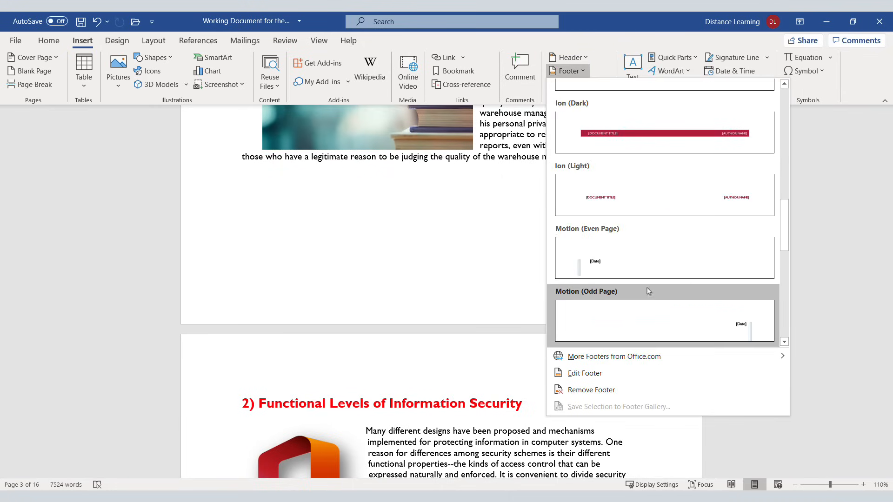
{"action": "scroll", "coordinate": [670, 291], "scroll_direction": "down", "scroll_amount": 3}
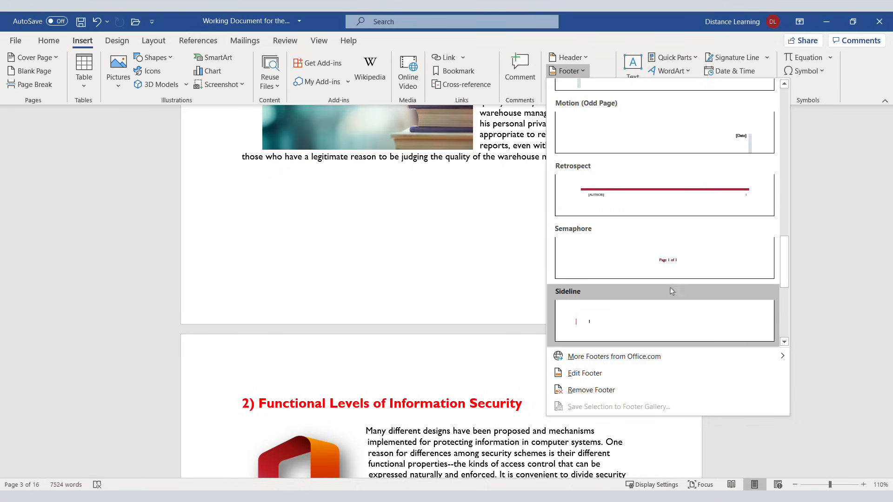
{"action": "scroll", "coordinate": [697, 297], "scroll_direction": "down", "scroll_amount": 3}
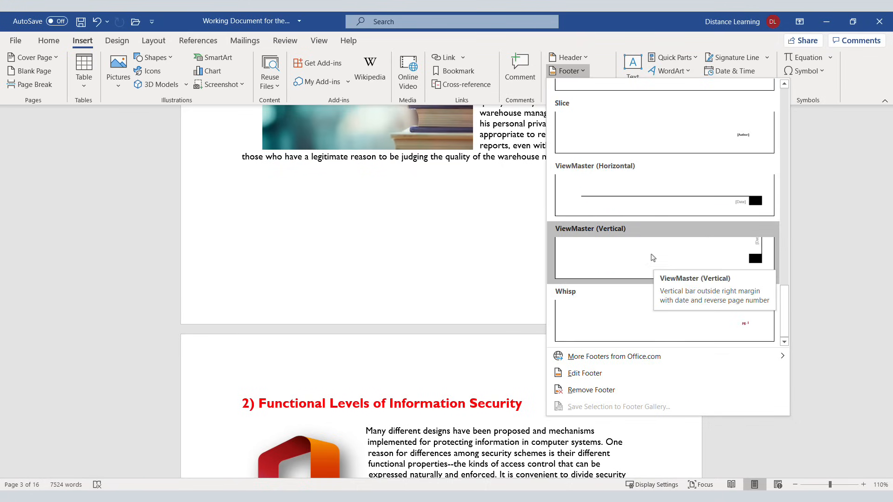
{"action": "scroll", "coordinate": [686, 249], "scroll_direction": "up", "scroll_amount": 3}
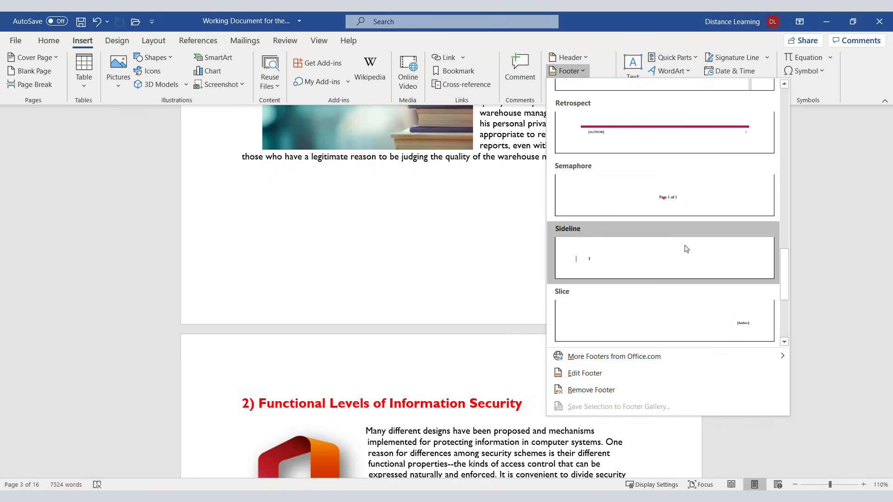
{"action": "left_click", "coordinate": [630, 207]}
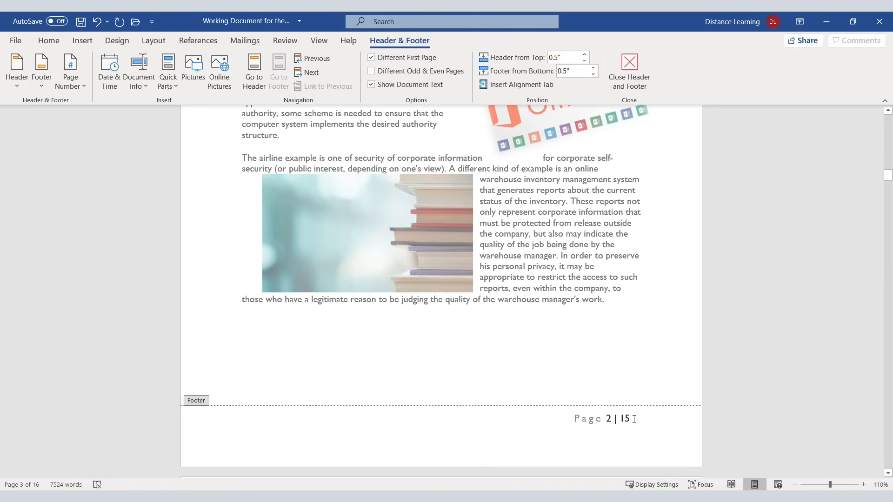
Make the whole page number text in the footer bold and look back through the document to the cover page
{"action": "left_click_drag", "start_coordinate": [639, 417], "coordinate": [558, 420]}
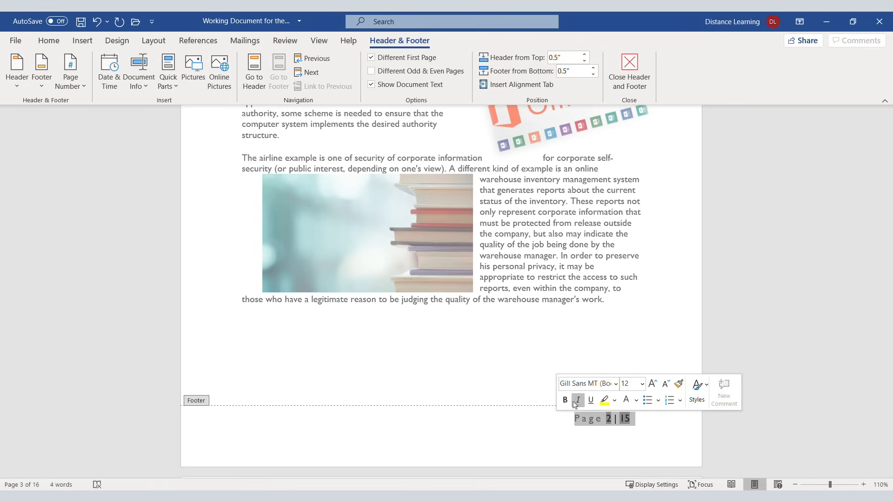
{"action": "left_click", "coordinate": [566, 400]}
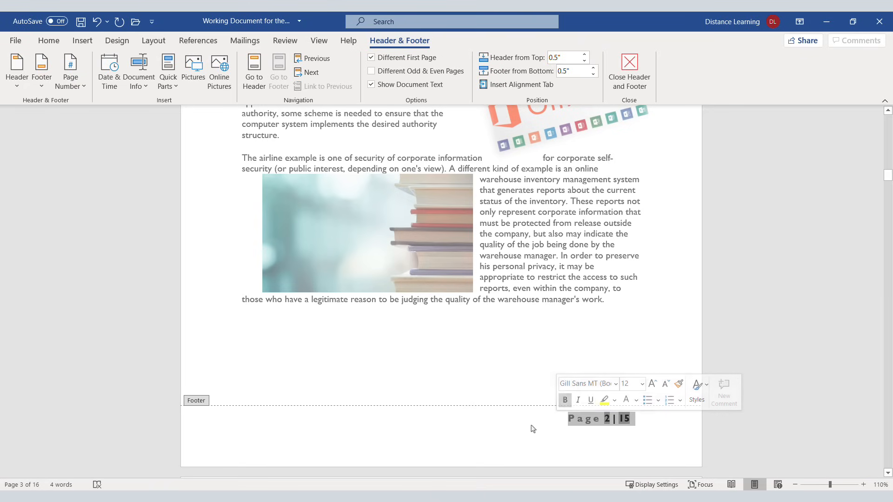
{"action": "left_click", "coordinate": [506, 428]}
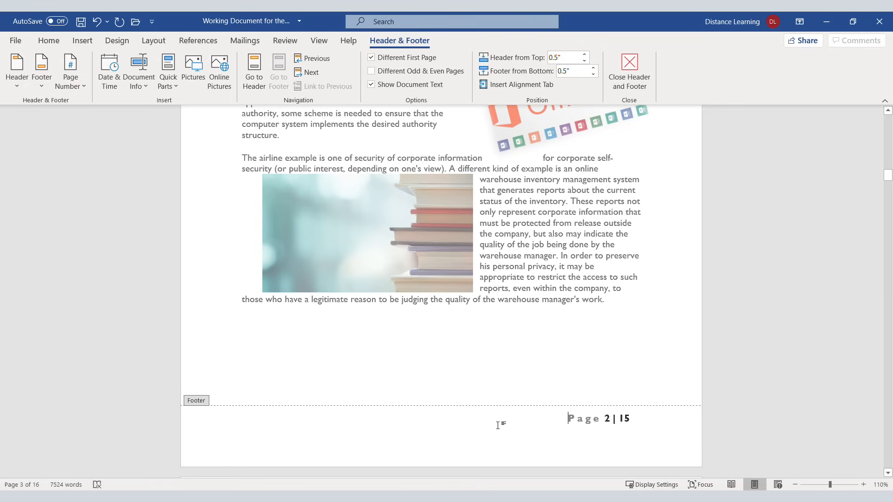
{"action": "scroll", "coordinate": [567, 381], "scroll_direction": "up", "scroll_amount": 20}
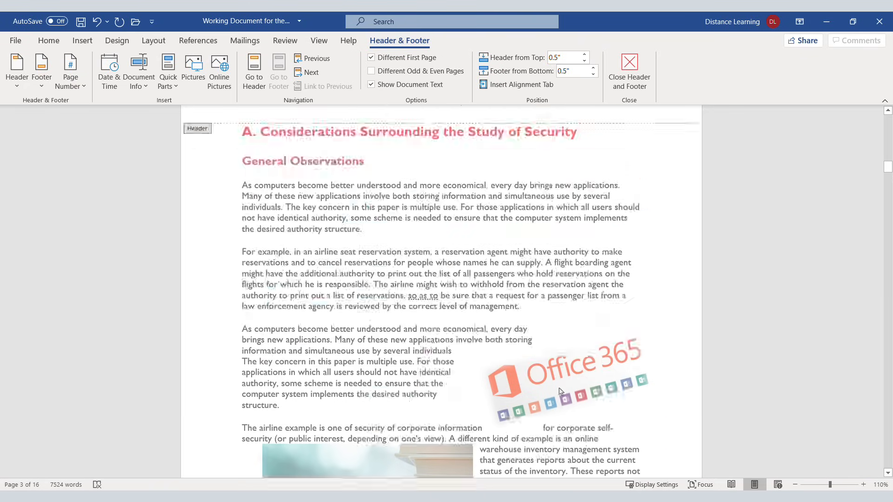
{"action": "scroll", "coordinate": [560, 388], "scroll_direction": "up", "scroll_amount": 10}
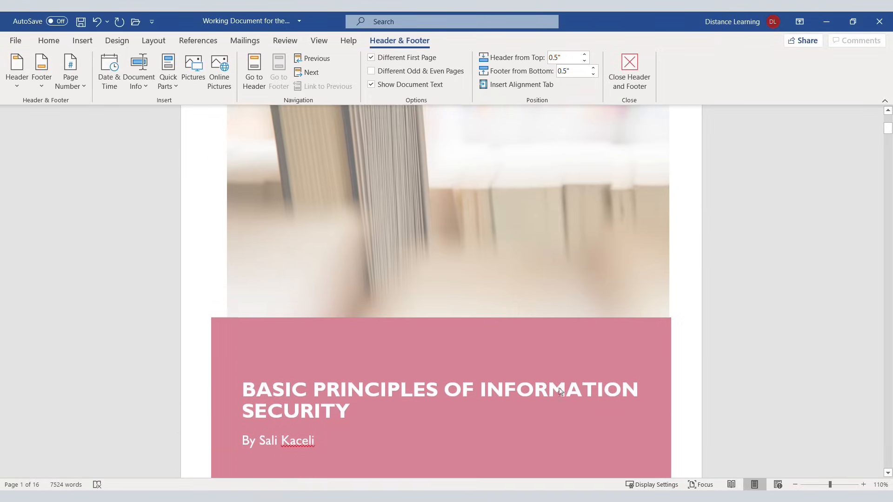
Compare the first page with the second page's footer, and switch the Different First Page option off and back on
{"action": "scroll", "coordinate": [512, 356], "scroll_direction": "down", "scroll_amount": 3}
{"action": "scroll", "coordinate": [479, 354], "scroll_direction": "up", "scroll_amount": 8}
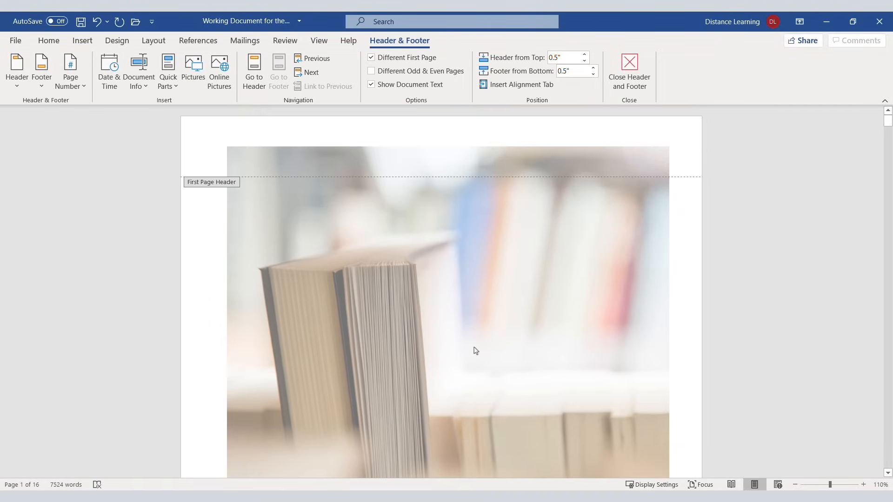
{"action": "scroll", "coordinate": [465, 326], "scroll_direction": "down", "scroll_amount": 7}
{"action": "scroll", "coordinate": [435, 267], "scroll_direction": "down", "scroll_amount": 10}
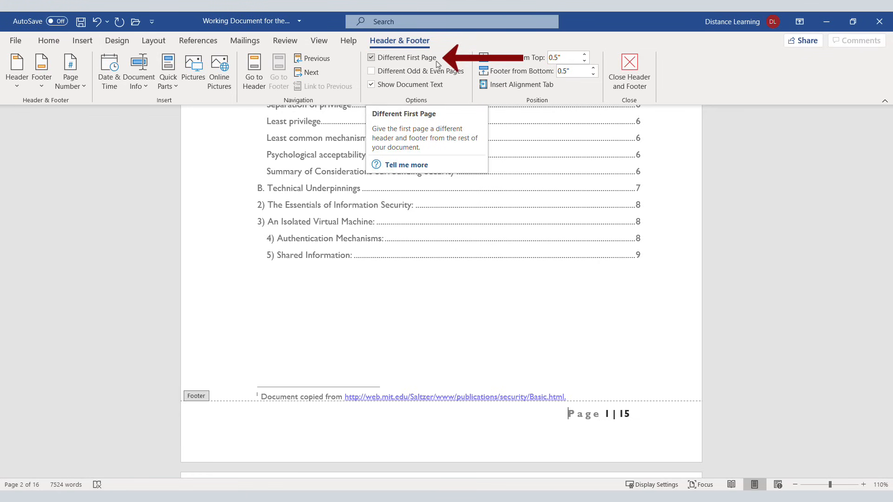
{"action": "left_click", "coordinate": [371, 58]}
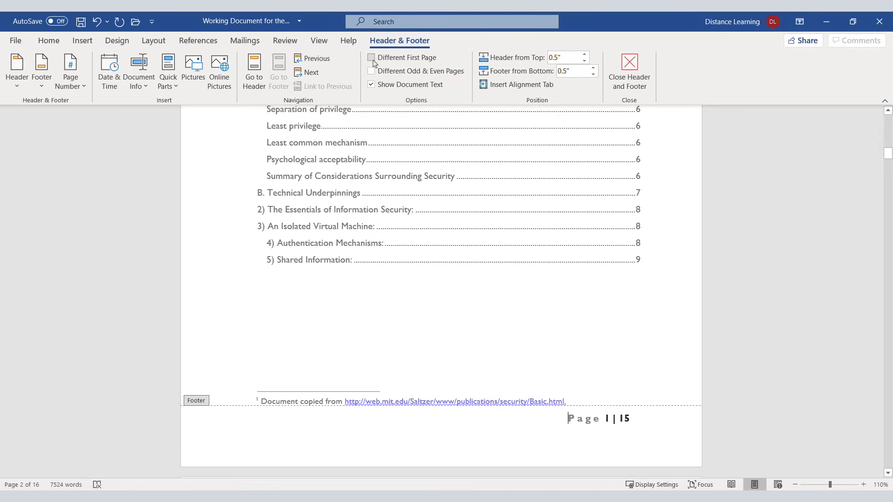
{"action": "left_click", "coordinate": [372, 58]}
Examine the document info choices and the field names available for insertion in the footer, without inserting a field
{"action": "left_click", "coordinate": [172, 91]}
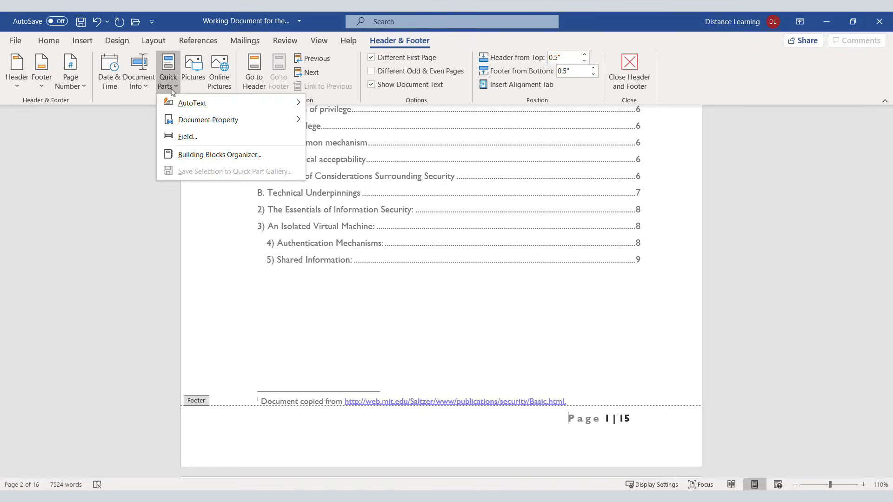
{"action": "left_click", "coordinate": [184, 136]}
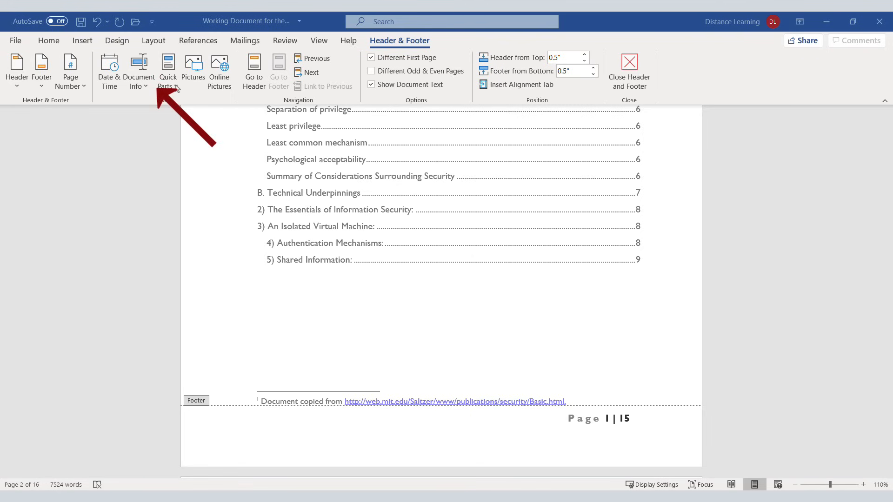
{"action": "left_click", "coordinate": [148, 89]}
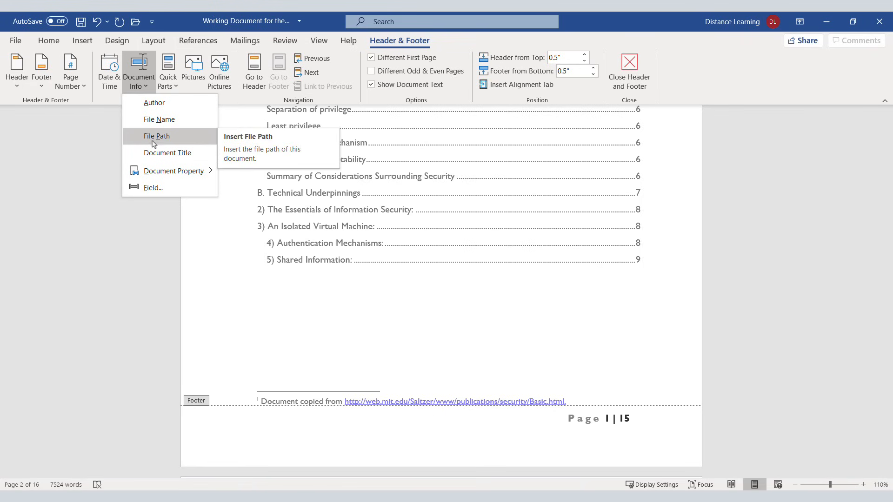
{"action": "left_click", "coordinate": [159, 188]}
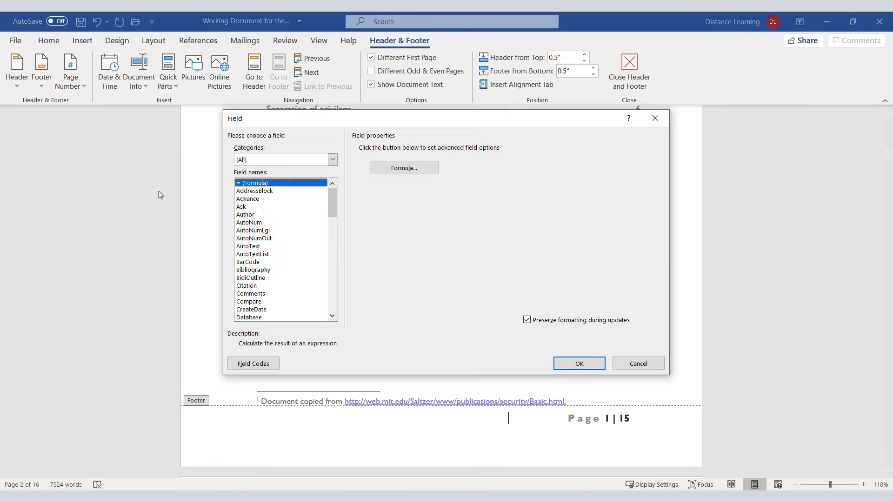
{"action": "mouse_move", "coordinate": [334, 211]}
{"action": "left_mouse_down"}
{"action": "mouse_move", "coordinate": [334, 316]}
{"action": "mouse_move", "coordinate": [335, 226]}
{"action": "left_mouse_up"}
{"action": "left_click", "coordinate": [638, 364]}
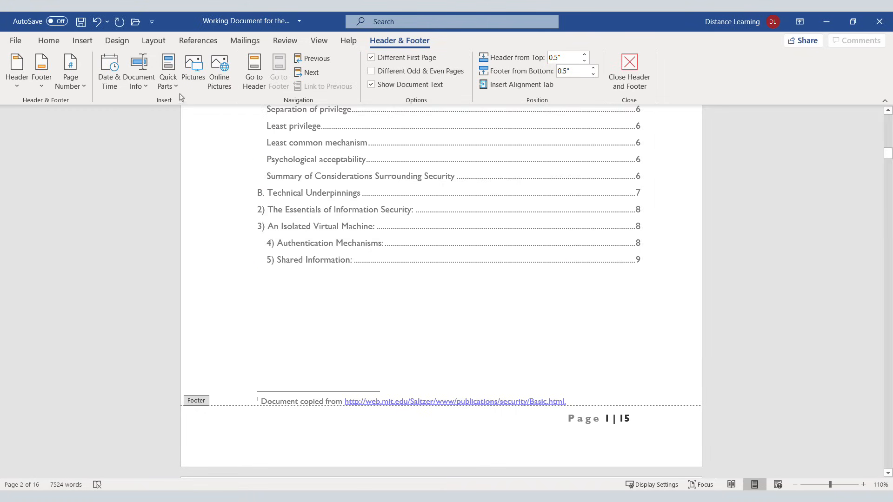
Insert the file name into the footer left of the page number and format it as non-bold Calibri, size 7
{"action": "left_click", "coordinate": [139, 79]}
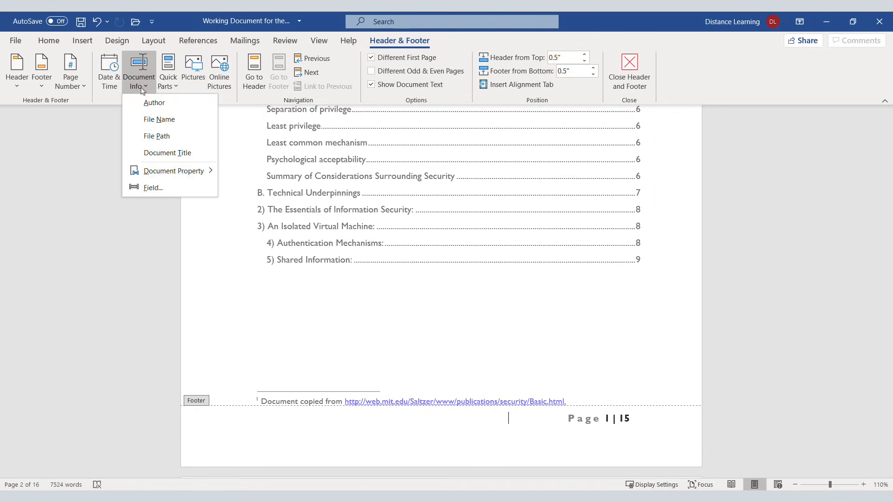
{"action": "left_click", "coordinate": [153, 122]}
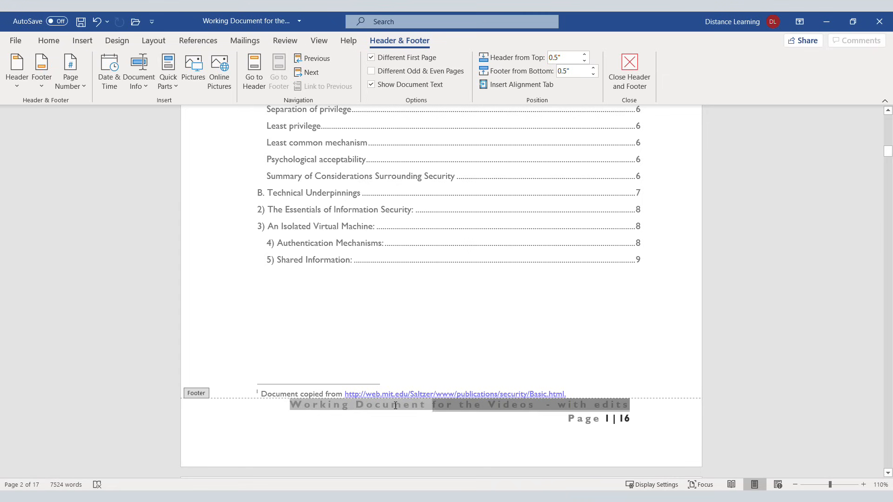
{"action": "left_click_drag", "start_coordinate": [395, 406], "coordinate": [345, 407]}
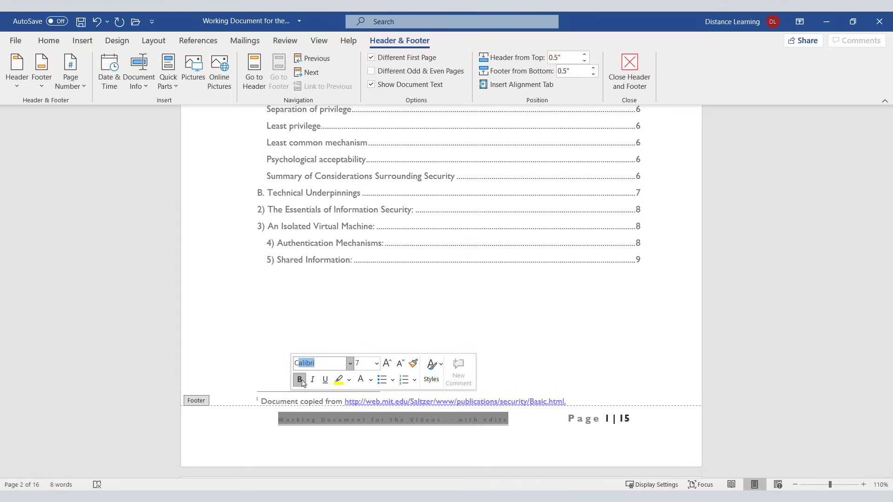
{"action": "left_click", "coordinate": [300, 381]}
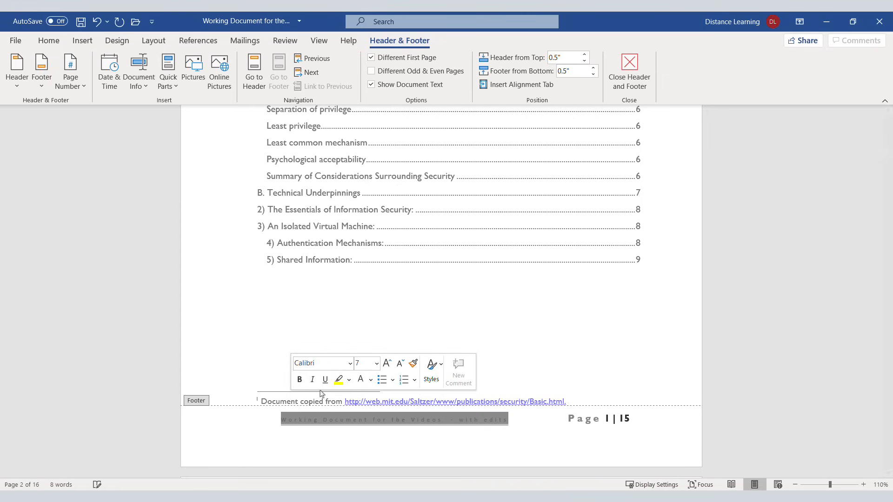
{"action": "left_click", "coordinate": [345, 441]}
Check the file name in the footers of the following pages, switching between footer editing and the body text
{"action": "scroll", "coordinate": [374, 405], "scroll_direction": "down", "scroll_amount": 8}
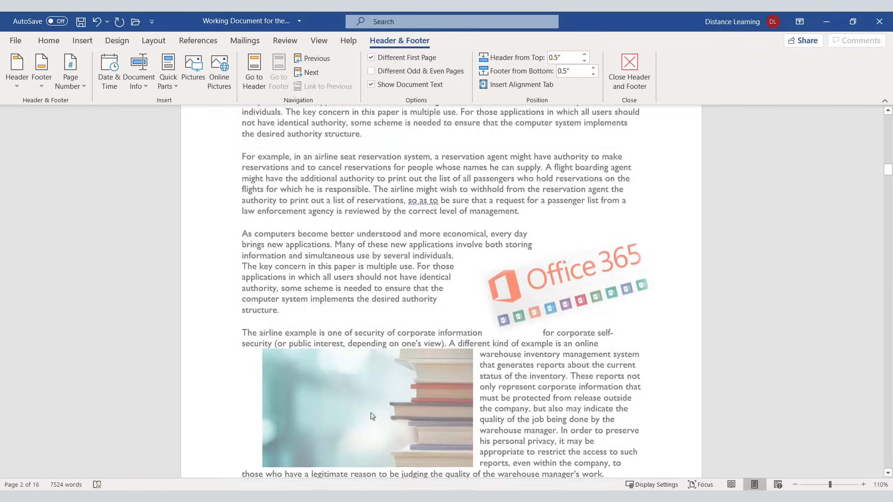
{"action": "scroll", "coordinate": [372, 416], "scroll_direction": "down", "scroll_amount": 10}
{"action": "scroll", "coordinate": [342, 303], "scroll_direction": "down", "scroll_amount": 10}
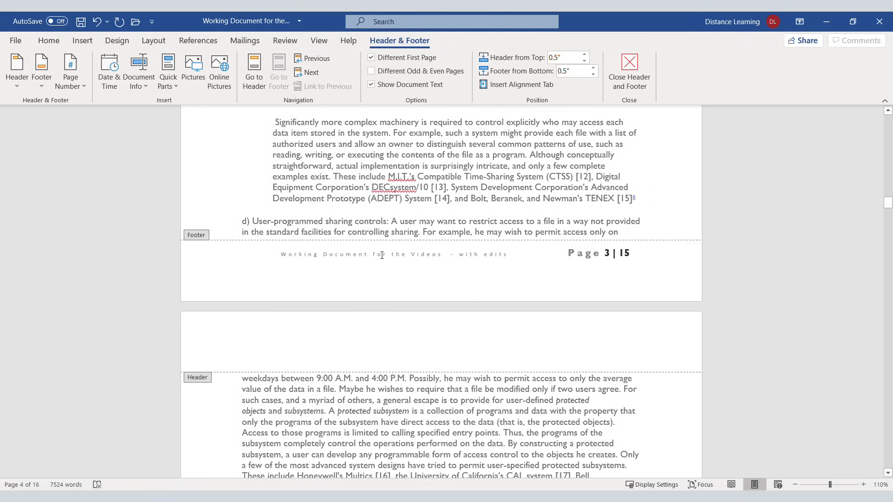
{"action": "triple_click", "coordinate": [381, 256]}
{"action": "left_click", "coordinate": [444, 284]}
{"action": "double_click", "coordinate": [329, 167]}
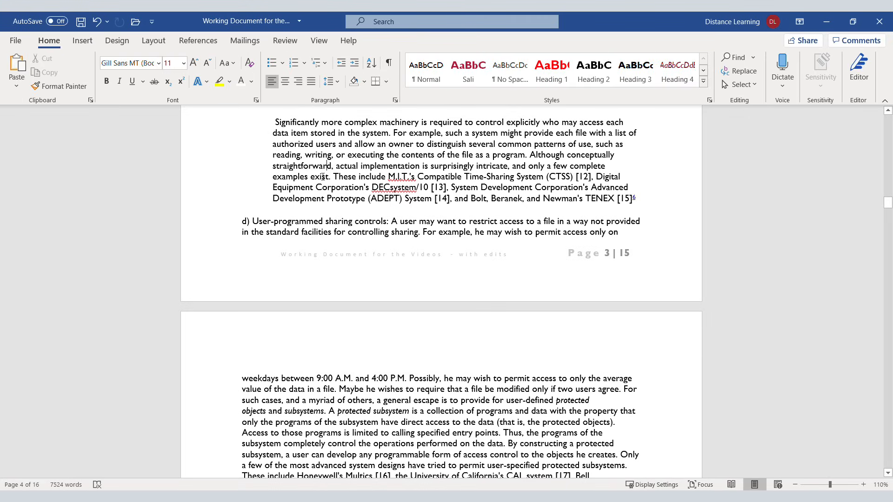
{"action": "double_click", "coordinate": [352, 260]}
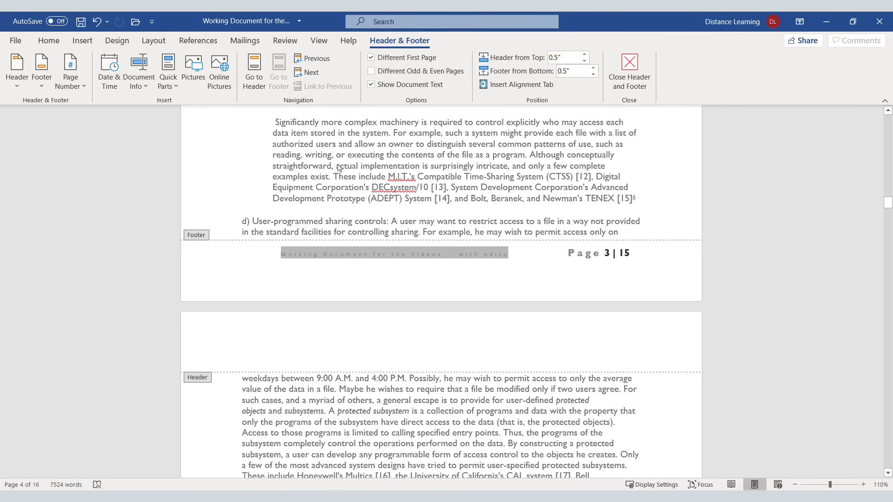
{"action": "triple_click", "coordinate": [308, 166]}
{"action": "left_click", "coordinate": [308, 166]}
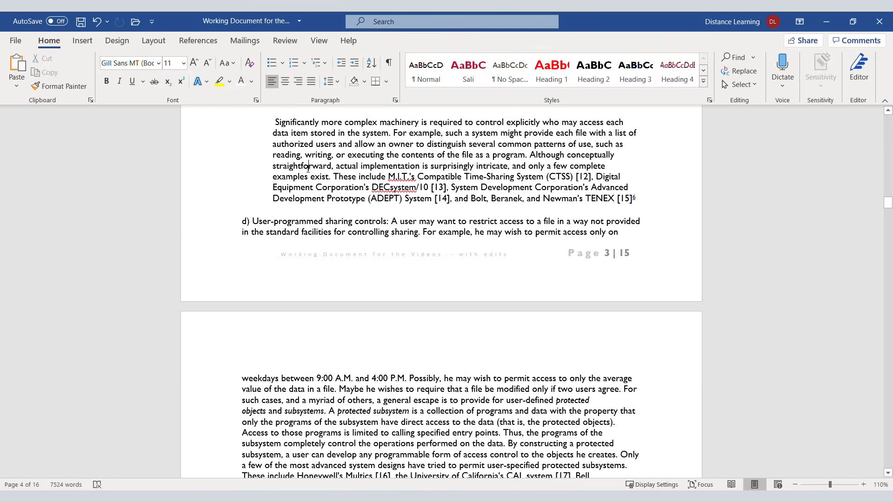
Insert a built-in header that shows the document title right-aligned on a pink banner
{"action": "left_click", "coordinate": [81, 43]}
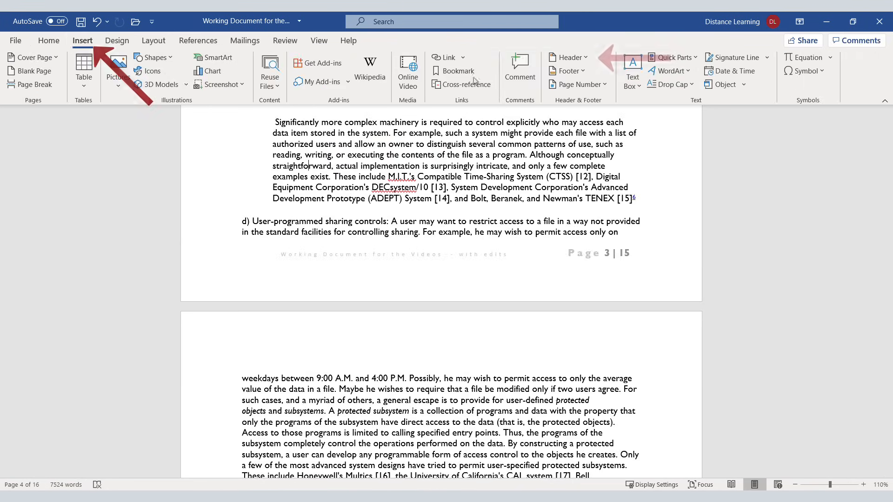
{"action": "left_click", "coordinate": [569, 57]}
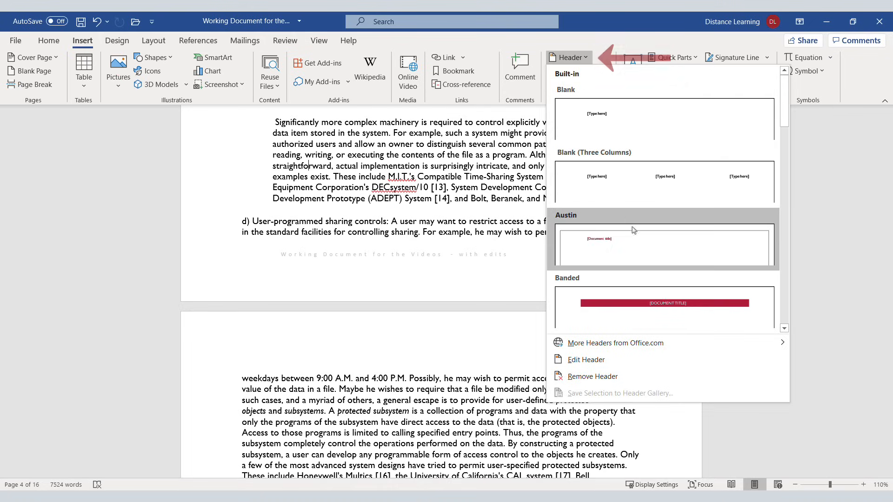
{"action": "scroll", "coordinate": [634, 230], "scroll_direction": "down", "scroll_amount": 5}
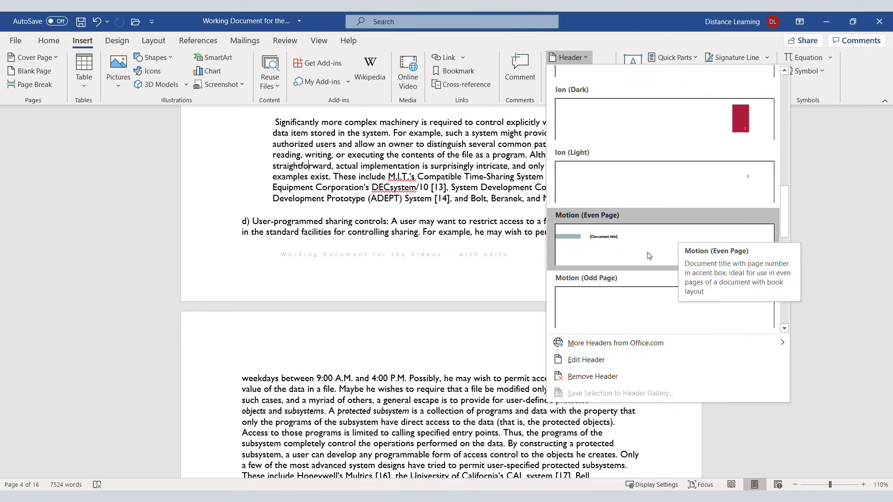
{"action": "scroll", "coordinate": [649, 223], "scroll_direction": "down", "scroll_amount": 5}
{"action": "scroll", "coordinate": [649, 215], "scroll_direction": "up", "scroll_amount": 2}
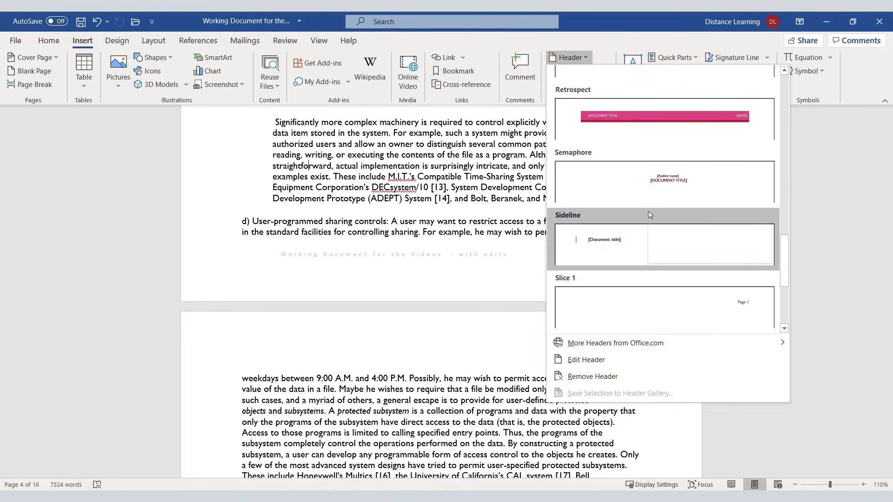
{"action": "scroll", "coordinate": [648, 211], "scroll_direction": "up", "scroll_amount": 4}
{"action": "left_click", "coordinate": [651, 233]}
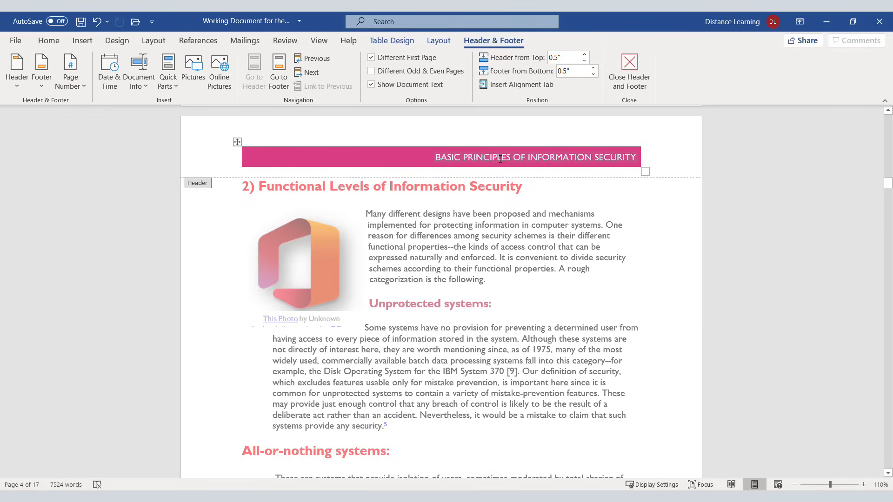
Widen the header banner by extending its left edge slightly beyond the text margin, and select its row
{"action": "left_click", "coordinate": [555, 158]}
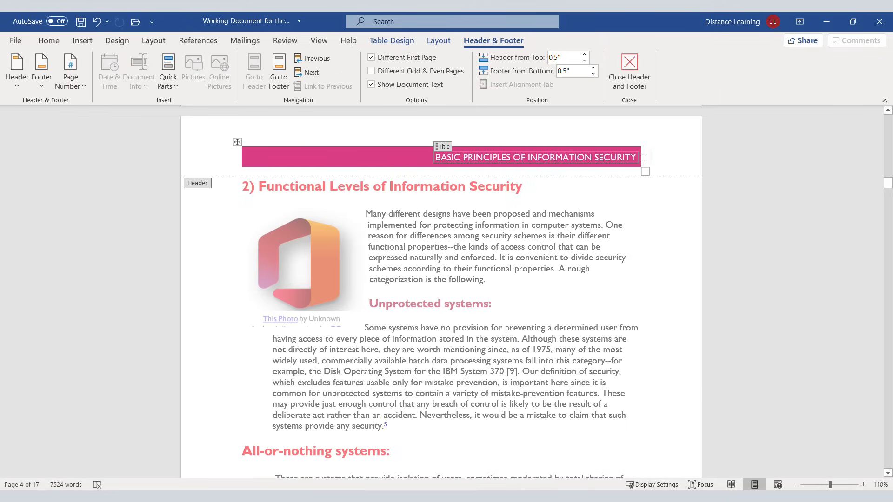
{"action": "mouse_move", "coordinate": [640, 158]}
{"action": "left_mouse_down"}
{"action": "mouse_move", "coordinate": [663, 160]}
{"action": "mouse_move", "coordinate": [655, 161]}
{"action": "left_mouse_up"}
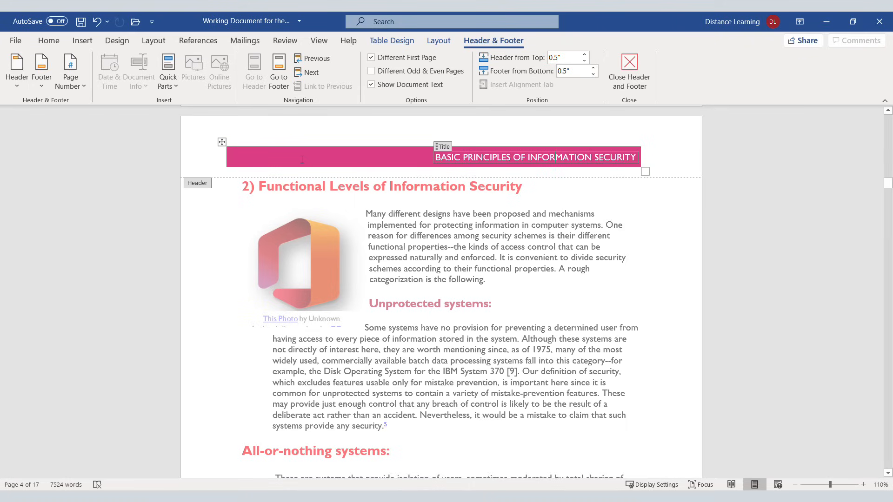
{"action": "left_click", "coordinate": [222, 158]}
Review the table layout, table design and header options available for the selected header banner
{"action": "left_click", "coordinate": [439, 41]}
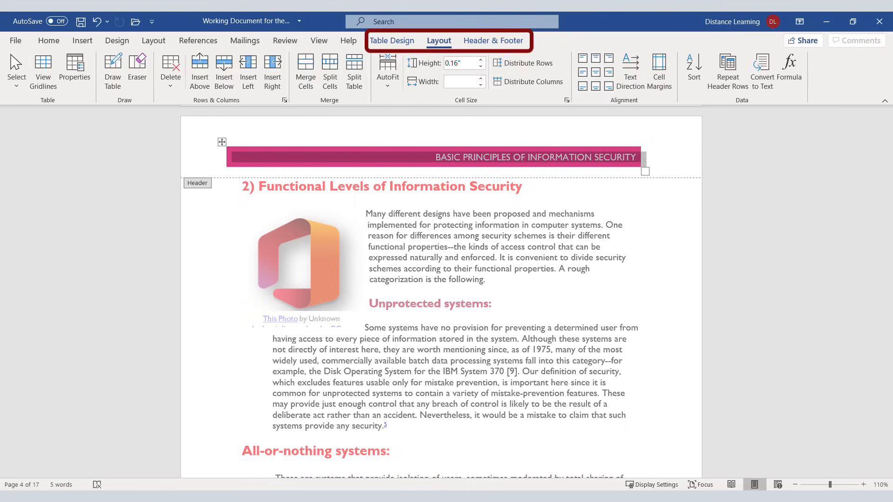
{"action": "left_click", "coordinate": [392, 40]}
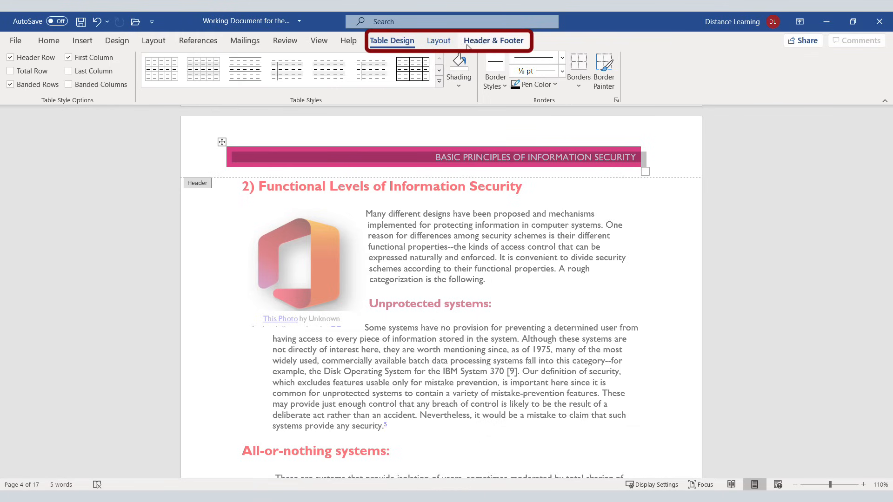
{"action": "left_click", "coordinate": [441, 42]}
{"action": "left_click", "coordinate": [493, 41]}
{"action": "left_click", "coordinate": [391, 41]}
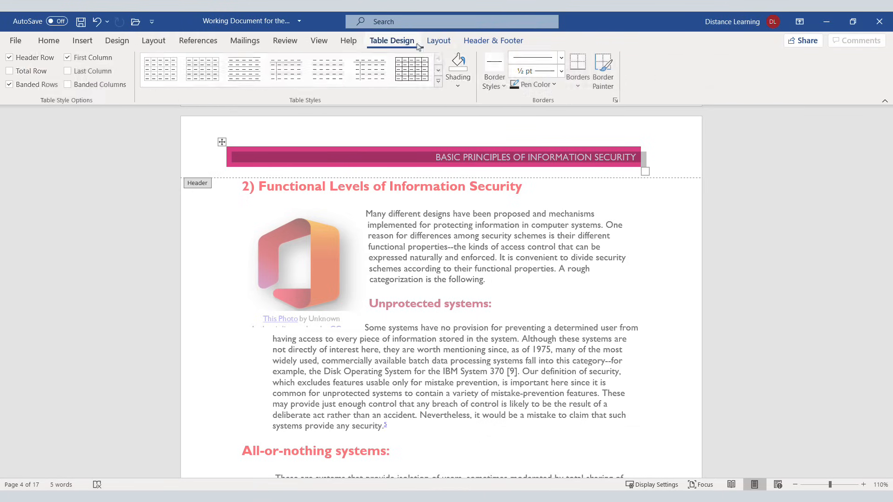
{"action": "left_click", "coordinate": [326, 140]}
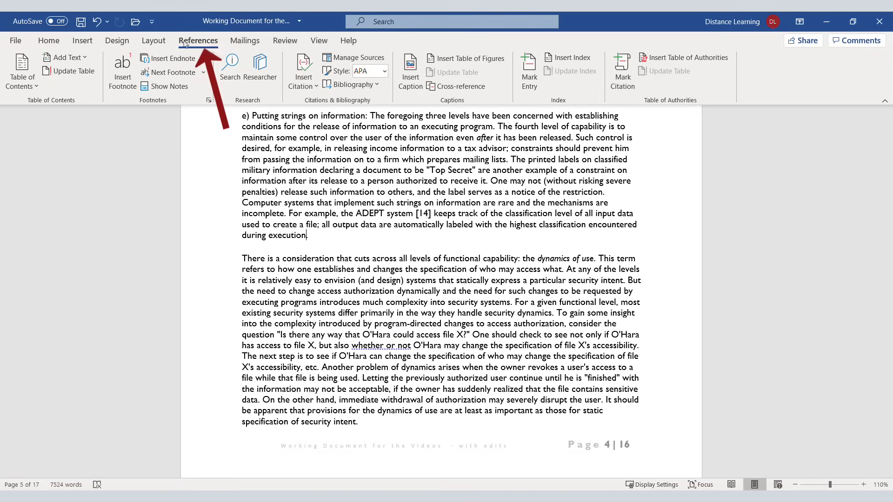
{"action": "left_click", "coordinate": [123, 75]}
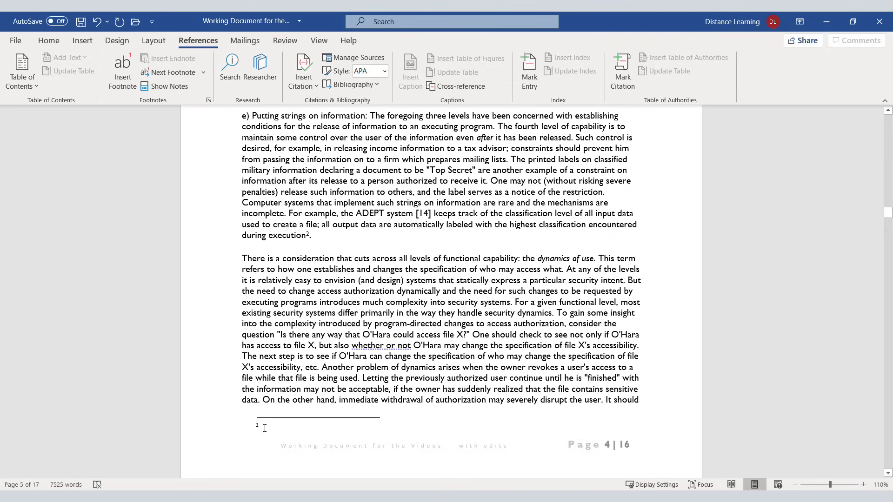
{"action": "type", "text": "See https://youtube.com/skaceli for more information."}
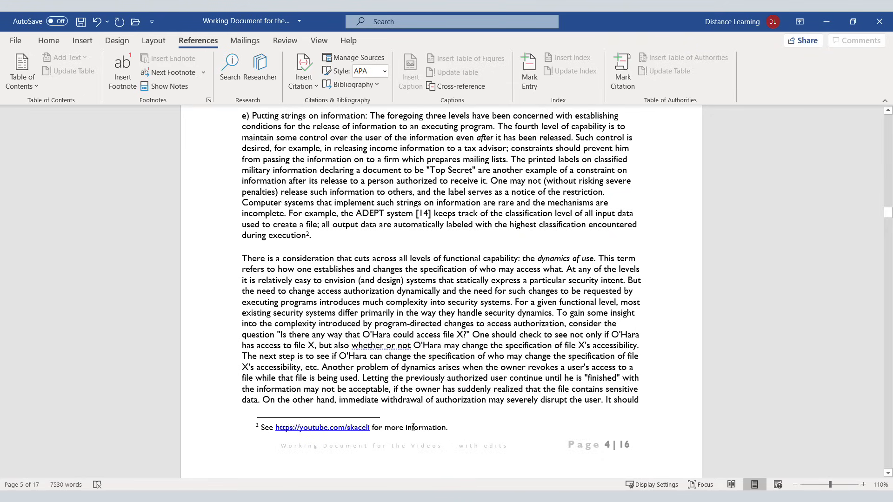
{"action": "scroll", "coordinate": [442, 222], "scroll_direction": "down", "scroll_amount": 3}
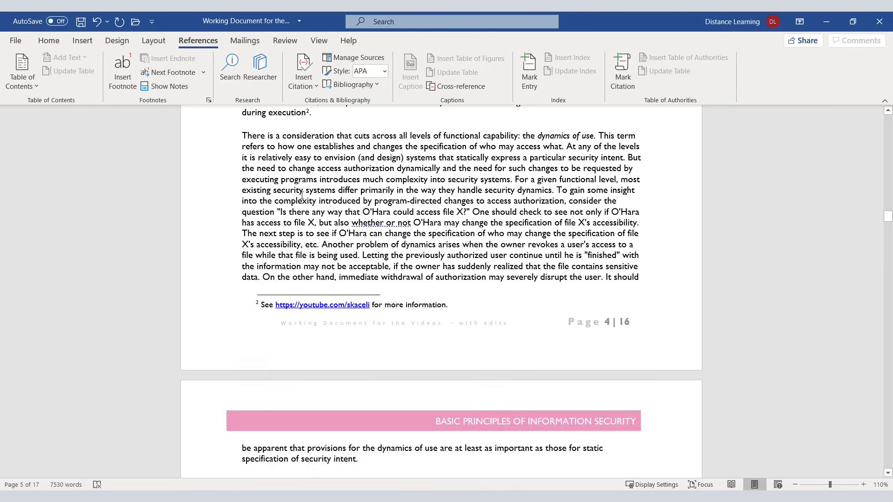
{"action": "scroll", "coordinate": [473, 174], "scroll_direction": "up", "scroll_amount": 2}
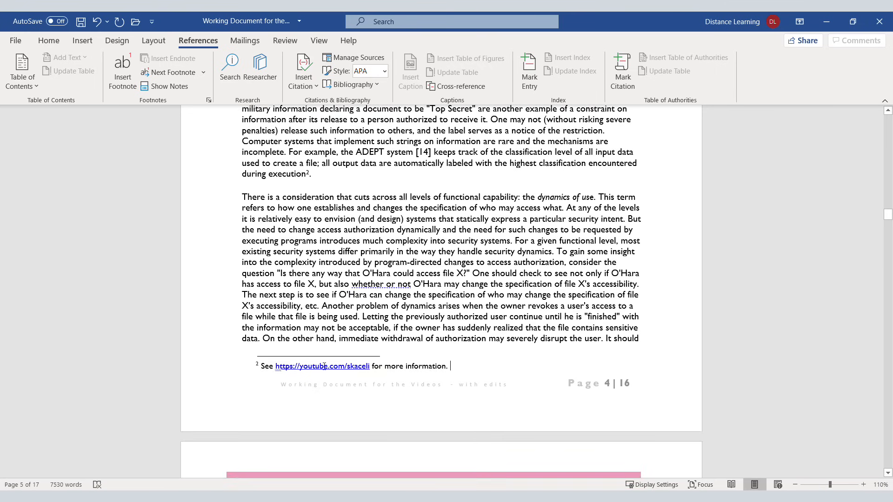
{"action": "scroll", "coordinate": [281, 359], "scroll_direction": "down", "scroll_amount": 3}
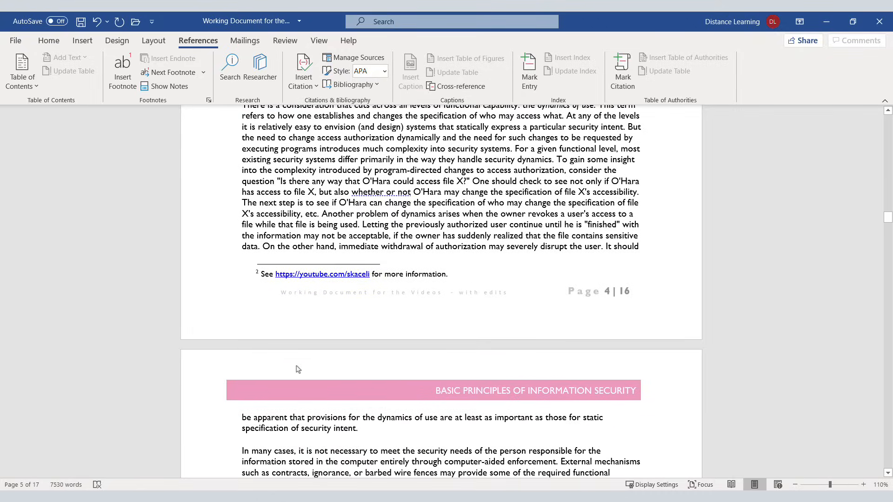
{"action": "scroll", "coordinate": [369, 297], "scroll_direction": "up", "scroll_amount": 2}
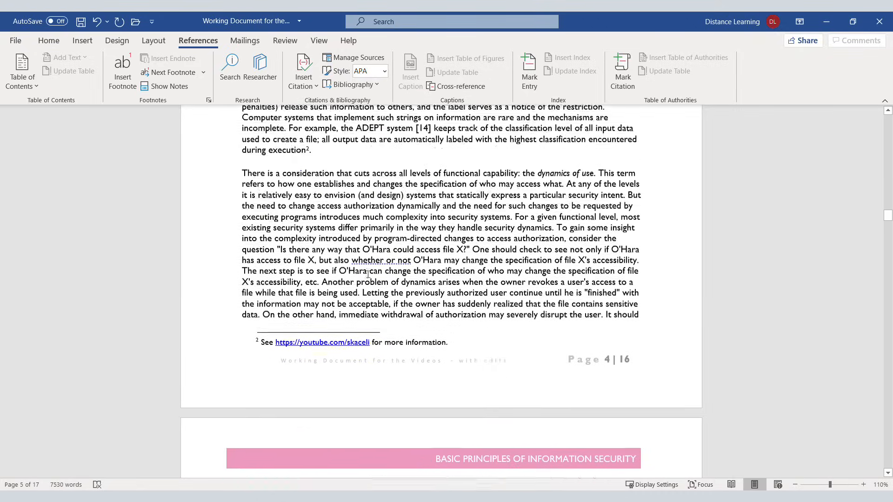
Insert an endnote after "specification of security intent" on page 6 with the text "This is an example of an endnote."
{"action": "left_click", "coordinate": [368, 279]}
{"action": "scroll", "coordinate": [358, 363], "scroll_direction": "down", "scroll_amount": 4}
{"action": "left_click", "coordinate": [357, 369]}
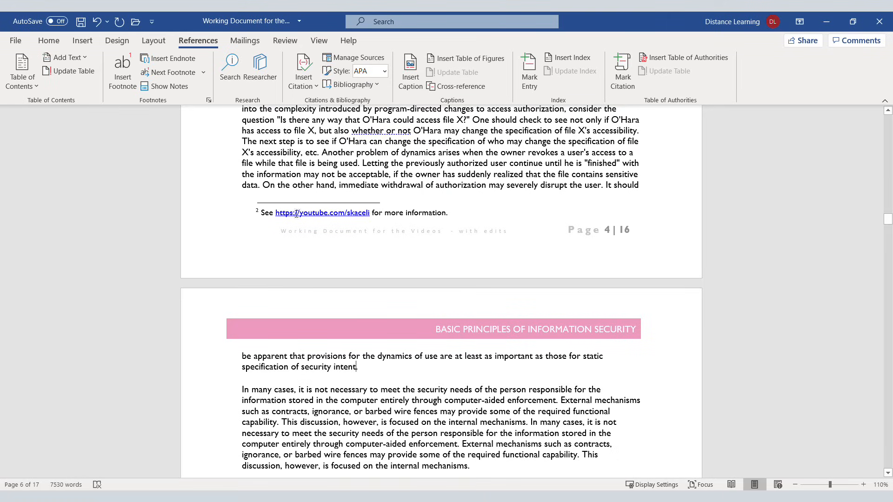
{"action": "left_click", "coordinate": [165, 59]}
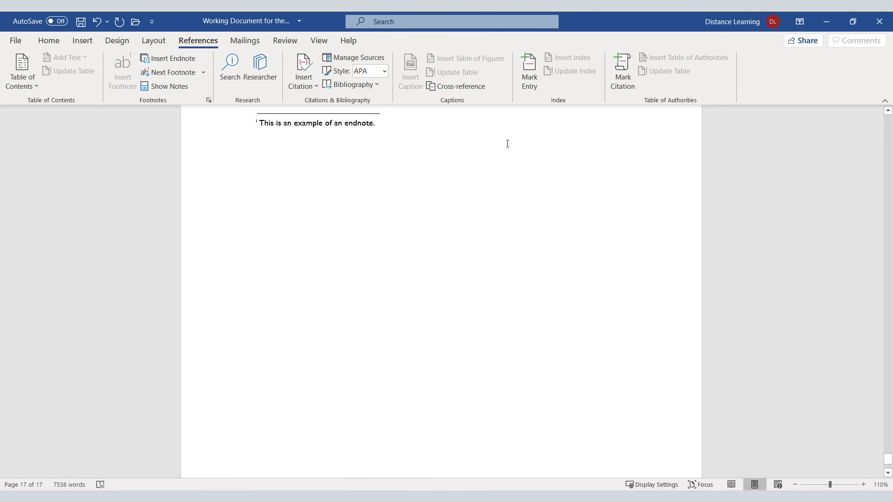
{"action": "scroll", "coordinate": [365, 210], "scroll_direction": "up", "scroll_amount": 10}
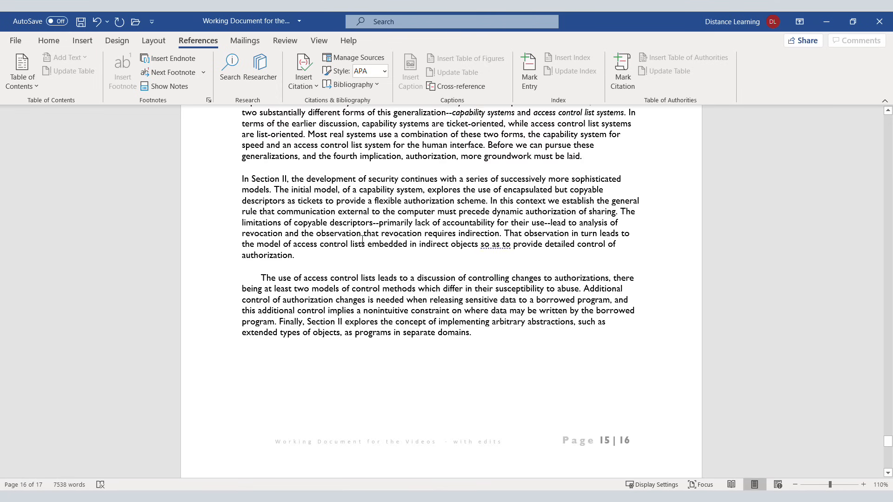
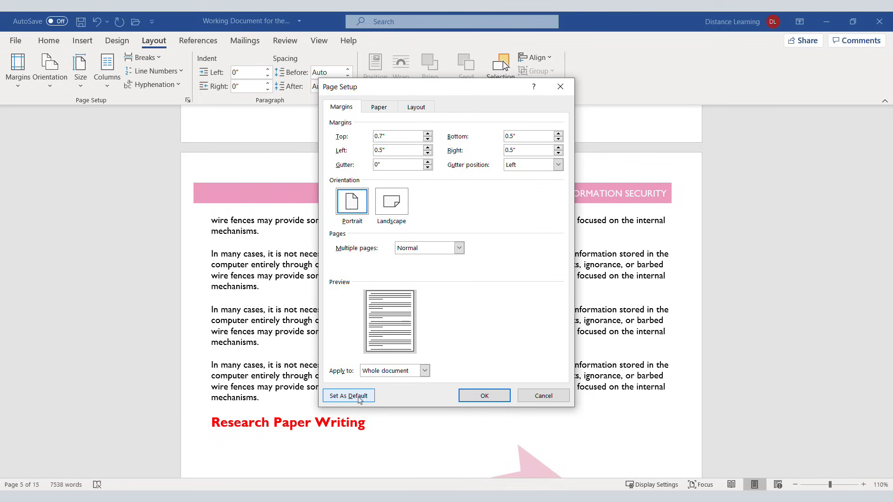
Apply margins of 0.7 inch top and 0.5 inch on the other sides to the whole document without making them the default
{"action": "left_click", "coordinate": [361, 401]}
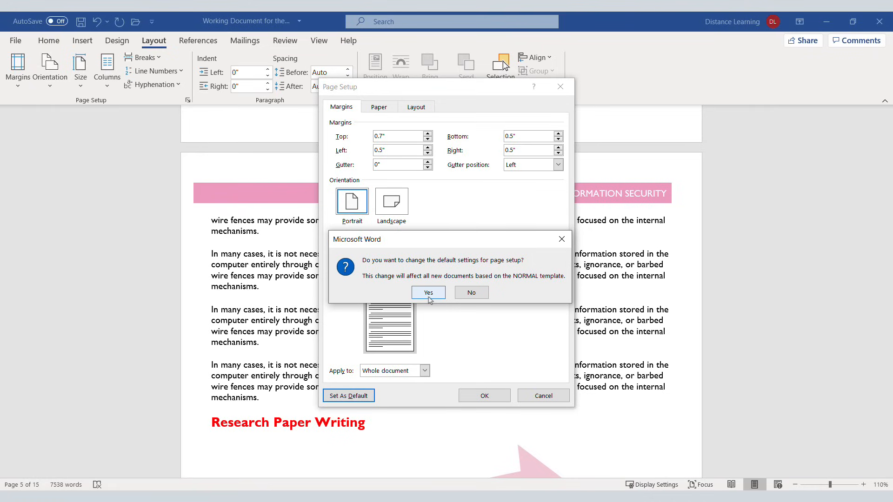
{"action": "left_click", "coordinate": [471, 292]}
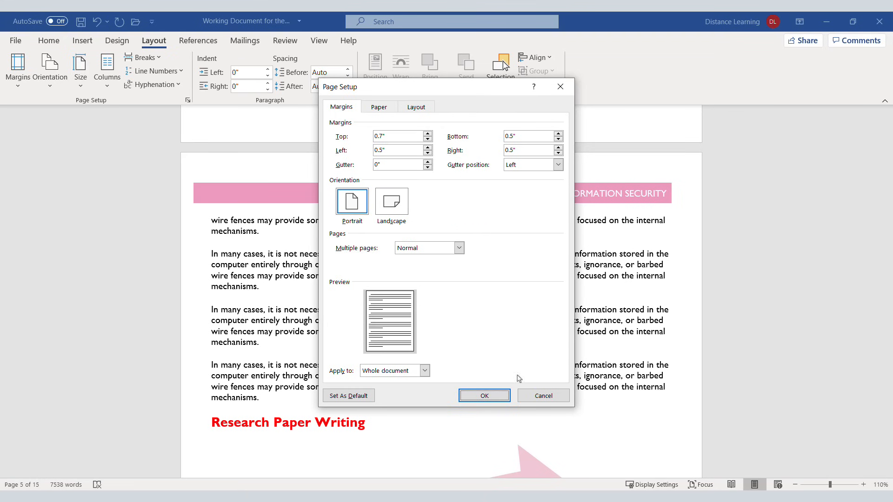
{"action": "left_click", "coordinate": [484, 396]}
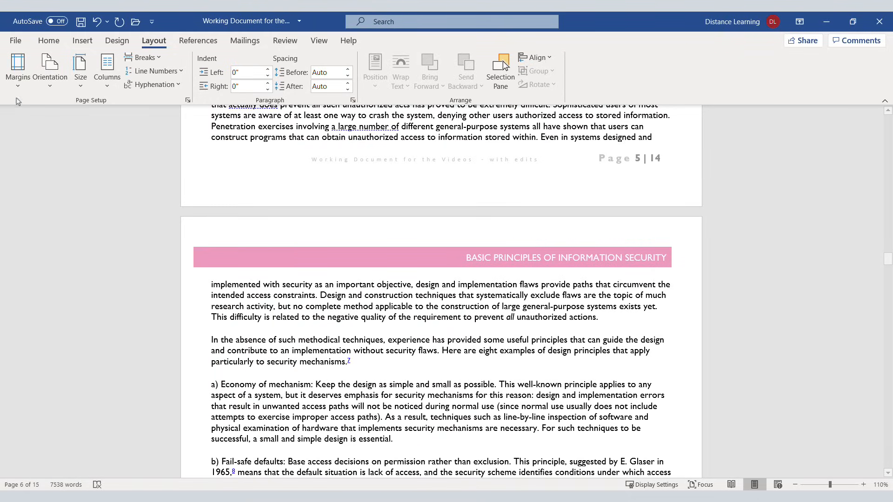
Set a custom top margin of 1 inch that applies from this point forward in the fail-safe defaults paragraph
{"action": "left_click", "coordinate": [19, 74]}
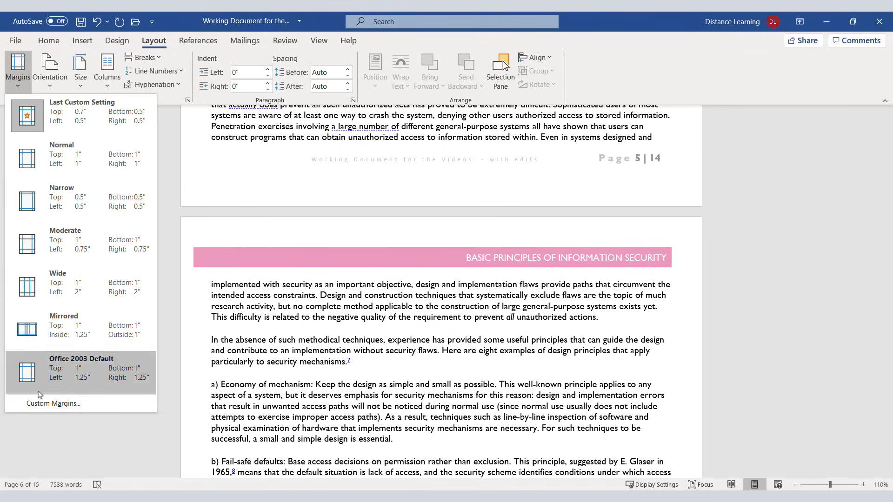
{"action": "left_click", "coordinate": [52, 404]}
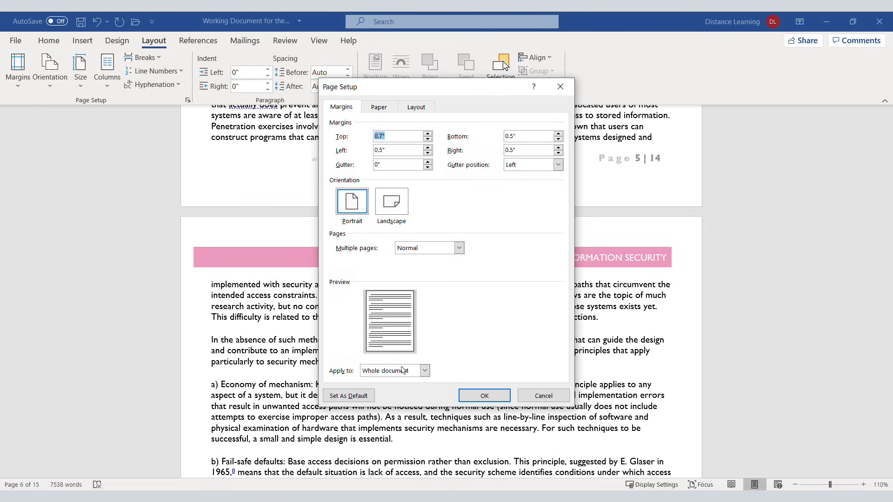
{"action": "left_click", "coordinate": [425, 372]}
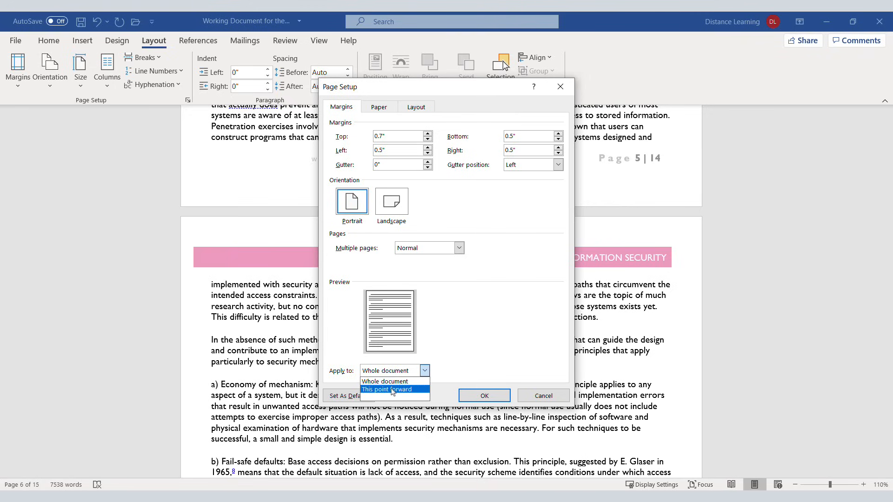
{"action": "left_click", "coordinate": [381, 136]}
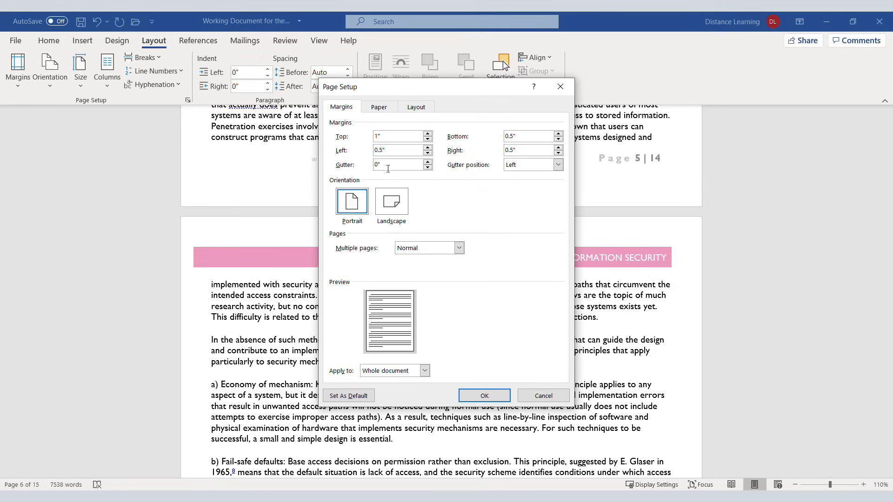
{"action": "left_click", "coordinate": [423, 371]}
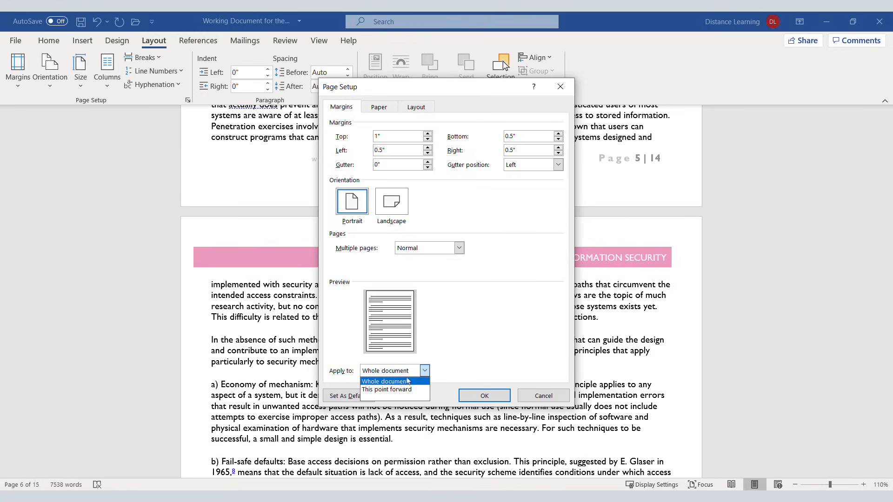
{"action": "left_click", "coordinate": [391, 391]}
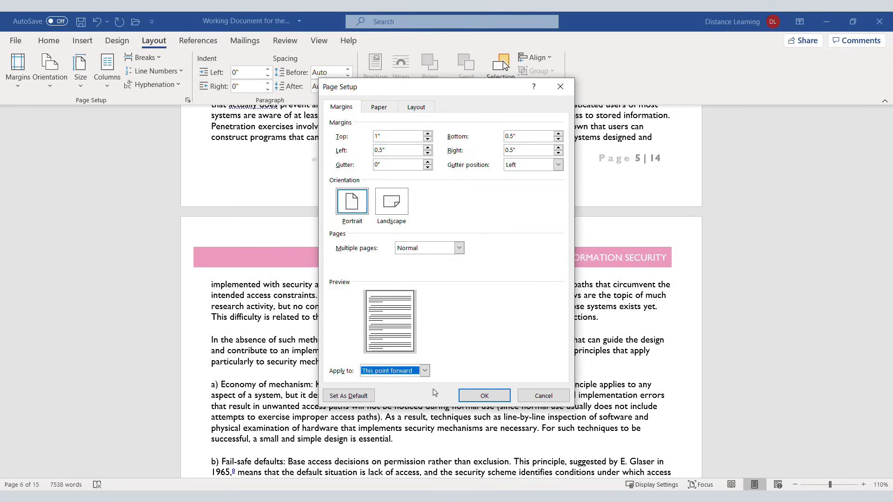
{"action": "left_click", "coordinate": [482, 396]}
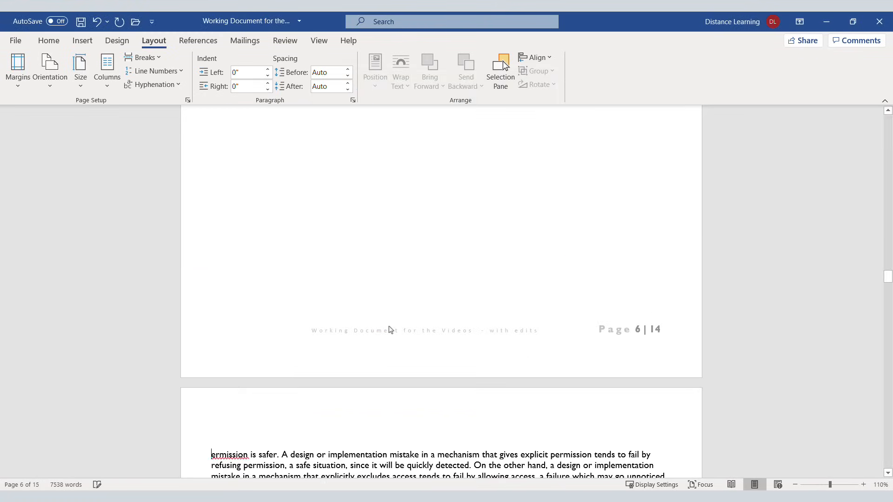
Select the page text ending in "a default of lack of p" and set a 1.2-inch top margin for the selected sections
{"action": "scroll", "coordinate": [389, 329], "scroll_direction": "up", "scroll_amount": 12}
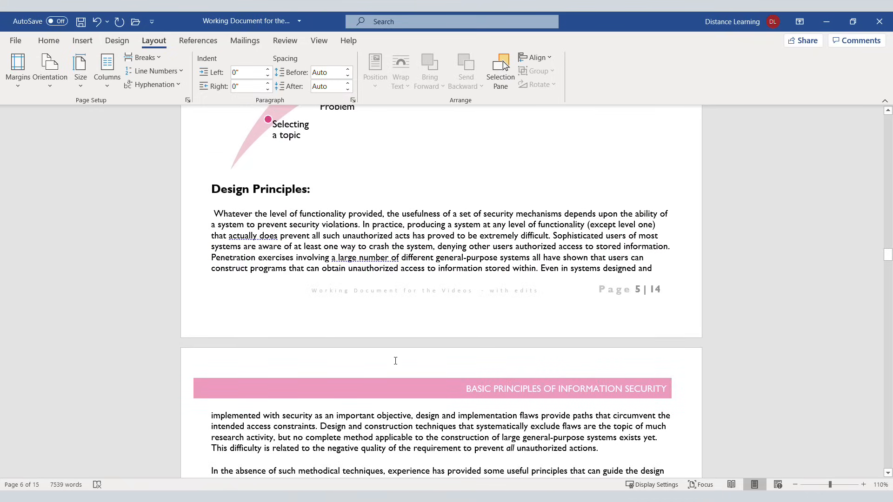
{"action": "scroll", "coordinate": [454, 411], "scroll_direction": "up", "scroll_amount": 1}
{"action": "scroll", "coordinate": [495, 410], "scroll_direction": "down", "scroll_amount": 15}
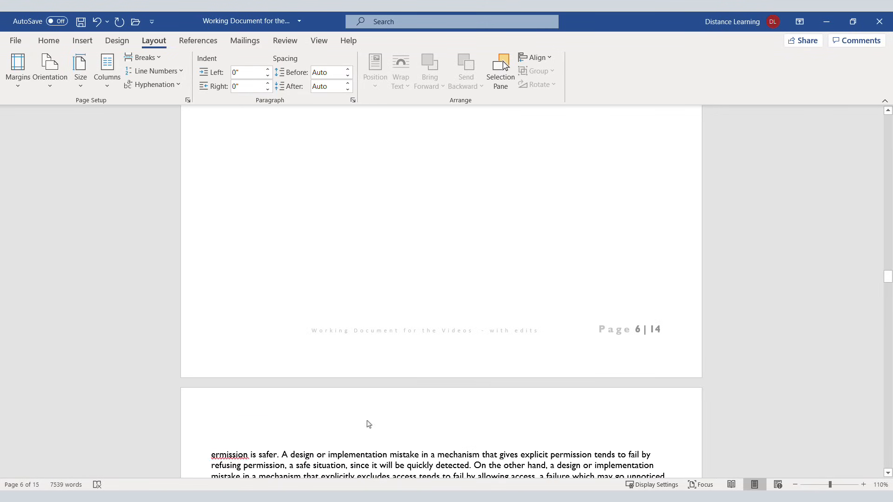
{"action": "scroll", "coordinate": [370, 467], "scroll_direction": "down", "scroll_amount": 3}
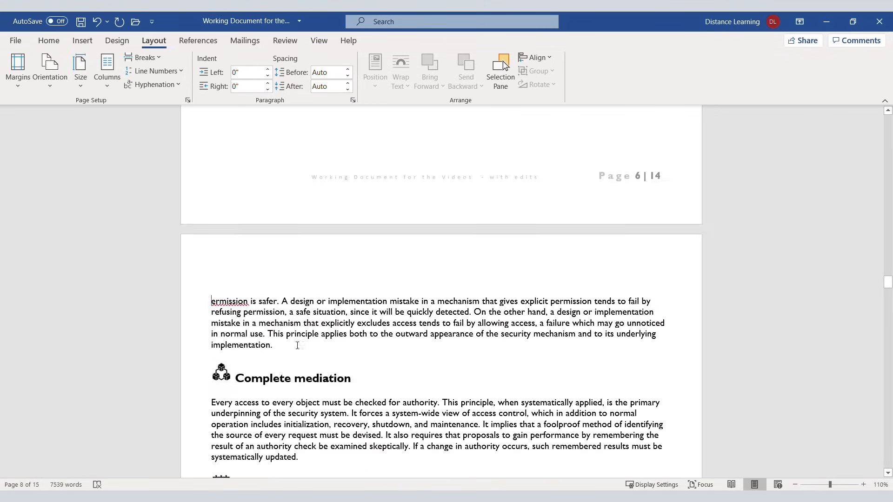
{"action": "scroll", "coordinate": [399, 335], "scroll_direction": "up", "scroll_amount": 7}
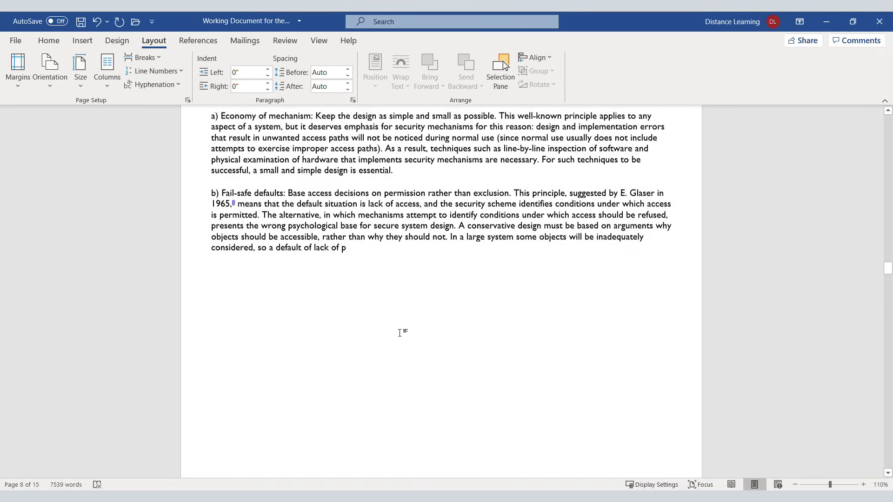
{"action": "scroll", "coordinate": [399, 333], "scroll_direction": "up", "scroll_amount": 2}
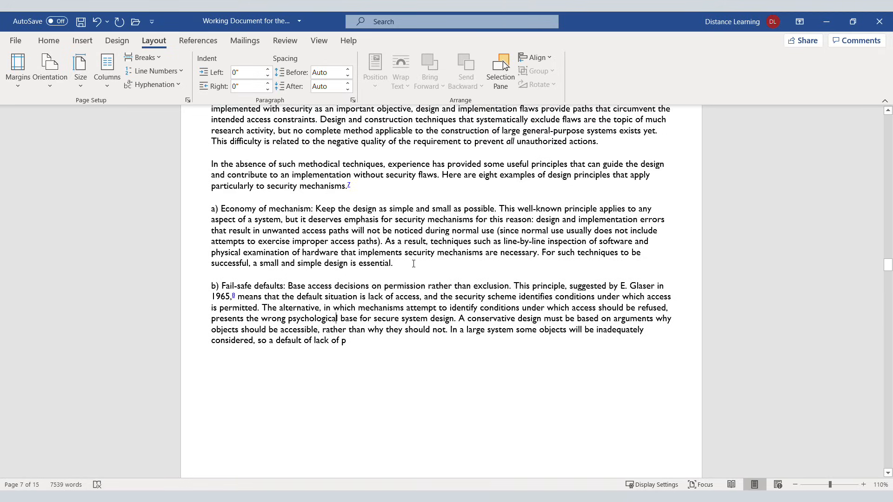
{"action": "left_click_drag", "start_coordinate": [413, 264], "coordinate": [256, 231]}
{"action": "left_click", "coordinate": [349, 340]}
{"action": "left_click_drag", "start_coordinate": [349, 340], "coordinate": [209, 381]}
{"action": "left_click", "coordinate": [18, 67]}
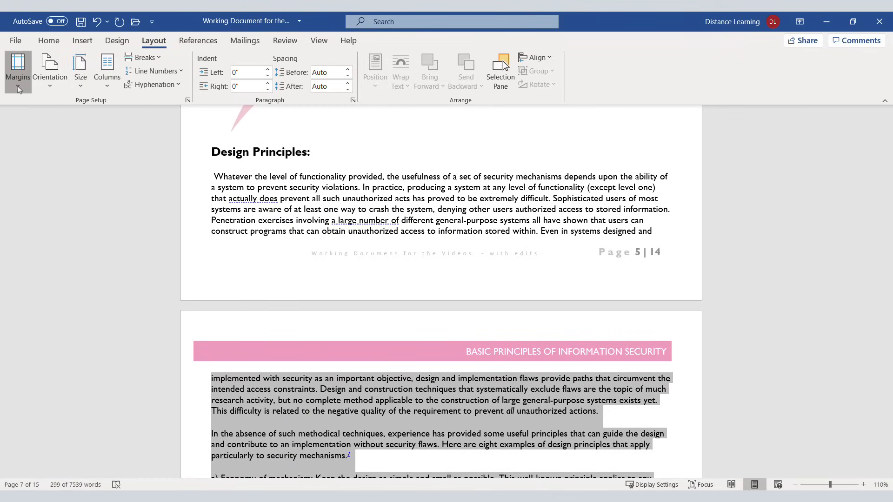
{"action": "left_click", "coordinate": [64, 409]}
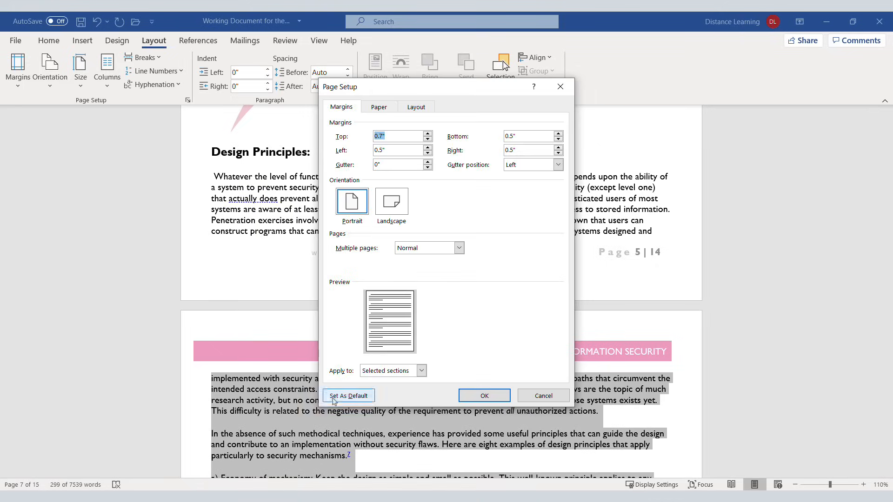
{"action": "left_click", "coordinate": [421, 371]}
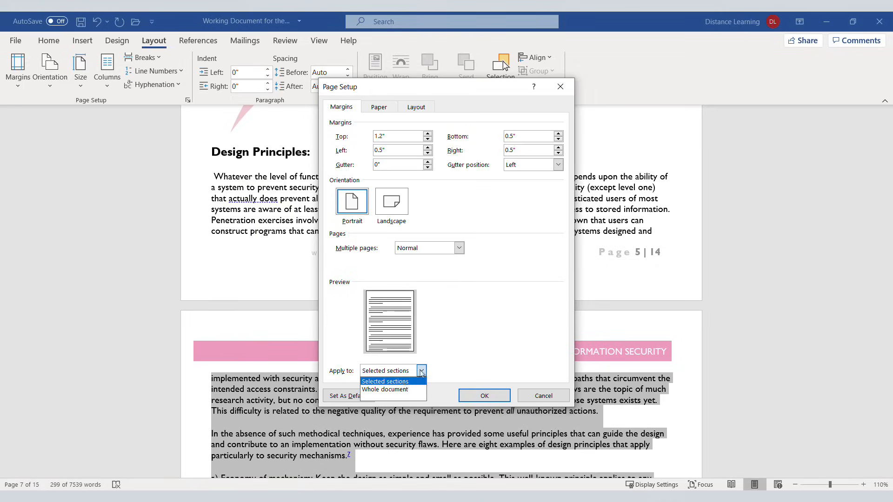
{"action": "left_click", "coordinate": [390, 381]}
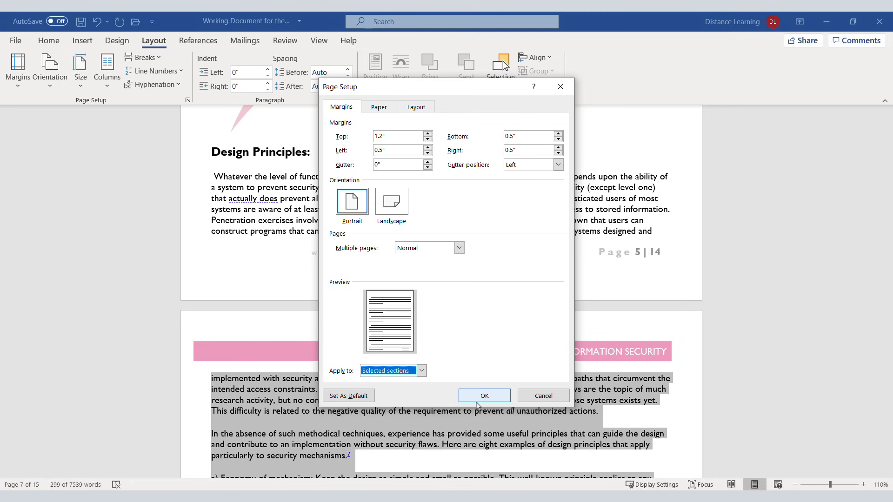
{"action": "left_click", "coordinate": [465, 398]}
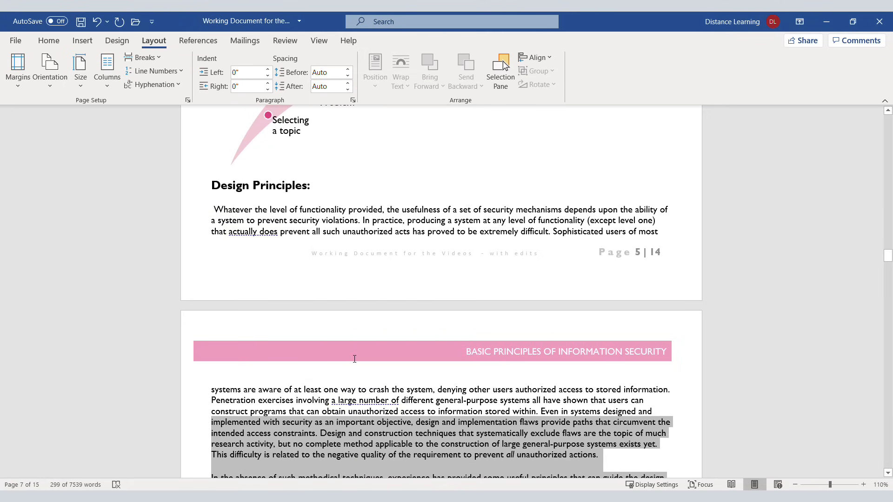
Select all body text on the page ending in "a default of lack of p" and change its orientation to landscape
{"action": "scroll", "coordinate": [381, 384], "scroll_direction": "down", "scroll_amount": 5}
{"action": "scroll", "coordinate": [382, 385], "scroll_direction": "down", "scroll_amount": 3}
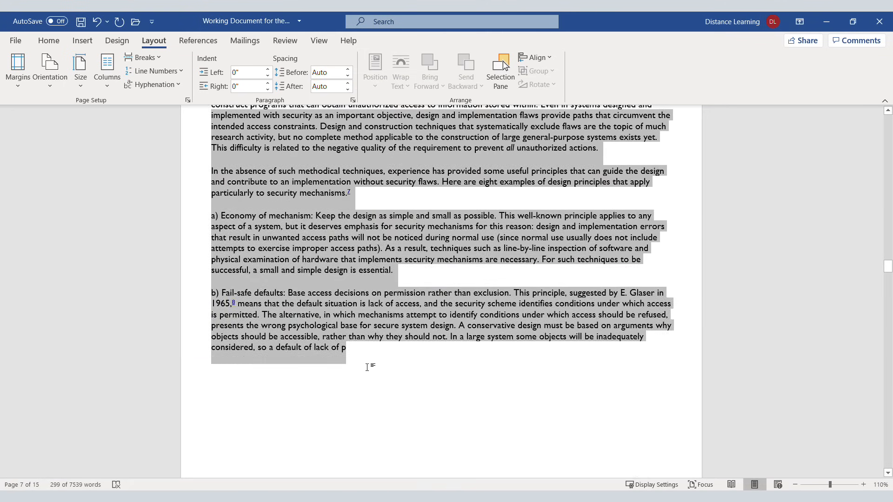
{"action": "left_click", "coordinate": [345, 374]}
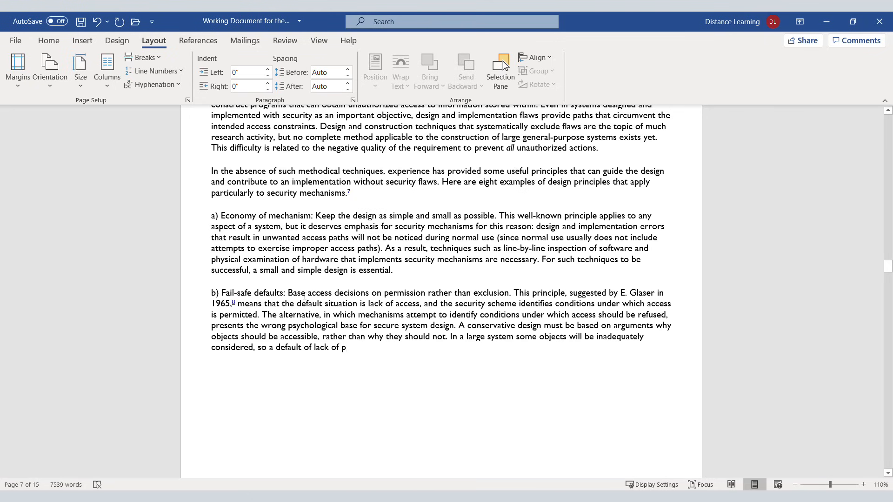
{"action": "scroll", "coordinate": [361, 365], "scroll_direction": "up", "scroll_amount": 2}
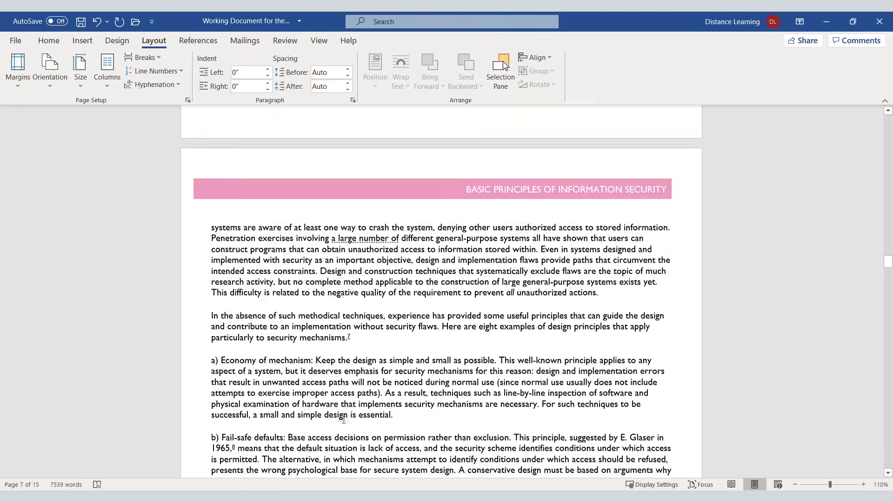
{"action": "scroll", "coordinate": [325, 377], "scroll_direction": "down", "scroll_amount": 5}
{"action": "scroll", "coordinate": [372, 379], "scroll_direction": "up", "scroll_amount": 2}
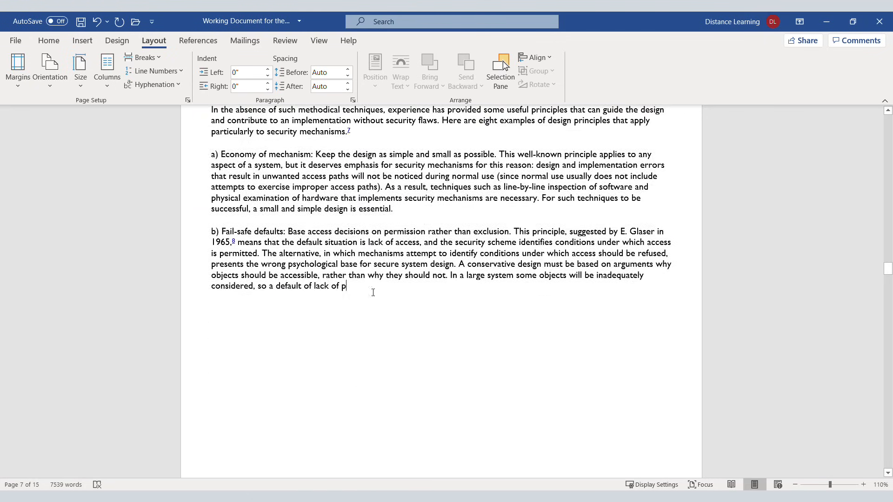
{"action": "left_click_drag", "start_coordinate": [391, 383], "coordinate": [211, 177]}
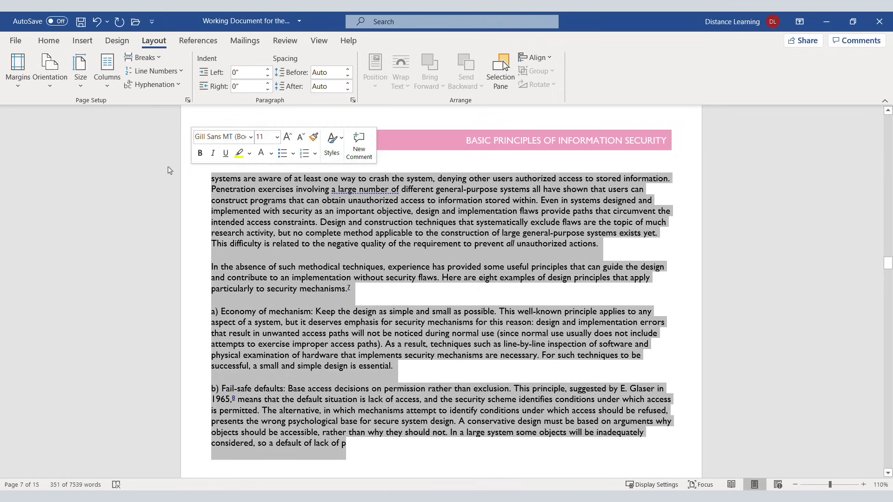
{"action": "left_click", "coordinate": [50, 88]}
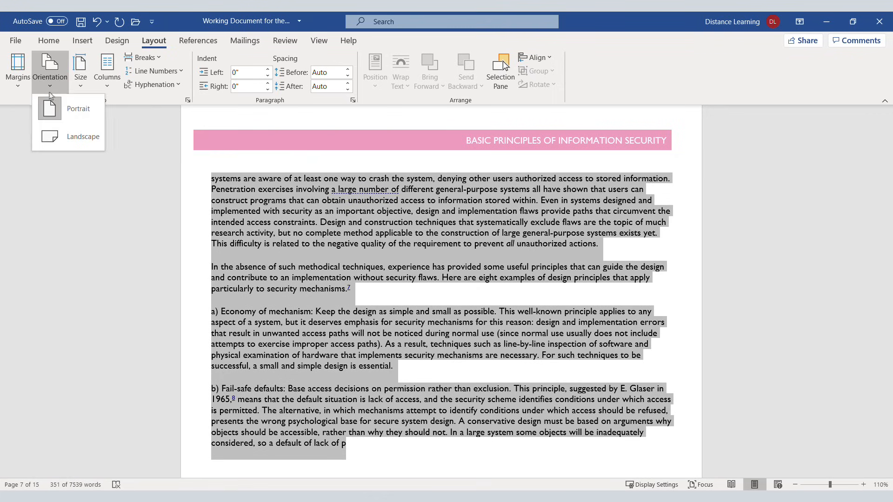
{"action": "left_click", "coordinate": [72, 140]}
{"action": "scroll", "coordinate": [433, 214], "scroll_direction": "up", "scroll_amount": 3}
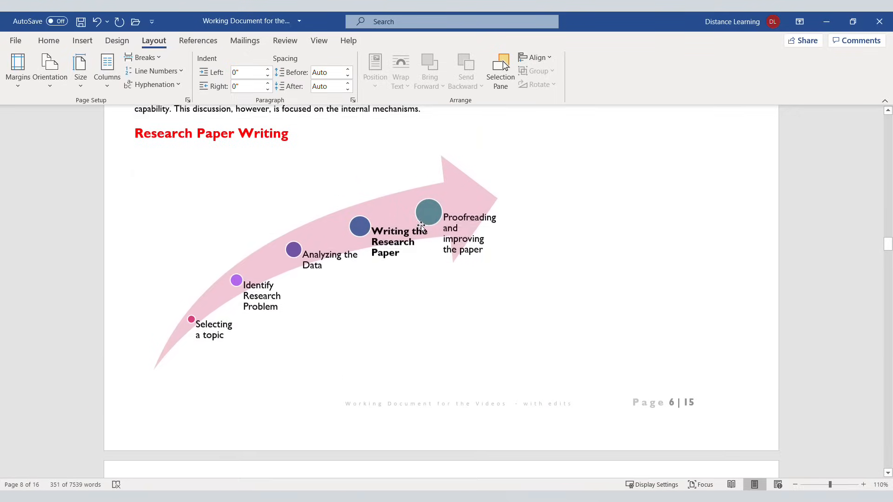
Check how the landscape orientation affects the preceding pages and undo the orientation change
{"action": "left_click", "coordinate": [33, 92]}
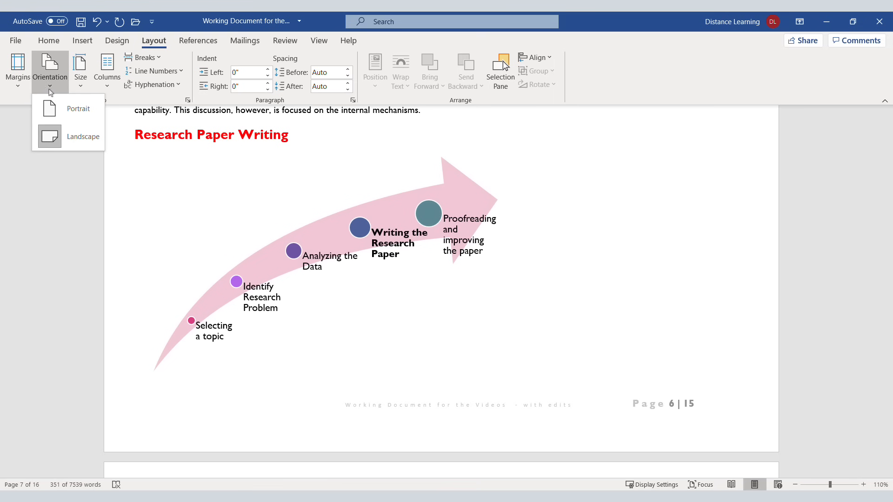
{"action": "scroll", "coordinate": [297, 194], "scroll_direction": "up", "scroll_amount": 15}
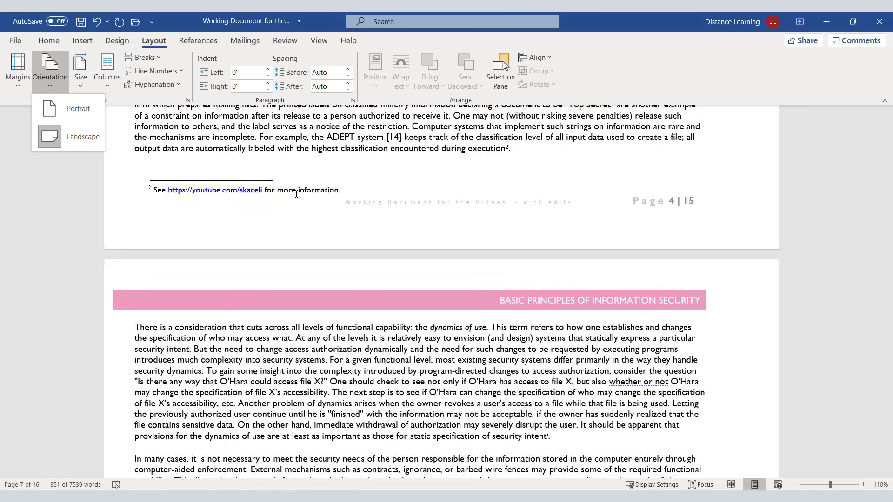
{"action": "scroll", "coordinate": [296, 194], "scroll_direction": "down", "scroll_amount": 5}
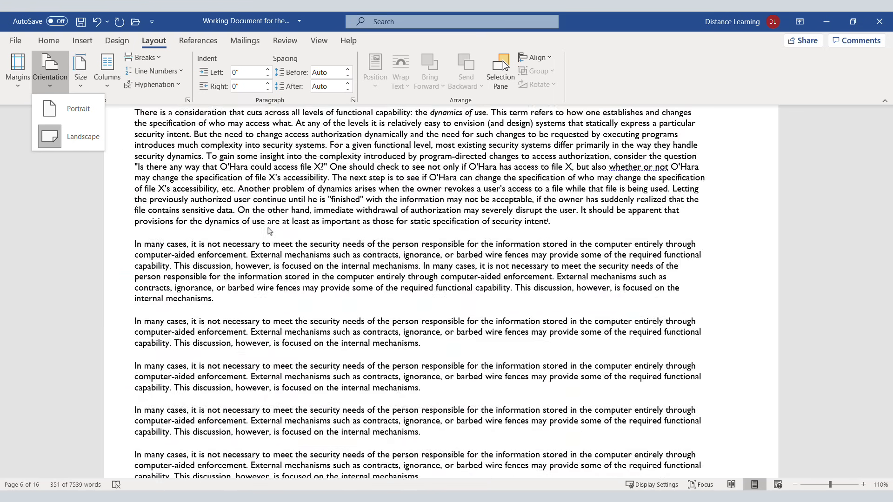
{"action": "left_click", "coordinate": [305, 218]}
{"action": "key", "text": "ctrl+z"}
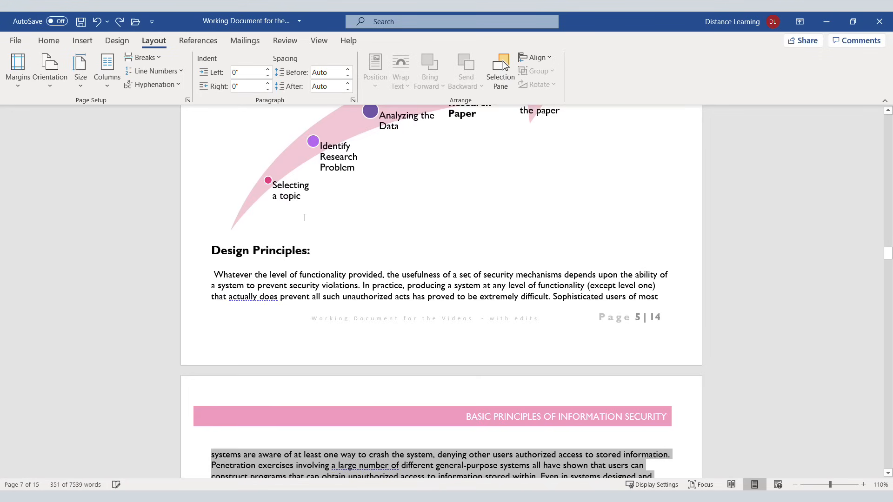
Deselect the page text and look through the pages before and after the Research Paper Writing diagram
{"action": "scroll", "coordinate": [314, 294], "scroll_direction": "down", "scroll_amount": 3}
{"action": "key", "text": "Left"}
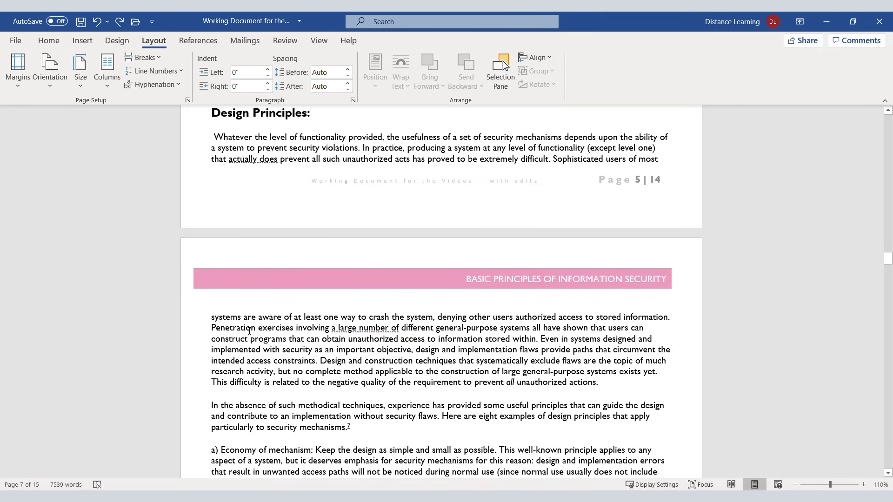
{"action": "scroll", "coordinate": [250, 331], "scroll_direction": "down", "scroll_amount": 15}
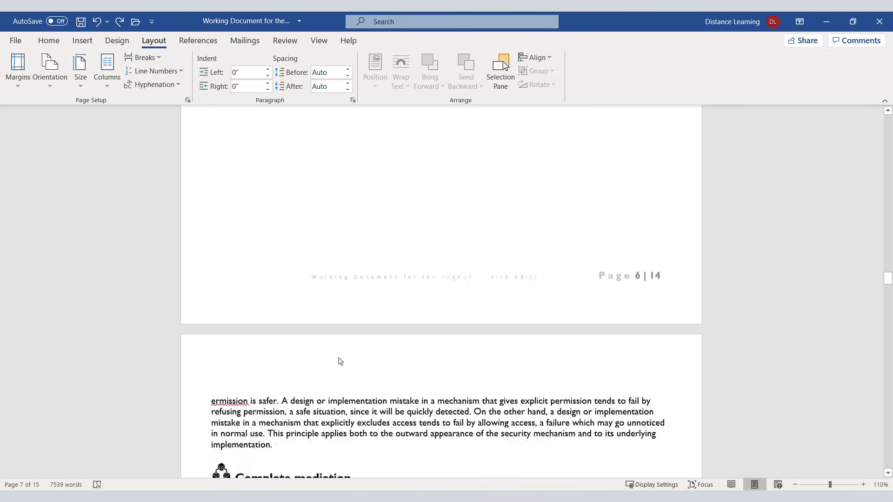
{"action": "scroll", "coordinate": [284, 329], "scroll_direction": "down", "scroll_amount": 3}
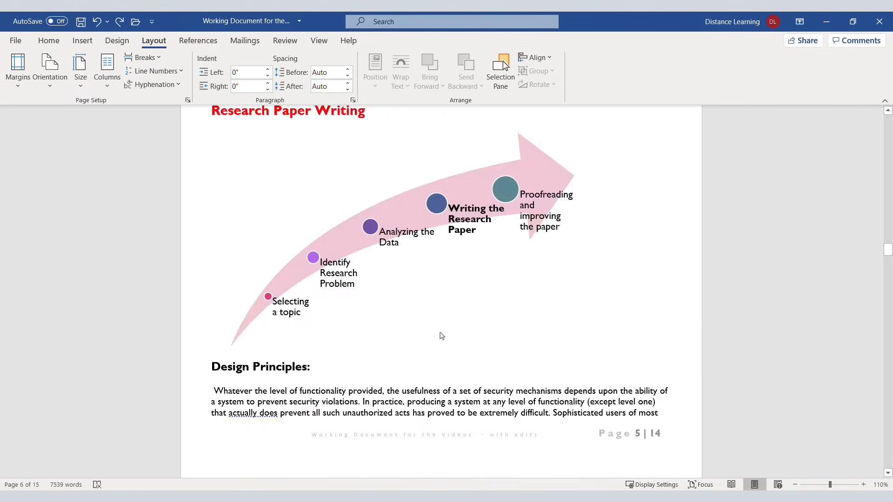
{"action": "scroll", "coordinate": [442, 335], "scroll_direction": "down", "scroll_amount": 2}
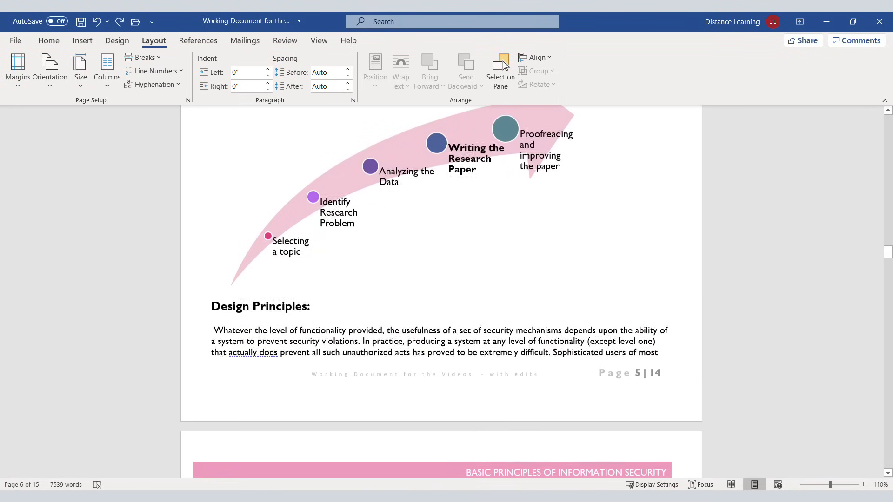
{"action": "scroll", "coordinate": [353, 317], "scroll_direction": "up", "scroll_amount": 7}
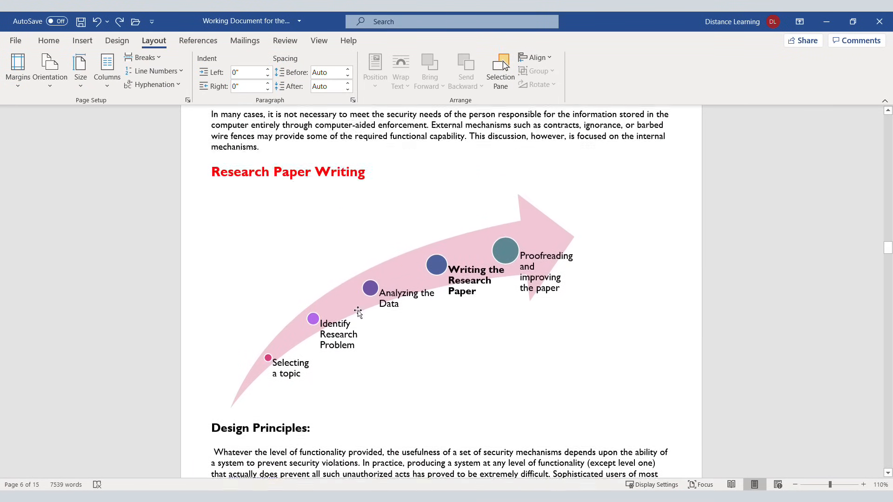
{"action": "scroll", "coordinate": [333, 328], "scroll_direction": "up", "scroll_amount": 3}
{"action": "scroll", "coordinate": [260, 321], "scroll_direction": "down", "scroll_amount": 3}
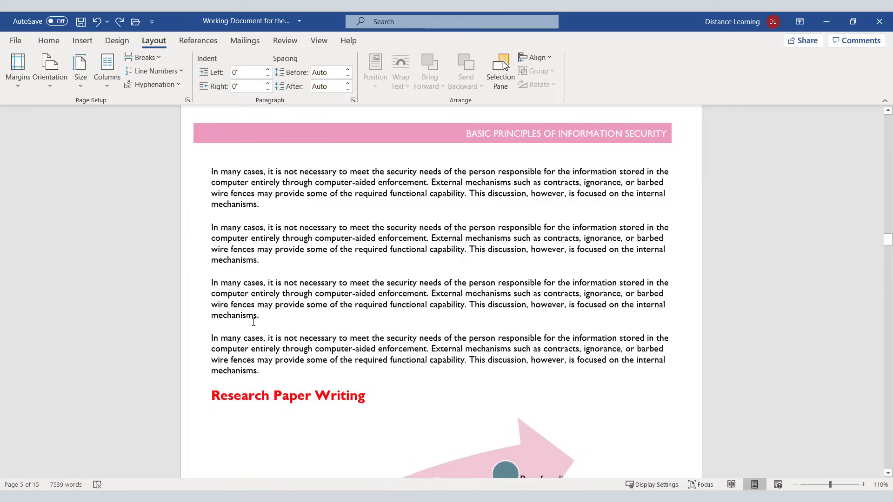
Change the page orientation to landscape from this point forward, starting at the first paragraph of the Research Paper Writing page
{"action": "scroll", "coordinate": [247, 319], "scroll_direction": "up", "scroll_amount": 1}
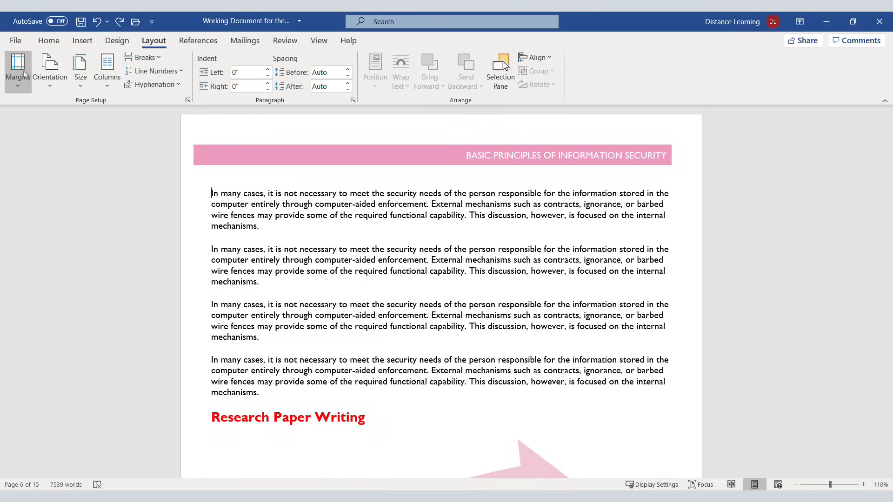
{"action": "left_click", "coordinate": [18, 90]}
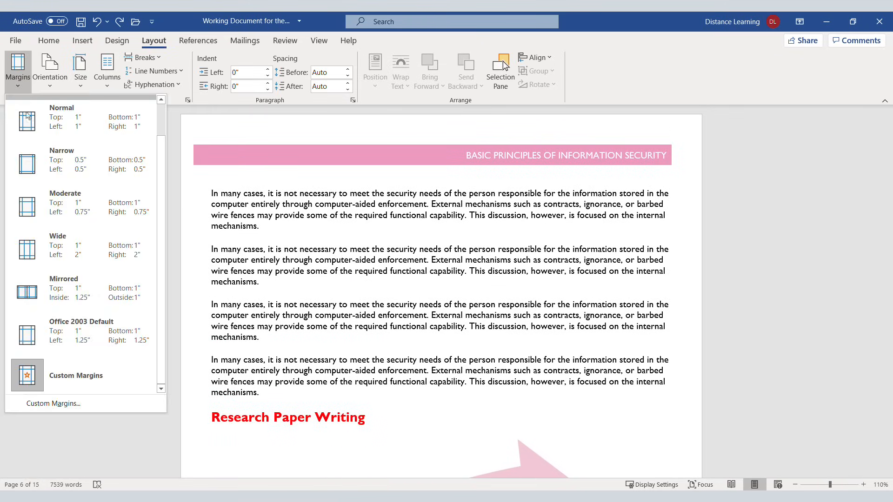
{"action": "left_click", "coordinate": [53, 404]}
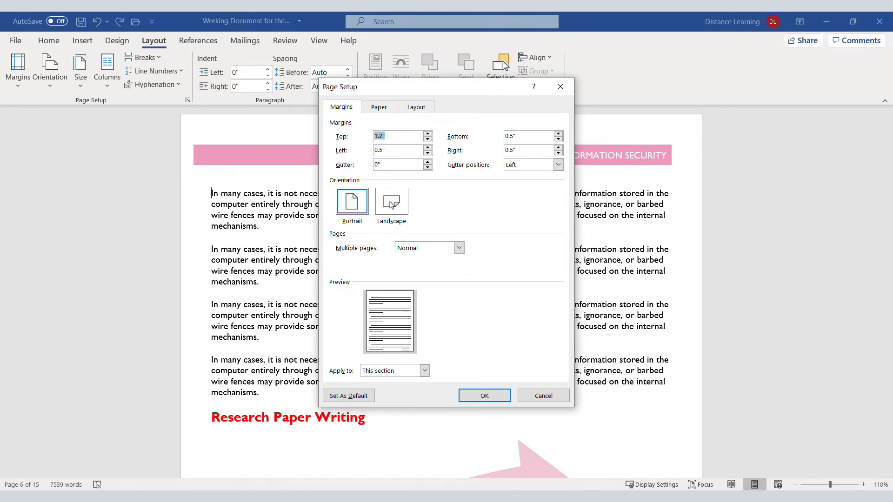
{"action": "left_click", "coordinate": [392, 205]}
{"action": "left_click", "coordinate": [414, 371]}
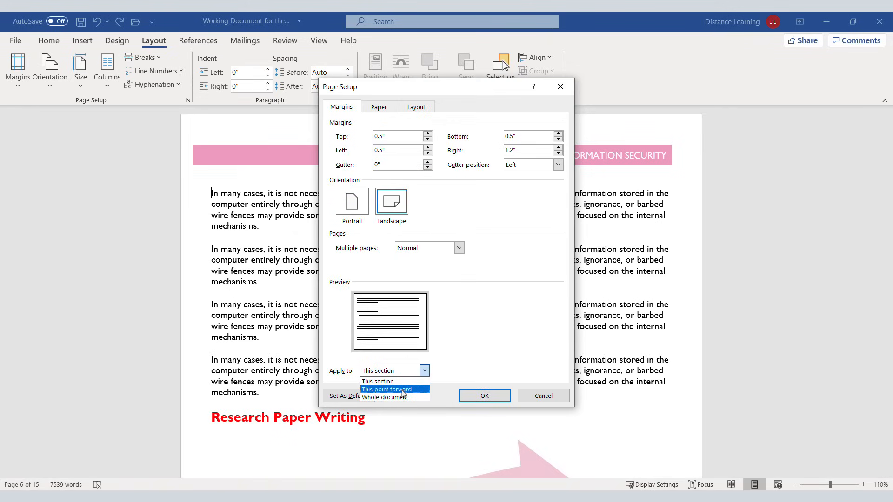
{"action": "left_click", "coordinate": [403, 392]}
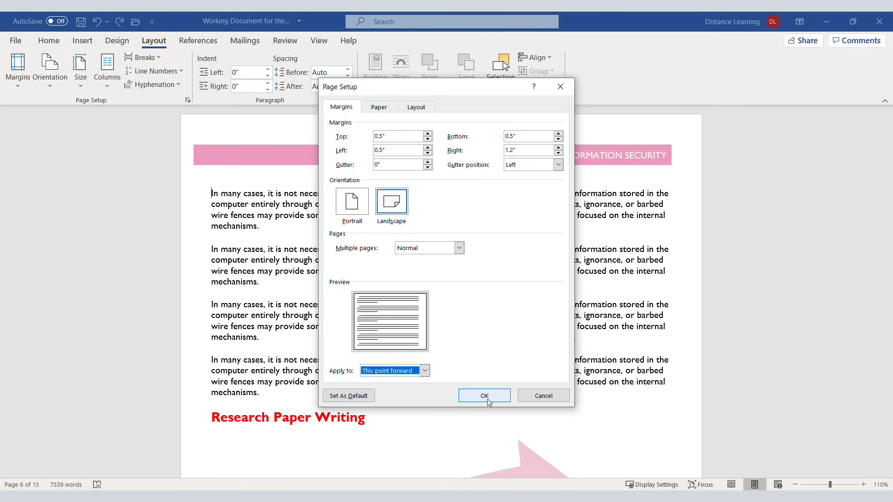
{"action": "left_click", "coordinate": [486, 396]}
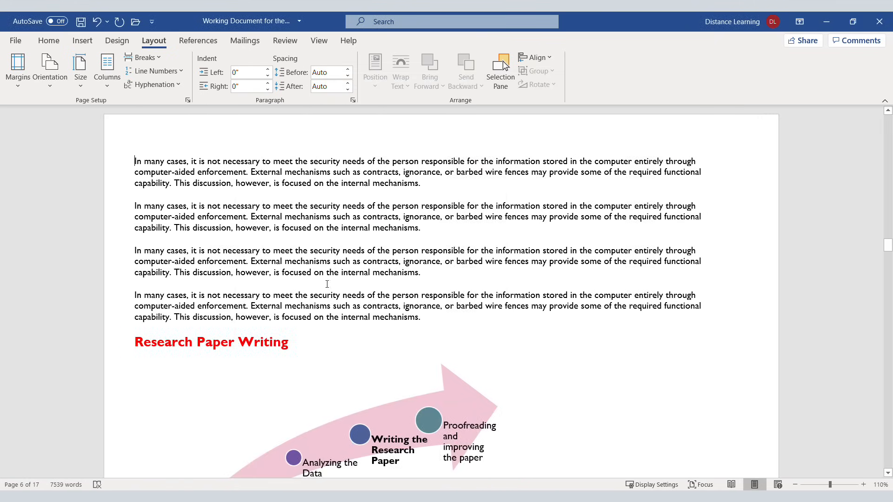
Check the landscape page against the preceding pages and set the orientation back to portrait from the Design Principles heading forward
{"action": "scroll", "coordinate": [327, 284], "scroll_direction": "up", "scroll_amount": 10}
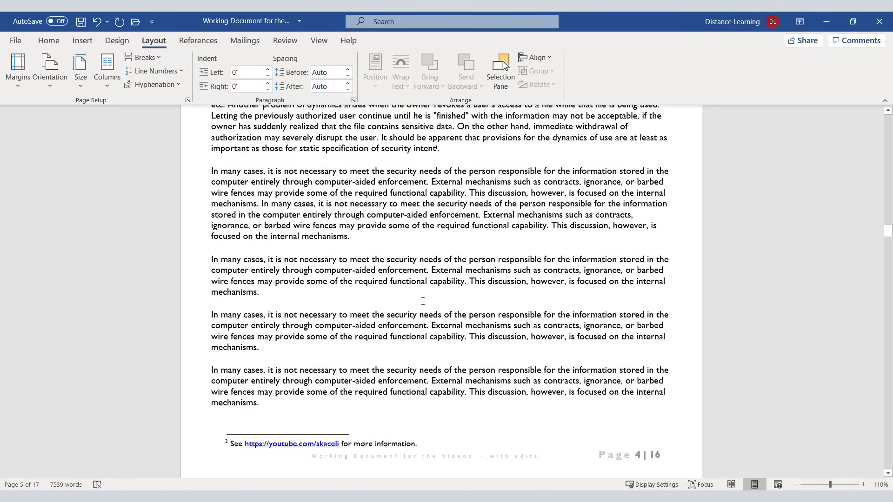
{"action": "scroll", "coordinate": [423, 301], "scroll_direction": "up", "scroll_amount": 5}
{"action": "scroll", "coordinate": [264, 319], "scroll_direction": "down", "scroll_amount": 10}
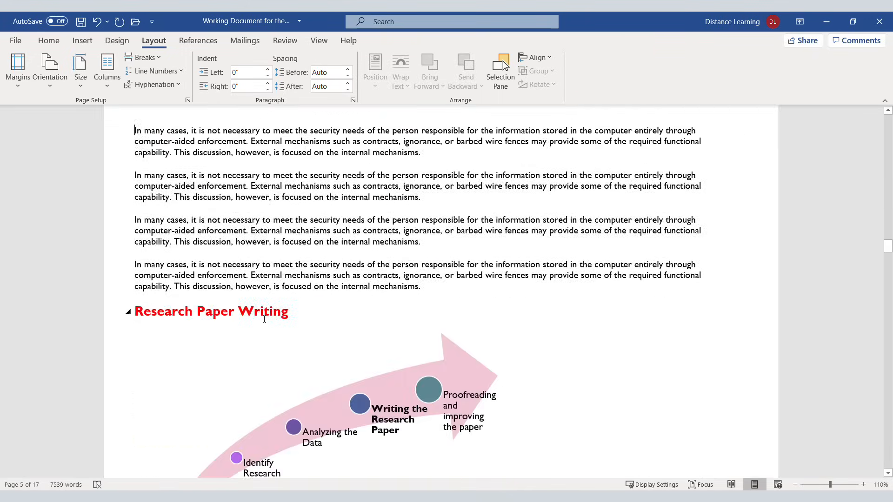
{"action": "scroll", "coordinate": [264, 319], "scroll_direction": "down", "scroll_amount": 6}
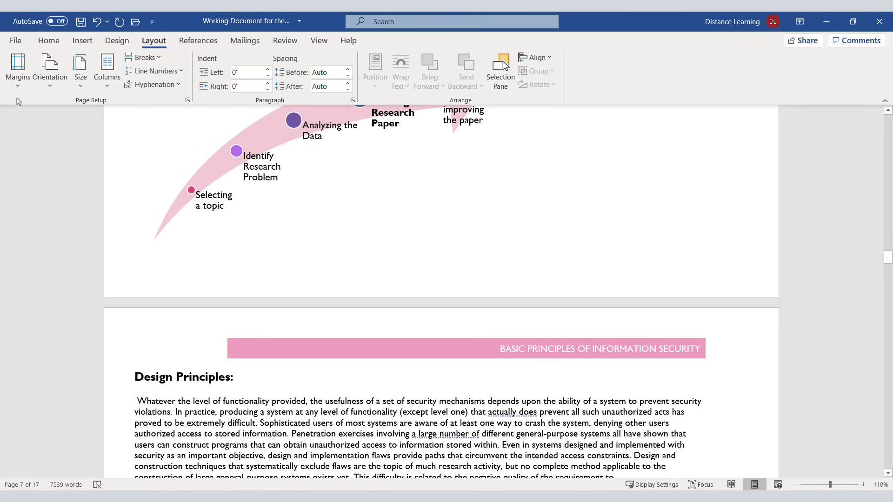
{"action": "left_click", "coordinate": [18, 67]}
{"action": "left_click", "coordinate": [53, 403]}
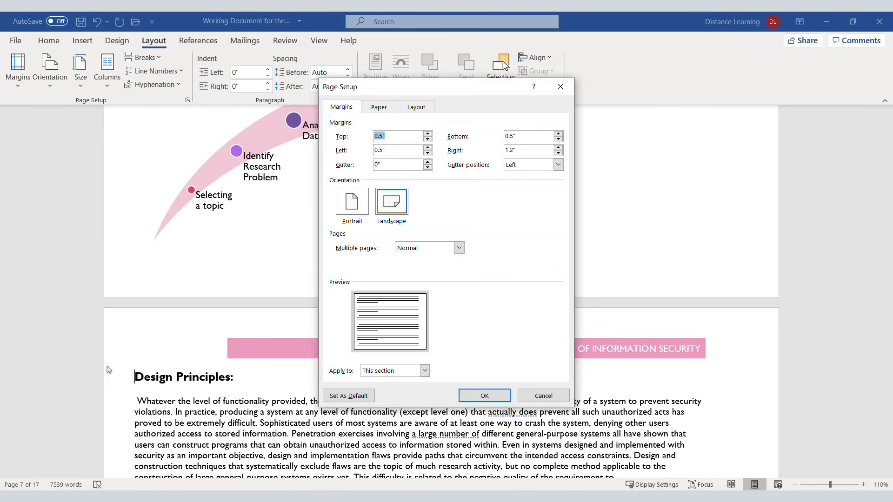
{"action": "left_click", "coordinate": [424, 371]}
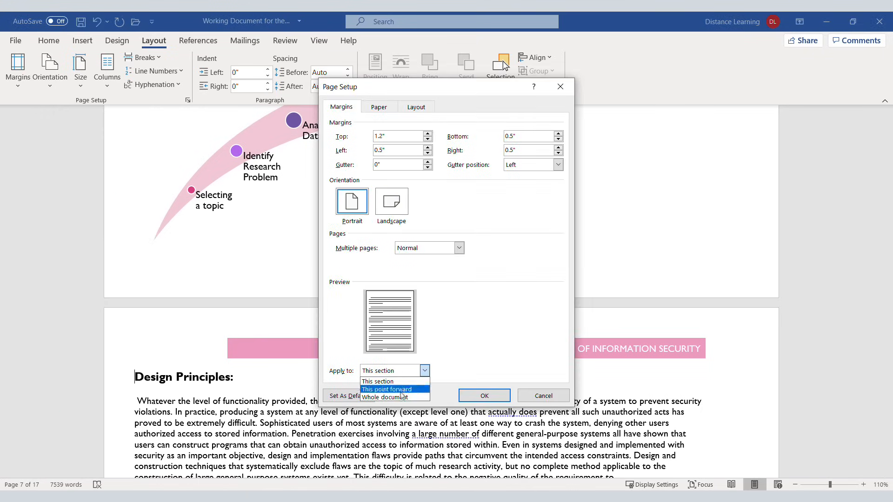
{"action": "left_click", "coordinate": [395, 390]}
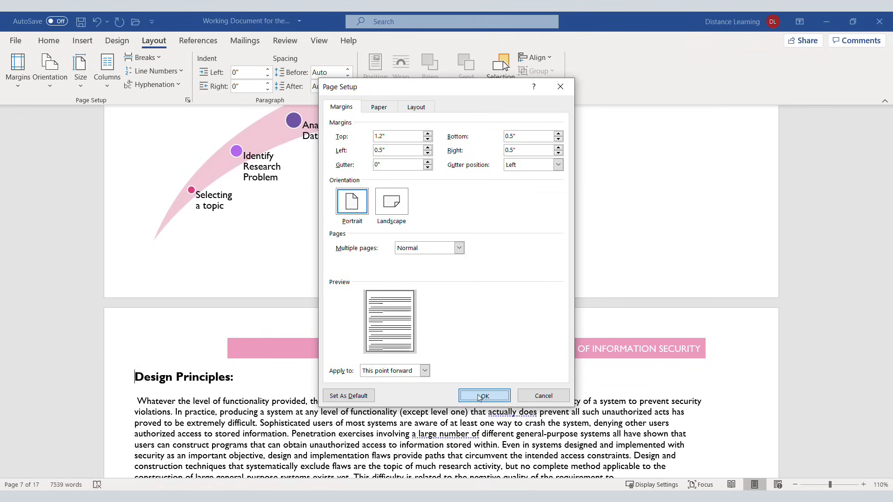
{"action": "left_click", "coordinate": [466, 396]}
Review the page setup for the Design Principles section and examine the landscape page between the portrait pages
{"action": "scroll", "coordinate": [281, 313], "scroll_direction": "up", "scroll_amount": 3}
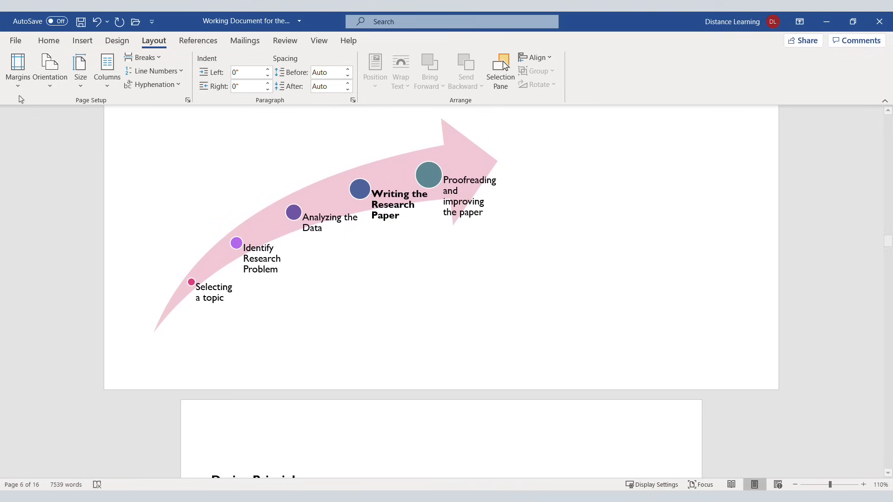
{"action": "left_click", "coordinate": [18, 70]}
{"action": "left_click", "coordinate": [51, 404]}
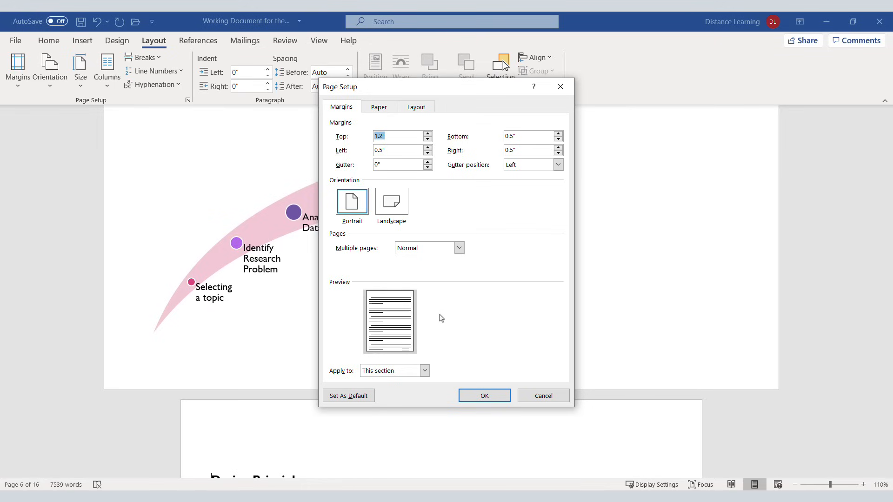
{"action": "left_click", "coordinate": [544, 396]}
{"action": "scroll", "coordinate": [137, 253], "scroll_direction": "up", "scroll_amount": 8}
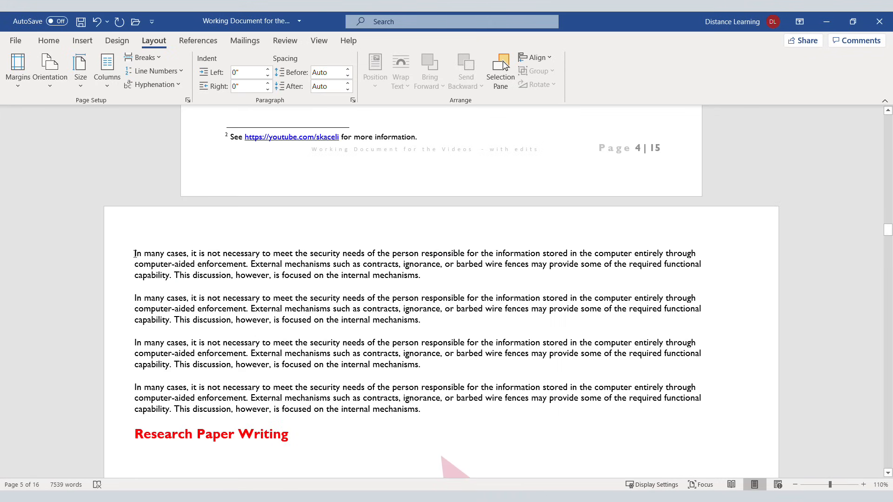
{"action": "scroll", "coordinate": [203, 285], "scroll_direction": "down", "scroll_amount": 10}
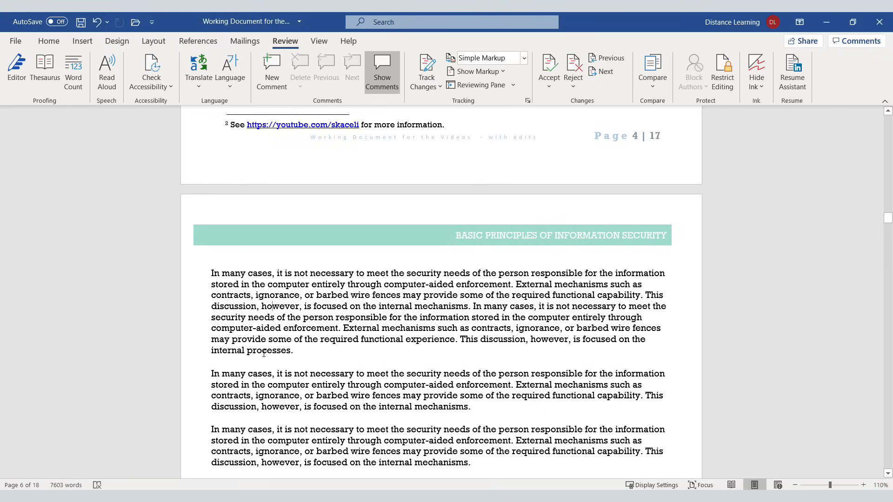
Add the comment "Should this be: procedures instead?" to the word "processes" at the end of the page's first paragraph
{"action": "double_click", "coordinate": [264, 351]}
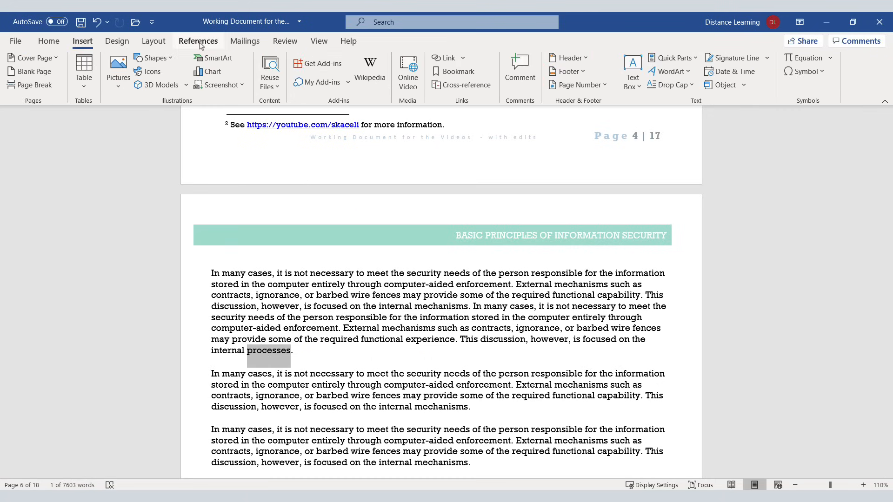
{"action": "left_click", "coordinate": [285, 43]}
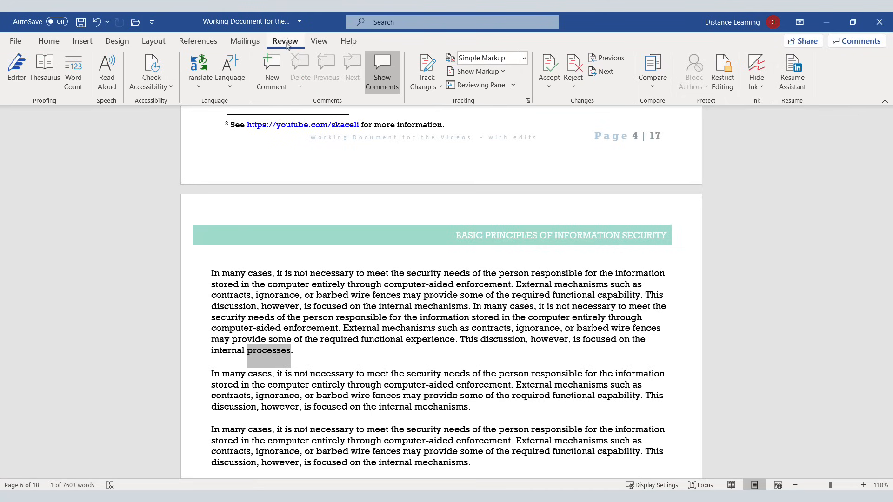
{"action": "left_click", "coordinate": [275, 91]}
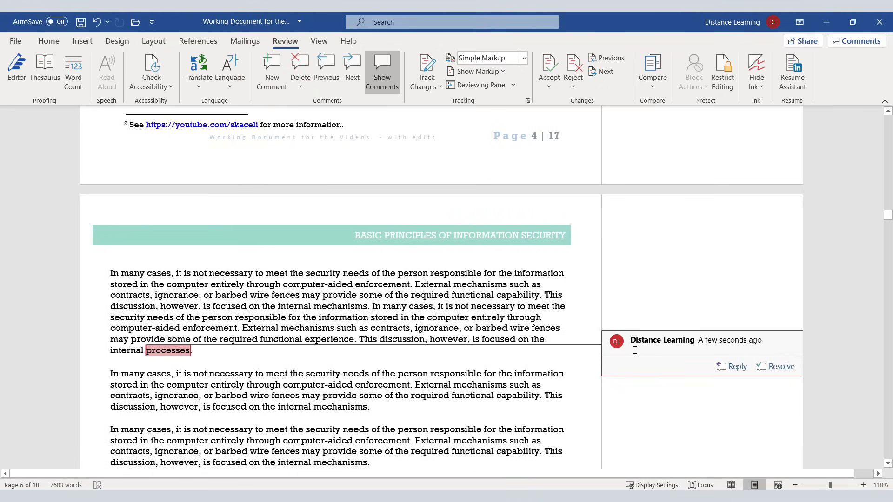
{"action": "type", "text": "Should this be: procedures instead?"}
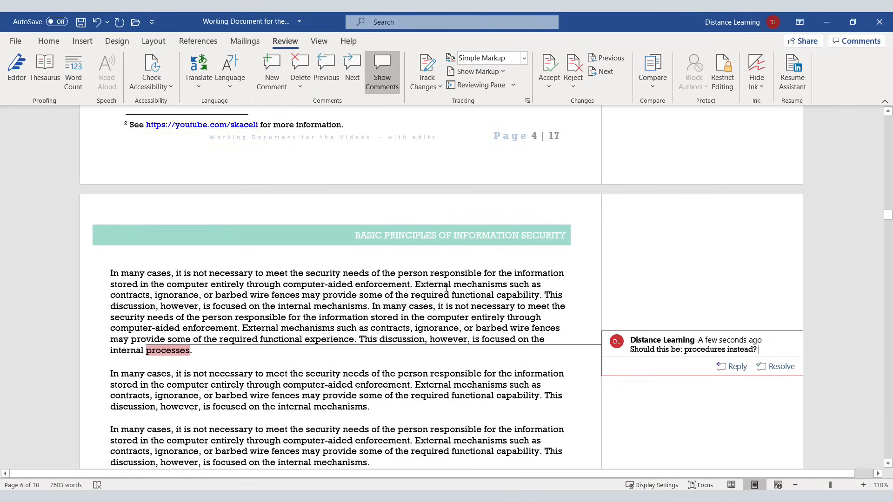
{"action": "left_click", "coordinate": [444, 284]}
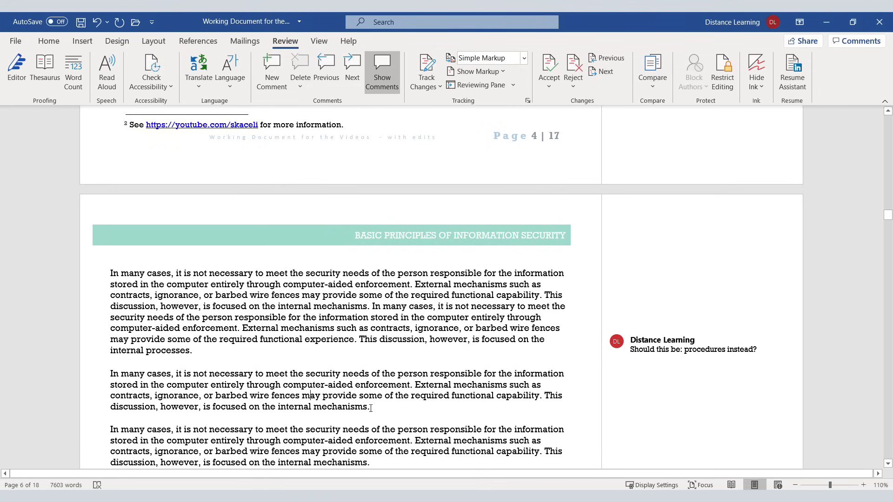
Comment "This does not relate to the context of this section." on the second paragraph's text from "computer-aided enforcement" to its end
{"action": "left_click_drag", "start_coordinate": [371, 409], "coordinate": [283, 385]}
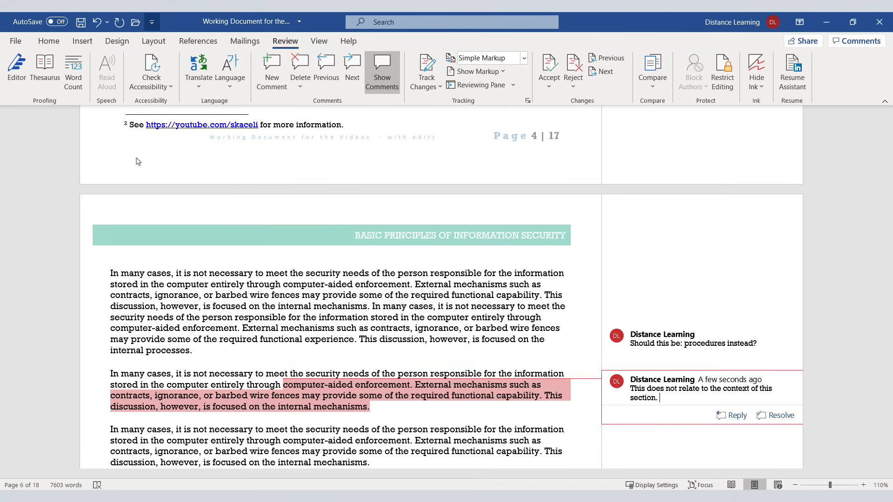
{"action": "left_click", "coordinate": [322, 305]}
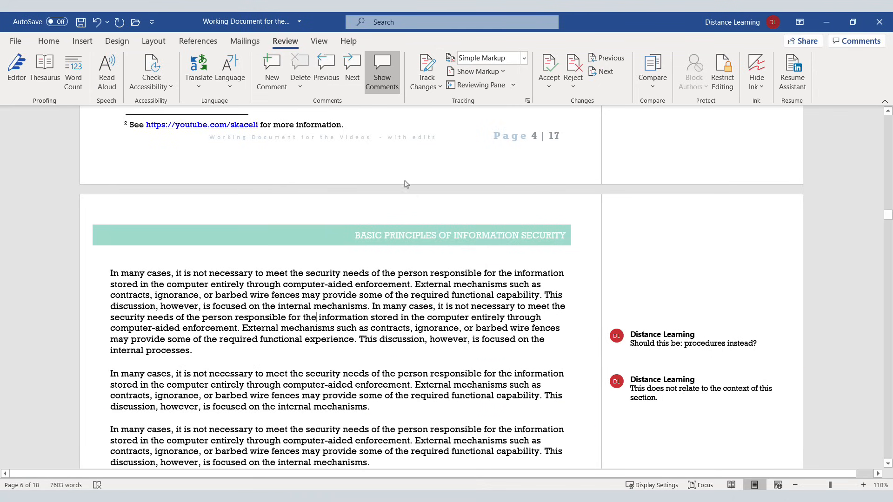
Turn on Track Changes and replace "through computer-aided enforcement" with "without saving it" in the first paragraph's opening sentence
{"action": "left_click", "coordinate": [432, 76]}
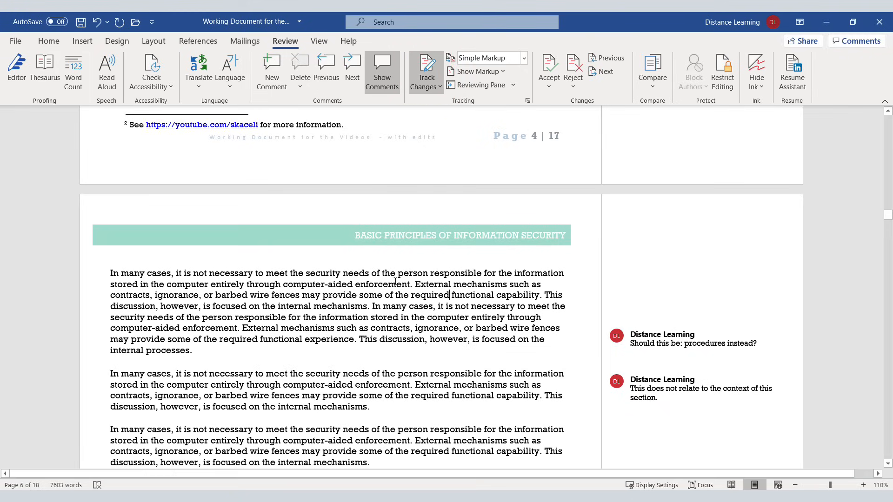
{"action": "left_click_drag", "start_coordinate": [411, 286], "coordinate": [269, 288]}
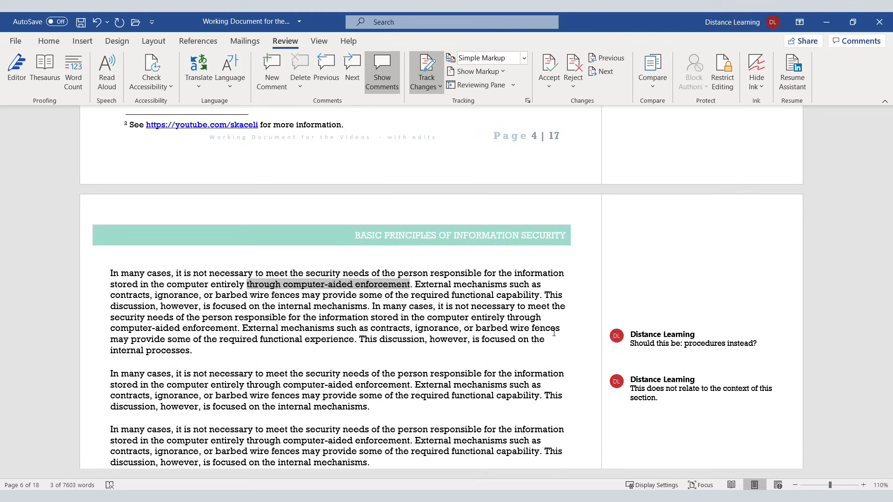
{"action": "type", "text": "without saving"}
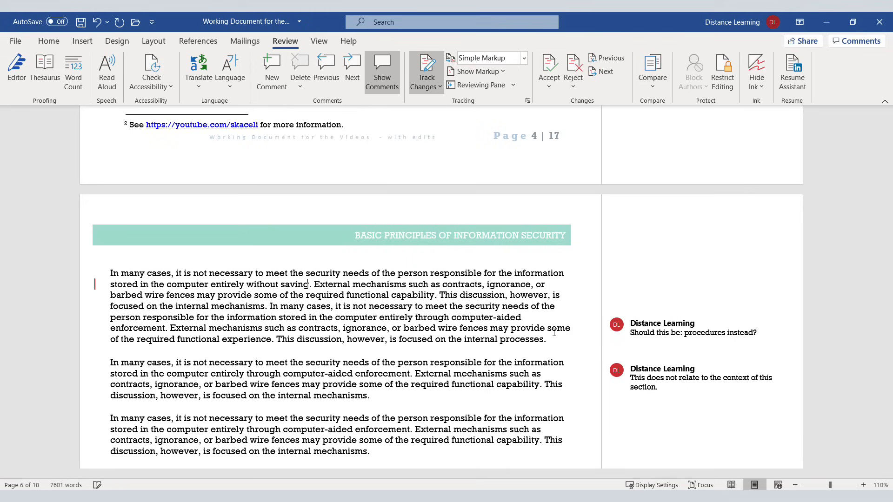
{"action": "type", "text": " it"}
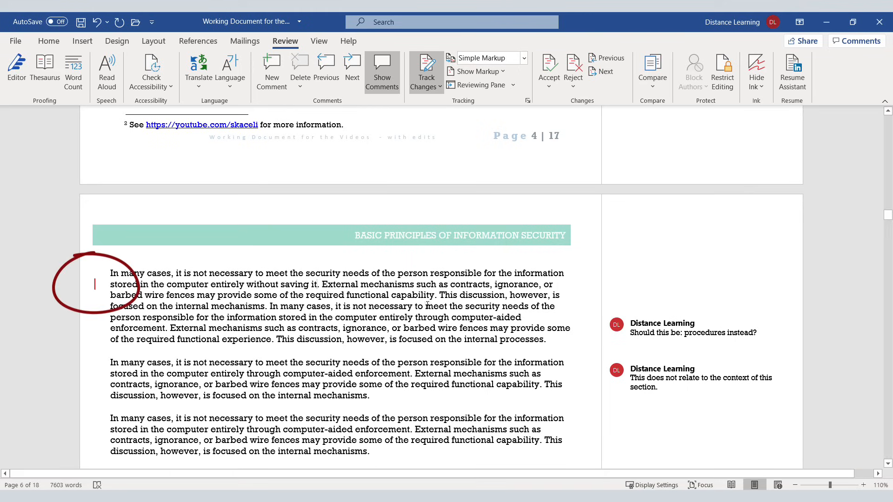
Switch the display of the tracked edit in the first paragraph to All Markup
{"action": "left_click", "coordinate": [364, 306]}
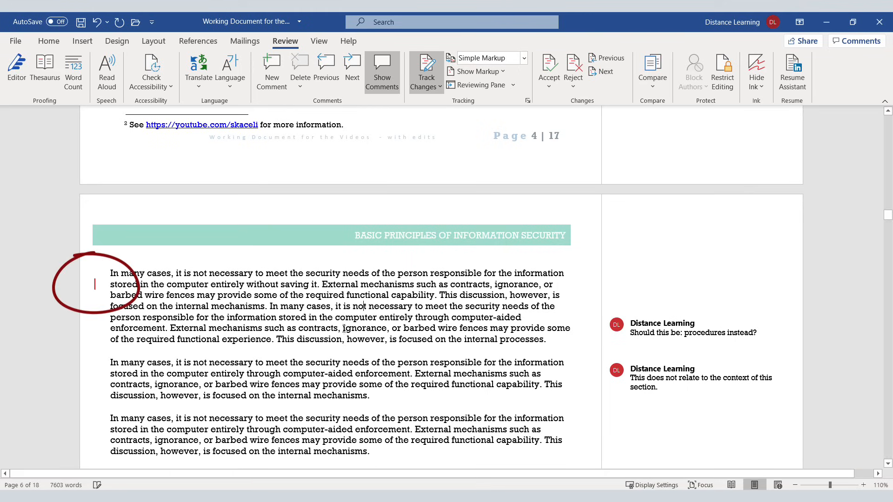
{"action": "left_click", "coordinate": [95, 285]}
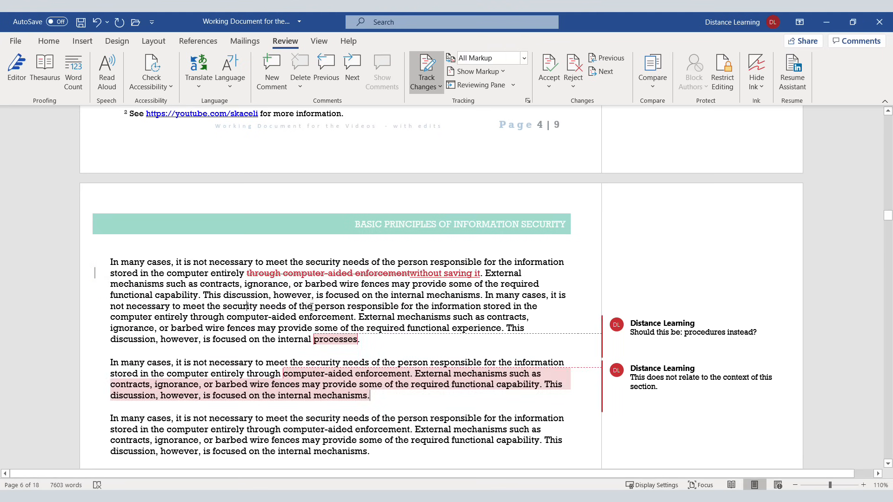
Append the tracked sentence "This discussion however is focused on the internal systems." to the end of the page's third paragraph
{"action": "scroll", "coordinate": [312, 306], "scroll_direction": "down", "scroll_amount": 5}
{"action": "left_click", "coordinate": [389, 301]}
{"action": "type", "text": "T"}
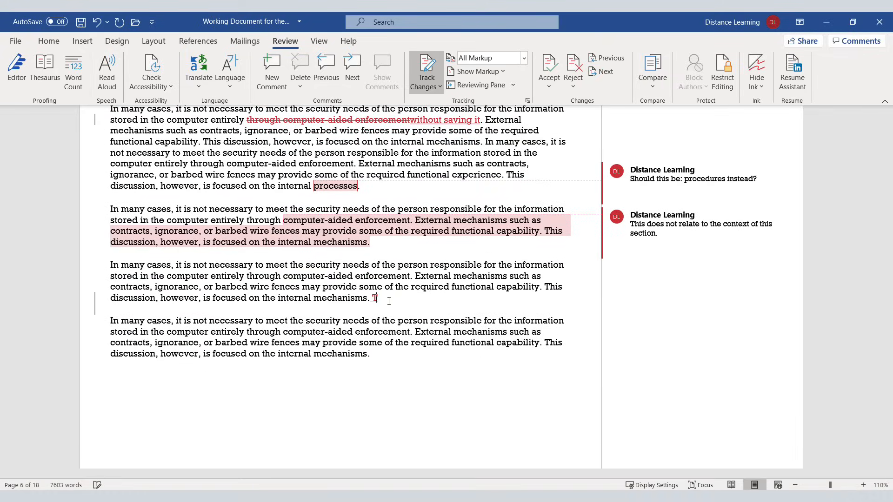
{"action": "type", "text": "his discussion however is focused on the internal systems."}
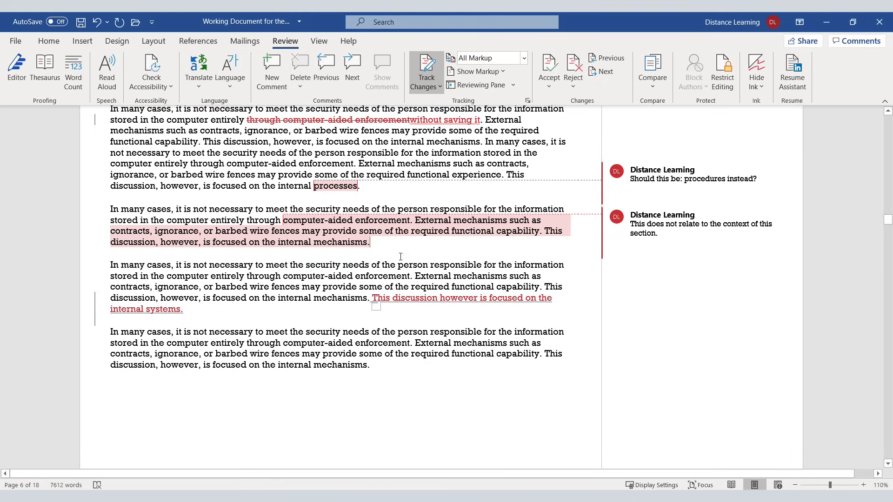
Accept the tracked deletion of "through computer-aided enforcement" and the insertion of "without saving it" in the first paragraph
{"action": "left_click", "coordinate": [211, 311]}
{"action": "left_click", "coordinate": [229, 298]}
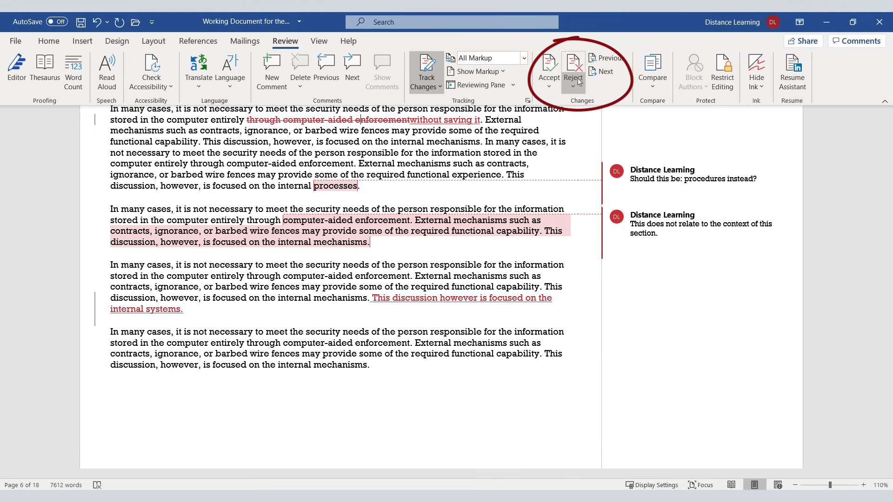
{"action": "left_click", "coordinate": [550, 88]}
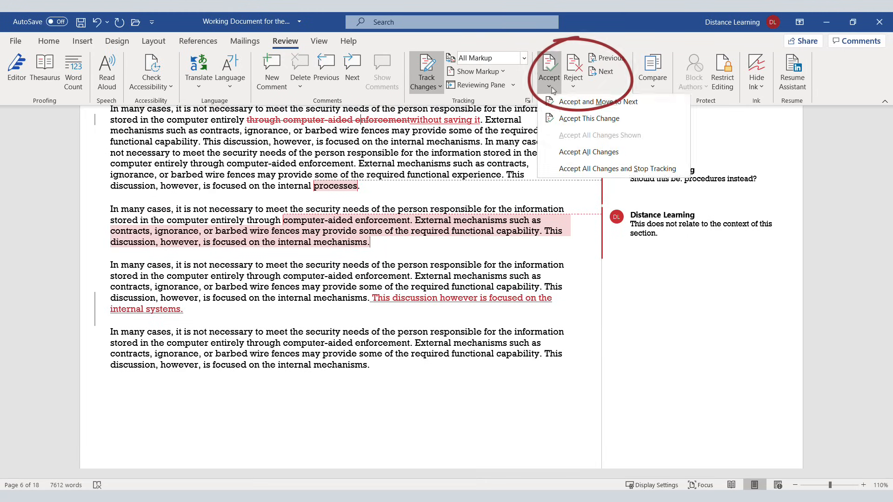
{"action": "left_click", "coordinate": [570, 107]}
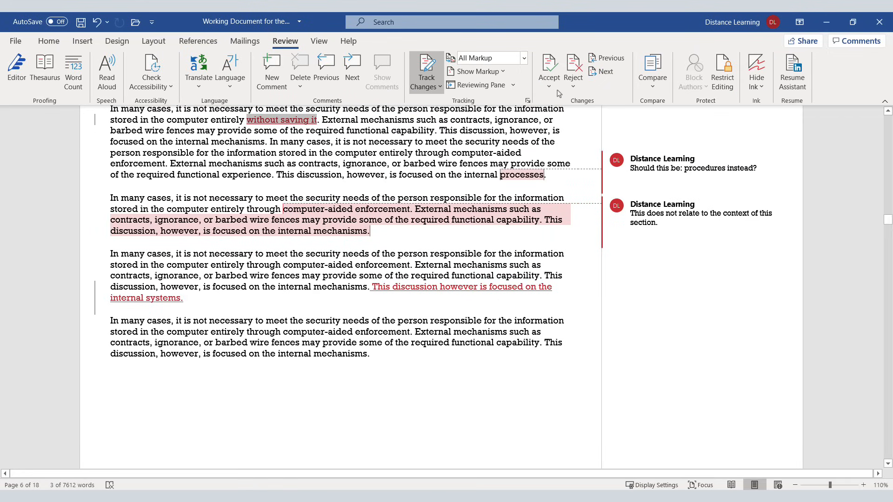
{"action": "left_click", "coordinate": [556, 88]}
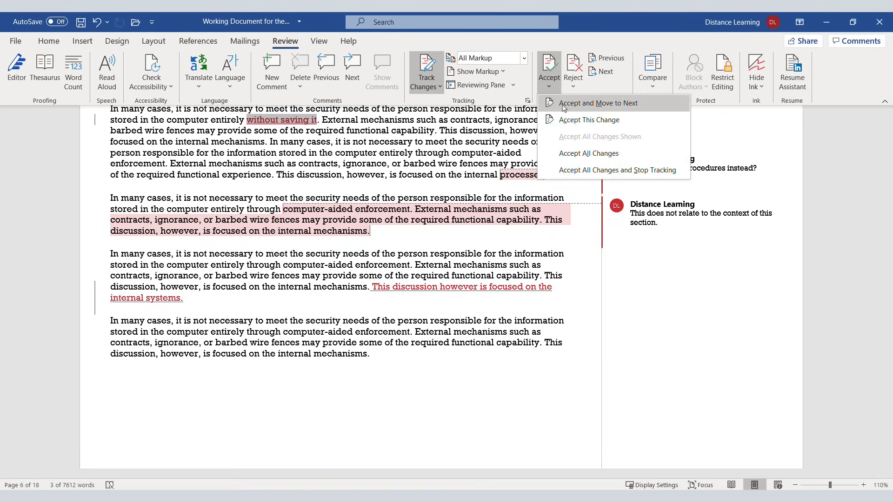
{"action": "left_click", "coordinate": [565, 105]}
Reject the comment on the word "processes" in the first paragraph and move to the next markup
{"action": "left_click", "coordinate": [550, 87]}
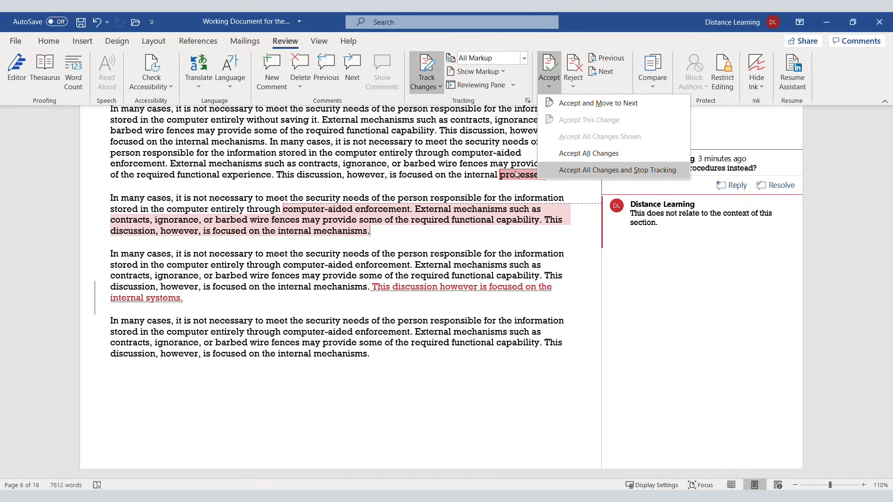
{"action": "key", "text": "Escape"}
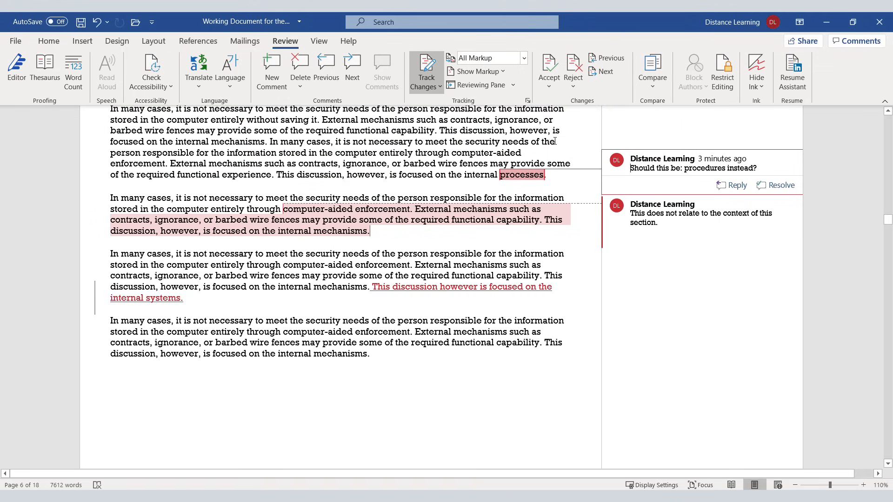
{"action": "left_click", "coordinate": [576, 87]}
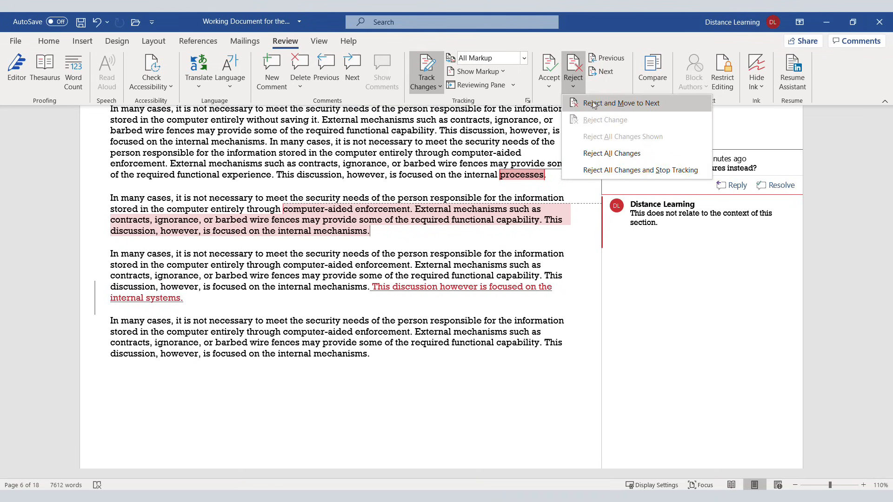
{"action": "left_click", "coordinate": [594, 103]}
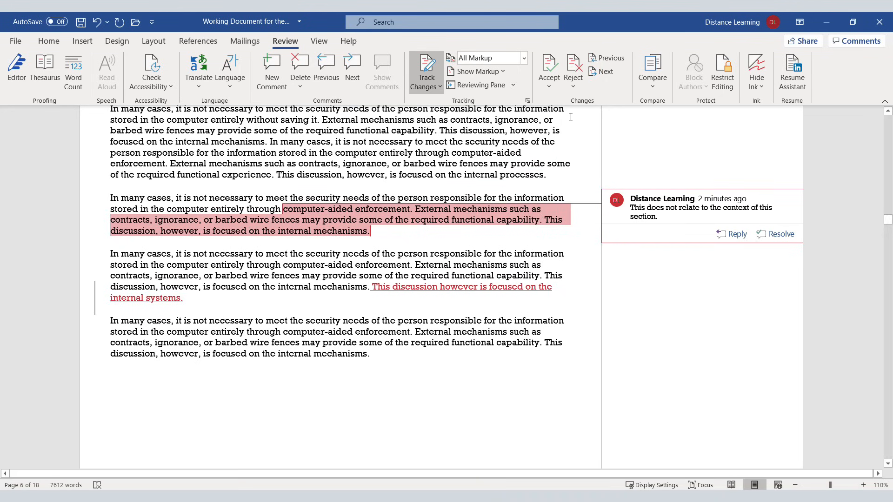
Try rejecting the comment on the second paragraph and undo the rejection
{"action": "left_click", "coordinate": [576, 88]}
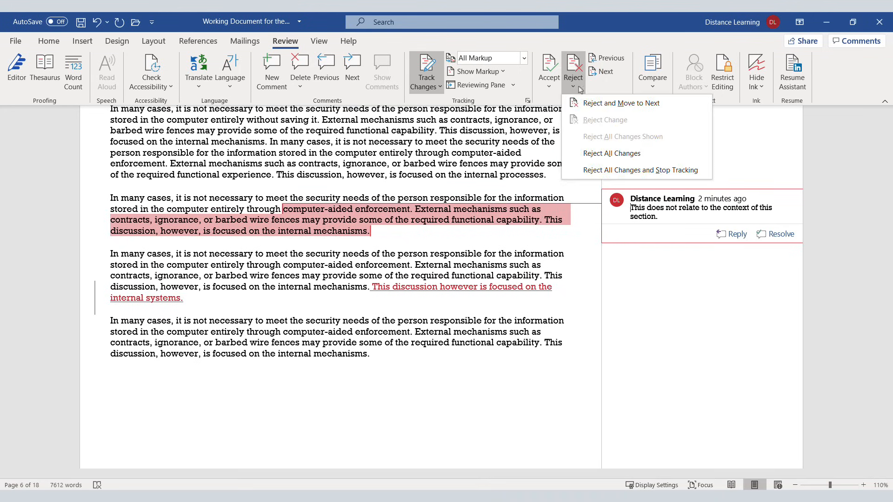
{"action": "left_click", "coordinate": [592, 107]}
{"action": "left_click", "coordinate": [313, 262]}
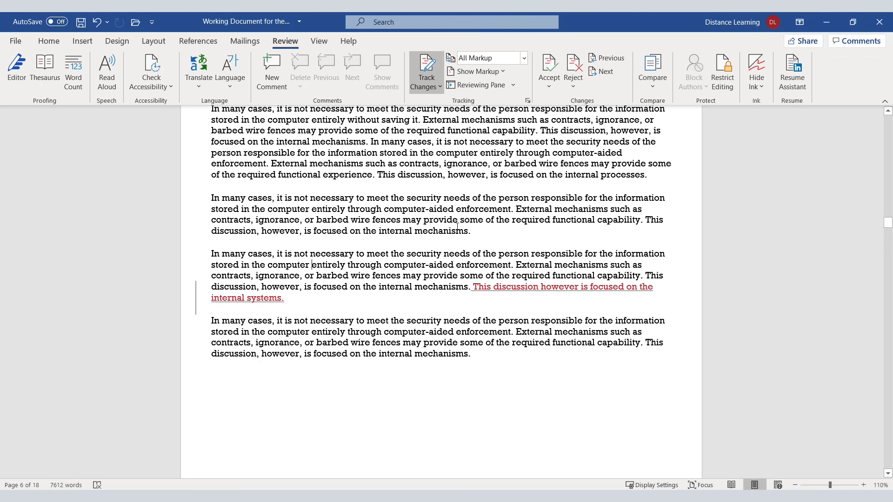
{"action": "key", "text": "ctrl+z"}
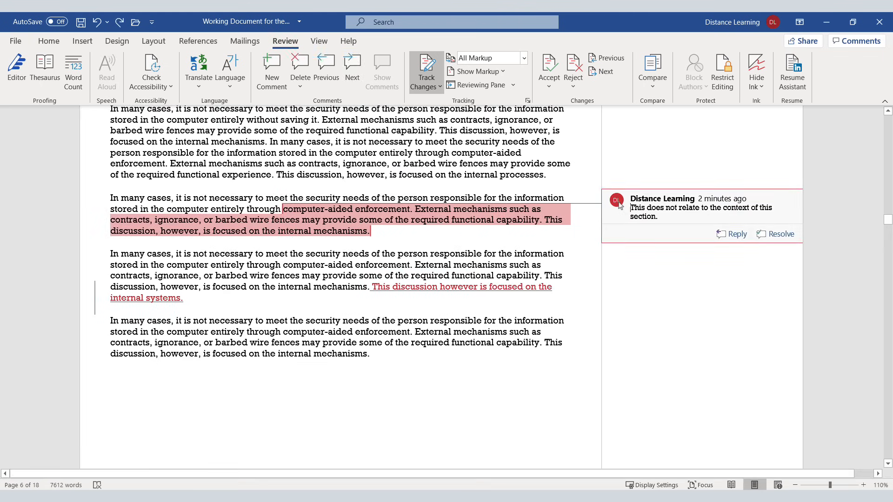
{"action": "double_click", "coordinate": [620, 206]}
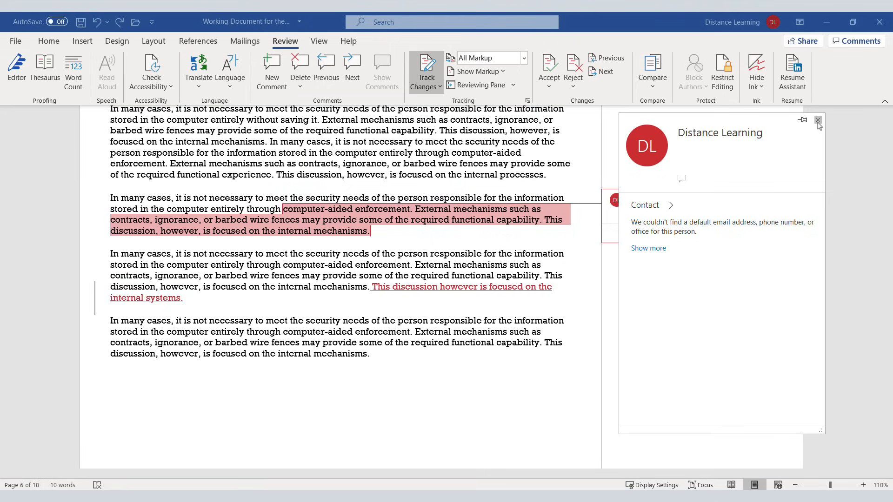
{"action": "left_click", "coordinate": [818, 121]}
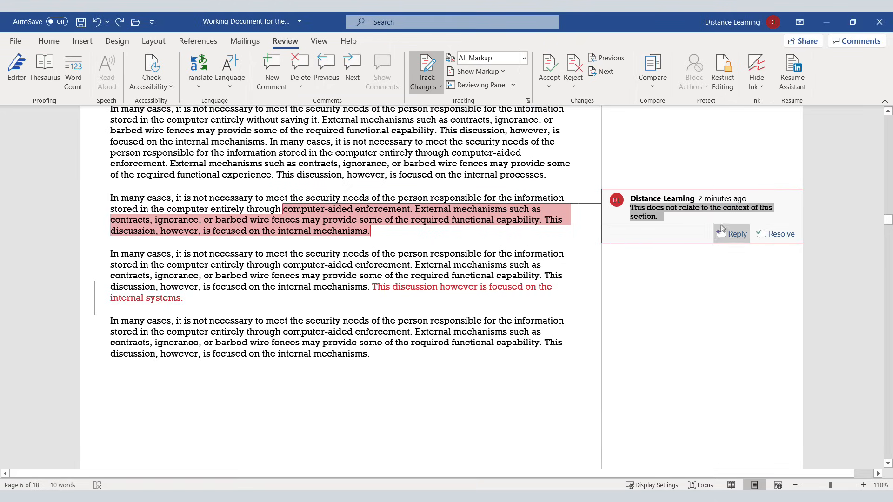
{"action": "left_click", "coordinate": [697, 218]}
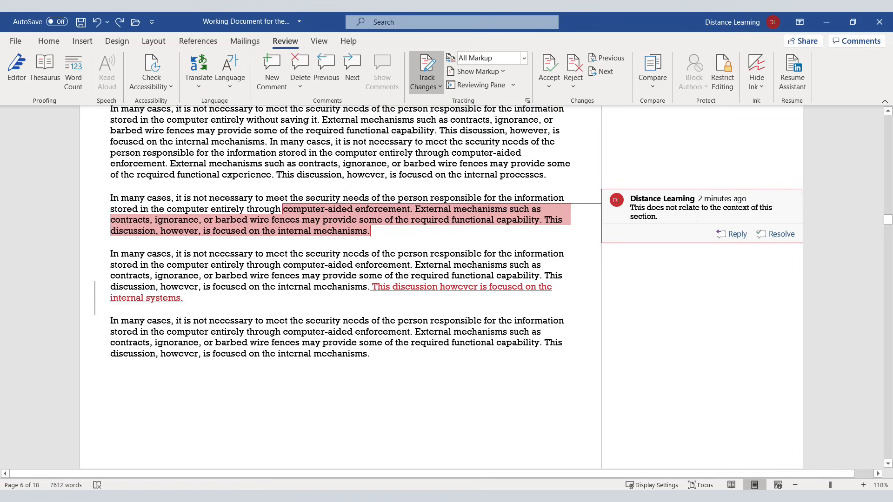
Reply "Reply goes here." to the comment on the second paragraph
{"action": "left_click", "coordinate": [732, 234]}
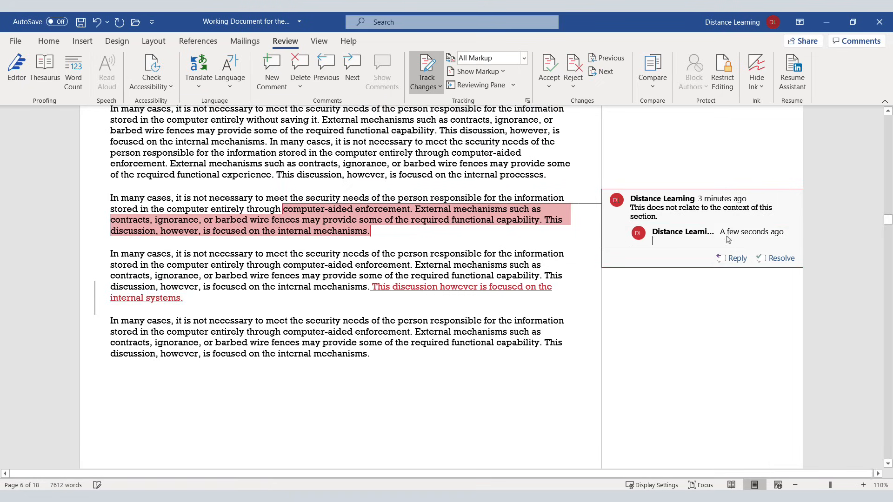
{"action": "type", "text": "Reply goes here."}
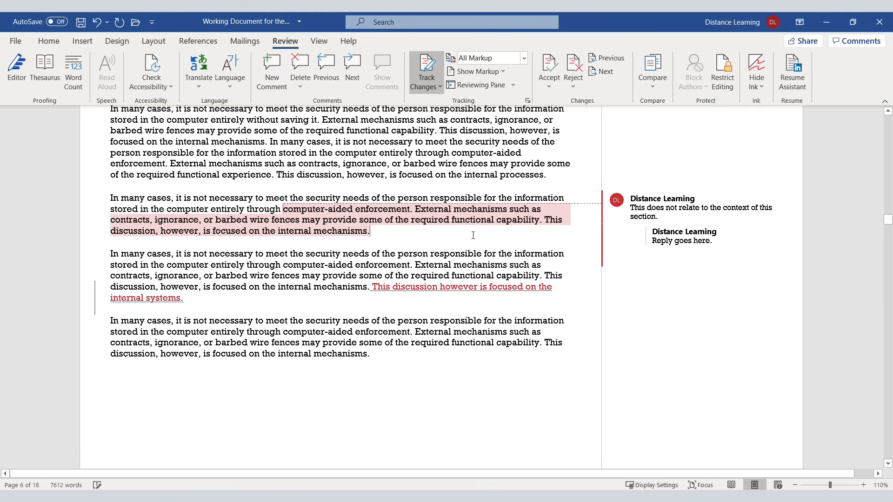
{"action": "left_click", "coordinate": [473, 235]}
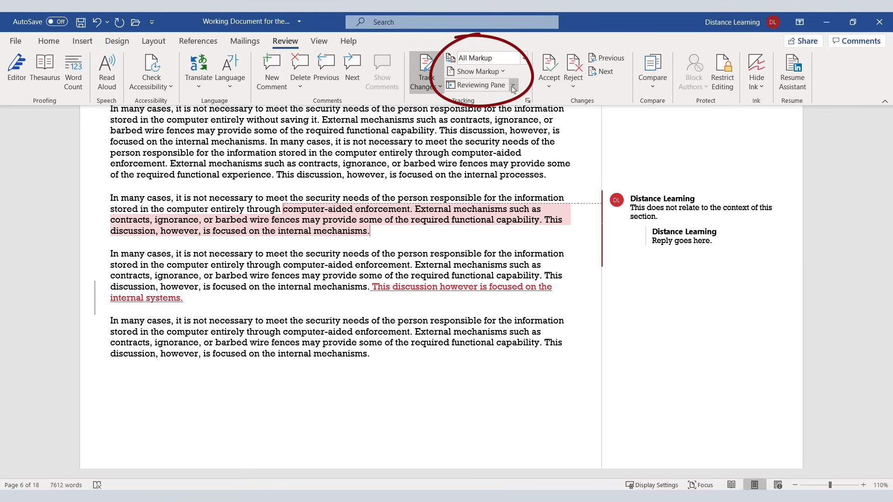
{"action": "left_click", "coordinate": [524, 59]}
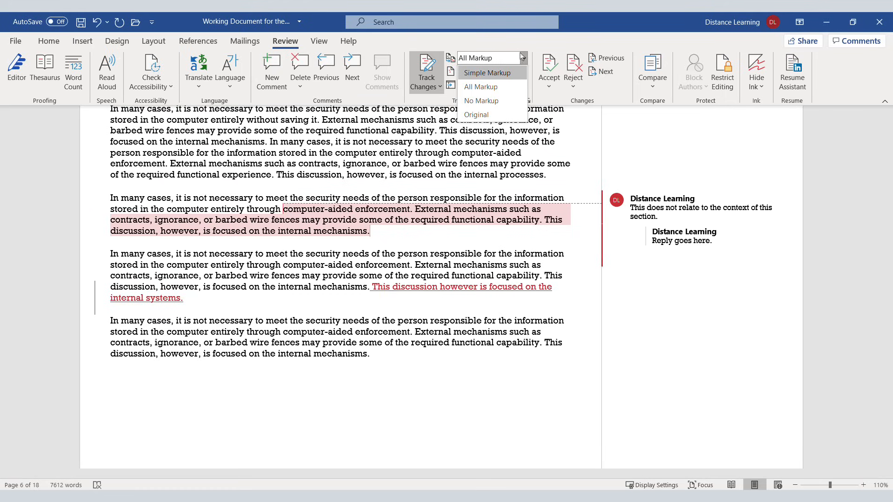
{"action": "left_click", "coordinate": [524, 58]}
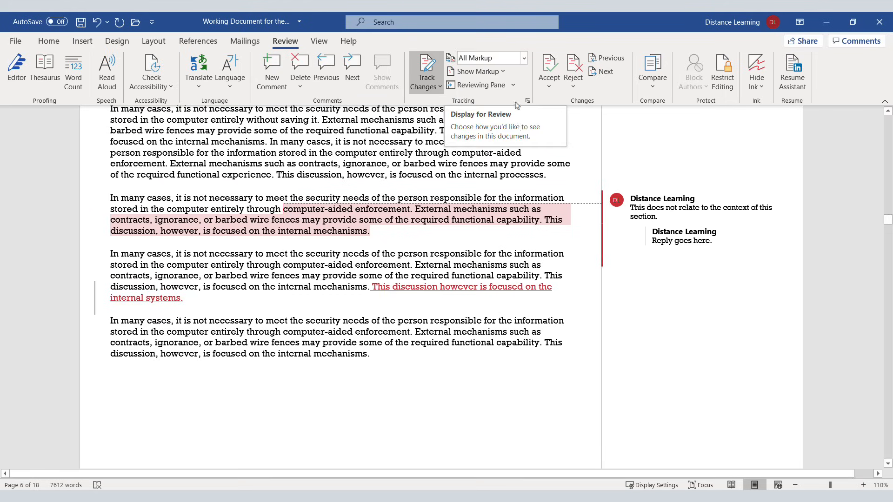
{"action": "left_click_drag", "start_coordinate": [375, 229], "coordinate": [283, 208]}
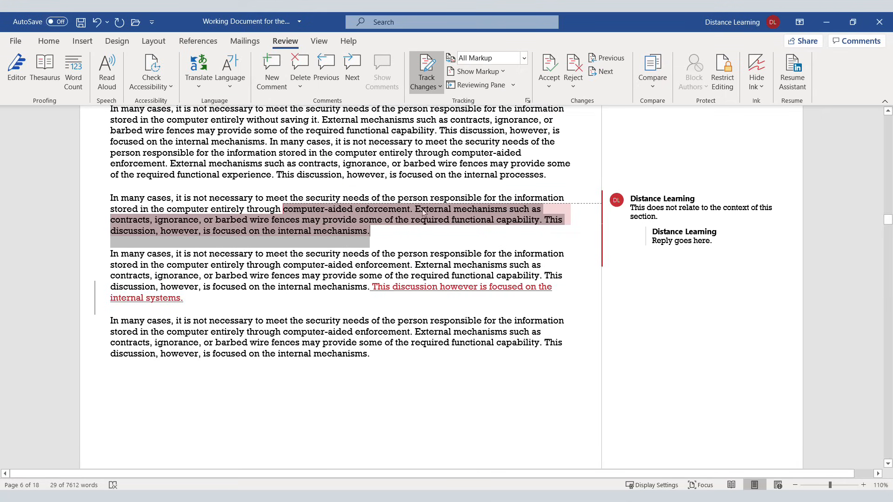
{"action": "left_click", "coordinate": [413, 198]}
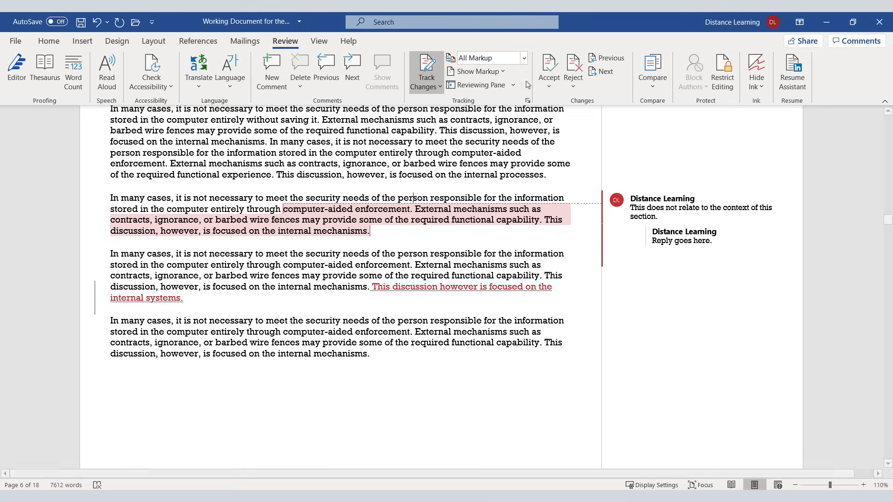
View the document's tracked changes as Original and as Simple Markup, and return the display to All Markup
{"action": "left_click", "coordinate": [524, 58]}
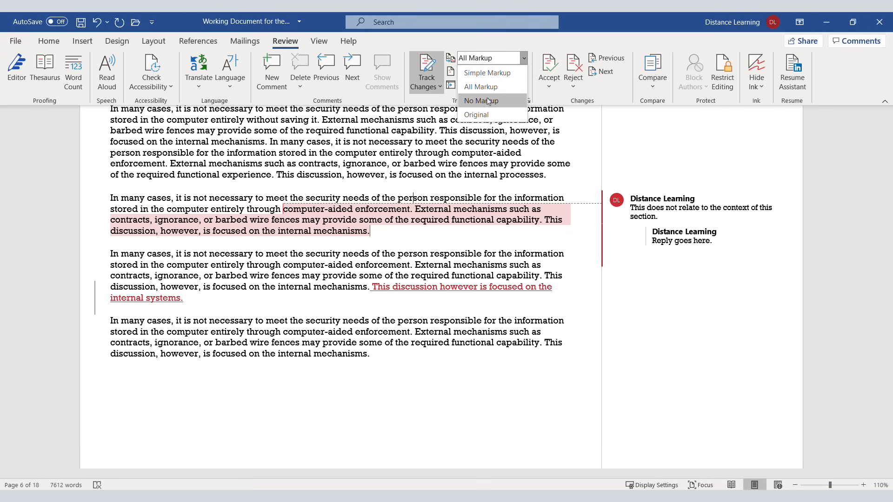
{"action": "left_click", "coordinate": [476, 115]}
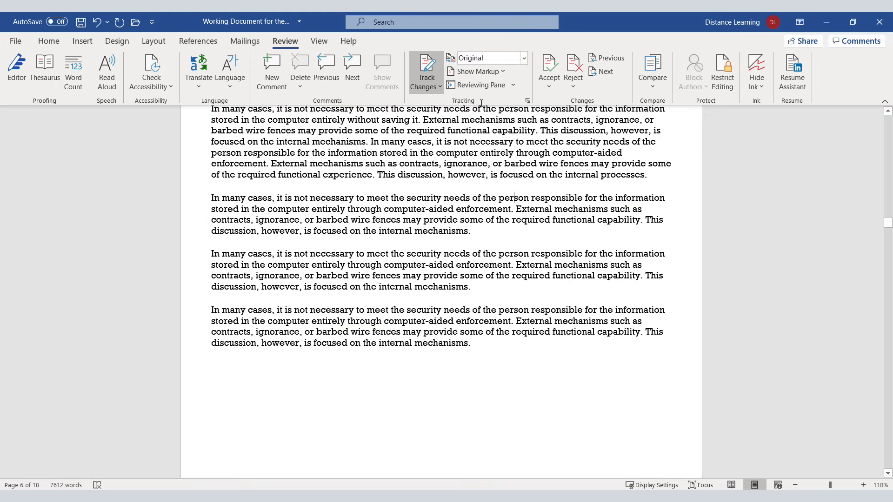
{"action": "left_click", "coordinate": [524, 58]}
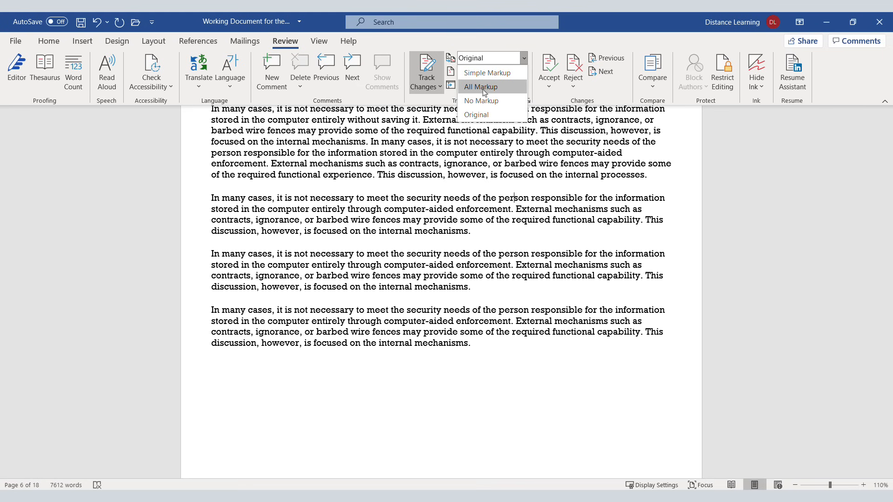
{"action": "left_click", "coordinate": [487, 73]}
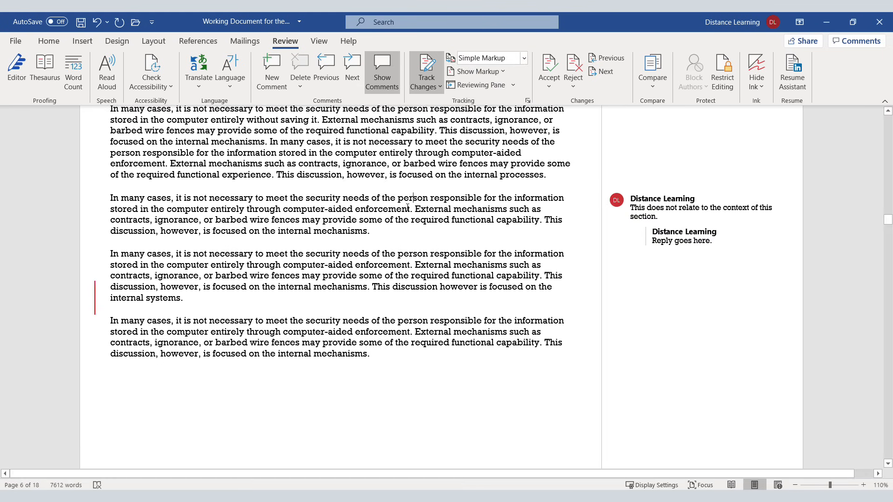
{"action": "mouse_move", "coordinate": [408, 208]}
{"action": "left_click", "coordinate": [524, 58]}
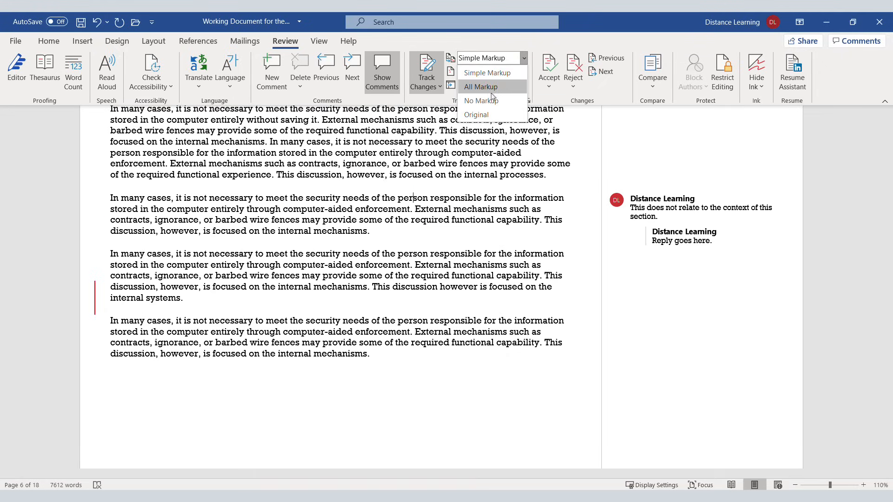
{"action": "left_click", "coordinate": [482, 87]}
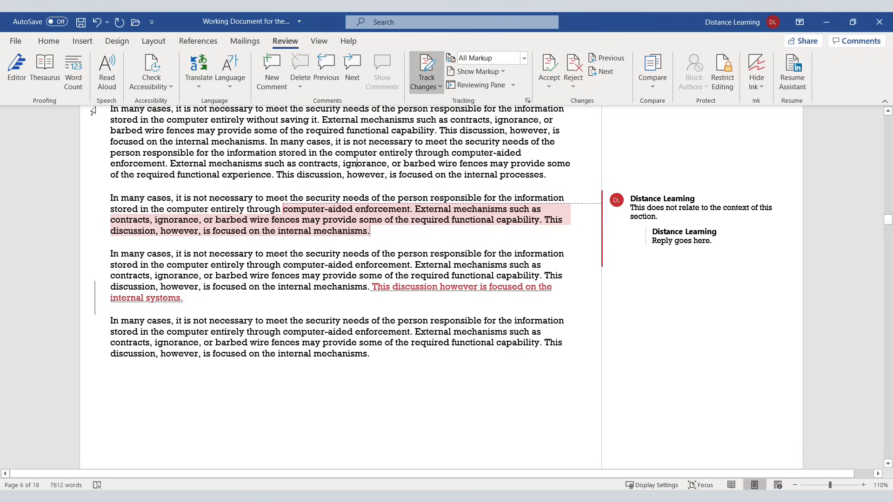
Open the Document Inspector for the document, saving the document first
{"action": "left_click", "coordinate": [16, 42]}
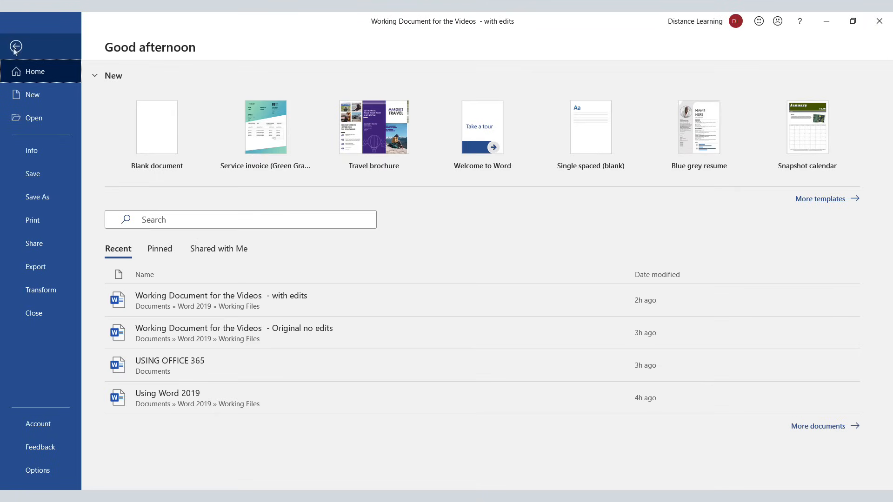
{"action": "left_click", "coordinate": [35, 154]}
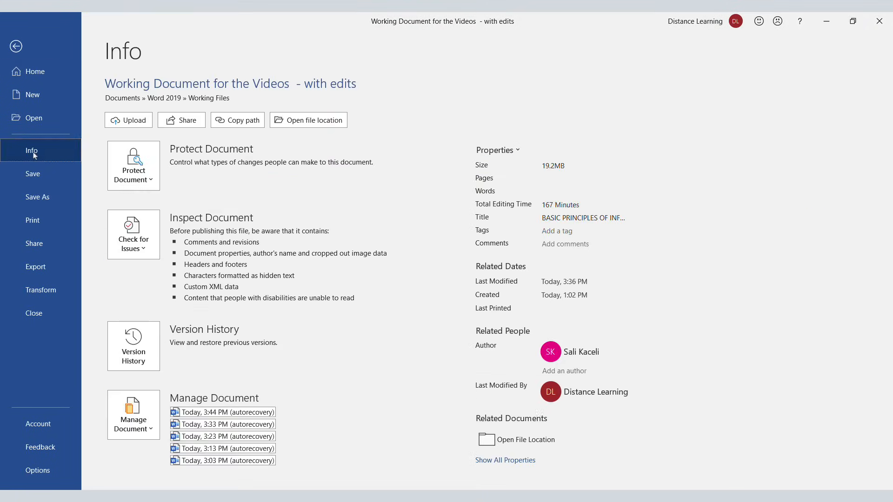
{"action": "left_click", "coordinate": [145, 254]}
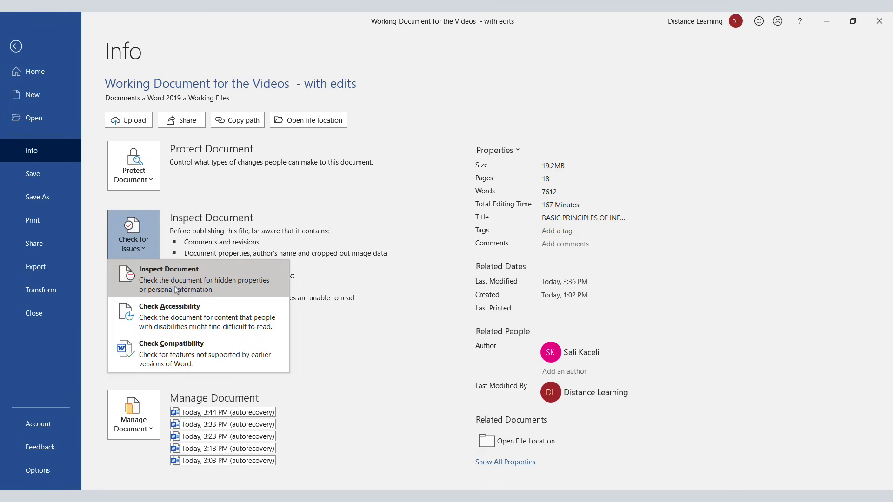
{"action": "left_click", "coordinate": [177, 291]}
{"action": "left_click", "coordinate": [431, 295]}
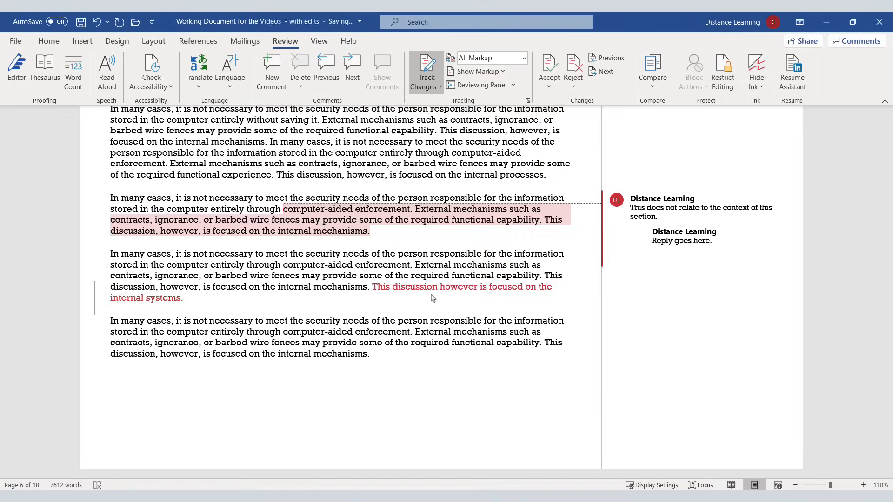
Inspect the document with properties, task pane add-ins, embedded documents, macros and collapsed headings excluded, keeping comments, revisions and versions included
{"action": "left_click", "coordinate": [304, 185]}
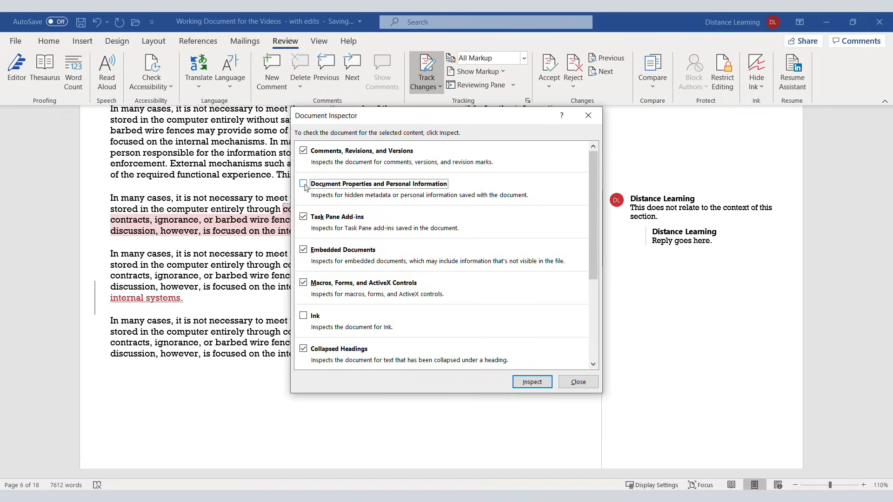
{"action": "left_click", "coordinate": [304, 217]}
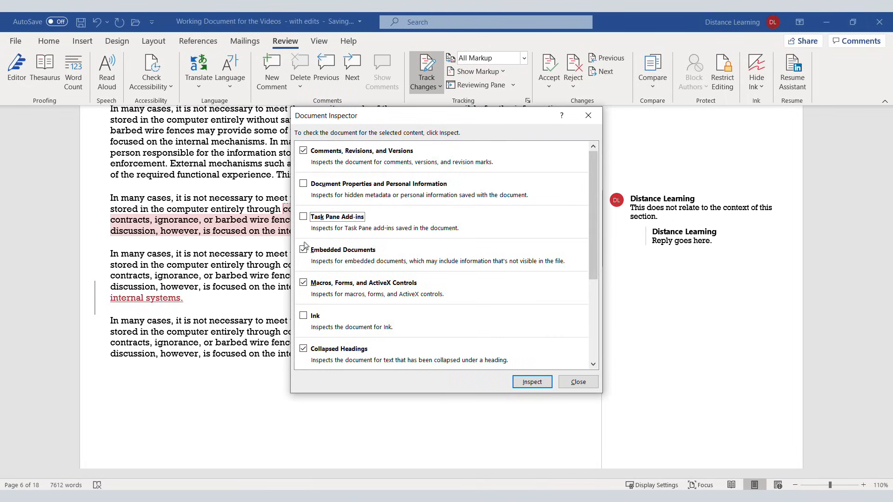
{"action": "left_click", "coordinate": [304, 249]}
{"action": "left_click", "coordinate": [304, 282]}
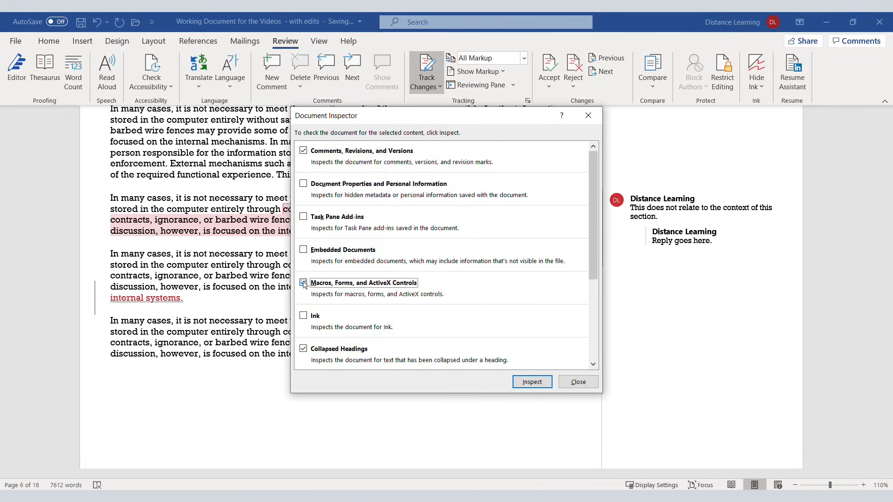
{"action": "left_click", "coordinate": [304, 349]}
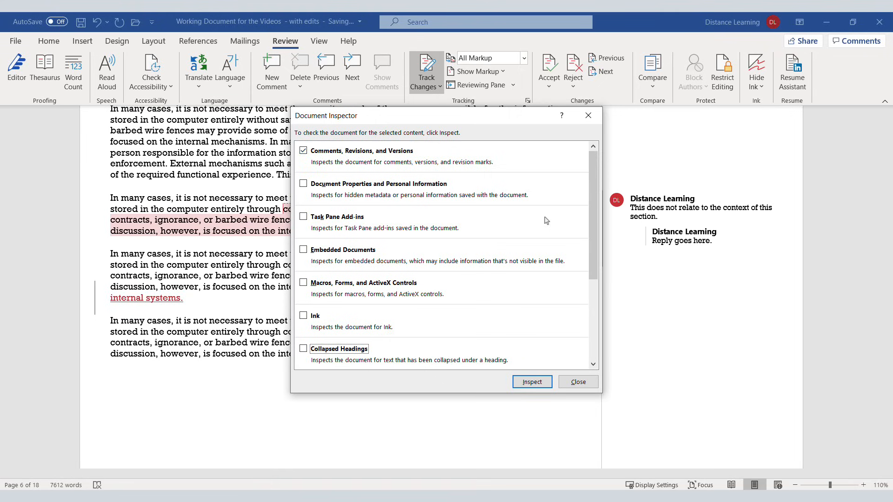
{"action": "left_click", "coordinate": [533, 384]}
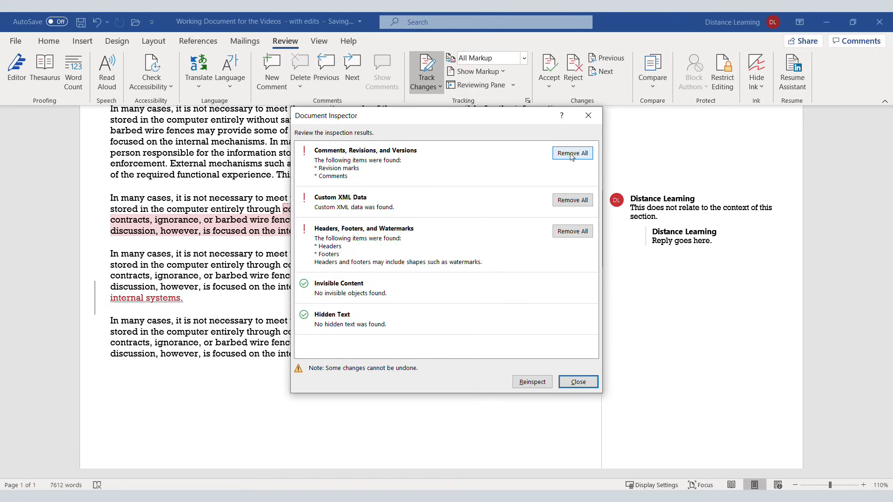
Remove all comments, revisions, versions and custom XML data from the document, and reinspect it with the same selections
{"action": "left_click", "coordinate": [572, 154]}
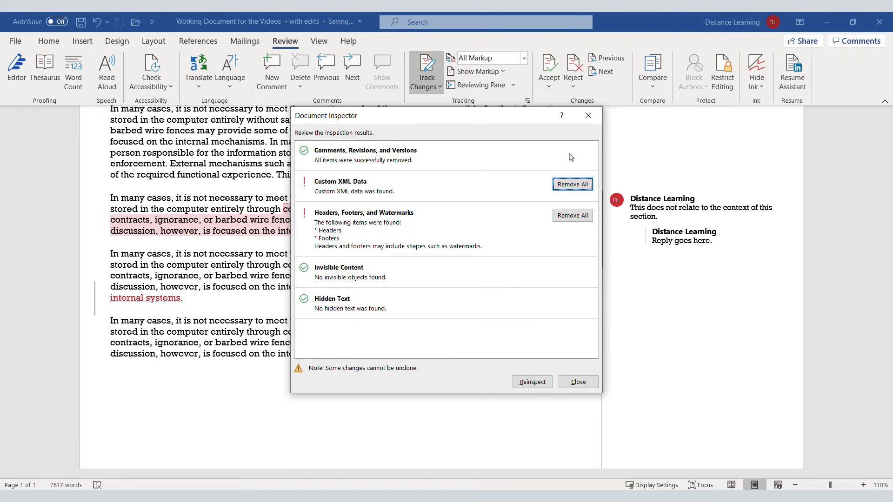
{"action": "left_click", "coordinate": [571, 187]}
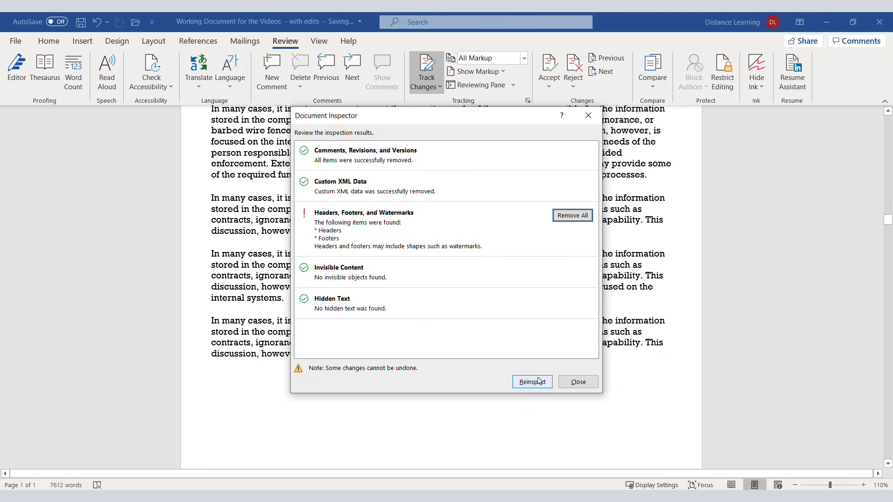
{"action": "left_click", "coordinate": [539, 381]}
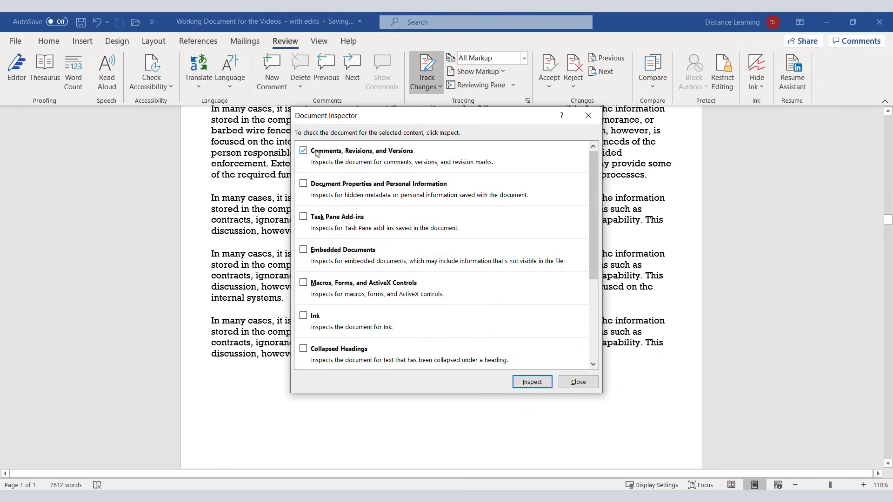
{"action": "left_click", "coordinate": [532, 382]}
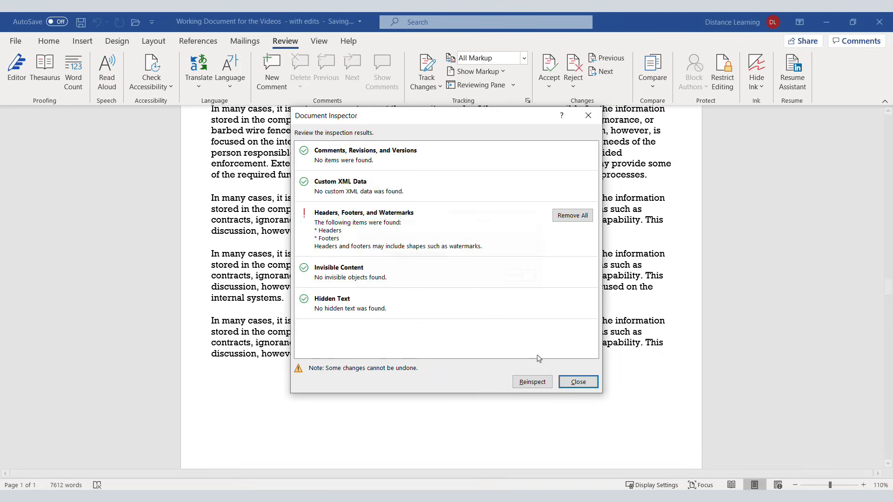
{"action": "left_click", "coordinate": [569, 380]}
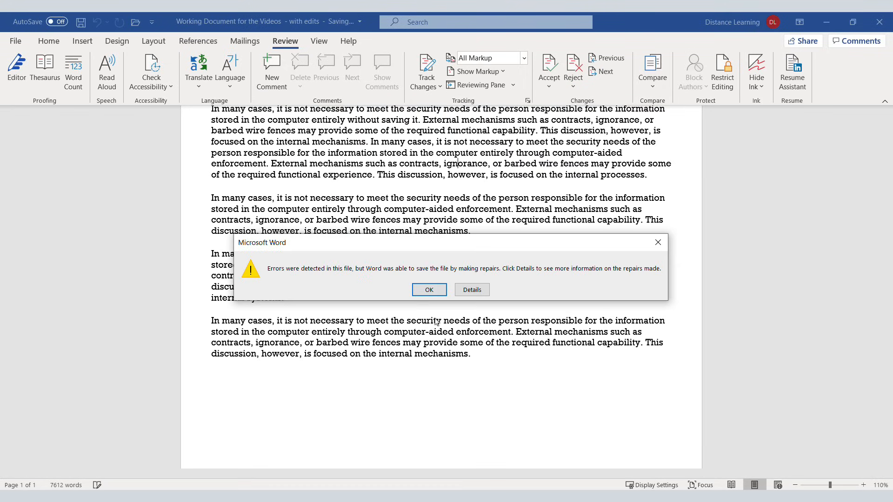
{"action": "left_click", "coordinate": [426, 291]}
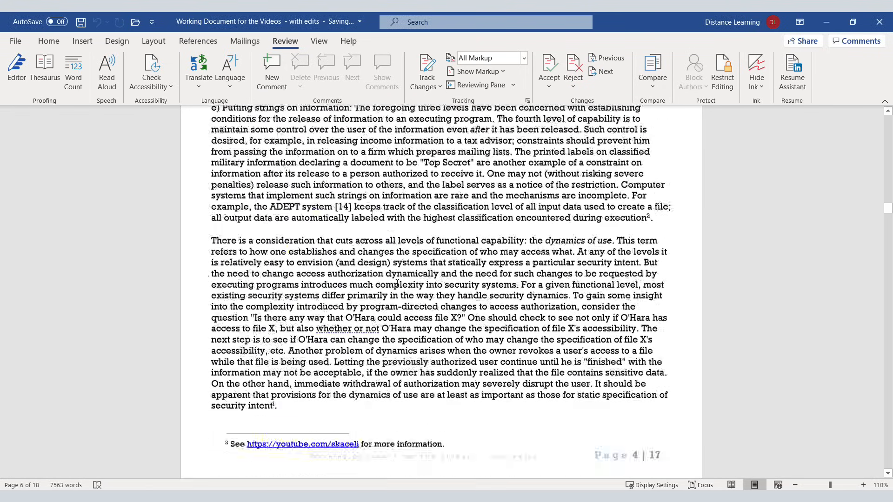
Look through the document's earlier pages and table of contents for remaining comments or markup
{"action": "scroll", "coordinate": [397, 283], "scroll_direction": "up", "scroll_amount": 20}
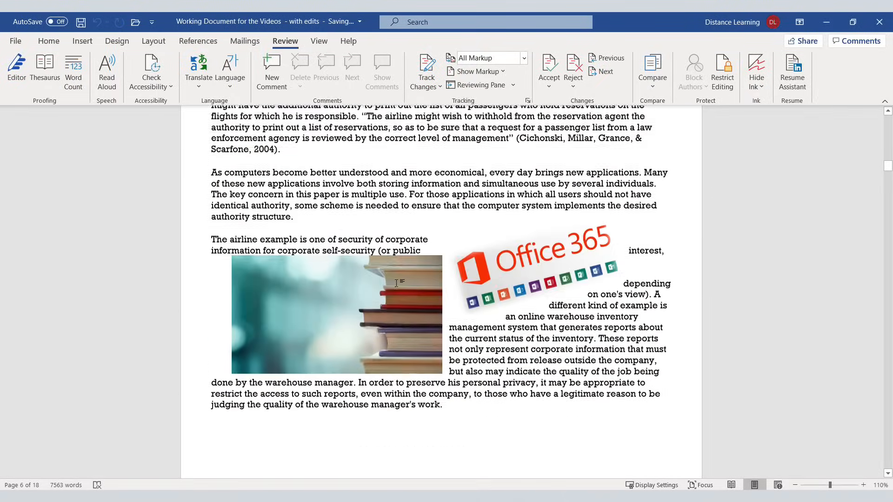
{"action": "scroll", "coordinate": [397, 283], "scroll_direction": "up", "scroll_amount": 18}
{"action": "scroll", "coordinate": [478, 282], "scroll_direction": "down", "scroll_amount": 4}
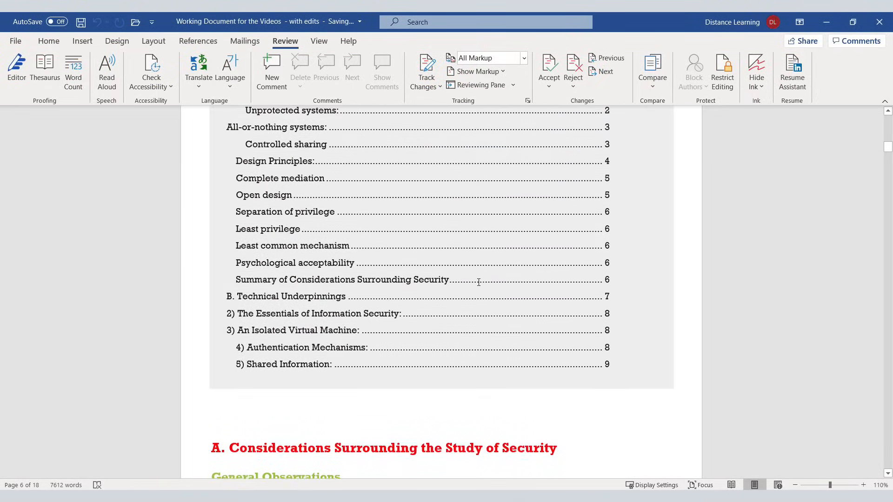
{"action": "scroll", "coordinate": [478, 282], "scroll_direction": "down", "scroll_amount": 3}
{"action": "scroll", "coordinate": [566, 335], "scroll_direction": "down", "scroll_amount": 3}
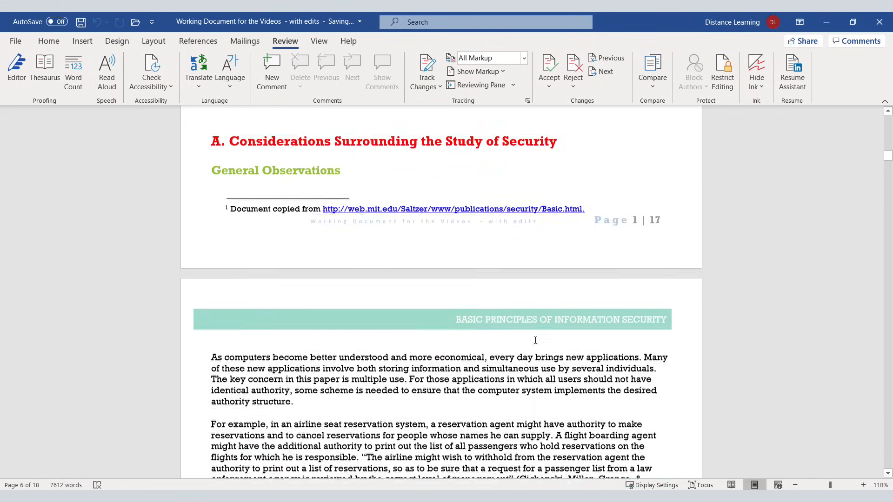
{"action": "scroll", "coordinate": [535, 340], "scroll_direction": "down", "scroll_amount": 6}
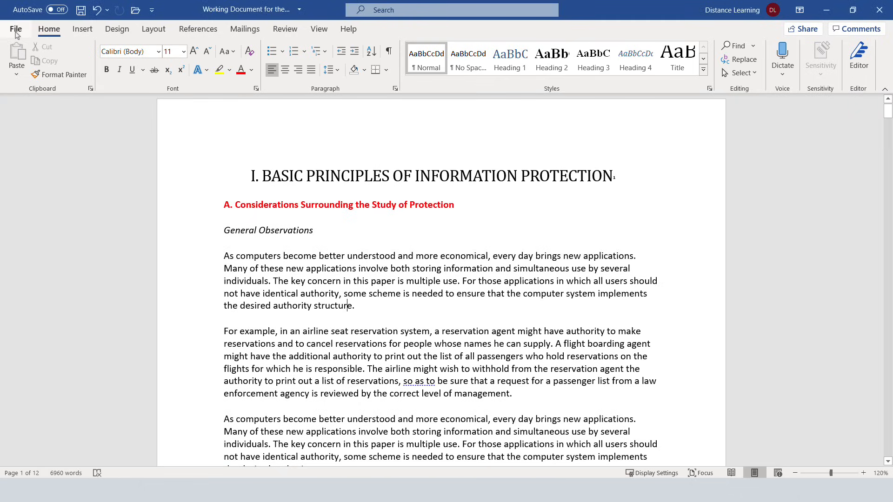
Export Working Document for the Videos 3 as a PDF named "Working Document for the Videos PDF" in the Working Files folder
{"action": "left_click", "coordinate": [15, 29]}
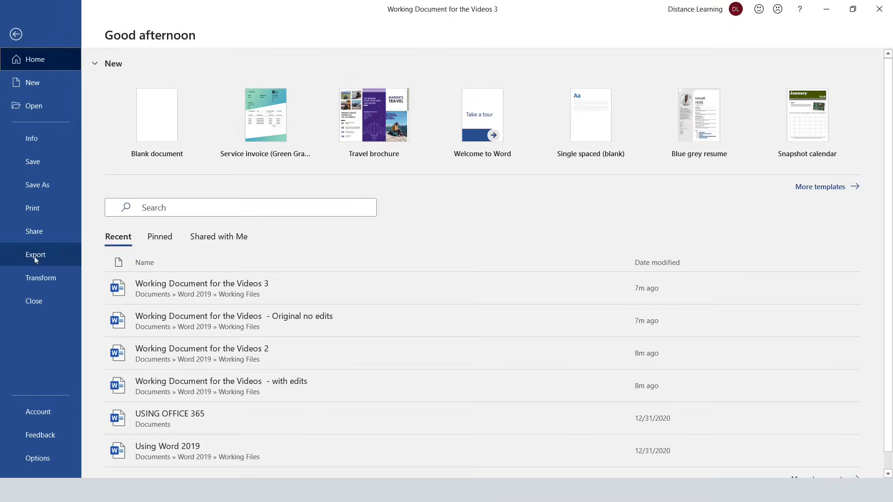
{"action": "left_click", "coordinate": [36, 258]}
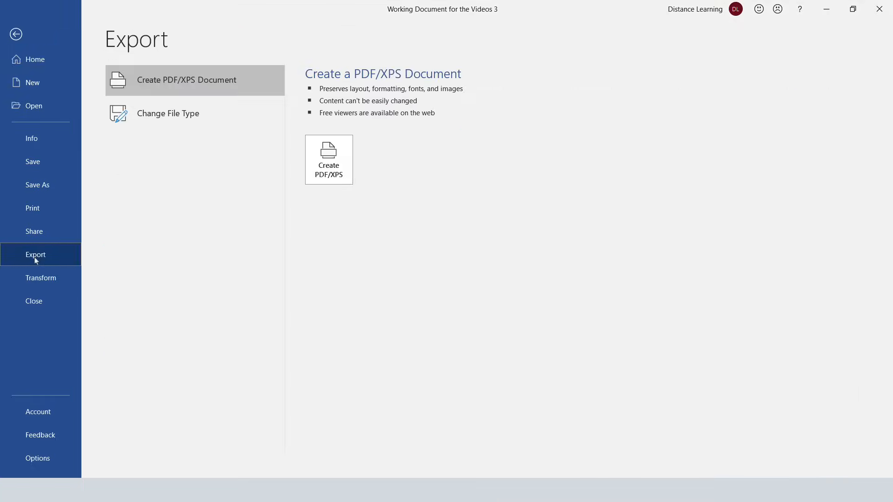
{"action": "left_click", "coordinate": [335, 158]}
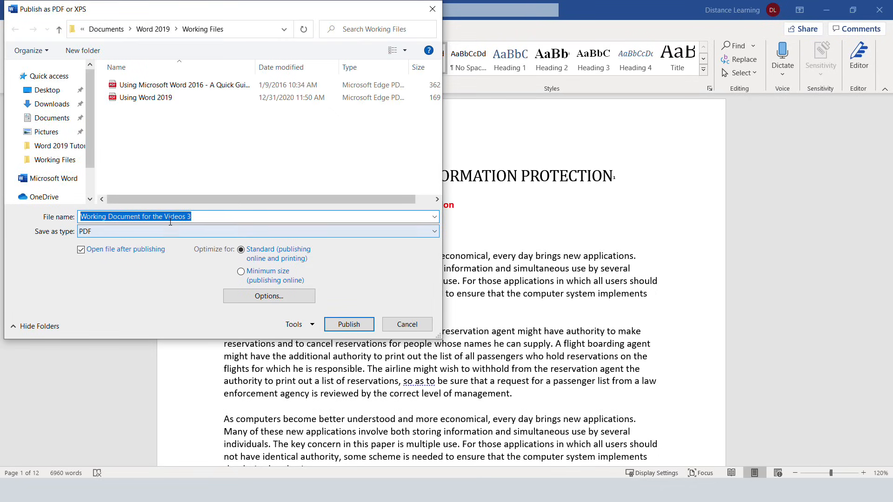
{"action": "left_click", "coordinate": [206, 215]}
{"action": "key", "text": "BackSpace"}
{"action": "type", "text": "PDF"}
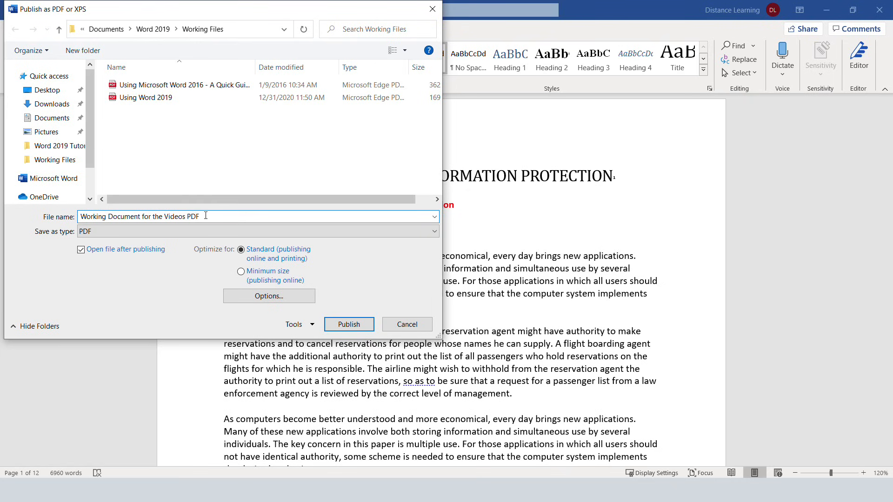
{"action": "left_click", "coordinate": [347, 324]}
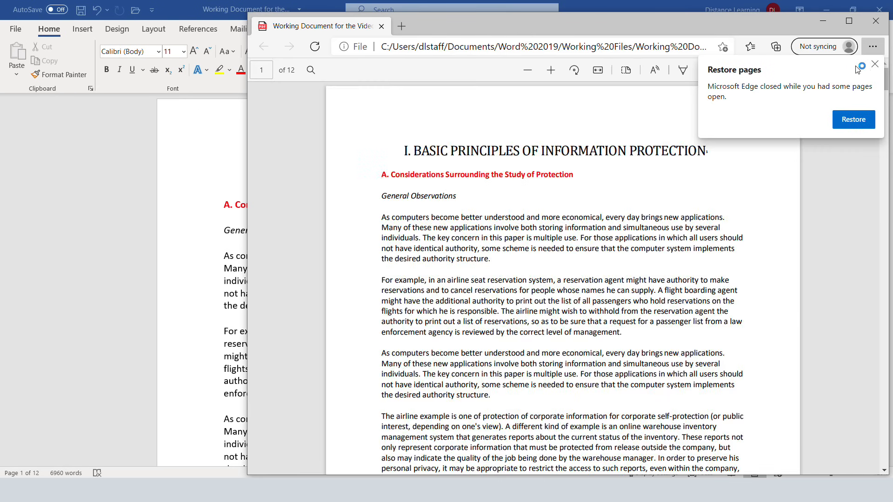
Dismiss the browser's page-restore offer, look through the published PDF, and close it
{"action": "left_click", "coordinate": [875, 65]}
{"action": "scroll", "coordinate": [476, 374], "scroll_direction": "down", "scroll_amount": 20}
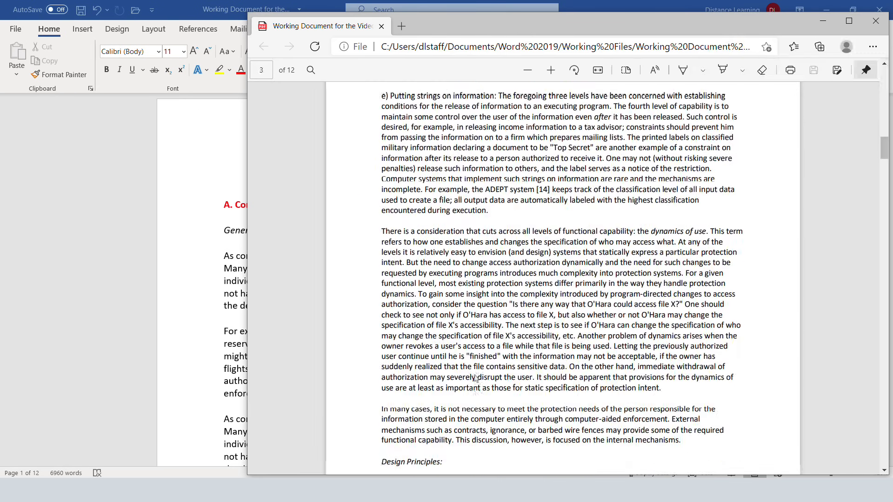
{"action": "scroll", "coordinate": [476, 373], "scroll_direction": "down", "scroll_amount": 15}
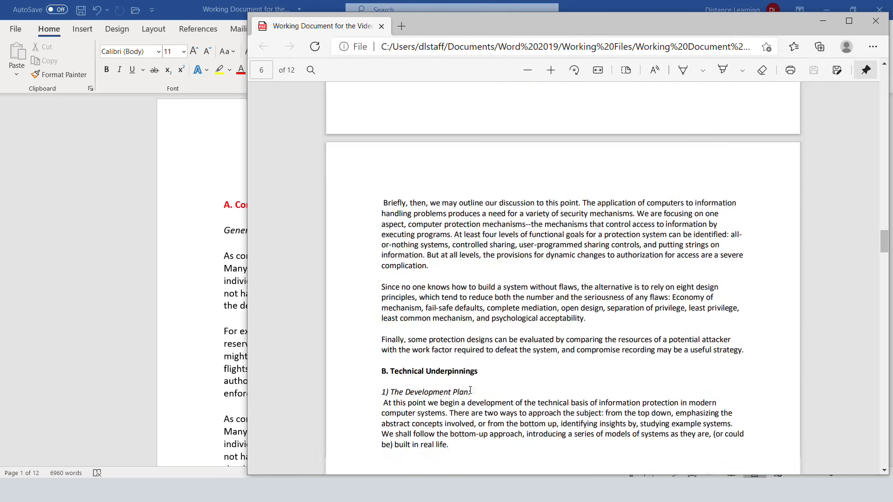
{"action": "left_click", "coordinate": [876, 21]}
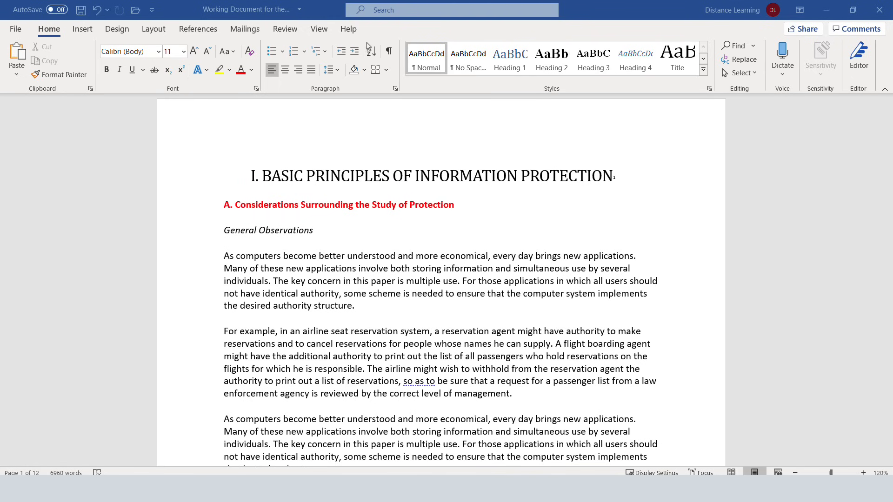
{"action": "scroll", "coordinate": [359, 260], "scroll_direction": "down", "scroll_amount": 3}
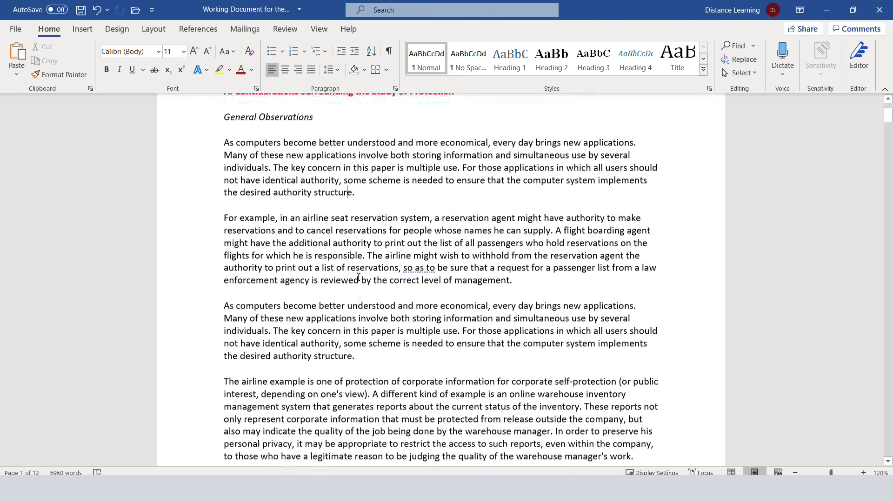
{"action": "scroll", "coordinate": [359, 278], "scroll_direction": "down", "scroll_amount": 5}
{"action": "scroll", "coordinate": [359, 278], "scroll_direction": "up", "scroll_amount": 4}
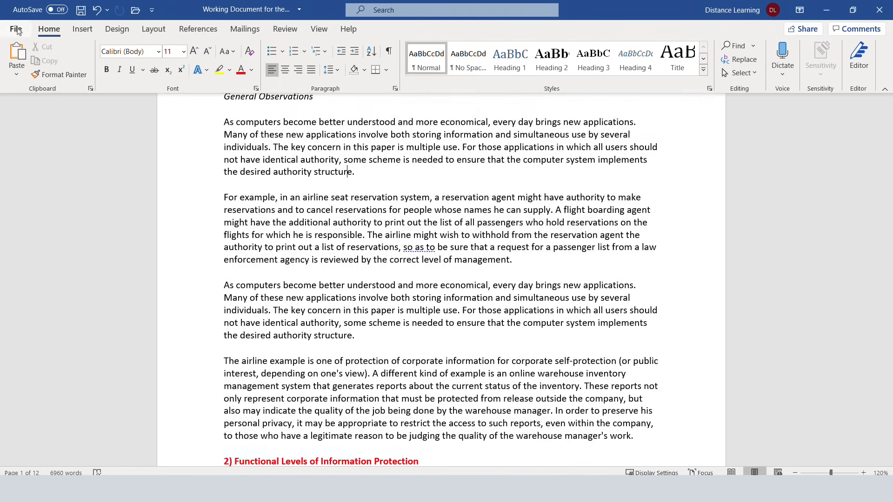
Encrypt the document with a password, entering the password and confirming it
{"action": "left_click", "coordinate": [16, 29]}
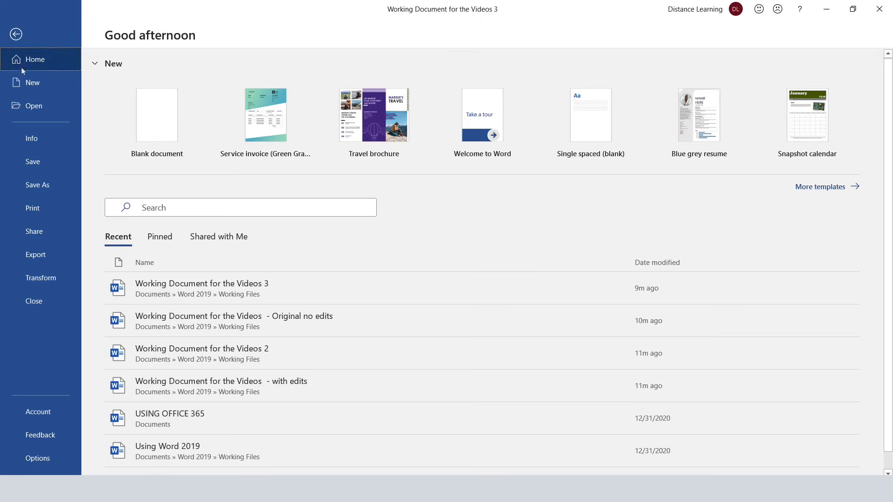
{"action": "left_click", "coordinate": [41, 144]}
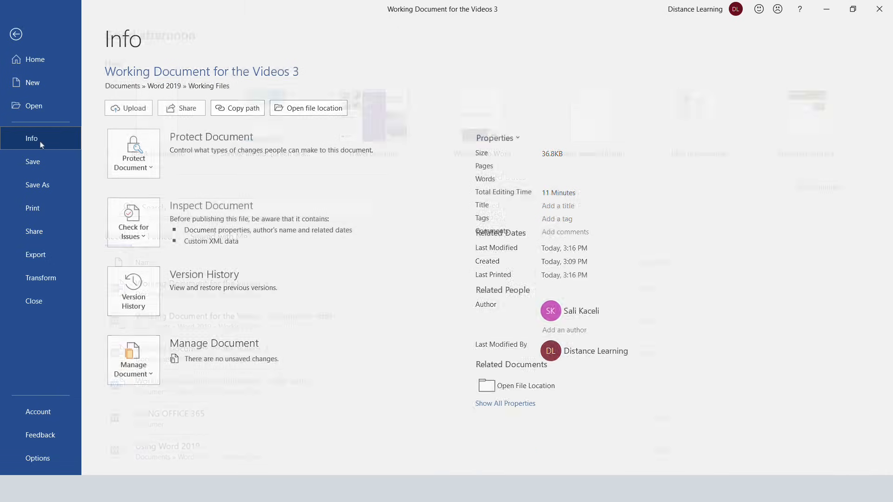
{"action": "left_click", "coordinate": [153, 172]}
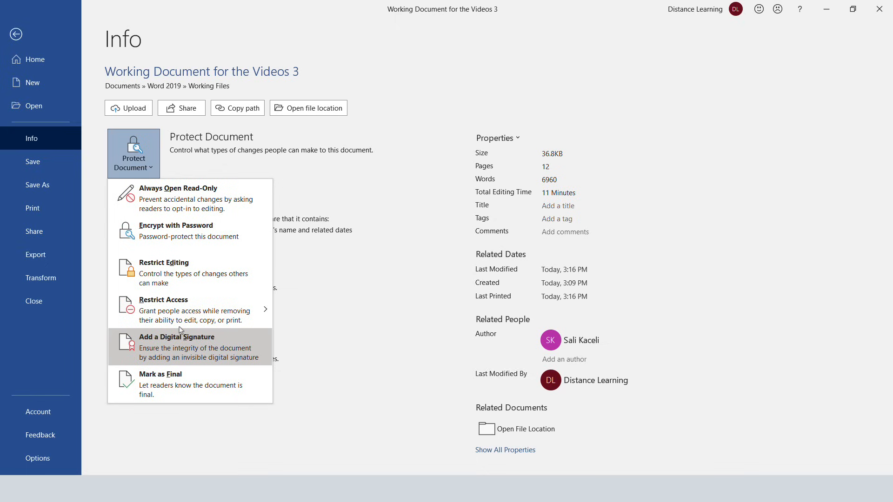
{"action": "left_click", "coordinate": [190, 239]}
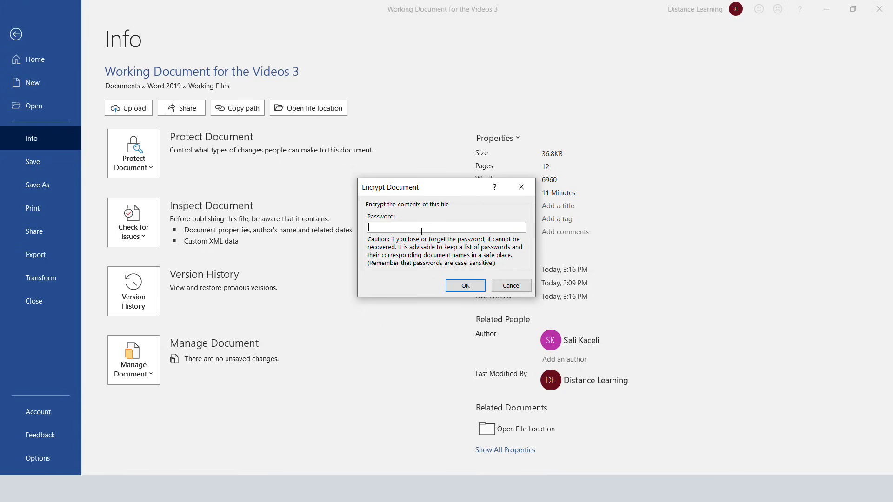
{"action": "left_click", "coordinate": [452, 291]}
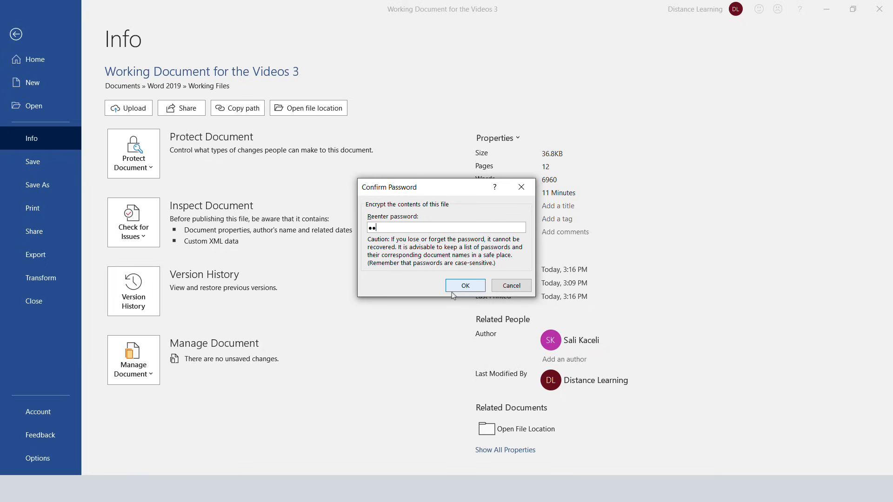
{"action": "left_click", "coordinate": [452, 290]}
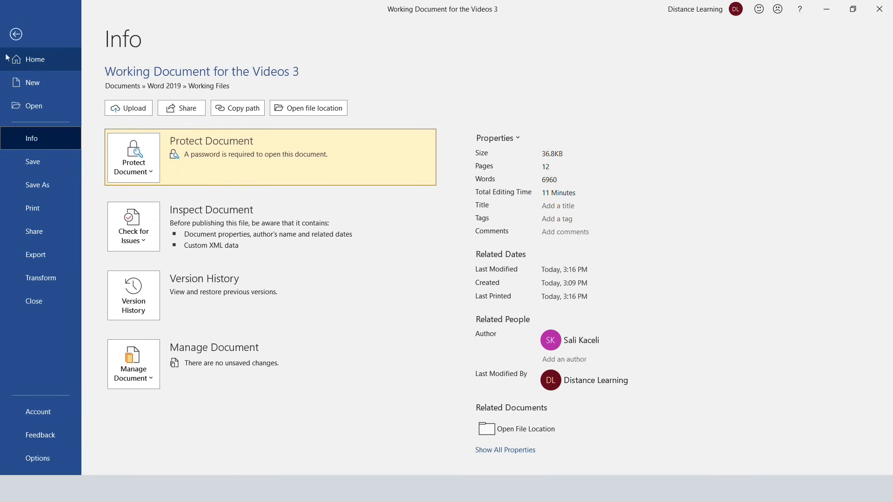
Save and close the encrypted document, and reopen Working Document for the Videos 3 by entering its password
{"action": "left_click", "coordinate": [16, 34]}
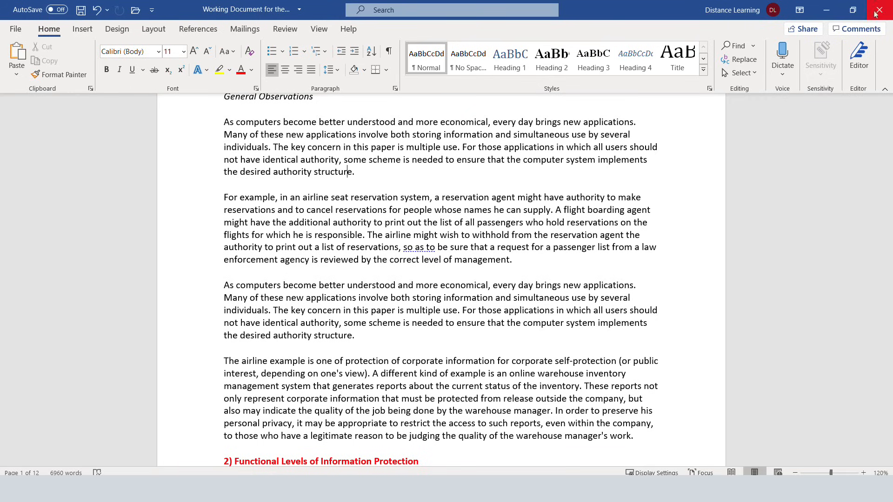
{"action": "left_click", "coordinate": [879, 10]}
{"action": "left_click", "coordinate": [403, 267]}
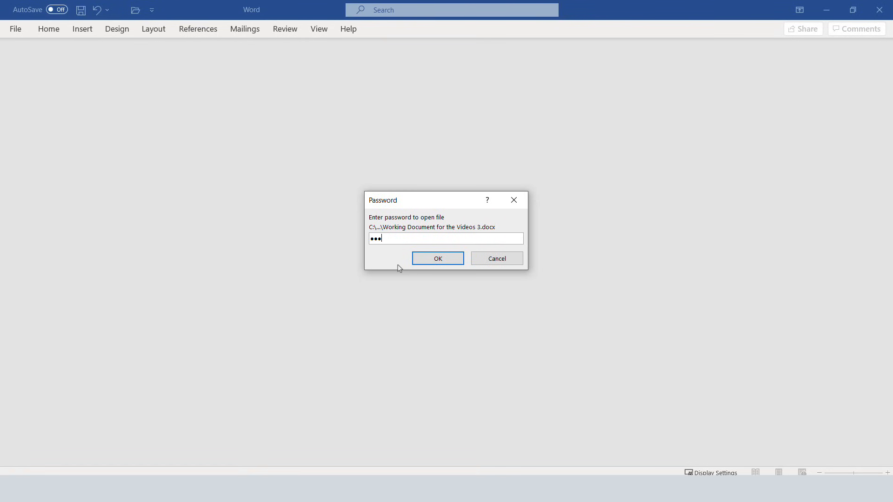
{"action": "key", "text": "Return"}
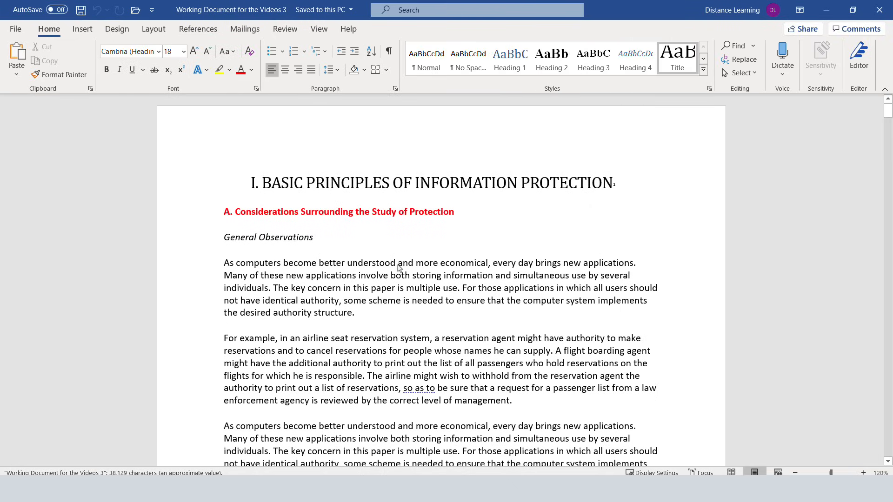
{"action": "left_click", "coordinate": [352, 275]}
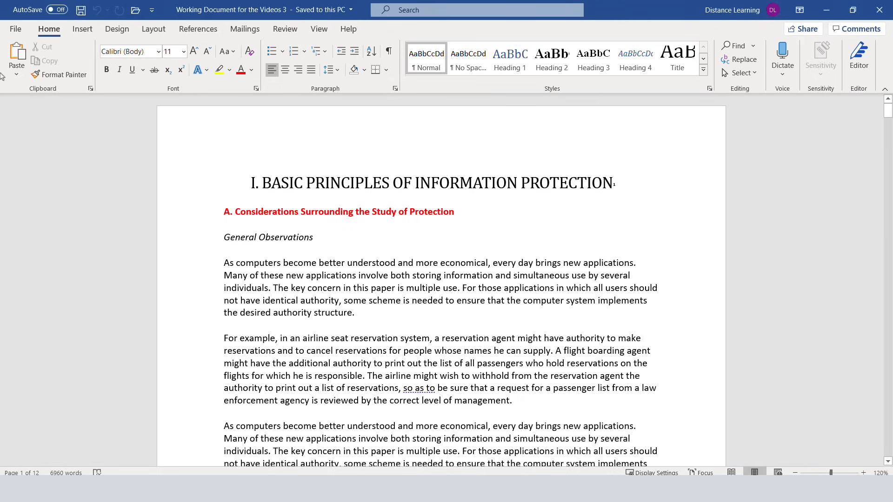
Remove the document's password encryption by clearing the stored password
{"action": "left_click", "coordinate": [15, 29]}
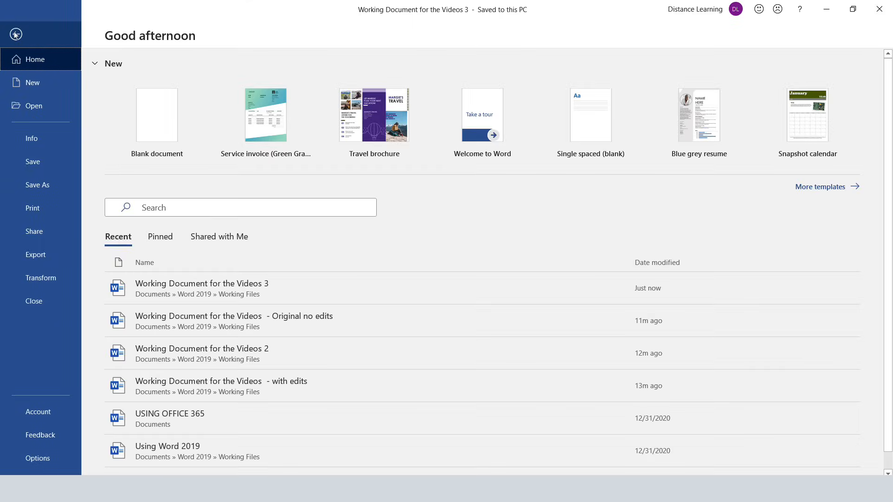
{"action": "left_click", "coordinate": [37, 147]}
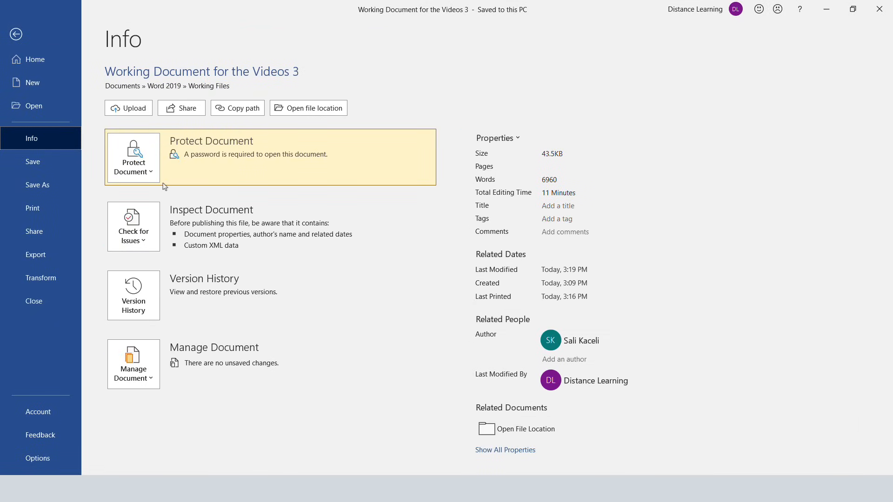
{"action": "left_click", "coordinate": [150, 173]}
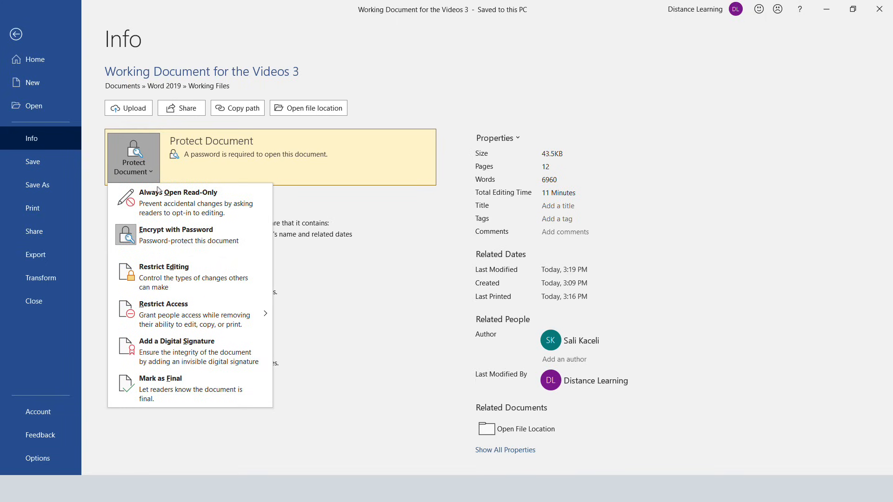
{"action": "left_click", "coordinate": [137, 239]}
{"action": "key", "text": "ctrl+a"}
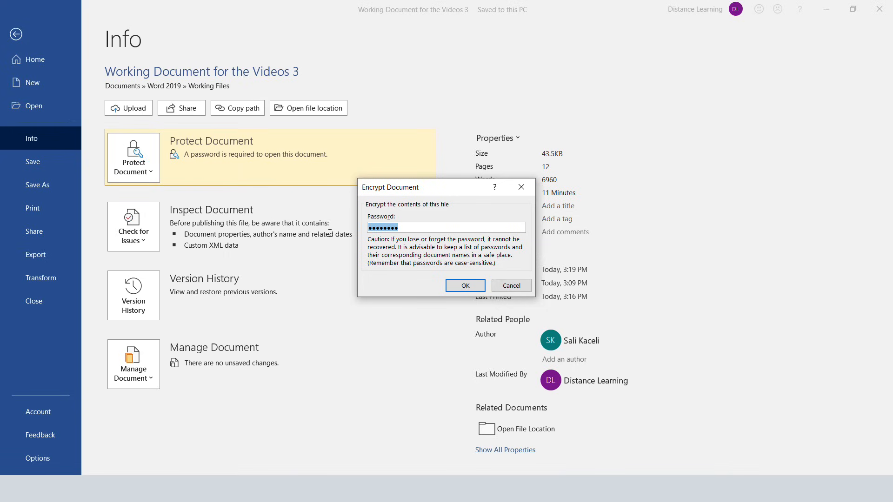
{"action": "key", "text": "BackSpace"}
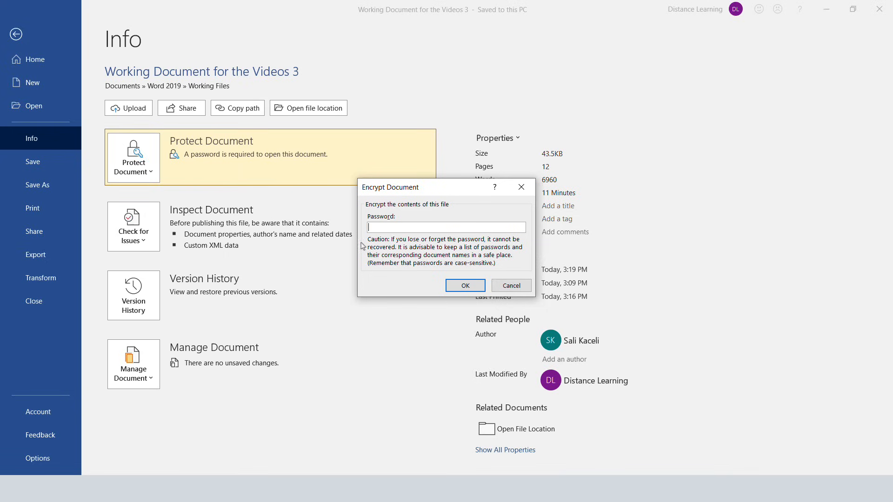
{"action": "left_click", "coordinate": [465, 286]}
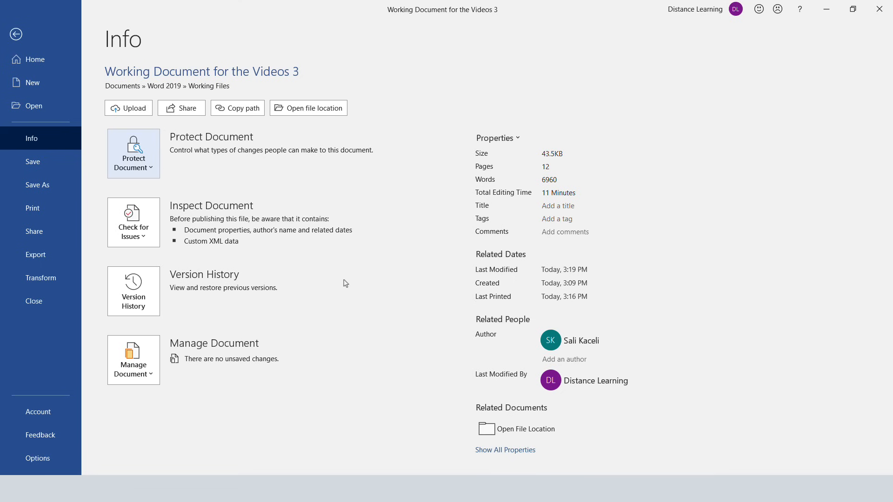
Save the unprotected document and reopen Working Document for the Videos 3 from the Working Files folder
{"action": "left_click", "coordinate": [16, 34]}
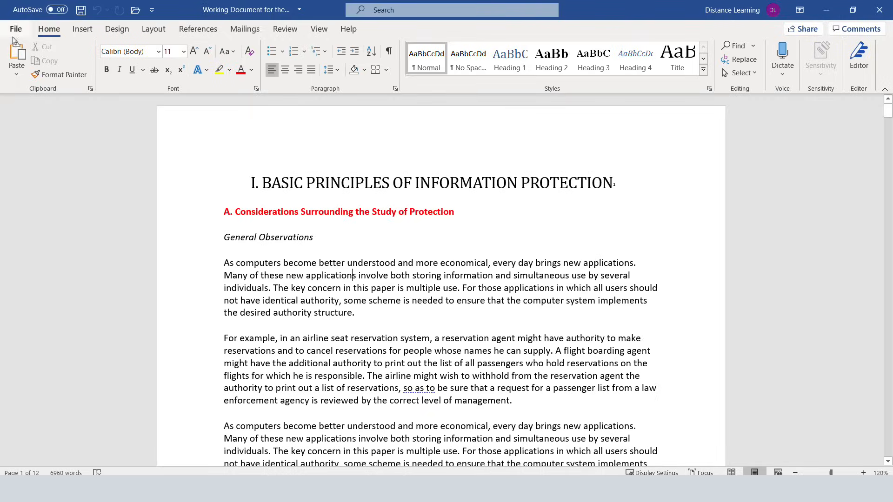
{"action": "left_click", "coordinate": [81, 10]}
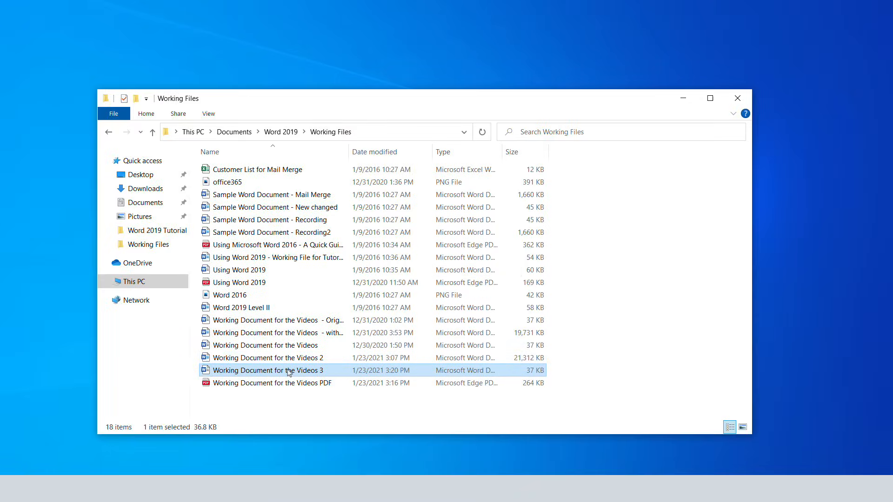
{"action": "double_click", "coordinate": [289, 371]}
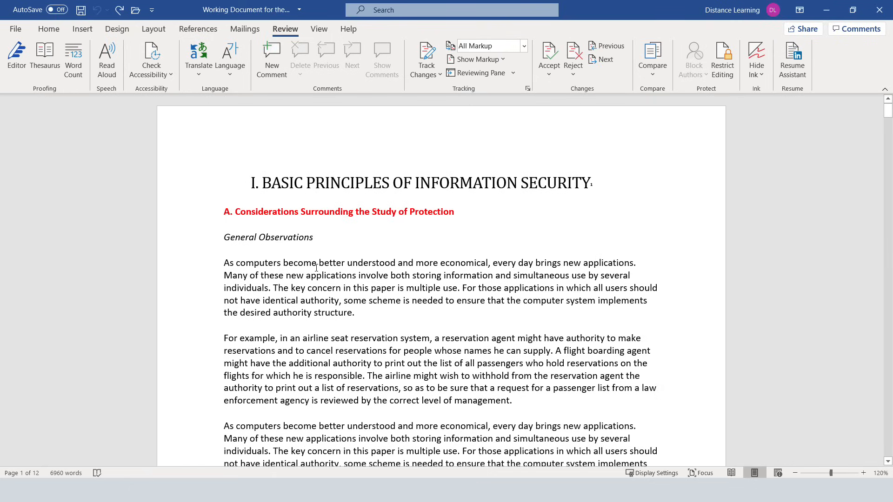
Share the document by uploading a copy to the organization's OneDrive
{"action": "left_click", "coordinate": [12, 31]}
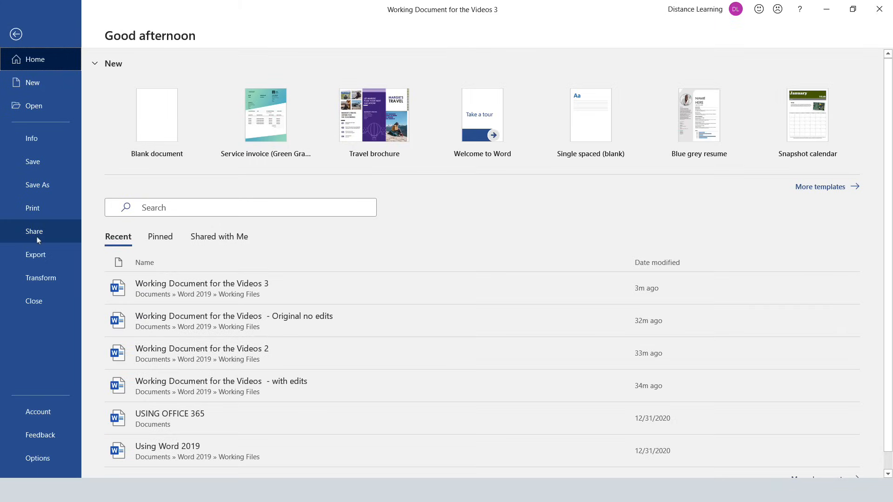
{"action": "left_click", "coordinate": [37, 236]}
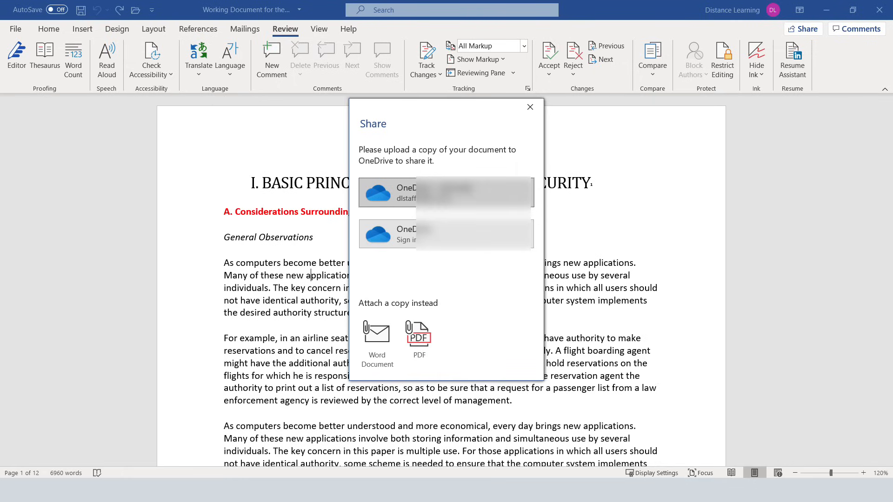
{"action": "left_click", "coordinate": [399, 193]}
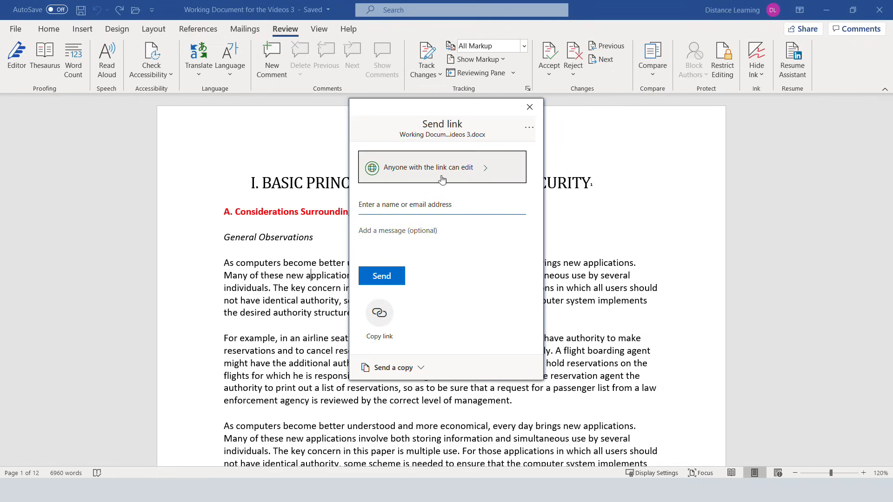
Add the recipient and the message "Here is the document you can edit." to the sharing invitation, and copy the sharing link
{"action": "left_click", "coordinate": [390, 203]}
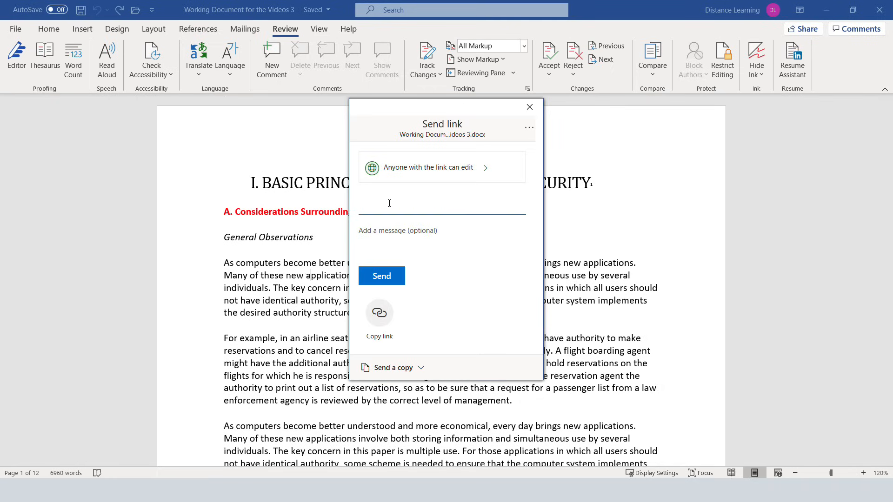
{"action": "type", "text": "distaff"}
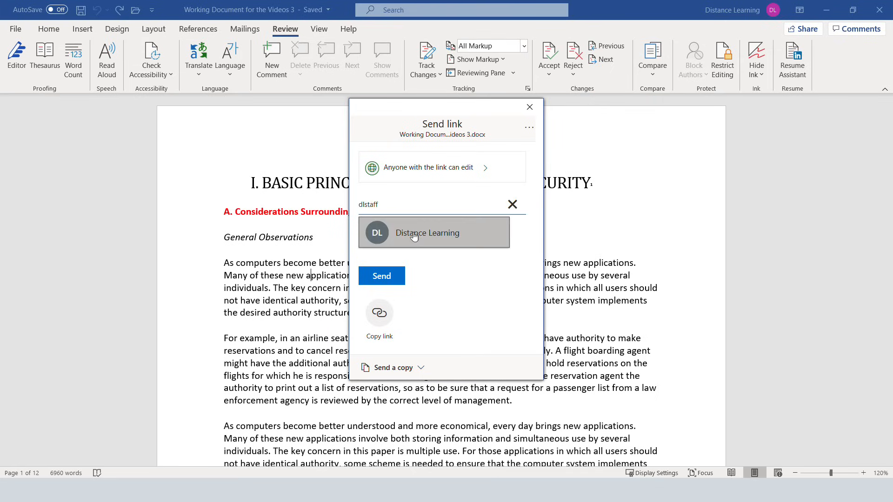
{"action": "left_click", "coordinate": [413, 232]}
{"action": "left_click", "coordinate": [374, 255]}
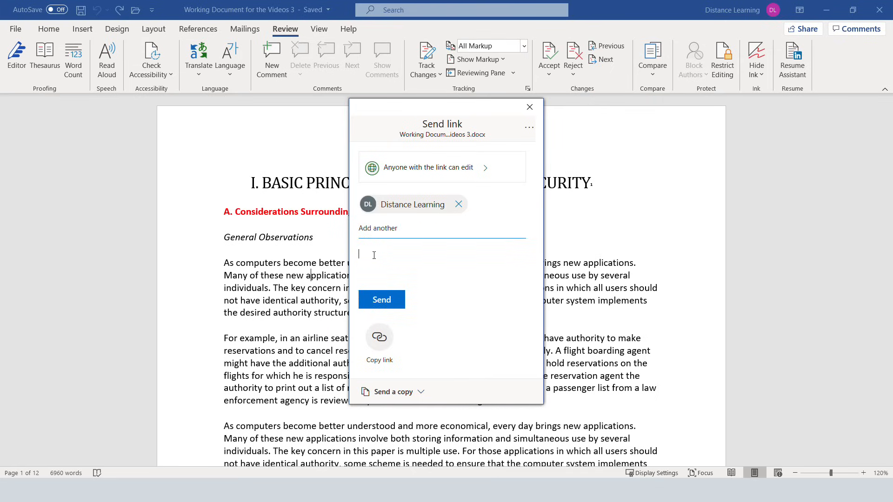
{"action": "type", "text": "Here is the document you can edit"}
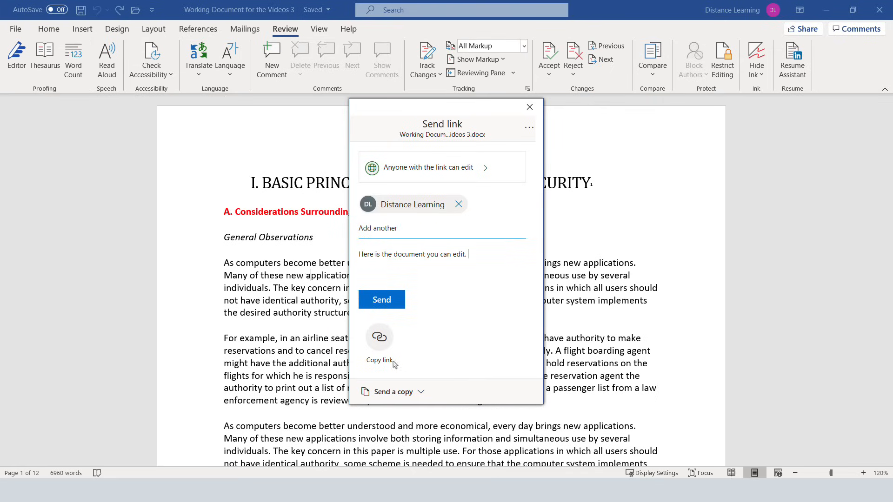
{"action": "left_click", "coordinate": [380, 342]}
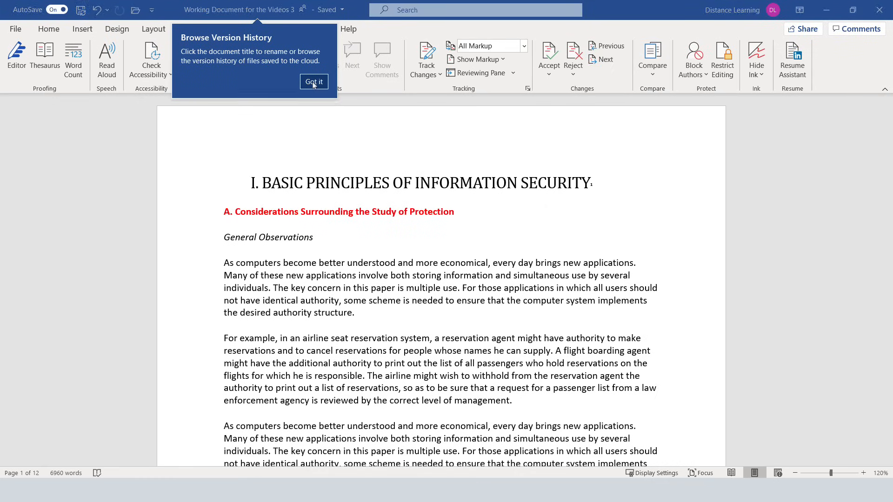
Dismiss the version history tip, and check the document's sharing options, including the formats for sending a copy
{"action": "left_click", "coordinate": [314, 82]}
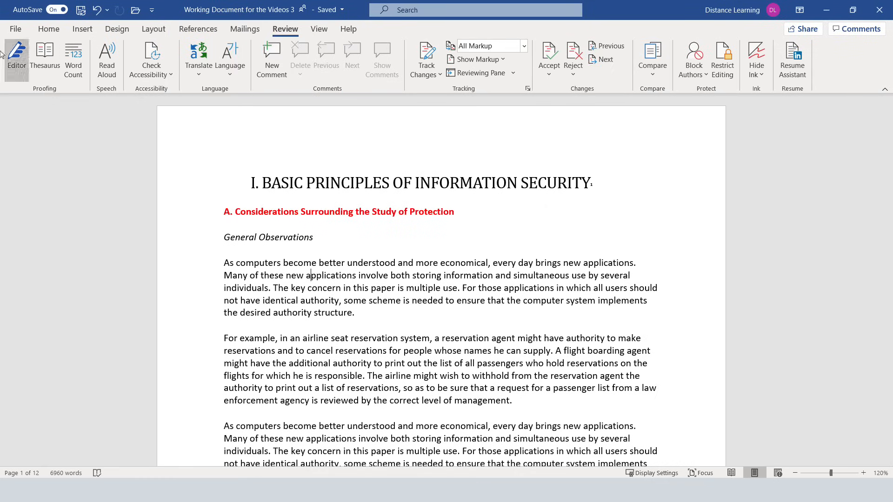
{"action": "left_click", "coordinate": [16, 29]}
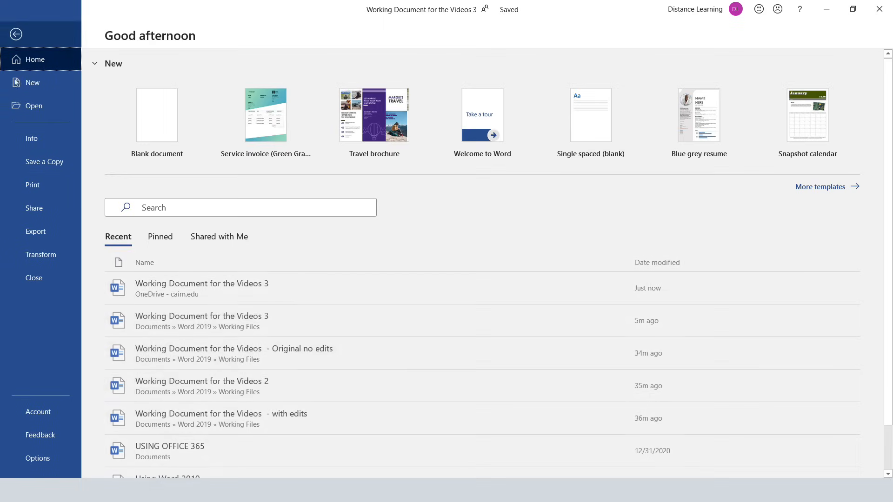
{"action": "left_click", "coordinate": [41, 214]}
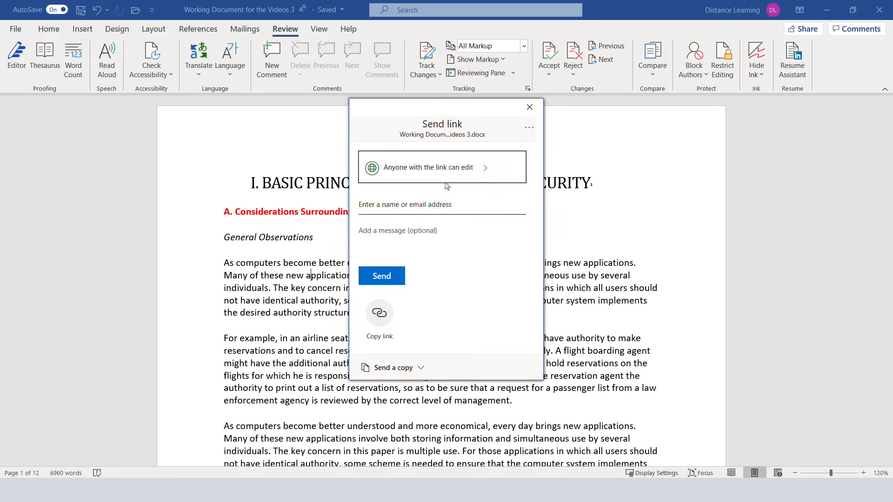
{"action": "left_click", "coordinate": [390, 367]}
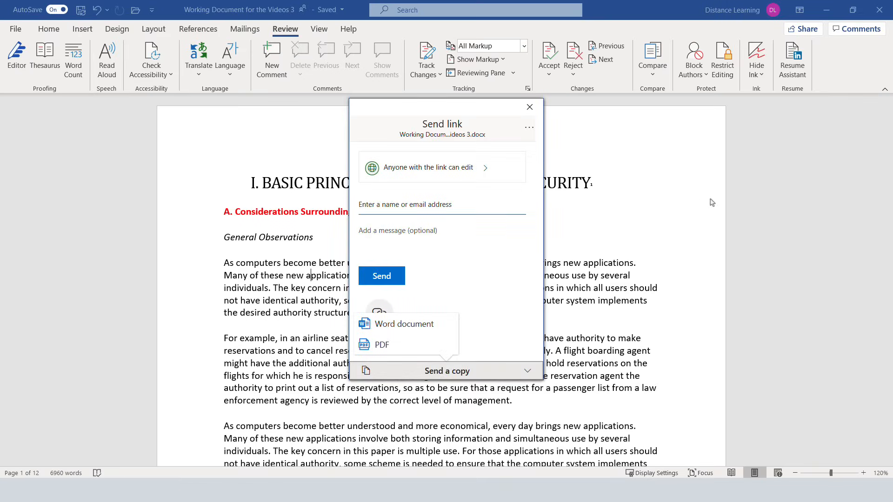
{"action": "left_click", "coordinate": [529, 107]}
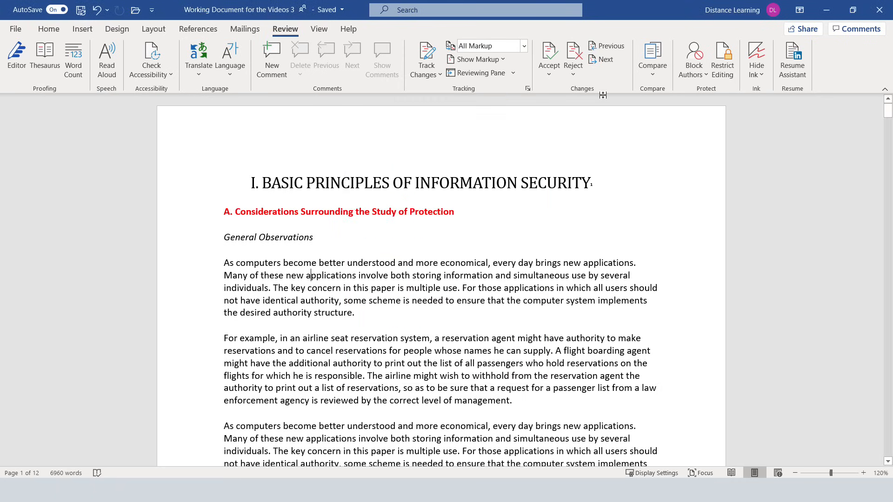
{"action": "left_click", "coordinate": [807, 29]}
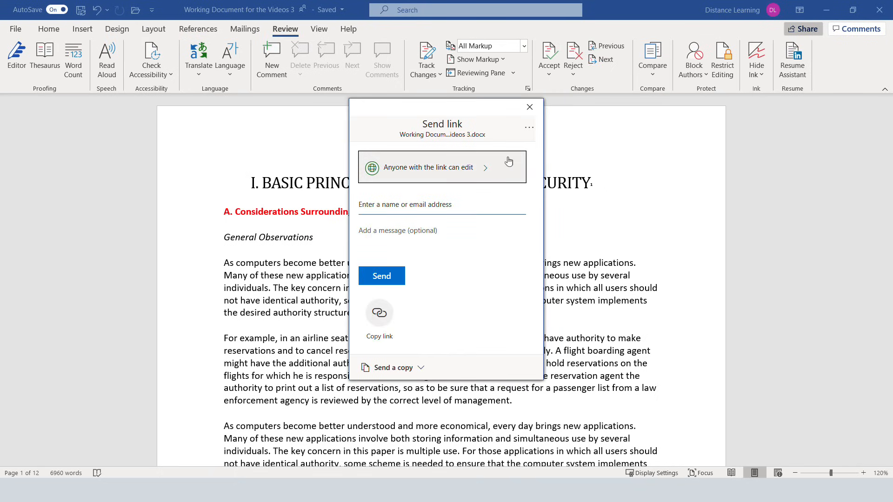
{"action": "key", "text": "Escape"}
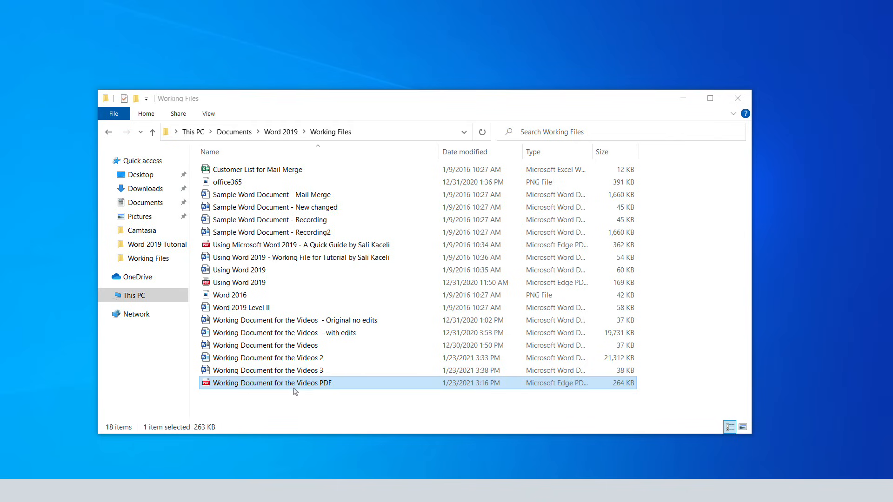
Open Working Document for the Videos PDF from the Working Files folder, look through its pages, and close it
{"action": "left_click", "coordinate": [249, 384]}
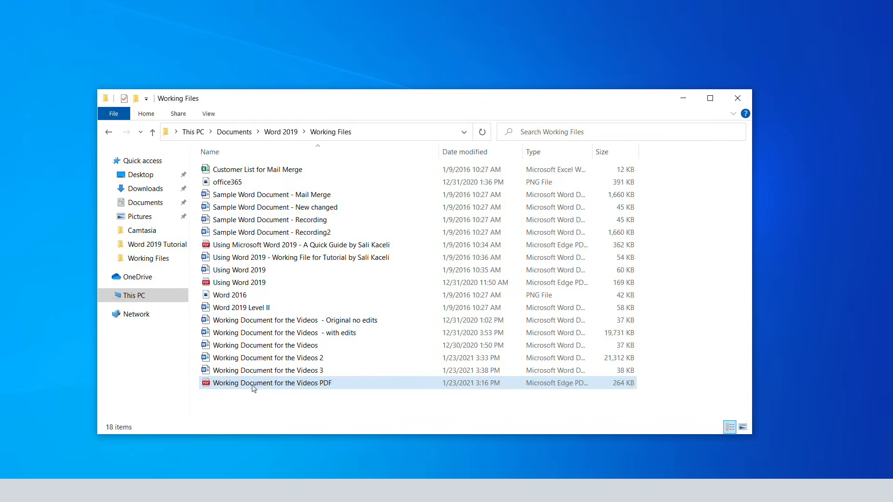
{"action": "double_click", "coordinate": [289, 388]}
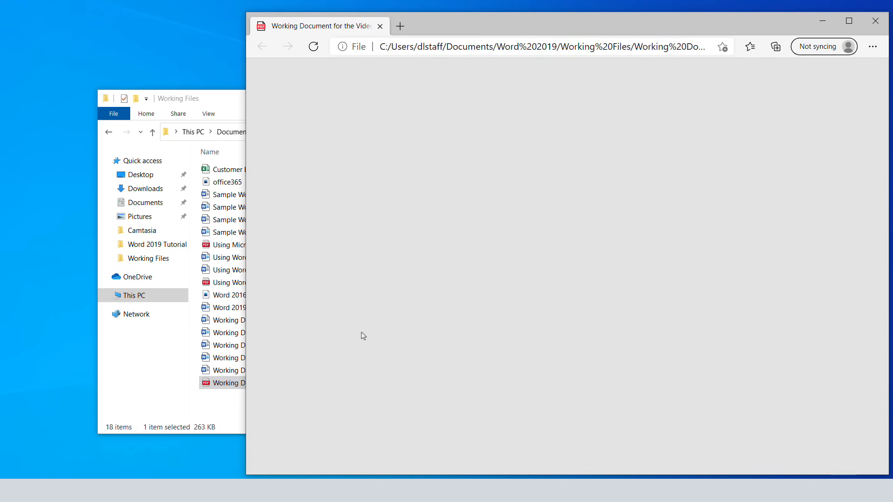
{"action": "scroll", "coordinate": [503, 348], "scroll_direction": "down", "scroll_amount": 12}
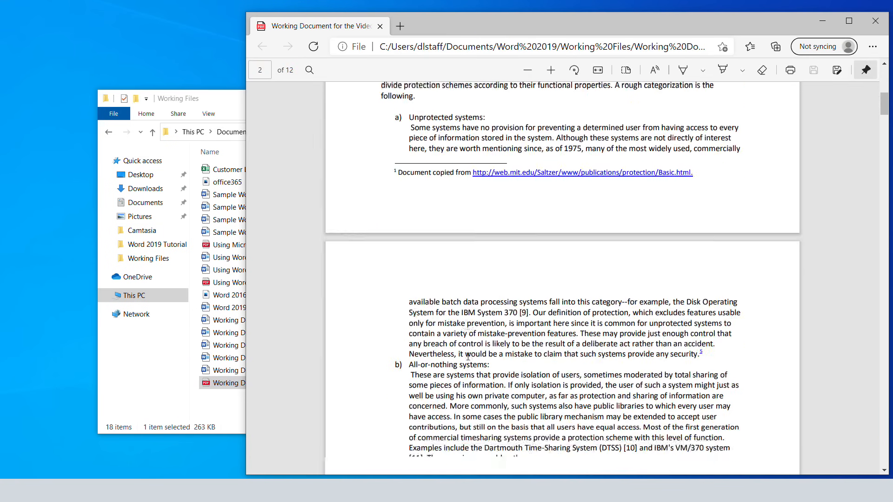
{"action": "scroll", "coordinate": [467, 356], "scroll_direction": "down", "scroll_amount": 8}
{"action": "scroll", "coordinate": [467, 356], "scroll_direction": "up", "scroll_amount": 7}
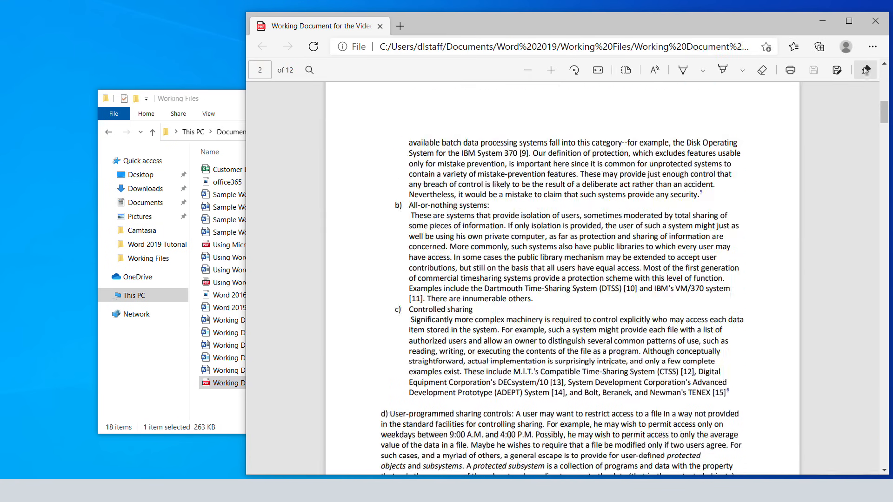
{"action": "left_click", "coordinate": [876, 21]}
Switch to Word and browse for an existing file to open from the Working Files folder
{"action": "key", "text": "super+s"}
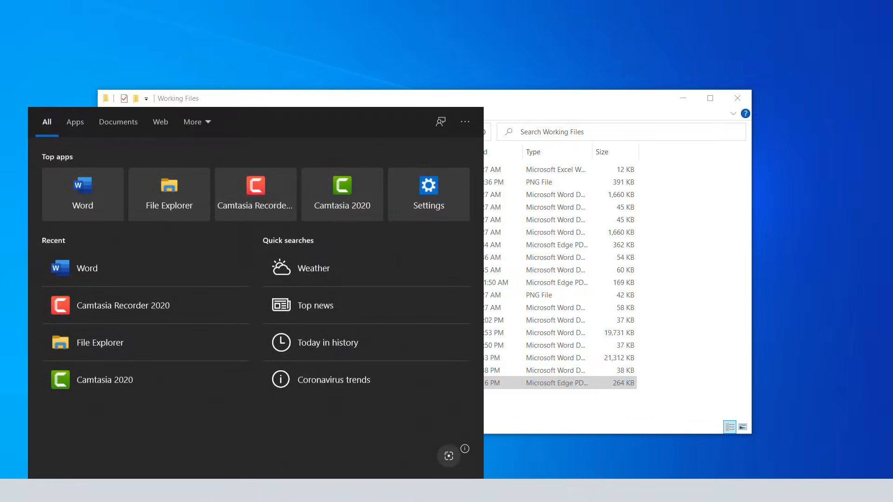
{"action": "type", "text": "word"}
{"action": "key", "text": "Return"}
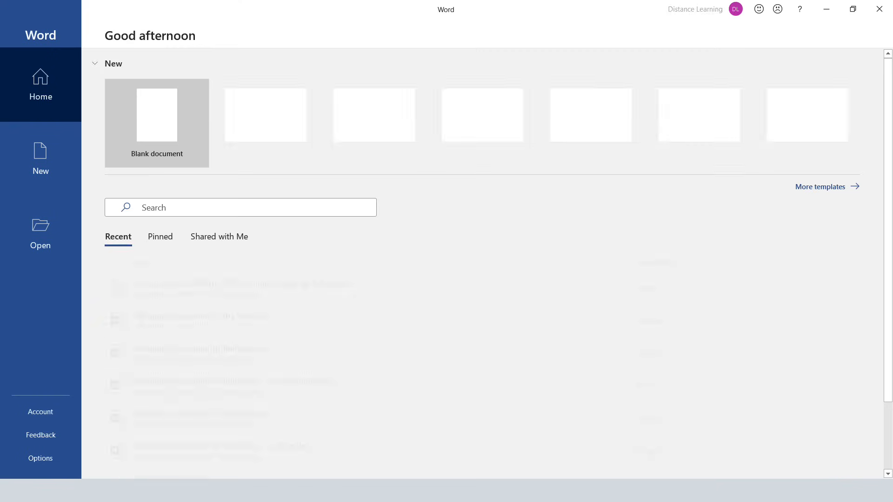
{"action": "left_click", "coordinate": [41, 245]}
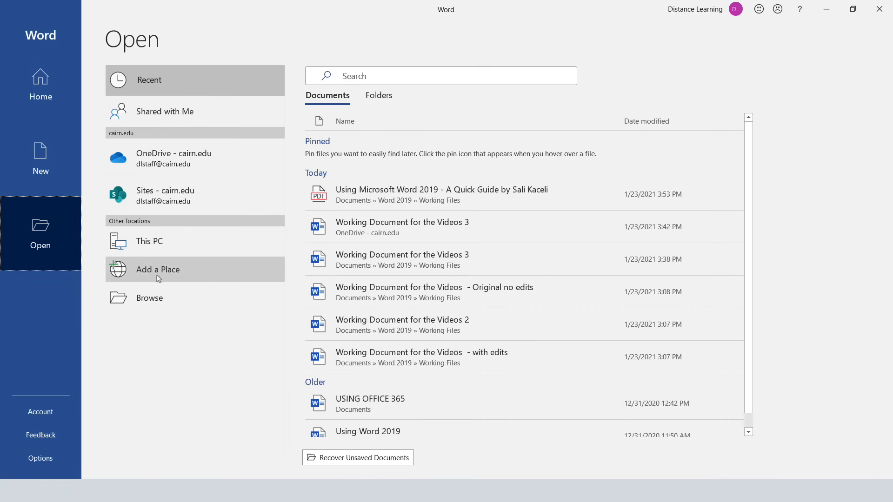
{"action": "left_click", "coordinate": [186, 300]}
List all file types, open Working Document for the Videos PDF, and accept its conversion to an editable Word document
{"action": "left_click", "coordinate": [361, 243]}
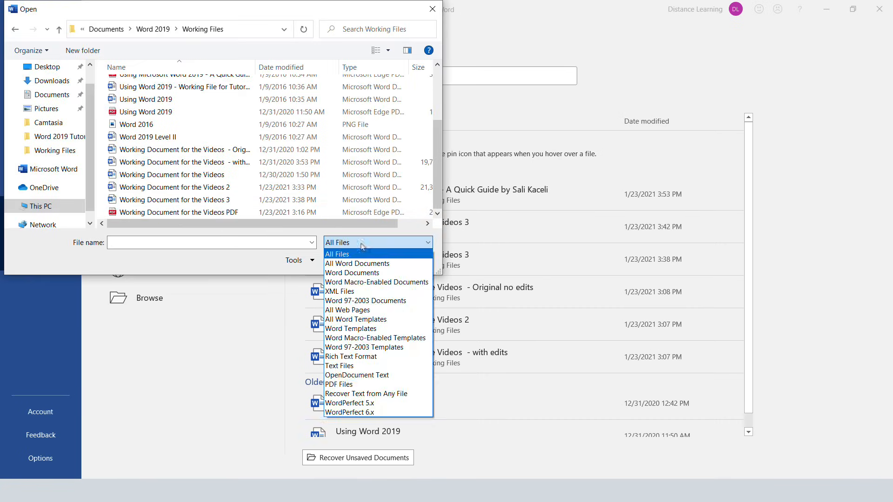
{"action": "left_click", "coordinate": [205, 213]}
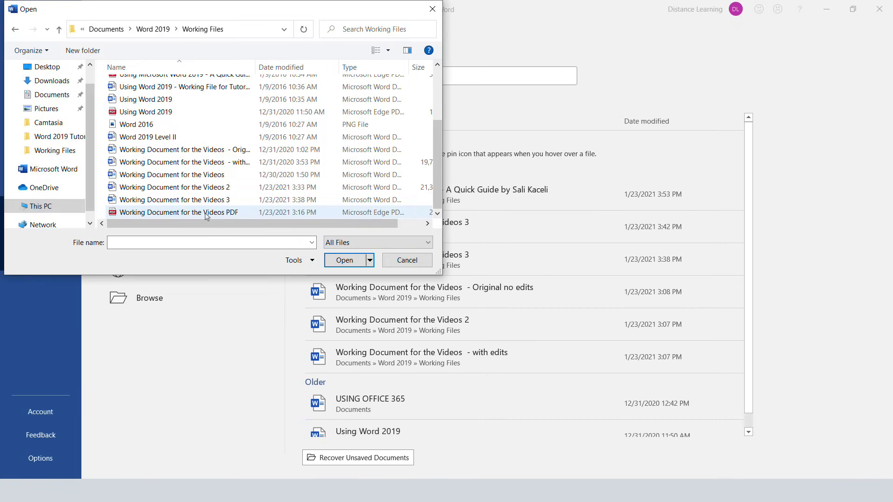
{"action": "left_click", "coordinate": [343, 242]}
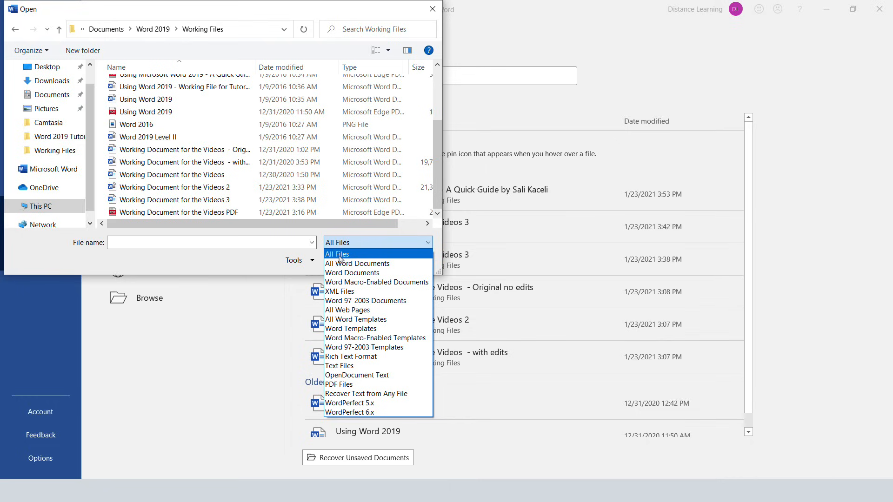
{"action": "left_click", "coordinate": [339, 255]}
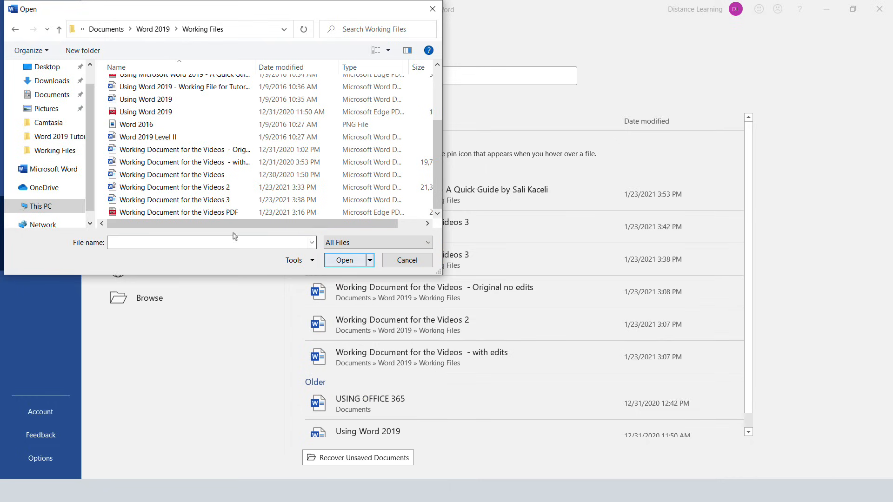
{"action": "left_click", "coordinate": [181, 214]}
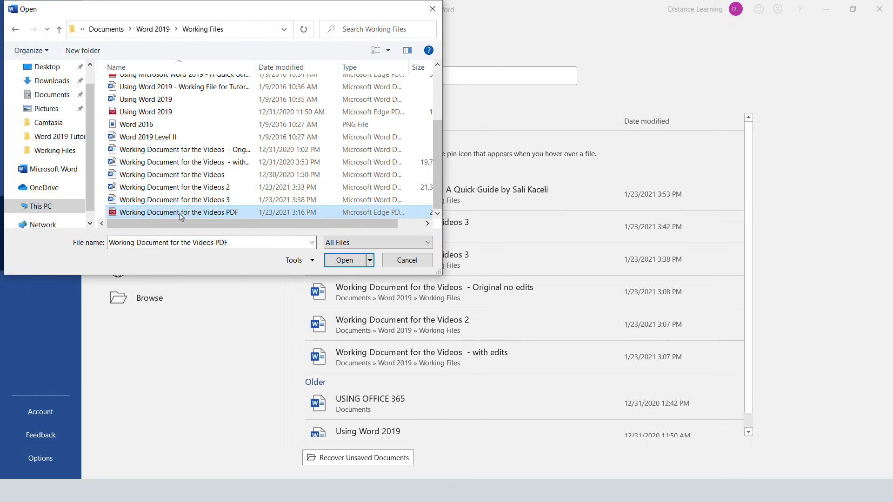
{"action": "left_click", "coordinate": [336, 262]}
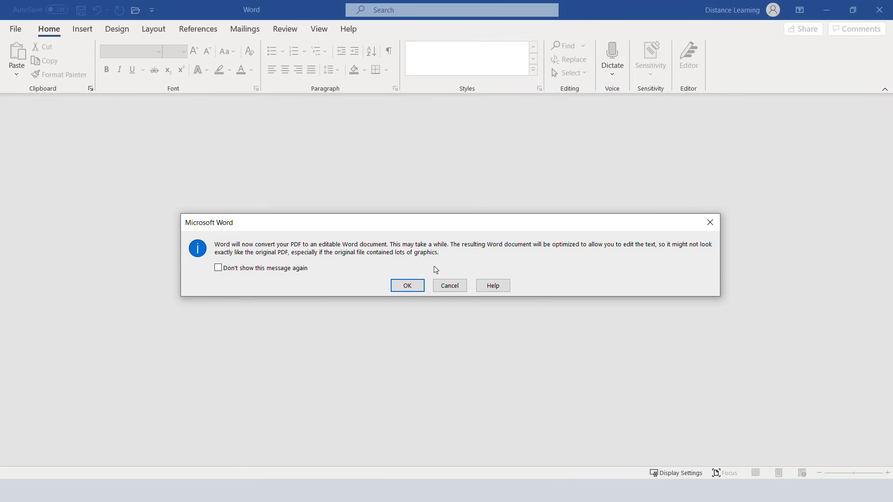
{"action": "left_click", "coordinate": [408, 286]}
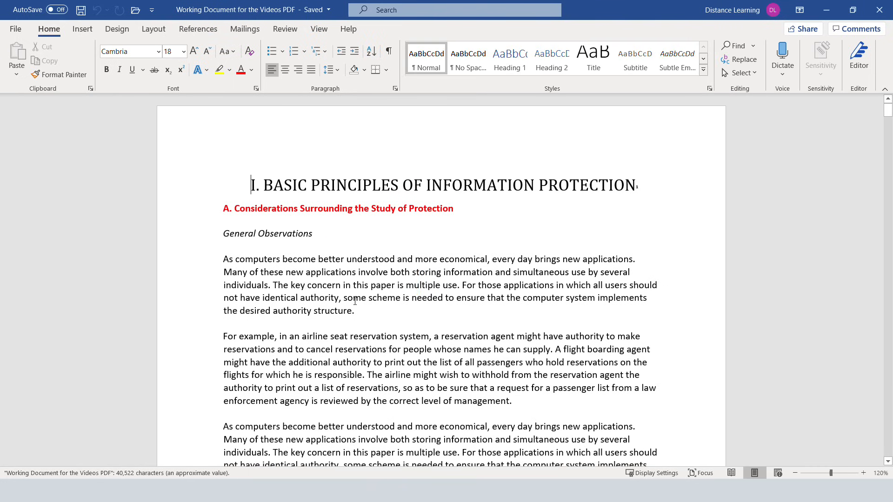
Add the sentence "Add more stuff here." at the end of the first paragraph under General Observations
{"action": "scroll", "coordinate": [374, 242], "scroll_direction": "down", "scroll_amount": 3}
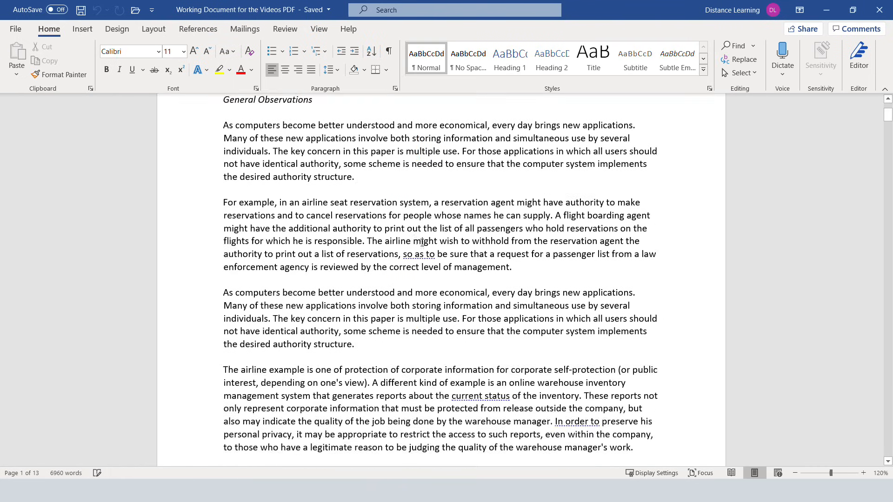
{"action": "scroll", "coordinate": [406, 247], "scroll_direction": "up", "scroll_amount": 2}
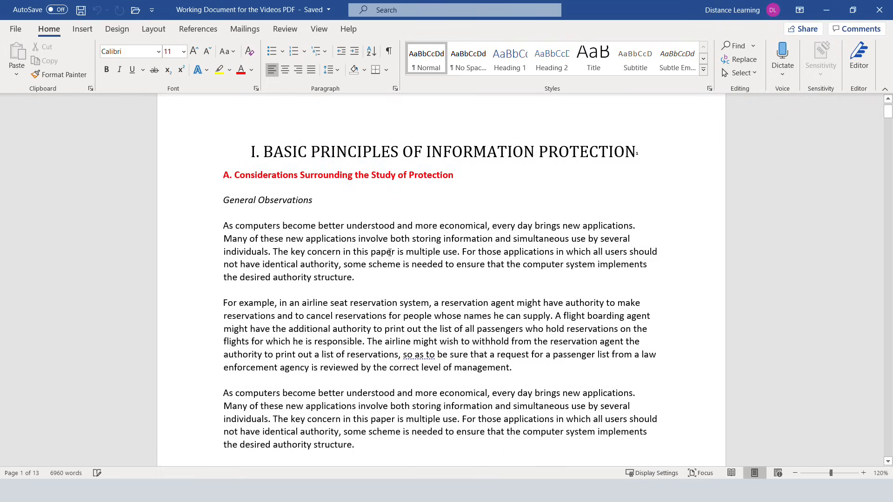
{"action": "type", "text": "Add more stuff here"}
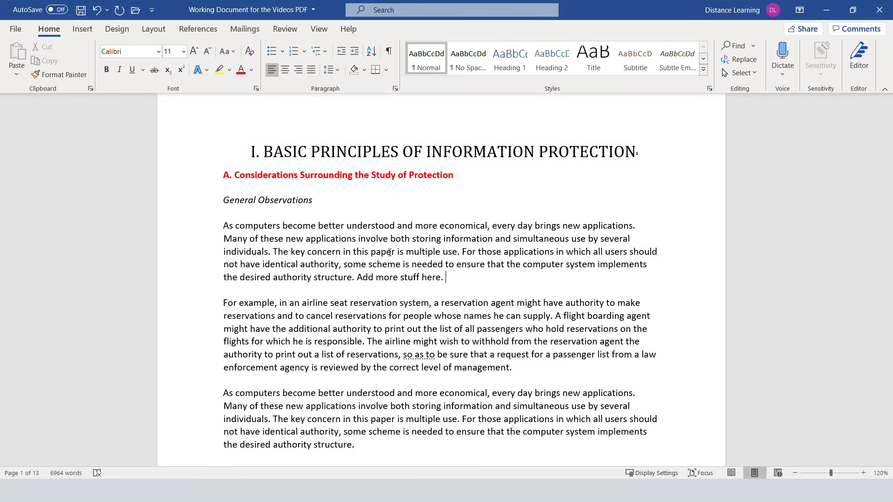
{"action": "type", "text": "."}
Save the converted document in the Working Files folder as a Word document named Working Document for the Videos Word
{"action": "scroll", "coordinate": [323, 258], "scroll_direction": "down", "scroll_amount": 14}
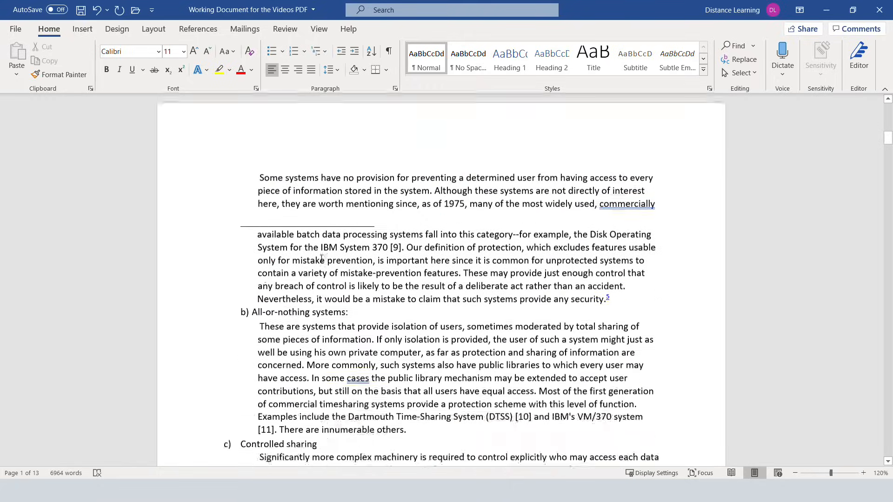
{"action": "scroll", "coordinate": [322, 258], "scroll_direction": "down", "scroll_amount": 5}
{"action": "scroll", "coordinate": [329, 259], "scroll_direction": "up", "scroll_amount": 16}
{"action": "left_click", "coordinate": [15, 29]}
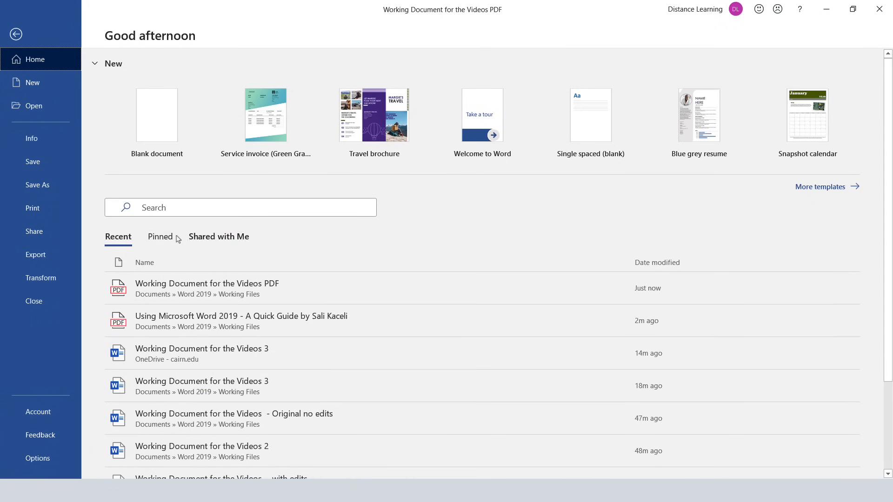
{"action": "left_click", "coordinate": [32, 161]}
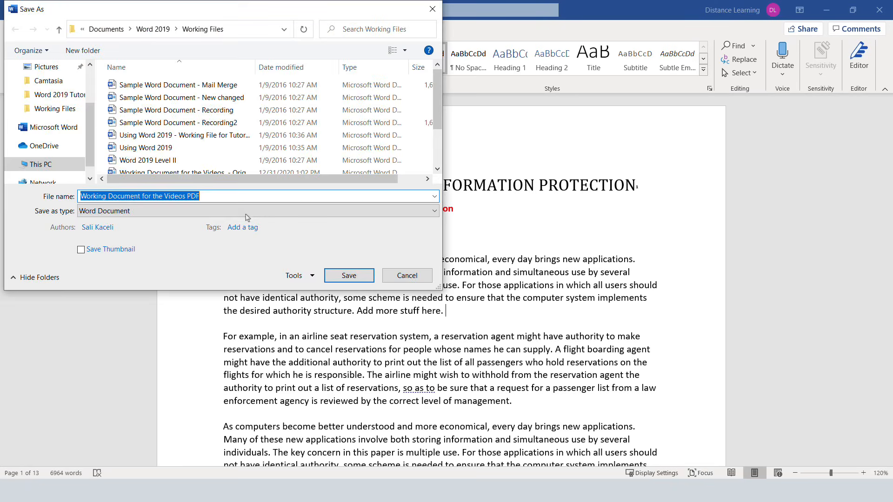
{"action": "left_click_drag", "start_coordinate": [226, 197], "coordinate": [187, 197]}
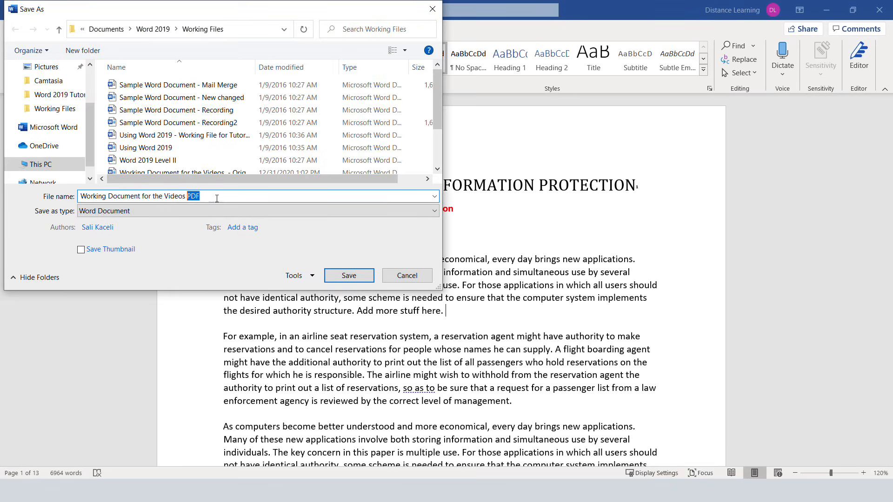
{"action": "type", "text": "Word"}
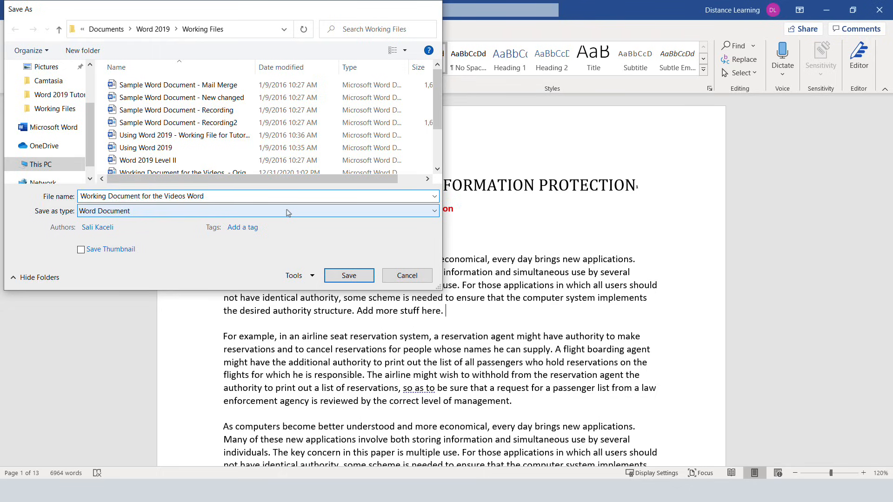
{"action": "key", "text": "Return"}
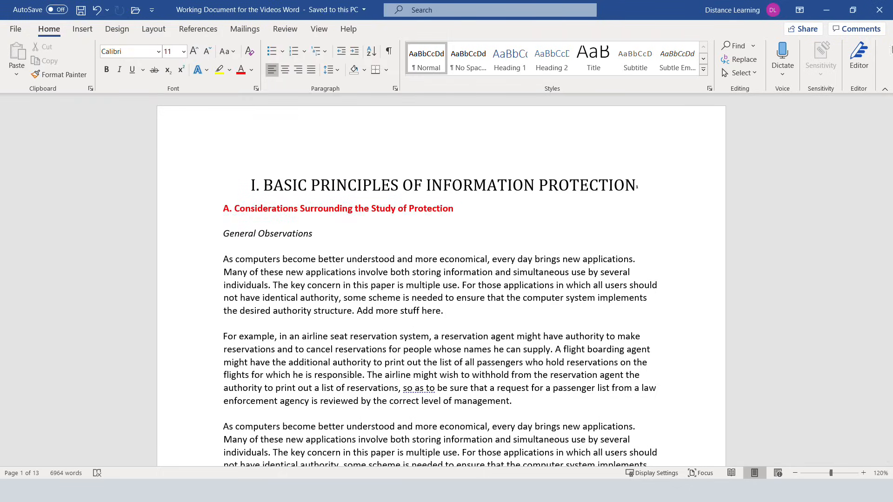
Close the converted document, reopen Working Document for the Videos Word from the Working Files folder, and look through its pages
{"action": "left_click", "coordinate": [879, 10]}
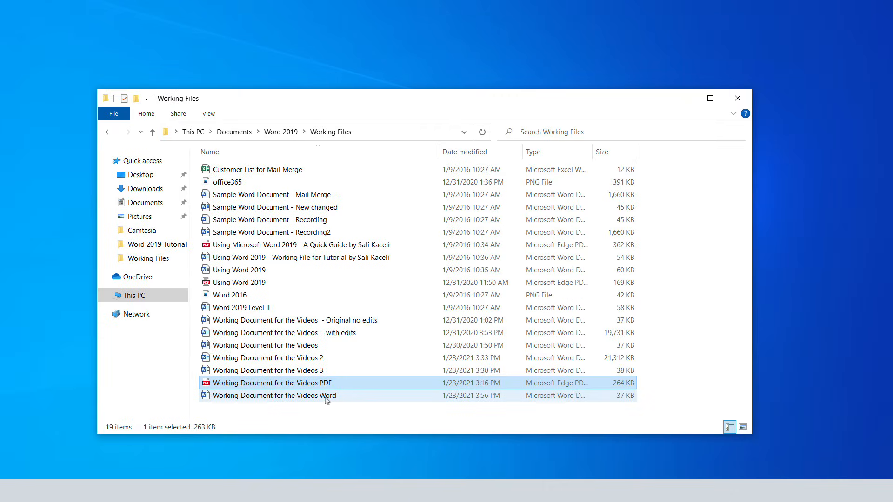
{"action": "left_click", "coordinate": [316, 397]}
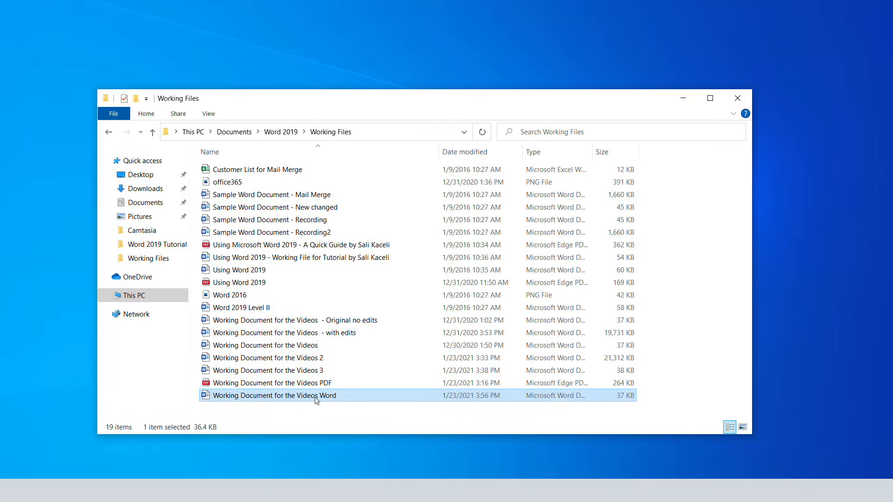
{"action": "double_click", "coordinate": [316, 396]}
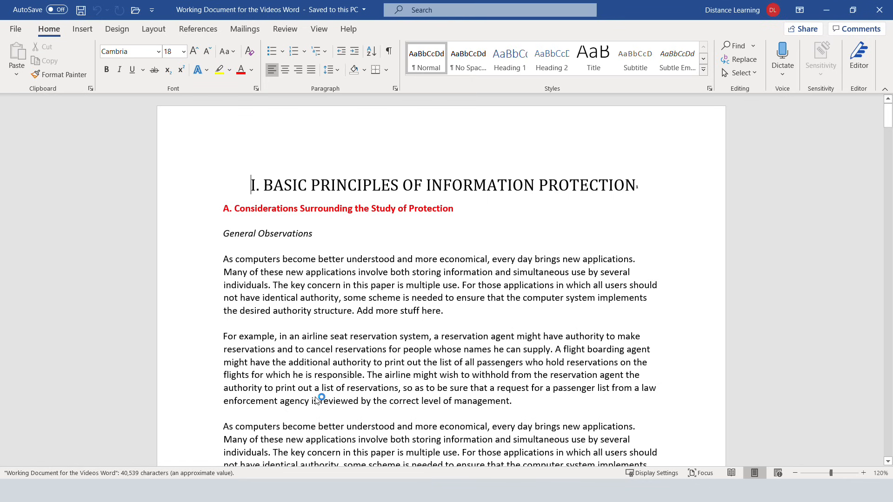
{"action": "scroll", "coordinate": [360, 355], "scroll_direction": "down", "scroll_amount": 15}
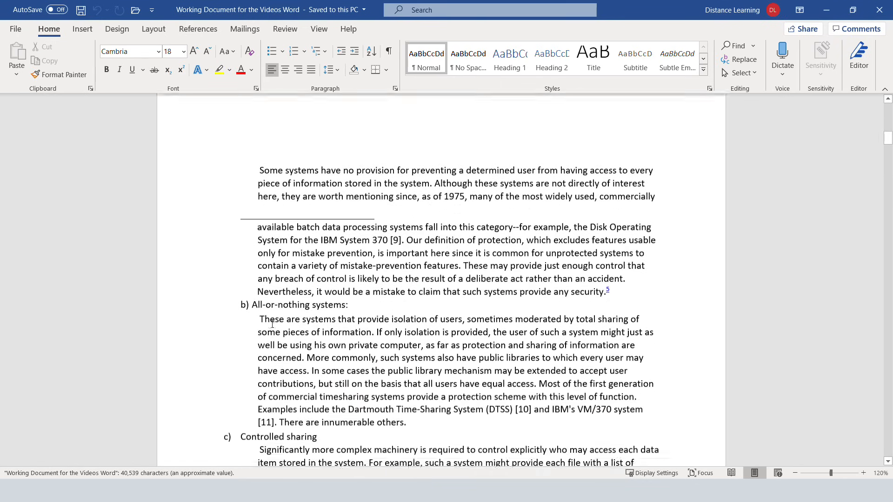
{"action": "scroll", "coordinate": [272, 324], "scroll_direction": "up", "scroll_amount": 15}
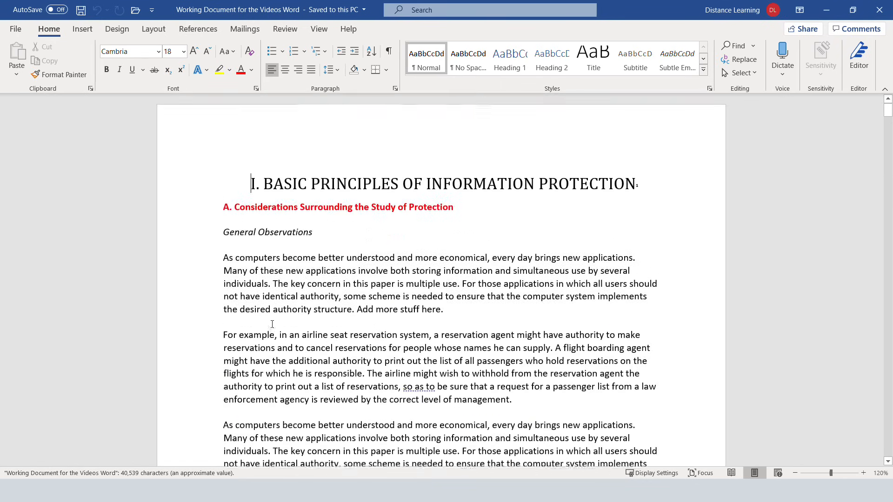
Open the PDF Using Microsoft Word 2019 - A Quick Guide from the Working Files folder, accepting its conversion to an editable document
{"action": "left_click", "coordinate": [16, 29]}
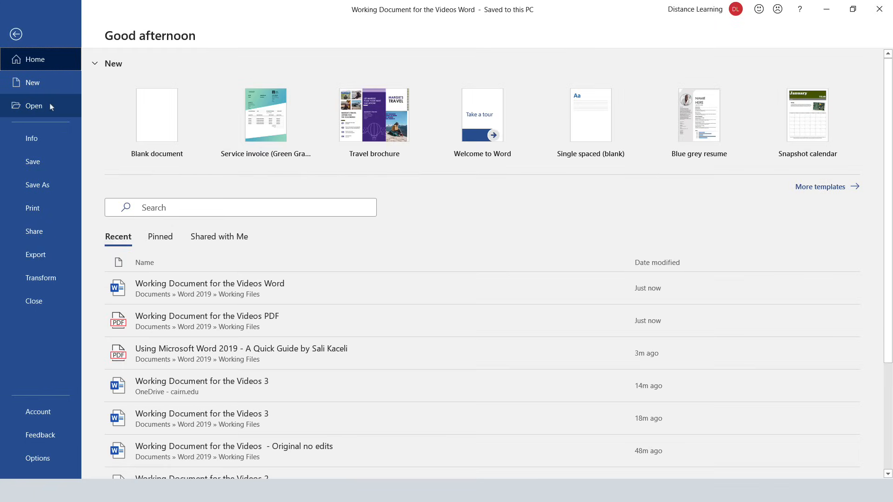
{"action": "left_click", "coordinate": [72, 111]}
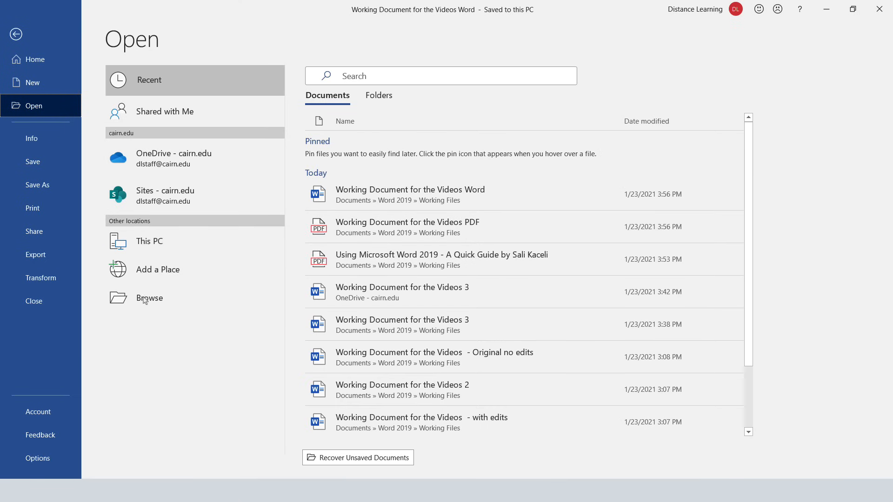
{"action": "left_click", "coordinate": [232, 308]}
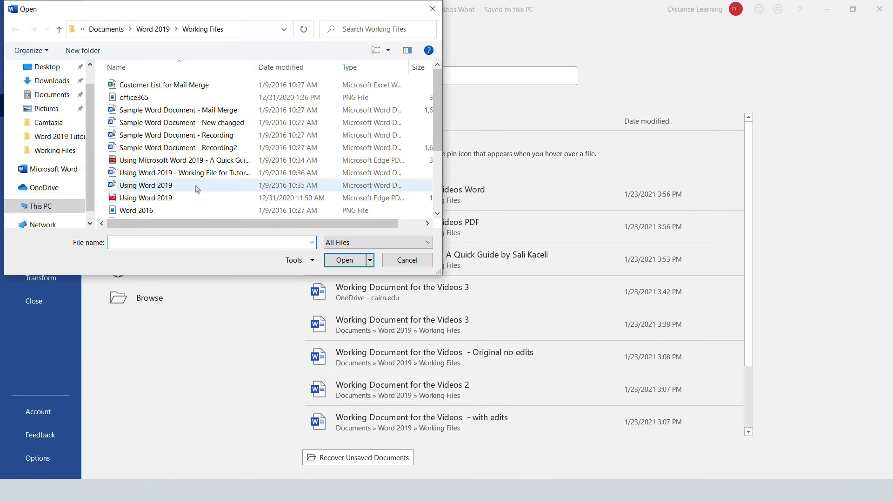
{"action": "left_click", "coordinate": [185, 163]}
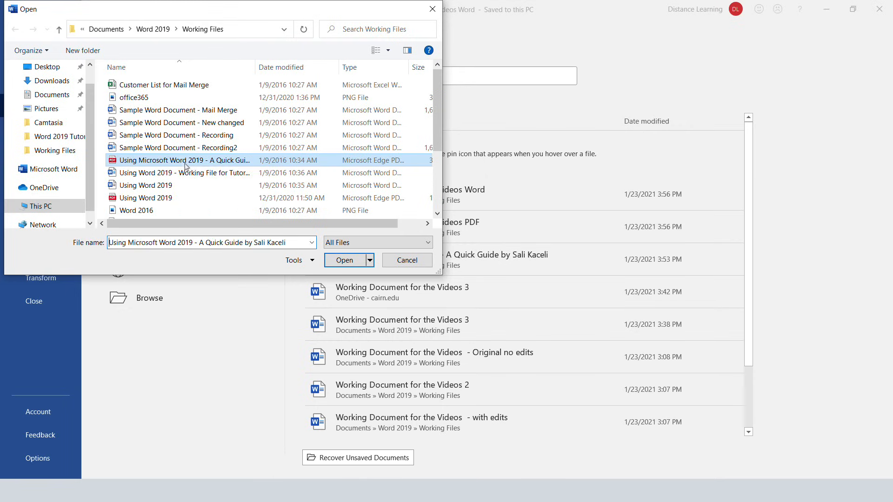
{"action": "left_click", "coordinate": [346, 262]}
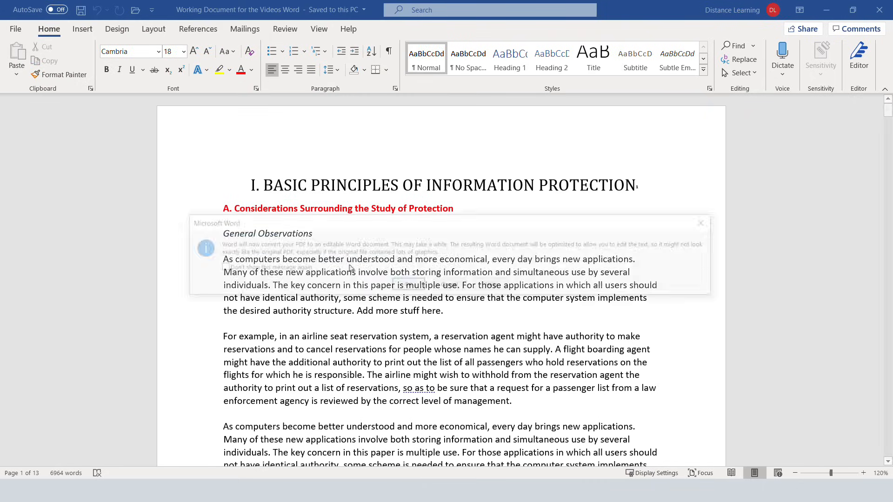
{"action": "left_click", "coordinate": [407, 285]}
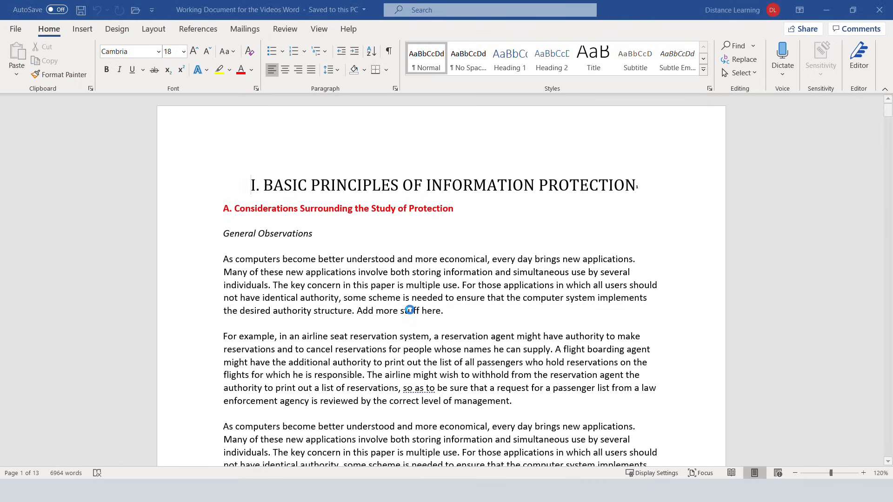
Change the even page header to "USING WORD 2019 – A QUICK GUIDE" and save the converted guide as a Word document
{"action": "scroll", "coordinate": [427, 352], "scroll_direction": "down", "scroll_amount": 12}
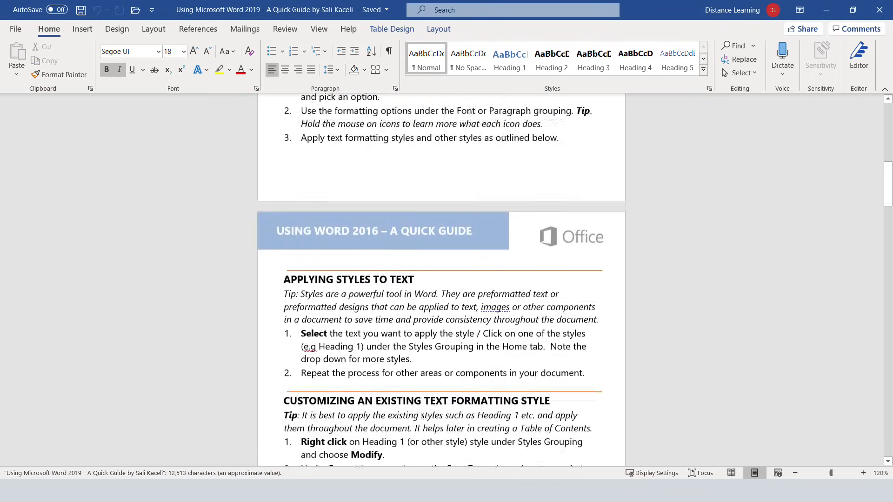
{"action": "left_click", "coordinate": [424, 258]}
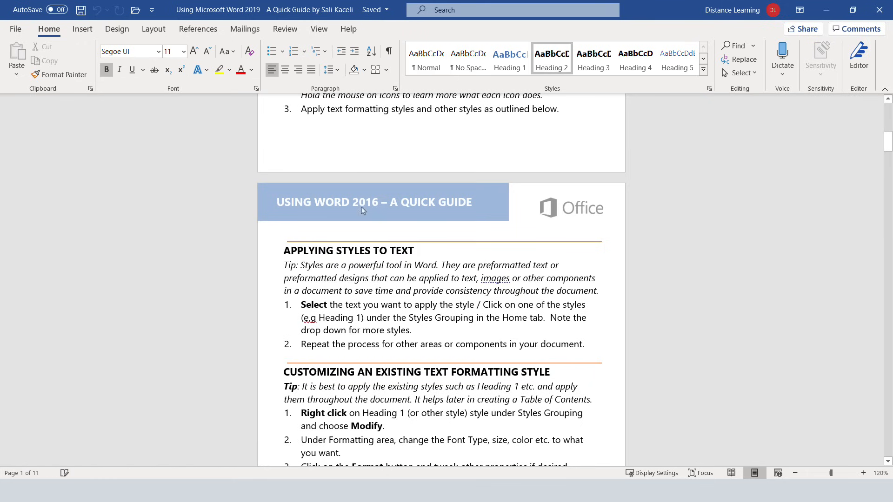
{"action": "double_click", "coordinate": [375, 206]}
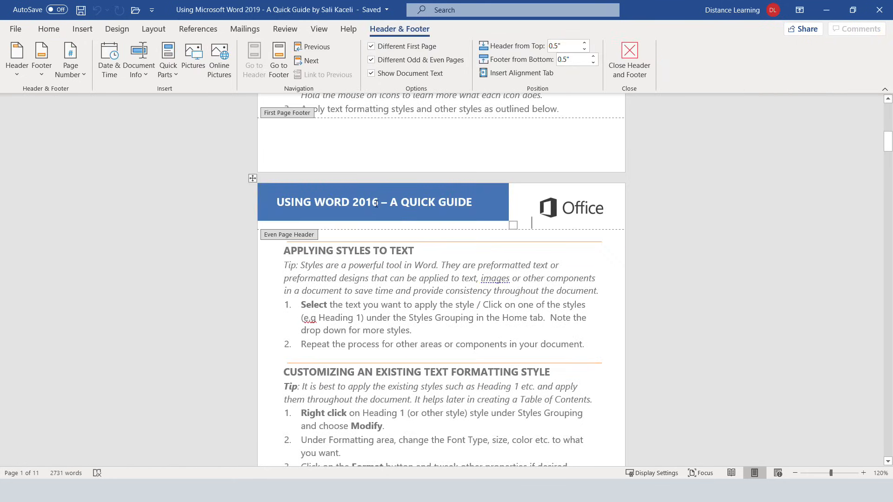
{"action": "double_click", "coordinate": [432, 291]}
{"action": "key", "text": "F12"}
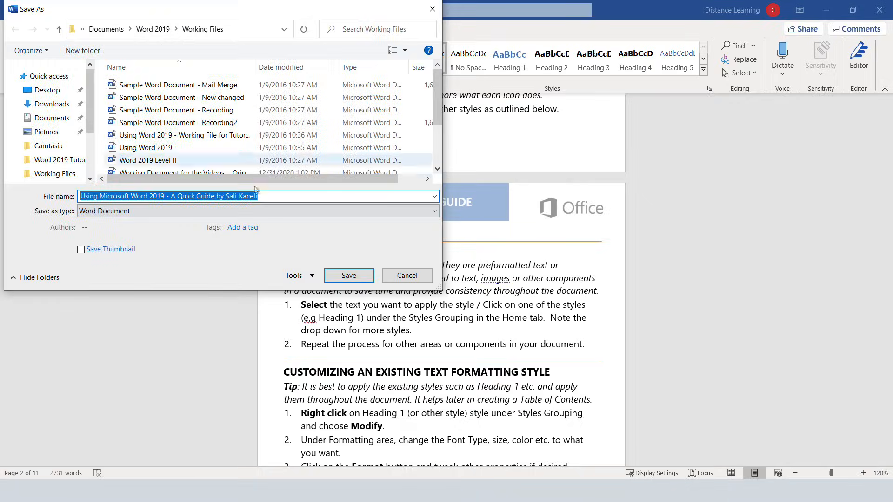
{"action": "left_click", "coordinate": [363, 281]}
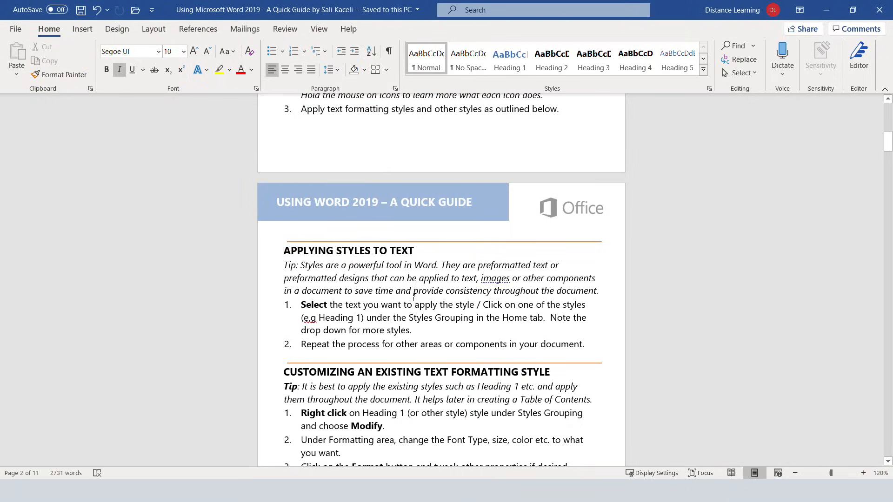
Export the quick guide as a PDF to the Working Files folder, optimized for standard publishing and set to open after publishing
{"action": "left_click", "coordinate": [17, 30]}
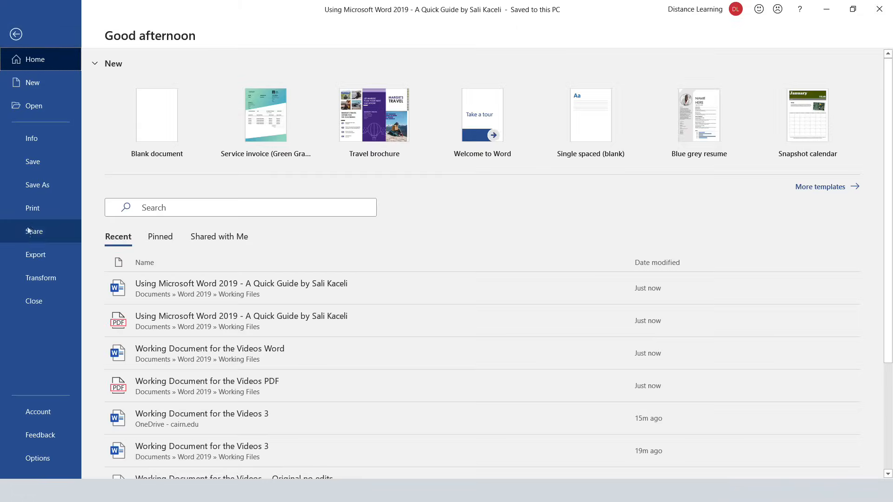
{"action": "left_click", "coordinate": [37, 258]}
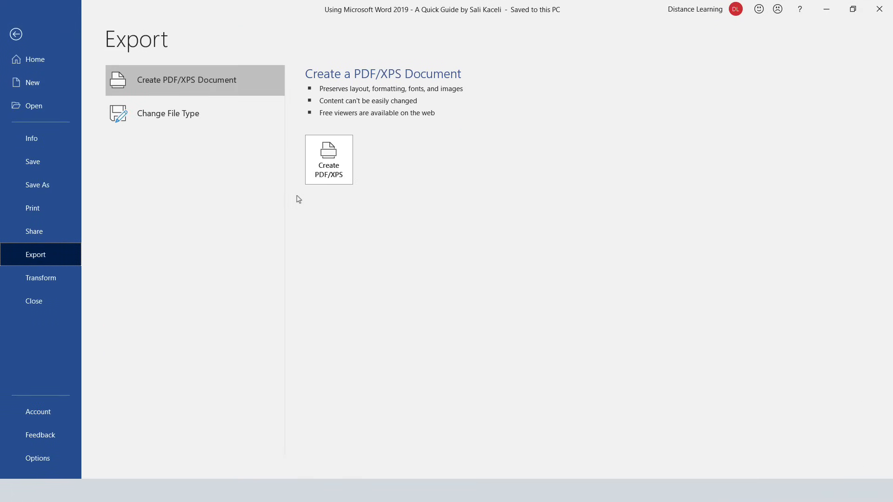
{"action": "left_click", "coordinate": [330, 174]}
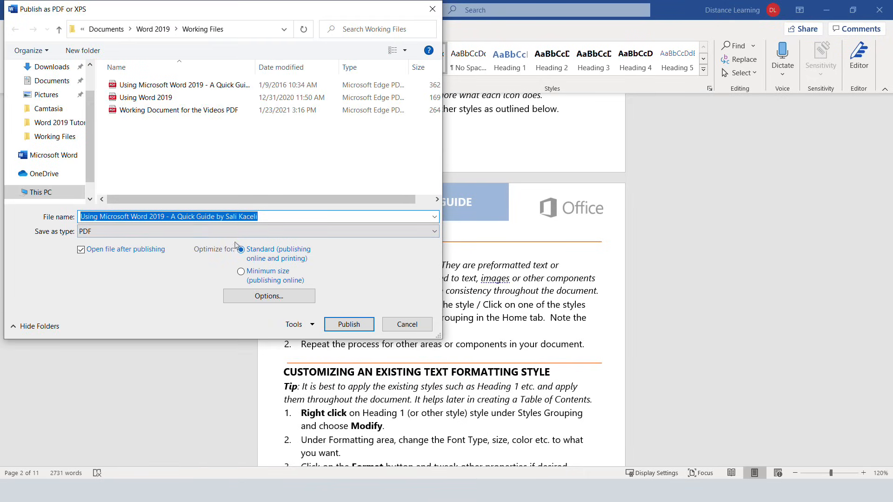
{"action": "left_click", "coordinate": [361, 324]}
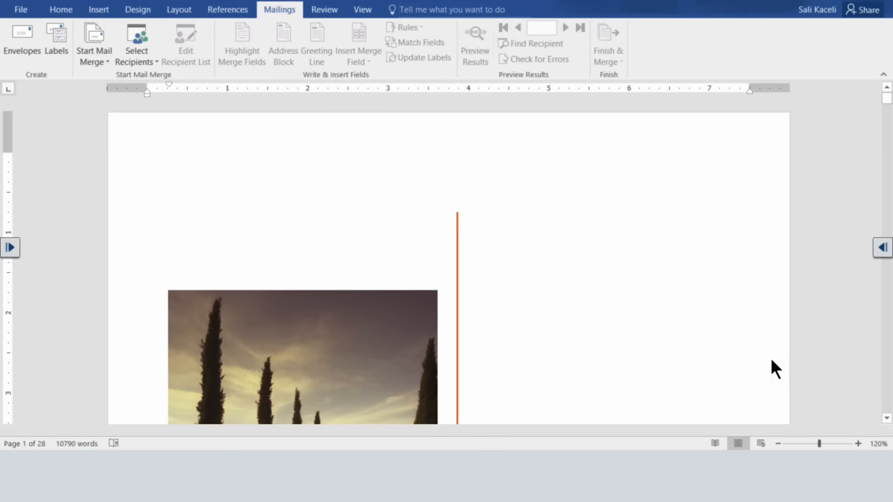
Insert a page break above the Contents heading on page 2 and place the cursor on the resulting blank page
{"action": "scroll", "coordinate": [535, 284], "scroll_direction": "down", "scroll_amount": 15}
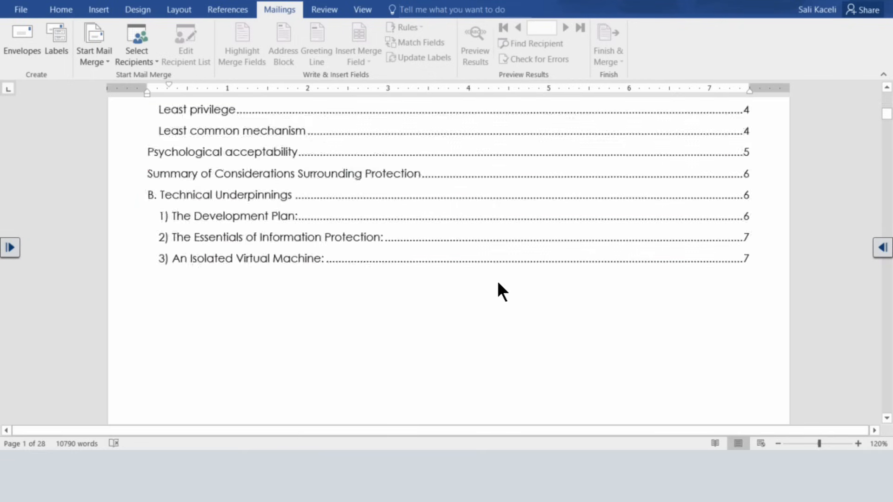
{"action": "scroll", "coordinate": [499, 283], "scroll_direction": "down", "scroll_amount": 8}
{"action": "scroll", "coordinate": [454, 288], "scroll_direction": "up", "scroll_amount": 7}
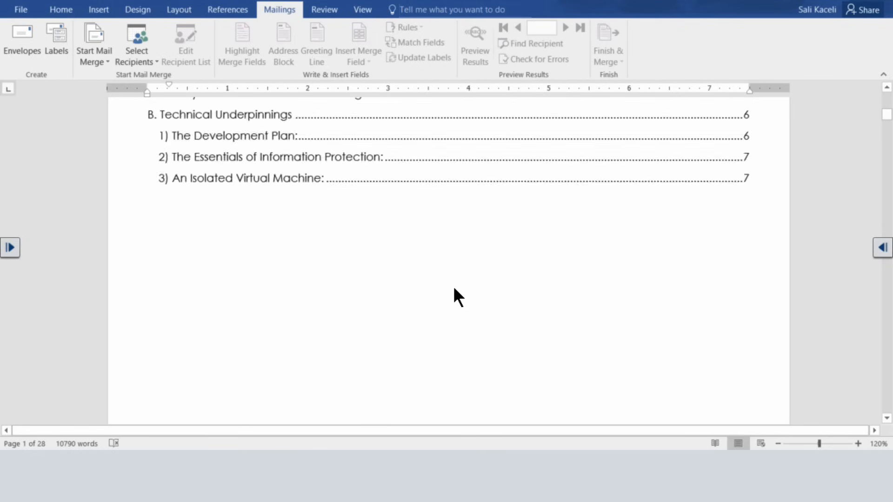
{"action": "scroll", "coordinate": [453, 286], "scroll_direction": "up", "scroll_amount": 15}
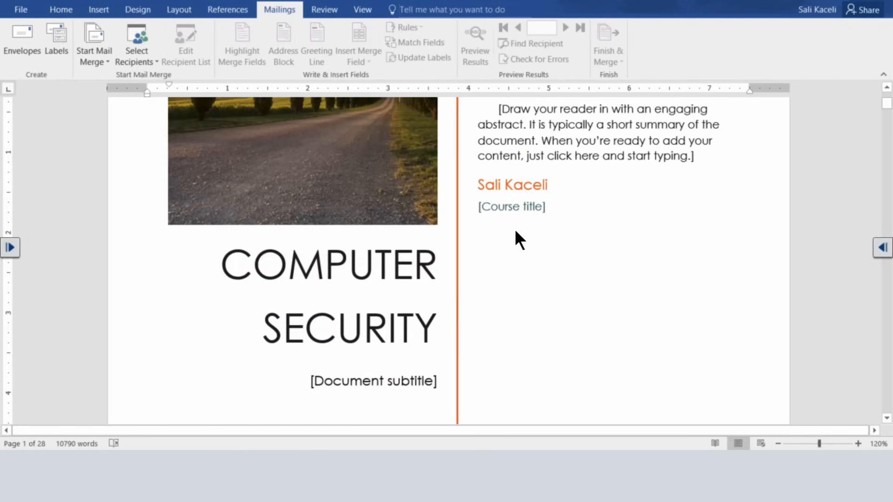
{"action": "scroll", "coordinate": [515, 231], "scroll_direction": "down", "scroll_amount": 8}
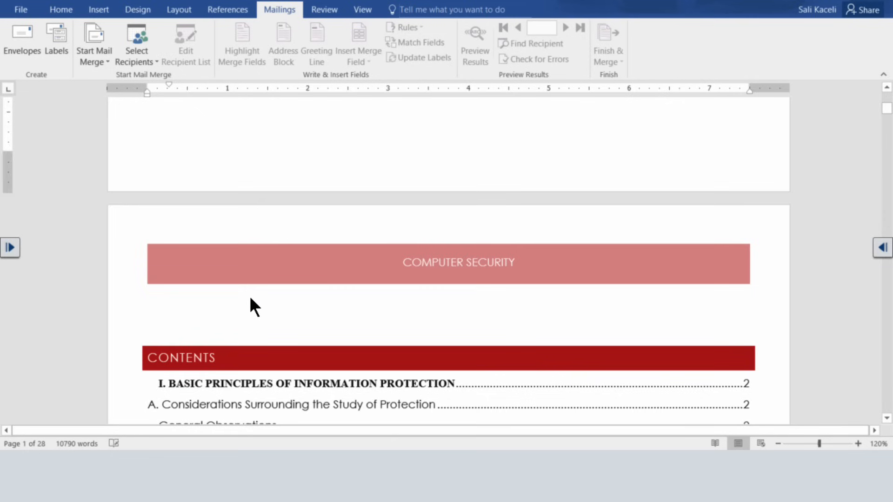
{"action": "left_click", "coordinate": [172, 309]}
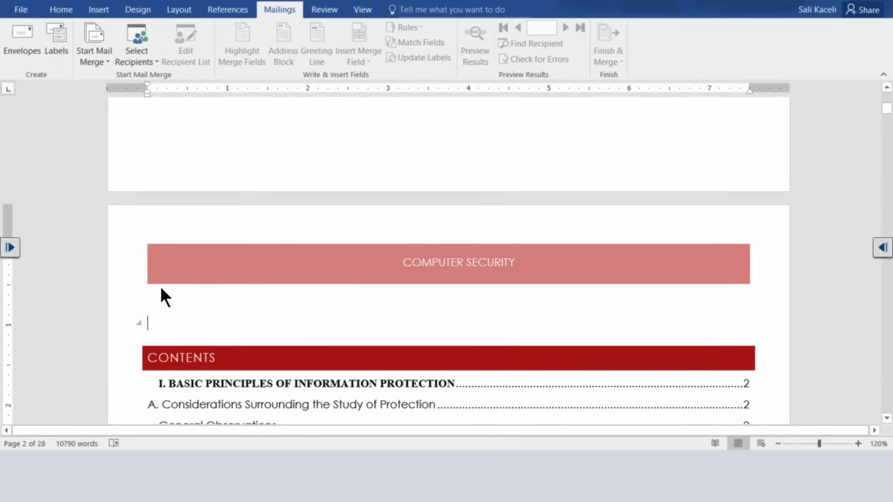
{"action": "left_click", "coordinate": [99, 10]}
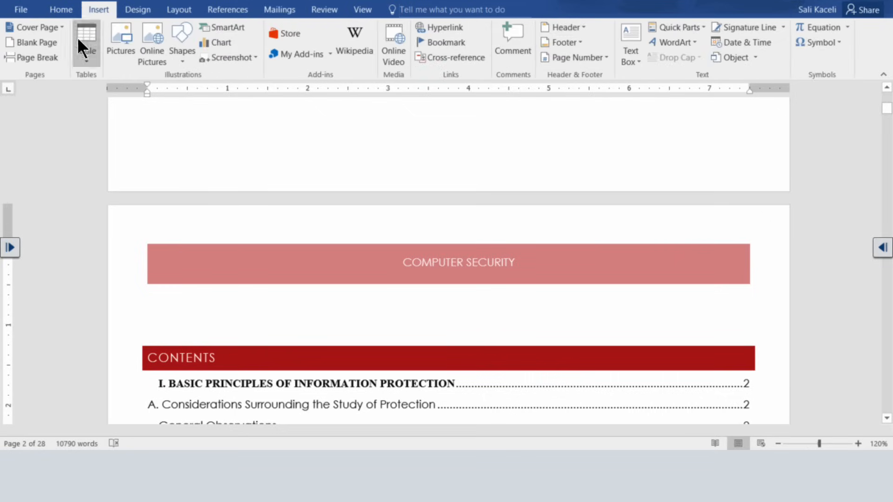
{"action": "left_click", "coordinate": [35, 58]}
{"action": "scroll", "coordinate": [279, 223], "scroll_direction": "up", "scroll_amount": 10}
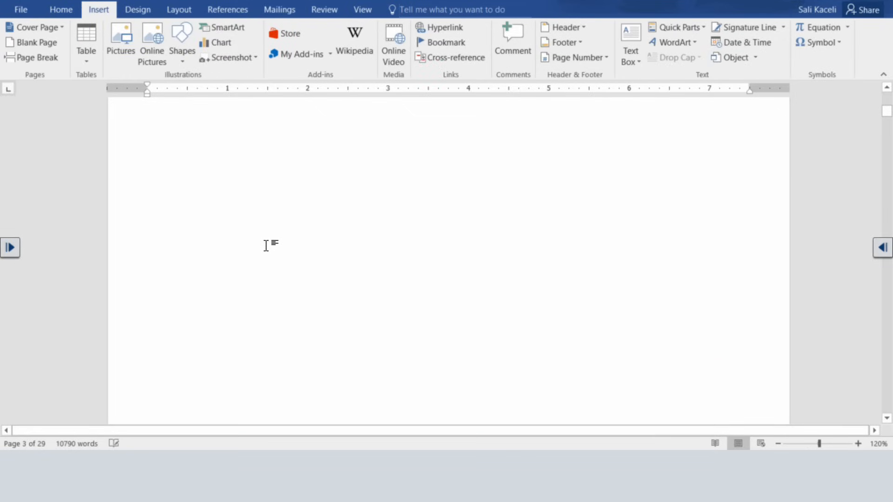
{"action": "left_click", "coordinate": [178, 312]}
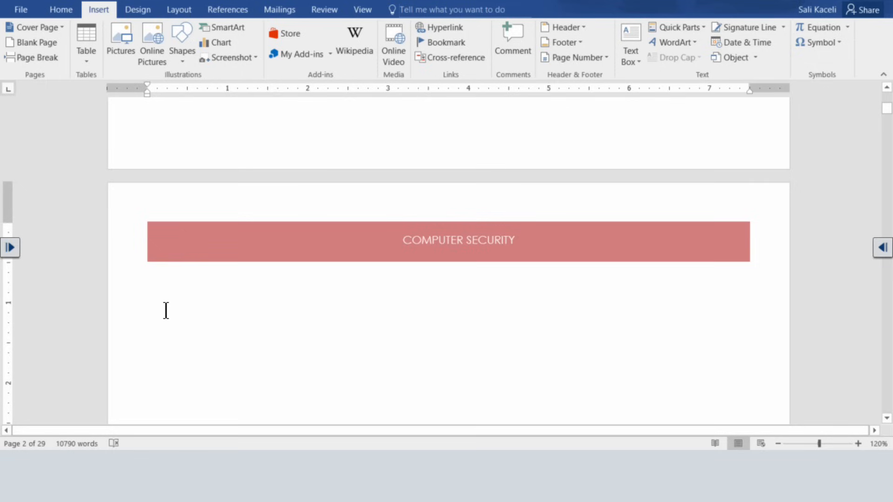
{"action": "scroll", "coordinate": [168, 312], "scroll_direction": "down", "scroll_amount": 3}
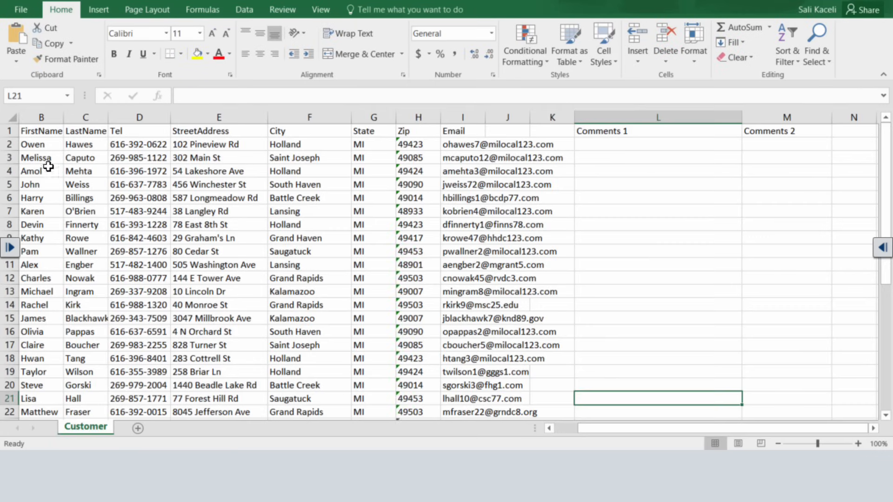
Switch to the customer list in Excel and examine its name, street address, city, zip and email columns
{"action": "left_click", "coordinate": [45, 159]}
{"action": "left_click", "coordinate": [81, 145]}
{"action": "left_click", "coordinate": [203, 173]}
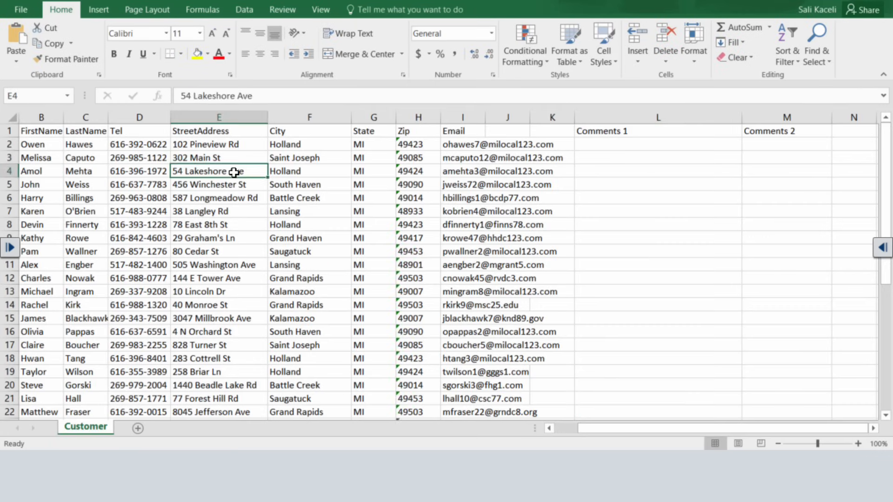
{"action": "left_click", "coordinate": [315, 169]}
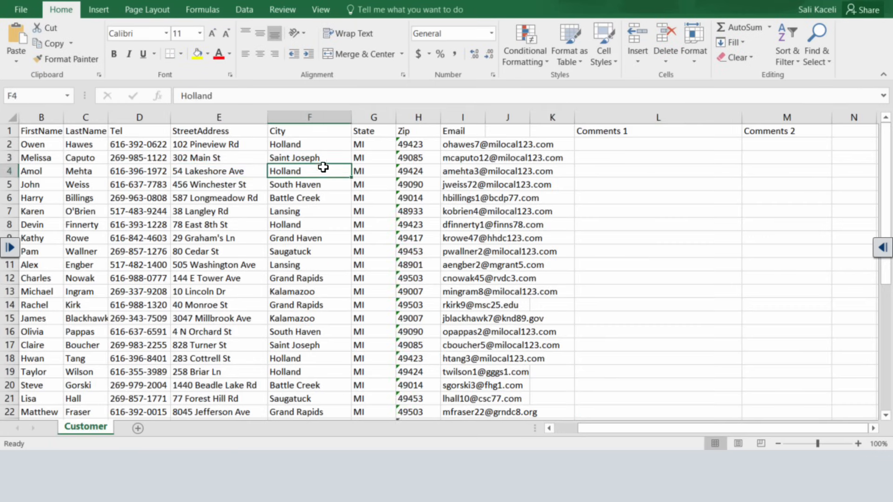
{"action": "left_click", "coordinate": [403, 170]}
{"action": "left_click", "coordinate": [495, 226]}
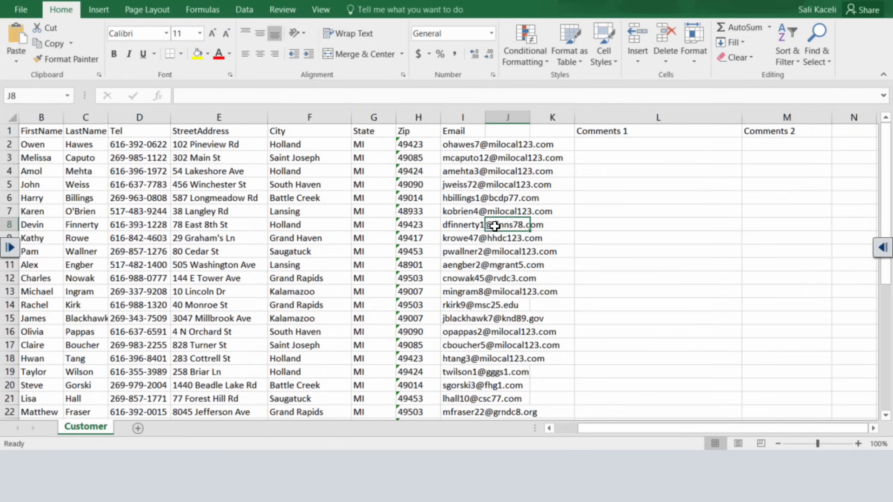
{"action": "key", "text": "Up"}
{"action": "key", "text": "Up"}
{"action": "key", "text": "Left"}
Enter "Thank you for your support so far." in L2 and "Your bill is past due. However here is the report." in L3
{"action": "left_click", "coordinate": [646, 147]}
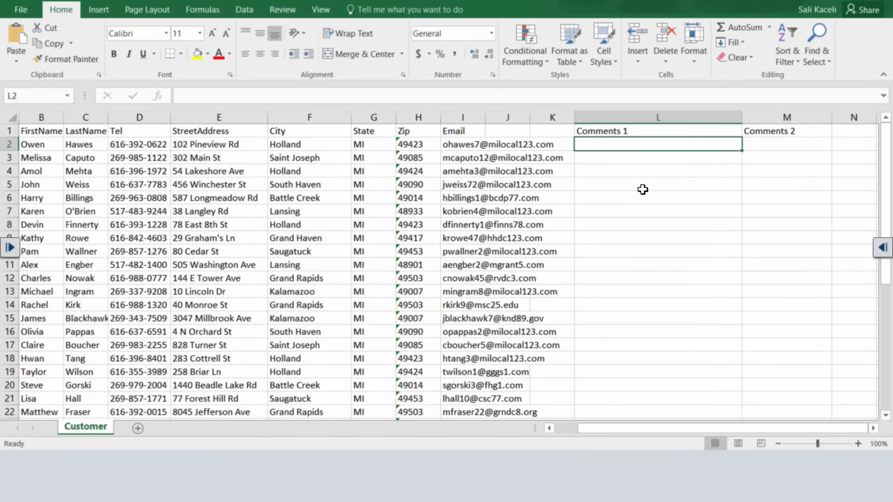
{"action": "left_click", "coordinate": [625, 154]}
{"action": "left_click", "coordinate": [605, 147]}
{"action": "type", "text": "Thank you for your support so far."}
{"action": "key", "text": "Return"}
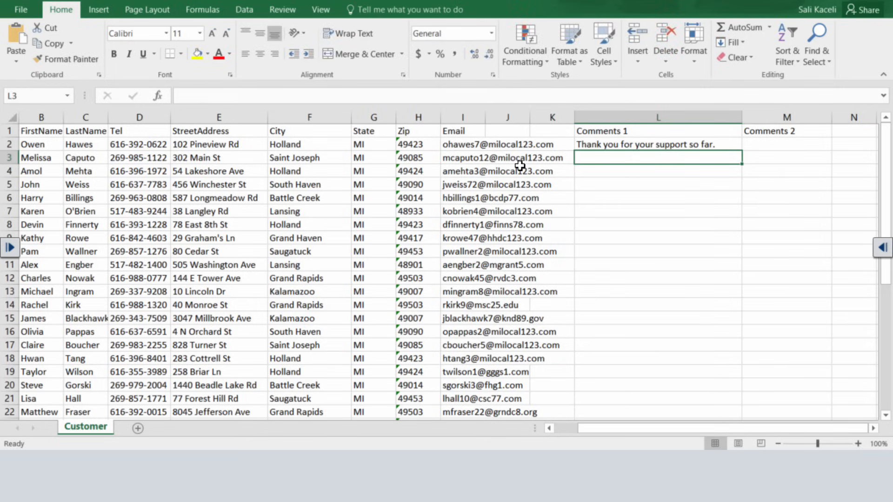
{"action": "type", "text": "Your bill is past due. However here is the report."}
{"action": "key", "text": "Return"}
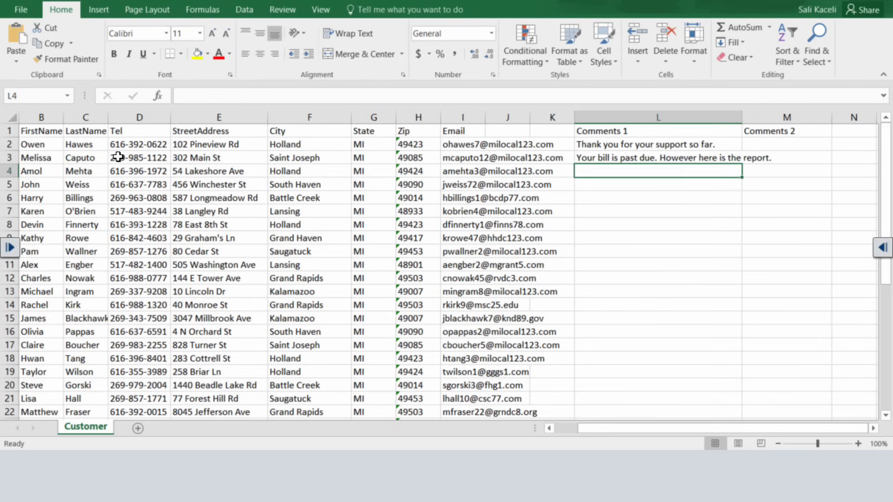
Review the header row of the customer list, from FirstName through City, State and Zip to the comments columns
{"action": "left_click", "coordinate": [36, 133]}
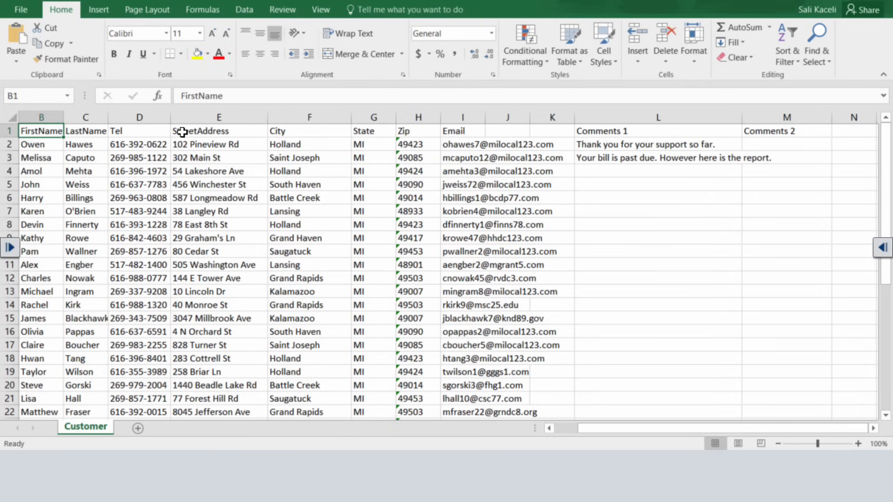
{"action": "left_click", "coordinate": [300, 132]}
{"action": "left_click", "coordinate": [375, 133]}
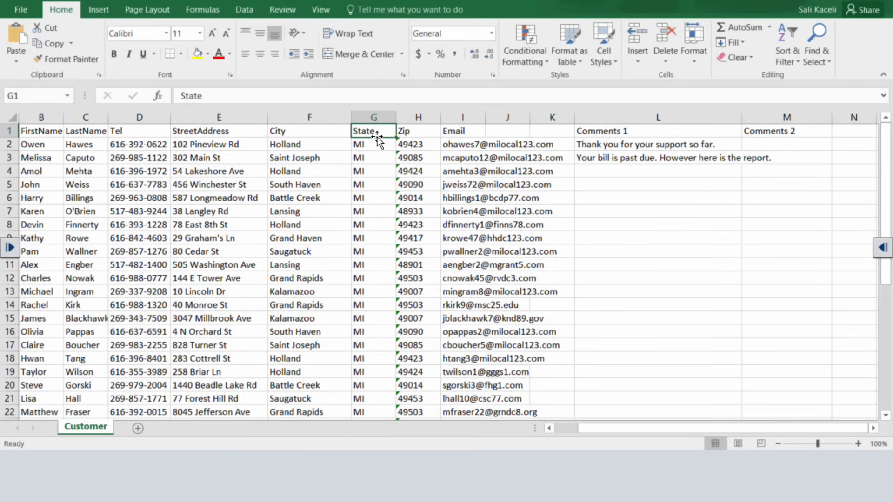
{"action": "left_click", "coordinate": [405, 133]}
{"action": "left_click", "coordinate": [621, 132]}
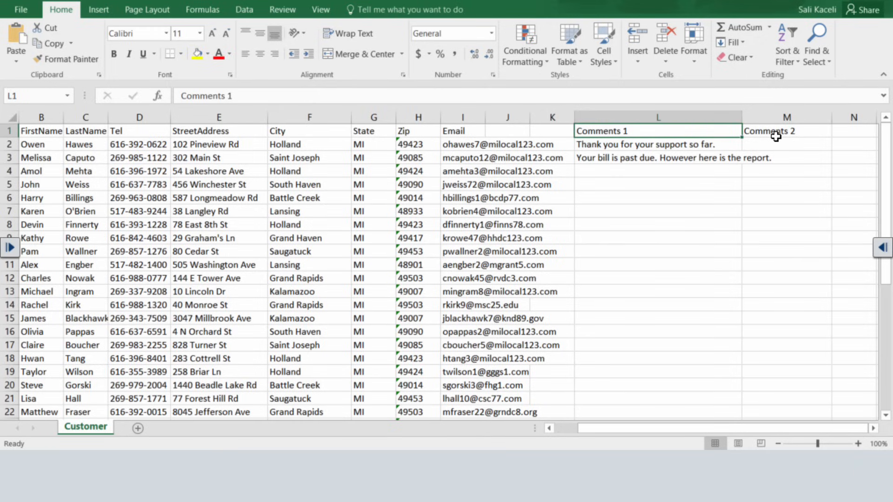
{"action": "left_click", "coordinate": [508, 184]}
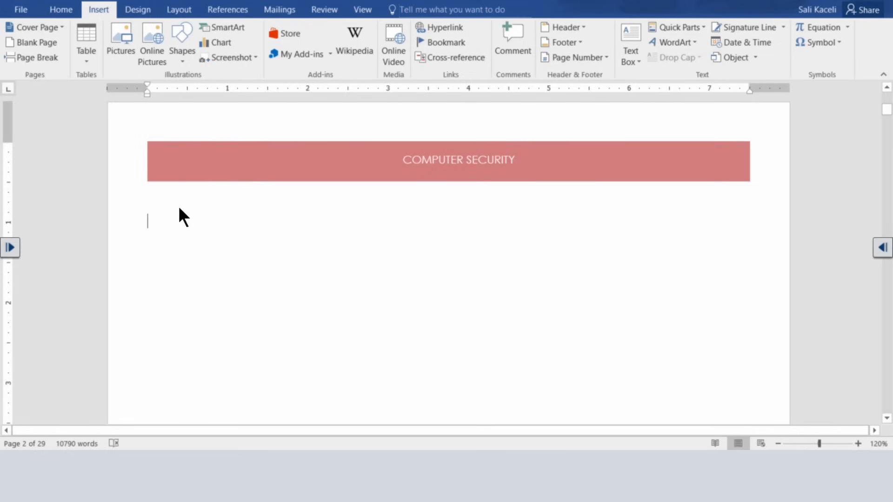
Switch back to Word and start the step-by-step mail merge wizard for Letters, using the current document as the starting document
{"action": "left_click", "coordinate": [280, 10]}
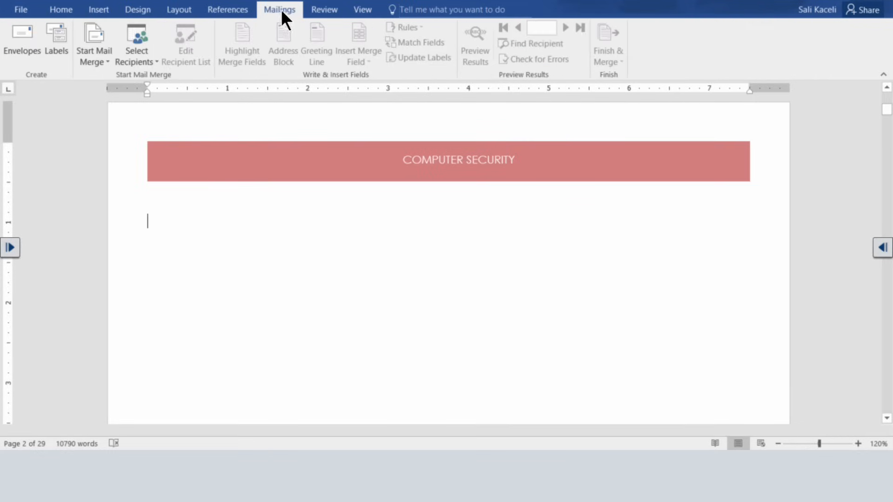
{"action": "left_click", "coordinate": [92, 59]}
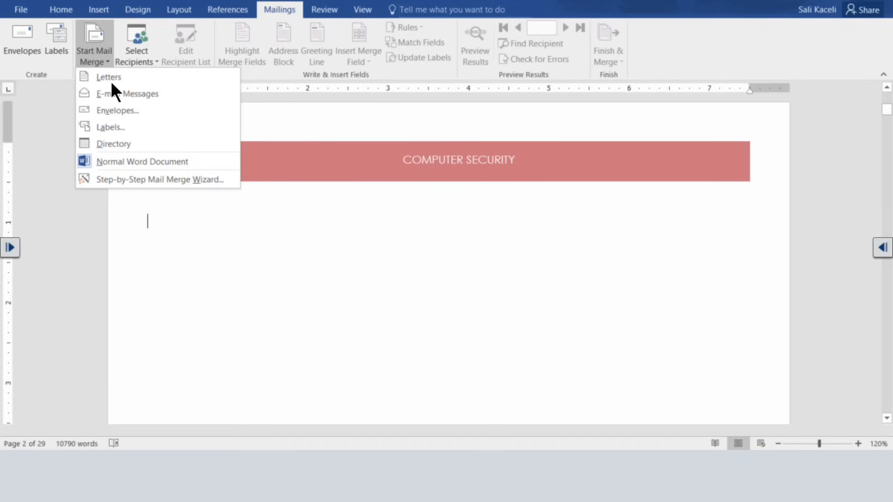
{"action": "left_click", "coordinate": [114, 180]}
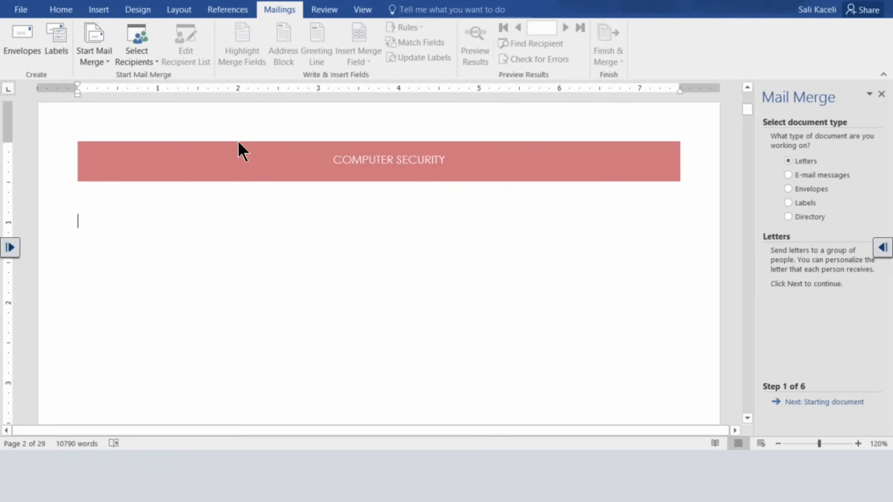
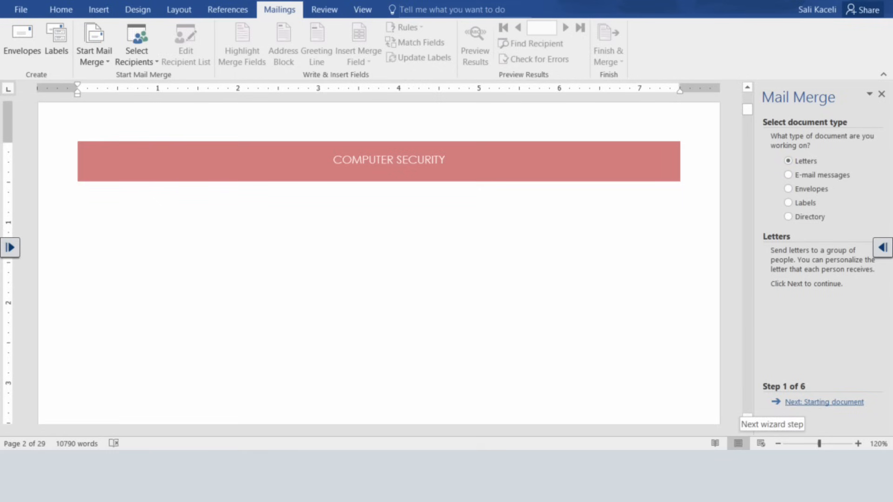
{"action": "left_click", "coordinate": [824, 402]}
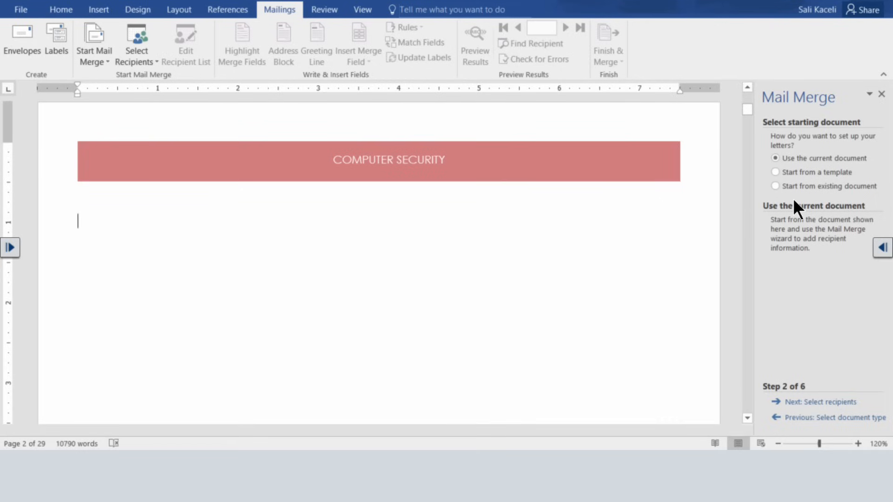
{"action": "left_click", "coordinate": [809, 402]}
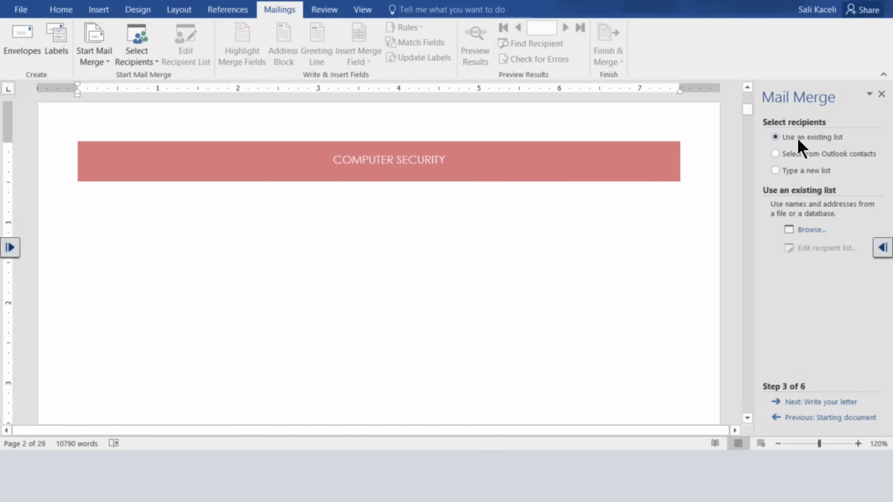
Use the existing list Customer List for Mail Merge from the Word 2016 folder as recipients, choosing its Customer table with column headers
{"action": "left_click", "coordinate": [812, 230]}
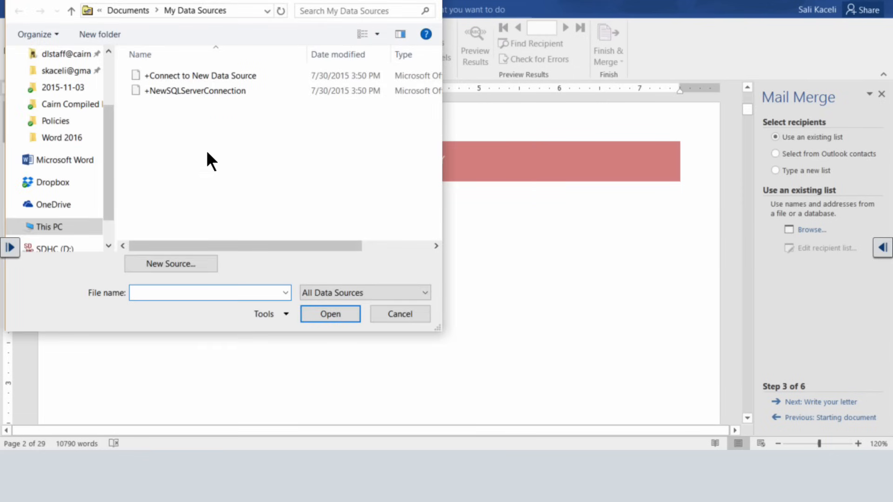
{"action": "left_click", "coordinate": [104, 136]}
{"action": "left_click", "coordinate": [202, 76]}
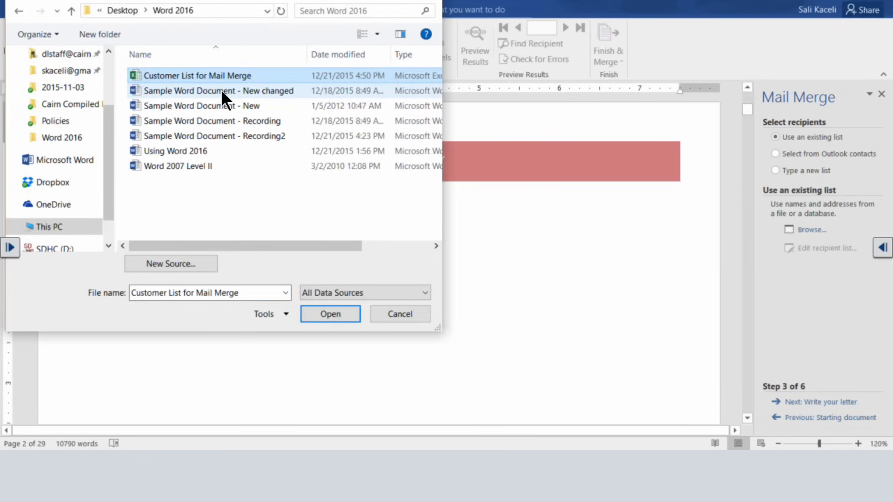
{"action": "left_click", "coordinate": [319, 313]}
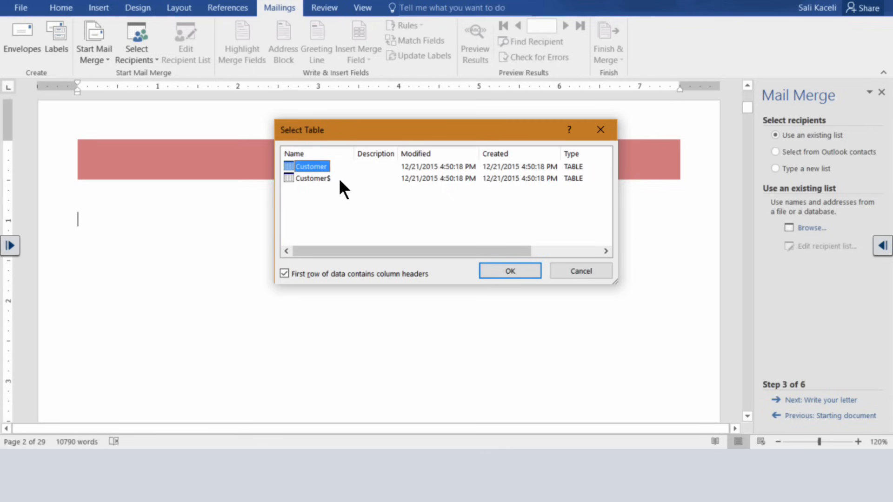
{"action": "left_click", "coordinate": [517, 273]}
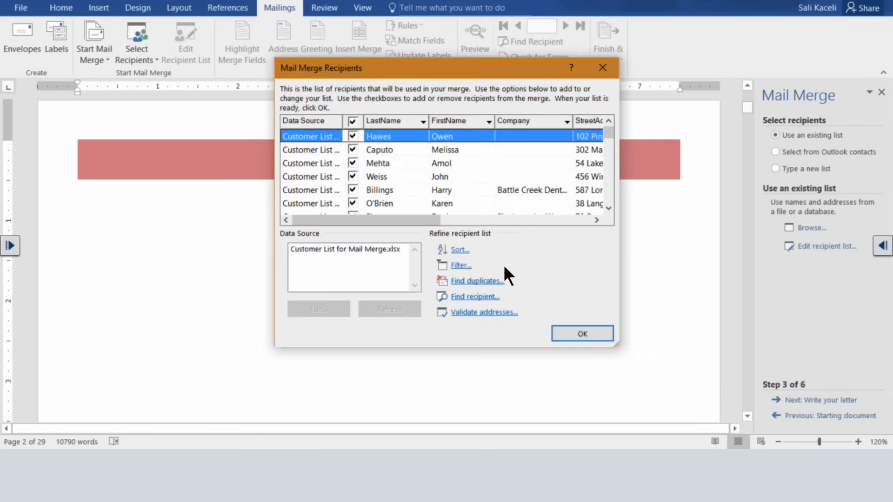
Look through the recipients included in the mail merge list
{"action": "left_click", "coordinate": [608, 208]}
{"action": "left_click", "coordinate": [609, 208]}
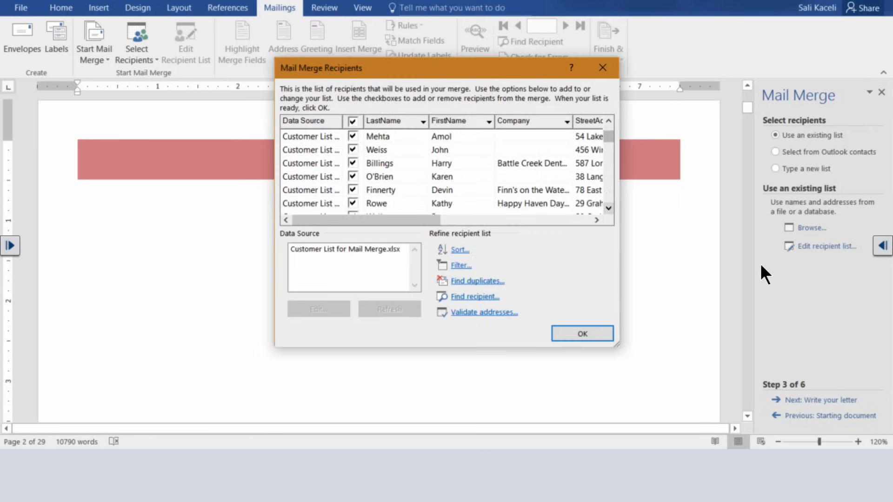
{"action": "left_click", "coordinate": [609, 209]}
{"action": "left_click", "coordinate": [608, 209]}
{"action": "left_click", "coordinate": [609, 208]}
{"action": "left_click", "coordinate": [608, 208]}
{"action": "left_click", "coordinate": [608, 209]}
{"action": "left_click", "coordinate": [608, 208]}
{"action": "left_click", "coordinate": [608, 208]}
{"action": "left_click", "coordinate": [609, 208]}
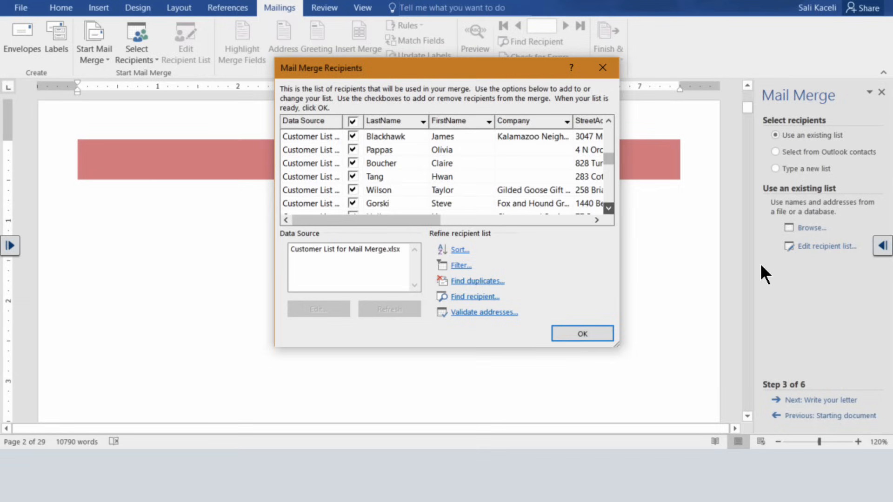
Look further through the mail merge recipients and sort the list by FirstName in ascending order
{"action": "left_click", "coordinate": [609, 208]}
{"action": "left_click", "coordinate": [608, 208]}
{"action": "left_click", "coordinate": [608, 208]}
{"action": "left_click", "coordinate": [457, 250]}
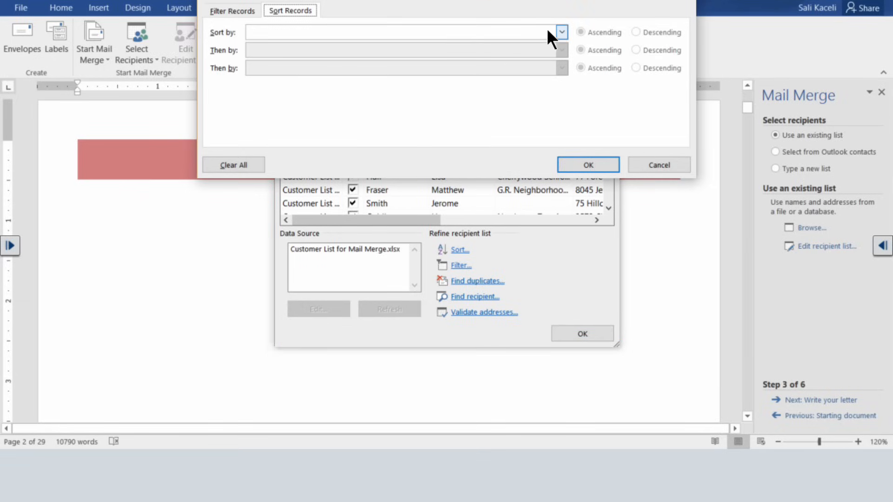
{"action": "left_click", "coordinate": [561, 32]}
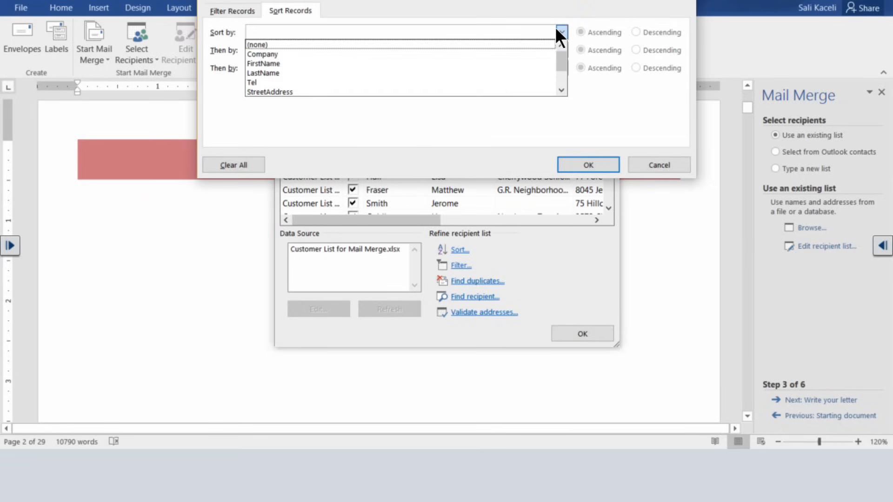
{"action": "left_click", "coordinate": [281, 64]}
{"action": "left_click", "coordinate": [589, 165]}
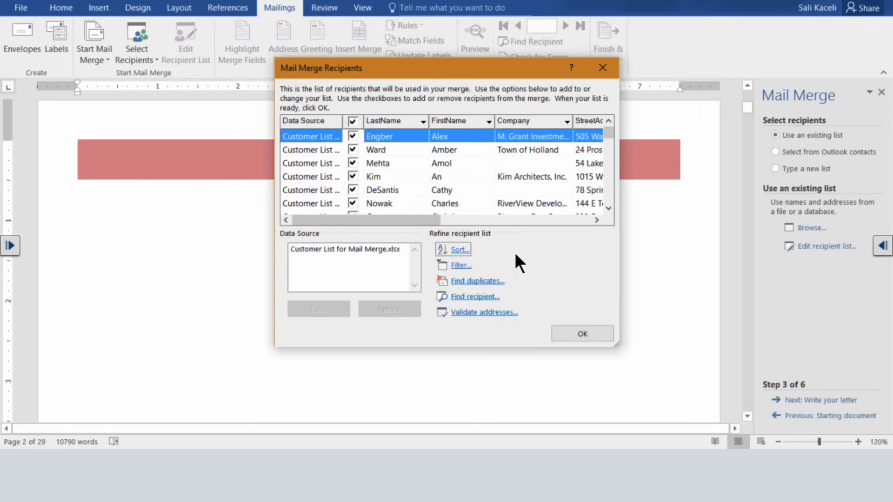
{"action": "left_click", "coordinate": [459, 267]}
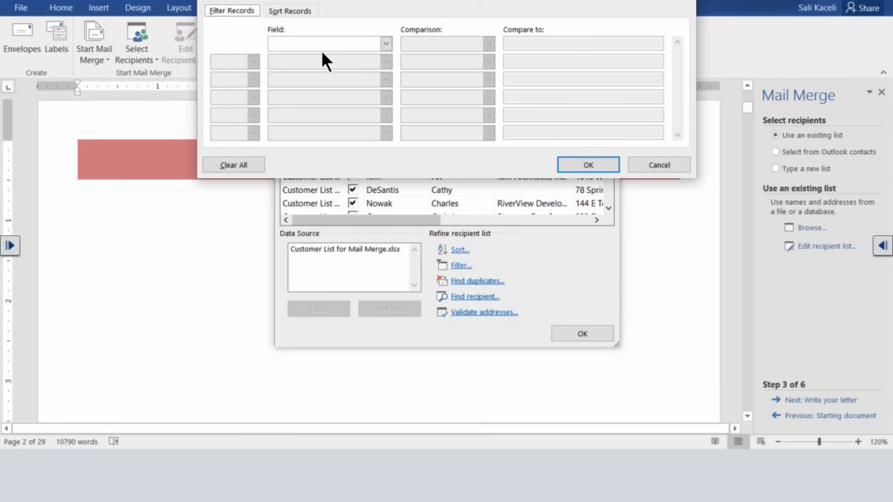
{"action": "left_click", "coordinate": [385, 44]}
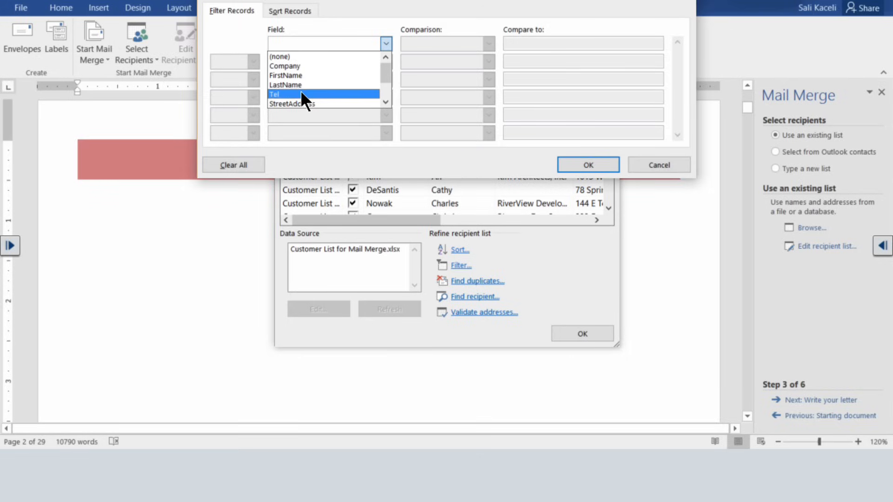
{"action": "left_click", "coordinate": [385, 102]}
{"action": "left_click", "coordinate": [386, 102]}
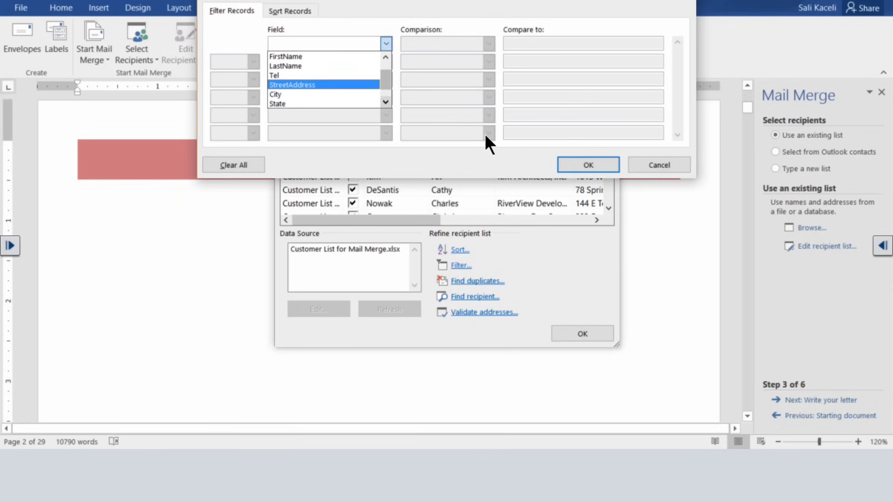
{"action": "left_click", "coordinate": [385, 102]}
{"action": "left_click", "coordinate": [372, 103]}
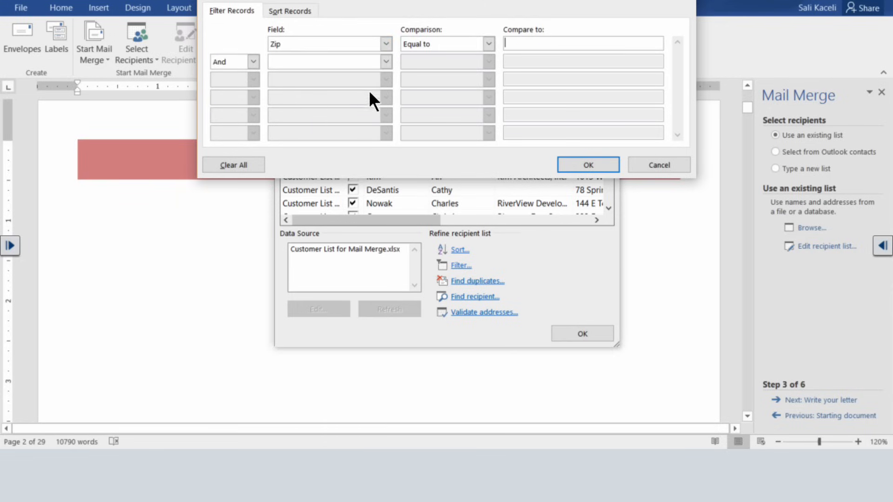
{"action": "left_click", "coordinate": [489, 44]}
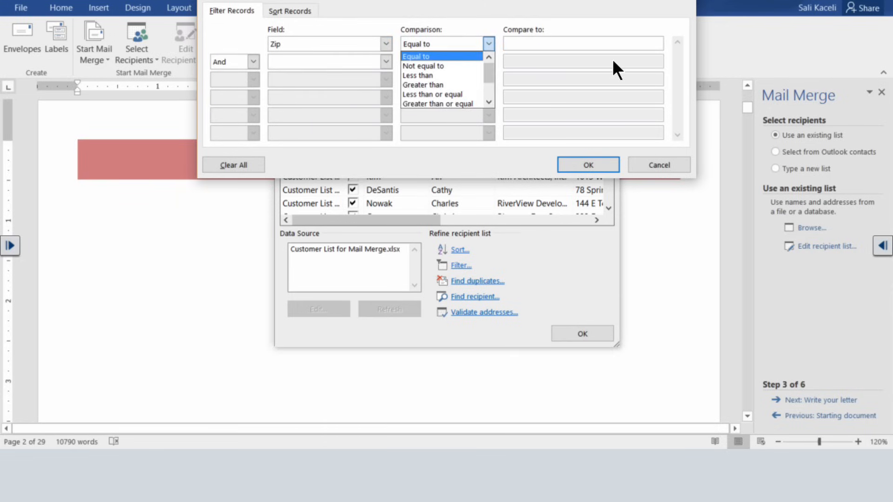
{"action": "left_click", "coordinate": [337, 42]}
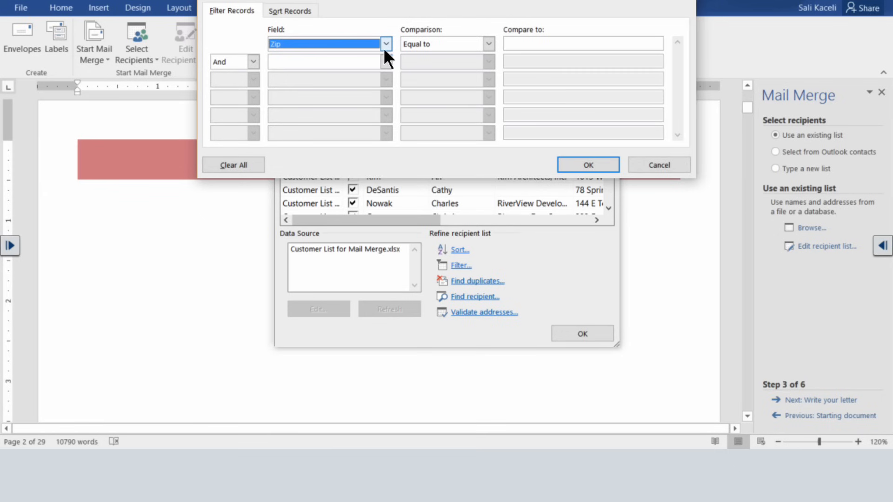
{"action": "left_click", "coordinate": [659, 165]}
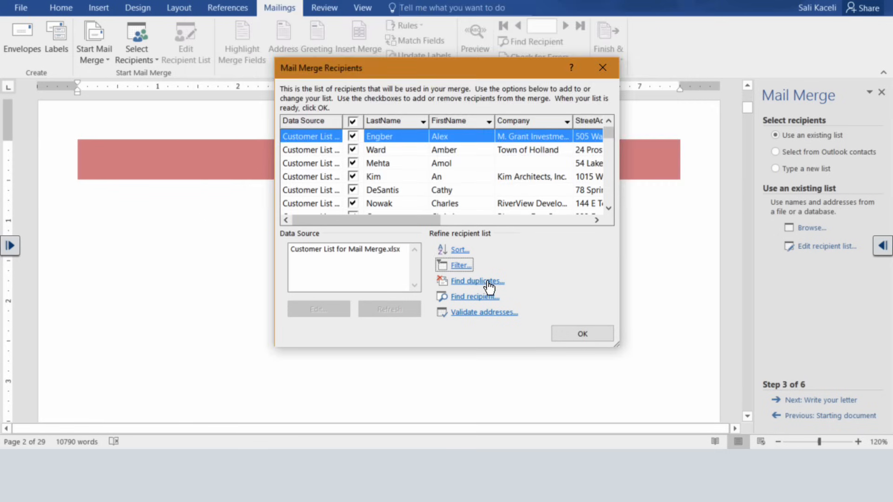
Accept the recipients to start writing the letter, and enter the greeting "Dear «FirstName»," using the FirstName merge field
{"action": "left_click", "coordinate": [576, 335]}
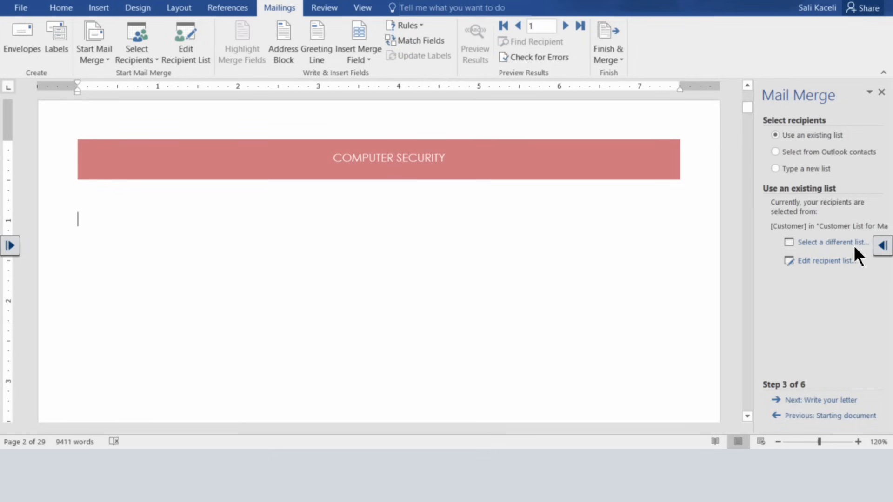
{"action": "left_click", "coordinate": [821, 401]}
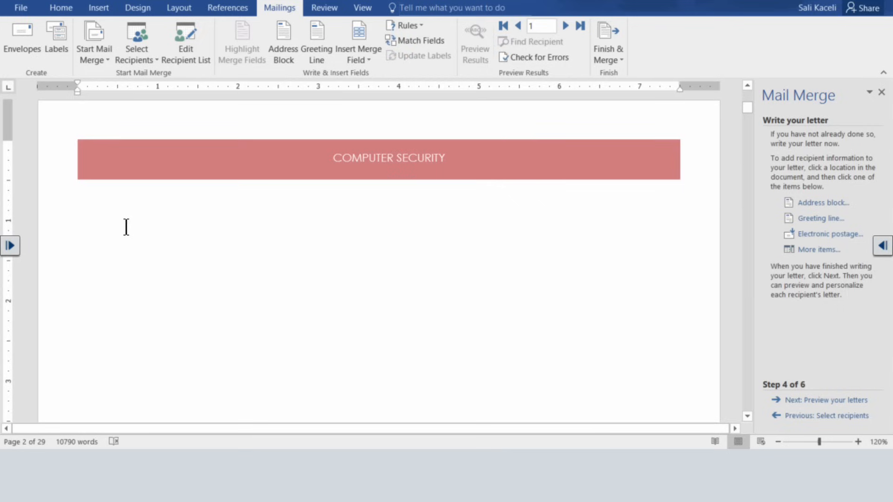
{"action": "type", "text": "Dear"}
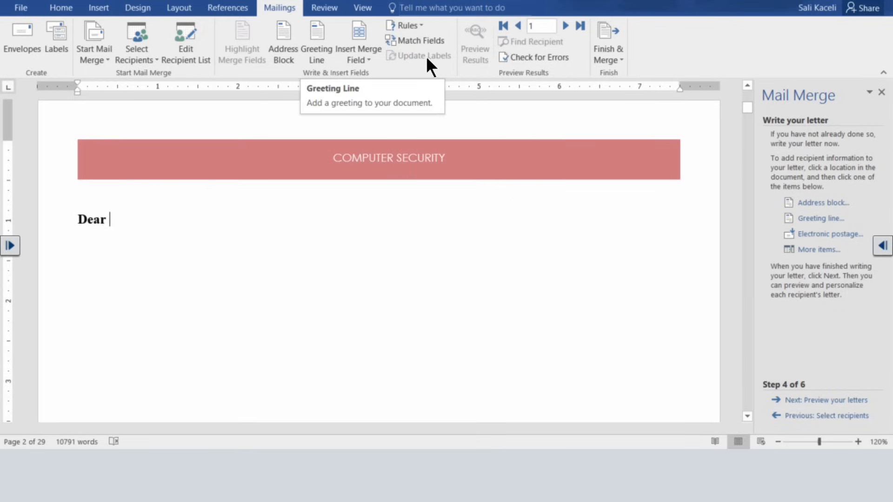
{"action": "left_click", "coordinate": [366, 59]}
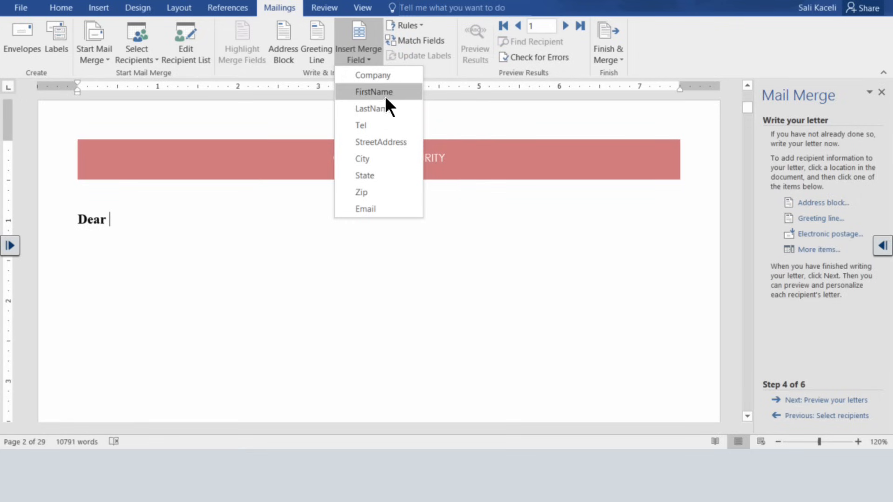
{"action": "left_click", "coordinate": [385, 93]}
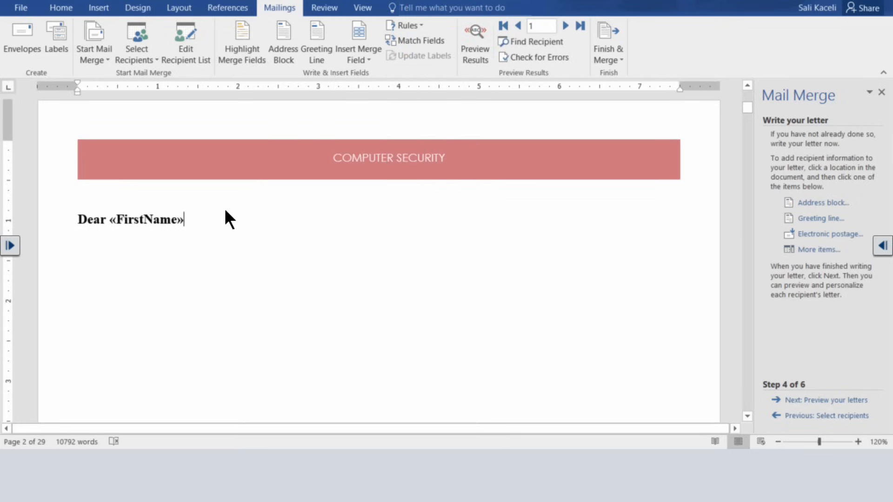
{"action": "type", "text": ","}
Add blank lines above the greeting and insert the FirstName and LastName merge fields, separated by a space, on the first line
{"action": "key", "text": "Return"}
{"action": "key", "text": "Up"}
{"action": "key", "text": "Return"}
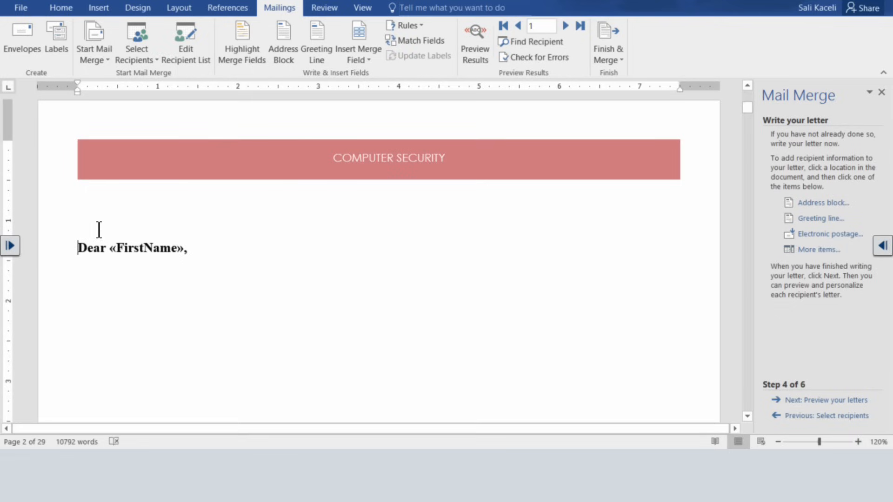
{"action": "left_click", "coordinate": [99, 225]}
{"action": "key", "text": "Return"}
{"action": "left_click", "coordinate": [103, 225]}
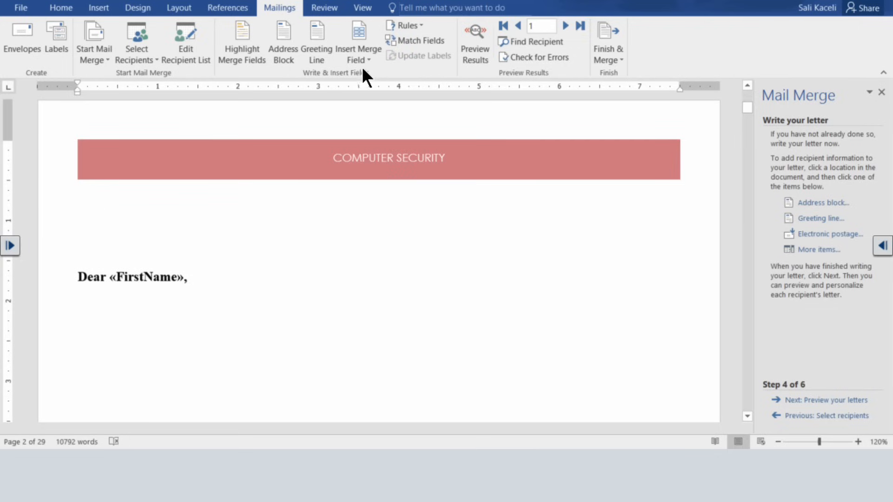
{"action": "left_click", "coordinate": [357, 60]}
{"action": "left_click", "coordinate": [379, 92]}
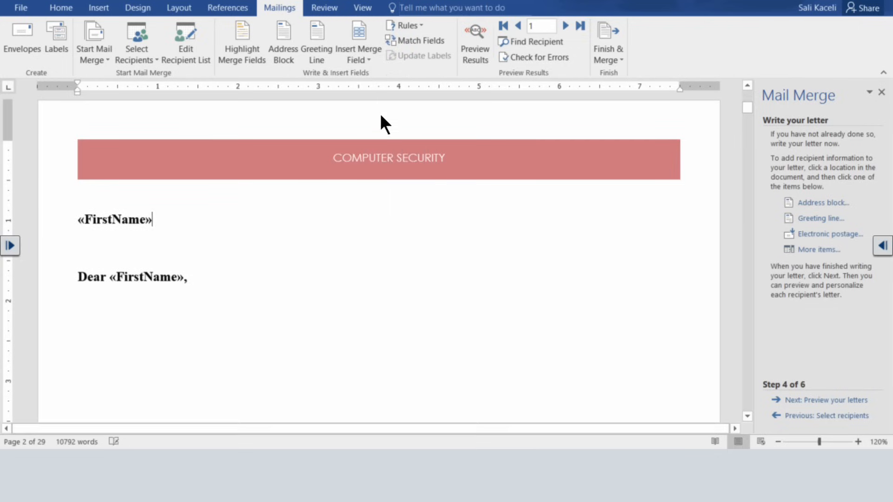
{"action": "left_click", "coordinate": [369, 54]}
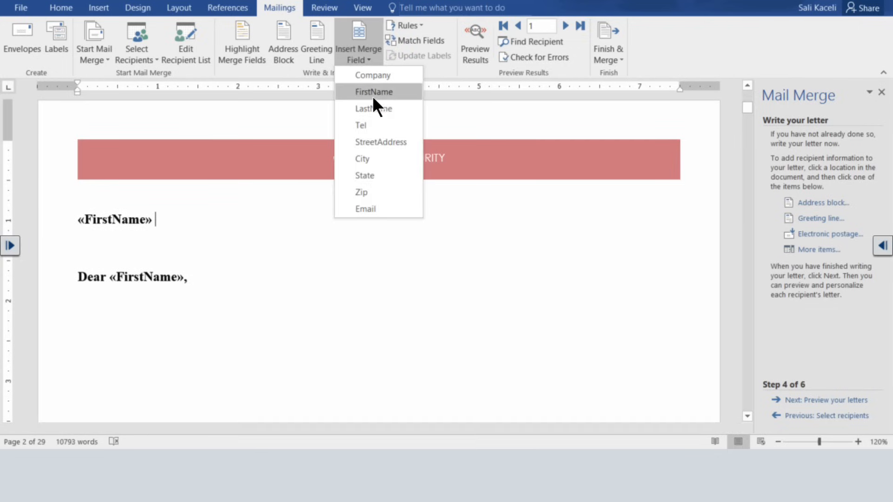
{"action": "left_click", "coordinate": [379, 104]}
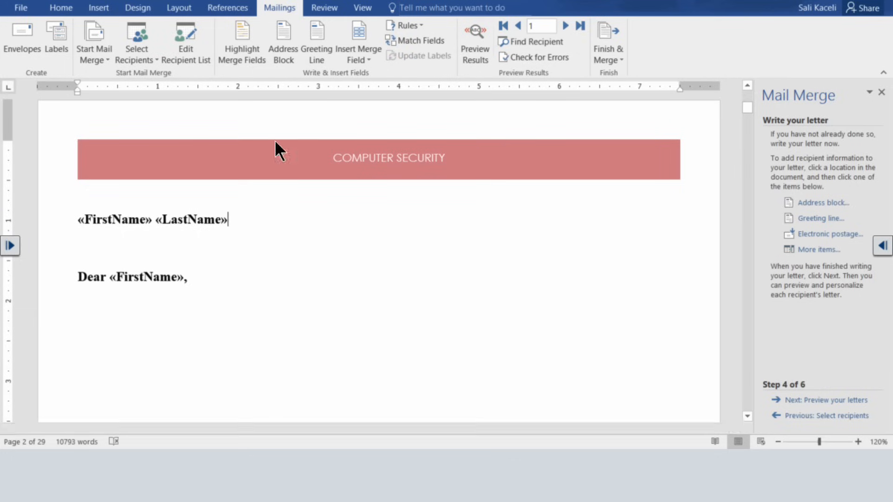
Insert the StreetAddress field below the name, followed by a line reading "«City», «State» «Zip»" made of merge fields
{"action": "key", "text": "Return"}
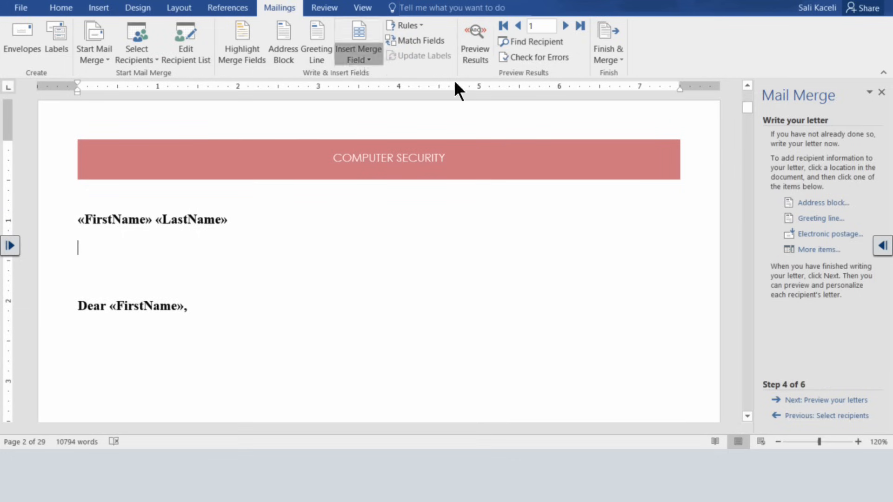
{"action": "left_click", "coordinate": [358, 55]}
{"action": "left_click", "coordinate": [379, 140]}
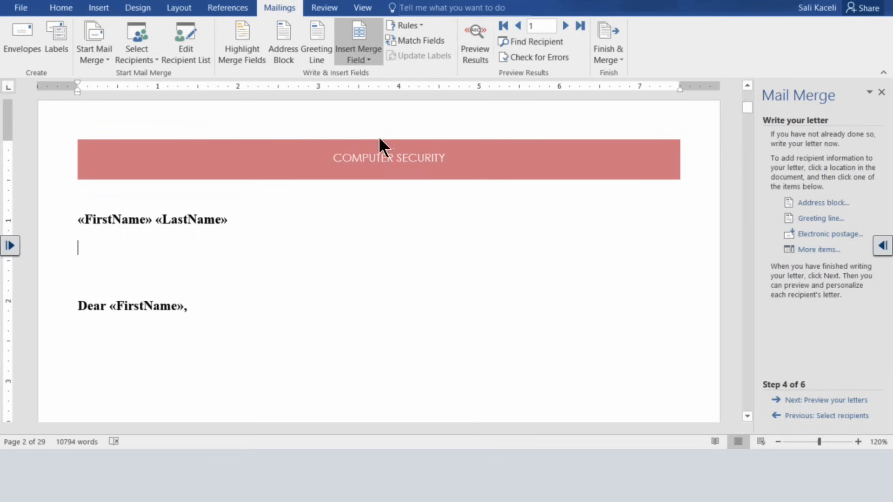
{"action": "key", "text": "Return"}
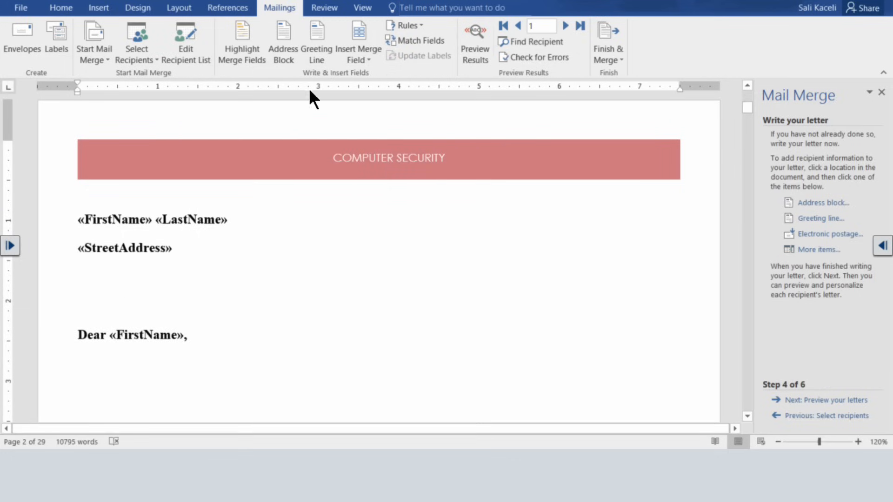
{"action": "left_click", "coordinate": [367, 60]}
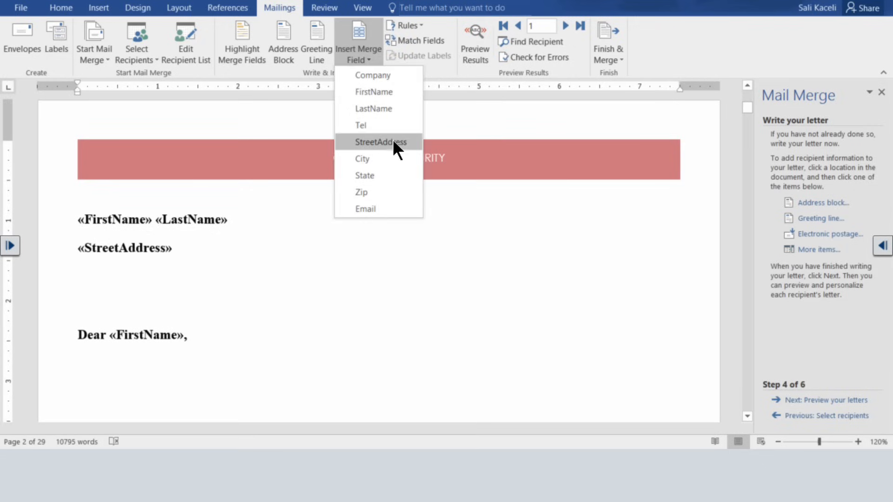
{"action": "left_click", "coordinate": [368, 158]}
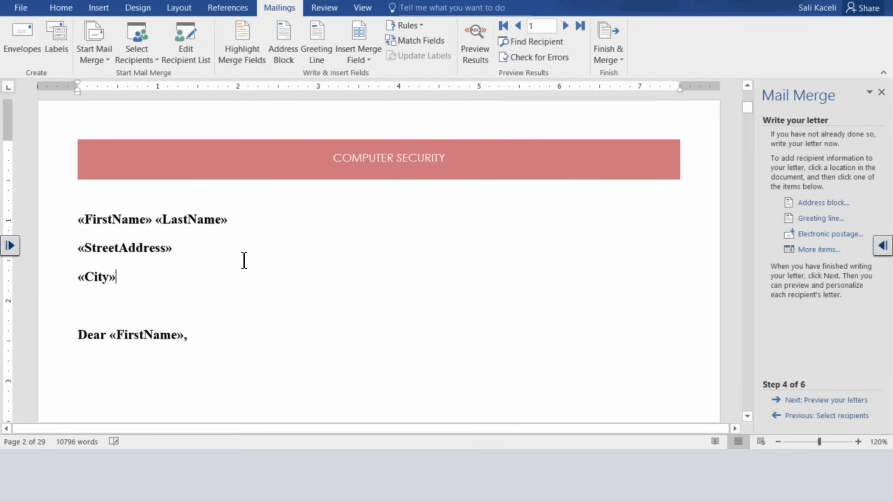
{"action": "type", "text": ","}
{"action": "left_click", "coordinate": [358, 51]}
{"action": "left_click", "coordinate": [372, 178]}
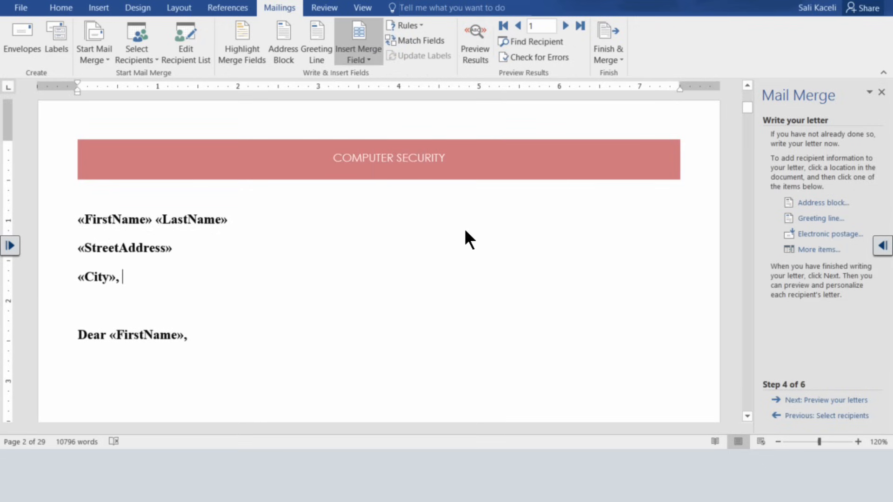
{"action": "left_click", "coordinate": [367, 53]}
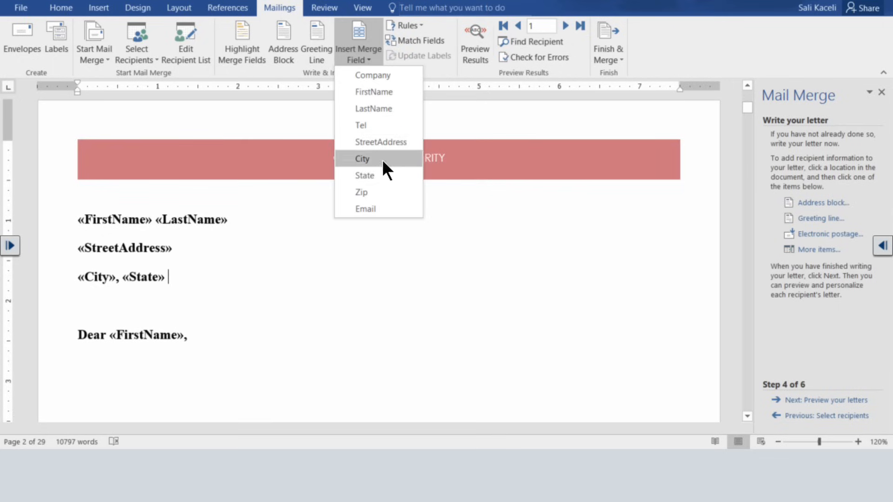
{"action": "left_click", "coordinate": [370, 190]}
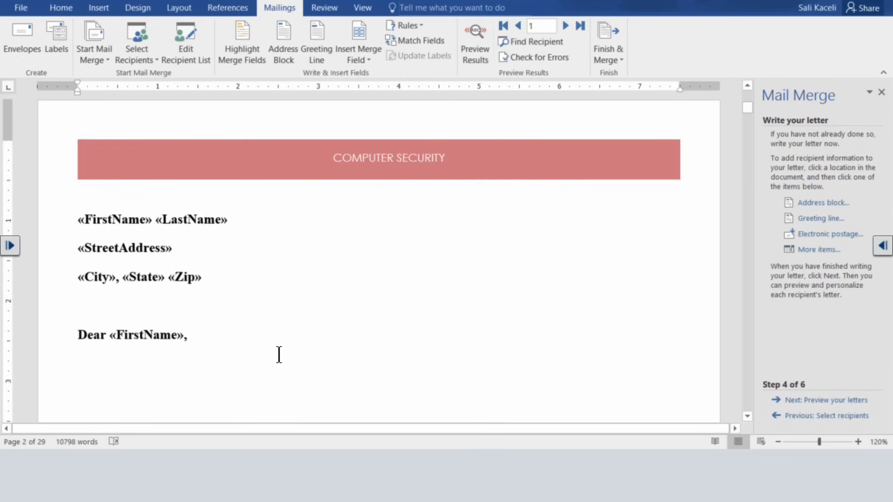
Write below the greeting: "Below is the annual report for your investments. If you have any concerns, please contact us as soon as possible."
{"action": "left_click", "coordinate": [71, 222], "text": "shift"}
{"action": "left_click", "coordinate": [227, 279]}
{"action": "left_click", "coordinate": [207, 337]}
{"action": "key", "text": "Return"}
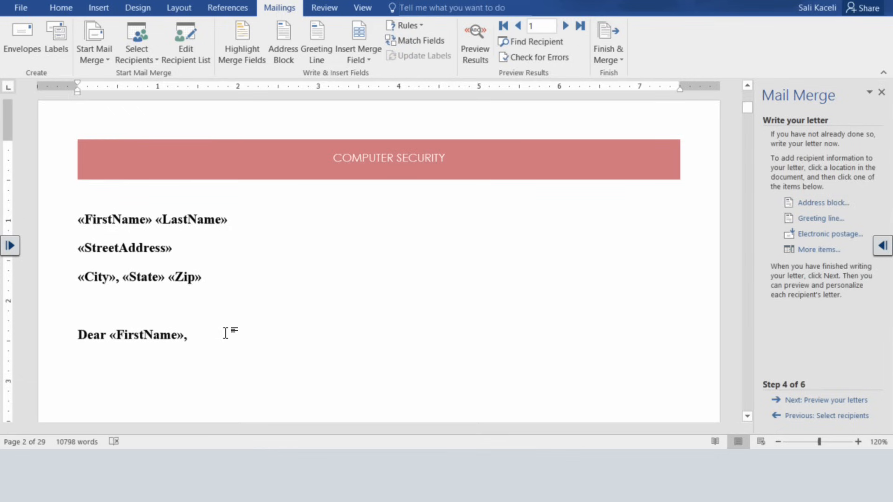
{"action": "type", "text": "Below is the an"}
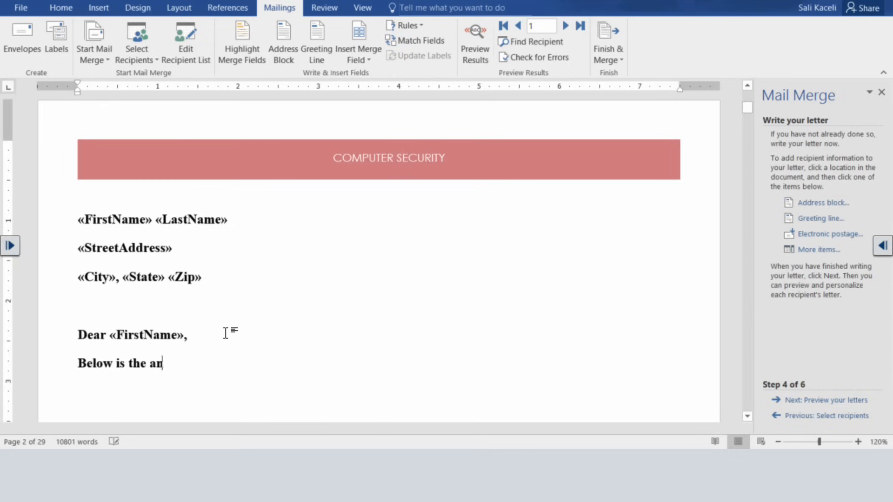
{"action": "type", "text": "nual report f"}
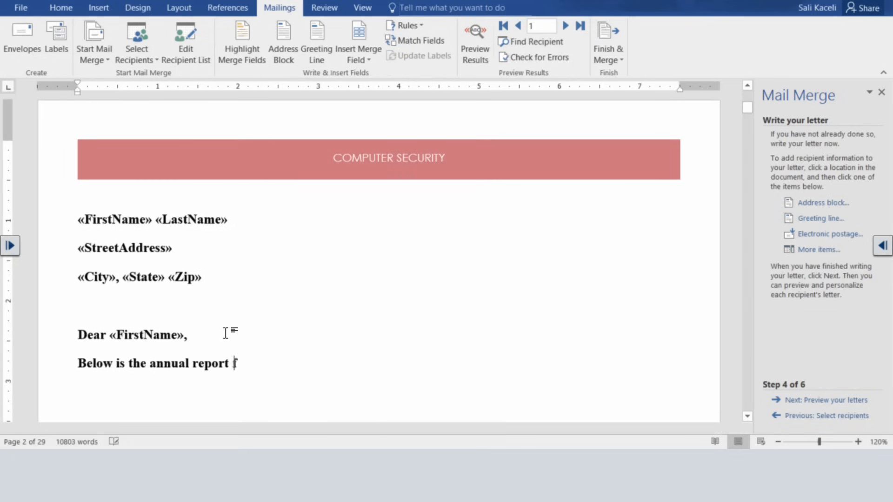
{"action": "type", "text": "or your investmnet"}
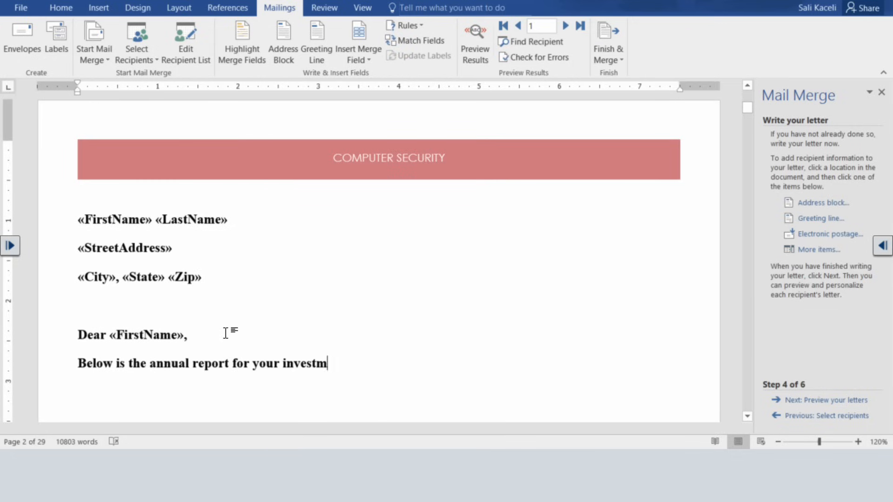
{"action": "key", "text": "BackSpace"}
{"action": "type", "text": "ents."}
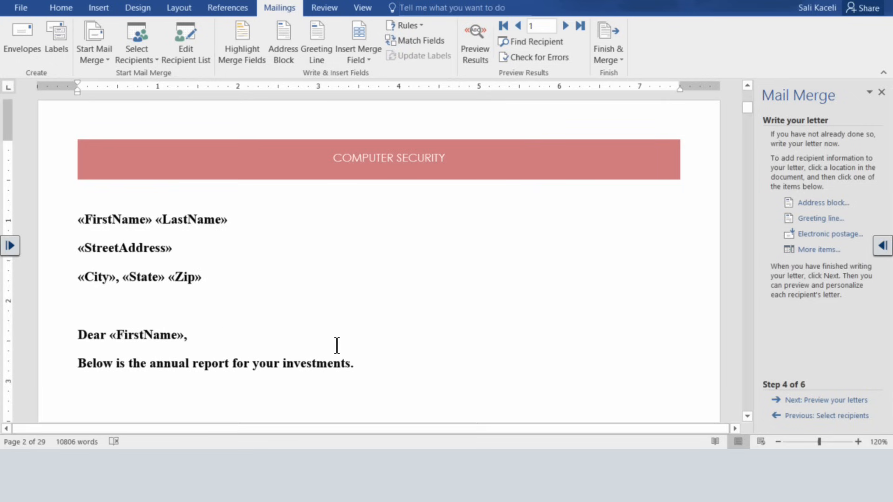
{"action": "double_click", "coordinate": [359, 365]}
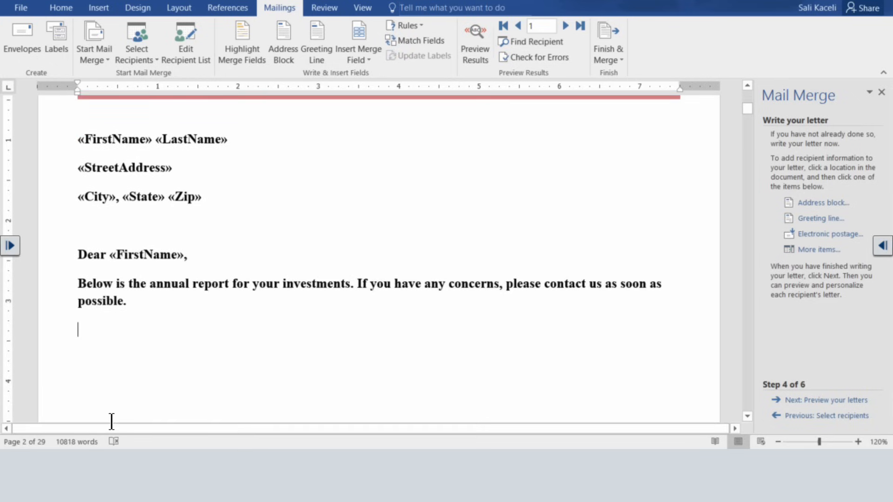
Leave a blank line after the body and close the letter with "Sincerely," and the sender's full name beneath it
{"action": "left_click", "coordinate": [359, 58]}
{"action": "left_click", "coordinate": [130, 412]}
{"action": "key", "text": "Return"}
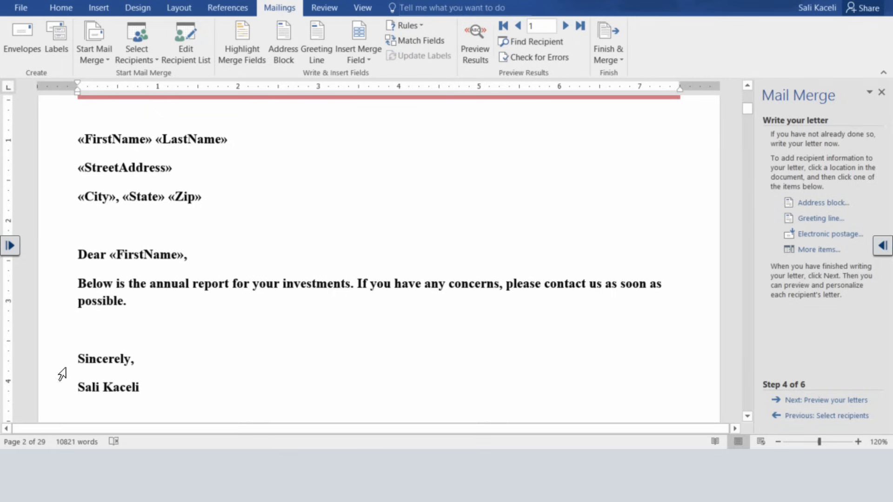
Advance the mail merge to previewing the letters and check the first recipient's address, greeting and closing
{"action": "left_click", "coordinate": [114, 321]}
{"action": "key", "text": "Left"}
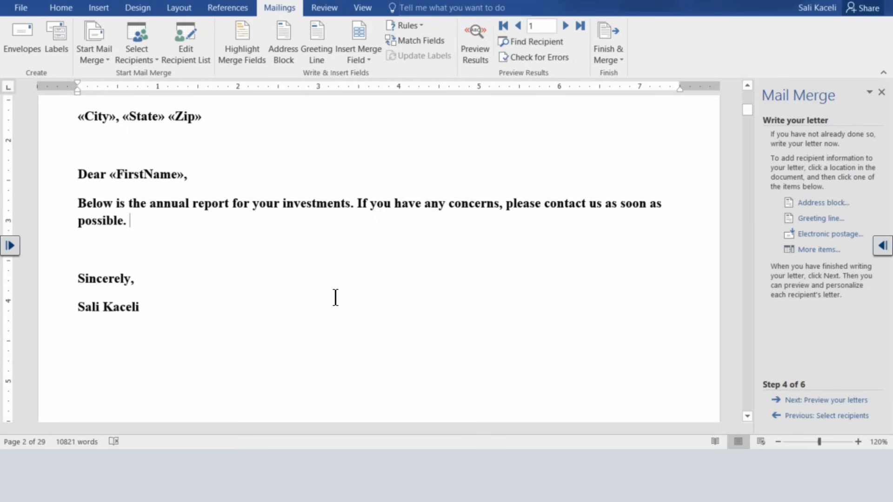
{"action": "left_click", "coordinate": [824, 401]}
{"action": "left_click", "coordinate": [149, 225]}
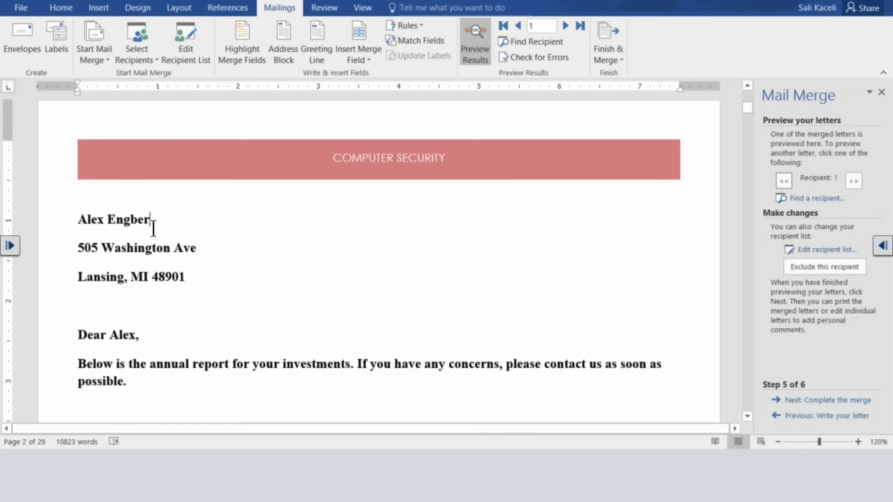
{"action": "left_click", "coordinate": [144, 348]}
{"action": "scroll", "coordinate": [146, 353], "scroll_direction": "down", "scroll_amount": 2}
{"action": "scroll", "coordinate": [146, 353], "scroll_direction": "down", "scroll_amount": 1}
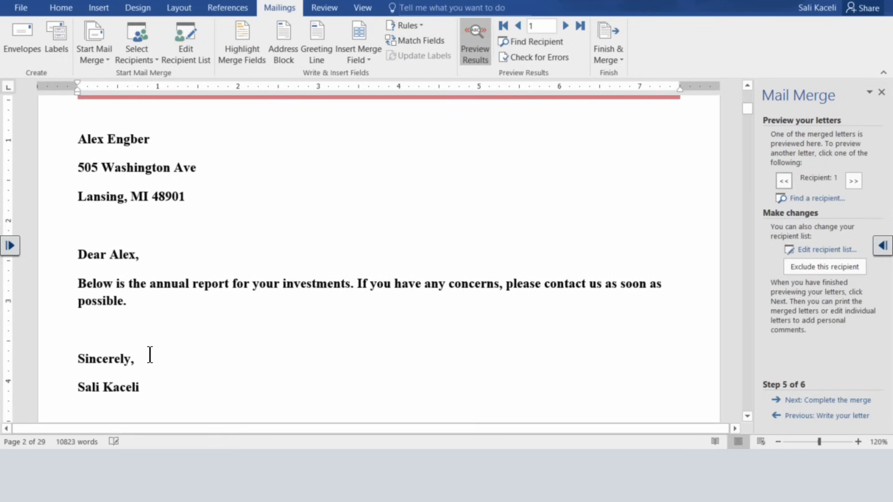
Browse the previewed letters one recipient at a time up to recipient 16
{"action": "left_click", "coordinate": [854, 181]}
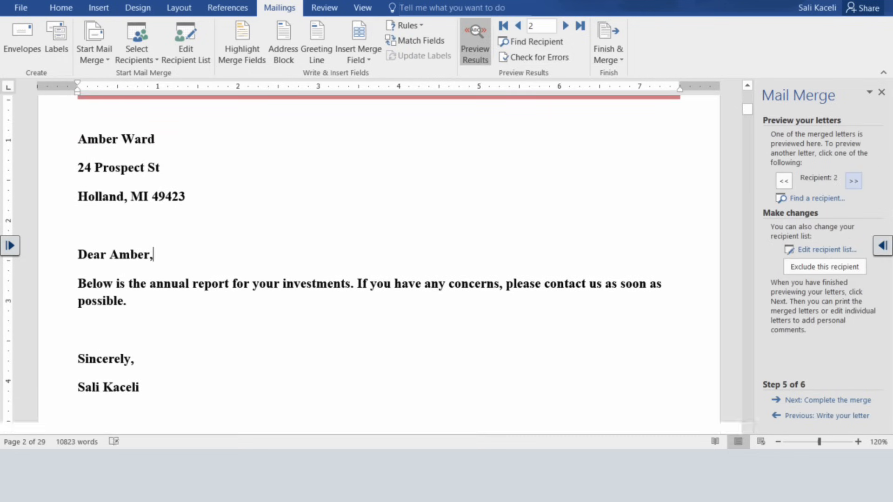
{"action": "left_click", "coordinate": [854, 181]}
{"action": "left_click", "coordinate": [854, 181]}
{"action": "left_click", "coordinate": [855, 181]}
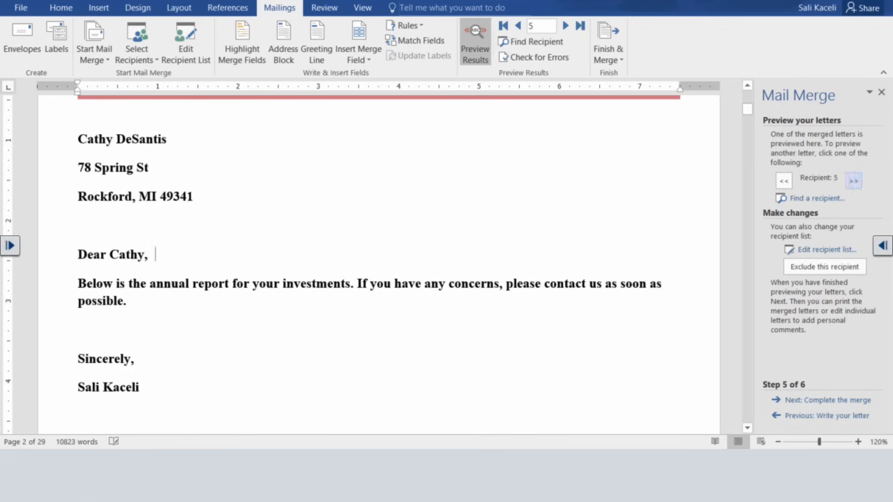
{"action": "left_click", "coordinate": [854, 181]}
{"action": "left_click", "coordinate": [854, 181]}
{"action": "left_click", "coordinate": [854, 181]}
{"action": "left_click", "coordinate": [854, 181]}
{"action": "left_click", "coordinate": [855, 181]}
{"action": "left_click", "coordinate": [856, 181]}
{"action": "left_click", "coordinate": [856, 181]}
{"action": "left_click", "coordinate": [856, 181]}
{"action": "left_click", "coordinate": [856, 181]}
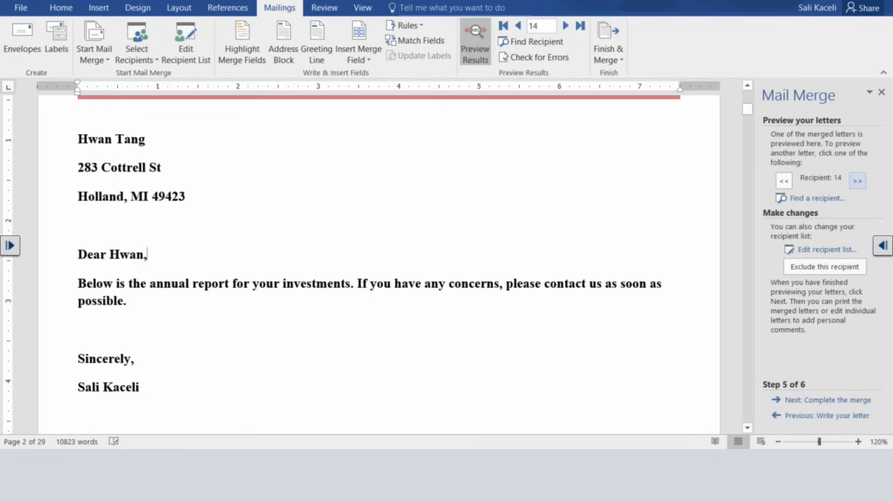
{"action": "left_click", "coordinate": [856, 181]}
{"action": "left_click", "coordinate": [856, 181]}
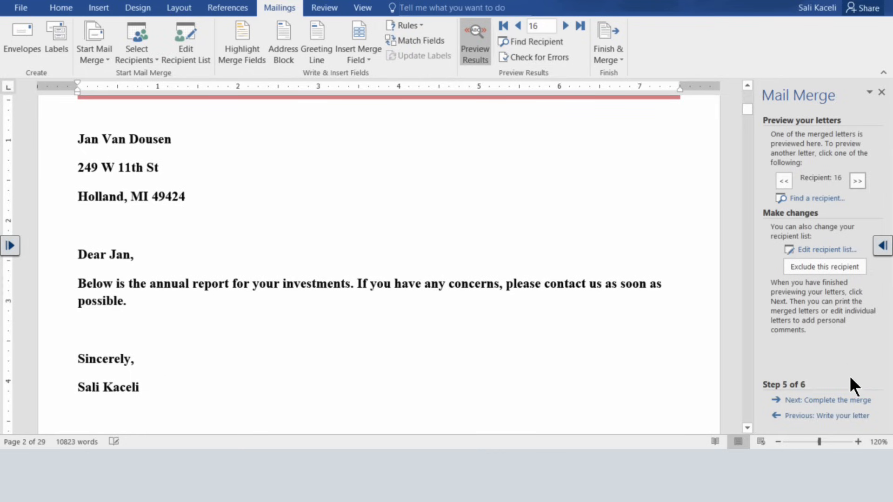
Complete the mail merge by generating individual letters for all records in a new document
{"action": "left_click", "coordinate": [845, 402]}
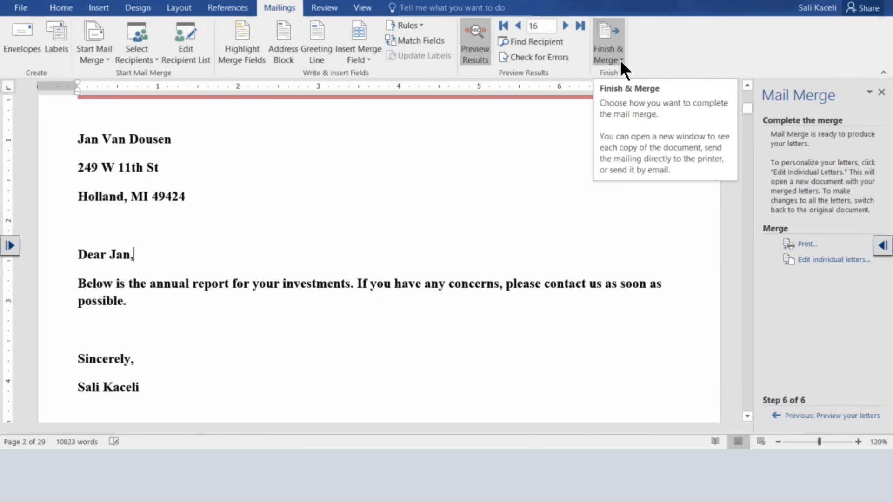
{"action": "left_click", "coordinate": [812, 261]}
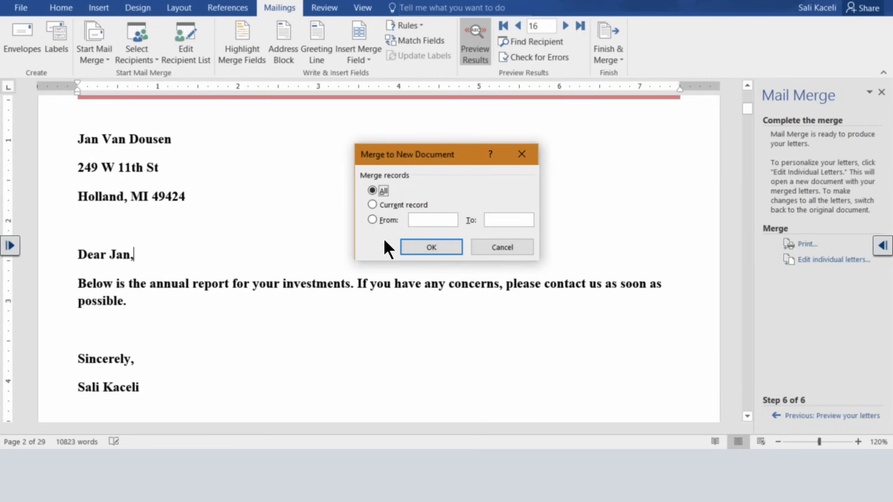
{"action": "left_click", "coordinate": [431, 246]}
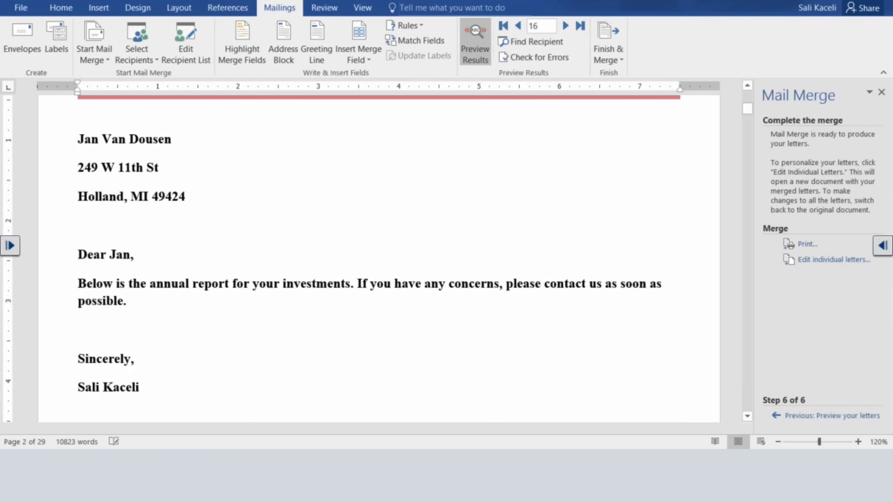
Examine the first customer's merged letter and the report pages after it, continuing to the second customer's letter
{"action": "scroll", "coordinate": [612, 222], "scroll_direction": "down", "scroll_amount": 10}
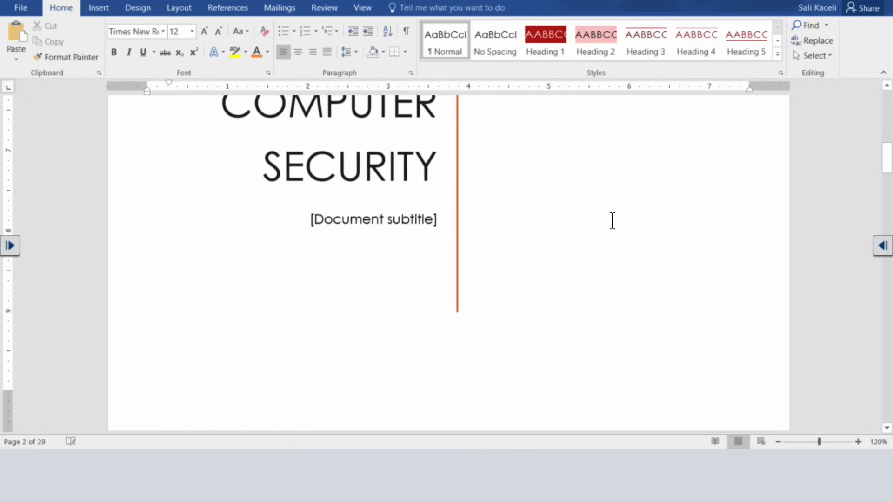
{"action": "scroll", "coordinate": [435, 219], "scroll_direction": "down", "scroll_amount": 2}
{"action": "scroll", "coordinate": [433, 243], "scroll_direction": "up", "scroll_amount": 4}
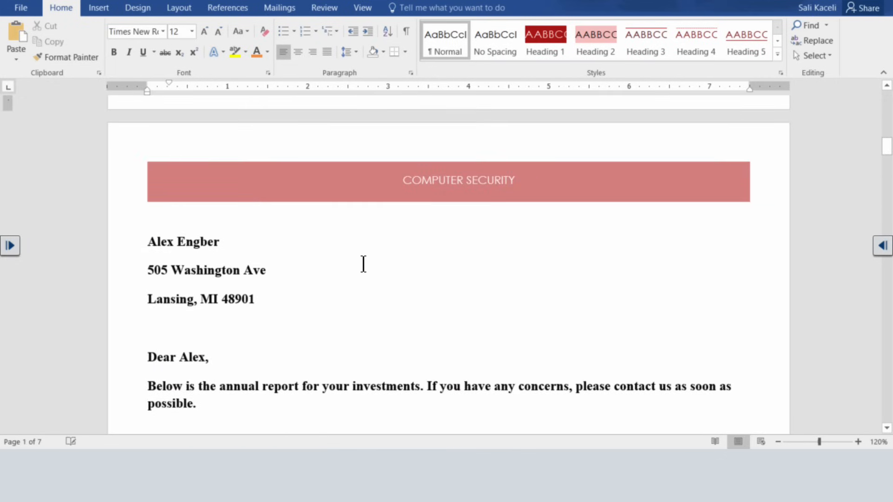
{"action": "scroll", "coordinate": [364, 264], "scroll_direction": "down", "scroll_amount": 4}
{"action": "scroll", "coordinate": [375, 247], "scroll_direction": "up", "scroll_amount": 6}
{"action": "scroll", "coordinate": [387, 256], "scroll_direction": "down", "scroll_amount": 2}
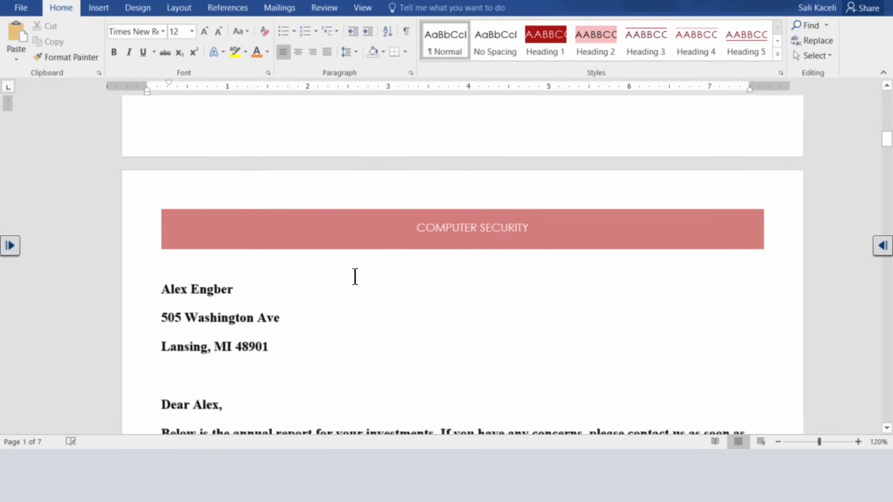
{"action": "scroll", "coordinate": [355, 277], "scroll_direction": "down", "scroll_amount": 1}
{"action": "scroll", "coordinate": [317, 281], "scroll_direction": "up", "scroll_amount": 12}
{"action": "scroll", "coordinate": [325, 259], "scroll_direction": "down", "scroll_amount": 12}
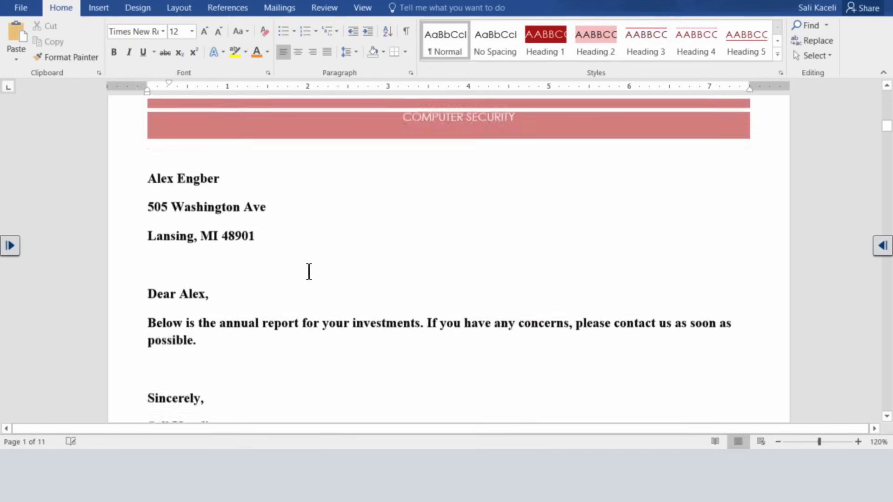
{"action": "scroll", "coordinate": [308, 279], "scroll_direction": "down", "scroll_amount": 13}
{"action": "scroll", "coordinate": [312, 298], "scroll_direction": "down", "scroll_amount": 6}
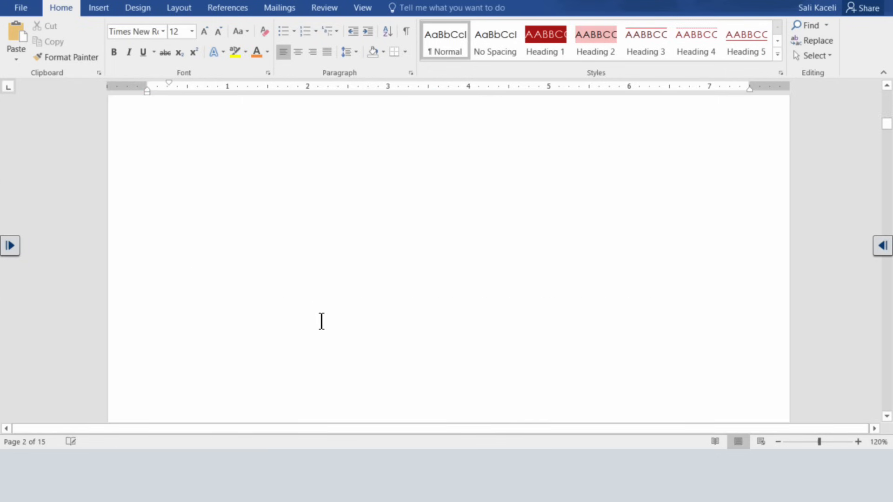
{"action": "scroll", "coordinate": [325, 307], "scroll_direction": "down", "scroll_amount": 20}
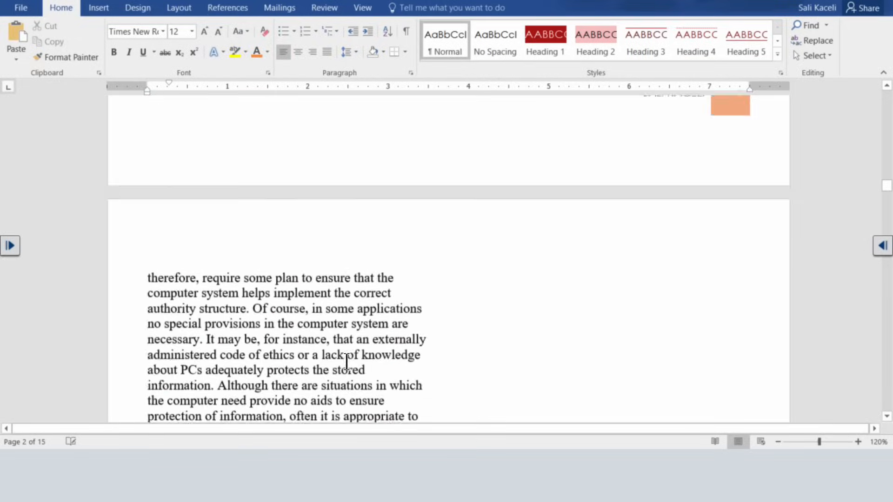
{"action": "scroll", "coordinate": [347, 362], "scroll_direction": "down", "scroll_amount": 20}
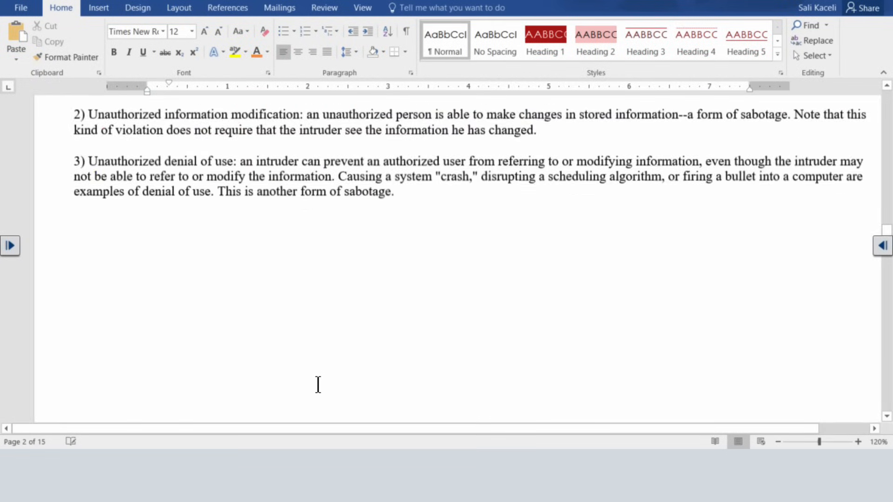
{"action": "scroll", "coordinate": [317, 382], "scroll_direction": "down", "scroll_amount": 20}
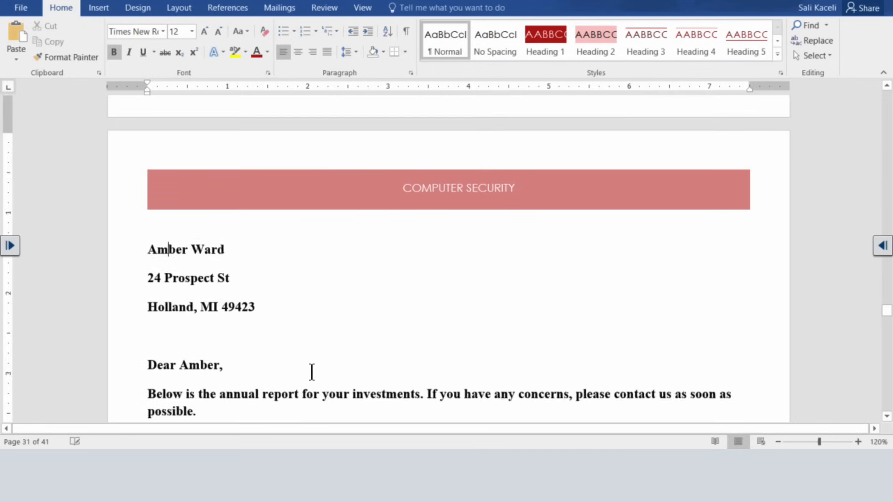
{"action": "scroll", "coordinate": [312, 372], "scroll_direction": "down", "scroll_amount": 8}
{"action": "scroll", "coordinate": [313, 355], "scroll_direction": "up", "scroll_amount": 3}
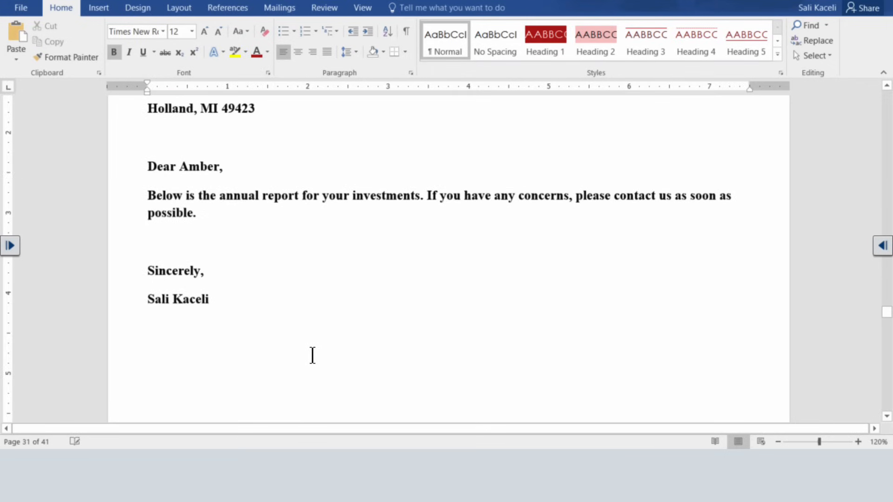
Review the report pages following the second customer's letter, through the bibliography, up to the third customer's letter
{"action": "scroll", "coordinate": [312, 359], "scroll_direction": "down", "scroll_amount": 20}
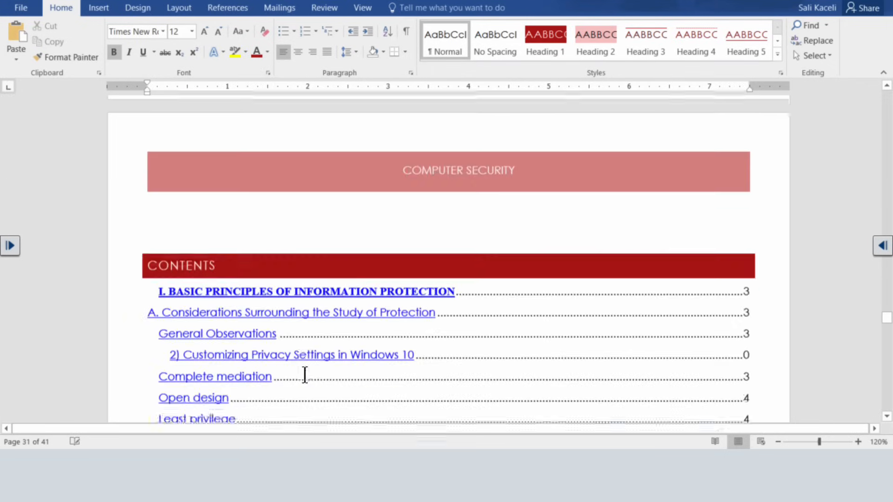
{"action": "scroll", "coordinate": [346, 357], "scroll_direction": "down", "scroll_amount": 15}
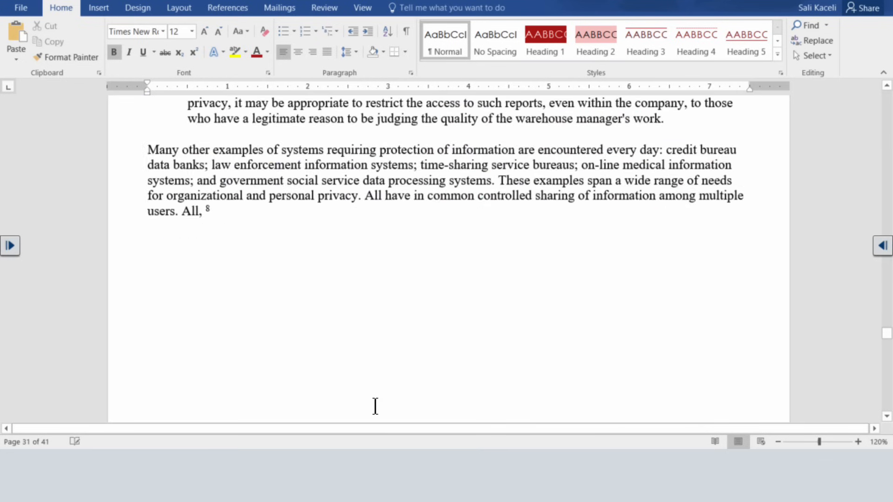
{"action": "scroll", "coordinate": [376, 406], "scroll_direction": "down", "scroll_amount": 15}
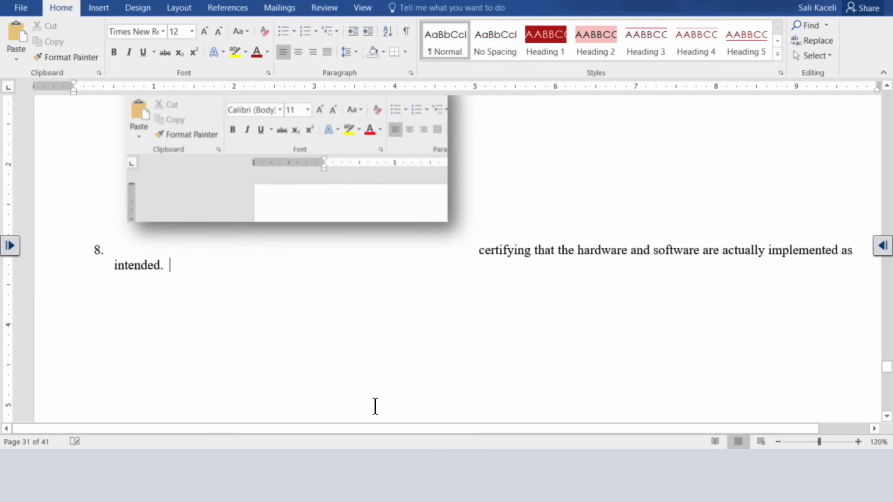
{"action": "scroll", "coordinate": [376, 406], "scroll_direction": "down", "scroll_amount": 15}
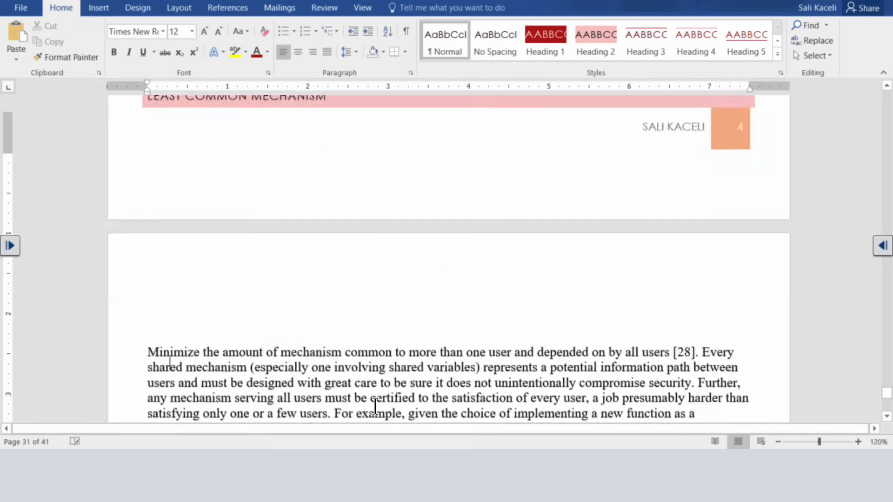
{"action": "scroll", "coordinate": [375, 406], "scroll_direction": "down", "scroll_amount": 15}
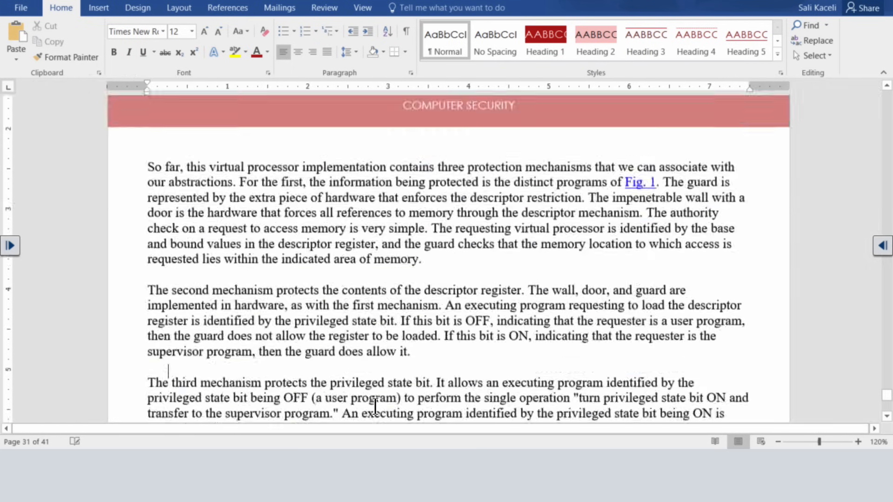
{"action": "scroll", "coordinate": [375, 406], "scroll_direction": "down", "scroll_amount": 15}
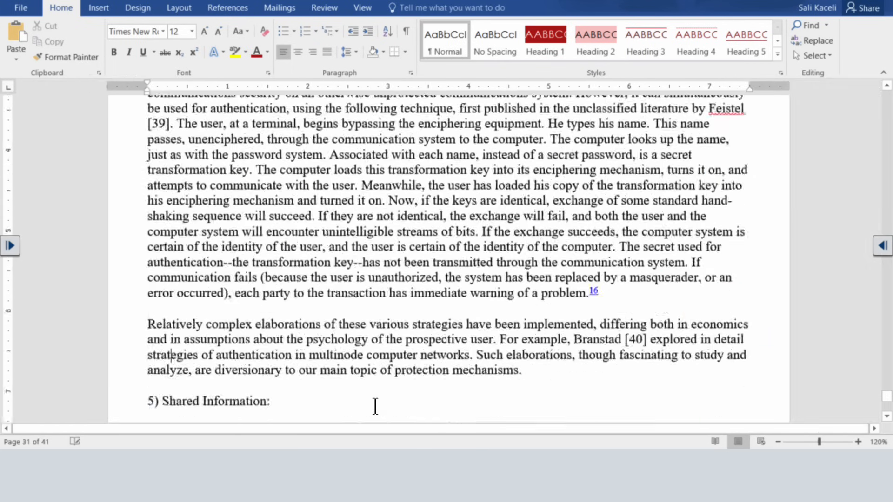
{"action": "scroll", "coordinate": [376, 406], "scroll_direction": "down", "scroll_amount": 15}
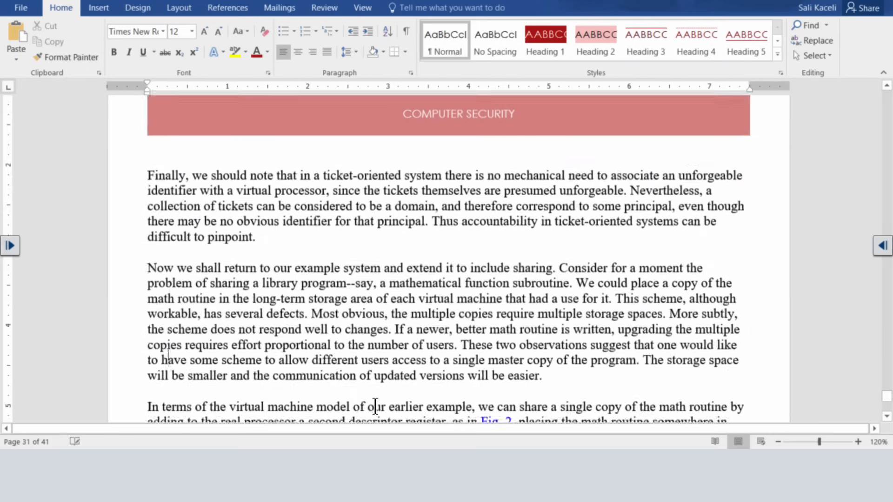
{"action": "scroll", "coordinate": [375, 406], "scroll_direction": "down", "scroll_amount": 5}
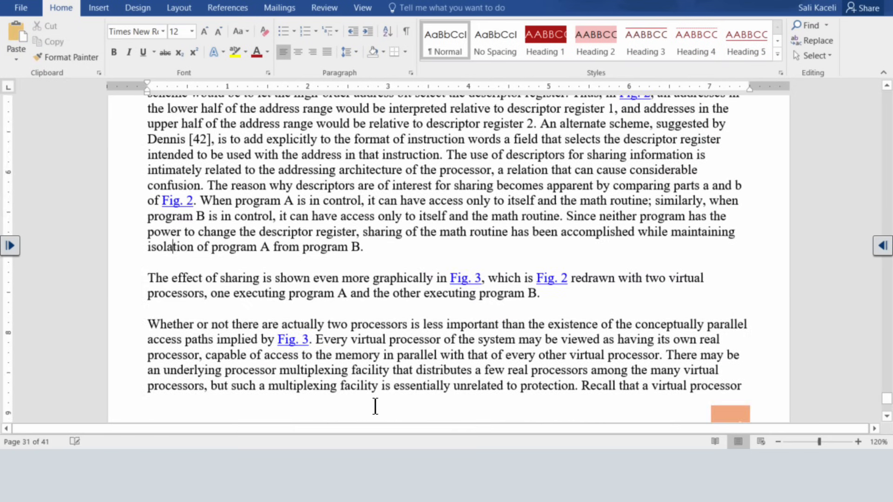
{"action": "key", "text": "Page_Down"}
{"action": "key", "text": "Page_Down"}
{"action": "key", "text": "Page_Down"}
{"action": "key", "text": "Page_Down"}
{"action": "key", "text": "Page_Down"}
{"action": "key", "text": "Page_Down"}
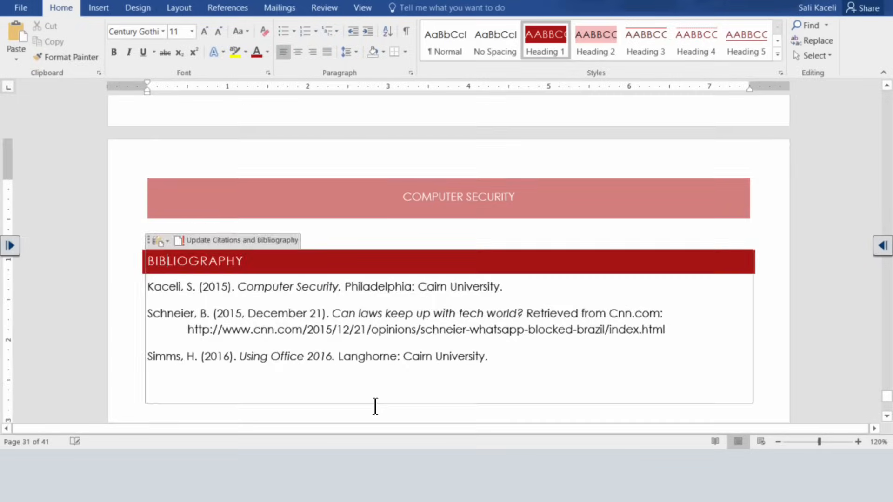
{"action": "key", "text": "Page_Down"}
{"action": "key", "text": "Page_Down"}
{"action": "key", "text": "Page_Down"}
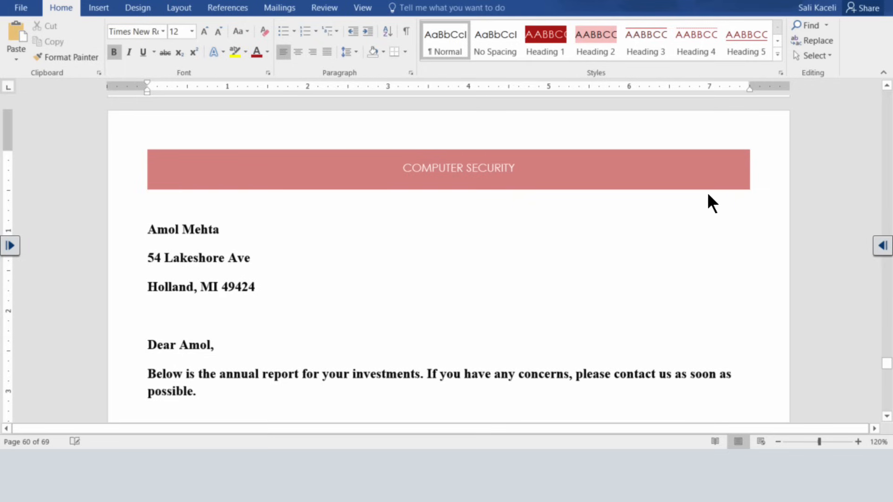
{"action": "mouse_move", "coordinate": [461, 449]}
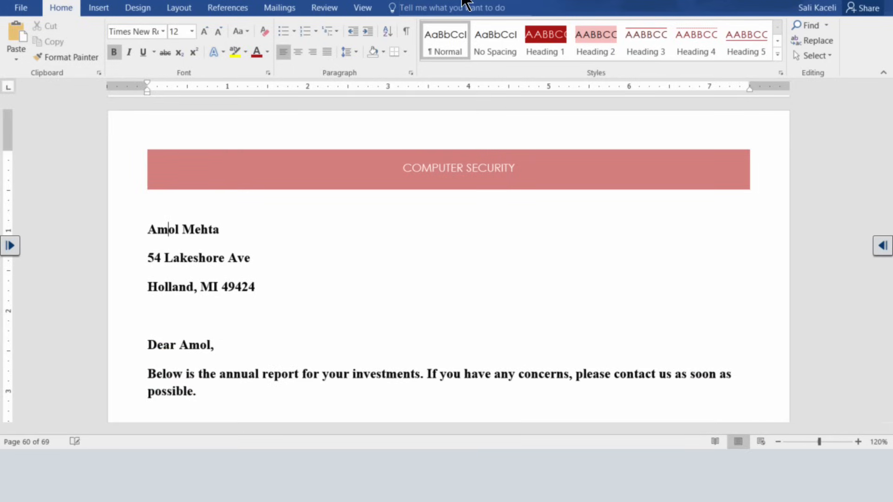
{"action": "left_click", "coordinate": [393, 289]}
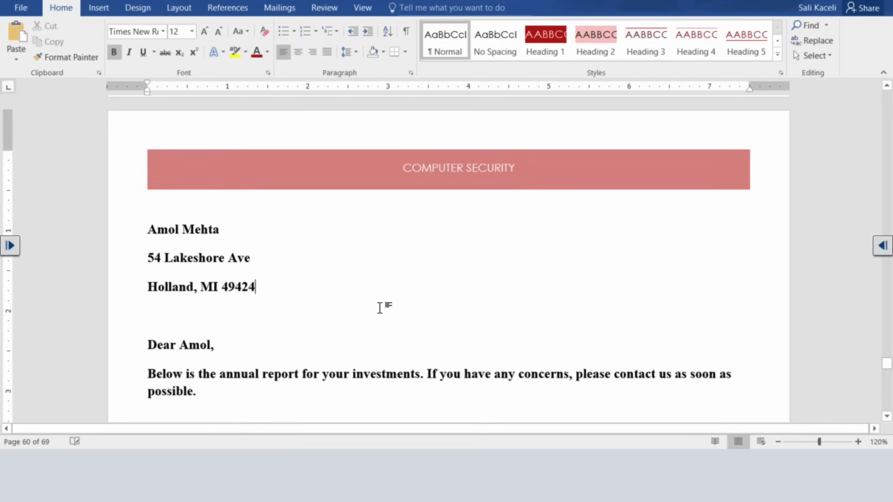
Close the merged letters document without saving, and close the "Sample Word Document Mail Merge" document with its changes saved
{"action": "left_click", "coordinate": [881, 1]}
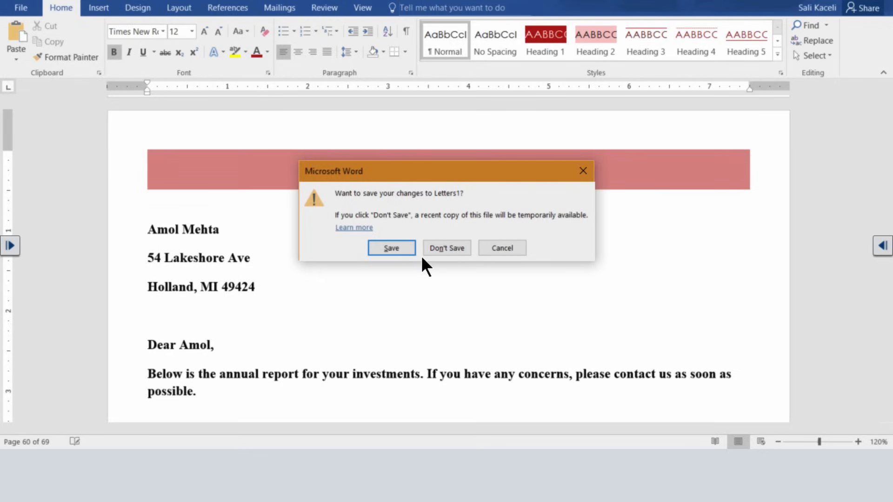
{"action": "left_click", "coordinate": [454, 246]}
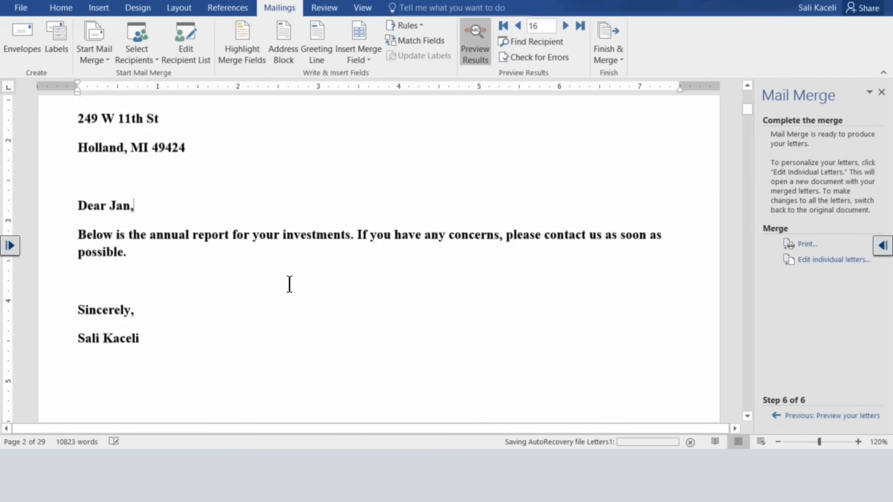
{"action": "scroll", "coordinate": [290, 285], "scroll_direction": "down", "scroll_amount": 1}
{"action": "left_click", "coordinate": [881, 2]}
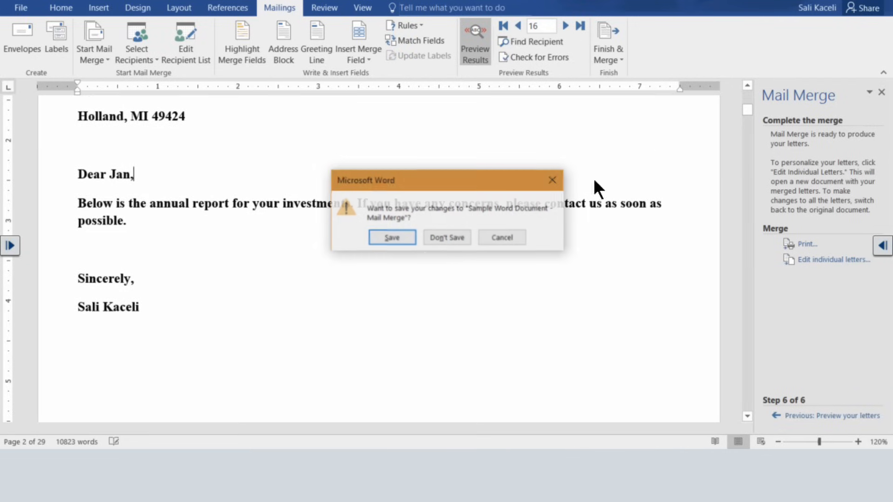
{"action": "left_click", "coordinate": [402, 242]}
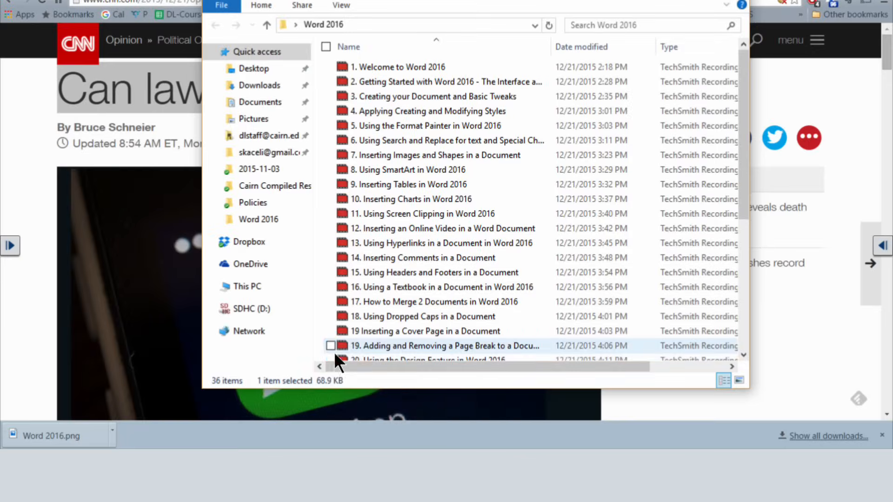
Reopen the "Sample Word Document - Mail Merge" document from the Word 2016 folder, allowing its customer data to load
{"action": "left_click", "coordinate": [673, 1]}
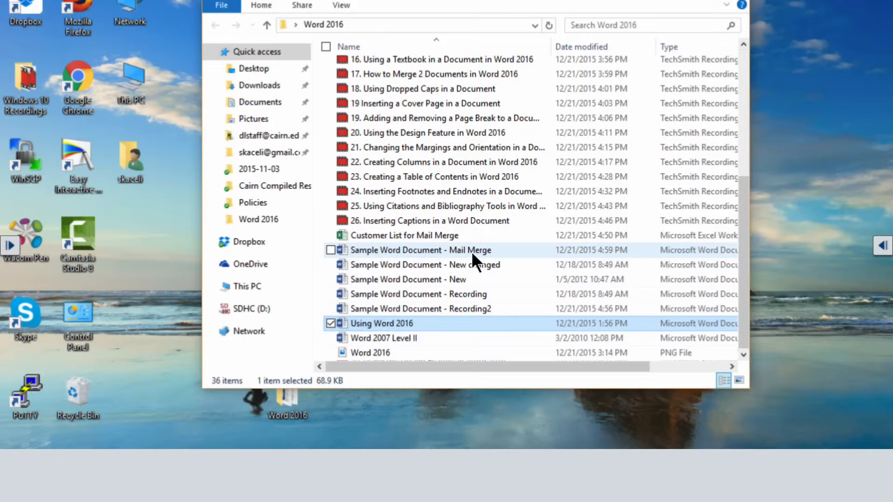
{"action": "double_click", "coordinate": [472, 253]}
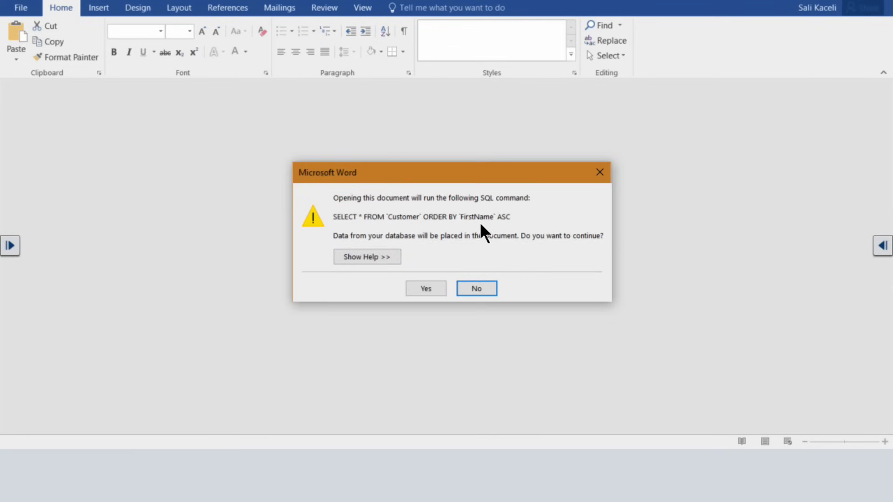
{"action": "left_click", "coordinate": [433, 288]}
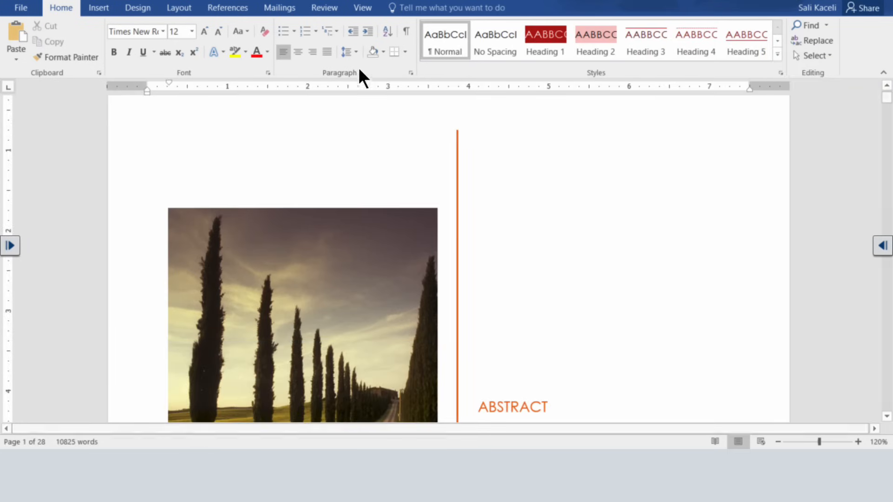
Look over the options for finishing the merge, including sending email messages, without choosing one
{"action": "left_click", "coordinate": [284, 8]}
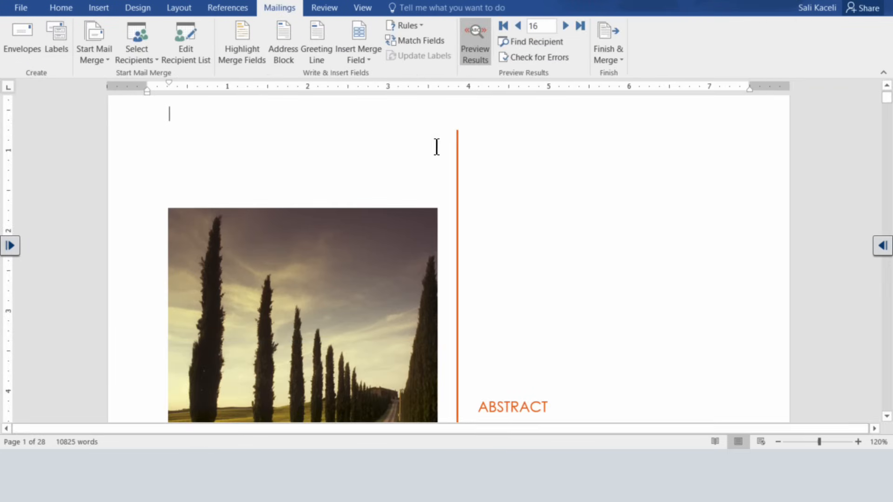
{"action": "left_click", "coordinate": [609, 54]}
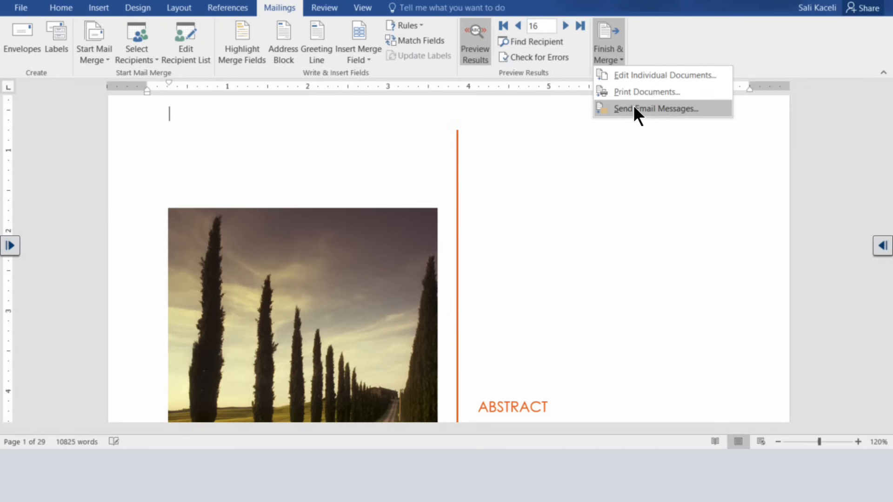
{"action": "left_click", "coordinate": [712, 244]}
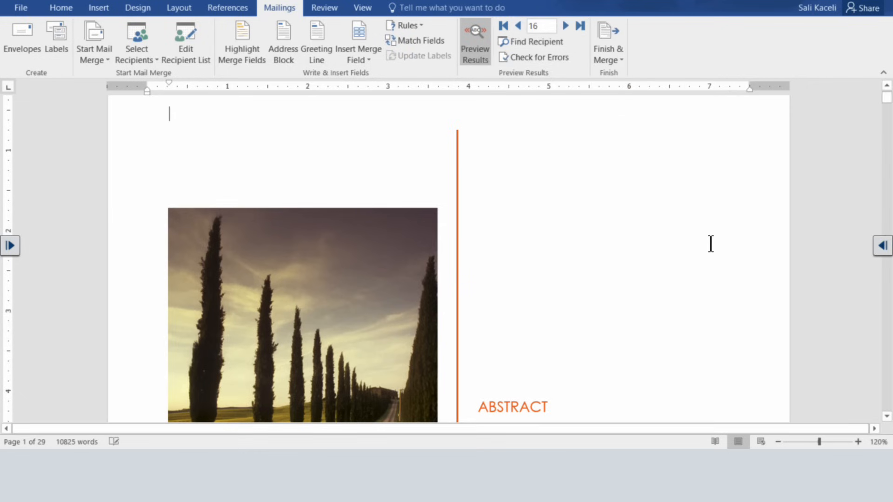
{"action": "scroll", "coordinate": [455, 233], "scroll_direction": "down", "scroll_amount": 15}
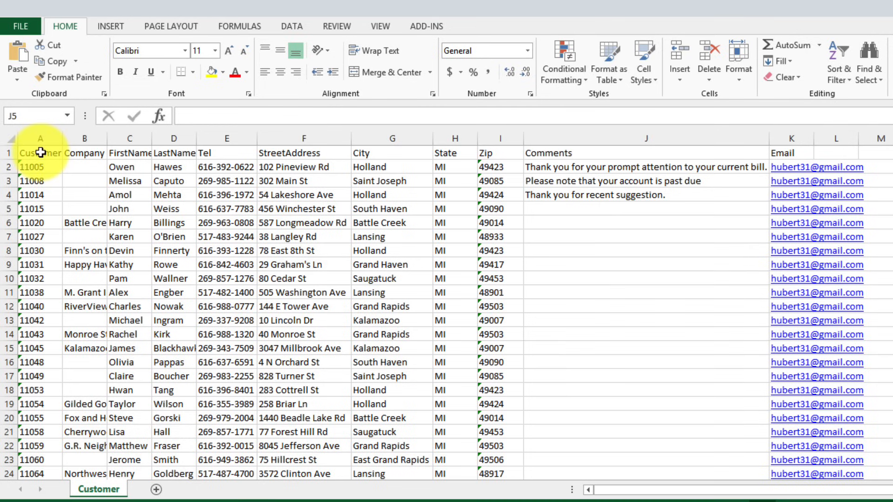
Make the field names in row 1 of the Customer worksheet bold
{"action": "left_click", "coordinate": [9, 154]}
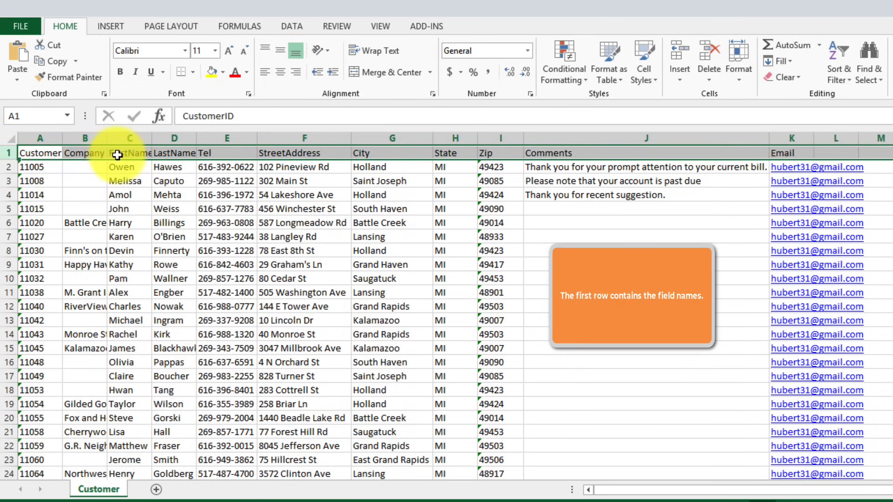
{"action": "left_click", "coordinate": [121, 72]}
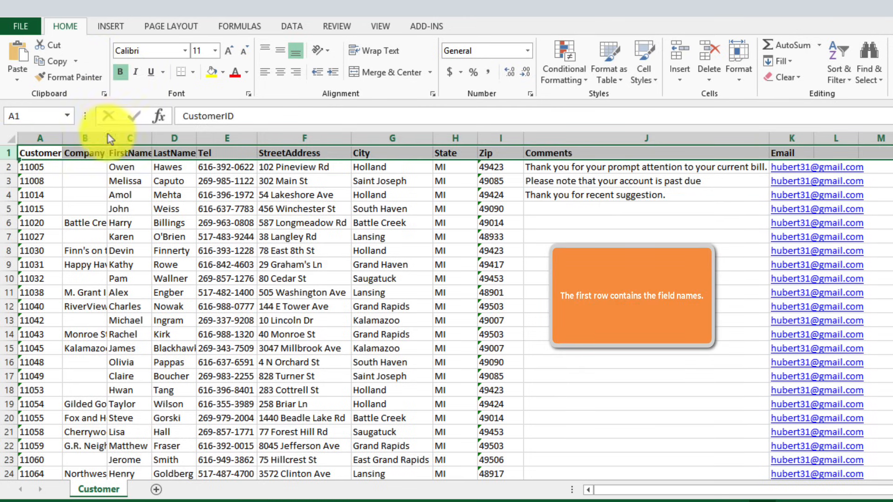
{"action": "left_click", "coordinate": [139, 180]}
Examine the FirstName, LastName, Tel and Company field names in the header row of the Customer worksheet
{"action": "left_click", "coordinate": [133, 153]}
{"action": "left_click", "coordinate": [177, 154]}
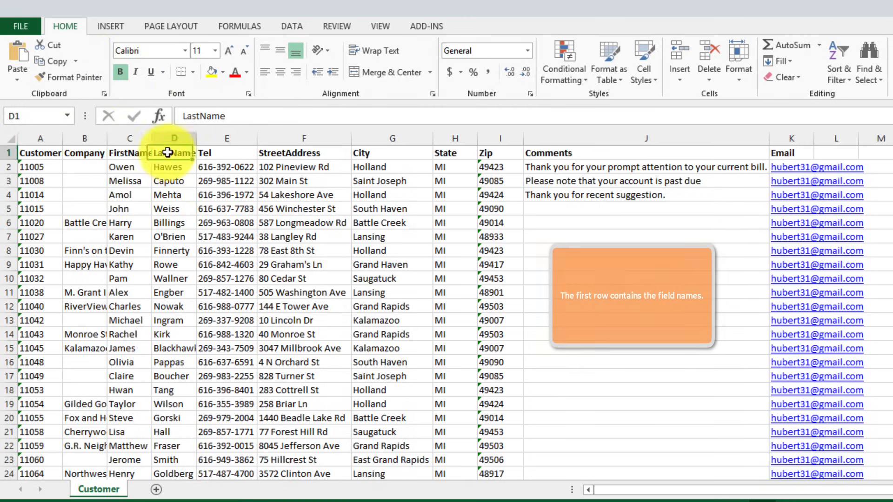
{"action": "left_click", "coordinate": [179, 194]}
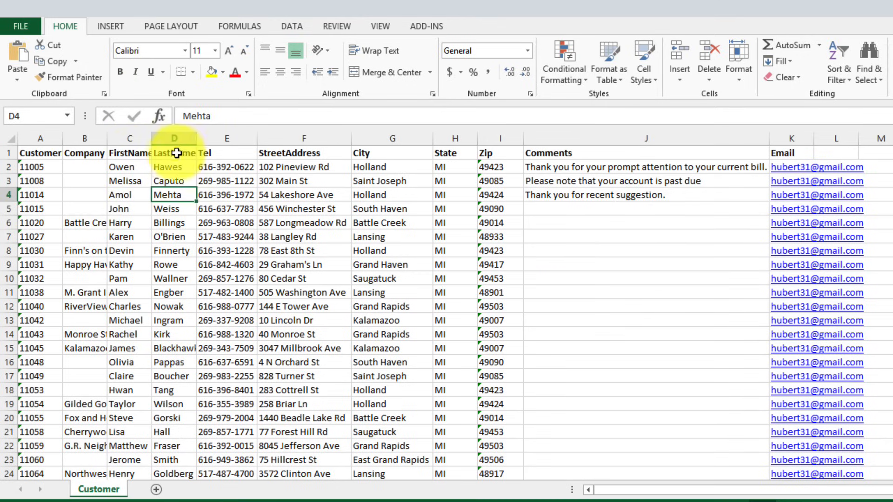
{"action": "left_click", "coordinate": [215, 155]}
{"action": "key", "text": "Left"}
{"action": "key", "text": "Left"}
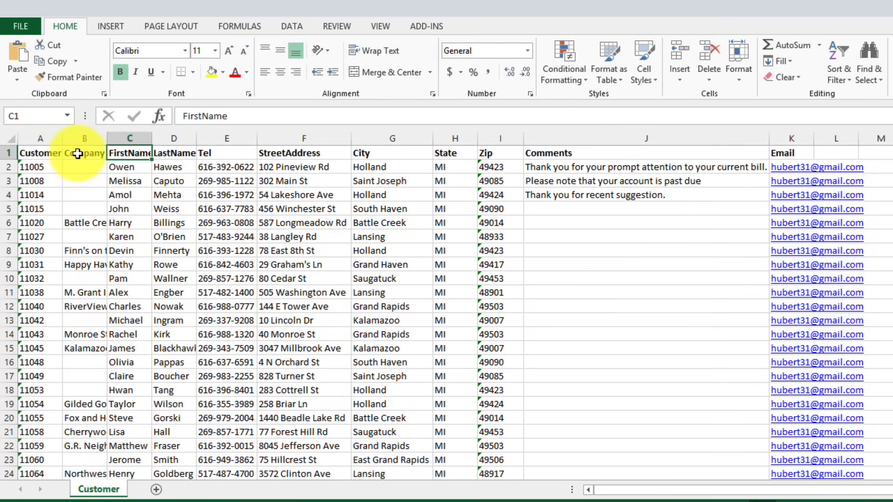
{"action": "key", "text": "Left"}
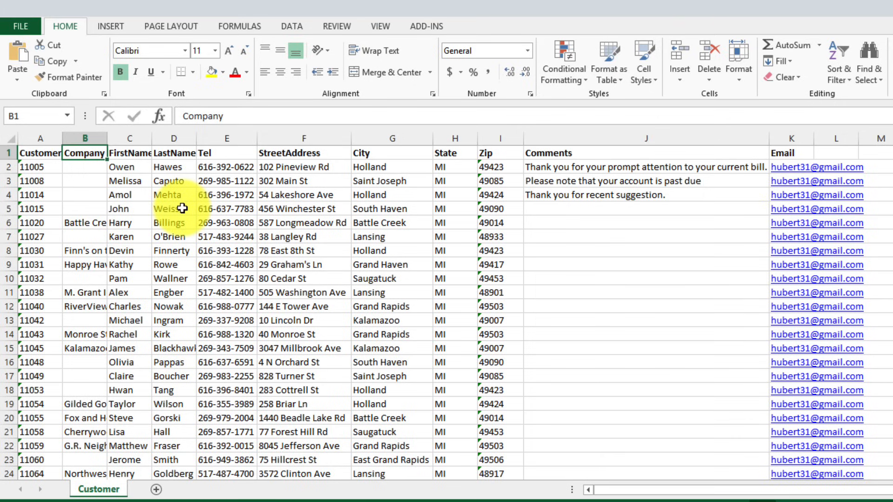
Look through the columns and rows of the customer list, including the Comments and Email columns
{"action": "left_click", "coordinate": [672, 223]}
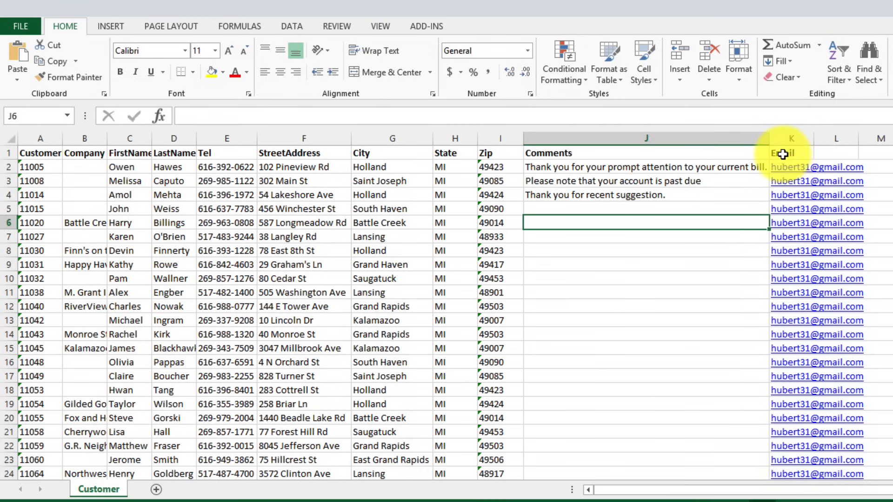
{"action": "scroll", "coordinate": [724, 349], "scroll_direction": "down", "scroll_amount": 4}
{"action": "scroll", "coordinate": [724, 349], "scroll_direction": "down", "scroll_amount": 4}
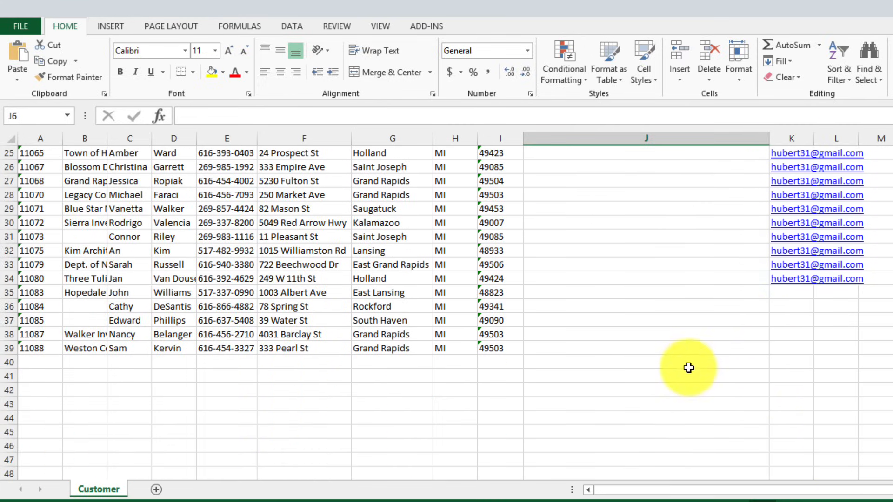
{"action": "scroll", "coordinate": [835, 278], "scroll_direction": "up", "scroll_amount": 1}
{"action": "scroll", "coordinate": [835, 278], "scroll_direction": "up", "scroll_amount": 7}
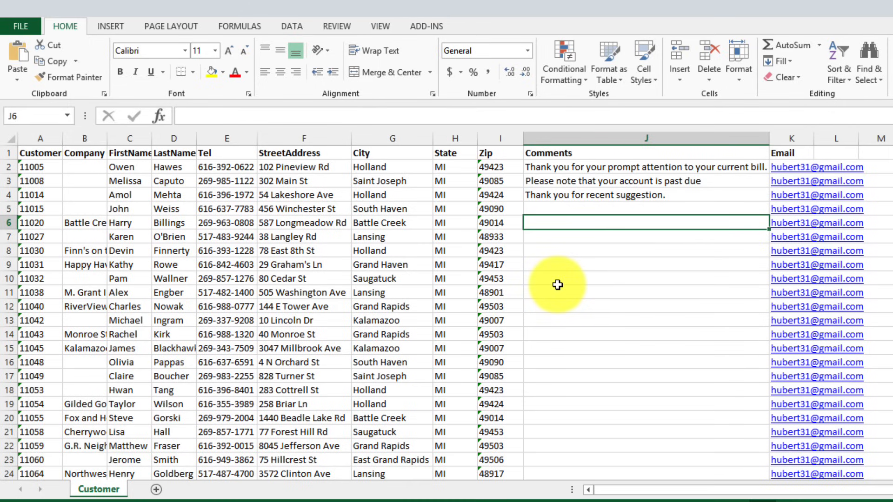
{"action": "left_click", "coordinate": [577, 293]}
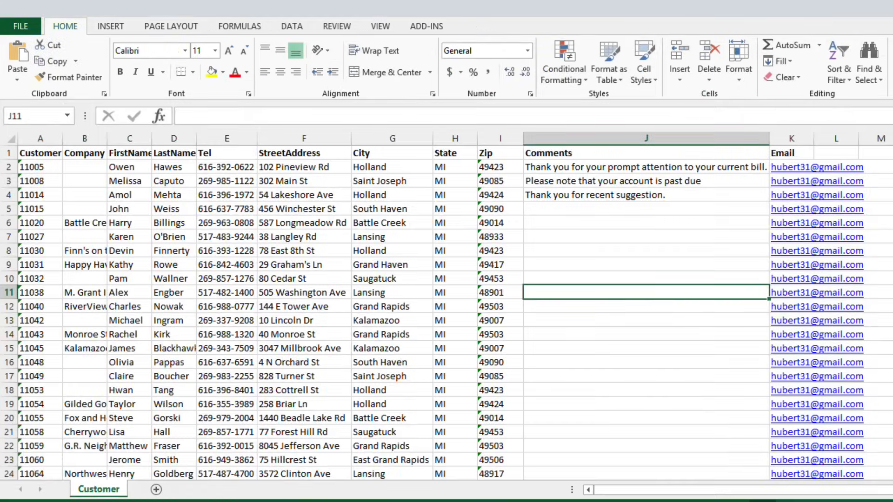
Switch to Word and create a new blank document
{"action": "left_click", "coordinate": [420, 281]}
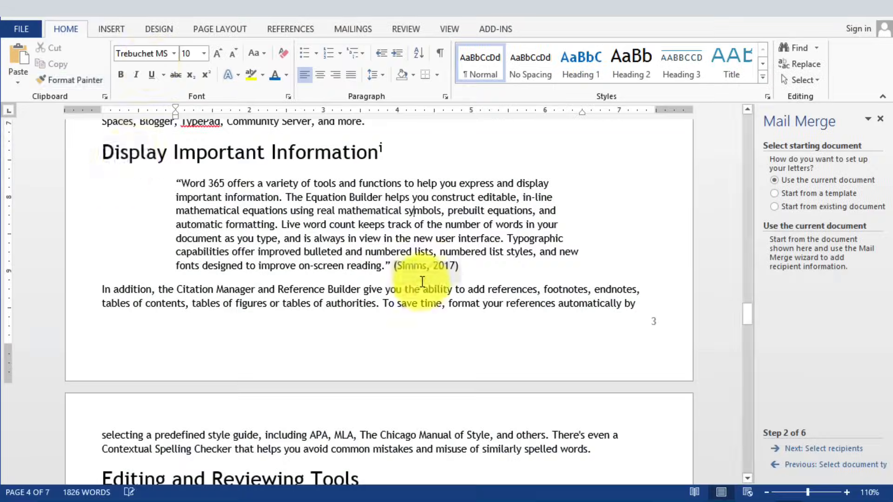
{"action": "left_click", "coordinate": [23, 29]}
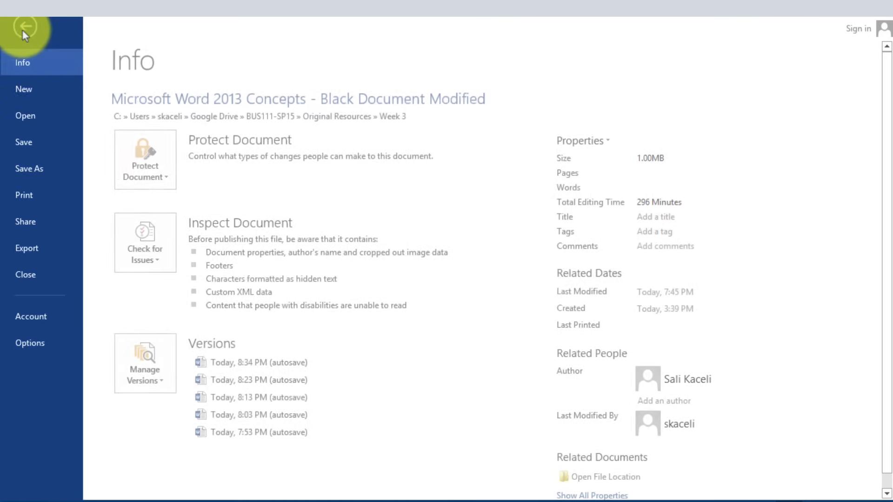
{"action": "left_click", "coordinate": [26, 87]}
{"action": "left_click", "coordinate": [179, 217]}
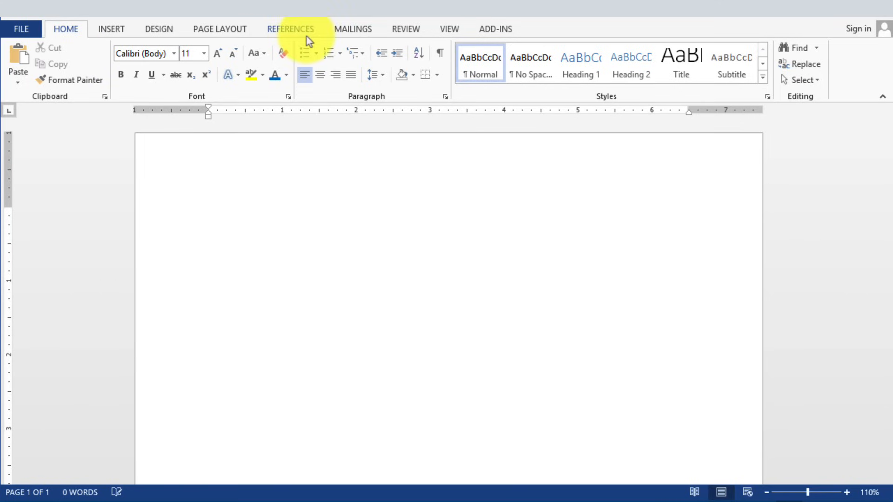
Start the Step-by-Step Mail Merge Wizard for e-mail messages, using the current document as the starting document
{"action": "left_click", "coordinate": [347, 31]}
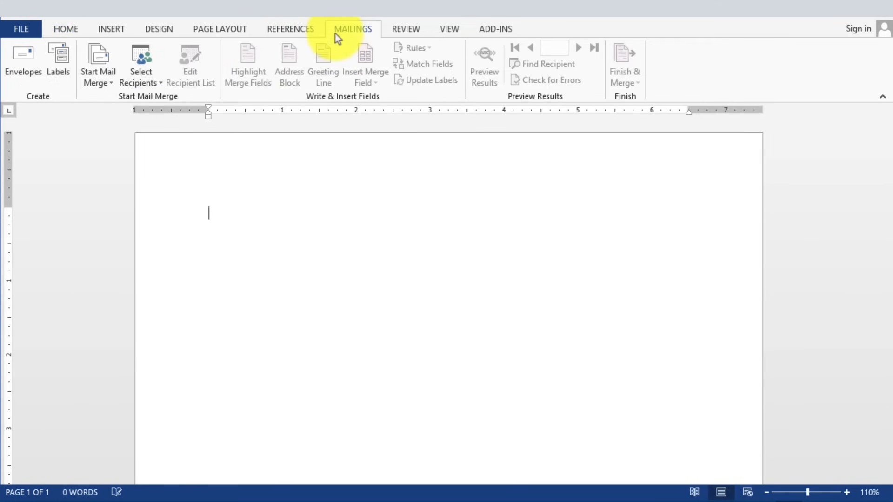
{"action": "left_click", "coordinate": [104, 85]}
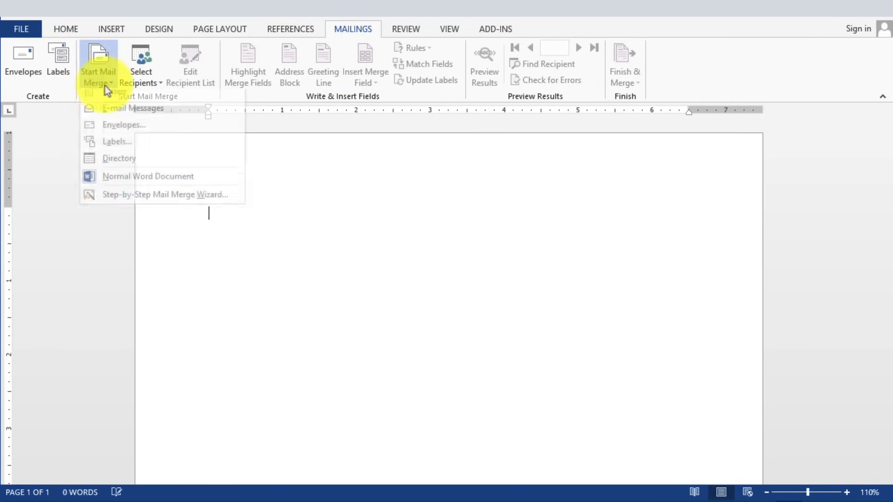
{"action": "left_click", "coordinate": [122, 205]}
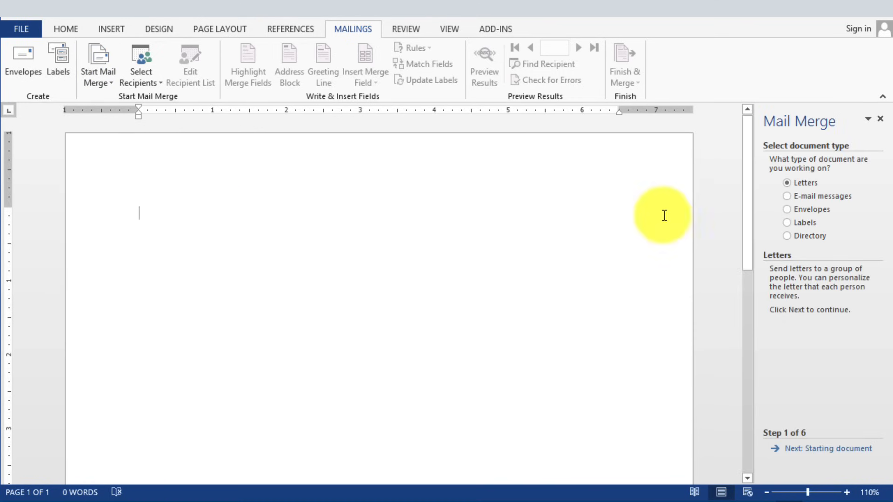
{"action": "left_click", "coordinate": [790, 197]}
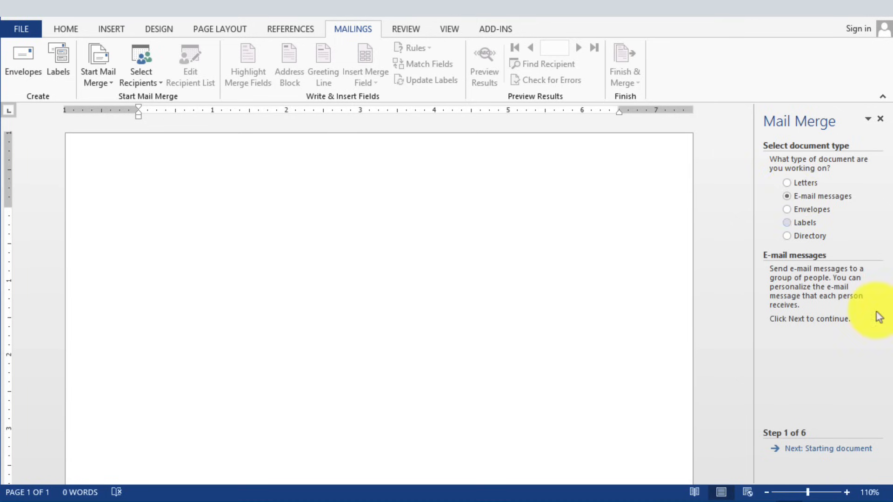
{"action": "left_click", "coordinate": [825, 450]}
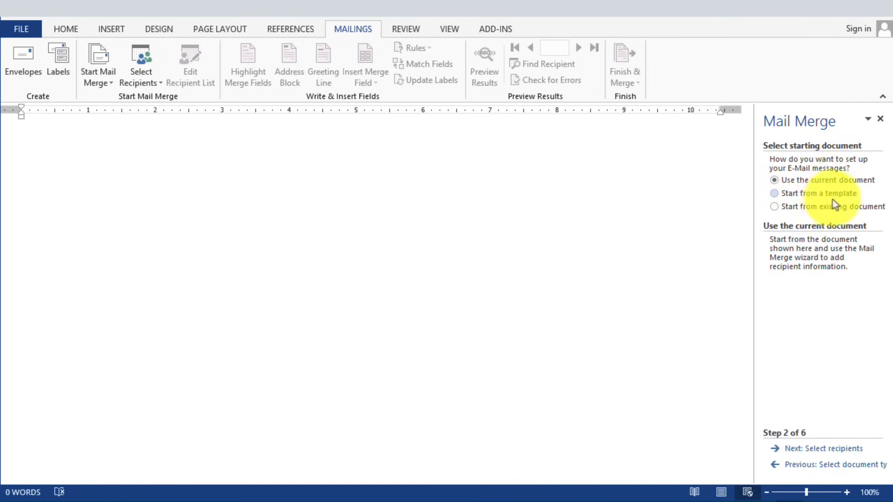
{"action": "left_click", "coordinate": [833, 449]}
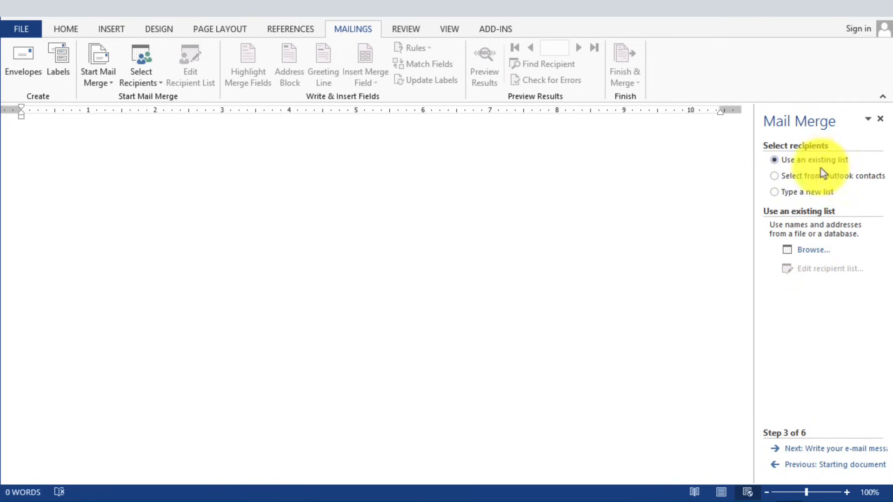
Use the existing list Customer List for MailMerge from the Week 3 folder, with its Customer table, as the recipients
{"action": "left_click", "coordinate": [814, 251]}
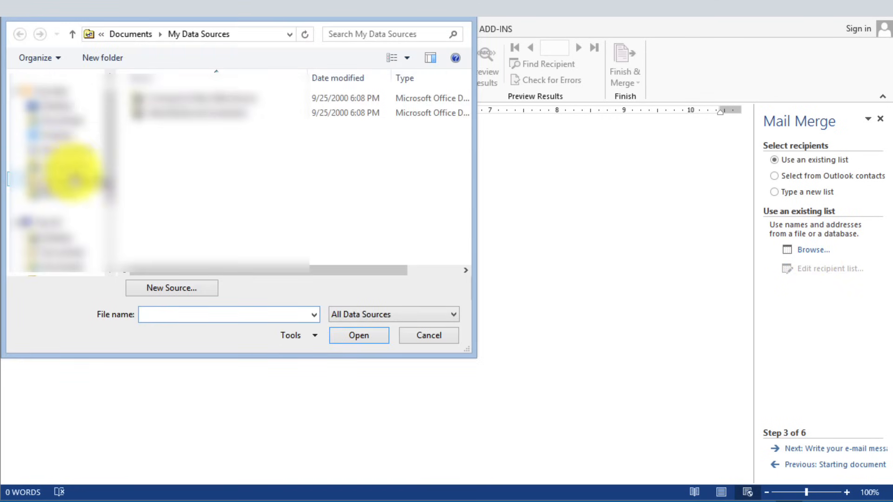
{"action": "left_click", "coordinate": [63, 163]}
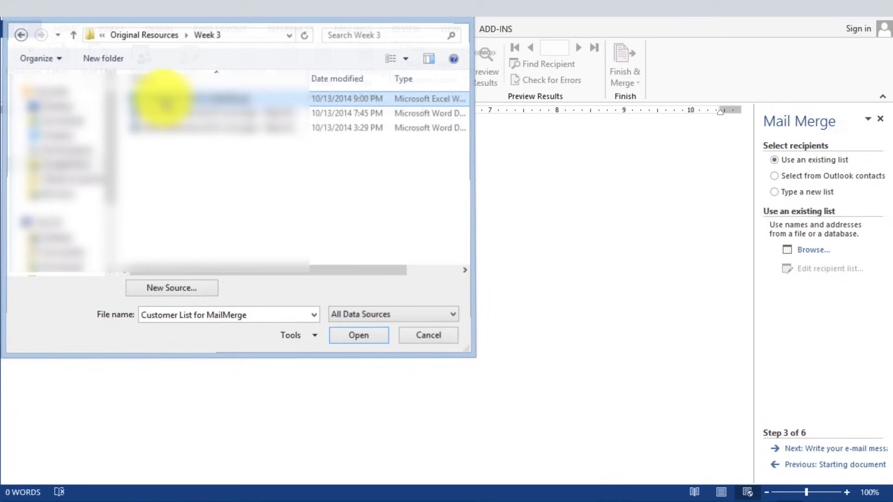
{"action": "double_click", "coordinate": [160, 90]}
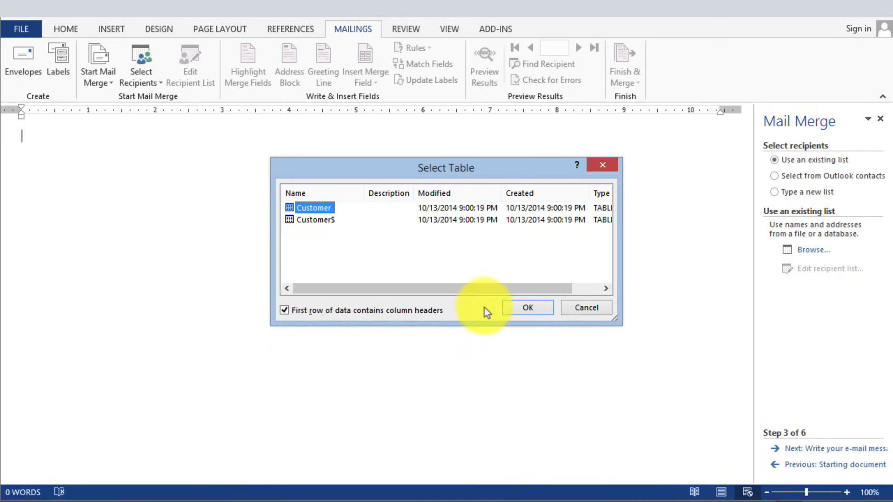
{"action": "left_click", "coordinate": [523, 310]}
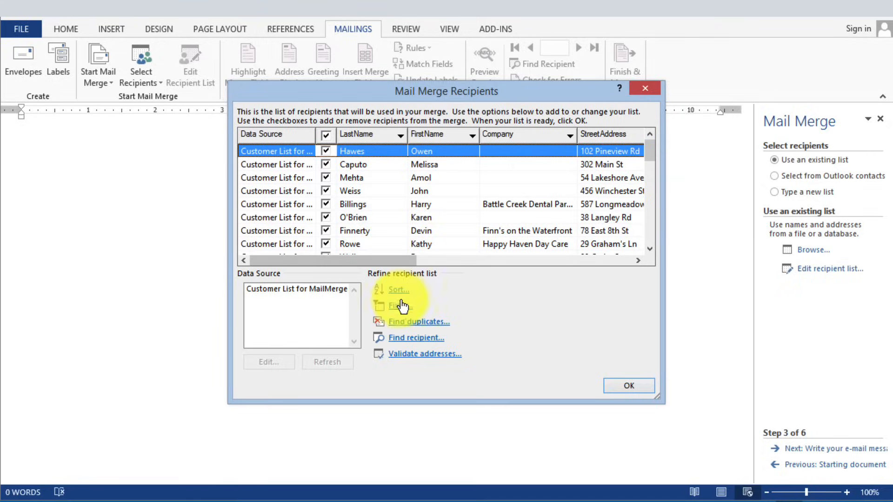
{"action": "left_click", "coordinate": [639, 388]}
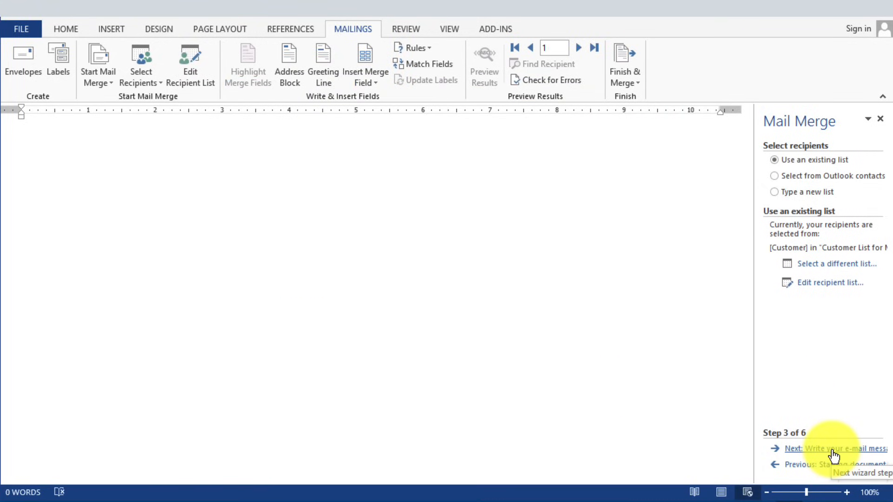
Proceed to writing the e-mail message and add the greeting "Dear «FirstName»," with the FirstName merge field
{"action": "left_click", "coordinate": [834, 450]}
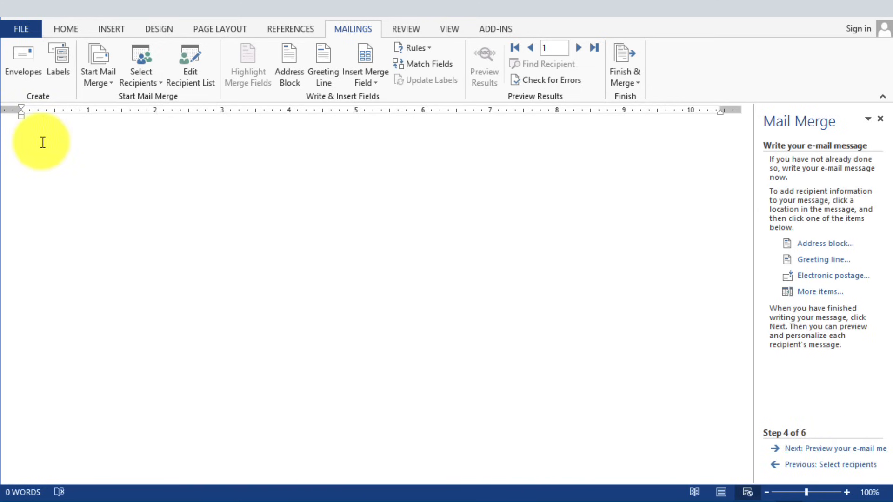
{"action": "type", "text": "Dear"}
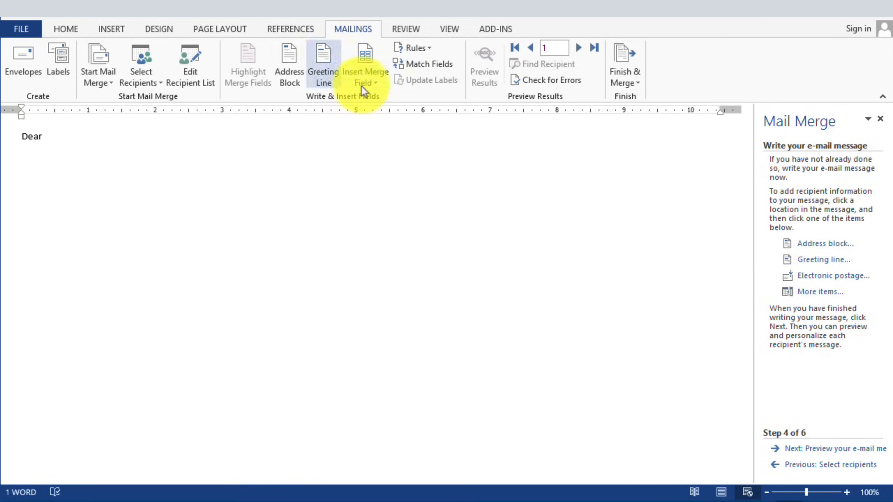
{"action": "left_click", "coordinate": [372, 88]}
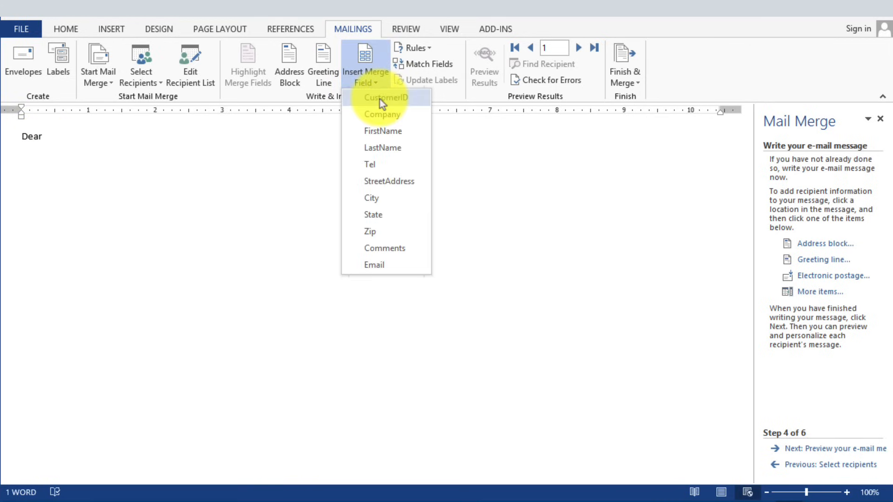
{"action": "left_click", "coordinate": [382, 130]}
{"action": "type", "text": ","}
Below the greeting, write "Thank you for your recent purchase order number:" followed by the CustomerID merge field
{"action": "key", "text": "Return"}
{"action": "key", "text": "Return"}
{"action": "type", "text": "Thank you for your recent purchase order number:"}
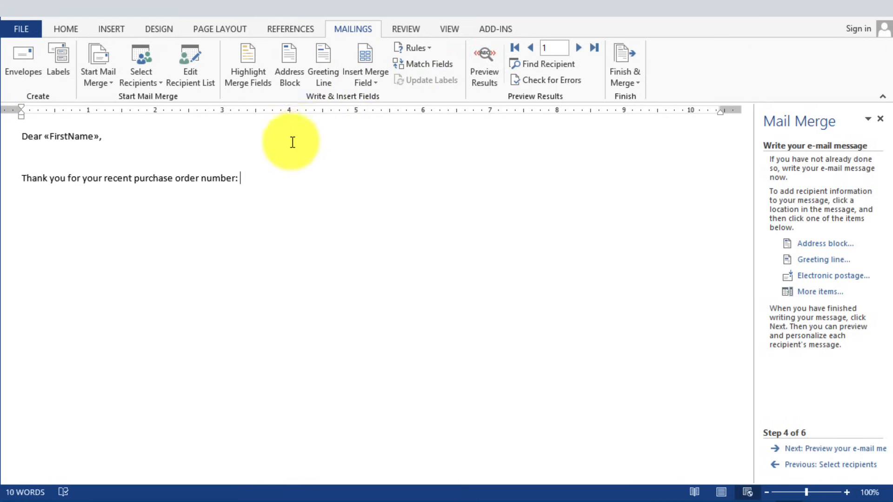
{"action": "left_click", "coordinate": [364, 74]}
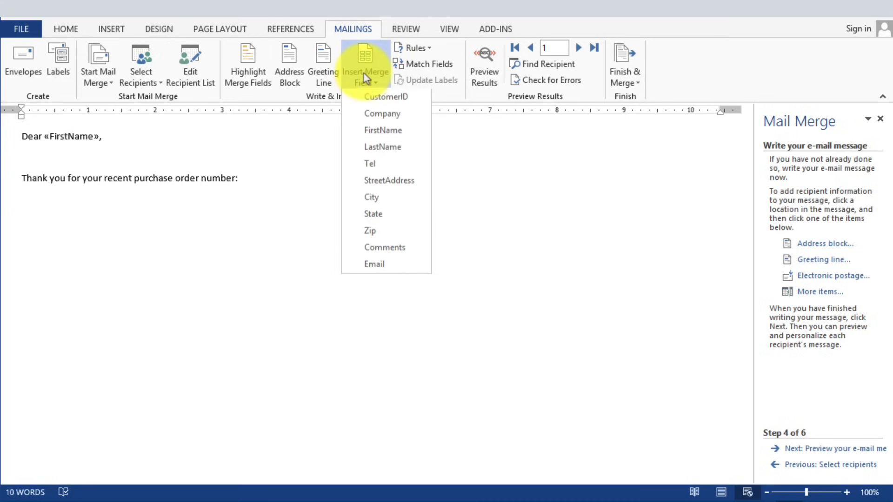
{"action": "left_click", "coordinate": [386, 99]}
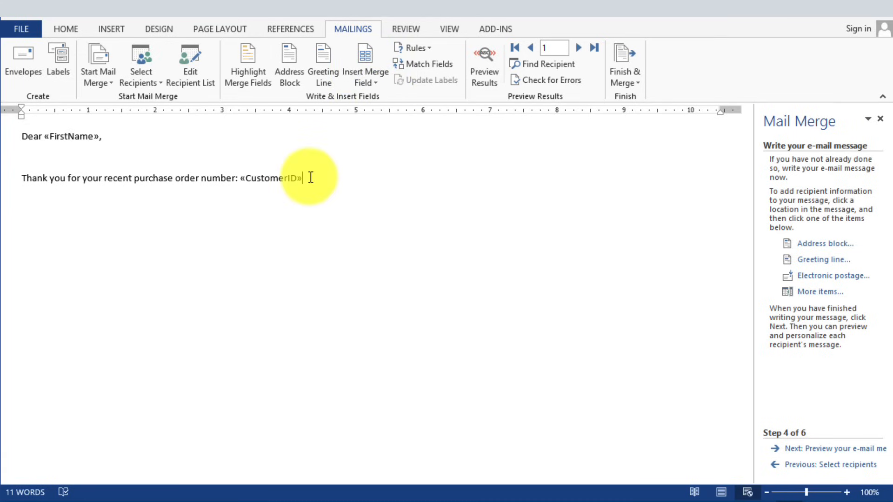
End the sentence with the Comments merge field and add a paragraph on the new promotion starting Wednesday with a coupon below, followed by "Etc."
{"action": "left_click", "coordinate": [361, 88]}
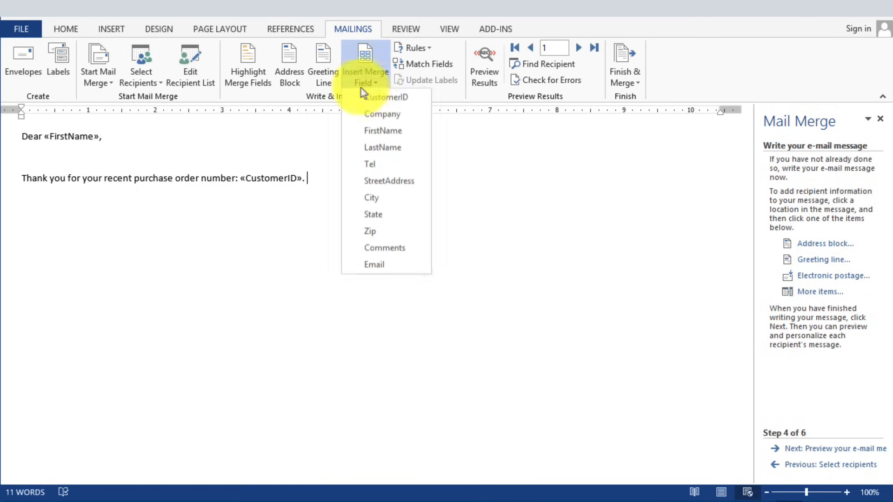
{"action": "left_click", "coordinate": [393, 250]}
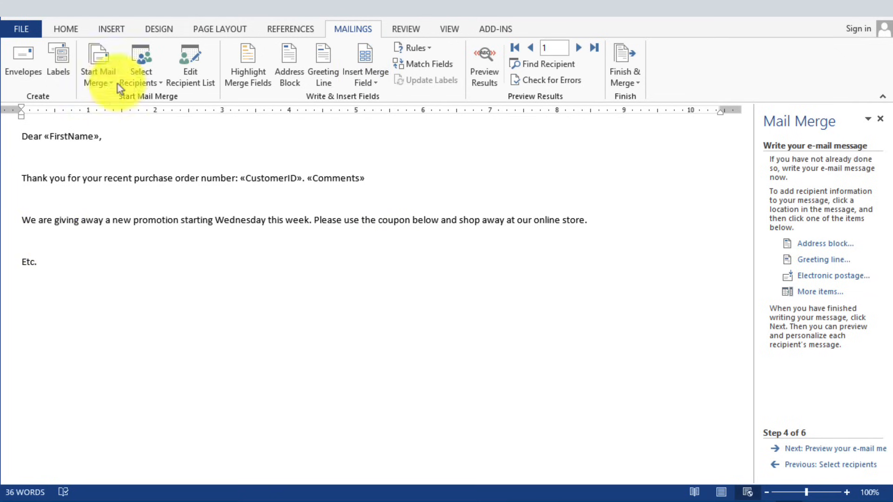
Search Bing images for "coupon", insert the $20 off coupon below the promotion paragraph, and close the message with "Thank you," and "Your name….."
{"action": "left_click", "coordinate": [103, 30]}
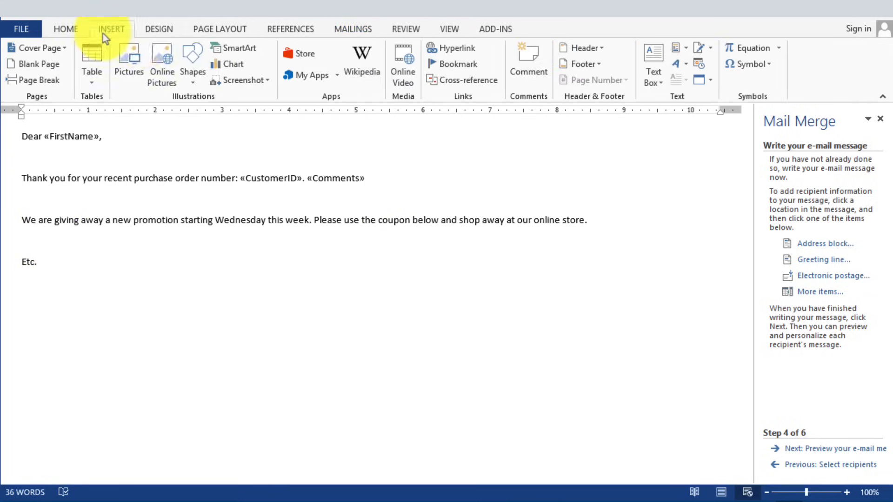
{"action": "left_click", "coordinate": [161, 73]}
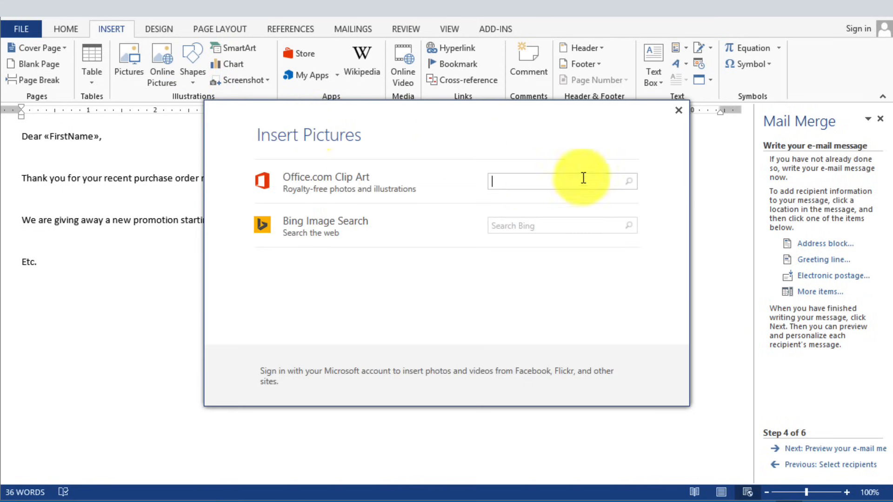
{"action": "left_click", "coordinate": [521, 222]}
{"action": "type", "text": "coupon"}
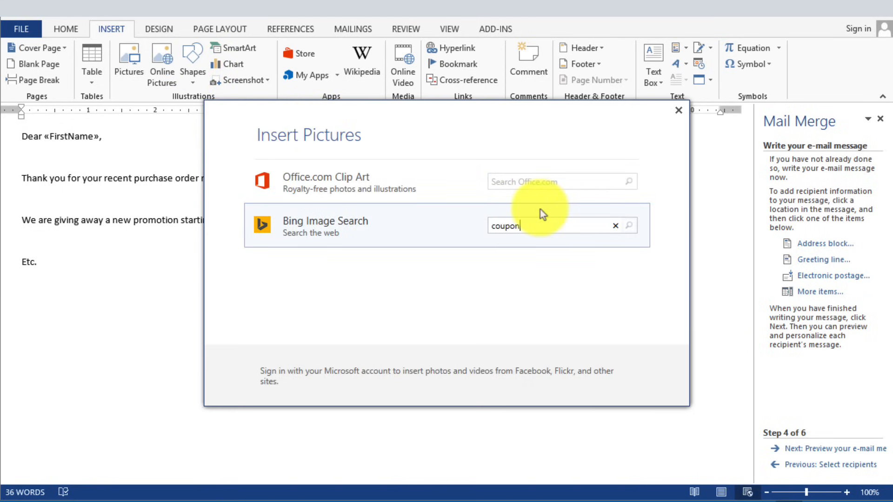
{"action": "key", "text": "Return"}
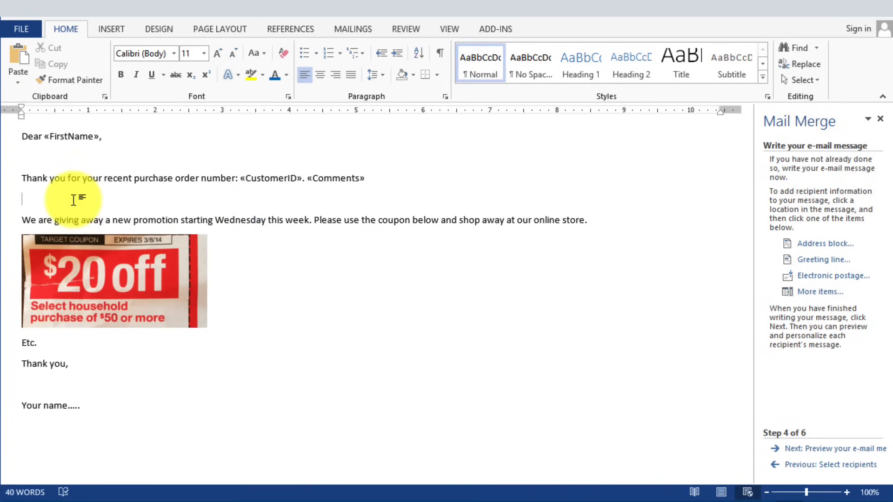
Delete the blank lines above and below the purchase thank-you paragraph
{"action": "key", "text": "BackSpace"}
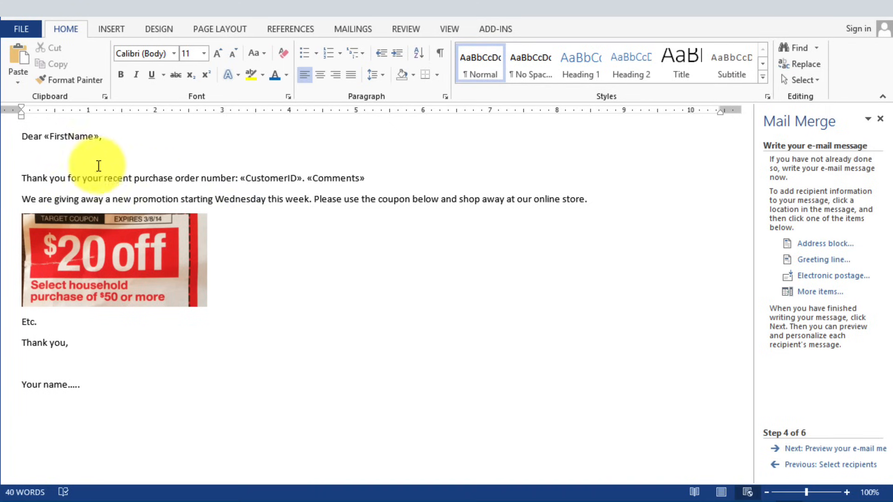
{"action": "left_click", "coordinate": [66, 163]}
{"action": "key", "text": "BackSpace"}
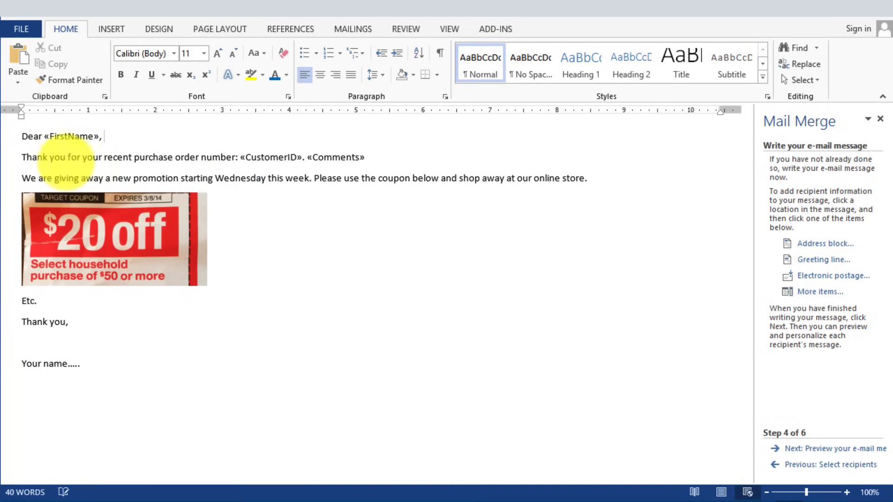
Advance the mail merge to the preview of the personalised e-mail messages
{"action": "left_click", "coordinate": [273, 242]}
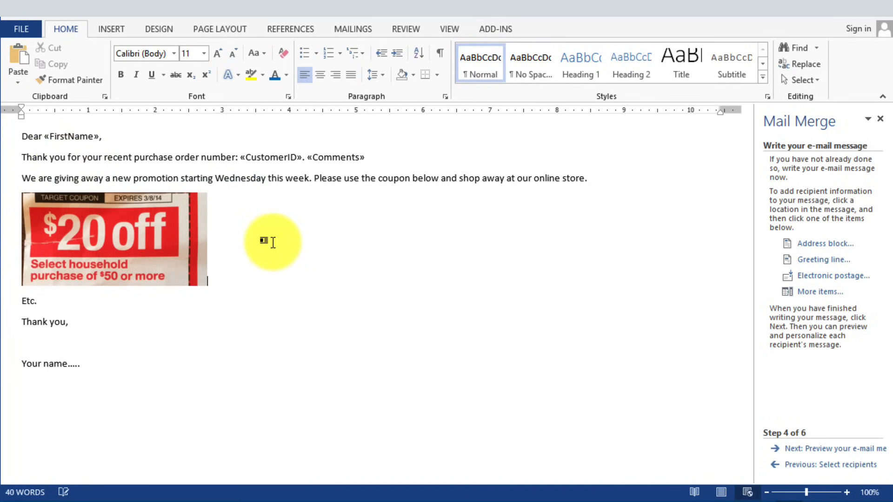
{"action": "left_click", "coordinate": [842, 452]}
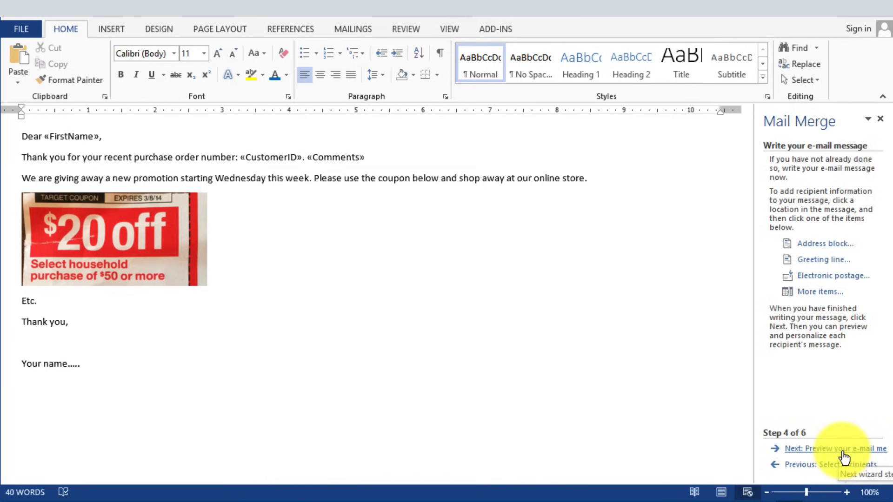
{"action": "left_click", "coordinate": [843, 455]}
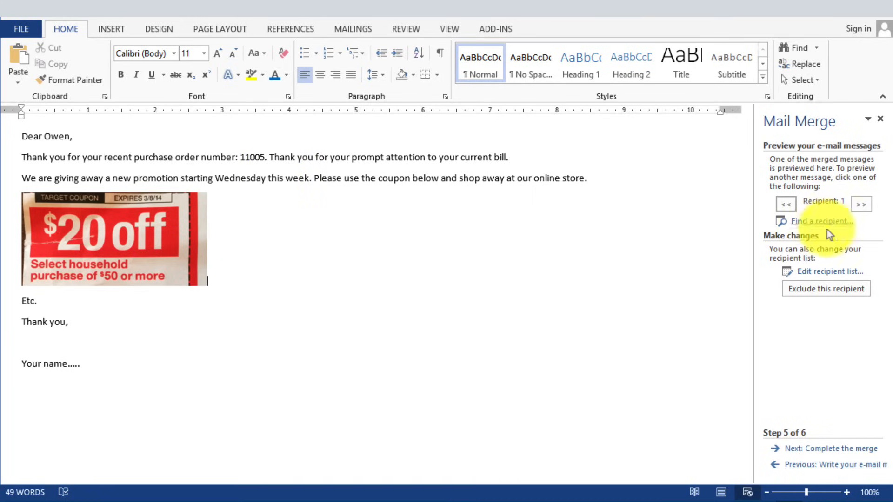
Browse the merged e-mail previews through to recipient 16 and examine the order number in that message
{"action": "left_click", "coordinate": [861, 207]}
{"action": "left_click", "coordinate": [860, 207]}
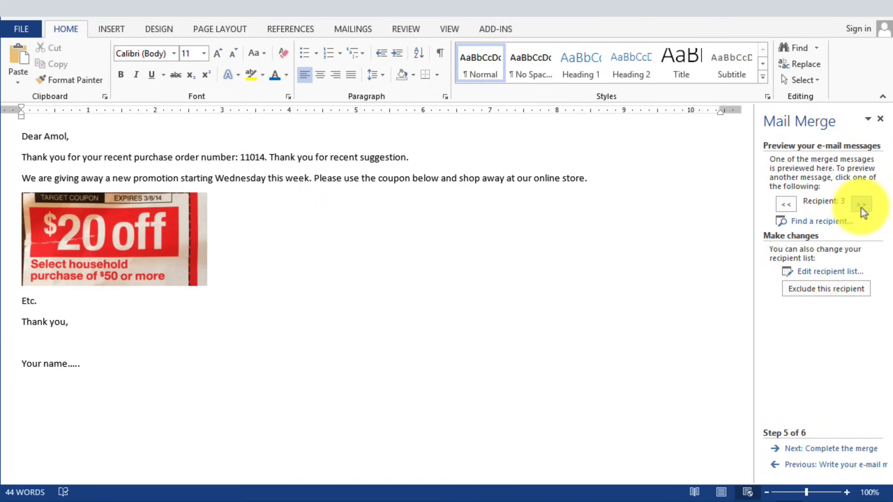
{"action": "left_click", "coordinate": [860, 208]}
{"action": "left_click", "coordinate": [861, 206]}
{"action": "left_click", "coordinate": [861, 206]}
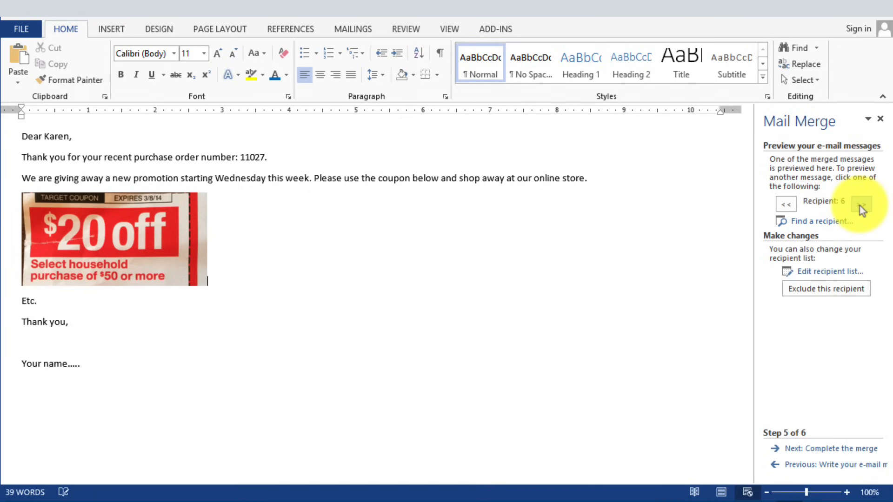
{"action": "left_click", "coordinate": [859, 206]}
{"action": "left_click", "coordinate": [860, 205]}
{"action": "left_click", "coordinate": [859, 206]}
{"action": "left_click", "coordinate": [860, 206]}
{"action": "left_click", "coordinate": [859, 206]}
{"action": "left_click", "coordinate": [859, 206]}
{"action": "left_click", "coordinate": [860, 206]}
{"action": "left_click", "coordinate": [860, 206]}
{"action": "left_click", "coordinate": [860, 205]}
{"action": "left_click", "coordinate": [859, 205]}
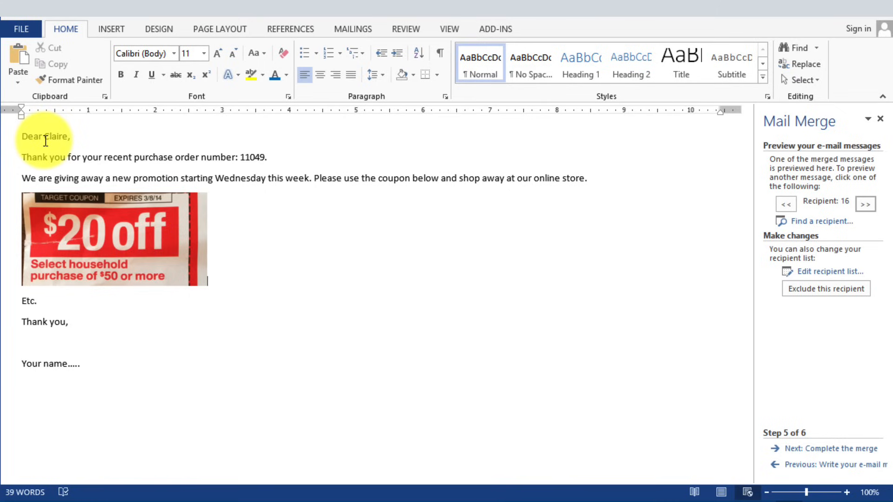
{"action": "left_click", "coordinate": [255, 157]}
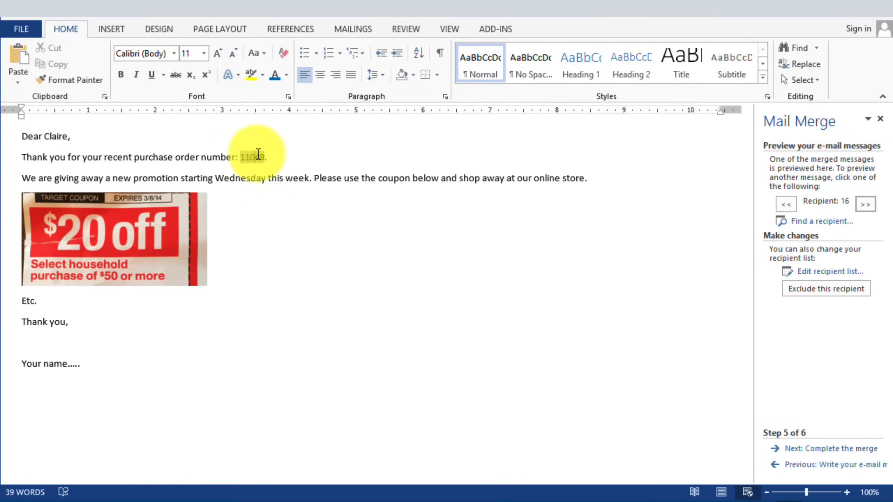
{"action": "left_click", "coordinate": [290, 180]}
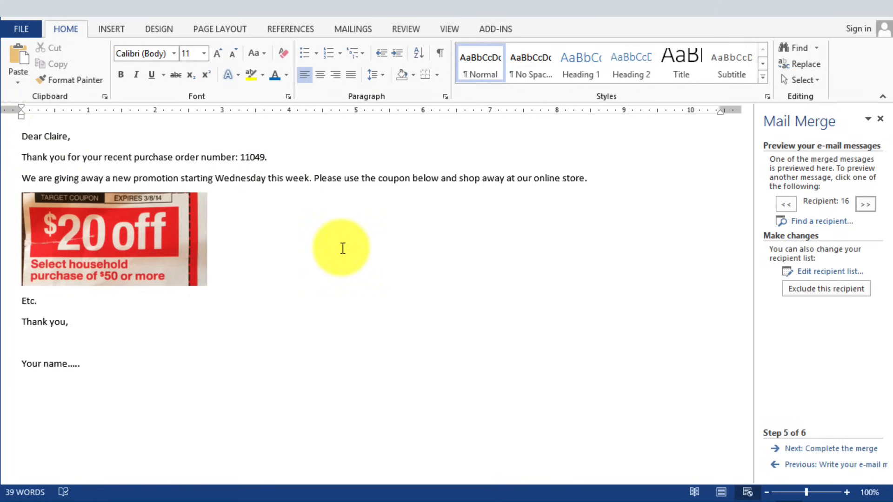
Complete the merge to e-mail for all records, using the Email field as addressee, subject "New promotion at ....." and HTML format
{"action": "left_click", "coordinate": [850, 449]}
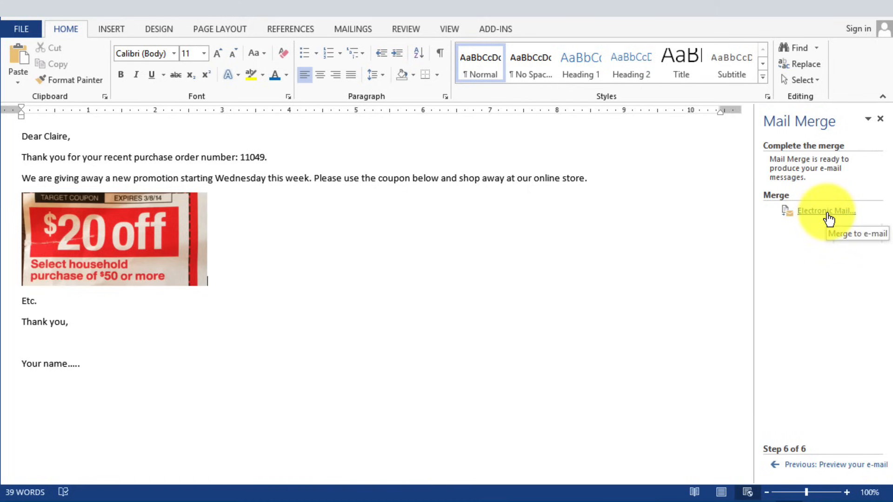
{"action": "left_click", "coordinate": [828, 213]}
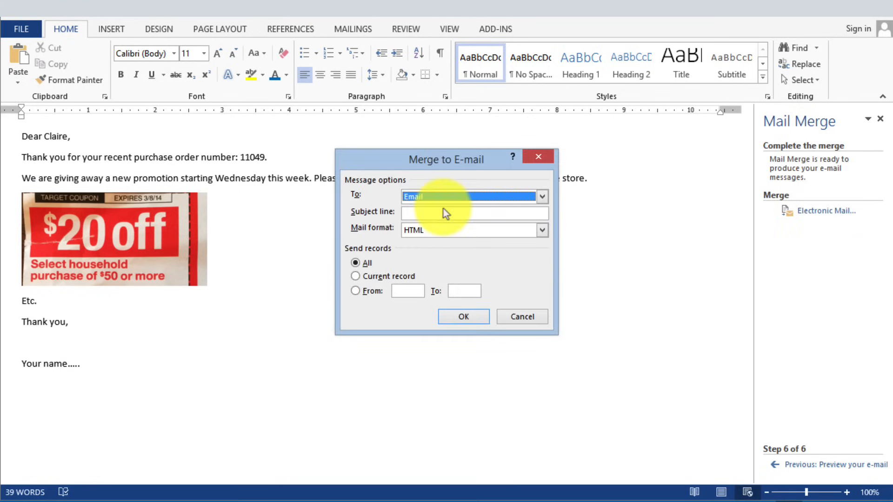
{"action": "left_click", "coordinate": [416, 196]}
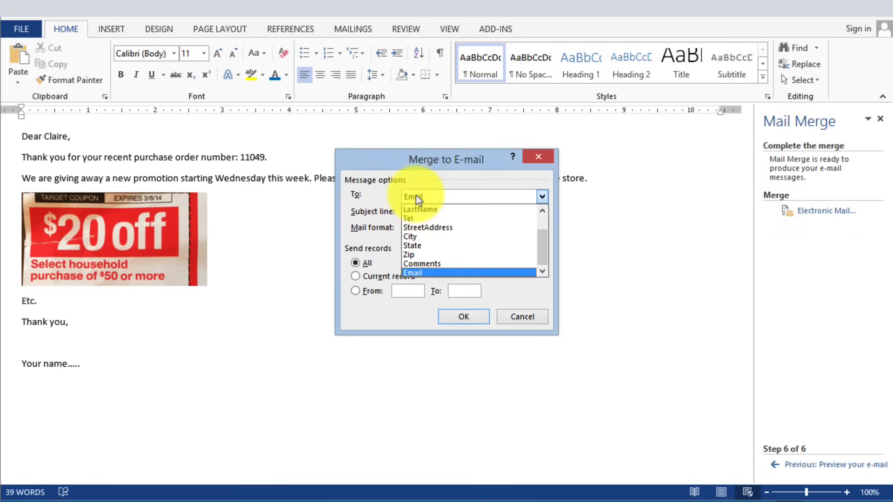
{"action": "left_click", "coordinate": [419, 273]}
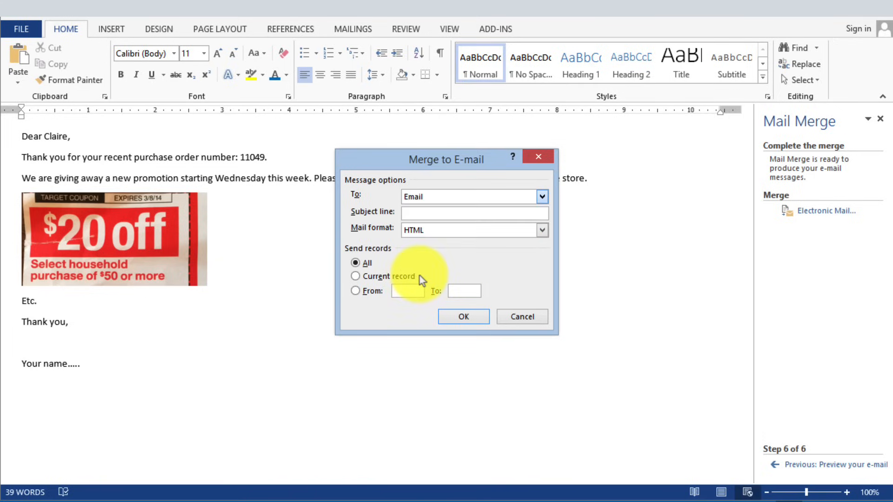
{"action": "left_click", "coordinate": [431, 213]}
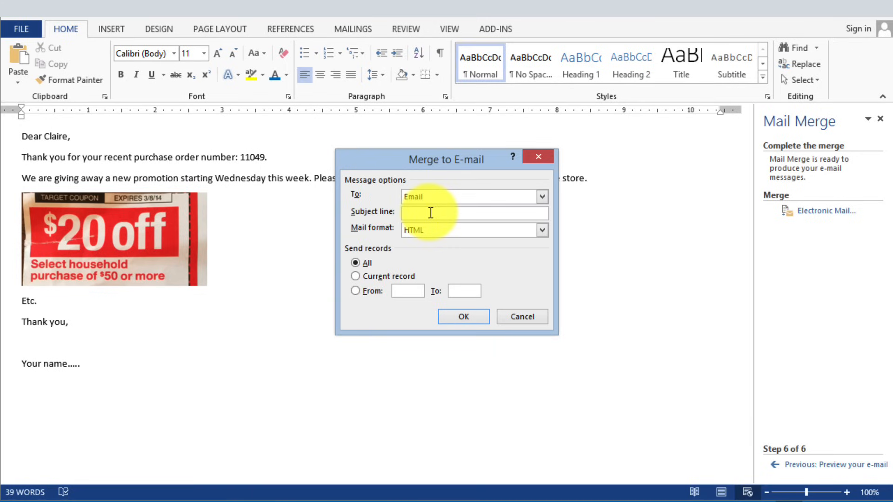
{"action": "type", "text": "New promotion at......"}
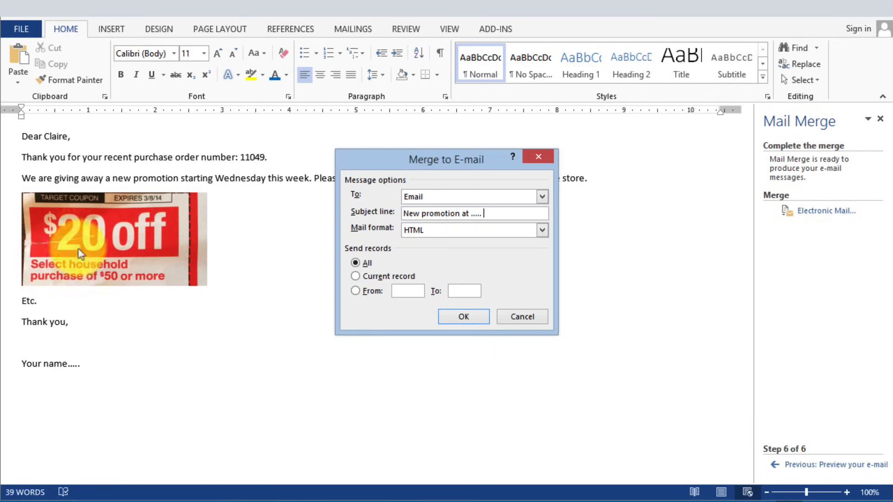
{"action": "left_click", "coordinate": [420, 232]}
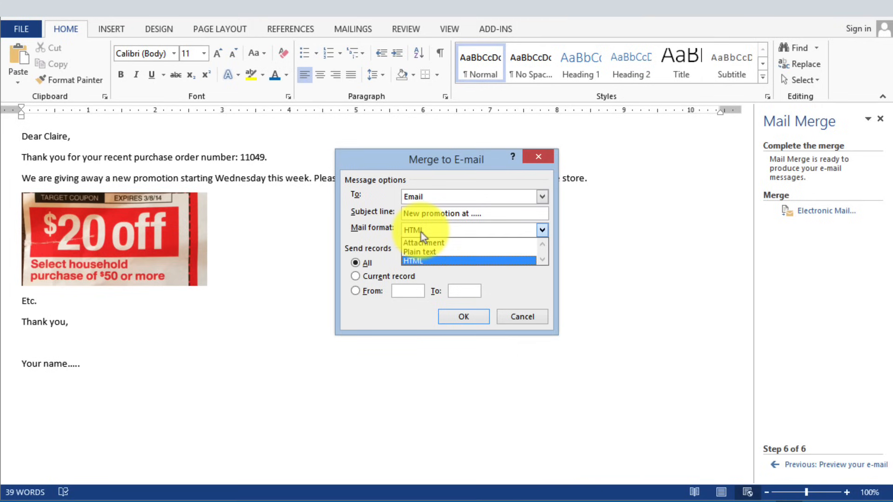
{"action": "left_click", "coordinate": [421, 232]}
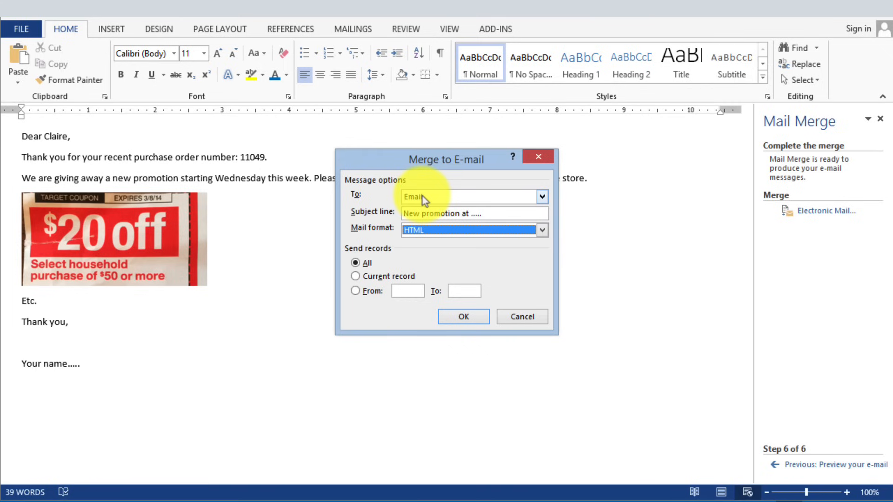
{"action": "left_click", "coordinate": [479, 319]}
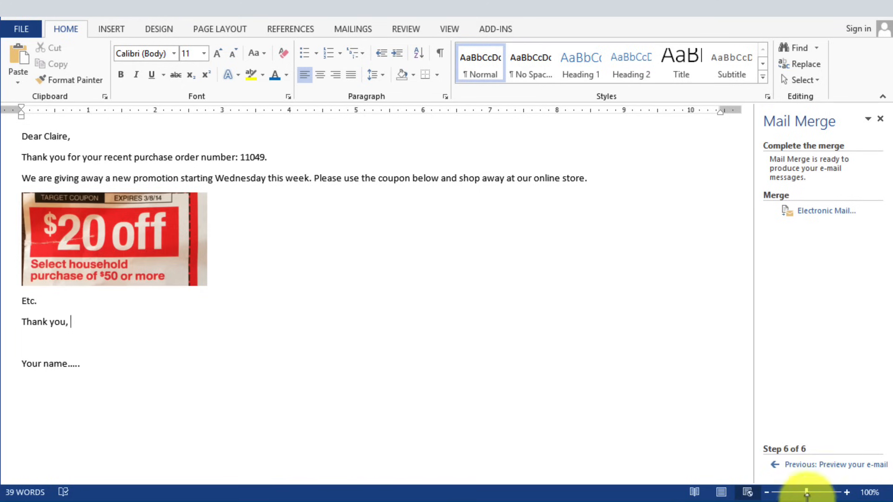
Return the mail merge to the stage for writing the e-mail message and place the cursor after the greeting
{"action": "left_click", "coordinate": [805, 466]}
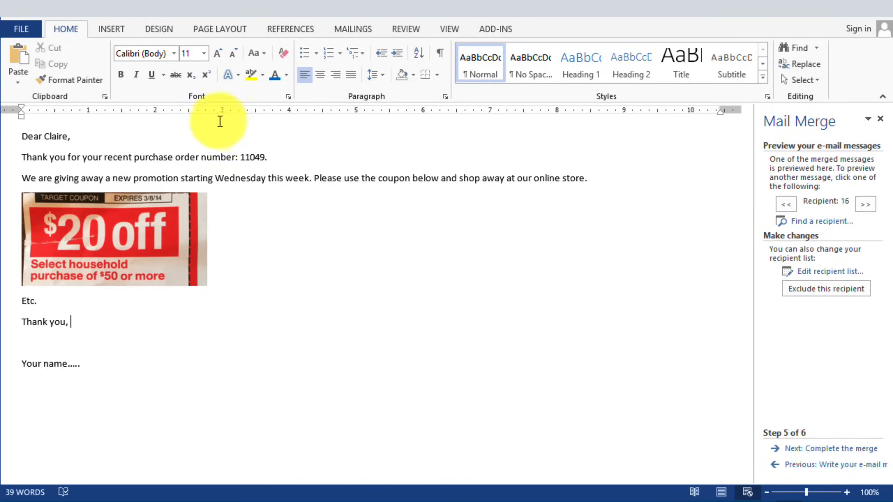
{"action": "left_click", "coordinate": [794, 465]}
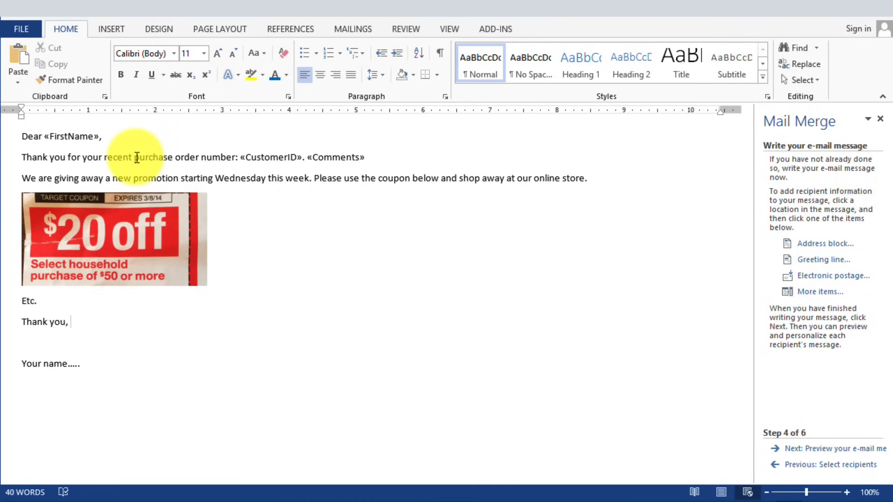
{"action": "left_click", "coordinate": [104, 138]}
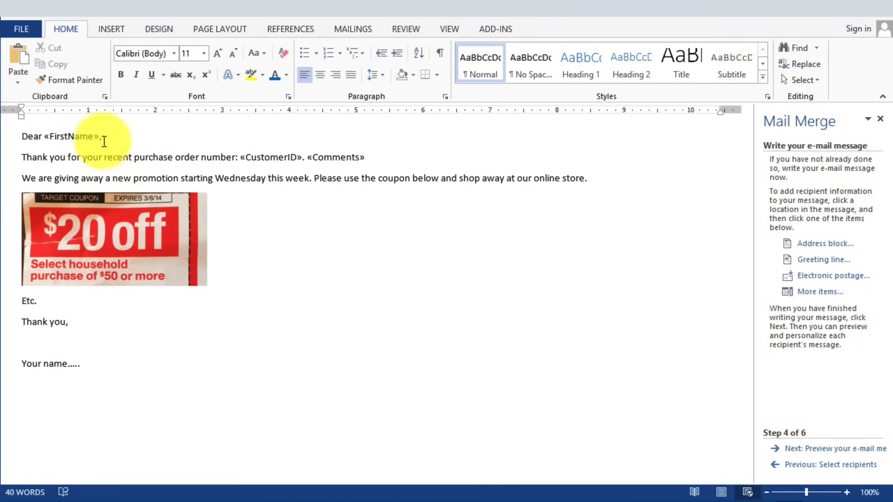
Save the merge document as Sample email in the Week 3 folder and close it
{"action": "left_click", "coordinate": [61, 137]}
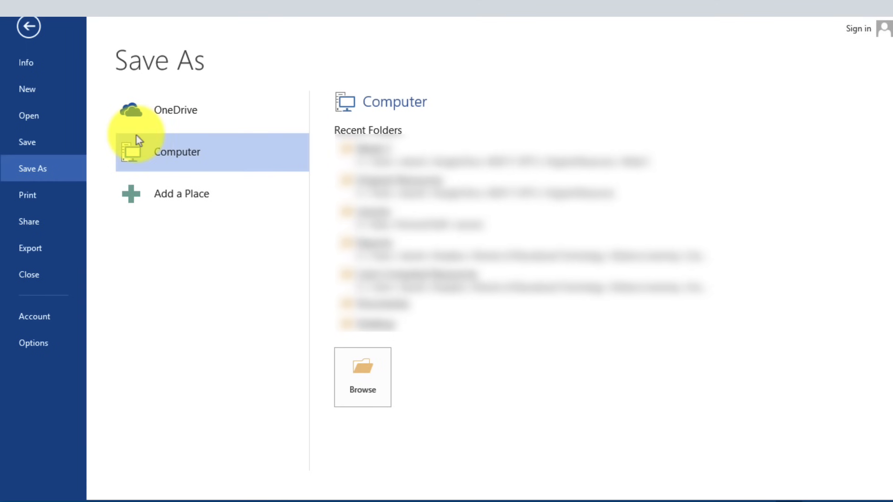
{"action": "double_click", "coordinate": [169, 142]}
{"action": "left_click", "coordinate": [343, 361]}
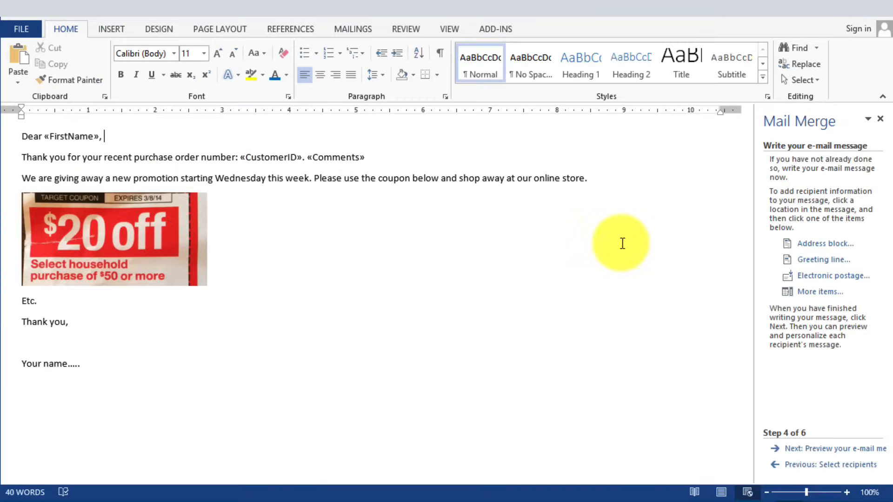
{"action": "left_click", "coordinate": [877, 12]}
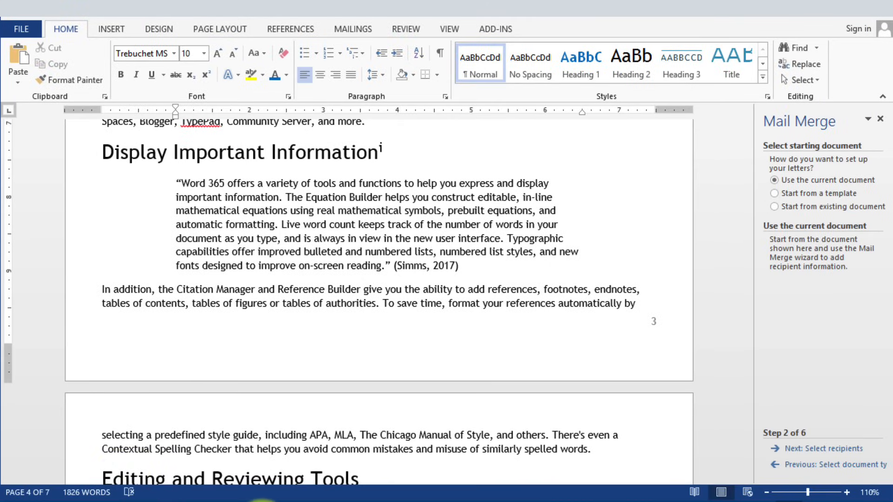
Switch to the blank document window, reopen the recent document Sample email and allow its Customer data to load
{"action": "mouse_move", "coordinate": [254, 500]}
{"action": "left_click", "coordinate": [196, 447]}
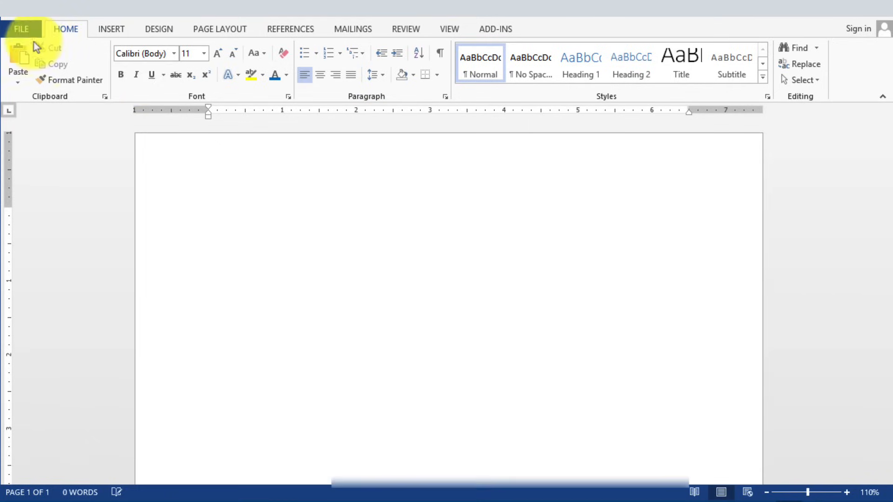
{"action": "left_click", "coordinate": [25, 30]}
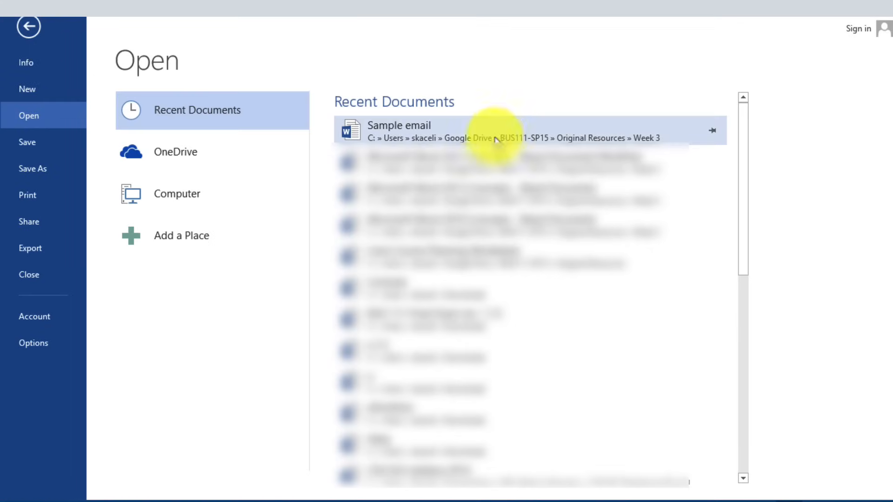
{"action": "left_click", "coordinate": [411, 128]}
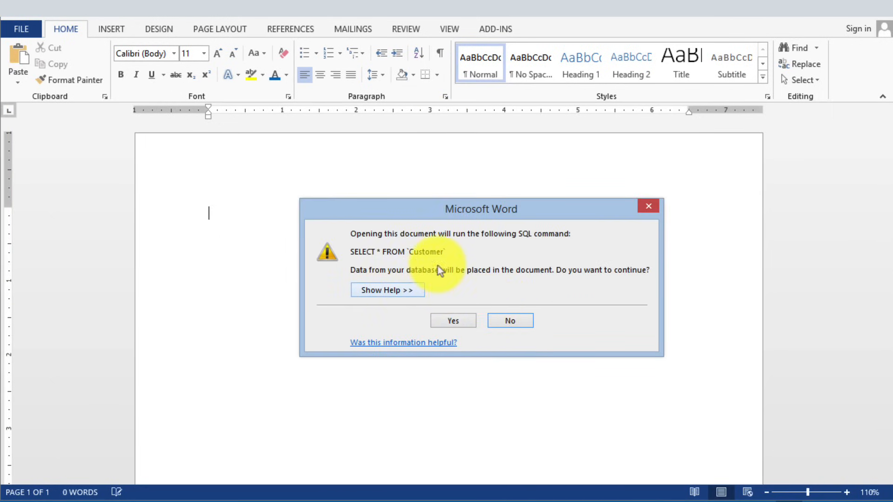
{"action": "left_click", "coordinate": [462, 318]}
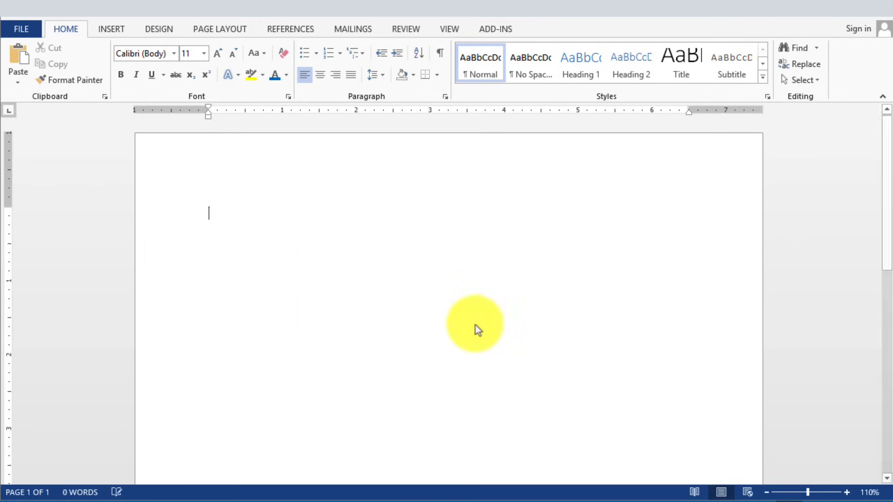
Start the Step-by-Step Mail Merge Wizard for the reopened document and advance it to the e-mail message preview
{"action": "left_click", "coordinate": [399, 215]}
{"action": "left_click", "coordinate": [354, 29]}
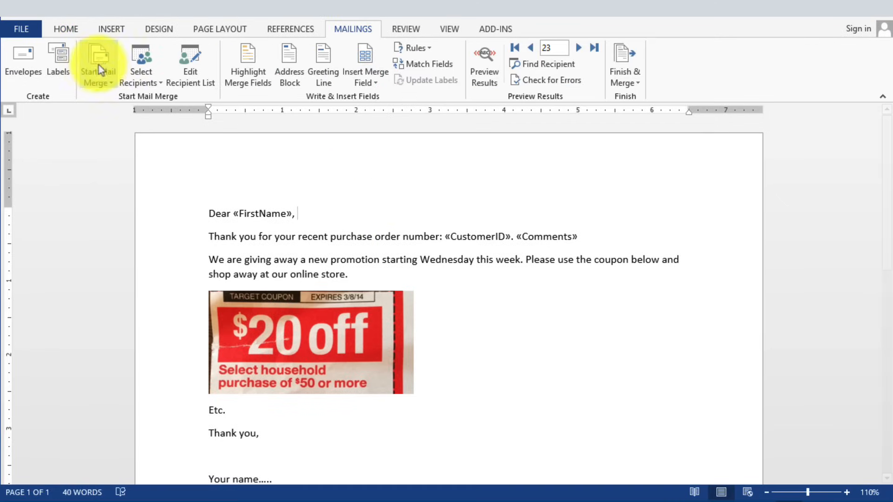
{"action": "left_click", "coordinate": [97, 65]}
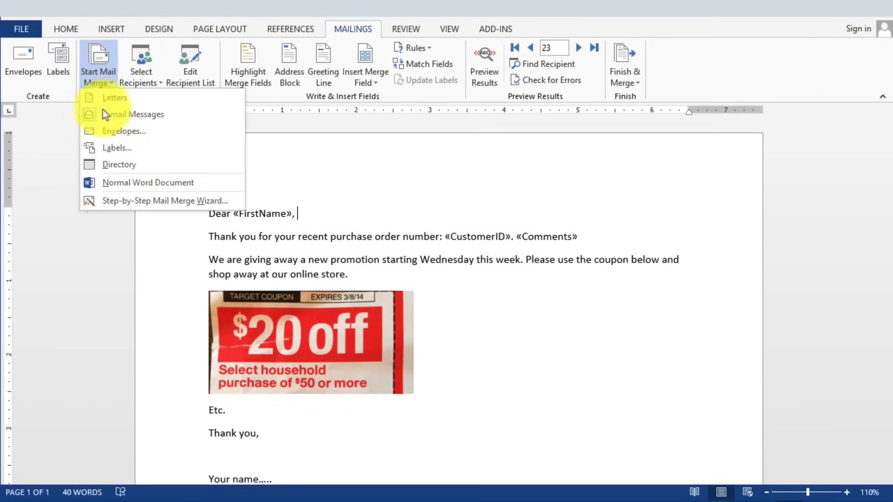
{"action": "left_click", "coordinate": [205, 201]}
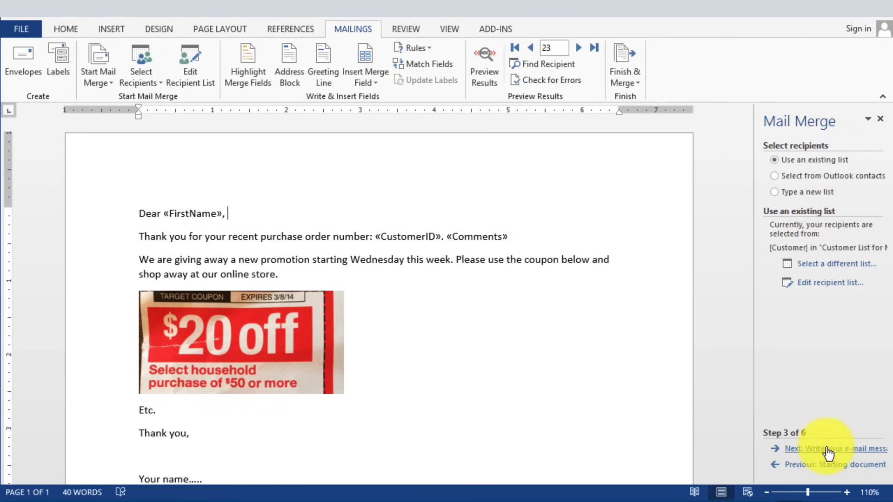
{"action": "left_click", "coordinate": [833, 449]}
{"action": "left_click", "coordinate": [835, 450]}
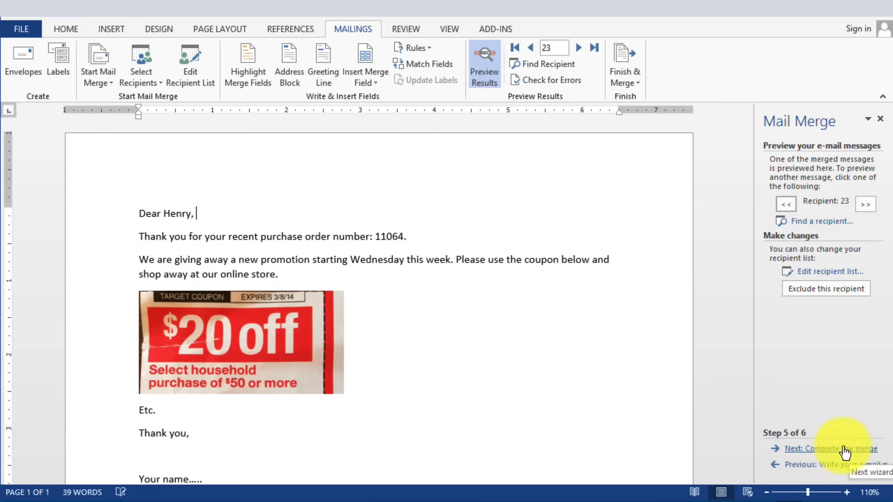
Browse the merged messages up to recipient 33 and advance the mail merge to its completion stage
{"action": "left_click", "coordinate": [581, 52]}
{"action": "left_click", "coordinate": [581, 52]}
{"action": "left_click", "coordinate": [582, 51]}
{"action": "left_click", "coordinate": [582, 51]}
{"action": "left_click", "coordinate": [582, 51]}
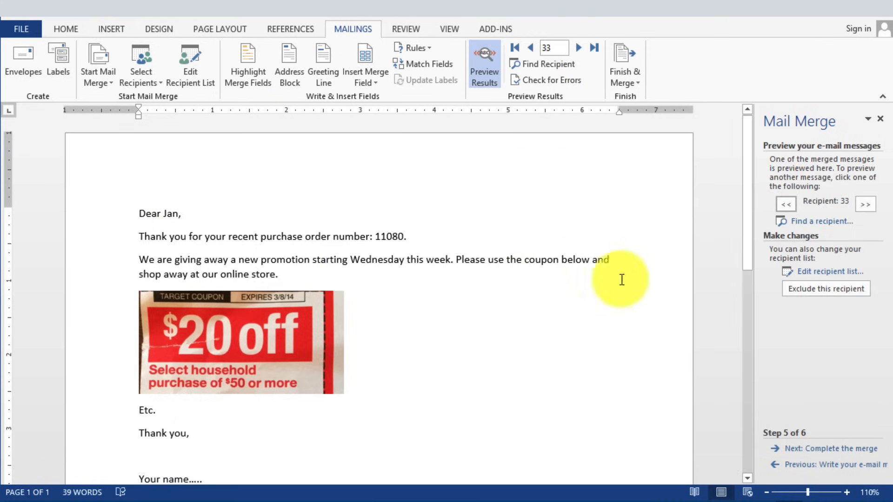
{"action": "left_click", "coordinate": [844, 450]}
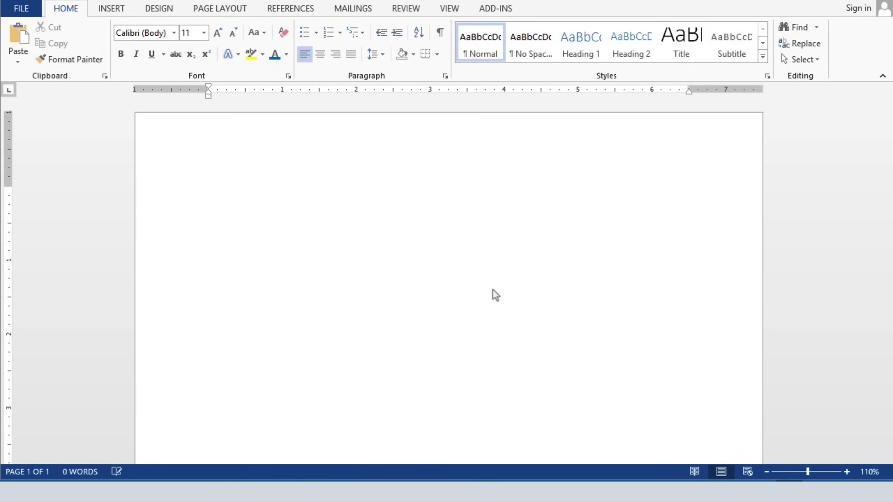
Bring up the Customer List for MailMerge workbook full screen and review its column headers from CustomerID through Email
{"action": "left_click_drag", "start_coordinate": [892, 214], "coordinate": [362, 158]}
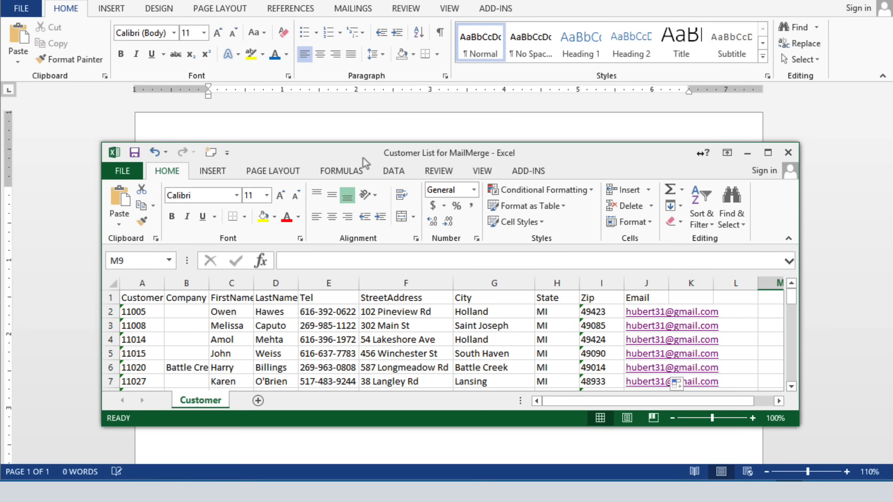
{"action": "double_click", "coordinate": [363, 158]}
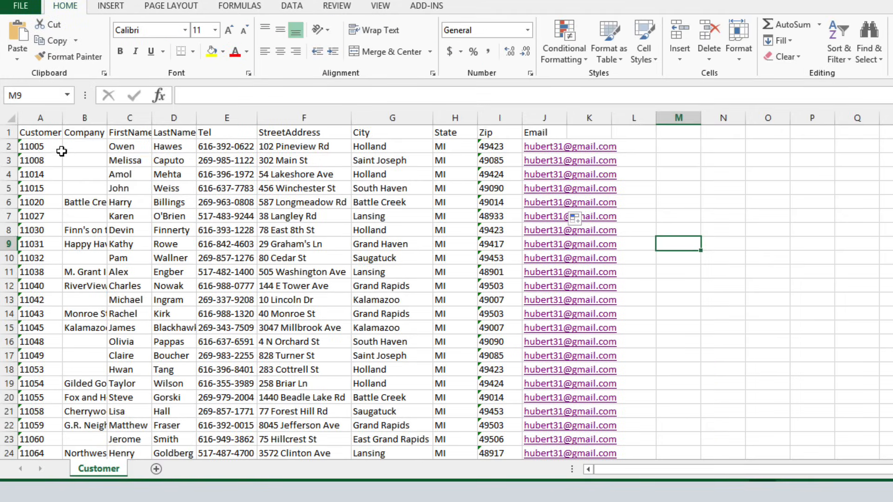
{"action": "left_click", "coordinate": [52, 134]}
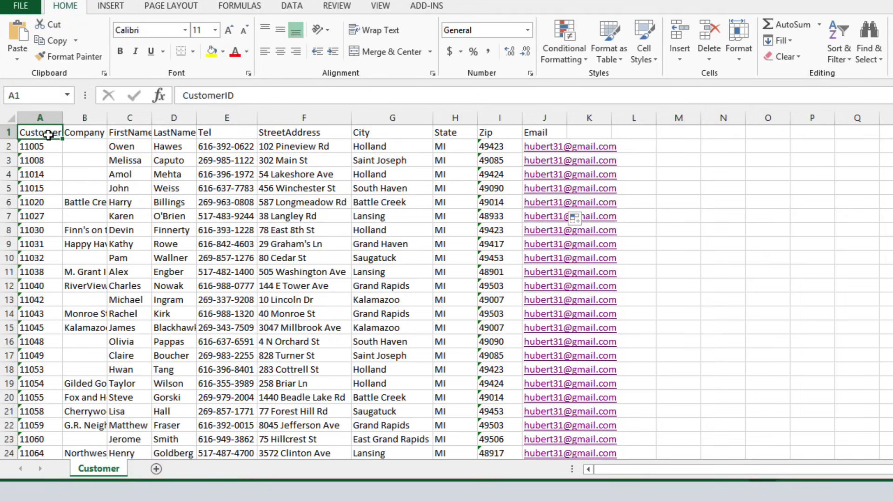
{"action": "left_click", "coordinate": [75, 135]}
{"action": "left_click", "coordinate": [134, 132]}
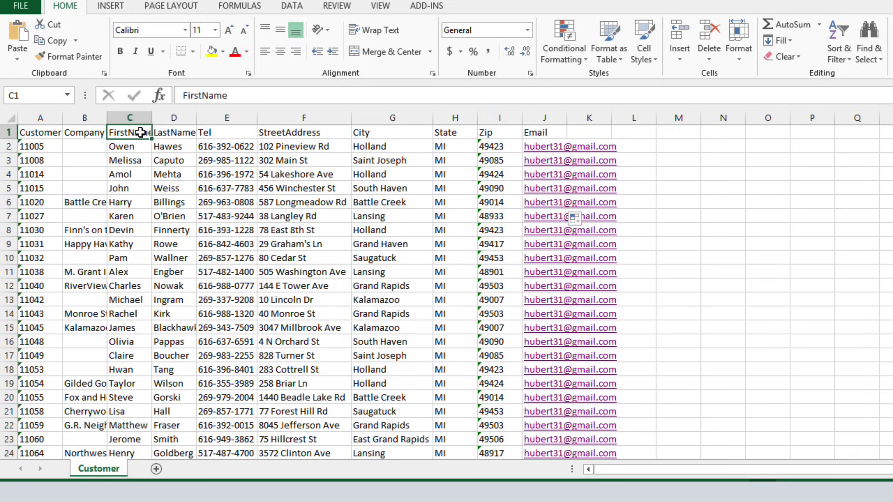
{"action": "left_click", "coordinate": [163, 132]}
{"action": "left_click", "coordinate": [217, 132]}
{"action": "left_click", "coordinate": [288, 133]}
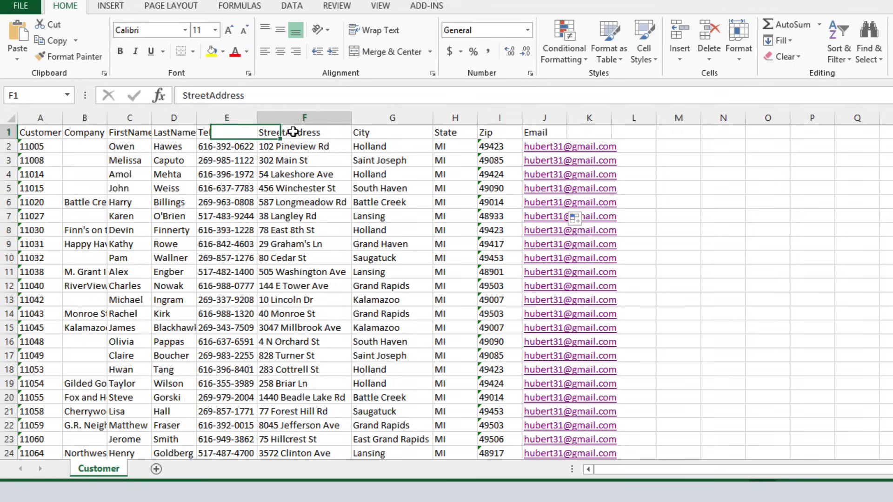
{"action": "left_click", "coordinate": [361, 132]}
{"action": "left_click", "coordinate": [458, 134]}
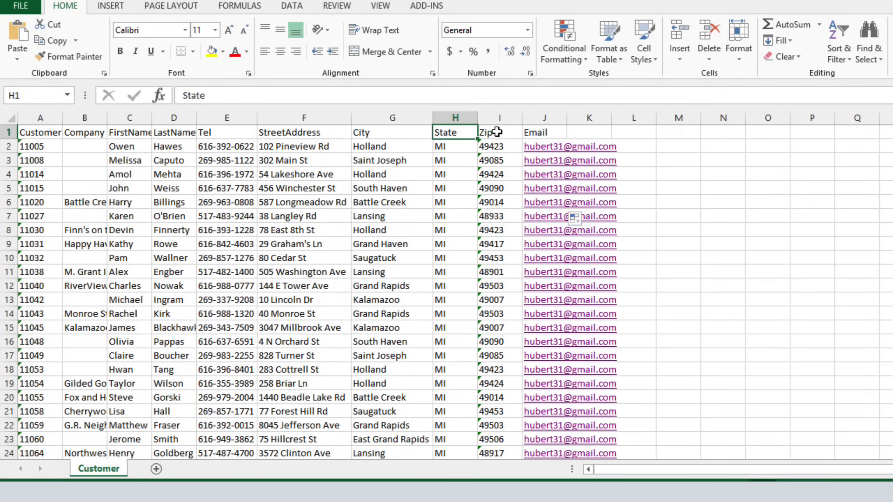
{"action": "left_click", "coordinate": [497, 133]}
{"action": "left_click", "coordinate": [541, 133]}
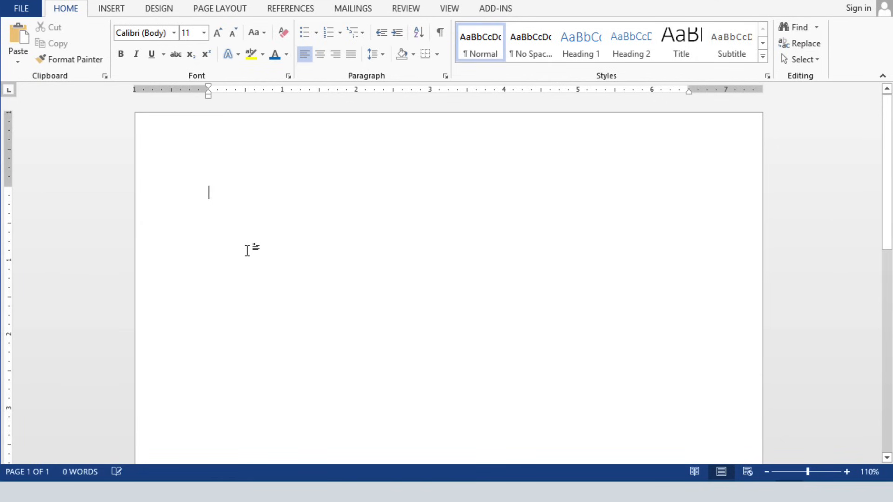
In the blank Word document, start the Step-by-Step Mail Merge Wizard, choose Labels as document type and advance to the starting document stage
{"action": "left_click", "coordinate": [344, 11]}
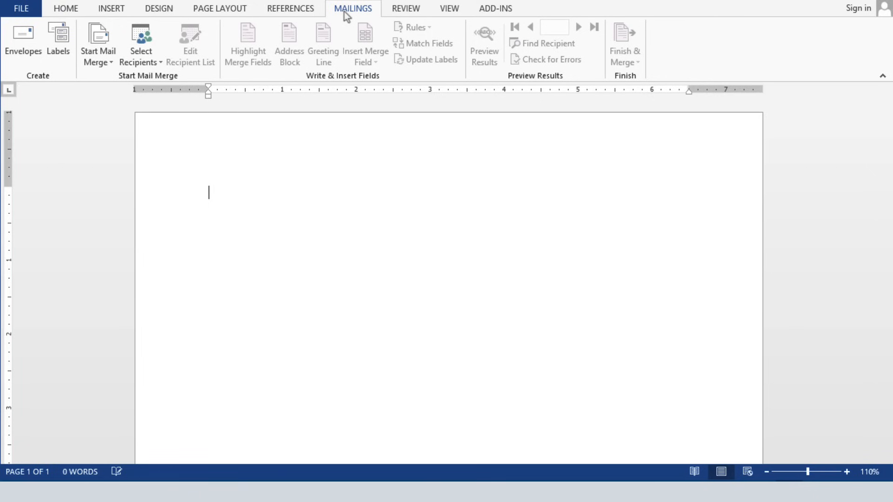
{"action": "left_click", "coordinate": [106, 66]}
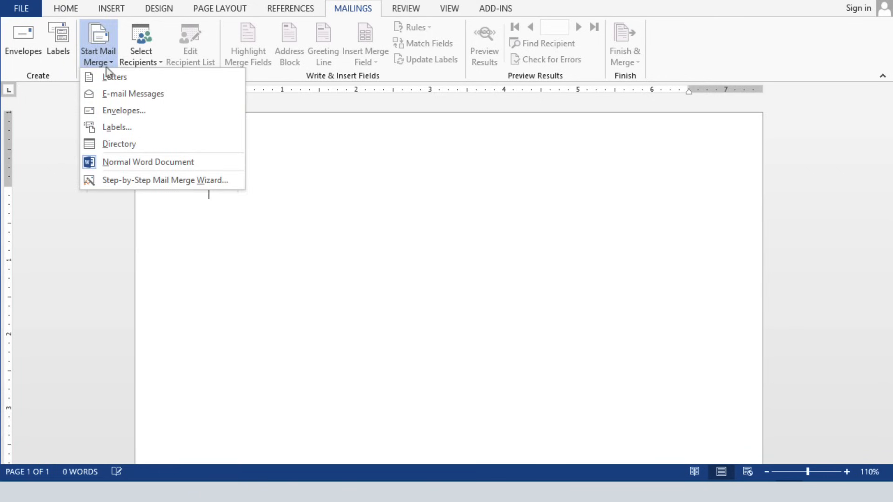
{"action": "left_click", "coordinate": [151, 185]}
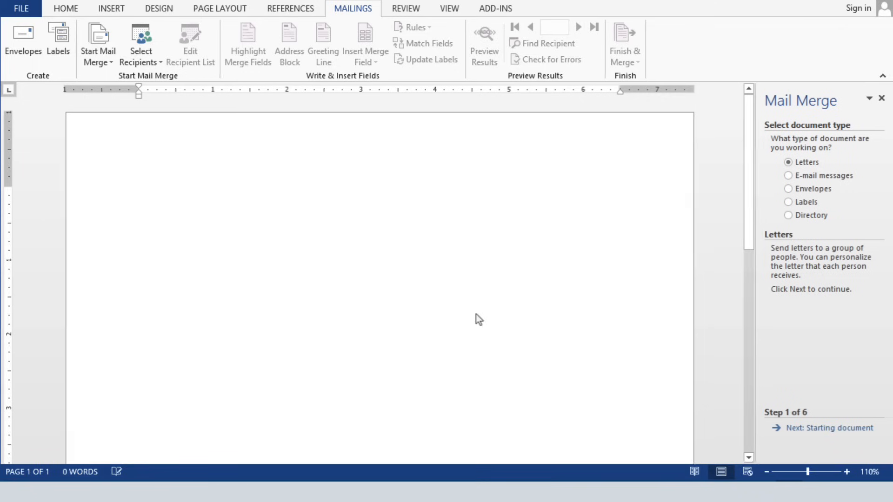
{"action": "left_click", "coordinate": [788, 202]}
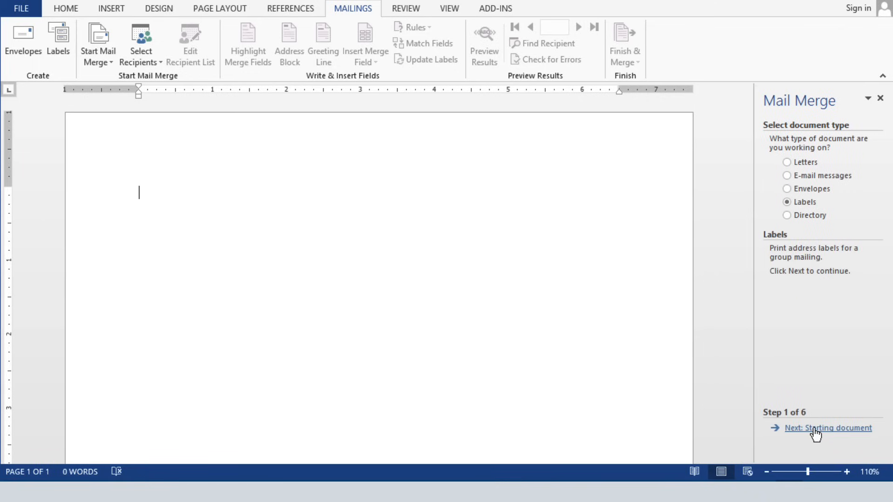
{"action": "left_click", "coordinate": [816, 431]}
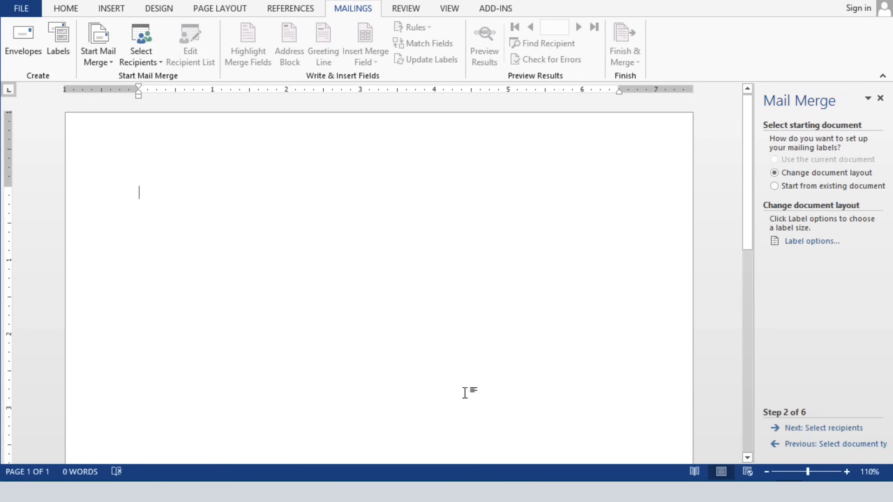
Open the label options and set the label vendor to Avery US Letter
{"action": "left_click", "coordinate": [794, 243]}
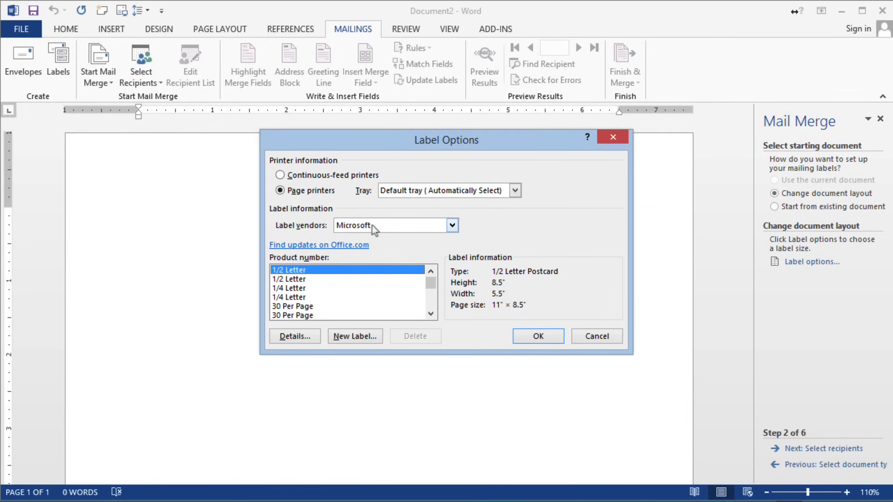
{"action": "left_click", "coordinate": [374, 227]}
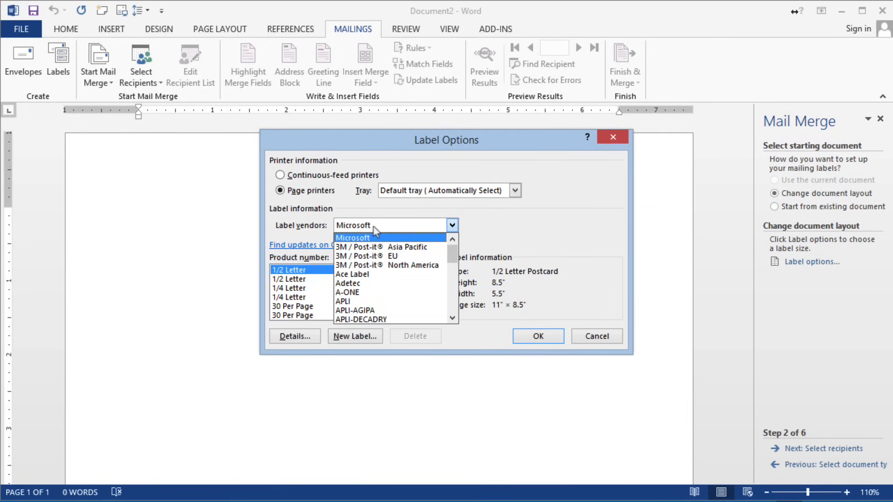
{"action": "left_click", "coordinate": [455, 319]}
{"action": "left_click", "coordinate": [455, 319]}
{"action": "left_click", "coordinate": [455, 319]}
{"action": "left_click", "coordinate": [455, 320]}
{"action": "left_click", "coordinate": [455, 319]}
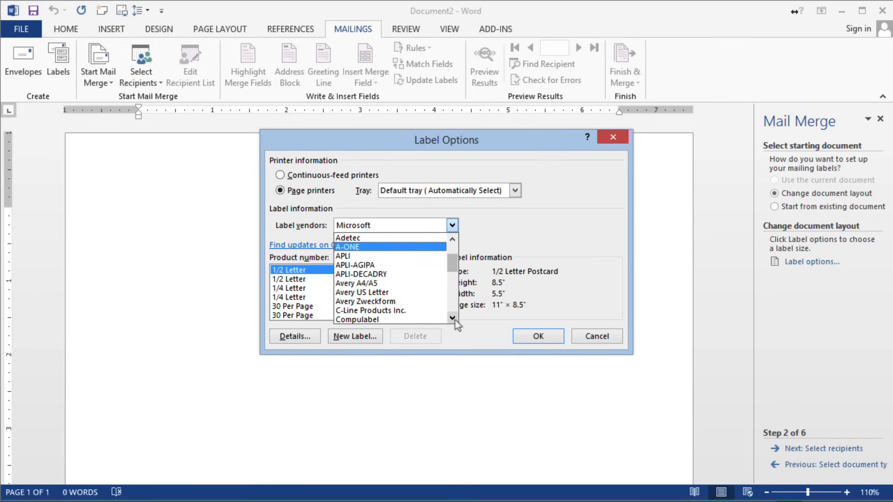
{"action": "left_click", "coordinate": [367, 293]}
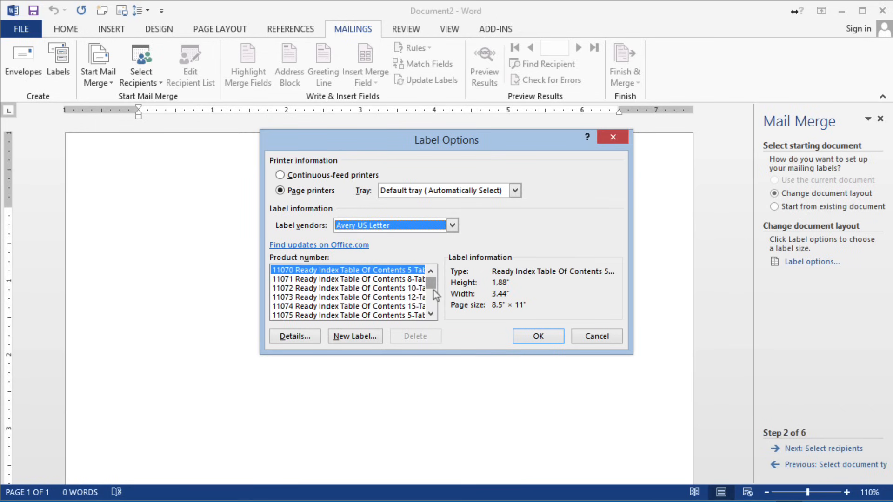
Select product 5160 Easy Peel Address Labels and apply the label layout to the document
{"action": "scroll", "coordinate": [436, 294], "scroll_direction": "down", "scroll_amount": 6}
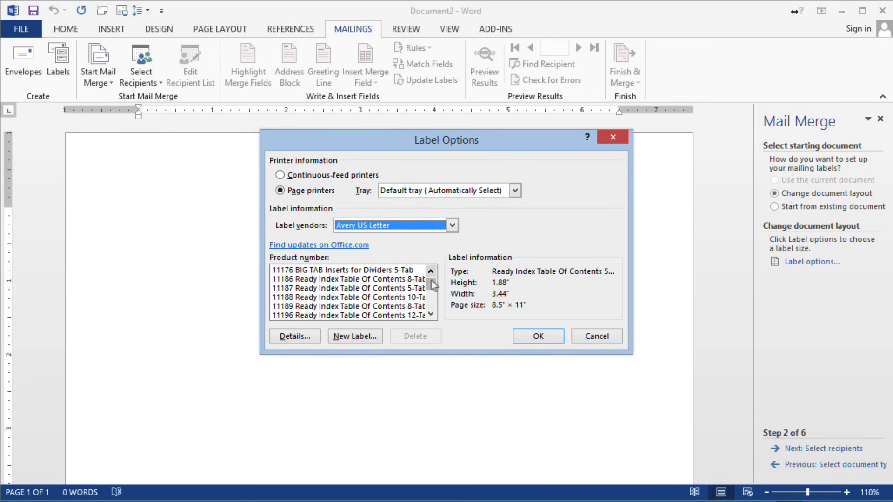
{"action": "left_click", "coordinate": [431, 314]}
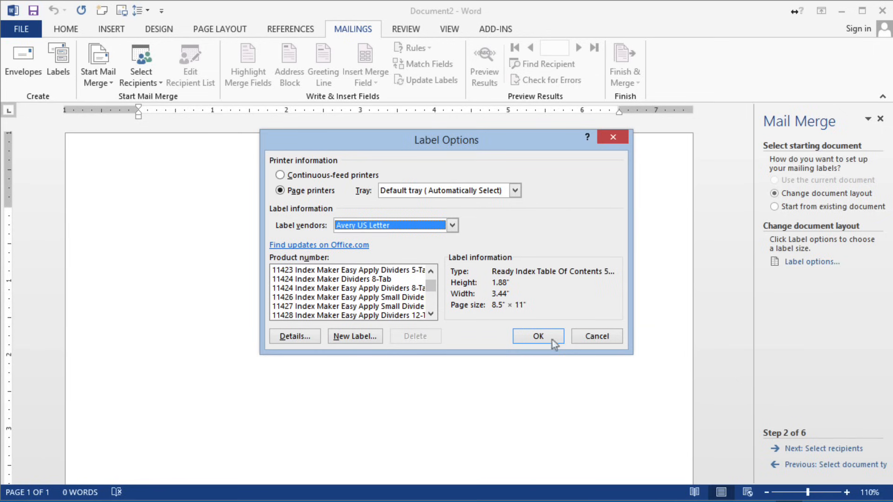
{"action": "left_click", "coordinate": [538, 336]}
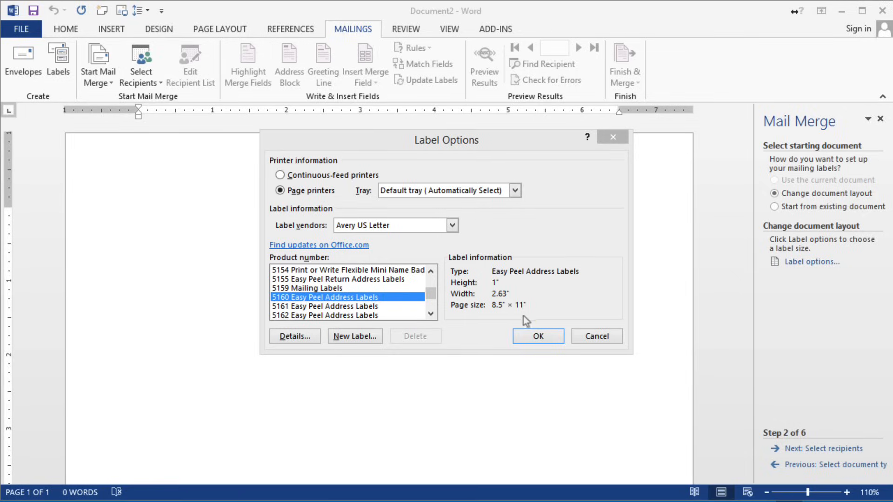
{"action": "left_click", "coordinate": [538, 336]}
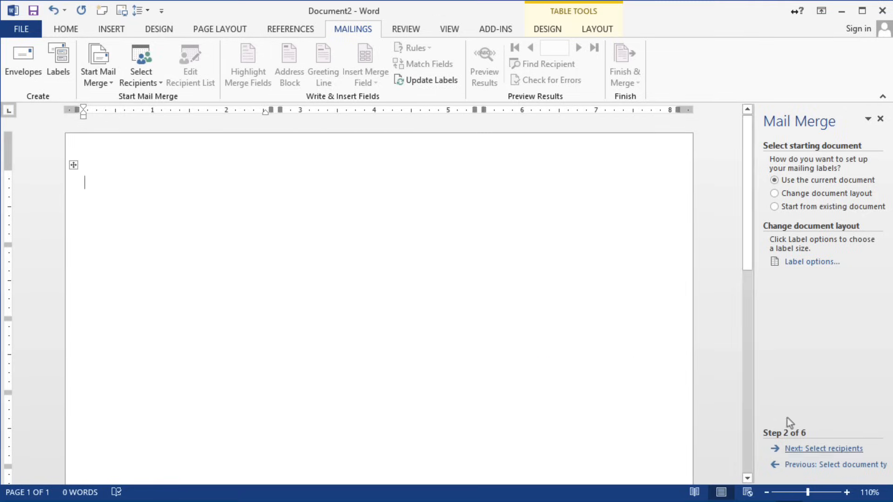
Advance the wizard to recipient selection and choose to use an existing list
{"action": "left_click", "coordinate": [822, 450]}
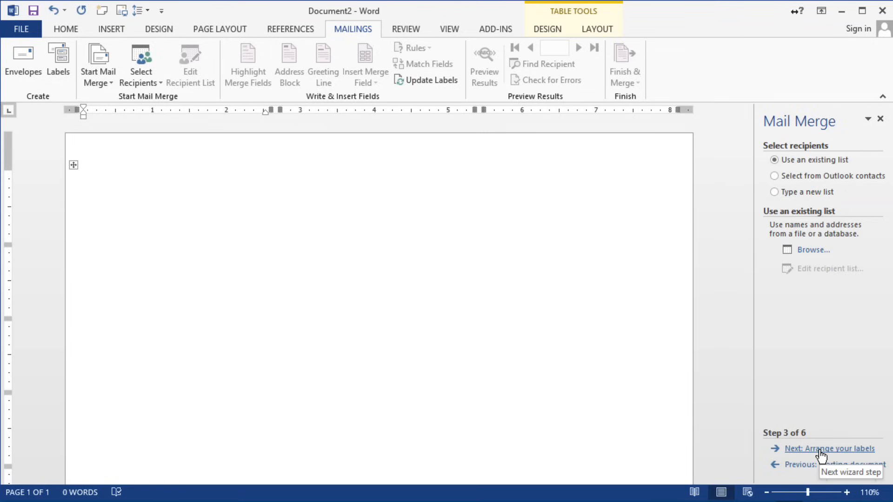
{"action": "left_click", "coordinate": [789, 196]}
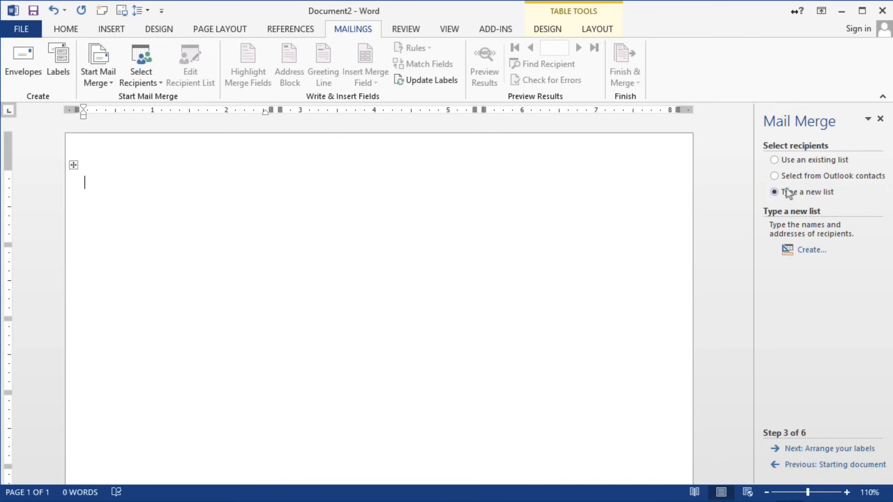
{"action": "left_click", "coordinate": [779, 161]}
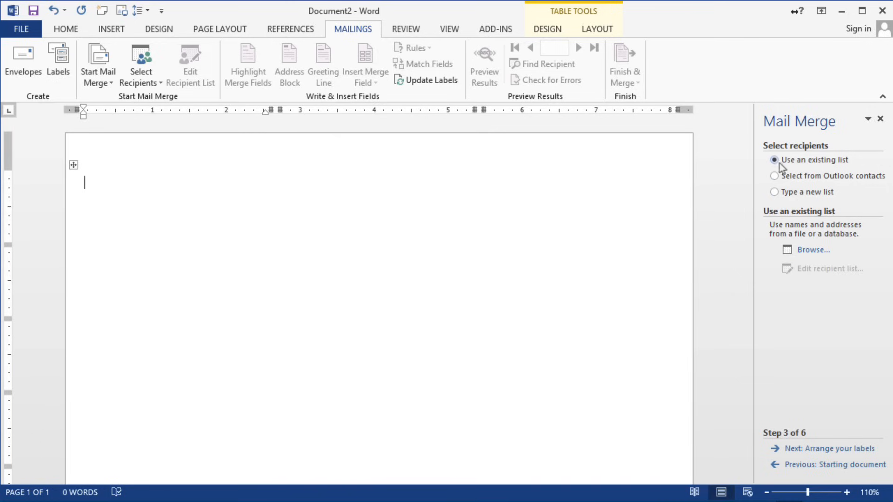
Load the Customer table from Customer List for MailMerge in the Week 3 folder as the recipient list, accepting all recipients
{"action": "left_click", "coordinate": [808, 251]}
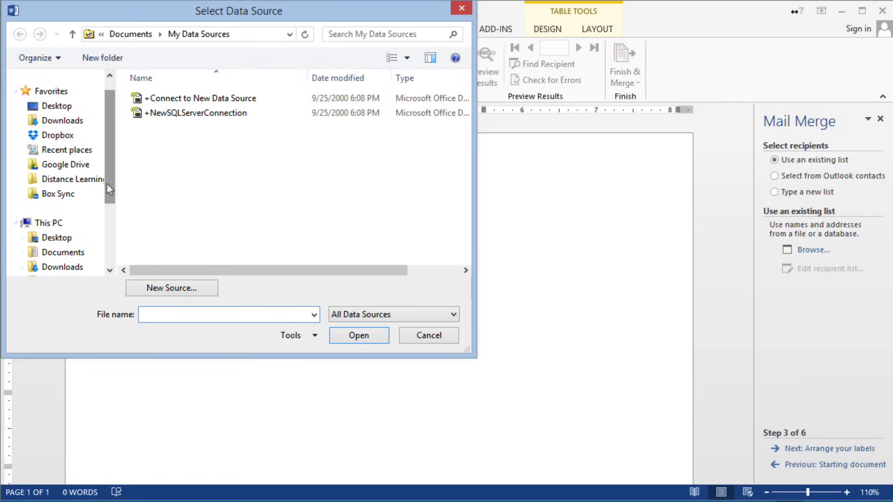
{"action": "left_click", "coordinate": [65, 164]}
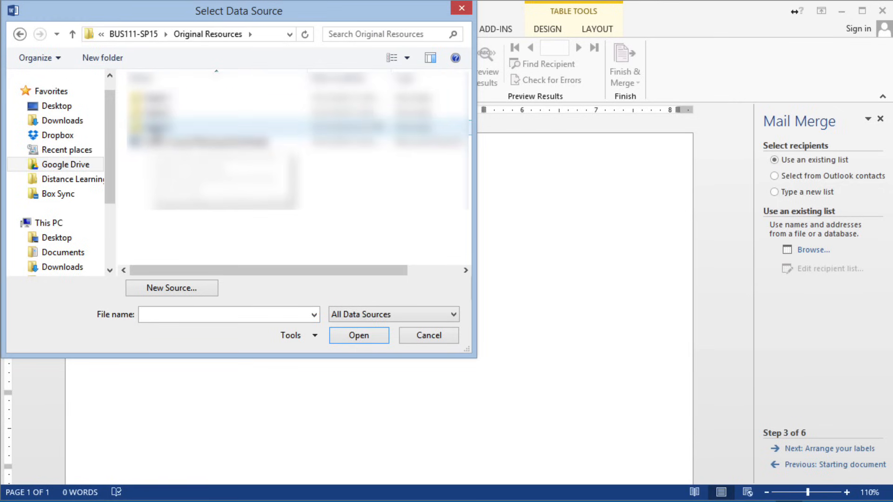
{"action": "double_click", "coordinate": [148, 144]}
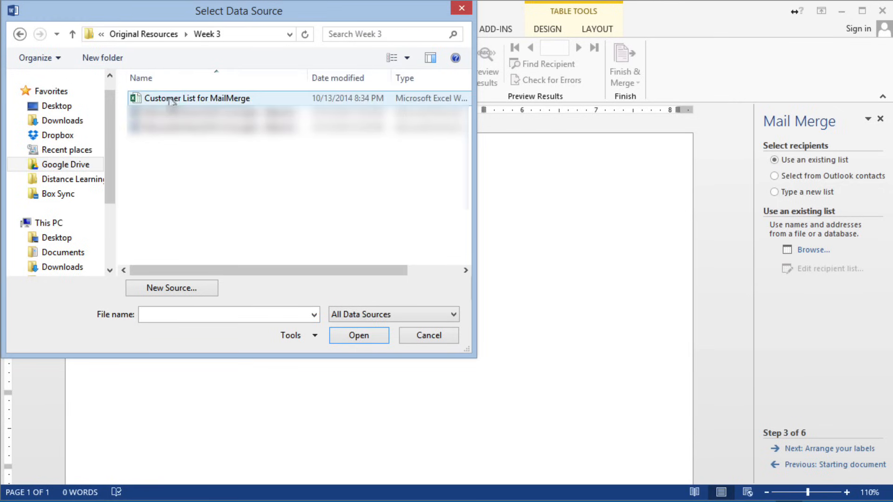
{"action": "double_click", "coordinate": [163, 99]}
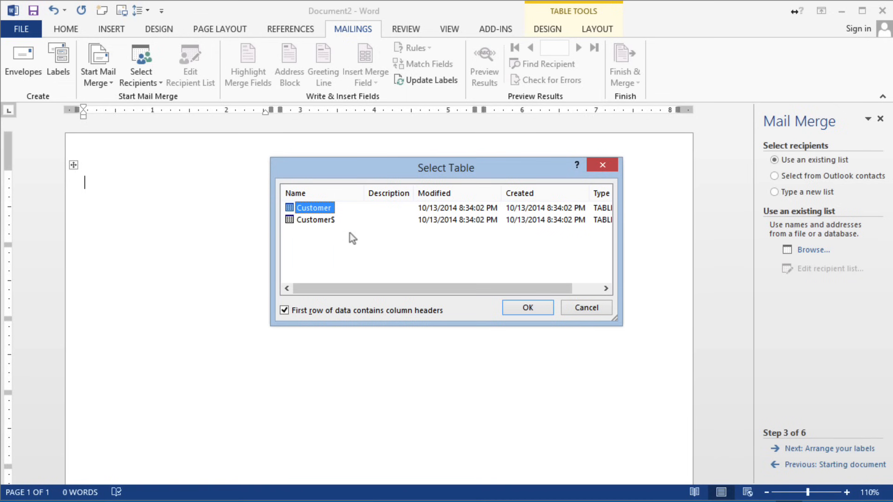
{"action": "double_click", "coordinate": [312, 211]}
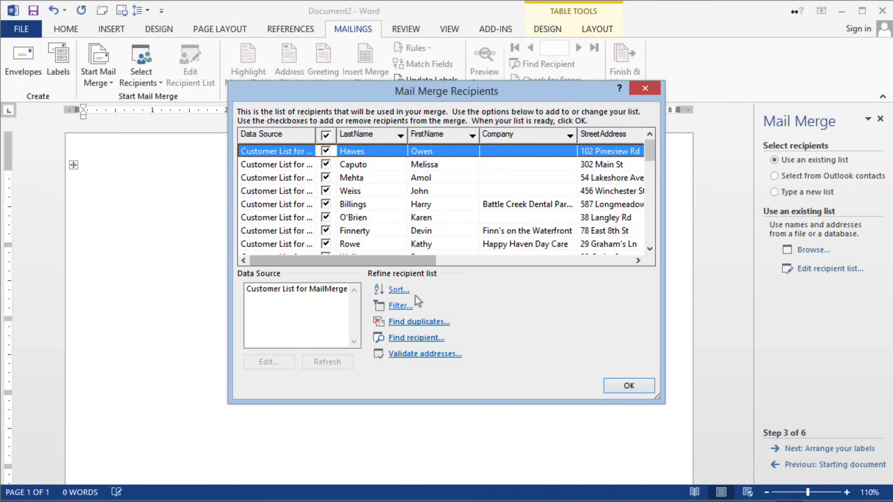
{"action": "left_click", "coordinate": [629, 386]}
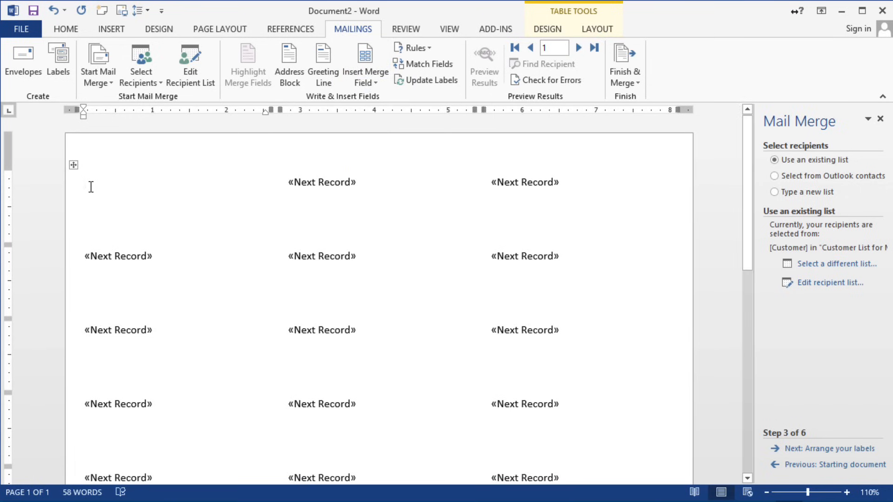
Insert the FirstName and LastName merge fields, separated by a space, on the first label and start a new line
{"action": "left_click", "coordinate": [376, 82]}
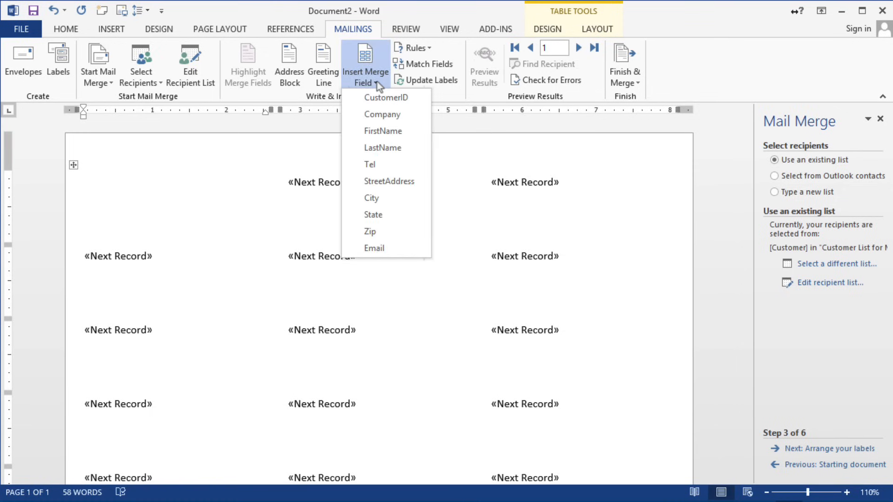
{"action": "left_click", "coordinate": [384, 131]}
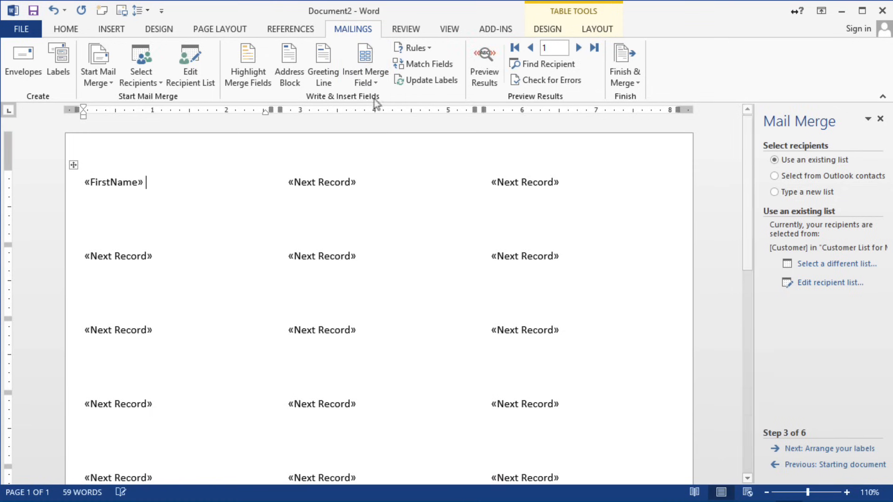
{"action": "left_click", "coordinate": [366, 82]}
{"action": "left_click", "coordinate": [374, 148]}
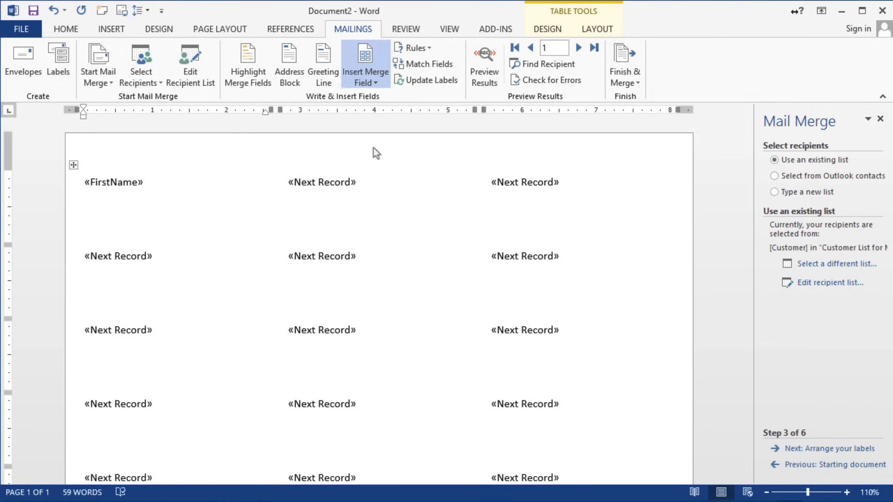
{"action": "key", "text": "Return"}
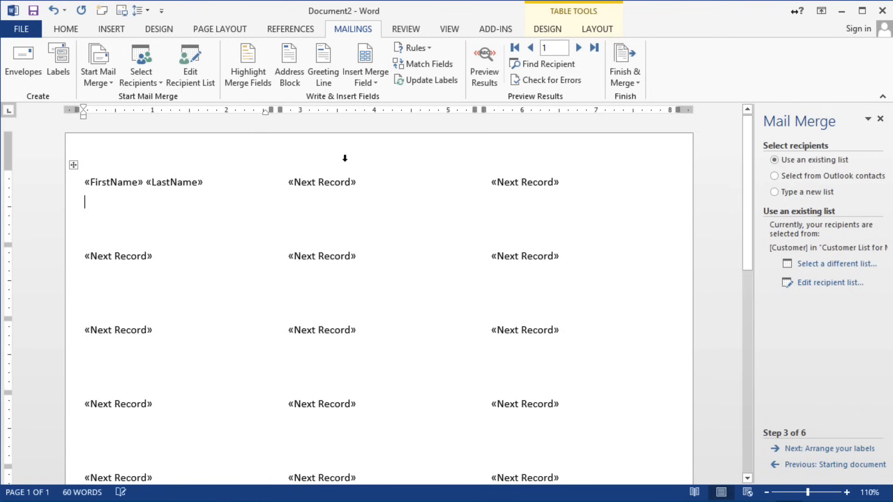
Insert the StreetAddress merge field on the first label's second line and start a third line
{"action": "left_click", "coordinate": [356, 81]}
{"action": "left_click", "coordinate": [387, 181]}
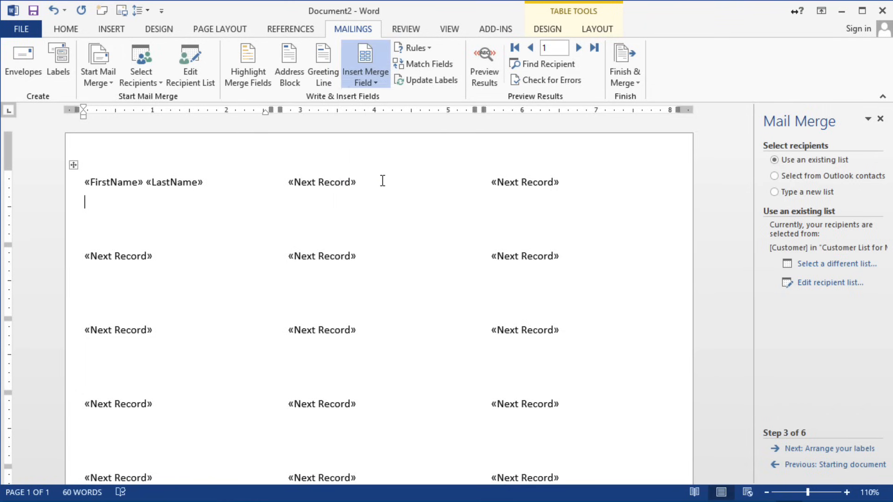
{"action": "key", "text": "Return"}
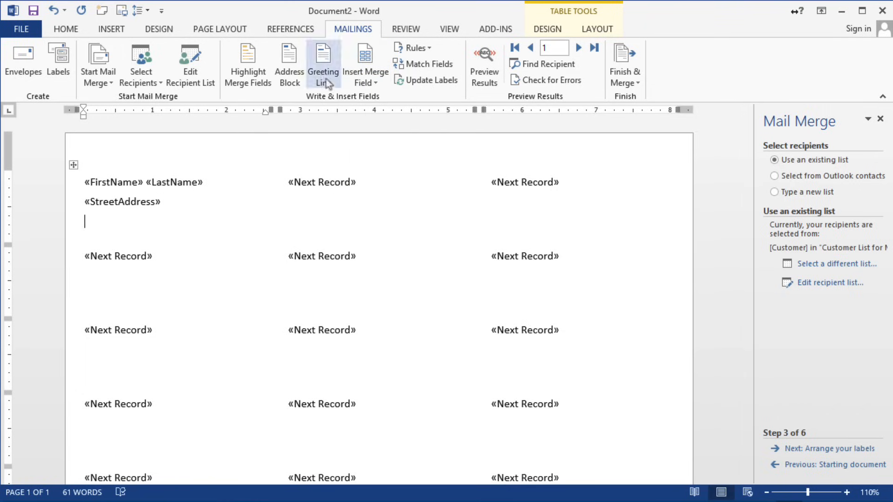
Insert the City, State and Zip merge fields on the first label's third line, with a comma after City and a space before Zip
{"action": "left_click", "coordinate": [366, 81]}
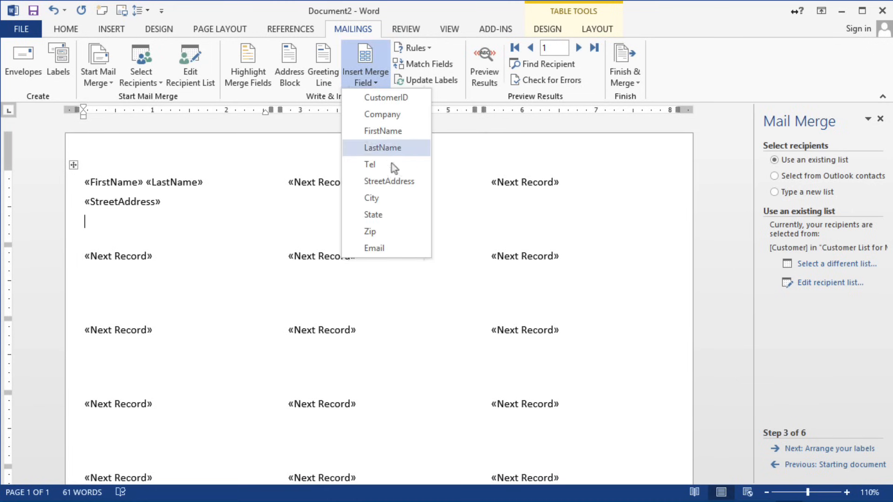
{"action": "left_click", "coordinate": [383, 198]}
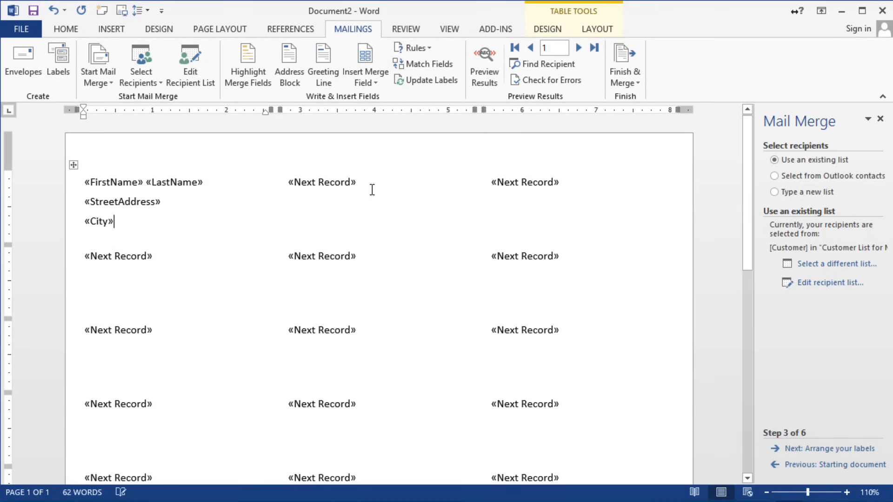
{"action": "left_click", "coordinate": [365, 79]}
{"action": "left_click", "coordinate": [364, 215]}
{"action": "left_click", "coordinate": [366, 79]}
{"action": "left_click", "coordinate": [376, 232]}
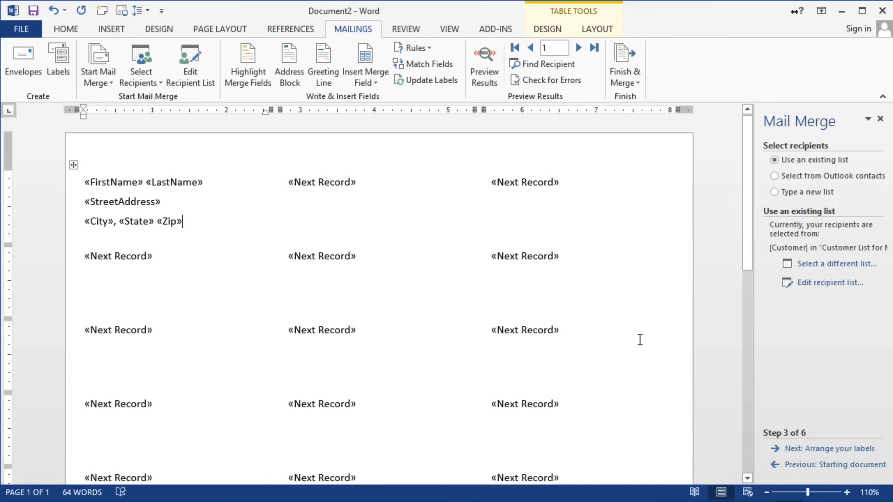
Advance to arranging the labels, replicate the first label's layout to all labels, and preview them
{"action": "left_click", "coordinate": [855, 449]}
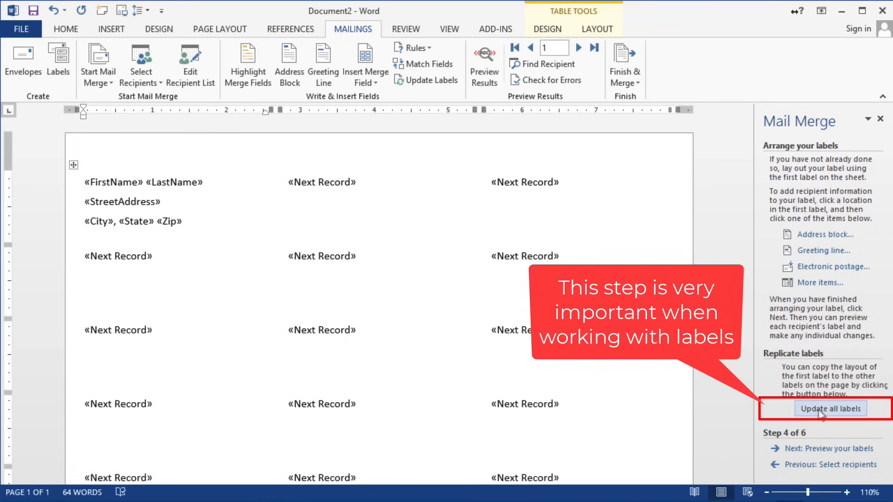
{"action": "left_click_drag", "start_coordinate": [182, 222], "coordinate": [87, 184]}
{"action": "left_click", "coordinate": [123, 280]}
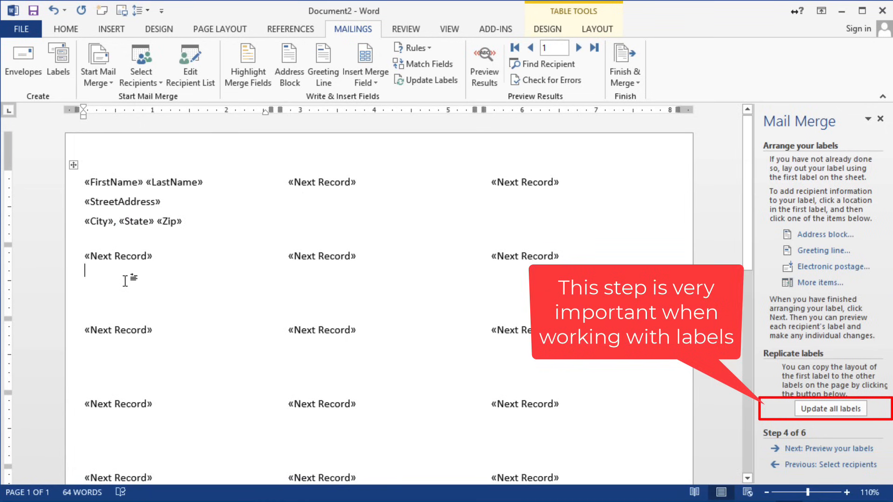
{"action": "left_click", "coordinate": [340, 213]}
{"action": "left_click", "coordinate": [558, 260]}
{"action": "left_click", "coordinate": [100, 237]}
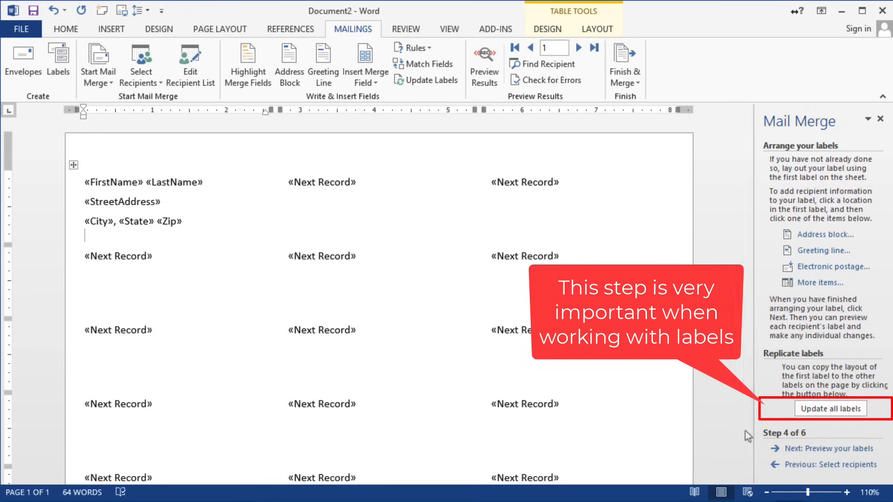
{"action": "left_click", "coordinate": [830, 409]}
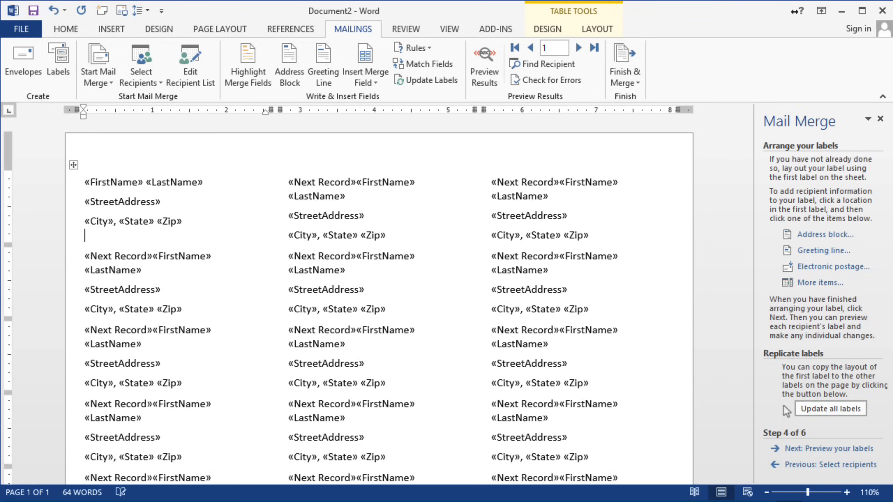
{"action": "left_click", "coordinate": [844, 450]}
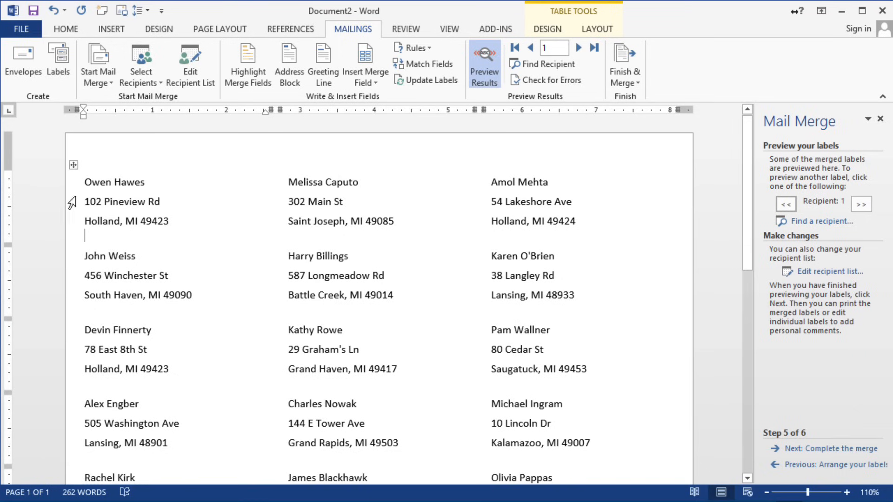
Go back to arranging the labels and make the first label's FirstName and LastName fields bold
{"action": "left_click", "coordinate": [817, 465]}
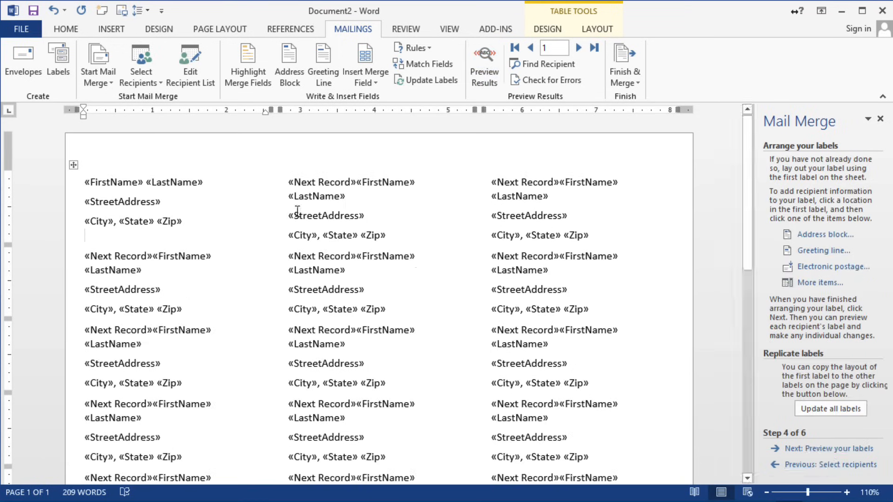
{"action": "left_click_drag", "start_coordinate": [210, 183], "coordinate": [86, 189]}
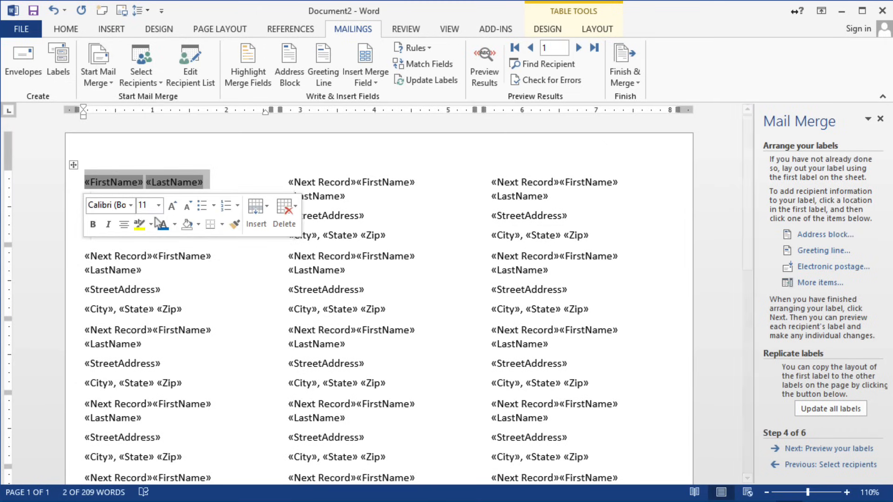
{"action": "left_click", "coordinate": [94, 225]}
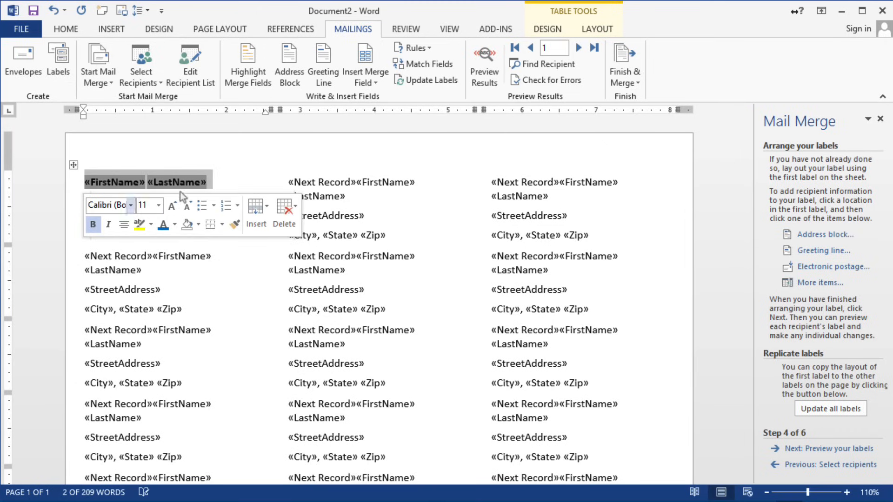
{"action": "left_click", "coordinate": [231, 183]}
Add "To: " in front of the FirstName field on the first label and update all labels to match
{"action": "left_click", "coordinate": [86, 182]}
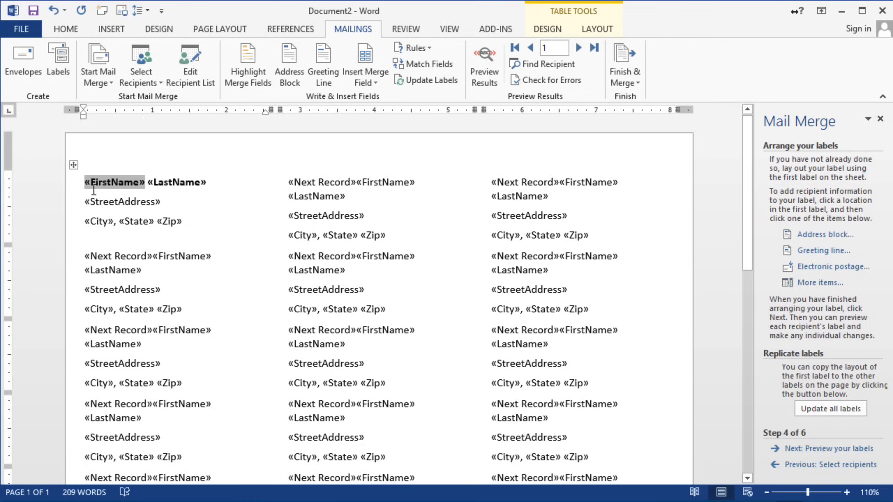
{"action": "type", "text": "To:"}
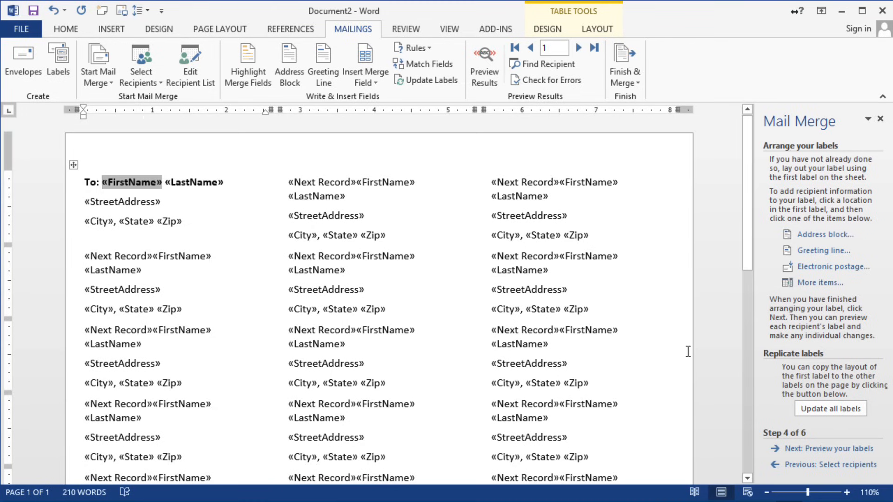
{"action": "left_click", "coordinate": [822, 408]}
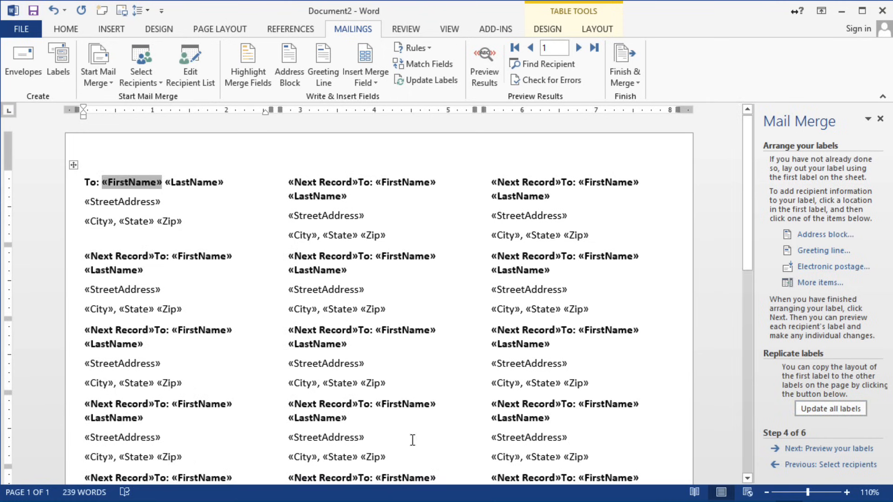
Preview the updated labels and advance the preview to recipient 3
{"action": "left_click", "coordinate": [838, 451]}
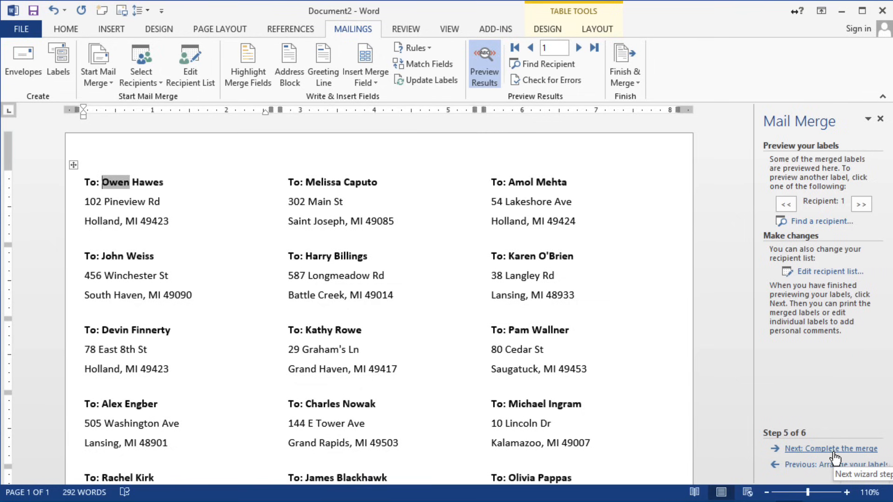
{"action": "left_click", "coordinate": [865, 207]}
{"action": "left_click", "coordinate": [866, 207]}
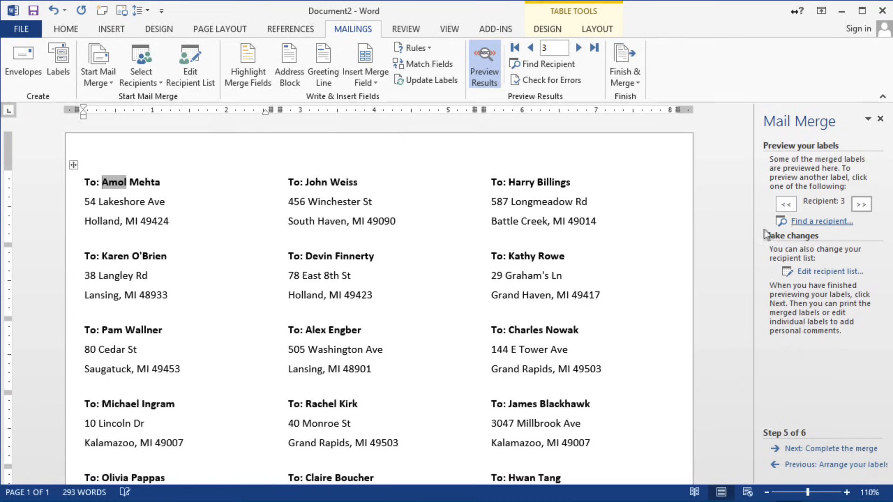
Complete the merge by generating individual labels for all records in a new document
{"action": "left_click", "coordinate": [826, 450]}
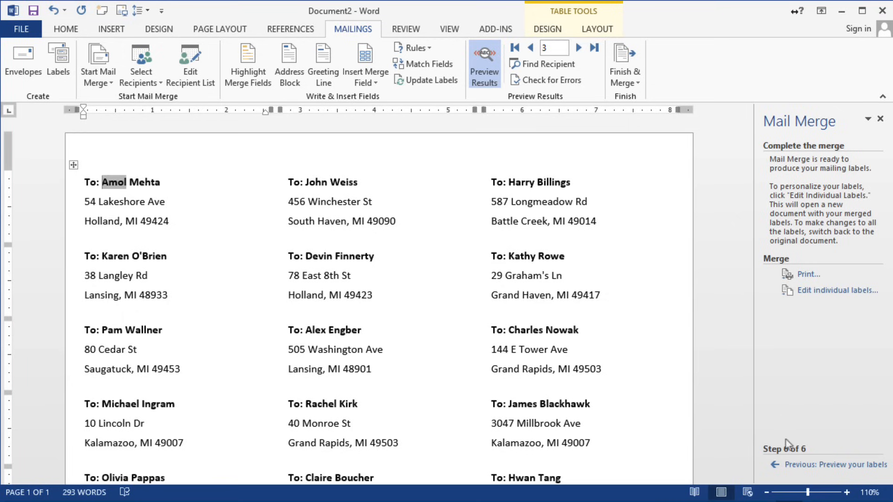
{"action": "left_click", "coordinate": [819, 291]}
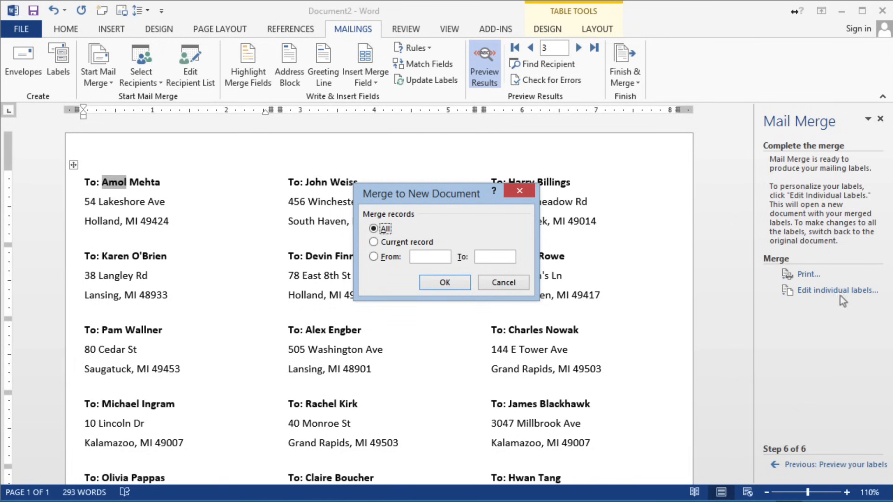
{"action": "left_click", "coordinate": [445, 283]}
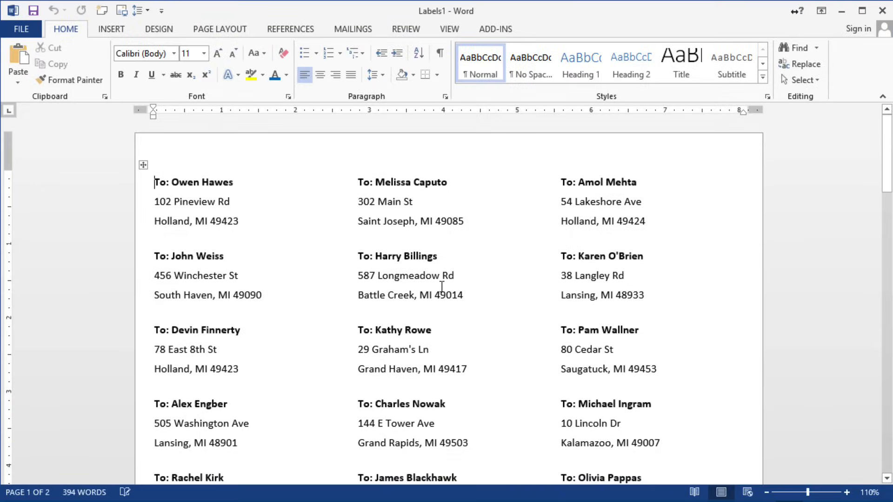
Review the merged labels on both pages and close that document without saving it
{"action": "scroll", "coordinate": [368, 298], "scroll_direction": "down", "scroll_amount": 12}
{"action": "scroll", "coordinate": [367, 382], "scroll_direction": "down", "scroll_amount": 10}
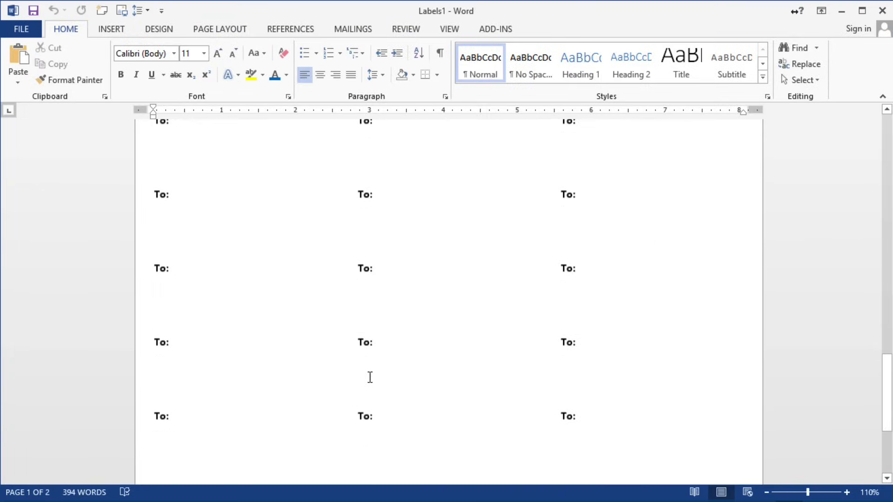
{"action": "scroll", "coordinate": [359, 389], "scroll_direction": "up", "scroll_amount": 14}
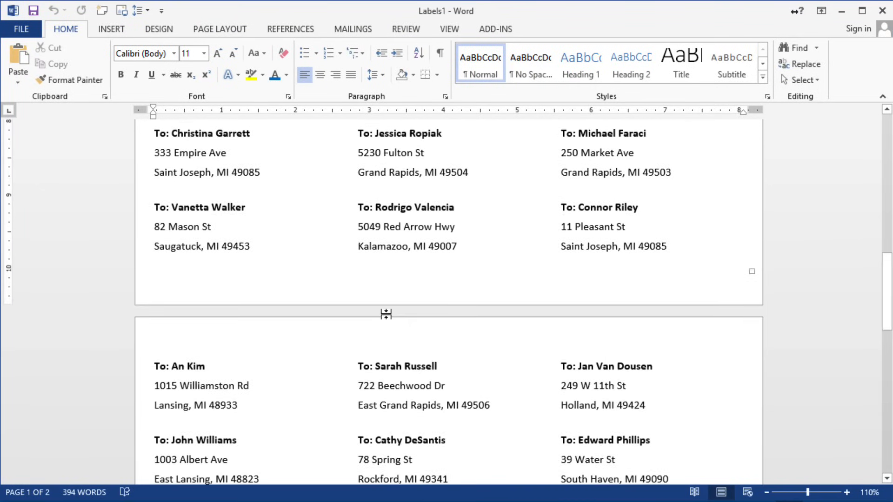
{"action": "scroll", "coordinate": [386, 312], "scroll_direction": "up", "scroll_amount": 8}
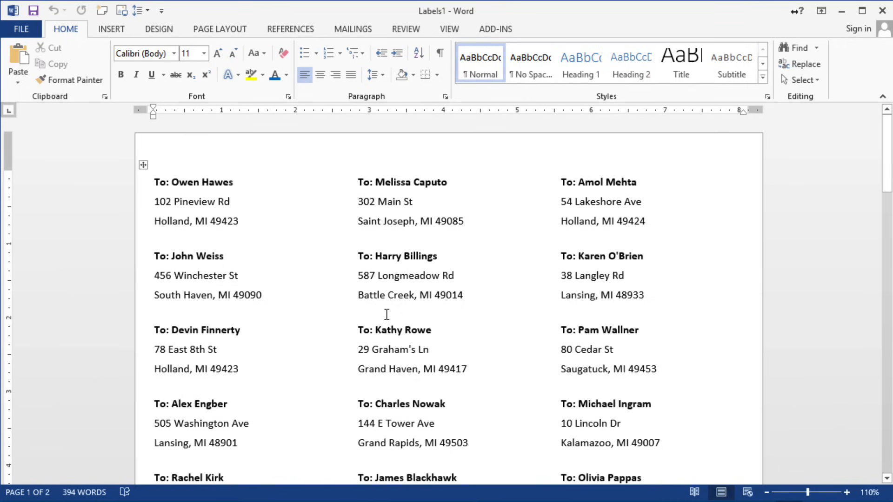
{"action": "left_click", "coordinate": [403, 183]}
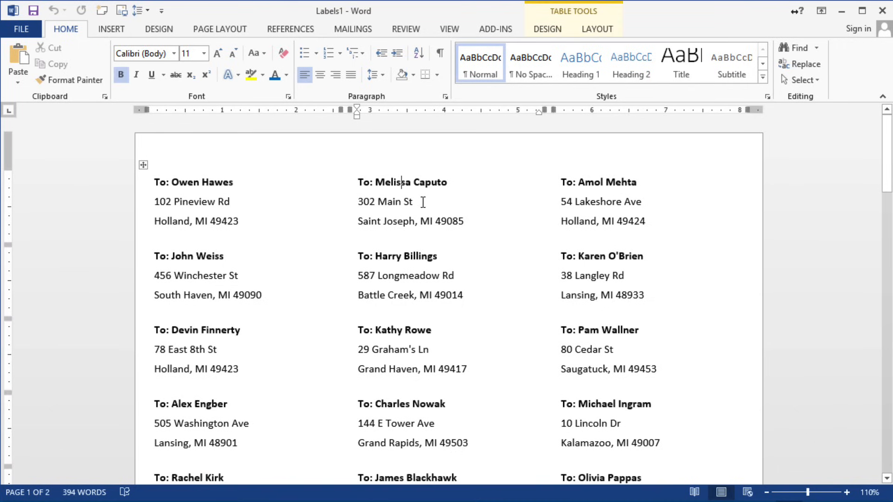
{"action": "left_click", "coordinate": [882, 10]}
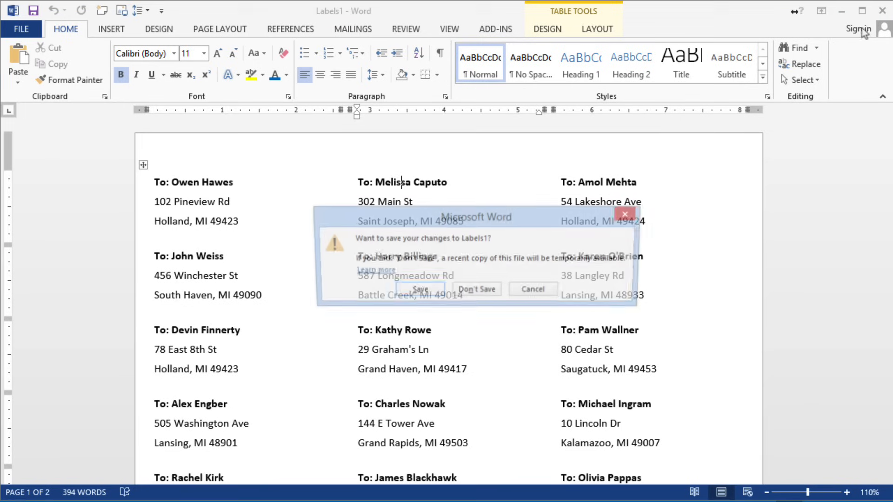
{"action": "left_click", "coordinate": [474, 291]}
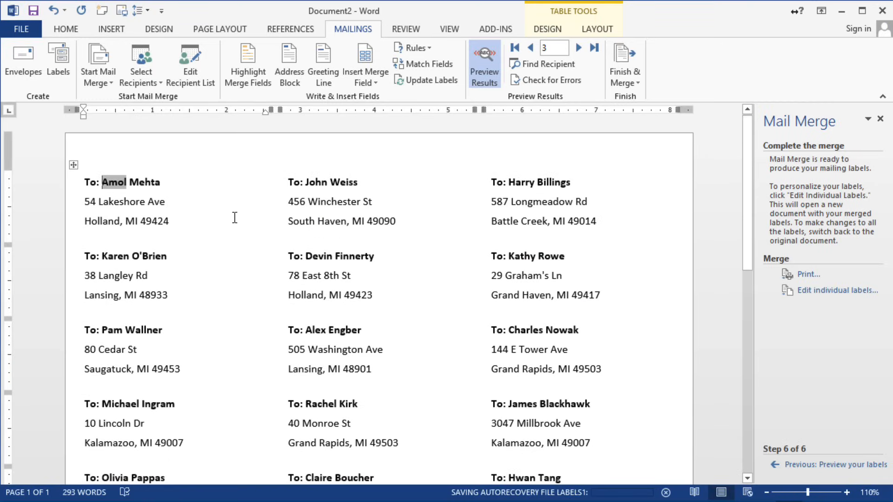
Step the wizard back to arranging the labels and forward again to previewing them
{"action": "left_click", "coordinate": [817, 467]}
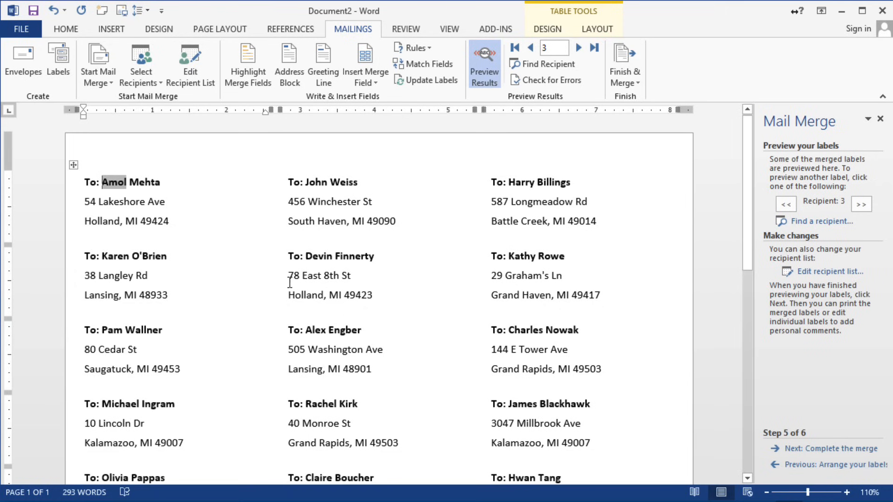
{"action": "left_click", "coordinate": [807, 466]}
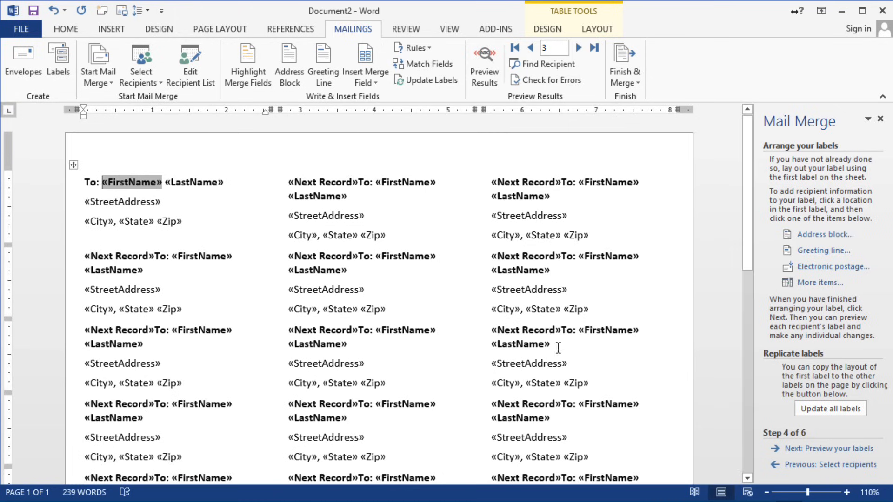
{"action": "left_click", "coordinate": [842, 450]}
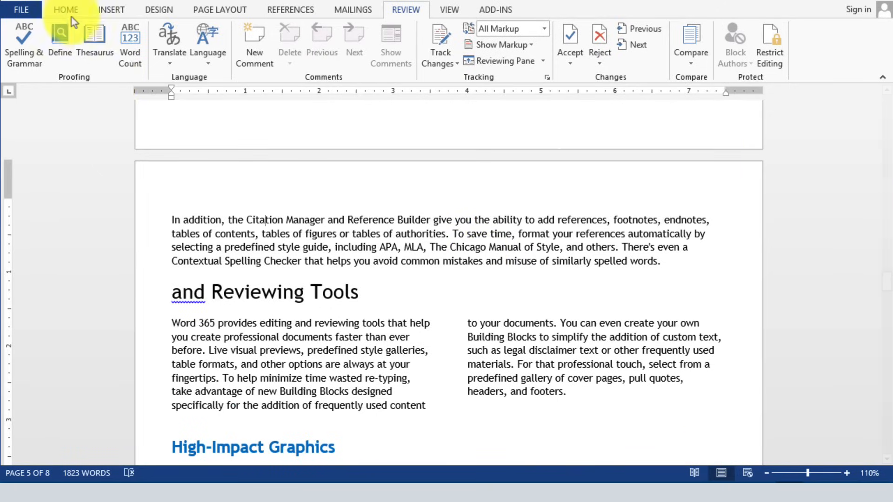
Look through the Word 365 document from the reviewing section up to the table of contents and back to the introduction, and bring up the reviewing tools
{"action": "left_click", "coordinate": [66, 11]}
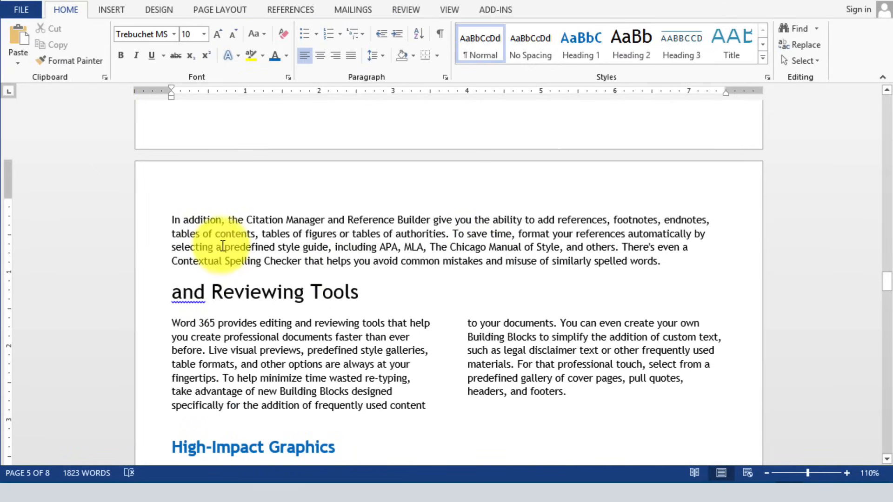
{"action": "scroll", "coordinate": [229, 250], "scroll_direction": "up", "scroll_amount": 2}
{"action": "scroll", "coordinate": [229, 250], "scroll_direction": "up", "scroll_amount": 12}
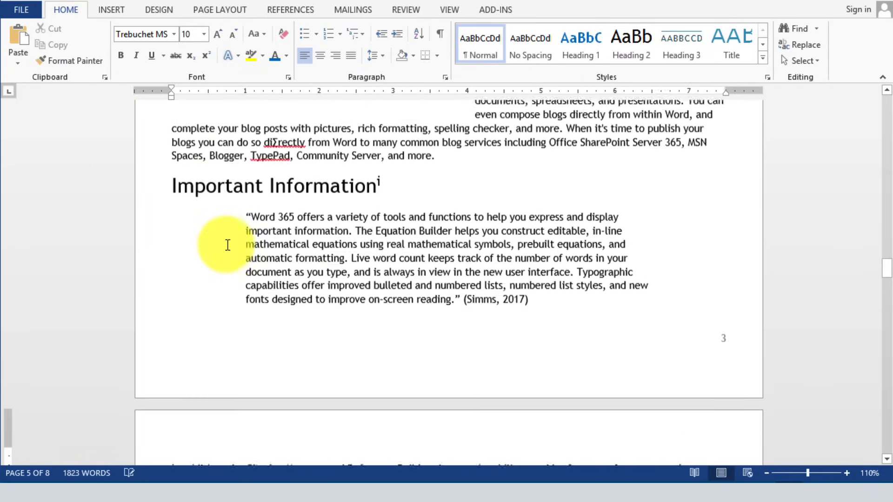
{"action": "scroll", "coordinate": [228, 250], "scroll_direction": "up", "scroll_amount": 3}
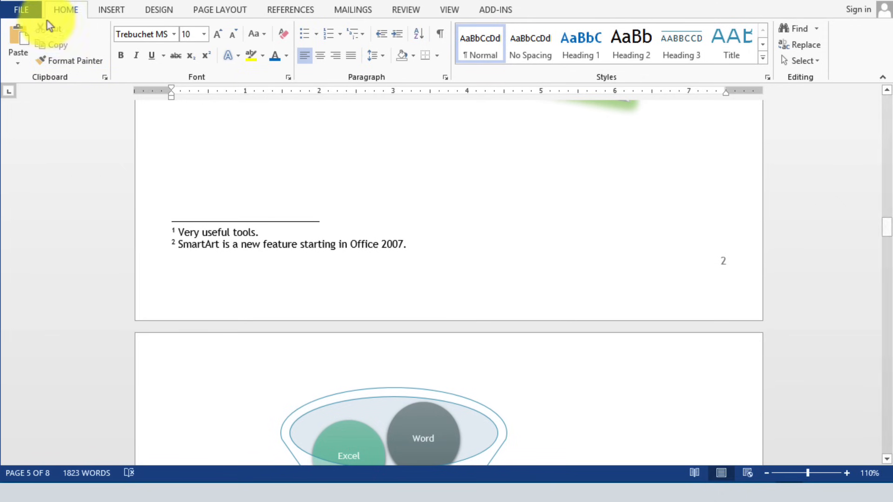
{"action": "scroll", "coordinate": [338, 209], "scroll_direction": "up", "scroll_amount": 15}
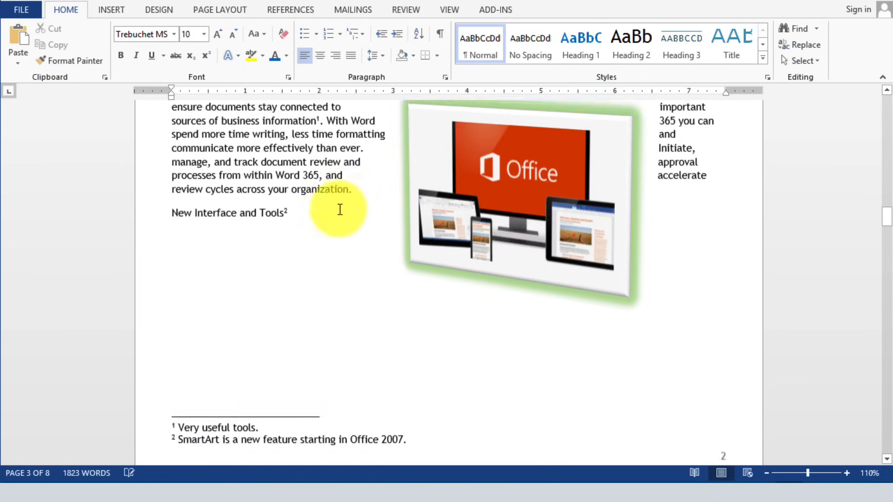
{"action": "scroll", "coordinate": [339, 209], "scroll_direction": "up", "scroll_amount": 8}
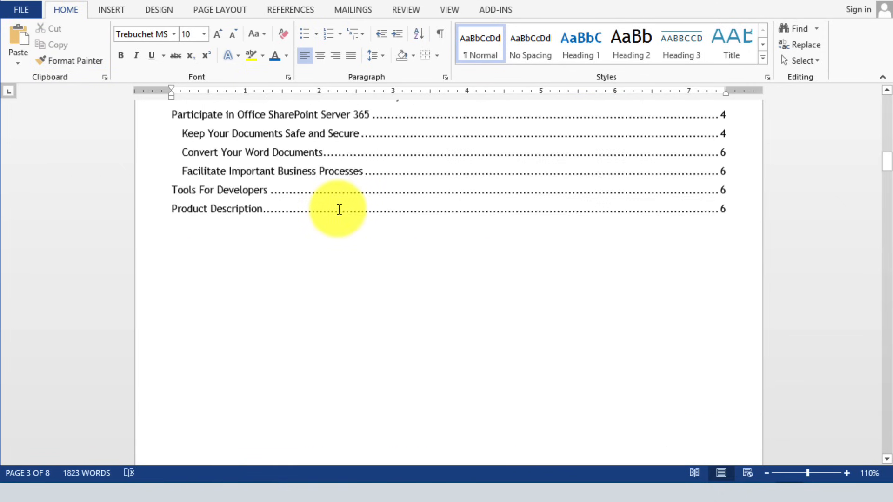
{"action": "scroll", "coordinate": [403, 253], "scroll_direction": "down", "scroll_amount": 12}
{"action": "scroll", "coordinate": [477, 177], "scroll_direction": "down", "scroll_amount": 9}
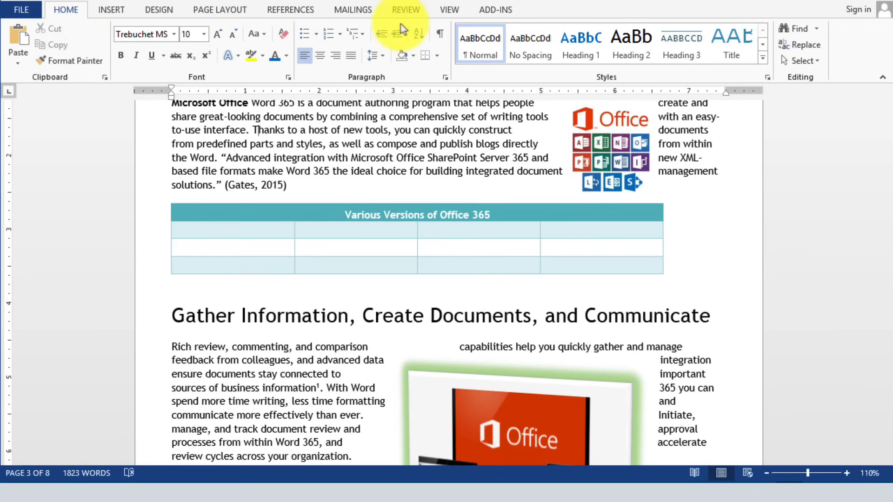
{"action": "left_click", "coordinate": [409, 11]}
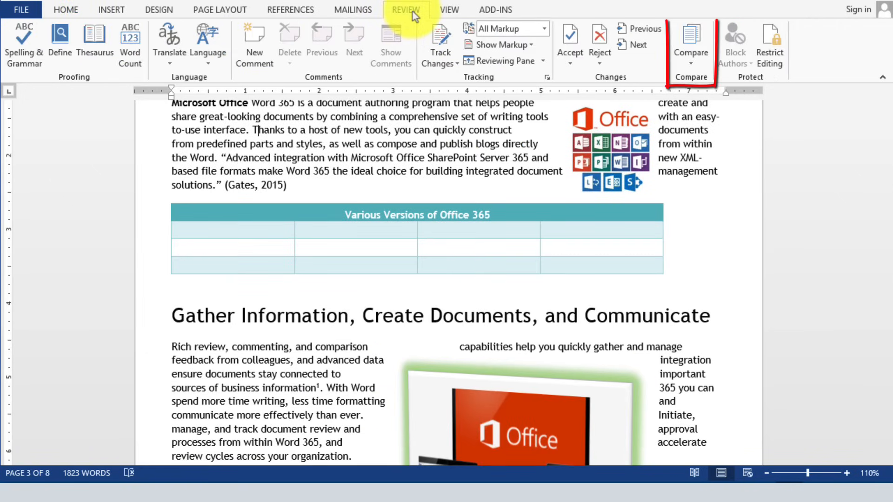
Start a document comparison with "Microsoft Word 2013 Concepts - Black Document Modified" as the original document
{"action": "left_click", "coordinate": [700, 60]}
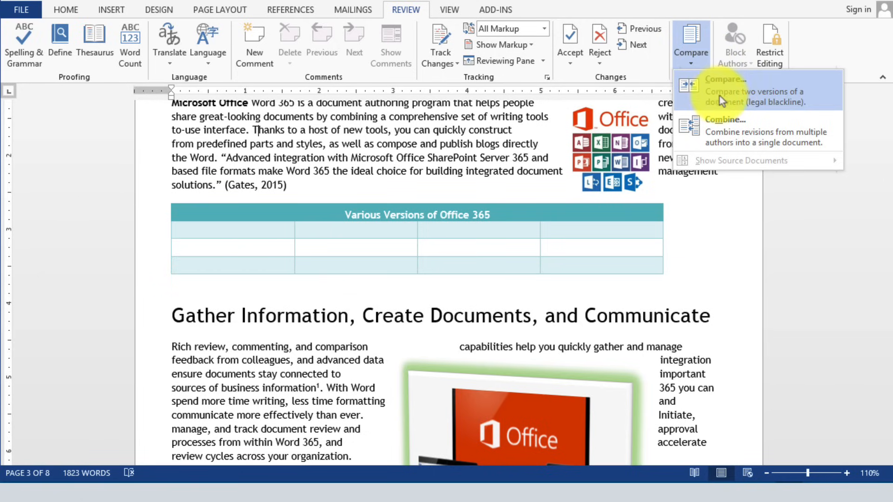
{"action": "left_click", "coordinate": [739, 106]}
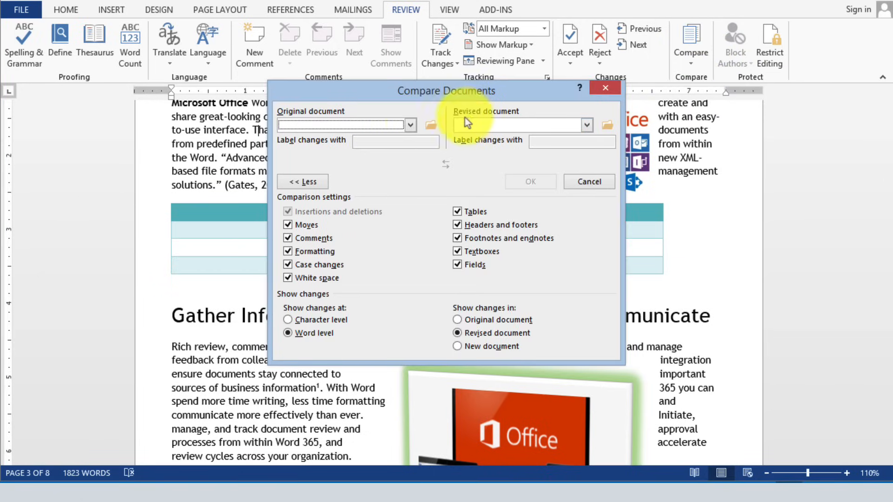
{"action": "left_click", "coordinate": [412, 126]}
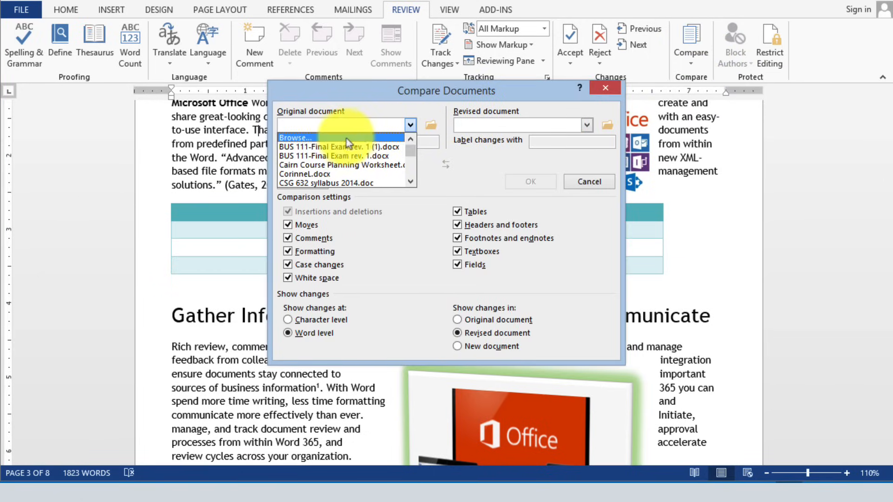
{"action": "left_click", "coordinate": [326, 136]}
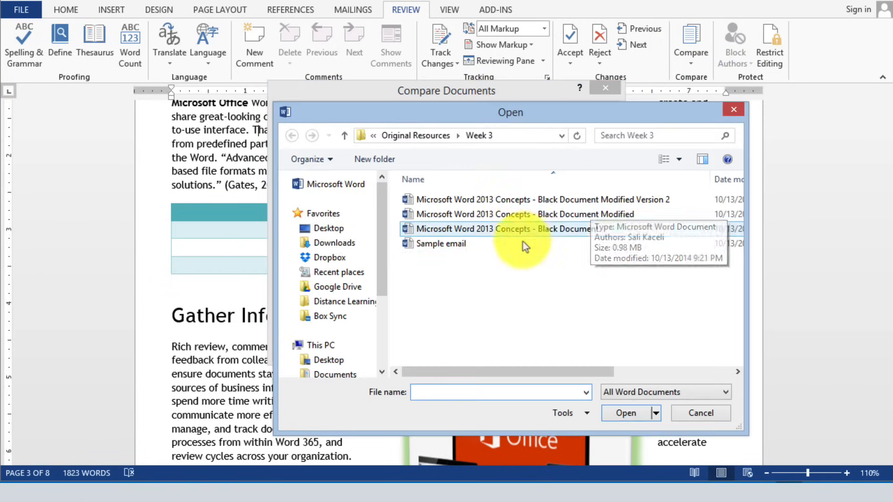
{"action": "double_click", "coordinate": [495, 217]}
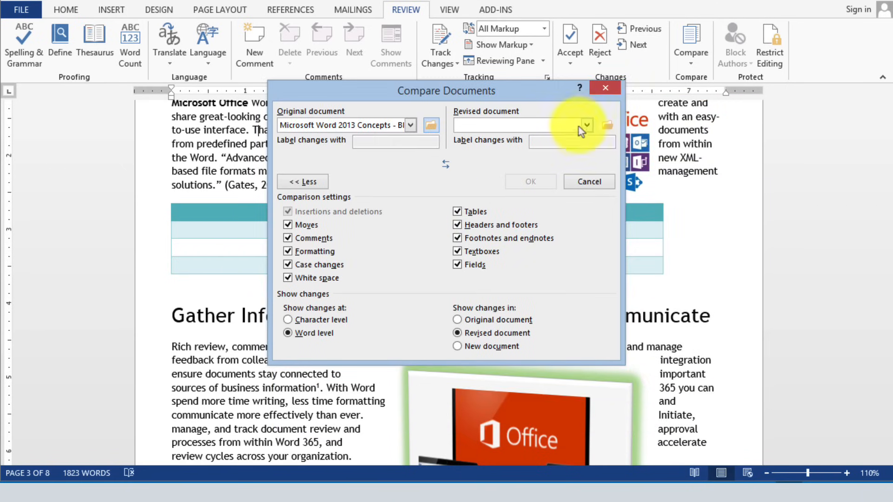
Choose "Microsoft Word 2013 Concepts - Black Document Modified Version 2" as the revised document and run the comparison
{"action": "left_click", "coordinate": [587, 124]}
{"action": "left_click", "coordinate": [607, 125]}
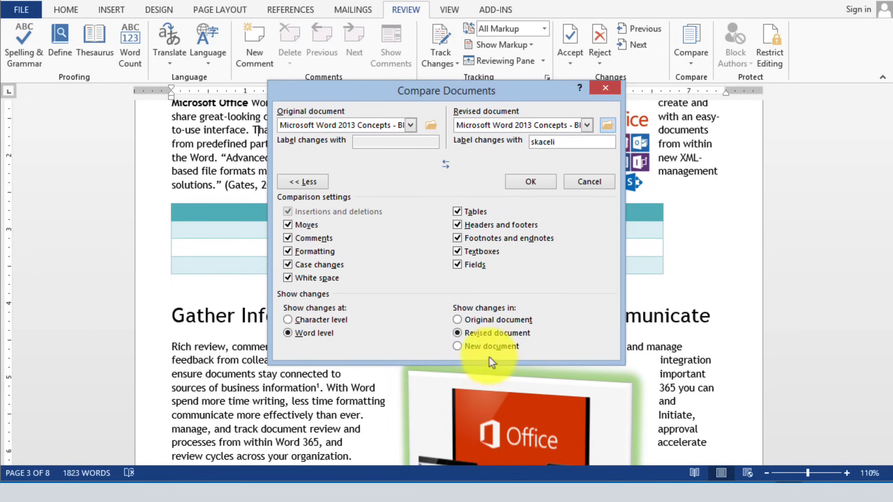
{"action": "left_click", "coordinate": [524, 183]}
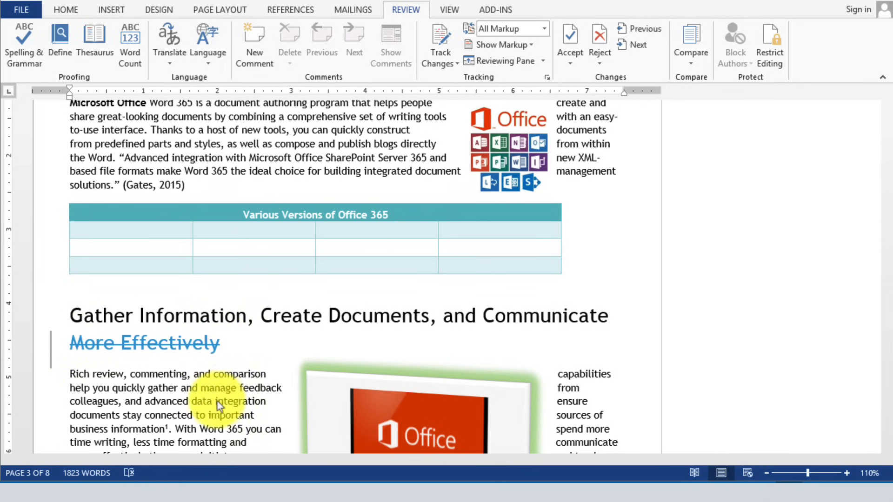
Look through the compared document for marked changes, from the "Gather Information" heading to the sections on sharing and securing documents
{"action": "scroll", "coordinate": [210, 367], "scroll_direction": "down", "scroll_amount": 8}
{"action": "scroll", "coordinate": [188, 376], "scroll_direction": "down", "scroll_amount": 12}
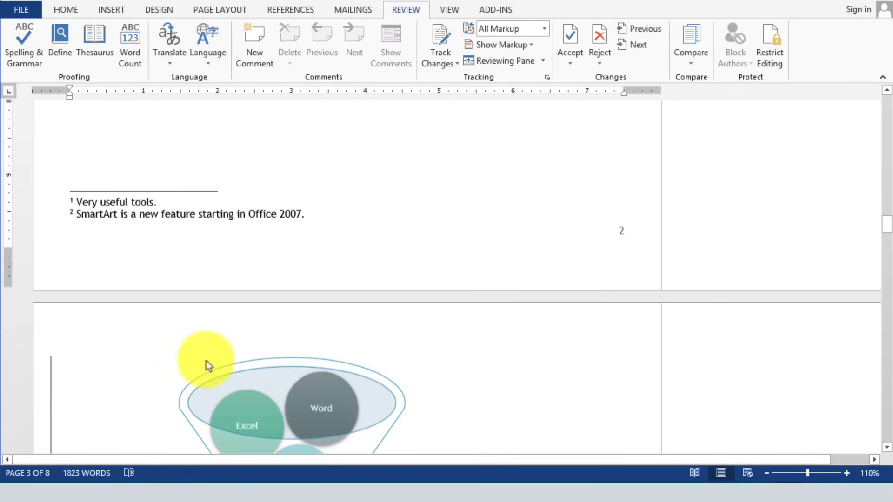
{"action": "scroll", "coordinate": [209, 352], "scroll_direction": "down", "scroll_amount": 20}
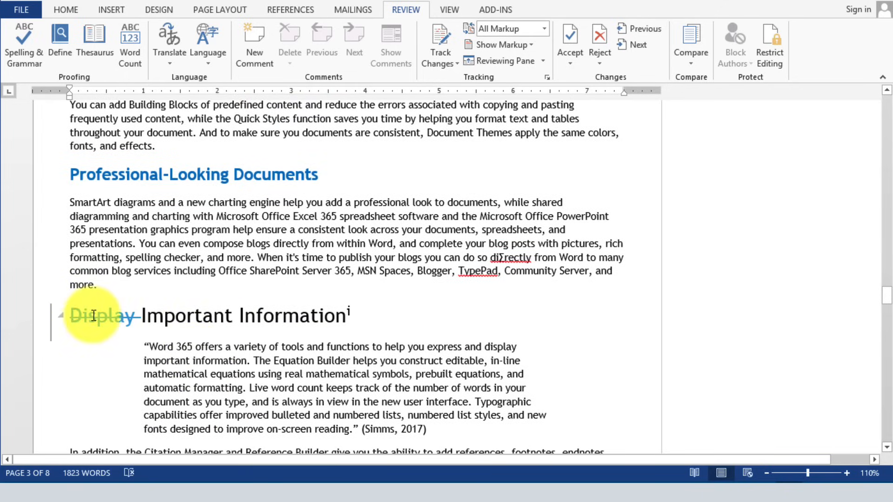
{"action": "scroll", "coordinate": [127, 279], "scroll_direction": "down", "scroll_amount": 3}
{"action": "scroll", "coordinate": [107, 269], "scroll_direction": "down", "scroll_amount": 6}
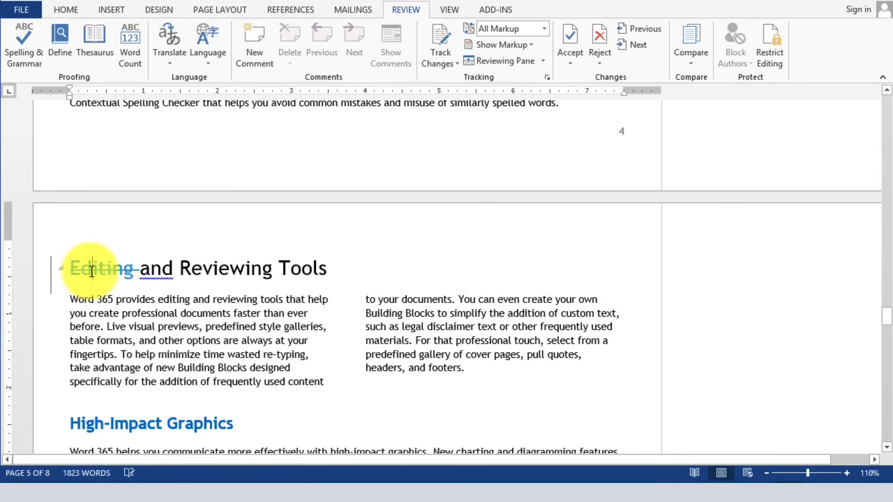
{"action": "double_click", "coordinate": [89, 269]}
{"action": "scroll", "coordinate": [203, 294], "scroll_direction": "down", "scroll_amount": 2}
{"action": "scroll", "coordinate": [203, 294], "scroll_direction": "down", "scroll_amount": 7}
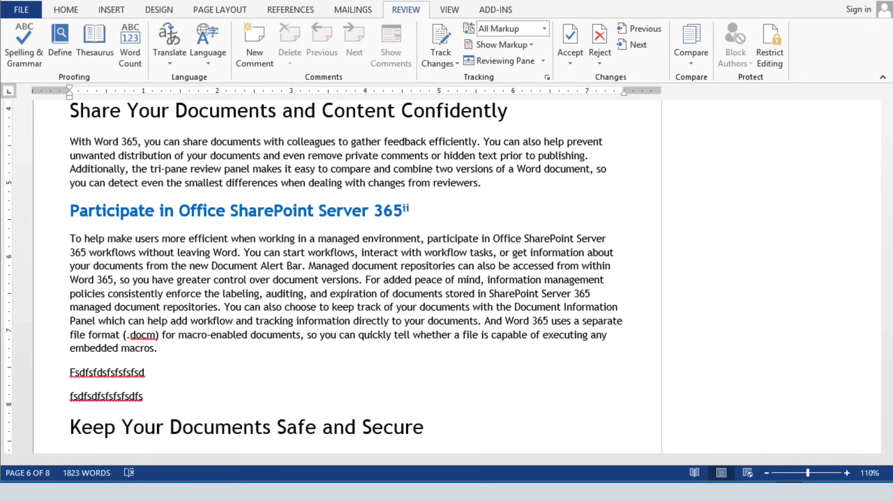
{"action": "scroll", "coordinate": [346, 279], "scroll_direction": "up", "scroll_amount": 5}
Show both the original and the revised source documents alongside the compared document
{"action": "left_click", "coordinate": [694, 66]}
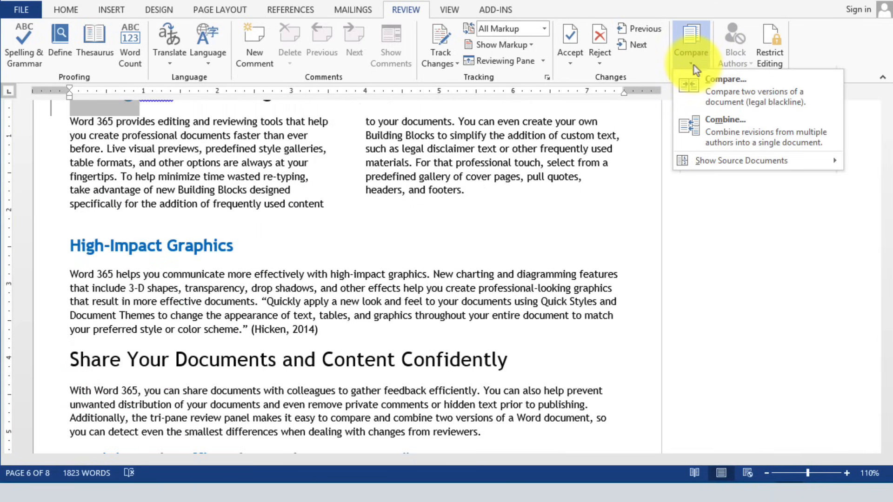
{"action": "mouse_move", "coordinate": [713, 166]}
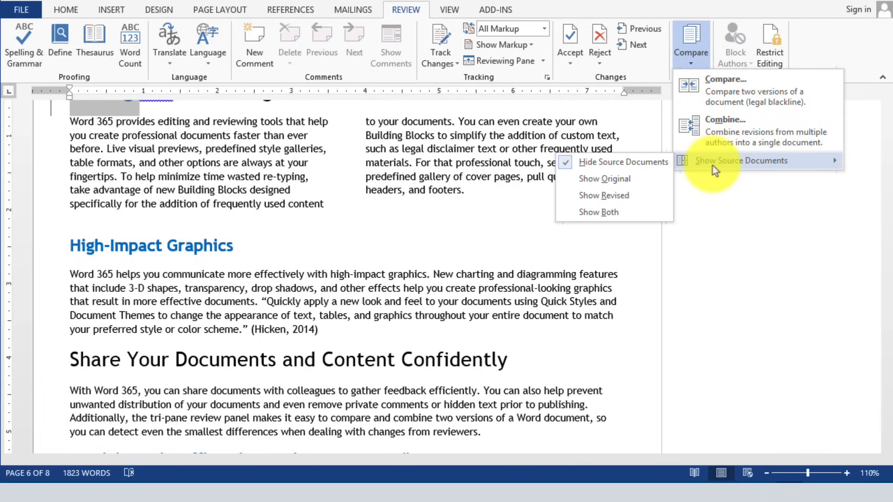
{"action": "left_click", "coordinate": [603, 220]}
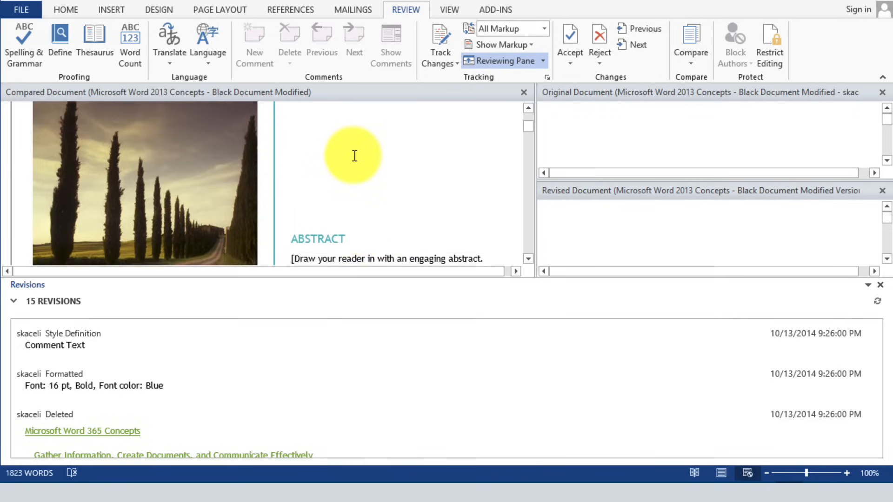
Examine the compared, original and revised documents side by side from the cover page to the High-Impact Graphics section, checking the changed headings
{"action": "scroll", "coordinate": [355, 156], "scroll_direction": "down", "scroll_amount": 8}
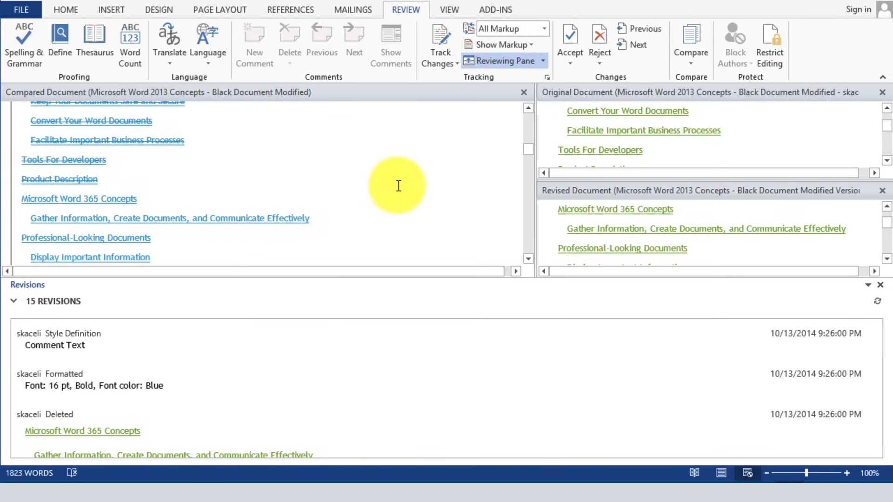
{"action": "scroll", "coordinate": [399, 185], "scroll_direction": "down", "scroll_amount": 1}
{"action": "scroll", "coordinate": [396, 187], "scroll_direction": "down", "scroll_amount": 1}
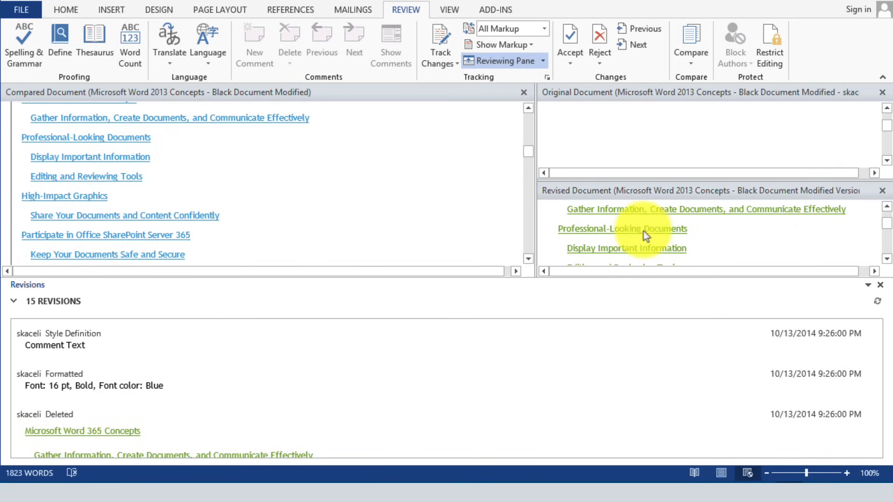
{"action": "scroll", "coordinate": [442, 209], "scroll_direction": "down", "scroll_amount": 3}
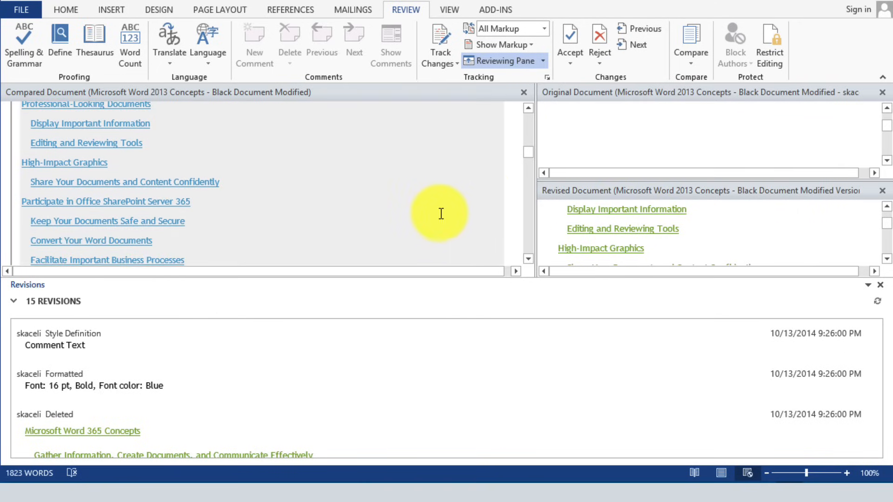
{"action": "scroll", "coordinate": [435, 215], "scroll_direction": "down", "scroll_amount": 6}
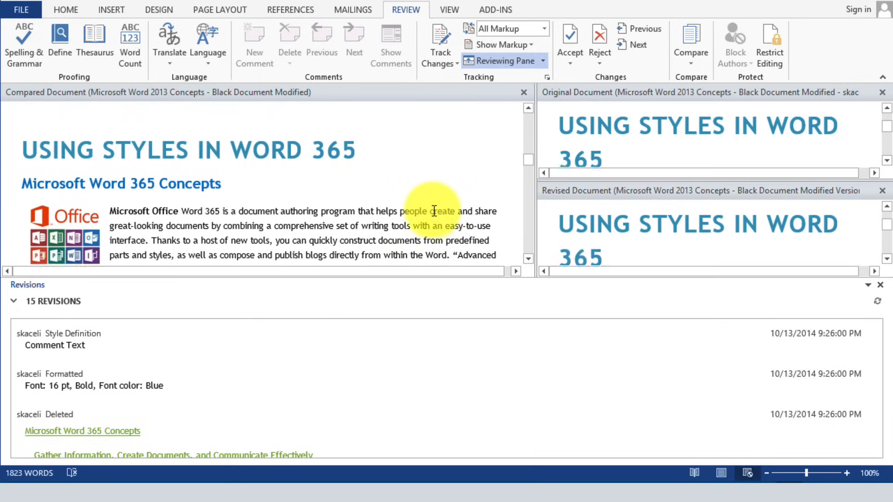
{"action": "scroll", "coordinate": [433, 212], "scroll_direction": "down", "scroll_amount": 10}
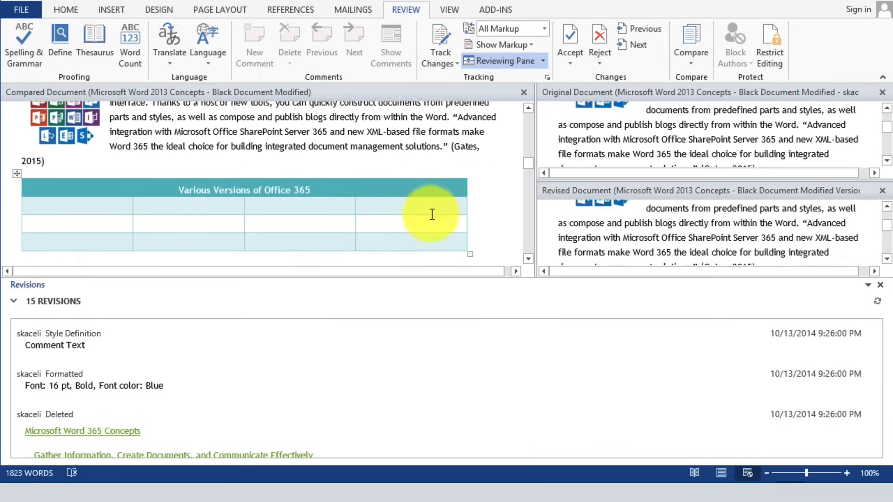
{"action": "scroll", "coordinate": [432, 217], "scroll_direction": "down", "scroll_amount": 4}
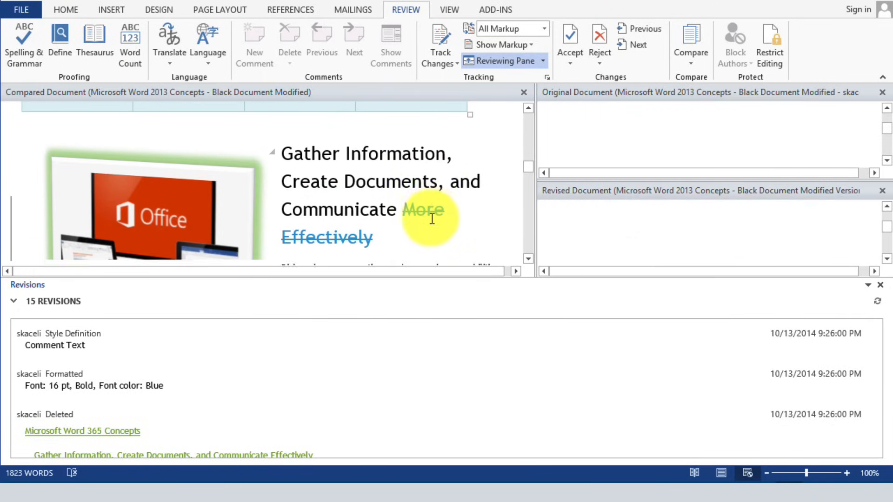
{"action": "left_click", "coordinate": [425, 174]}
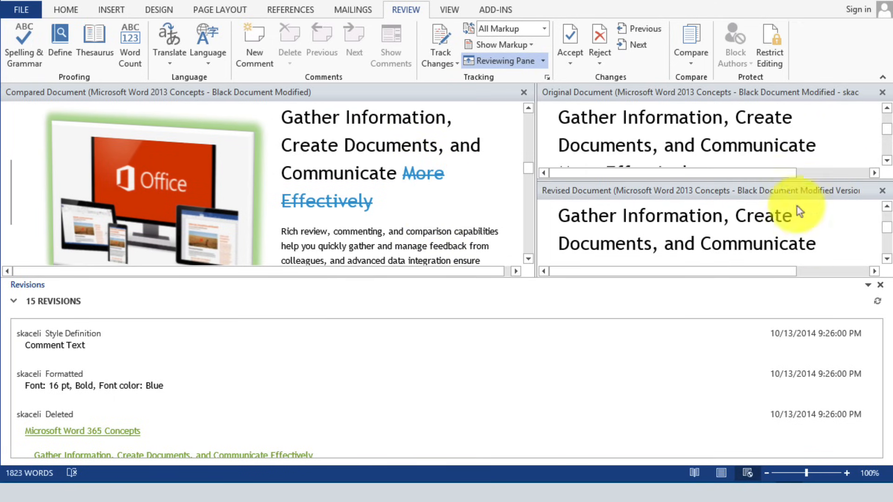
{"action": "scroll", "coordinate": [794, 220], "scroll_direction": "down", "scroll_amount": 3}
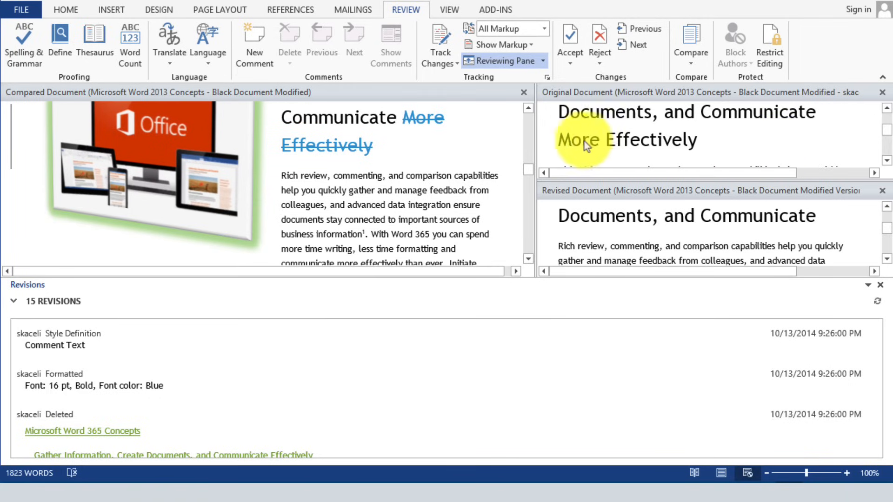
{"action": "scroll", "coordinate": [417, 190], "scroll_direction": "down", "scroll_amount": 8}
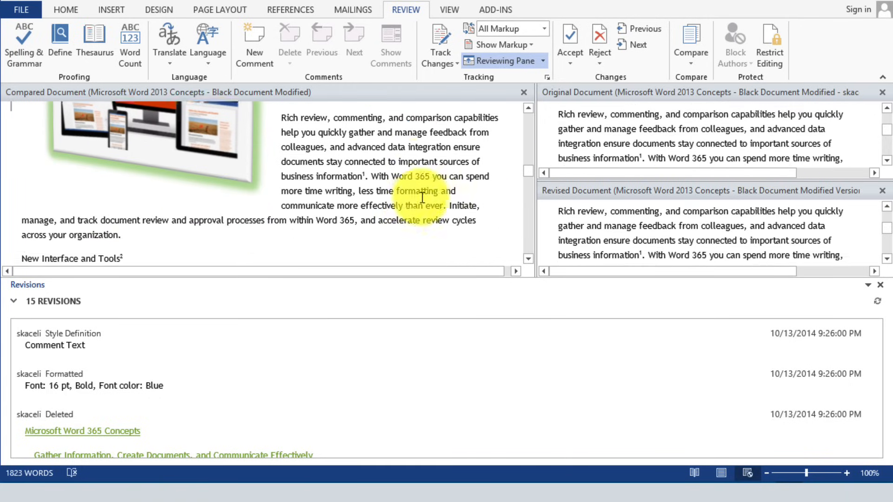
{"action": "scroll", "coordinate": [406, 198], "scroll_direction": "down", "scroll_amount": 8}
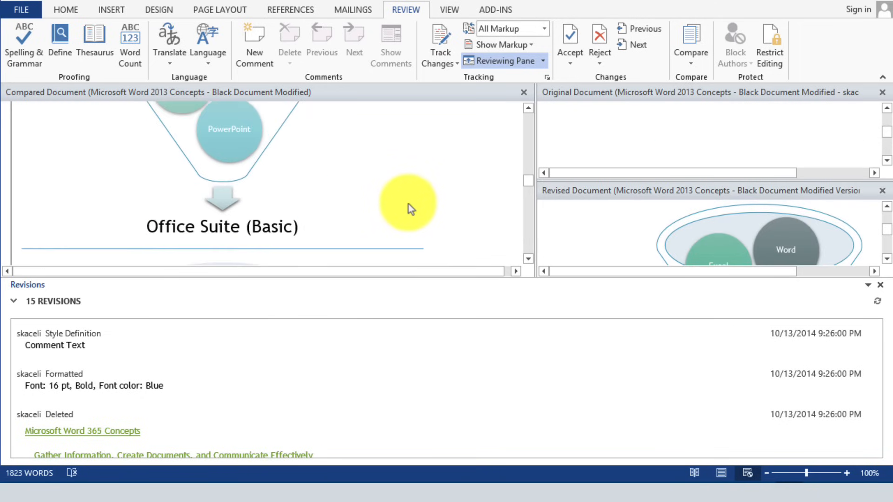
{"action": "scroll", "coordinate": [309, 150], "scroll_direction": "down", "scroll_amount": 10}
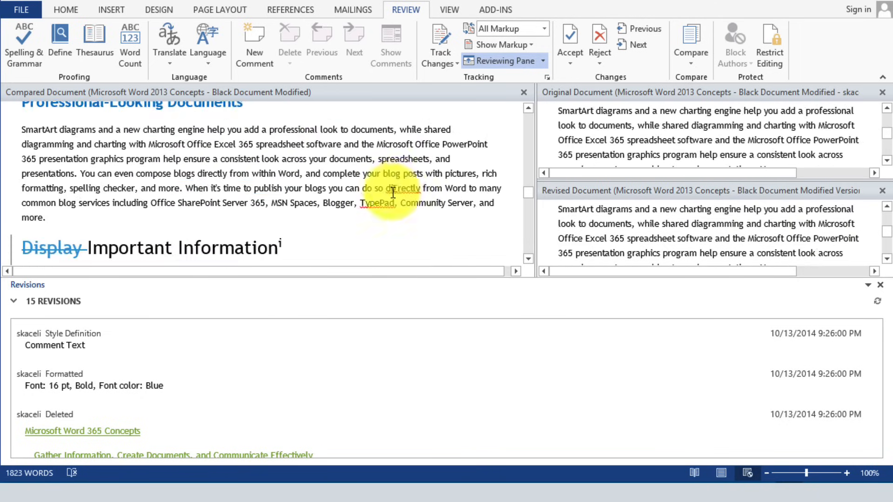
{"action": "scroll", "coordinate": [247, 355], "scroll_direction": "down", "scroll_amount": 3}
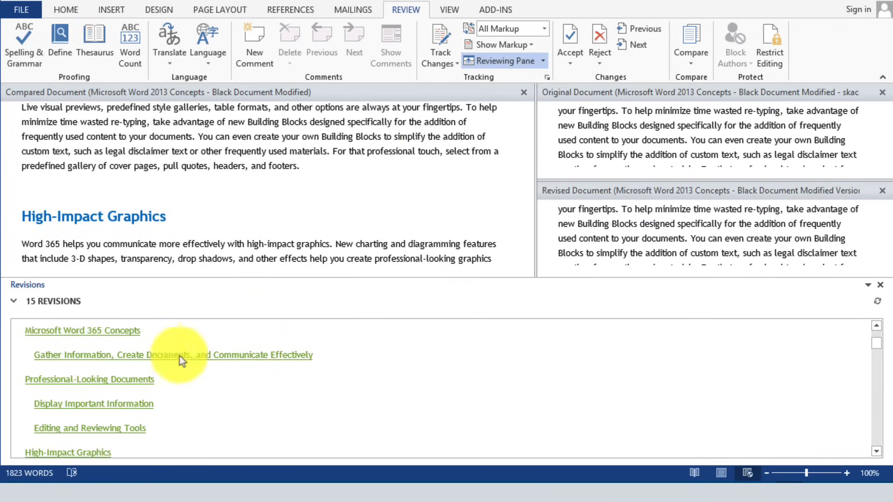
Read through the list of revisions down to the last formatting entries
{"action": "scroll", "coordinate": [350, 348], "scroll_direction": "up", "scroll_amount": 3}
{"action": "scroll", "coordinate": [80, 370], "scroll_direction": "down", "scroll_amount": 8}
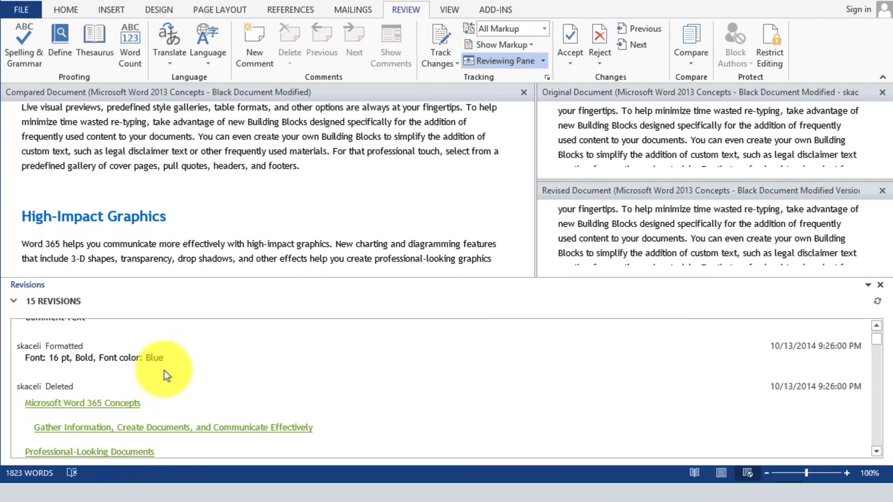
{"action": "scroll", "coordinate": [160, 382], "scroll_direction": "down", "scroll_amount": 10}
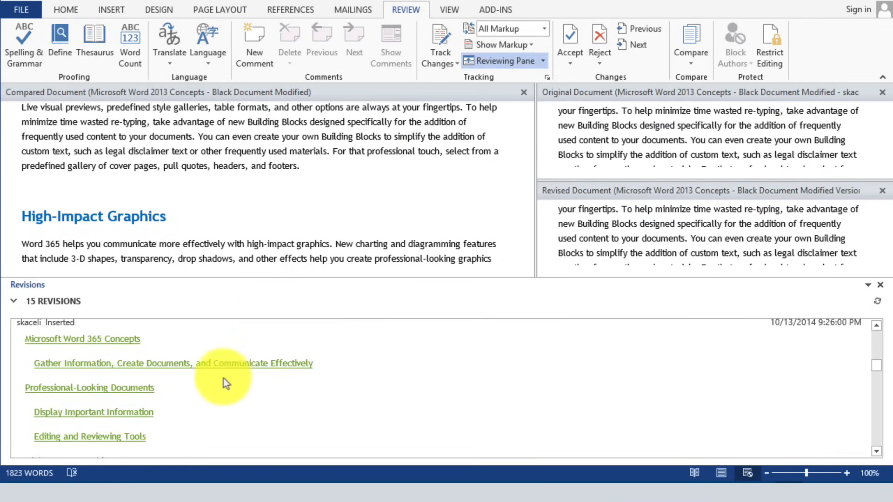
{"action": "scroll", "coordinate": [173, 375], "scroll_direction": "down", "scroll_amount": 10}
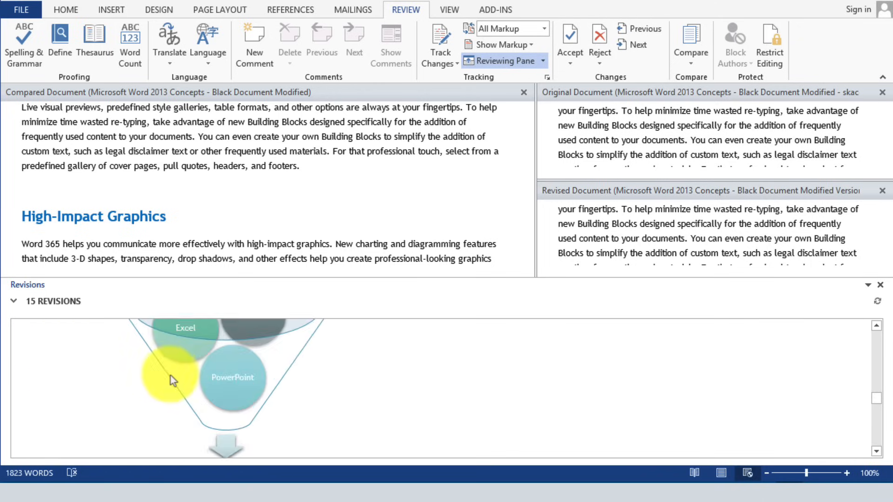
{"action": "scroll", "coordinate": [186, 370], "scroll_direction": "down", "scroll_amount": 1}
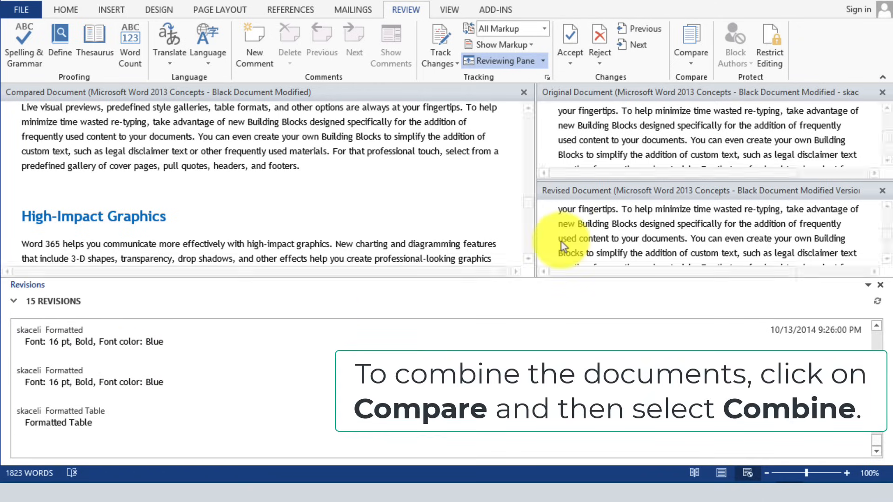
{"action": "scroll", "coordinate": [411, 200], "scroll_direction": "down", "scroll_amount": 5}
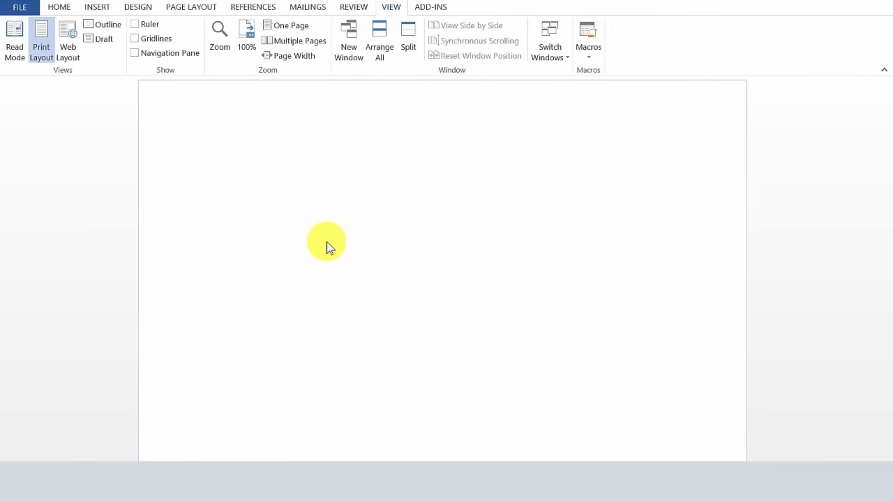
Set up a new macro recording with the default name, stored in All Documents (Normal.dotm), and assign it to a button
{"action": "mouse_move", "coordinate": [223, 481]}
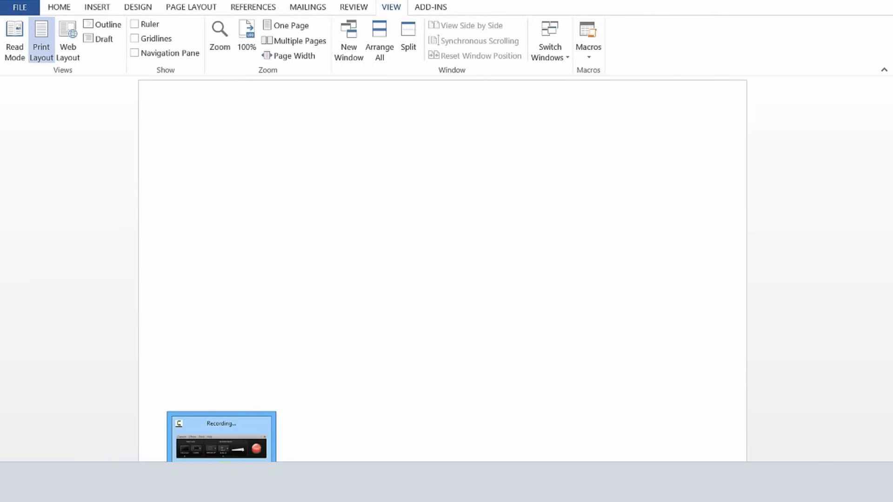
{"action": "left_click", "coordinate": [58, 7]}
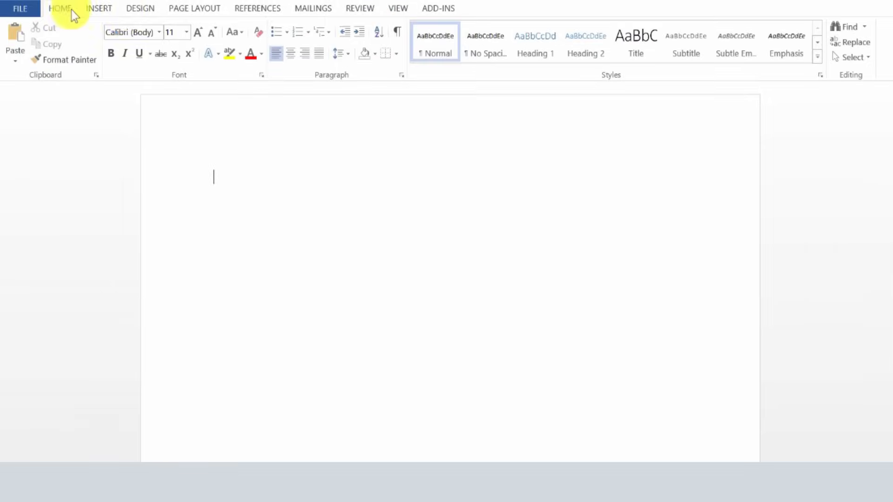
{"action": "left_click", "coordinate": [401, 10]}
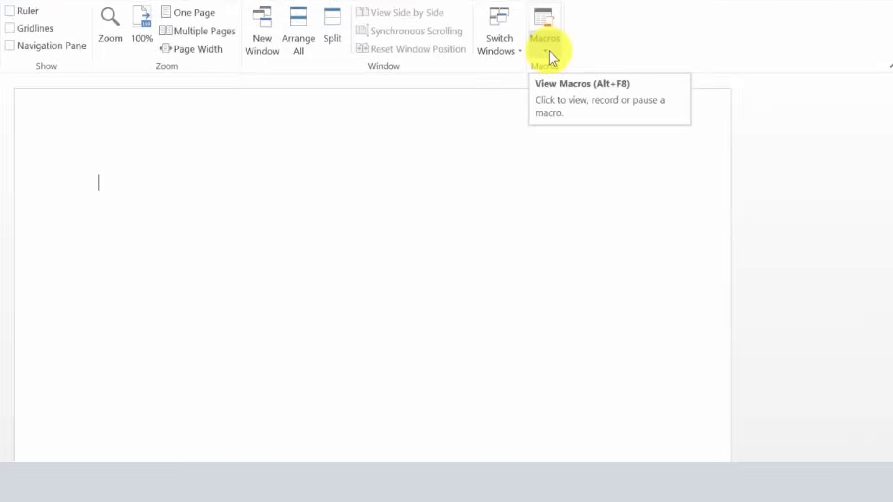
{"action": "left_click", "coordinate": [548, 52]}
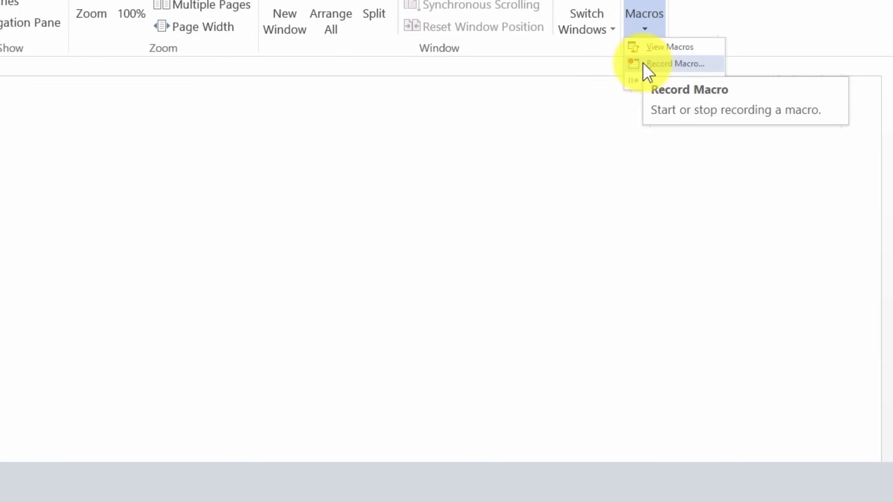
{"action": "left_click", "coordinate": [438, 66]}
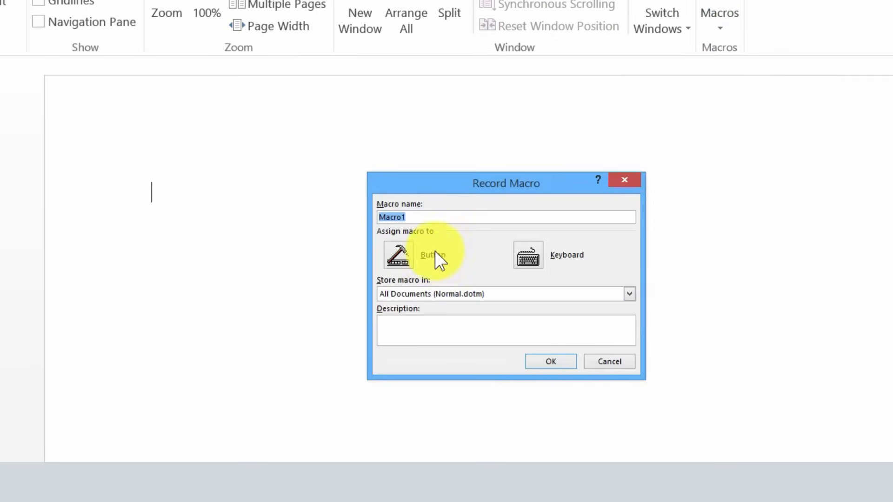
{"action": "type", "text": "Label 5160"}
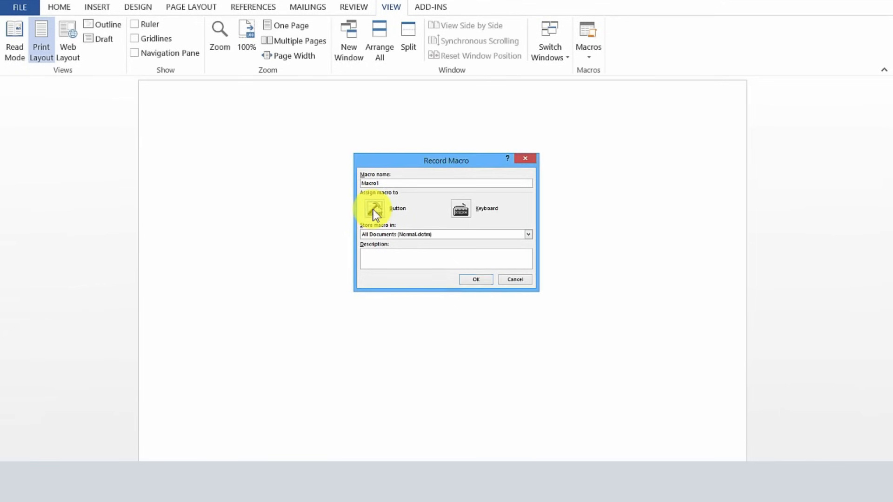
{"action": "left_click", "coordinate": [374, 209]}
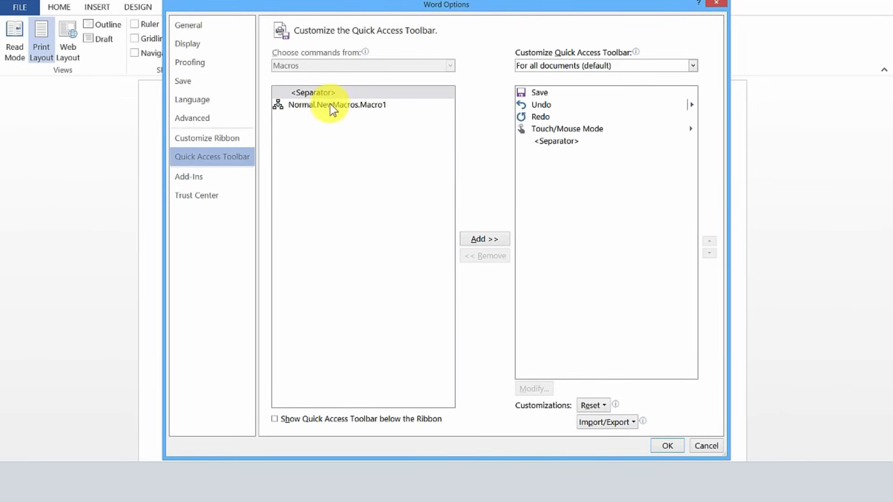
Add Normal.NewMacros.Macro1 to the Quick Access Toolbar for all documents and start the recording
{"action": "left_click", "coordinate": [375, 108]}
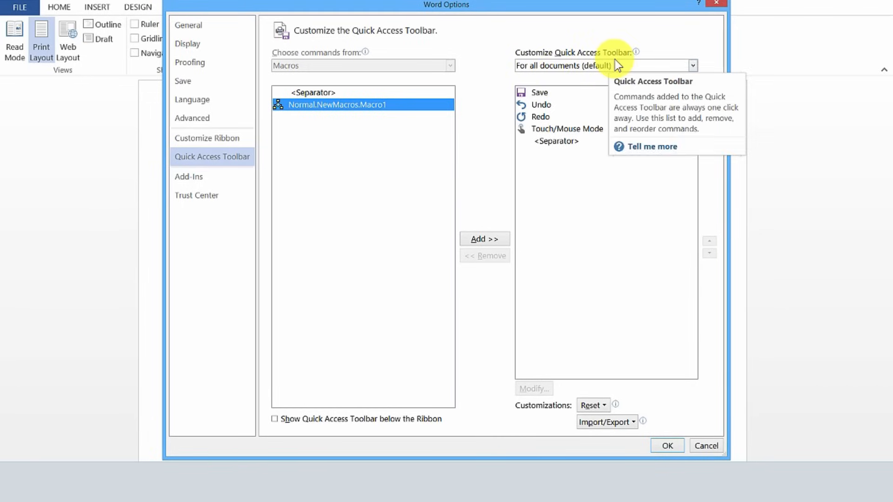
{"action": "left_click", "coordinate": [484, 240]}
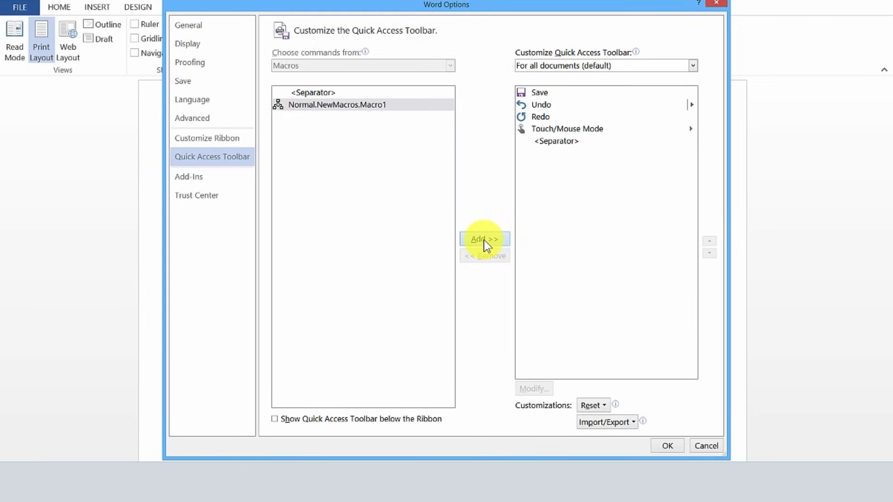
{"action": "left_click", "coordinate": [666, 446]}
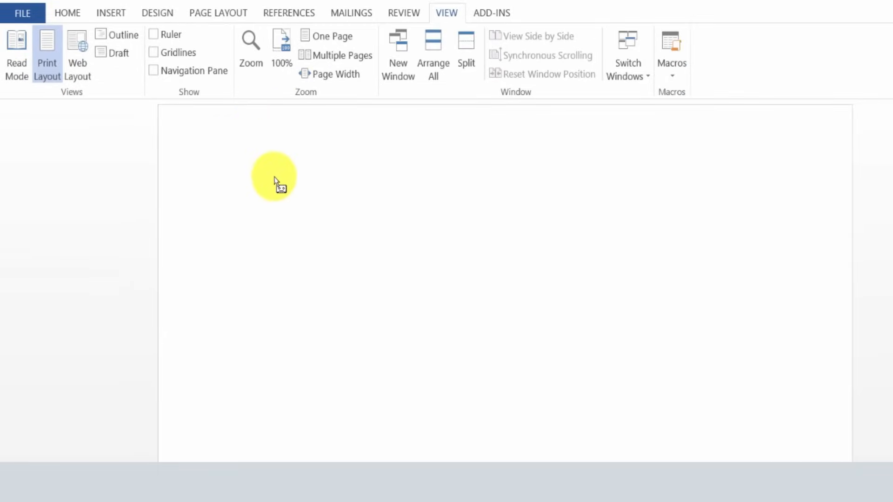
Open the options for creating mailing labels and set the label vendor to Avery US Letter
{"action": "left_click", "coordinate": [344, 21]}
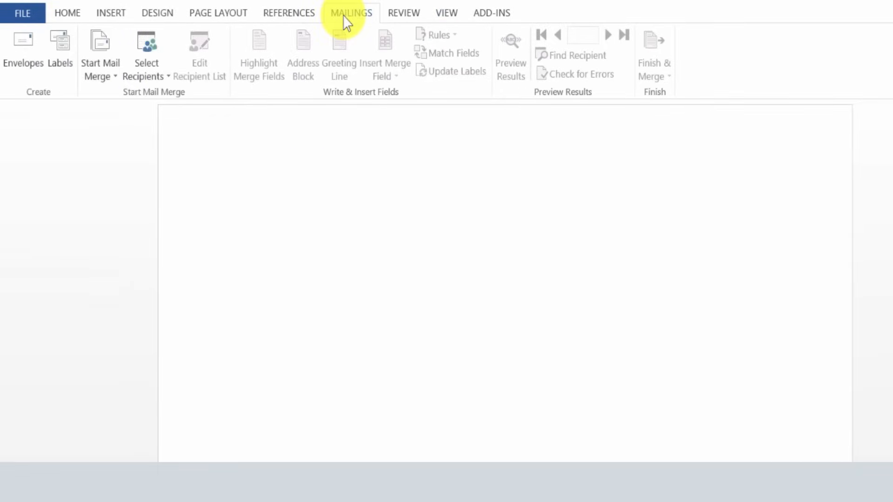
{"action": "left_click", "coordinate": [65, 73]}
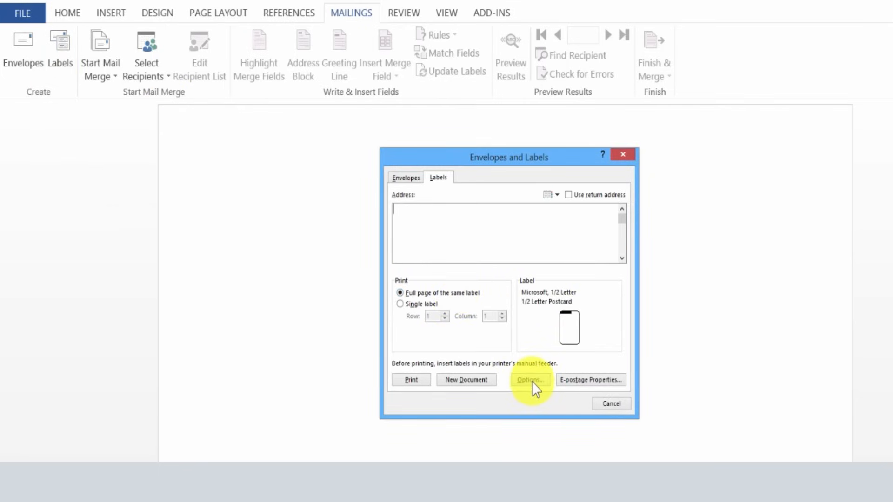
{"action": "left_click", "coordinate": [530, 380]}
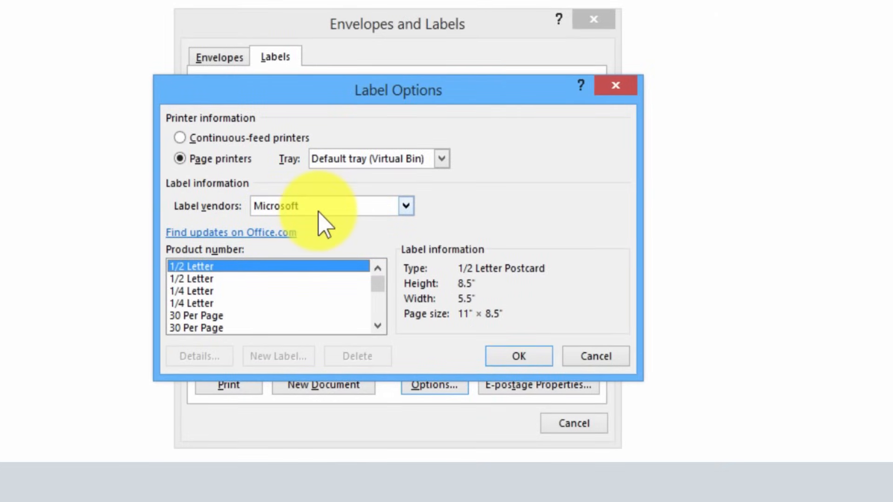
{"action": "left_click", "coordinate": [319, 212]}
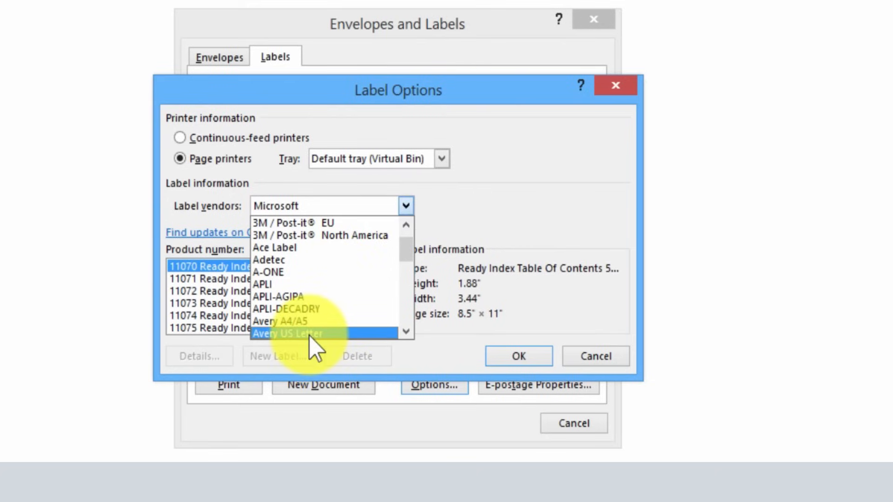
{"action": "left_click", "coordinate": [310, 336]}
Choose the 5160 Easy Peel Address Labels product and generate a full page of these labels in a new document
{"action": "left_click", "coordinate": [380, 271]}
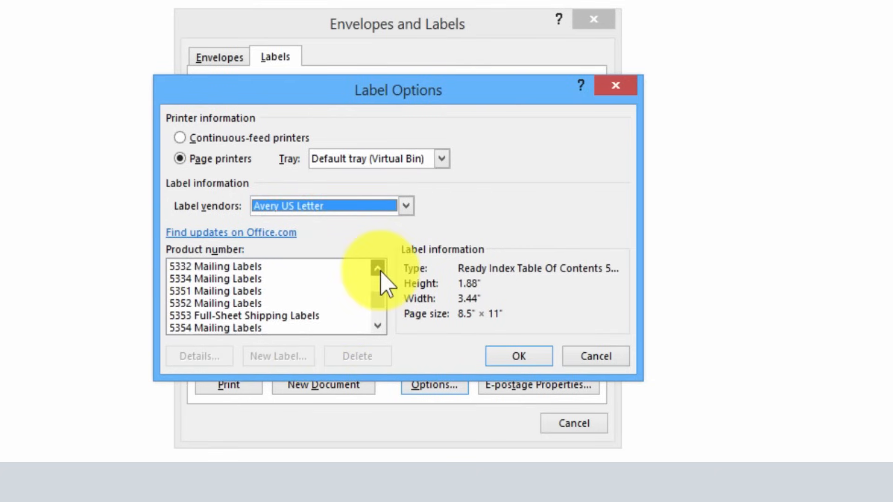
{"action": "left_click", "coordinate": [381, 271]}
{"action": "left_click", "coordinate": [381, 271]}
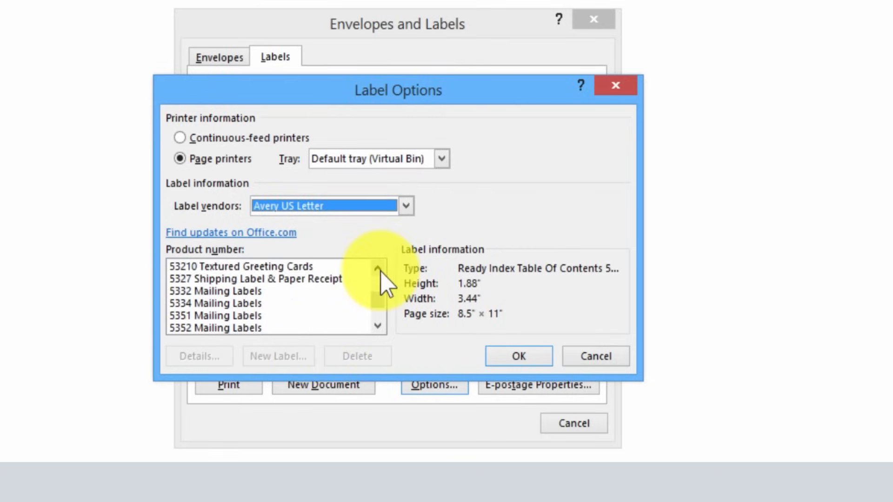
{"action": "left_click", "coordinate": [380, 271]}
{"action": "left_click", "coordinate": [381, 272]}
{"action": "left_click", "coordinate": [380, 271]}
{"action": "left_click", "coordinate": [381, 272]}
{"action": "left_click", "coordinate": [381, 271]}
{"action": "left_click", "coordinate": [380, 271]}
{"action": "left_click", "coordinate": [380, 272]}
{"action": "left_click", "coordinate": [381, 271]}
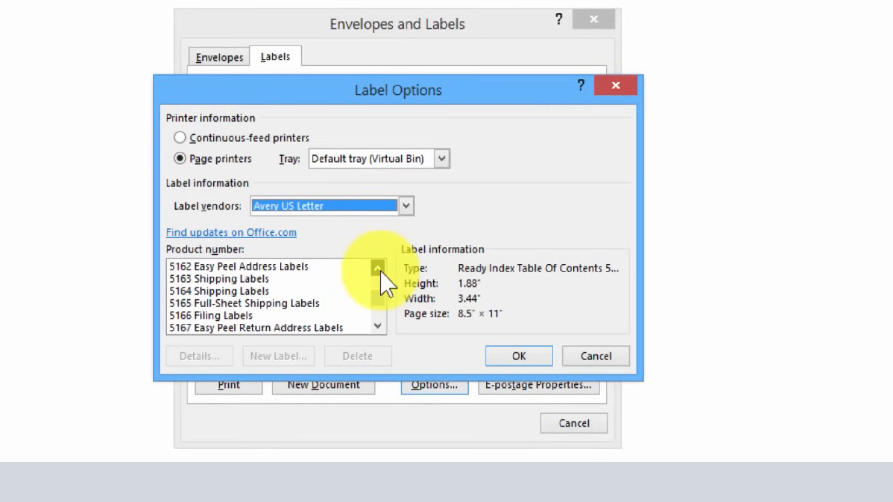
{"action": "left_click", "coordinate": [381, 271]}
{"action": "left_click", "coordinate": [381, 271]}
{"action": "left_click", "coordinate": [380, 271]}
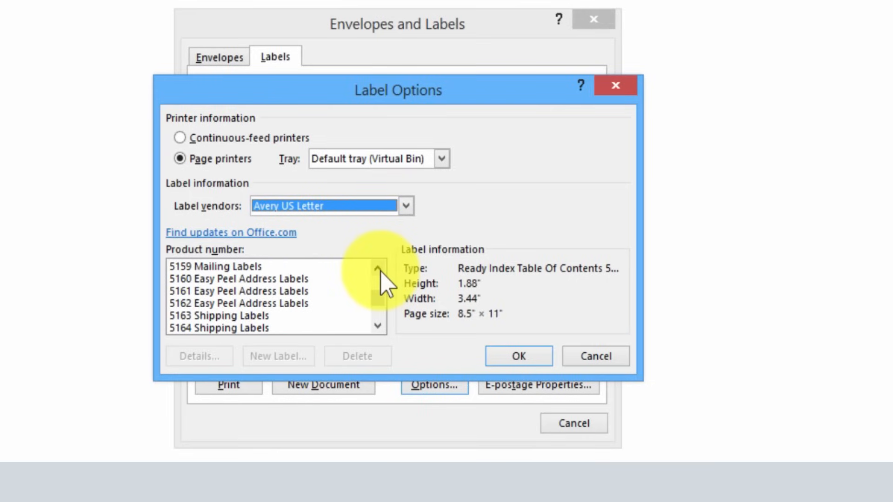
{"action": "left_click", "coordinate": [225, 279]}
{"action": "left_click", "coordinate": [517, 367]}
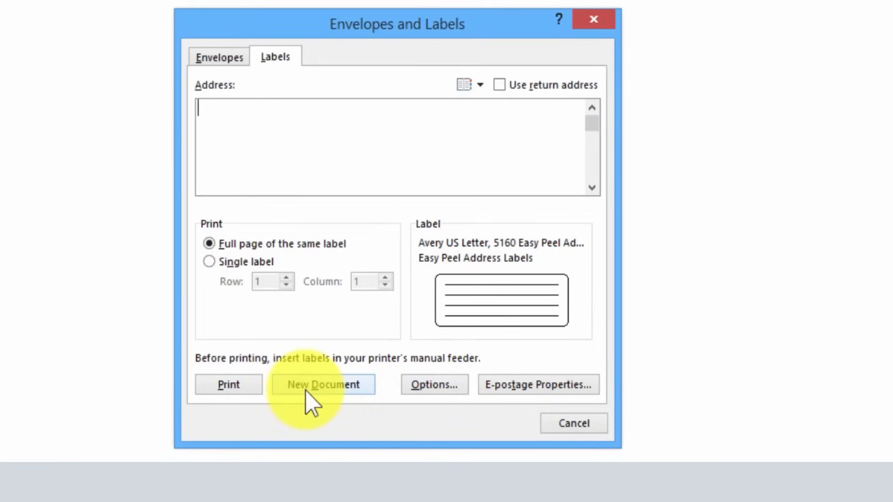
{"action": "left_click", "coordinate": [347, 394]}
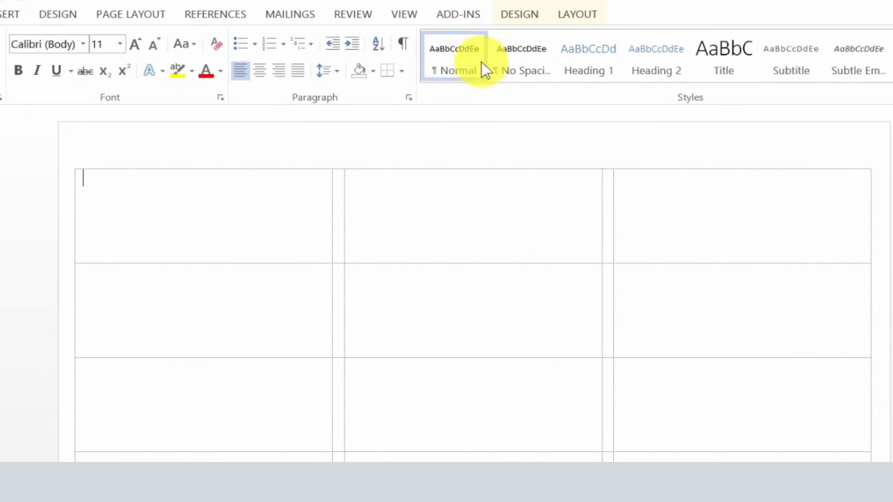
Stop recording the macro in the label document
{"action": "left_click", "coordinate": [407, 17]}
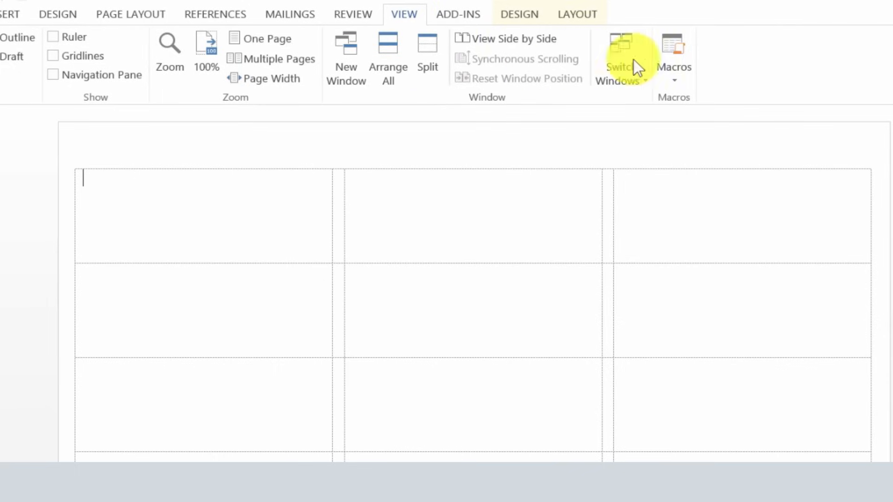
{"action": "left_click", "coordinate": [673, 86]}
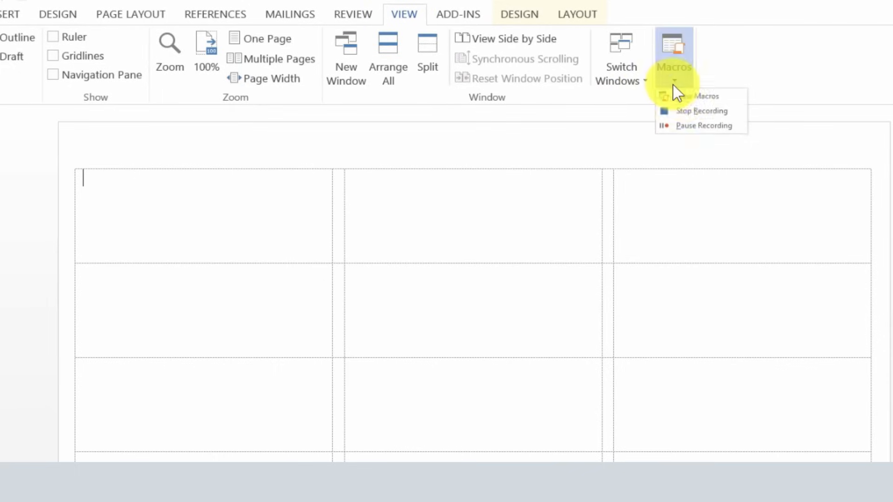
{"action": "left_click", "coordinate": [699, 111]}
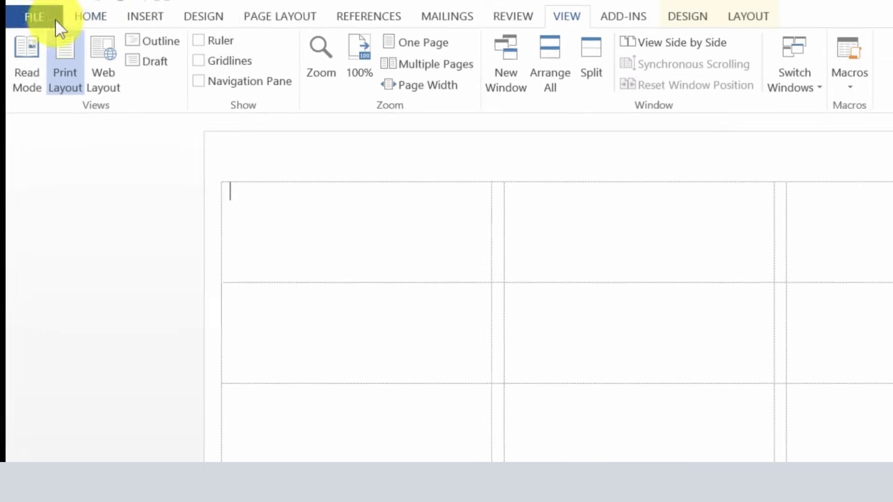
Create a new blank document and run the recorded label macro from its Quick Access Toolbar button
{"action": "left_click", "coordinate": [37, 19]}
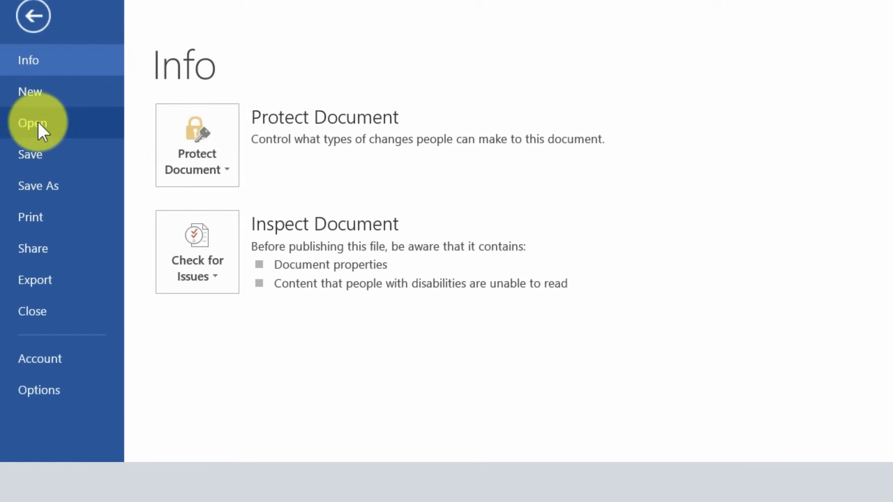
{"action": "left_click", "coordinate": [35, 96]}
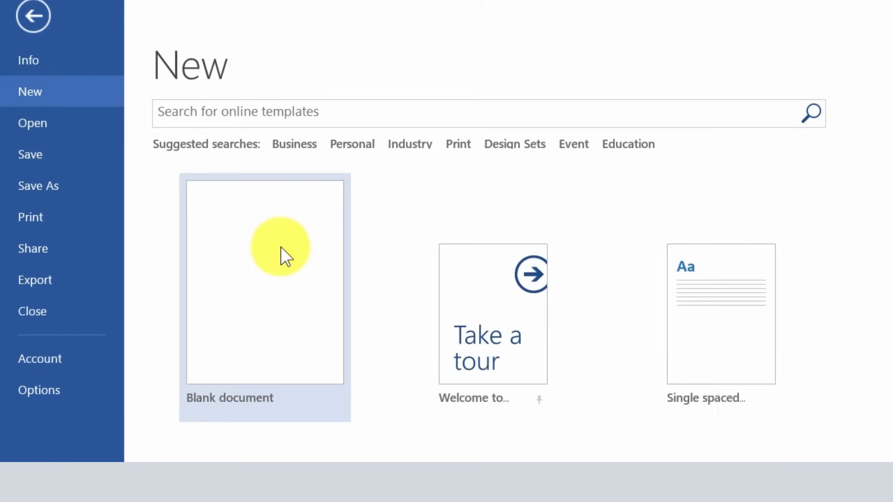
{"action": "left_click", "coordinate": [279, 321]}
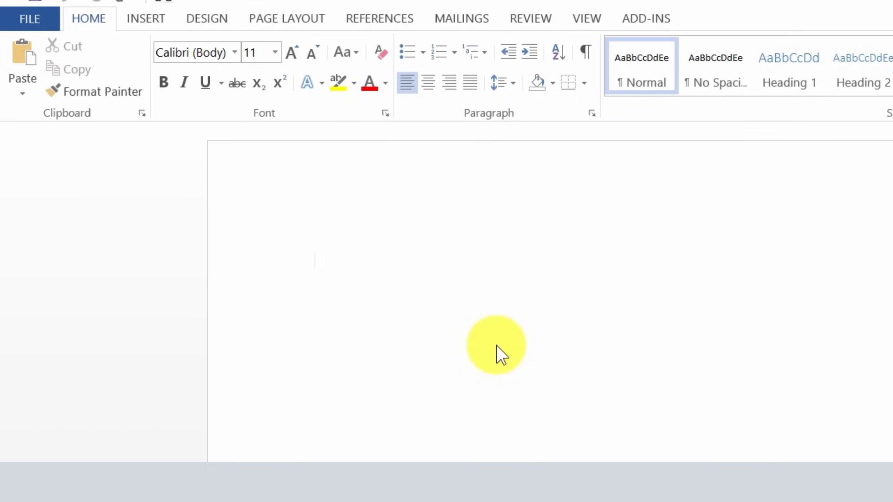
{"action": "left_click", "coordinate": [166, 2]}
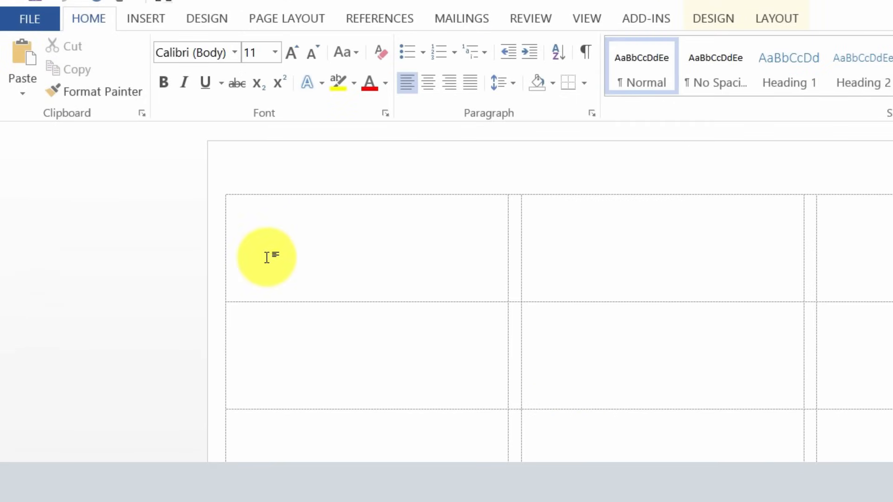
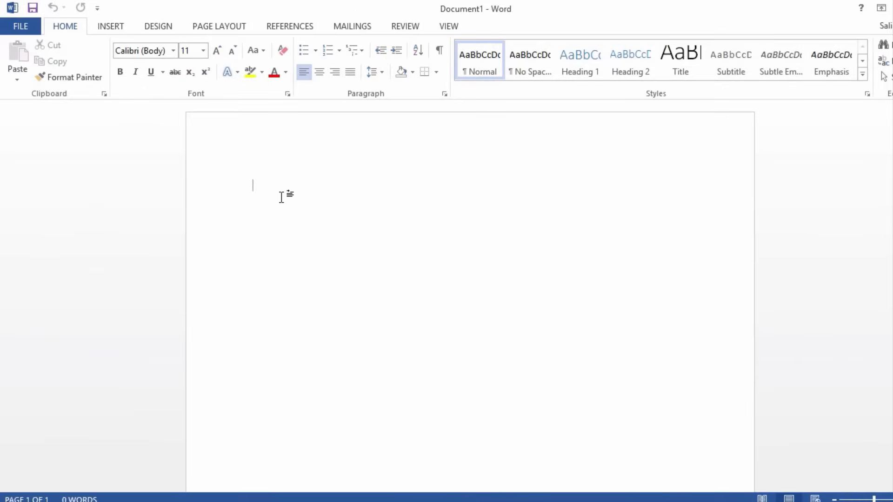
Enter "This is my report." in the blank document and start a new paragraph below it
{"action": "type", "text": "This is my report."}
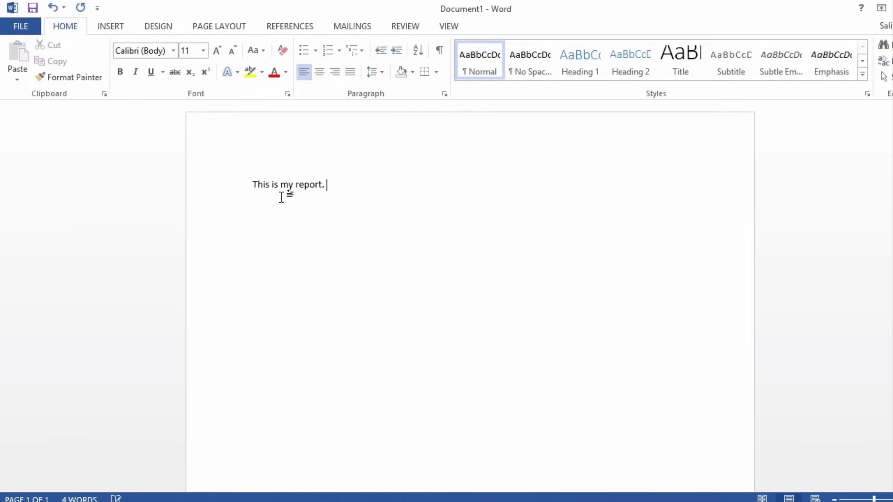
{"action": "key", "text": "Return"}
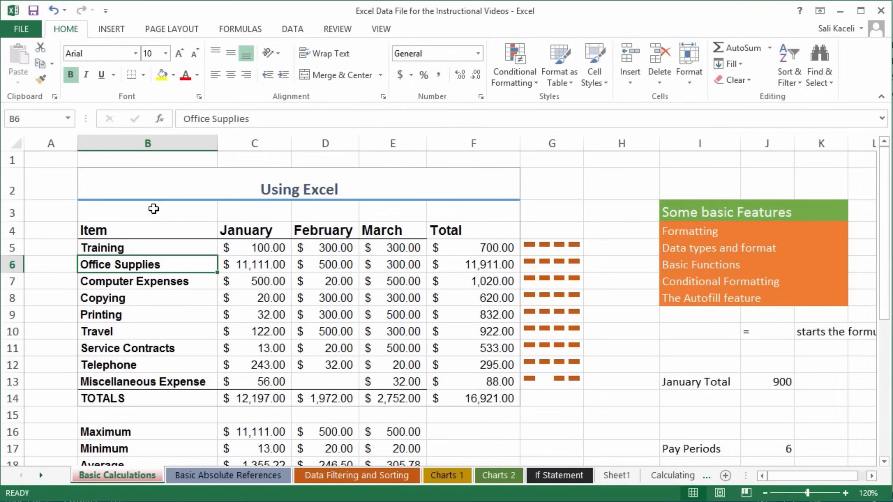
In Excel, copy the expense table B4:F14 from the Basic Calculations sheet and return to the Word report
{"action": "left_click_drag", "start_coordinate": [111, 233], "coordinate": [495, 398]}
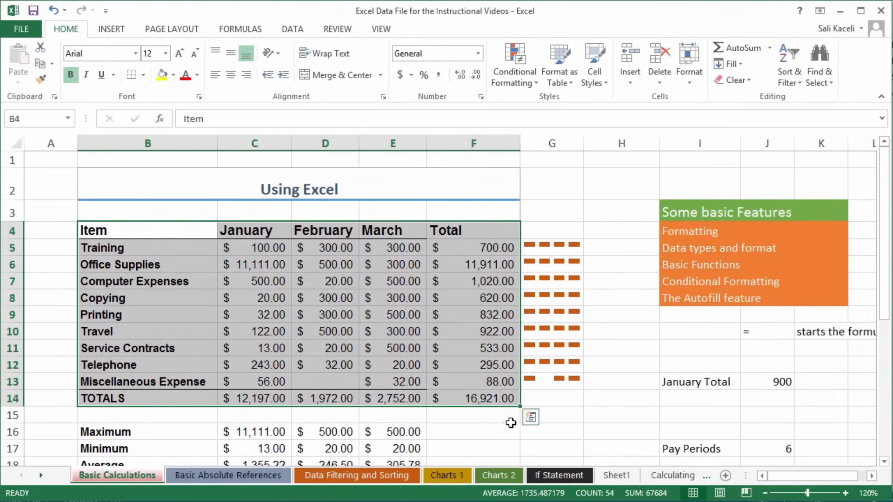
{"action": "key", "text": "ctrl+c"}
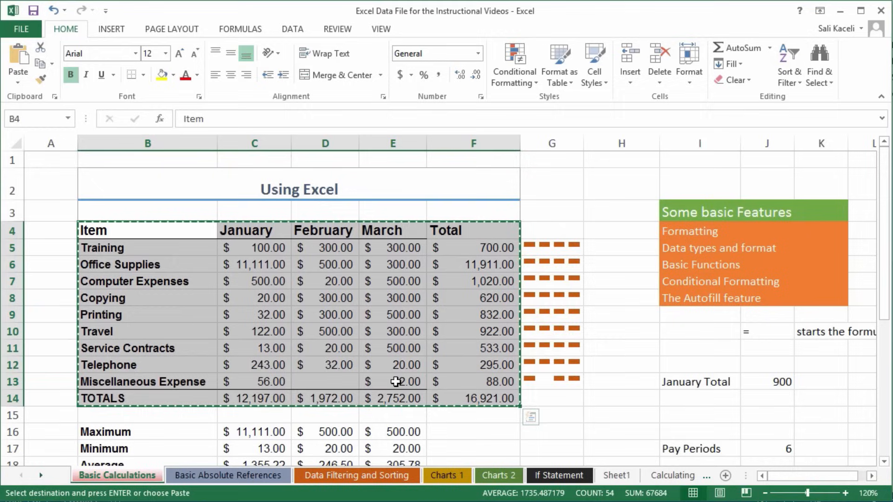
{"action": "right_click", "coordinate": [372, 351]}
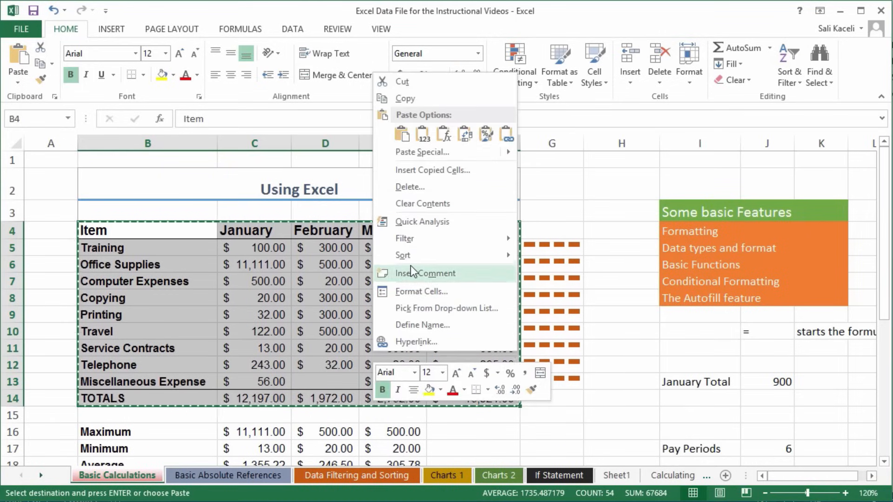
{"action": "left_click", "coordinate": [417, 100]}
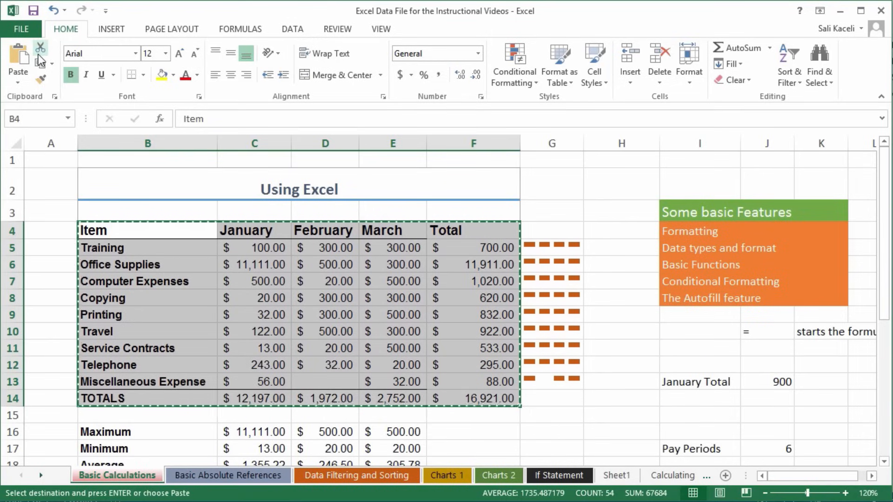
{"action": "left_click", "coordinate": [840, 11]}
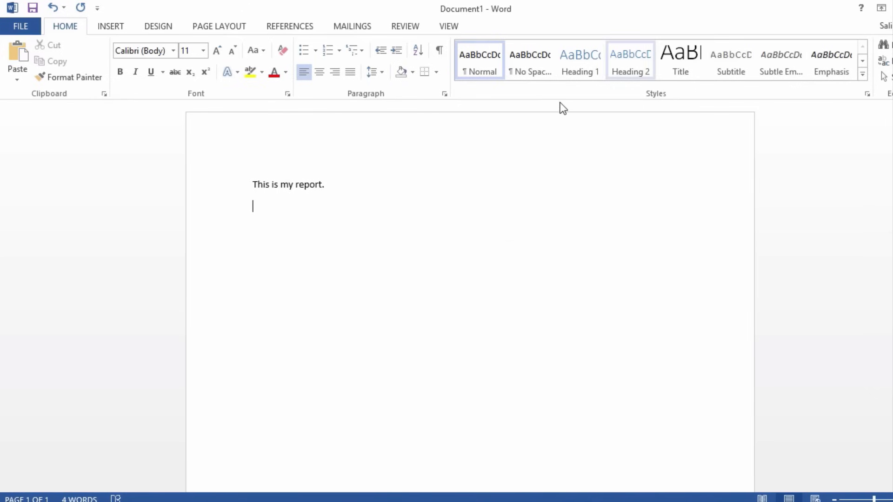
Paste the copied expense table below the report sentence and set its paste option to Link & Keep Source Formatting
{"action": "right_click", "coordinate": [253, 207]}
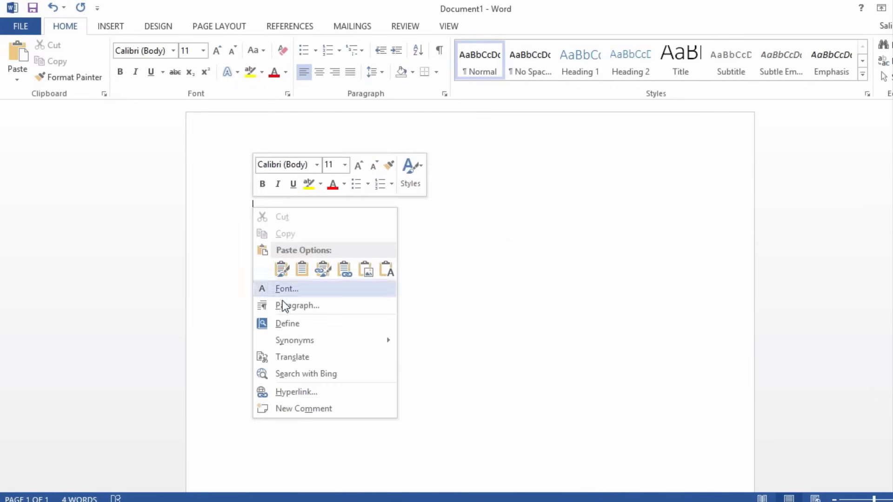
{"action": "left_click", "coordinate": [283, 273]}
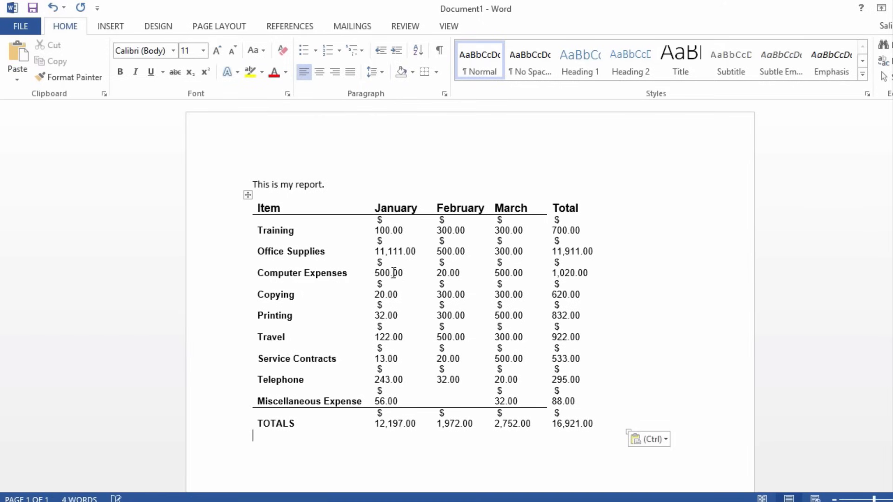
{"action": "left_click", "coordinate": [665, 343]}
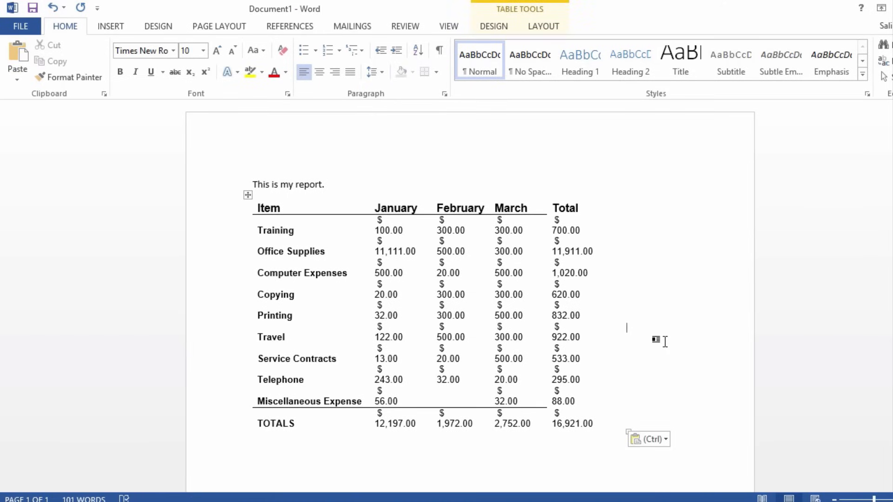
{"action": "left_click", "coordinate": [666, 440]}
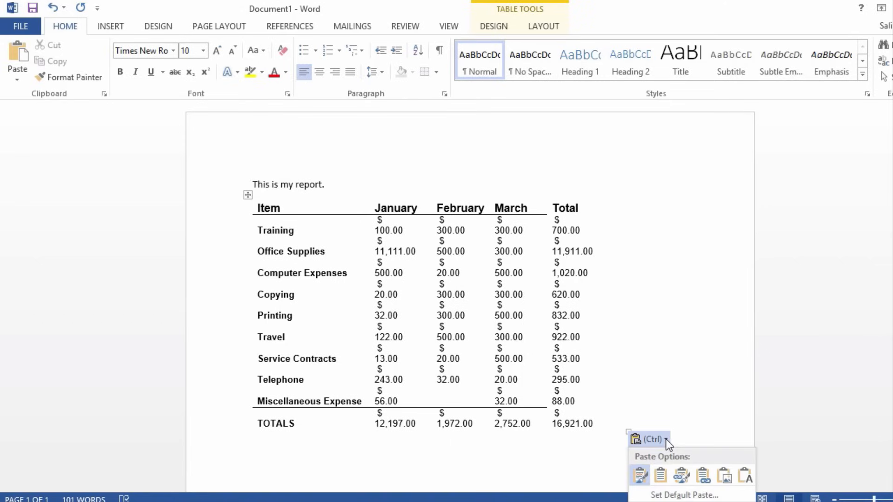
{"action": "left_click", "coordinate": [684, 477]}
Below the pasted table, enter the line "Link the data with the Excel Spreadshet." and start a new paragraph
{"action": "scroll", "coordinate": [263, 396], "scroll_direction": "down", "scroll_amount": 3}
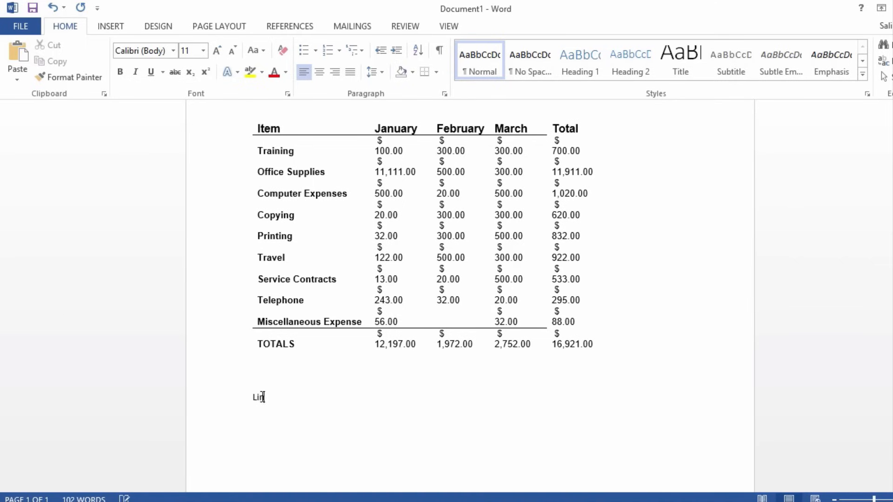
{"action": "type", "text": "e data with the excel ps"}
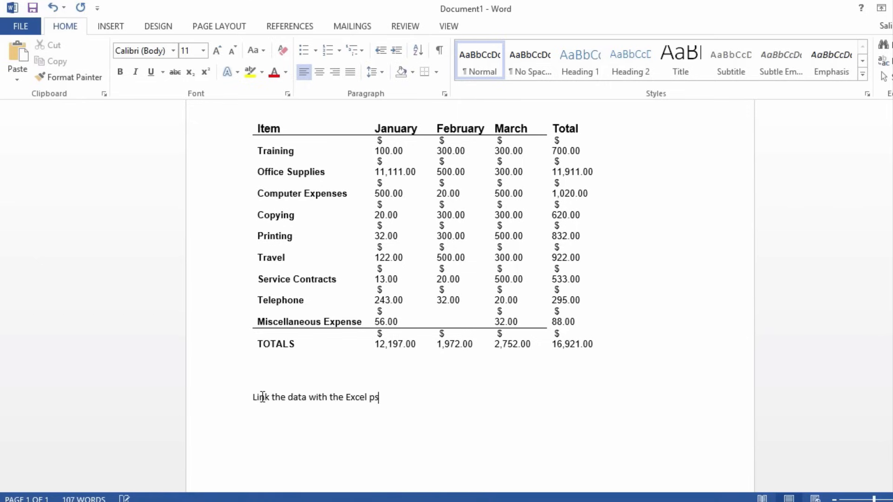
{"action": "type", "text": "Spreadsheet."}
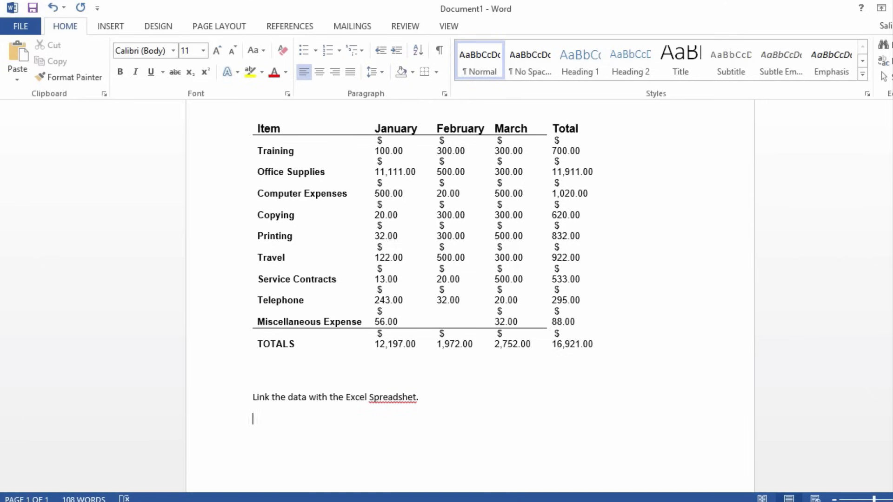
In Excel, copy the expense table B4:F14 on the Basic Calculations sheet again and return to the Word report
{"action": "left_click", "coordinate": [366, 467]}
{"action": "left_click", "coordinate": [122, 248]}
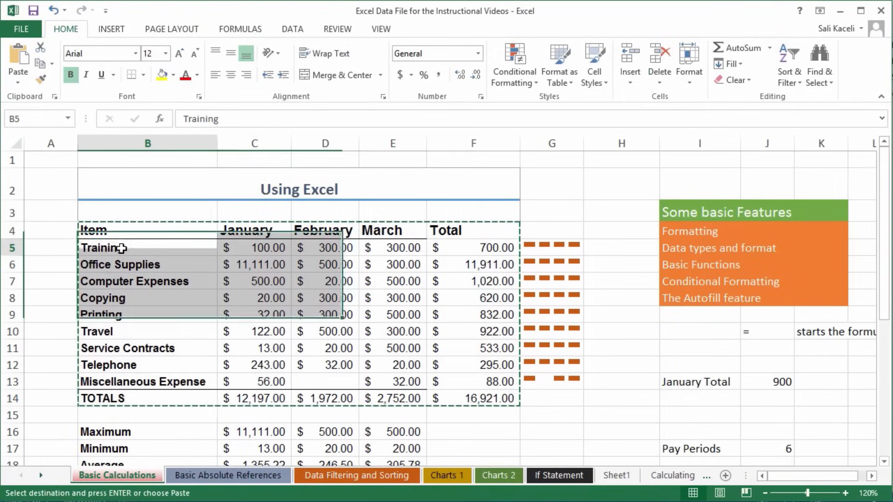
{"action": "left_click", "coordinate": [97, 227]}
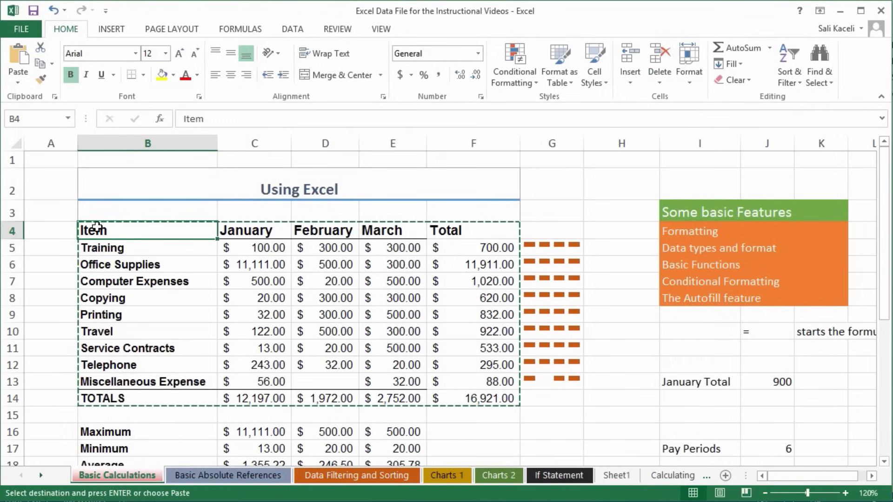
{"action": "left_click_drag", "start_coordinate": [97, 228], "coordinate": [488, 399]}
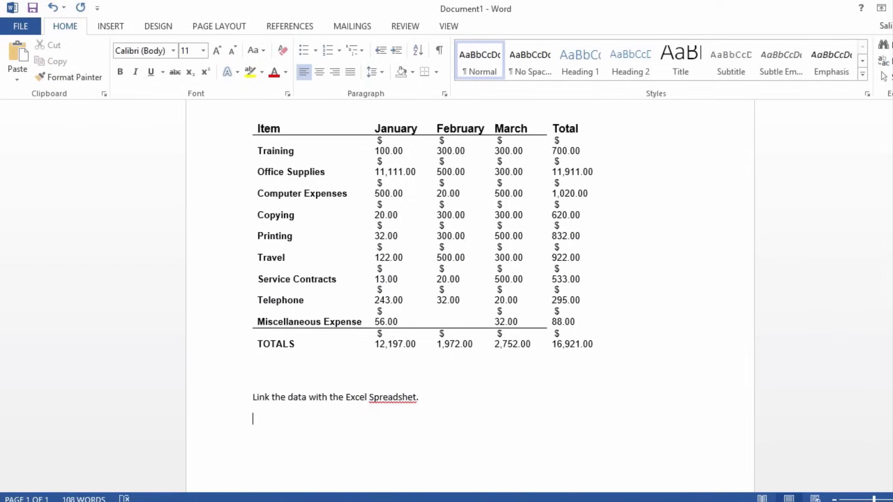
Insert the copied table below the new line with Paste Special, as a linked Microsoft Excel Worksheet Object
{"action": "scroll", "coordinate": [309, 380], "scroll_direction": "down", "scroll_amount": 6}
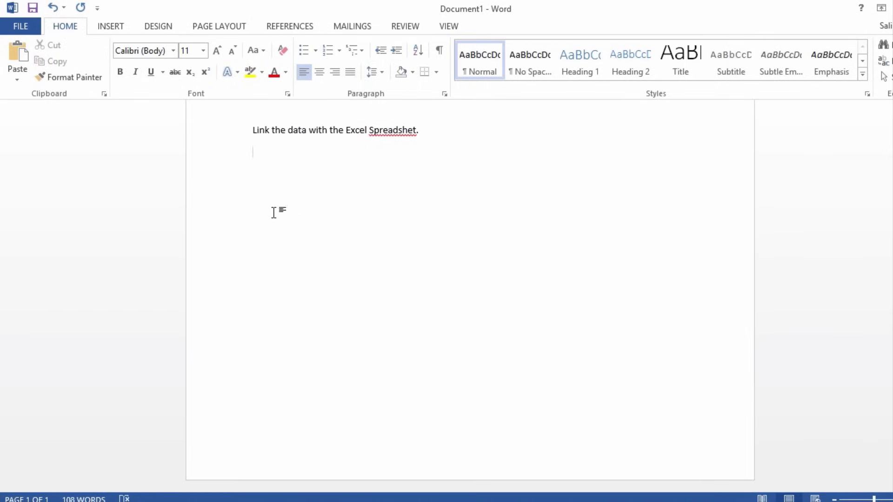
{"action": "left_click", "coordinate": [17, 80]}
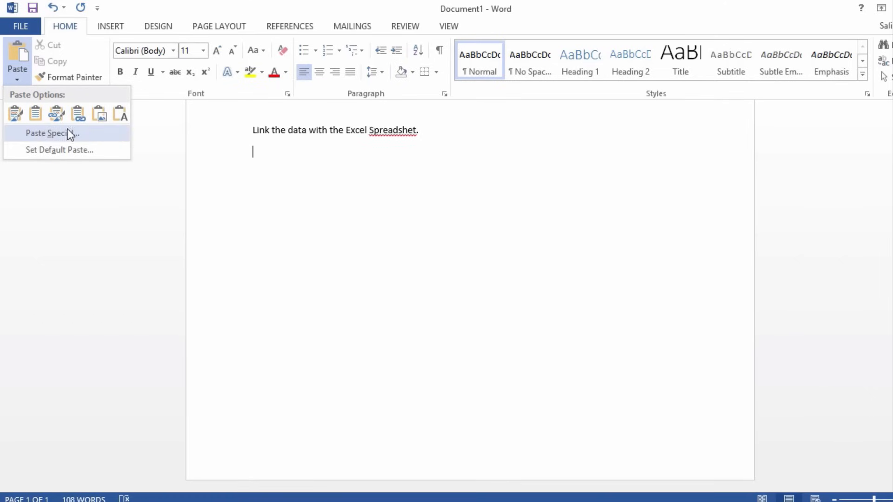
{"action": "left_click", "coordinate": [76, 114]}
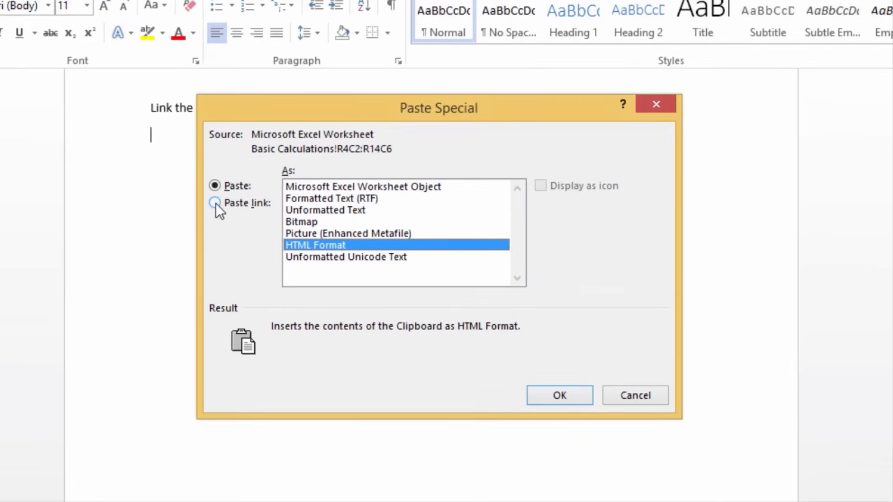
{"action": "left_click", "coordinate": [215, 203]}
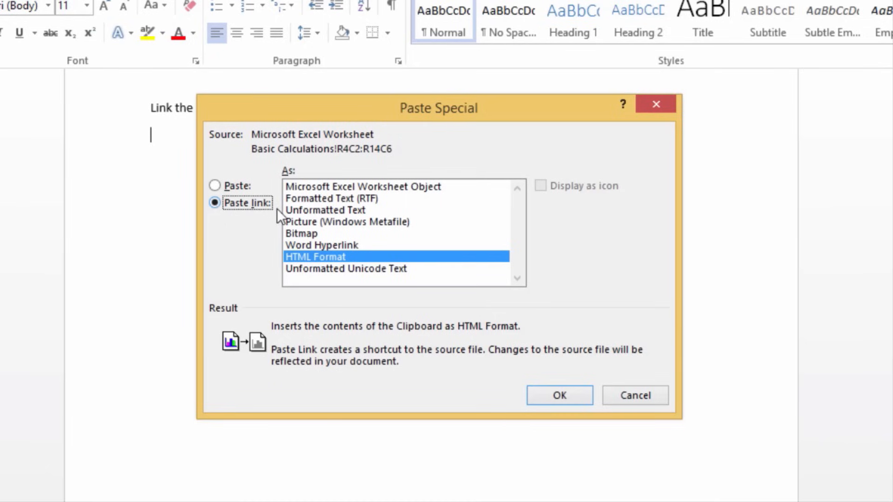
{"action": "left_click", "coordinate": [329, 188]}
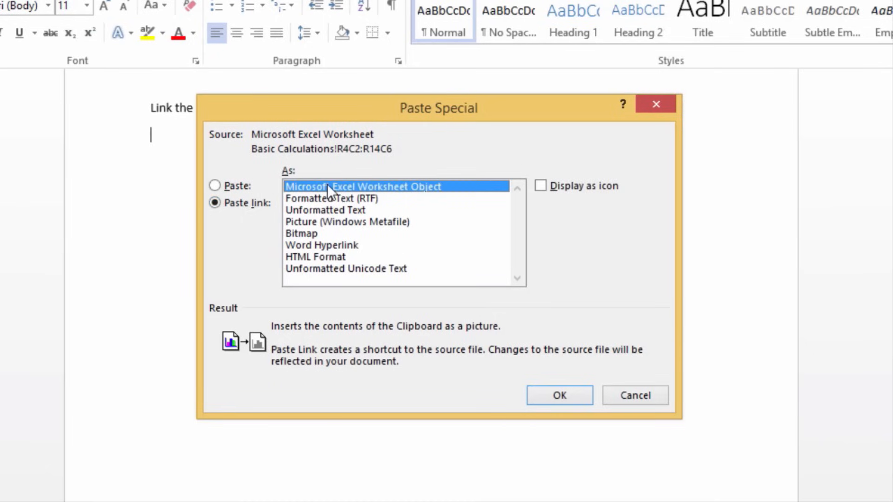
{"action": "left_click", "coordinate": [556, 393]}
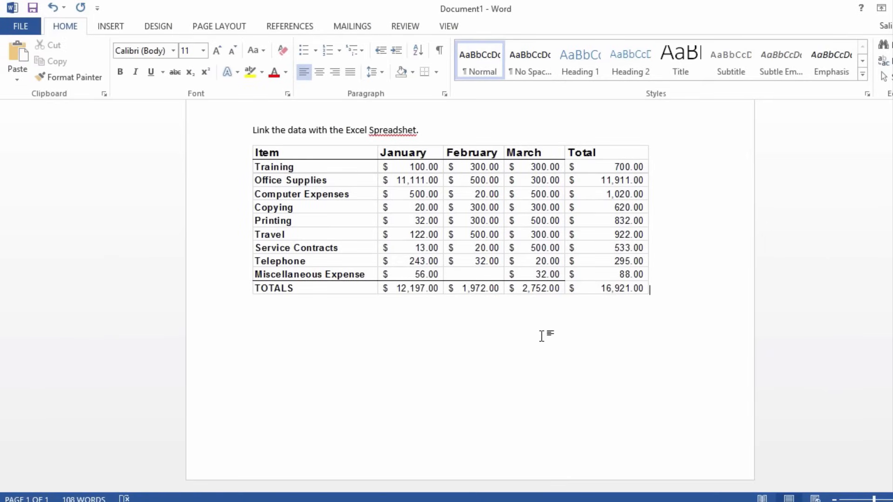
Correct the misspelled word in the line above the linked table to "Spreadsheet"
{"action": "left_click", "coordinate": [425, 323]}
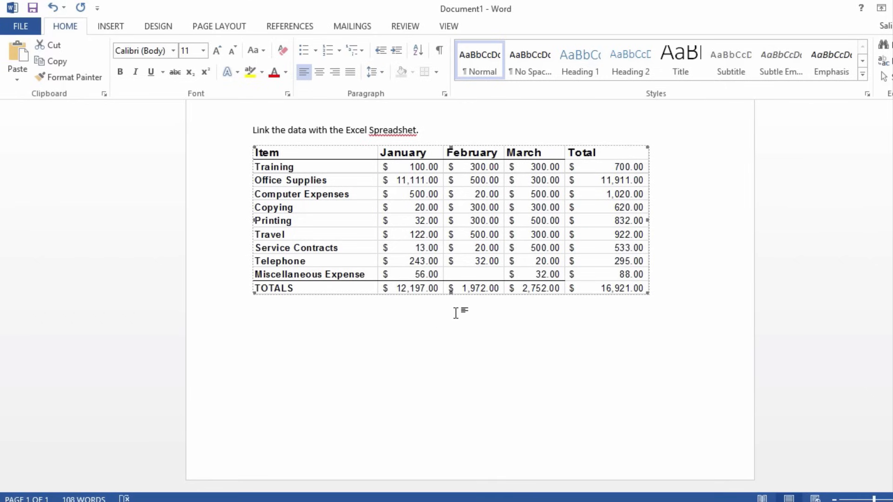
{"action": "left_click", "coordinate": [412, 130]}
{"action": "type", "text": "e"}
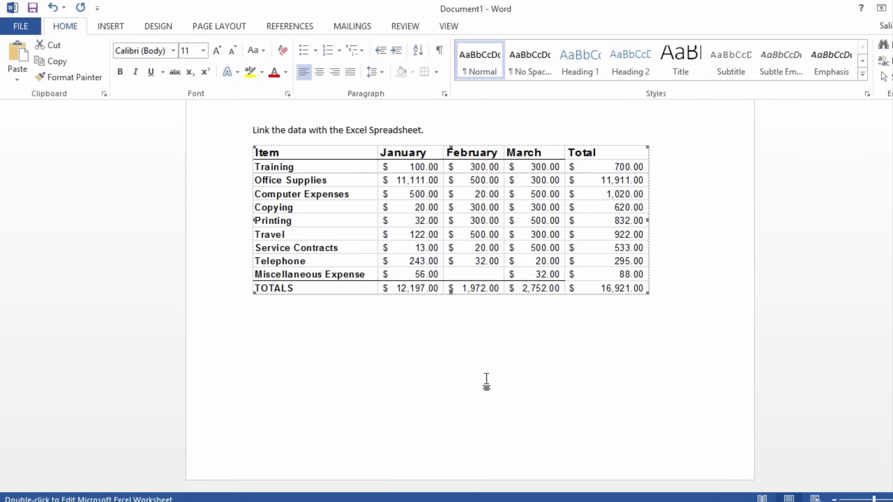
Save the report to the Desktop as a Word document named "Monthly report"
{"action": "left_click", "coordinate": [32, 8]}
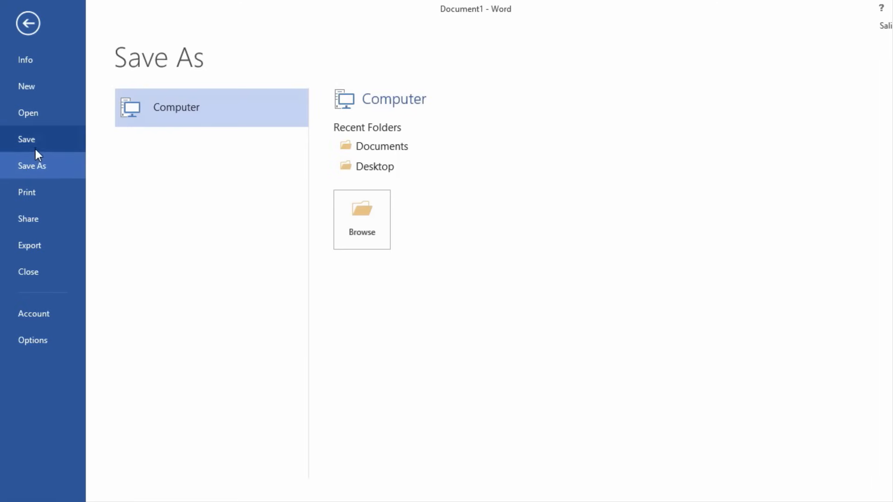
{"action": "left_click", "coordinate": [379, 168]}
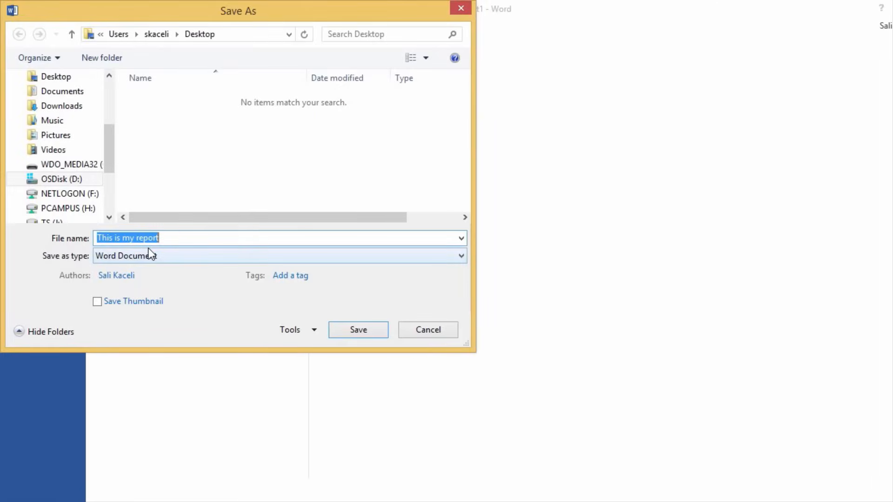
{"action": "type", "text": "Monthly report"}
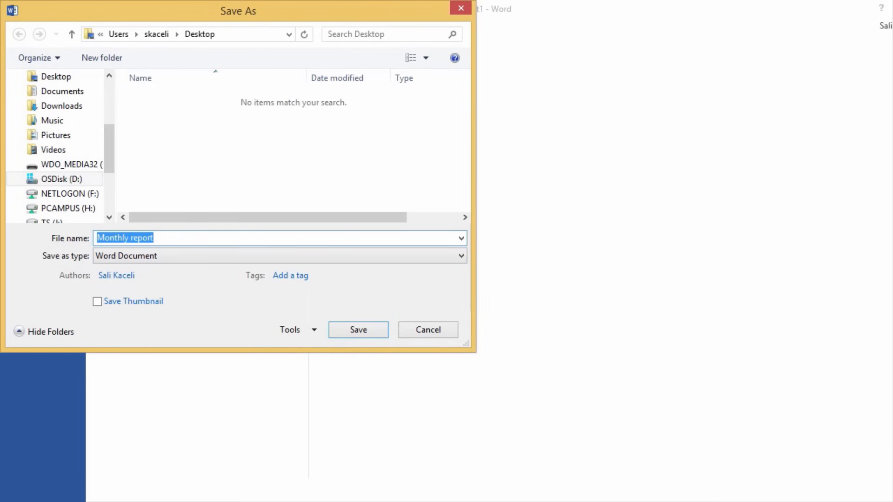
{"action": "key", "text": "Return"}
Switch to Excel and set the January Training amount in cell C5 to 123
{"action": "key", "text": "alt+Tab"}
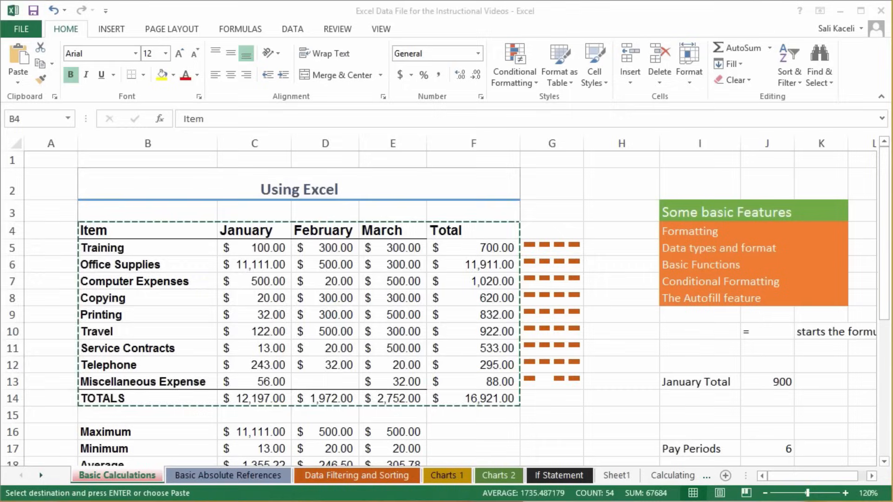
{"action": "left_click", "coordinate": [277, 300]}
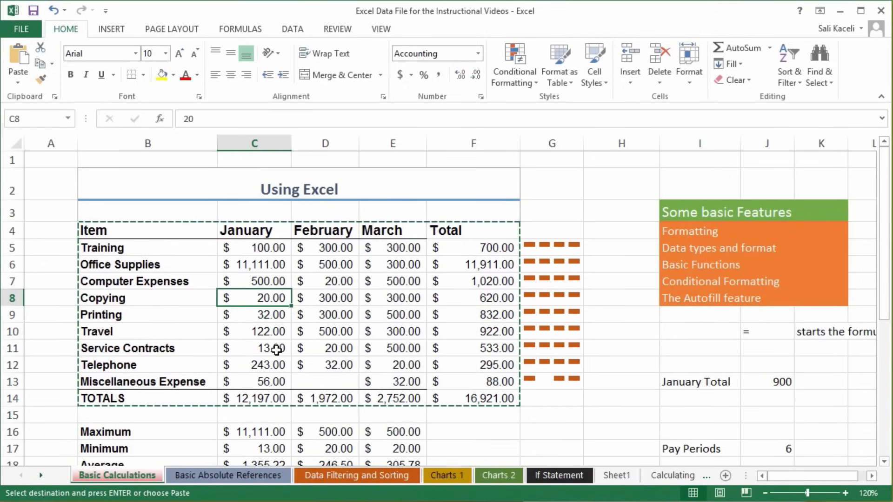
{"action": "left_click", "coordinate": [264, 253]}
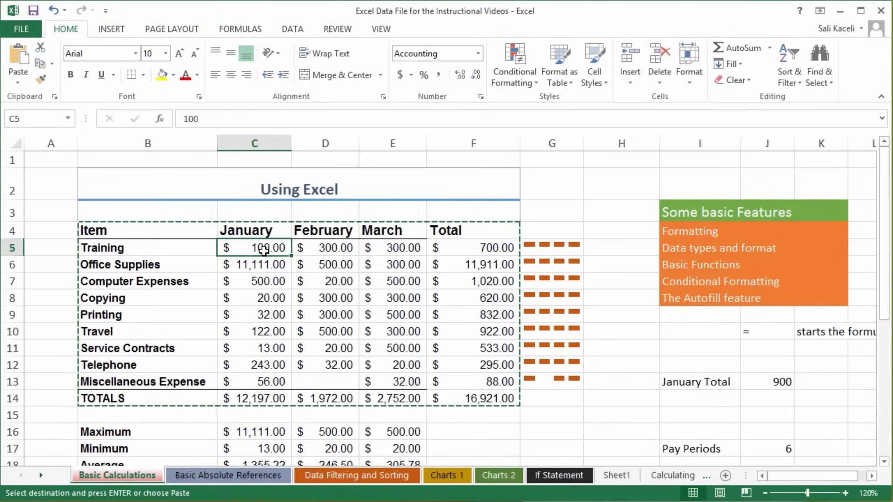
{"action": "type", "text": "123"}
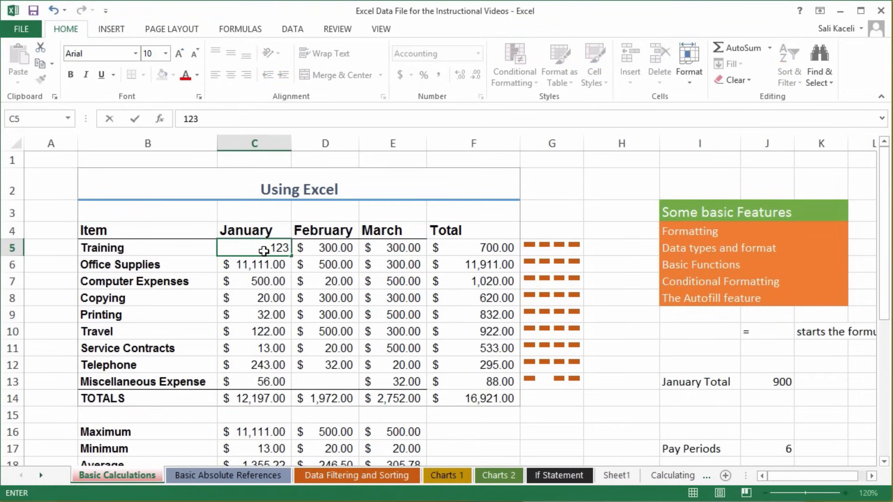
{"action": "key", "text": "Return"}
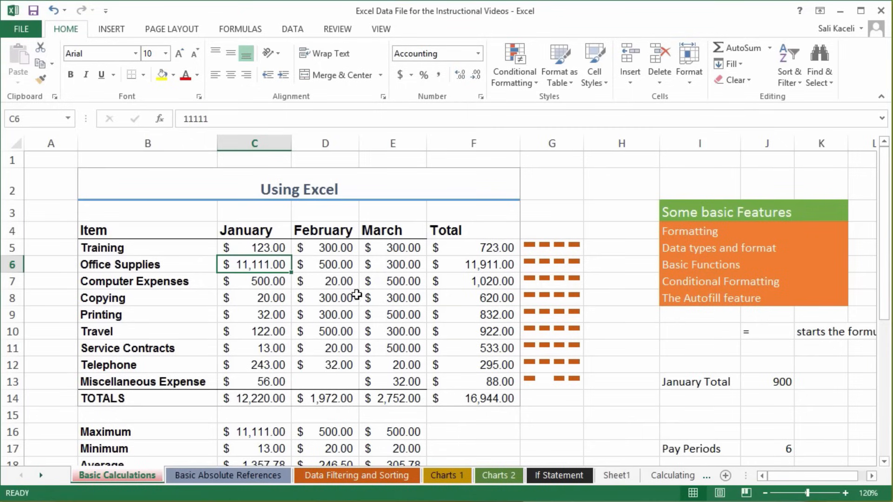
Save the edited workbook and minimize the Excel window
{"action": "left_click", "coordinate": [323, 307]}
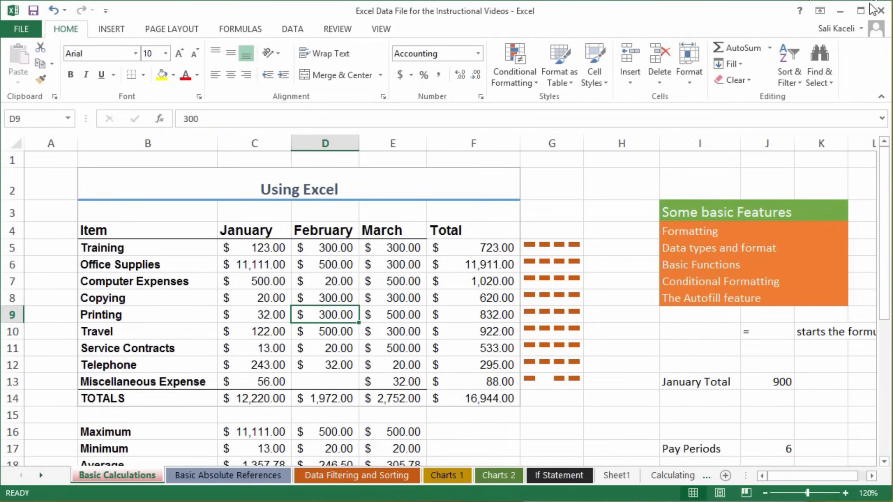
{"action": "left_click", "coordinate": [33, 9]}
{"action": "left_click", "coordinate": [840, 10]}
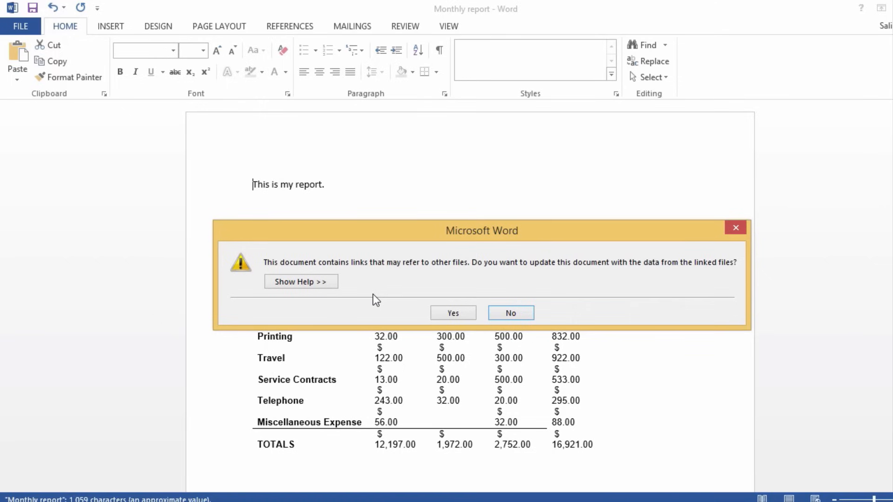
Update the reopened Monthly report with data from the linked files and check the January Training amount in both tables
{"action": "left_click", "coordinate": [453, 313]}
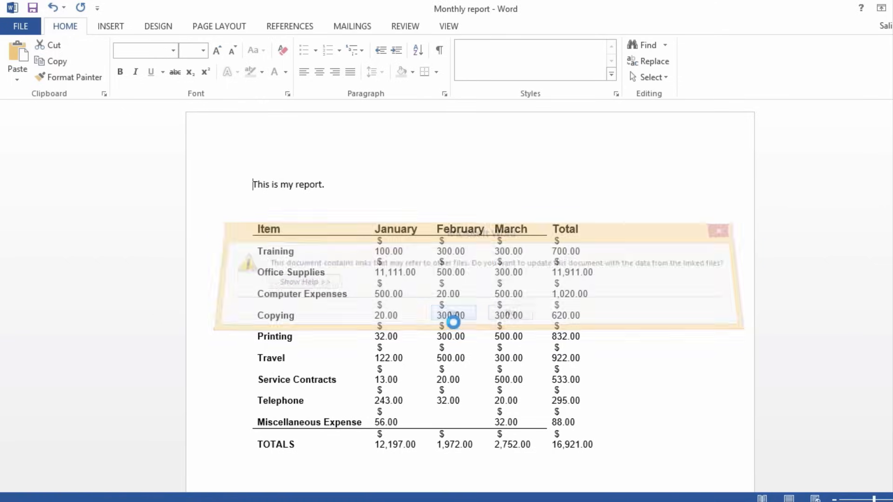
{"action": "left_click", "coordinate": [599, 425]}
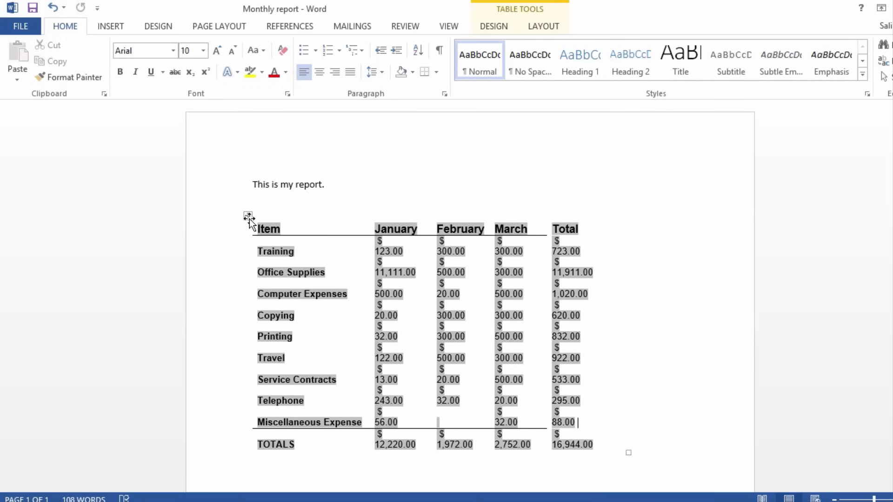
{"action": "scroll", "coordinate": [438, 357], "scroll_direction": "down", "scroll_amount": 5}
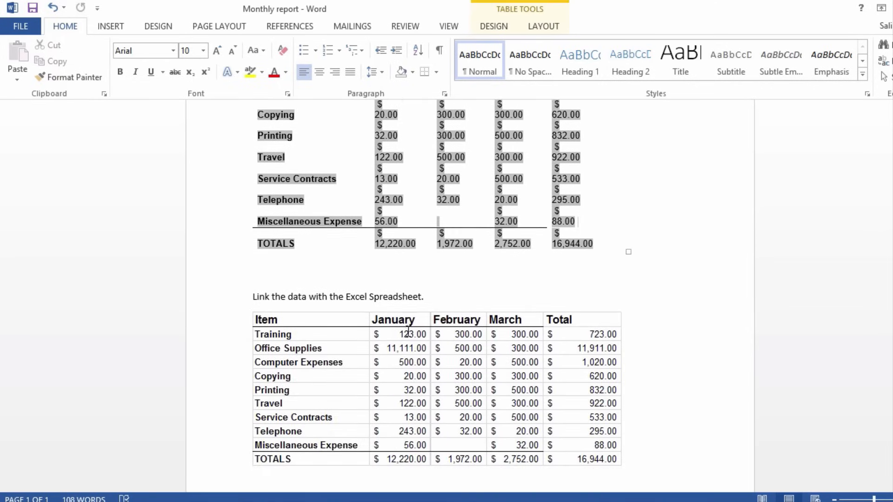
{"action": "left_click", "coordinate": [421, 385]}
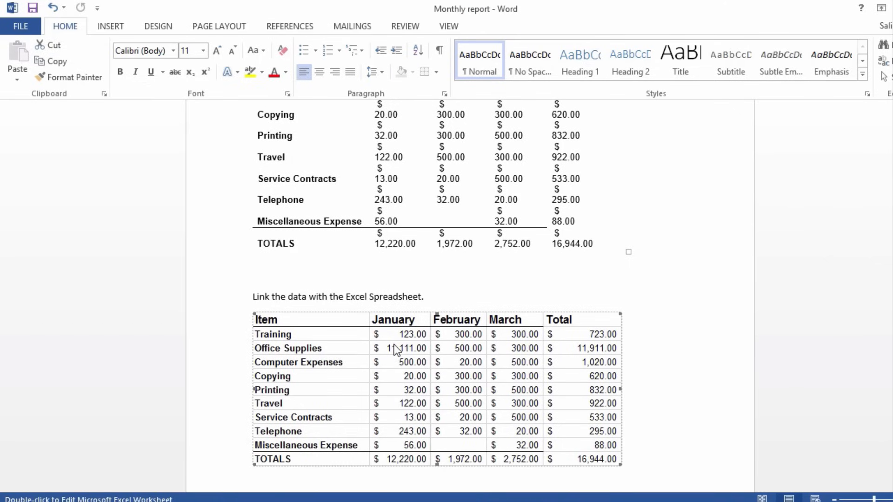
{"action": "left_click", "coordinate": [420, 301]}
Switch to Excel, apply orange data bars to the monthly amounts in C5:E13, and set January Office Supplies in C6 to 1213
{"action": "key", "text": "alt+Tab"}
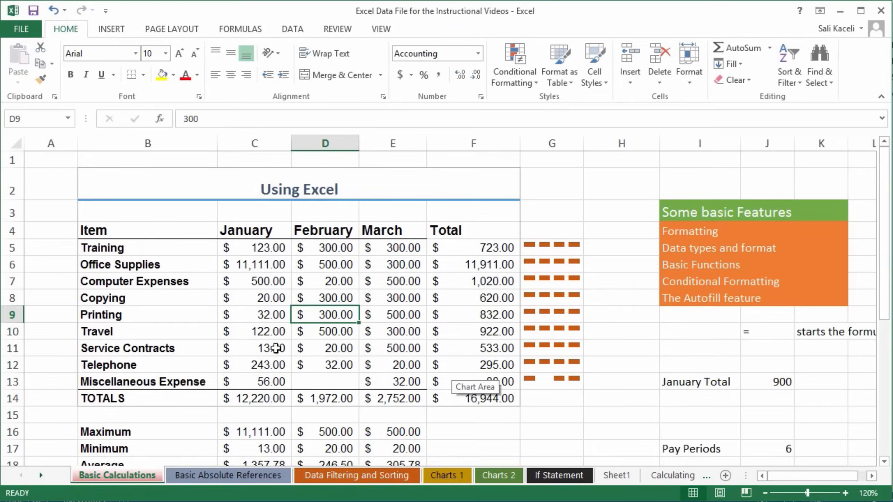
{"action": "left_click", "coordinate": [269, 367]}
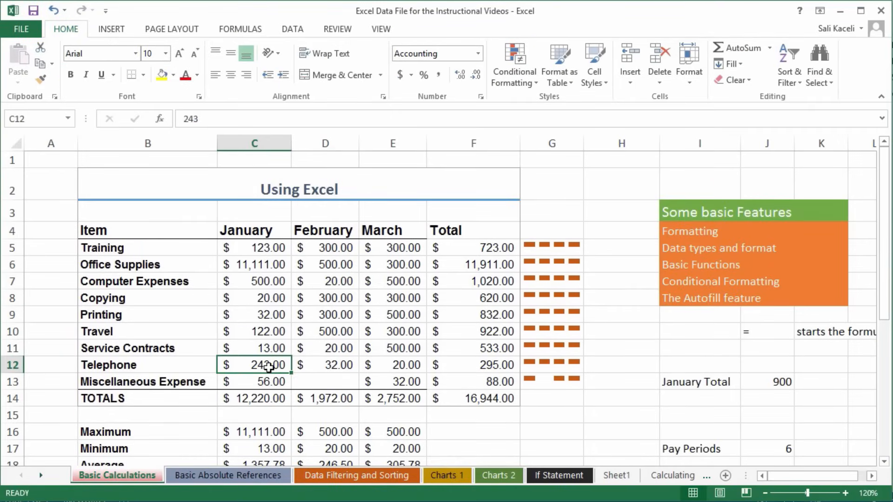
{"action": "left_click", "coordinate": [259, 298]}
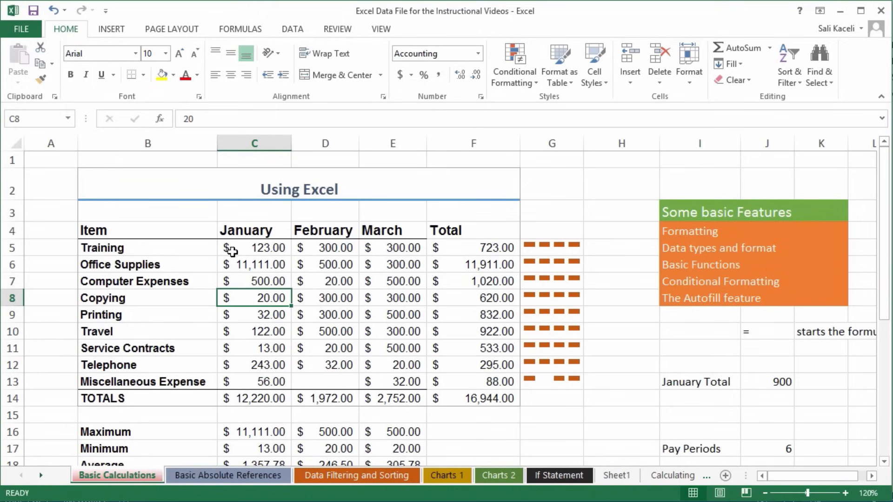
{"action": "left_click_drag", "start_coordinate": [233, 248], "coordinate": [419, 382]}
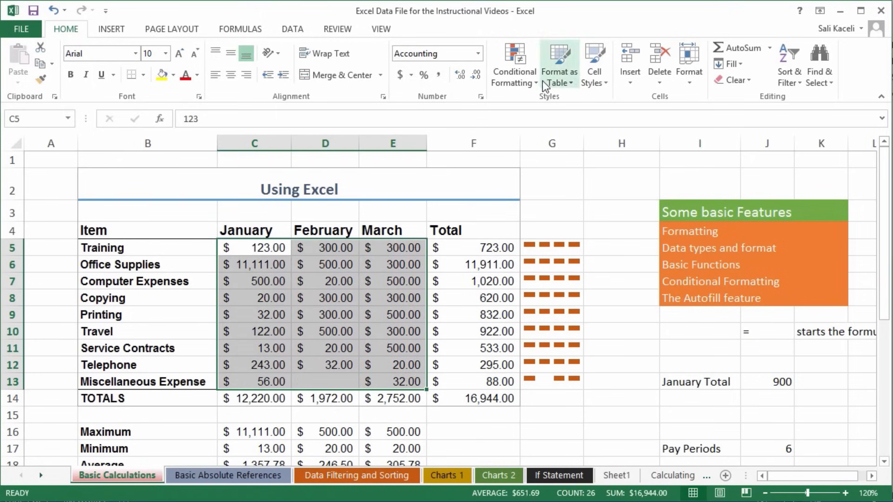
{"action": "left_click", "coordinate": [526, 82]}
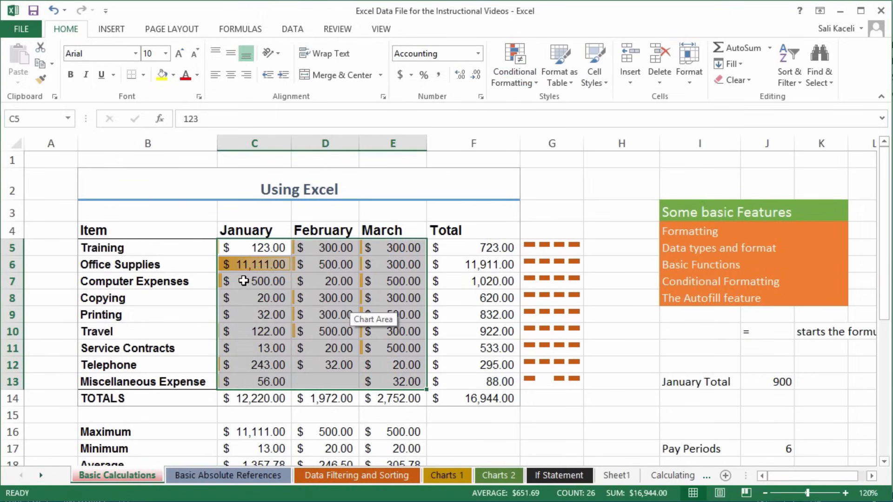
{"action": "left_click", "coordinate": [239, 265]}
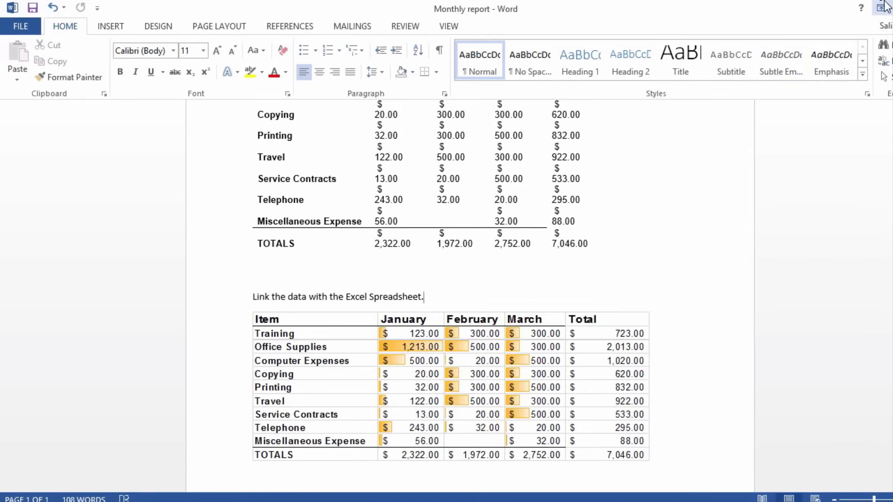
Close the Word report Monthly report with its changes saved, and reopen it from the desktop with the linked data updated
{"action": "left_click", "coordinate": [887, 6]}
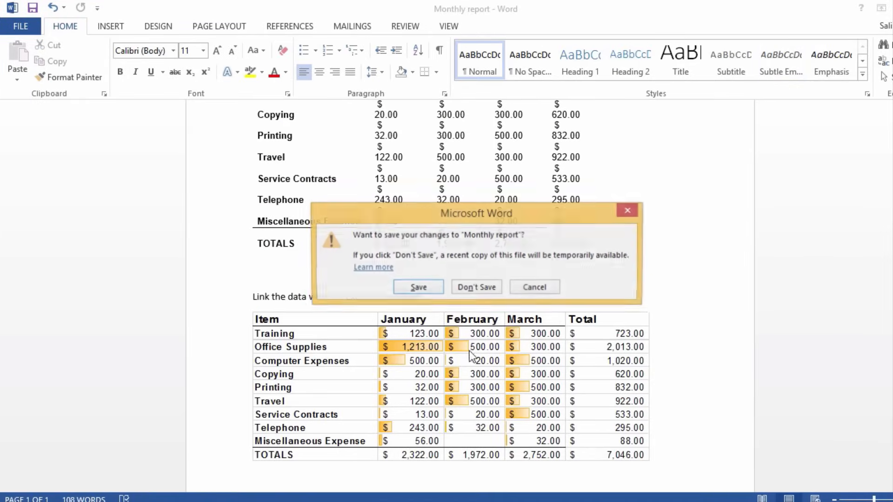
{"action": "left_click", "coordinate": [417, 286]}
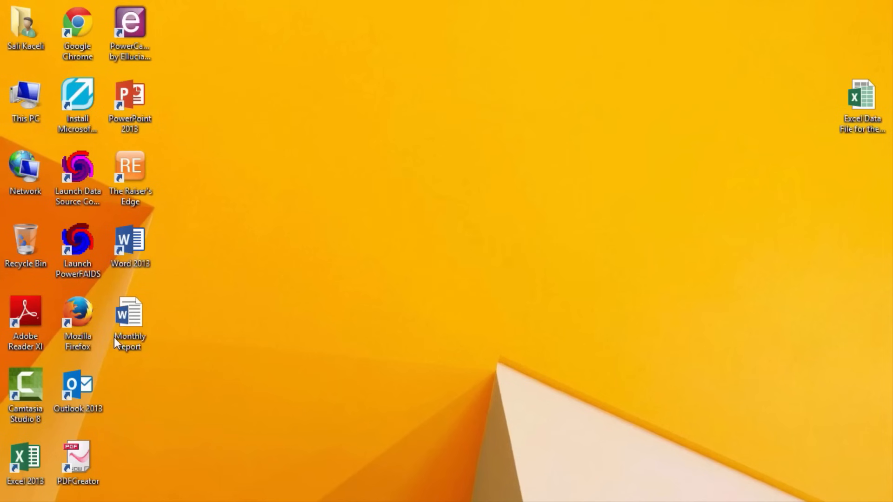
{"action": "double_click", "coordinate": [123, 333]}
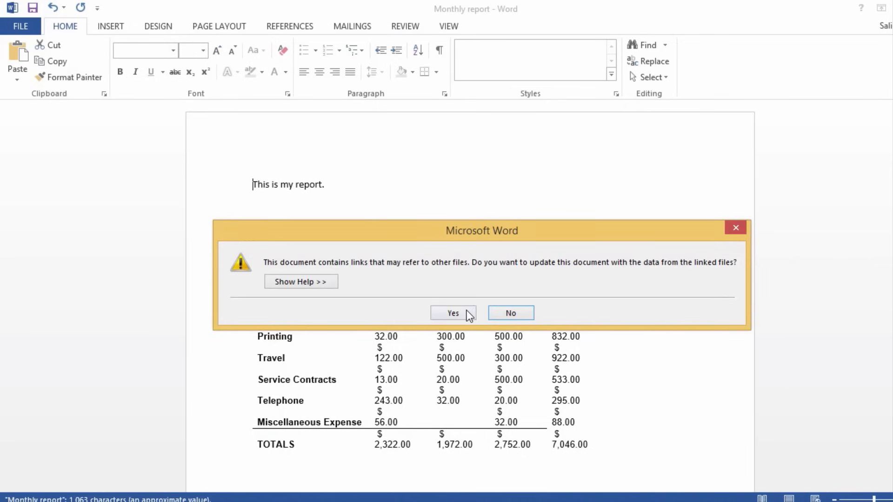
{"action": "left_click", "coordinate": [465, 311]}
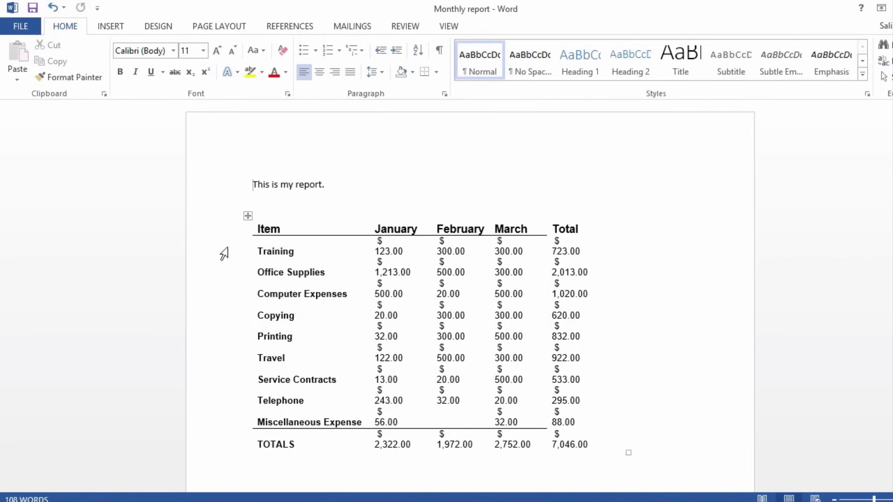
{"action": "scroll", "coordinate": [335, 311], "scroll_direction": "down", "scroll_amount": 8}
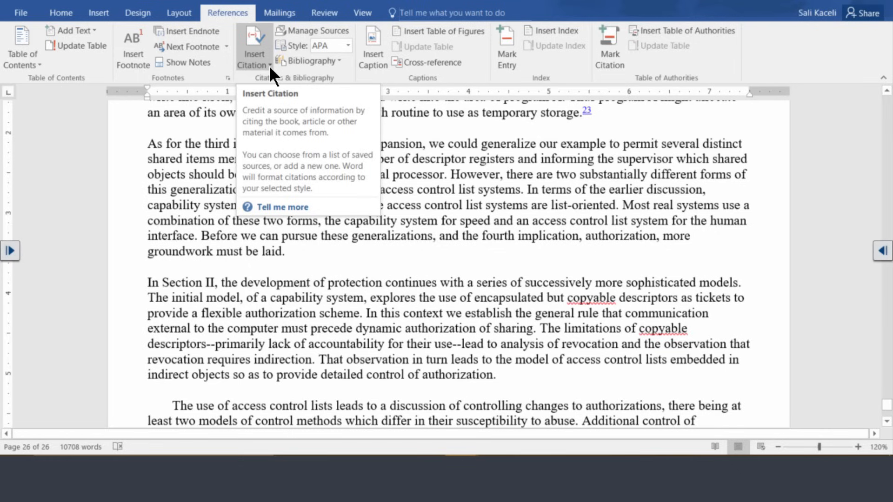
Review the sources listed in the Source Manager of the research paper and close it
{"action": "left_click", "coordinate": [311, 34]}
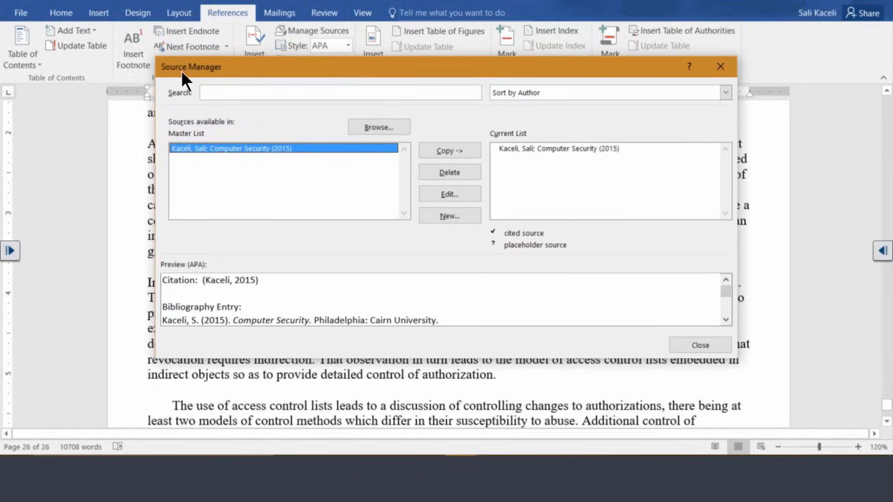
{"action": "left_click", "coordinate": [695, 351]}
Enclose the sentence from "Before we can pursue these generalizations" to "groundwork must be laid" in quotation marks
{"action": "left_click", "coordinate": [208, 237]}
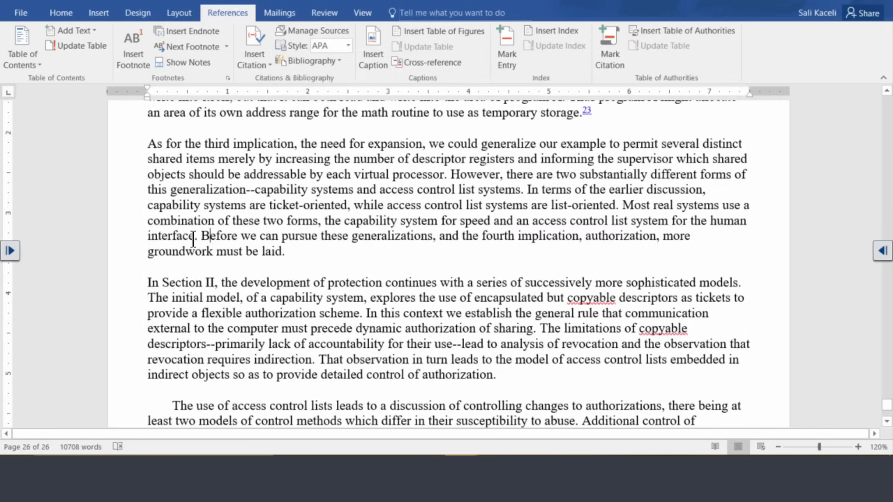
{"action": "left_click", "coordinate": [204, 238]}
{"action": "type", "text": "\""}
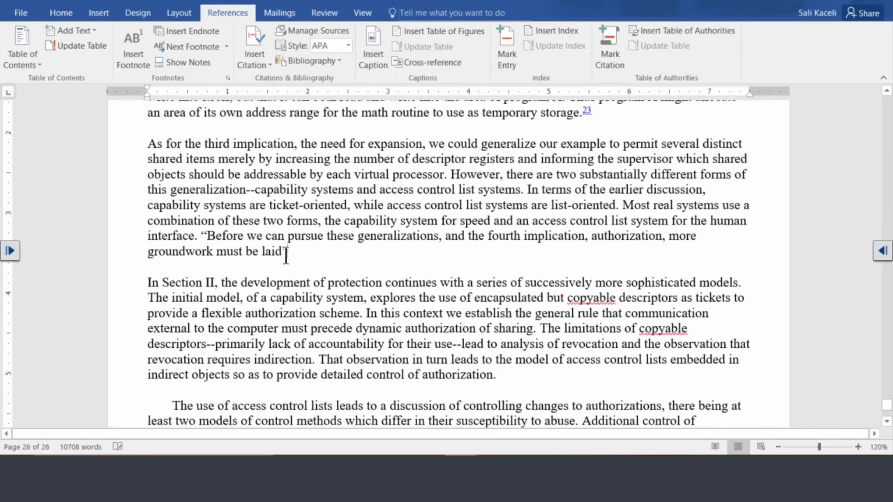
{"action": "left_click", "coordinate": [285, 251]}
{"action": "type", "text": "\""}
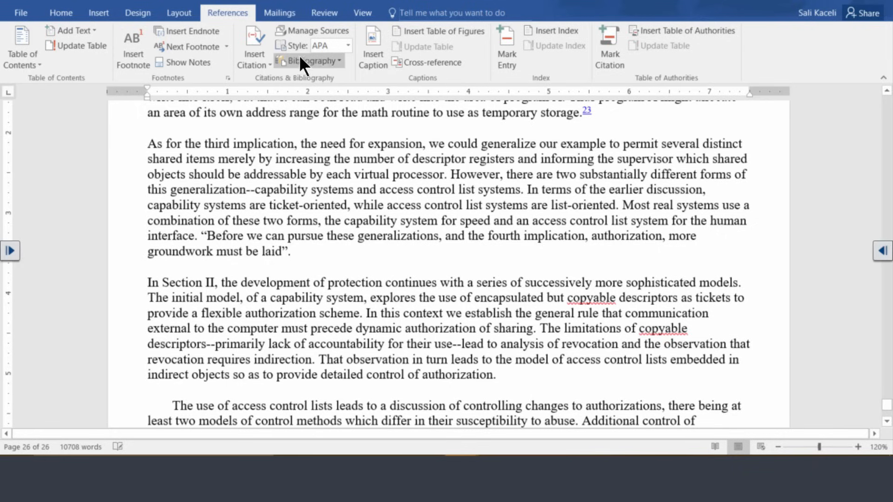
Choose the APA citation style and start a new Book source for the quote with the author's full name
{"action": "left_click", "coordinate": [348, 47]}
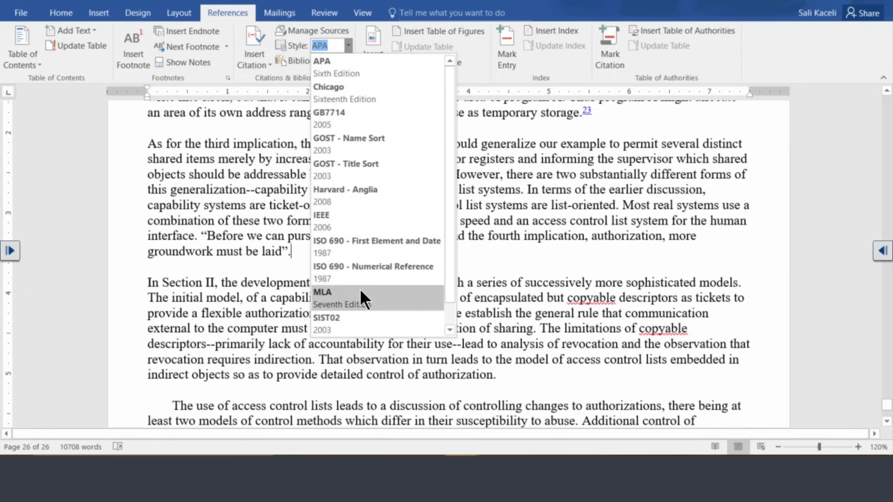
{"action": "left_click", "coordinate": [342, 71]}
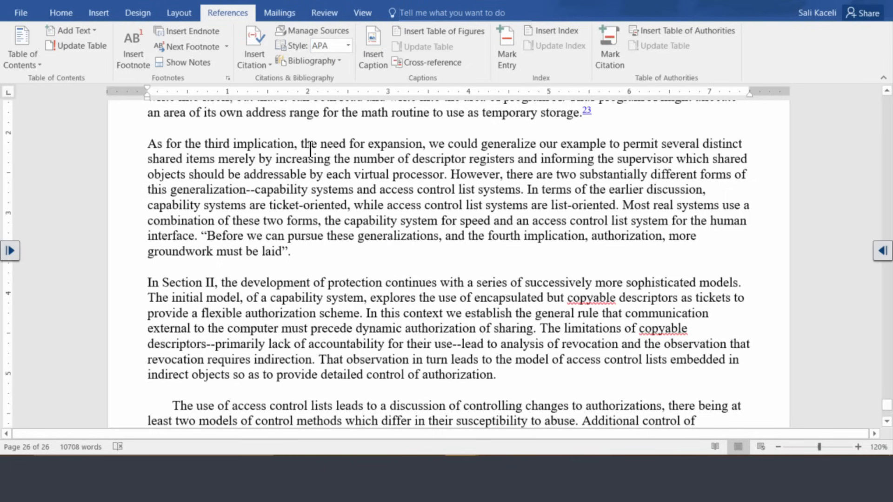
{"action": "left_click", "coordinate": [255, 66]}
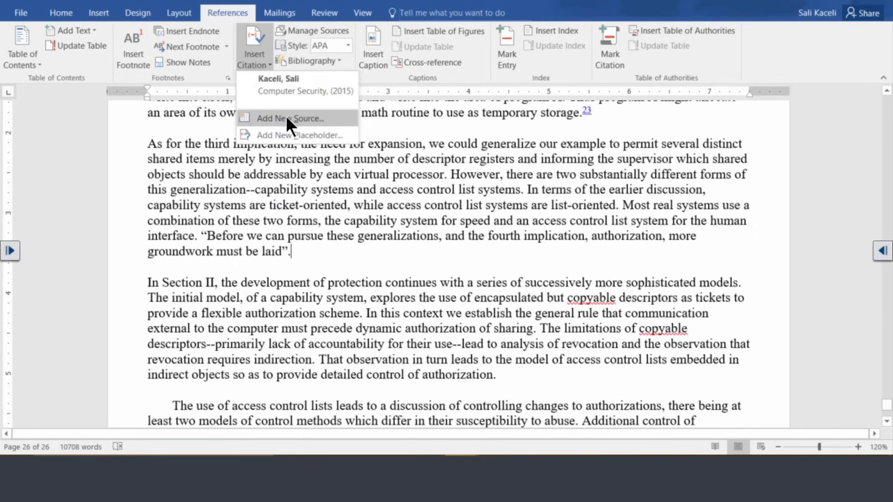
{"action": "left_click", "coordinate": [295, 119]}
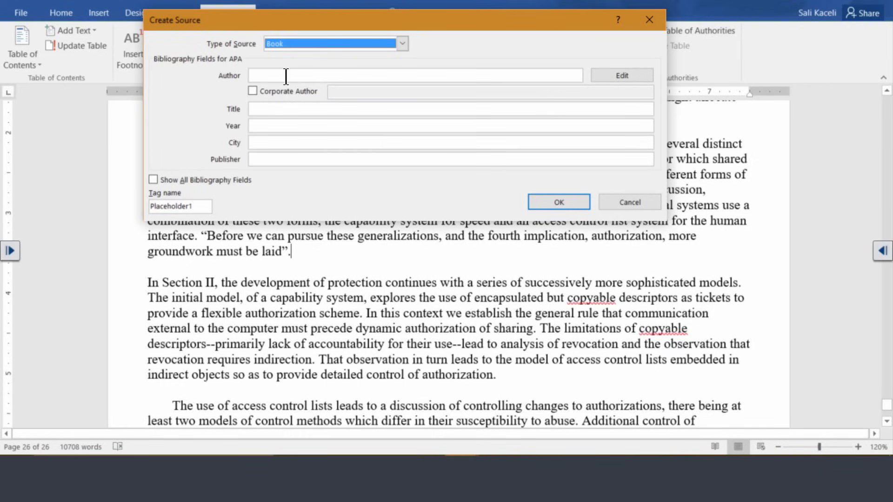
{"action": "left_click", "coordinate": [286, 75]}
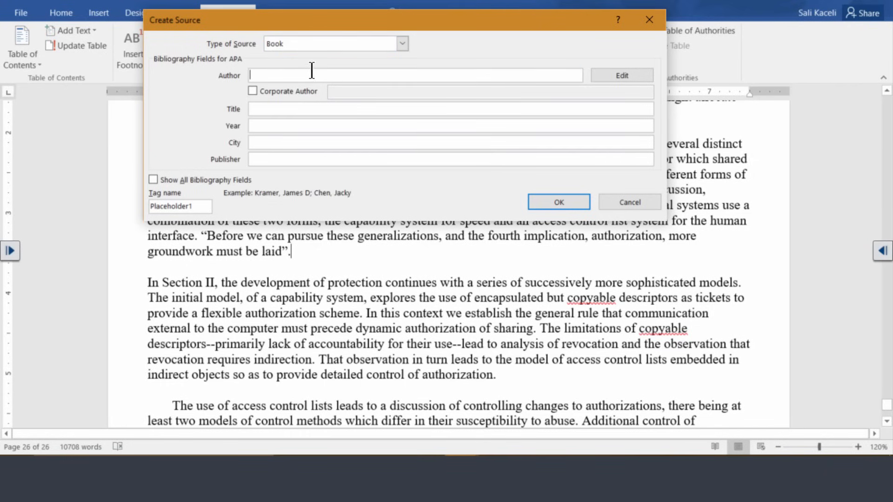
{"action": "type", "text": "Hubert Simms"}
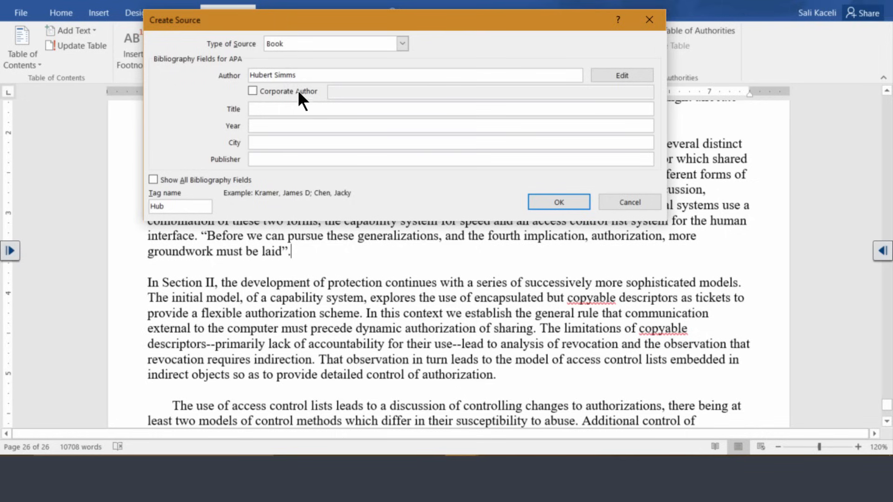
{"action": "key", "text": "Tab"}
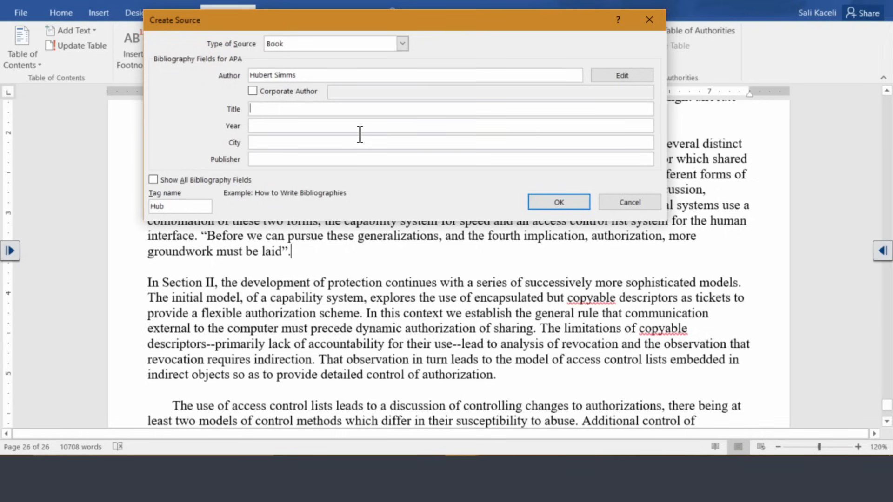
Complete the book source with title Using Office 2016, year 2016, city Langhorne and publisher Cairn University
{"action": "type", "text": "Using Office 2016"}
{"action": "key", "text": "Tab"}
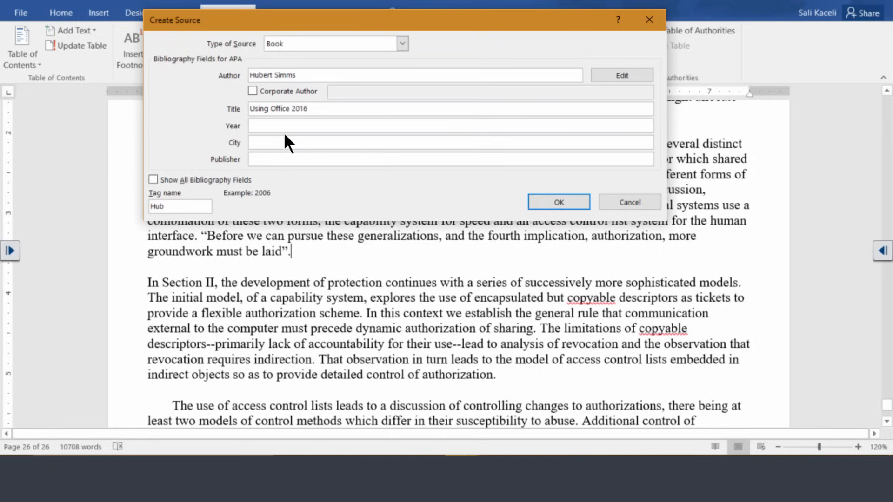
{"action": "type", "text": "2016"}
{"action": "key", "text": "Tab"}
{"action": "type", "text": "Langhorne"}
{"action": "key", "text": "Tab"}
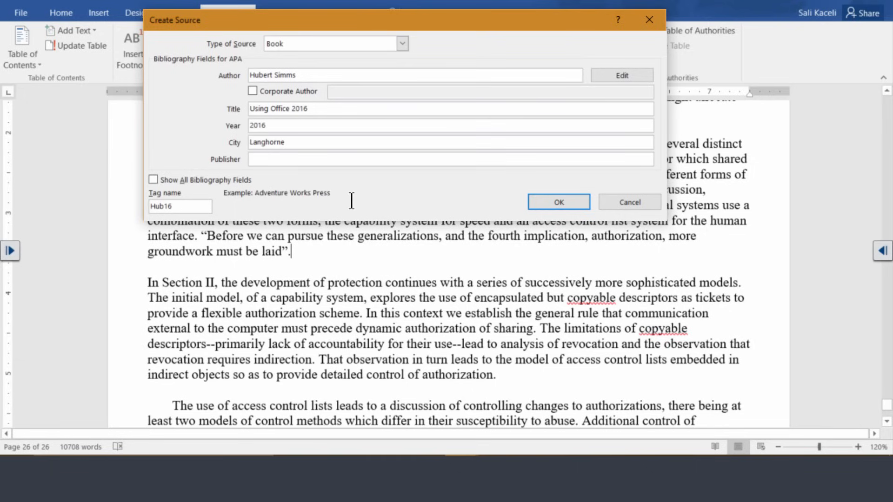
{"action": "type", "text": "Cairn University"}
Show all bibliography fields, set the source's pages to 22-25, and insert its citation after the quoted sentence
{"action": "left_click", "coordinate": [154, 179]}
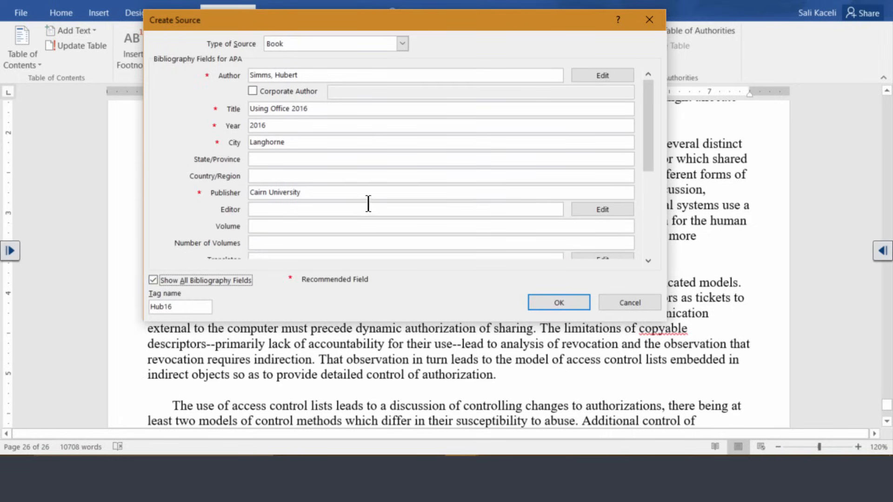
{"action": "left_click", "coordinate": [266, 227]}
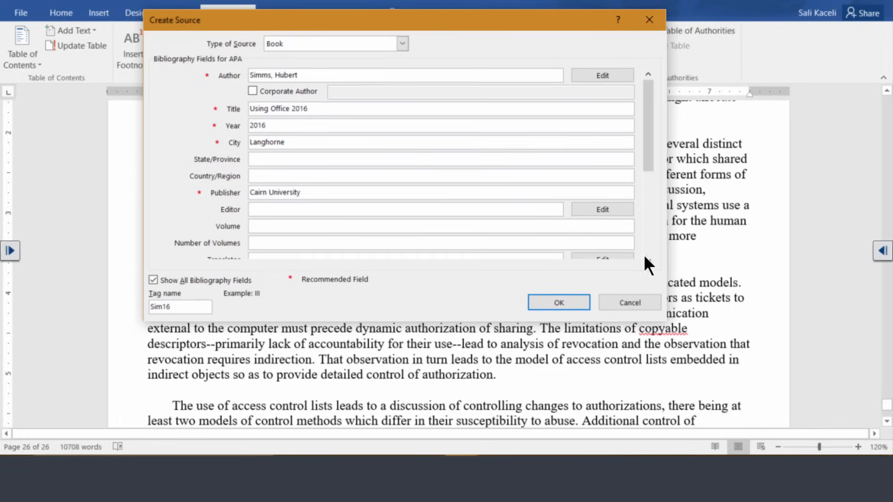
{"action": "left_click", "coordinate": [648, 261]}
{"action": "left_click", "coordinate": [649, 261]}
{"action": "left_click", "coordinate": [649, 261]}
{"action": "left_click", "coordinate": [649, 261]}
{"action": "left_click", "coordinate": [648, 261]}
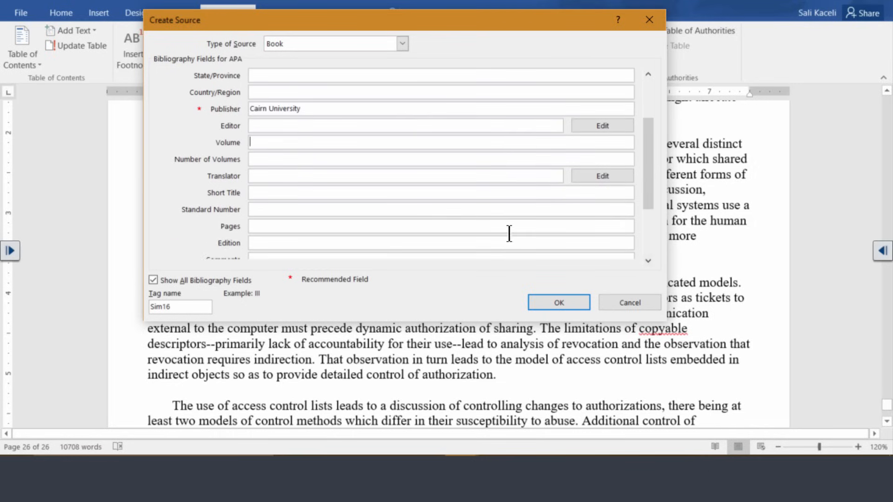
{"action": "left_click", "coordinate": [318, 228]}
{"action": "type", "text": "22-25"}
{"action": "key", "text": "Tab"}
{"action": "scroll", "coordinate": [646, 270], "scroll_direction": "down", "scroll_amount": 2}
{"action": "left_click", "coordinate": [559, 302]}
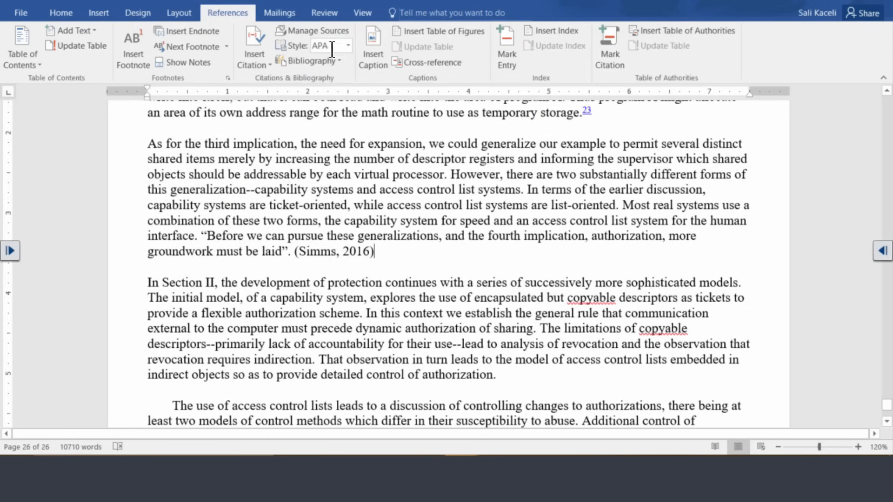
Enclose the final paragraph's text from "Additional control of" to "programs in separate domains." in quotation marks
{"action": "scroll", "coordinate": [484, 297], "scroll_direction": "down", "scroll_amount": 4}
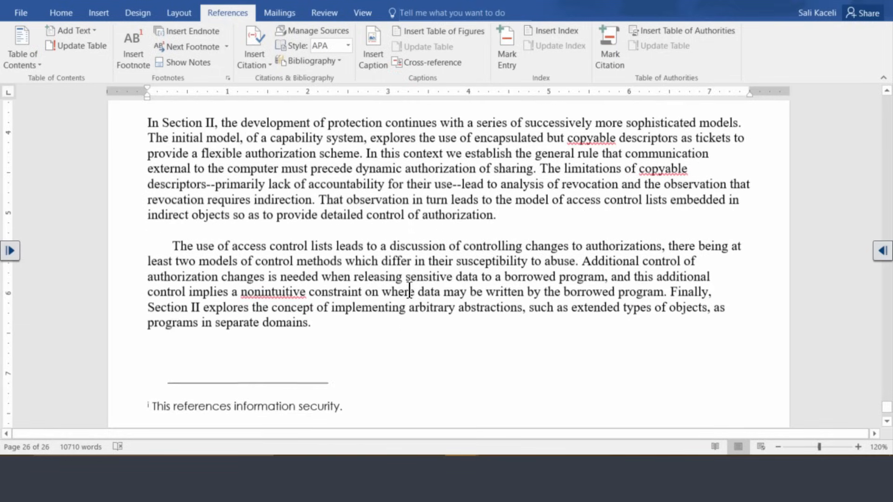
{"action": "left_click", "coordinate": [316, 322]}
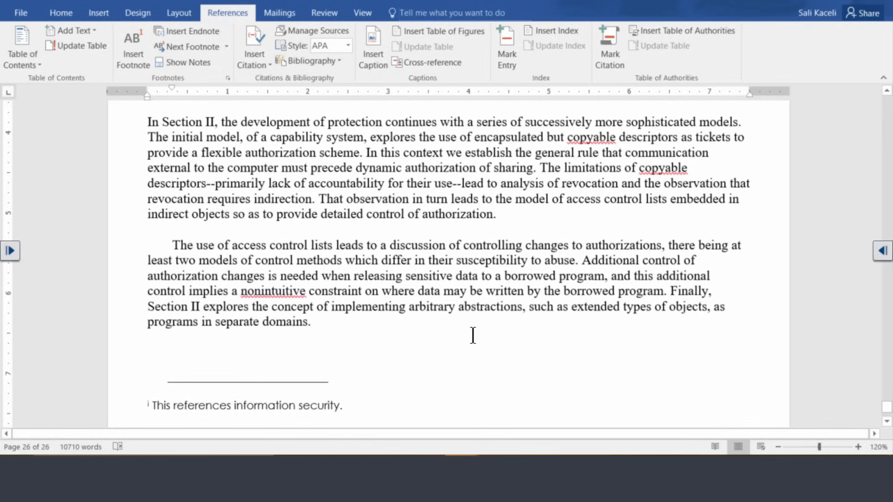
{"action": "type", "text": "'"}
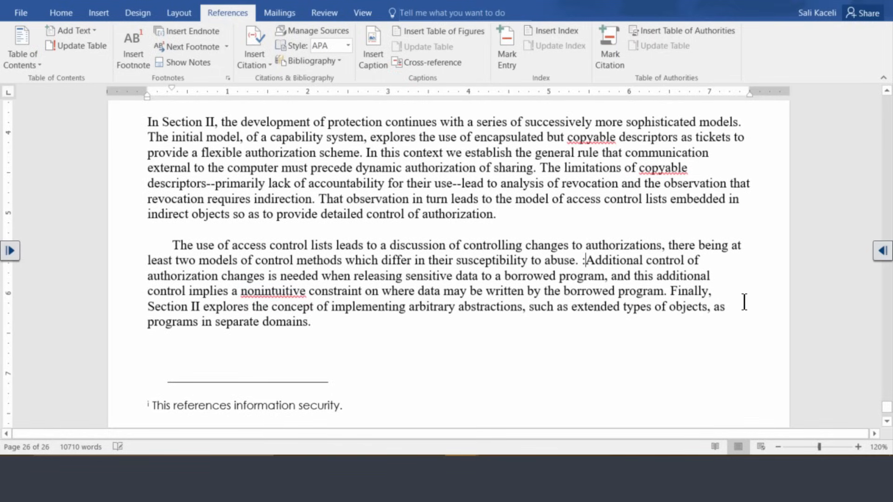
{"action": "key", "text": "BackSpace"}
{"action": "type", "text": "\""}
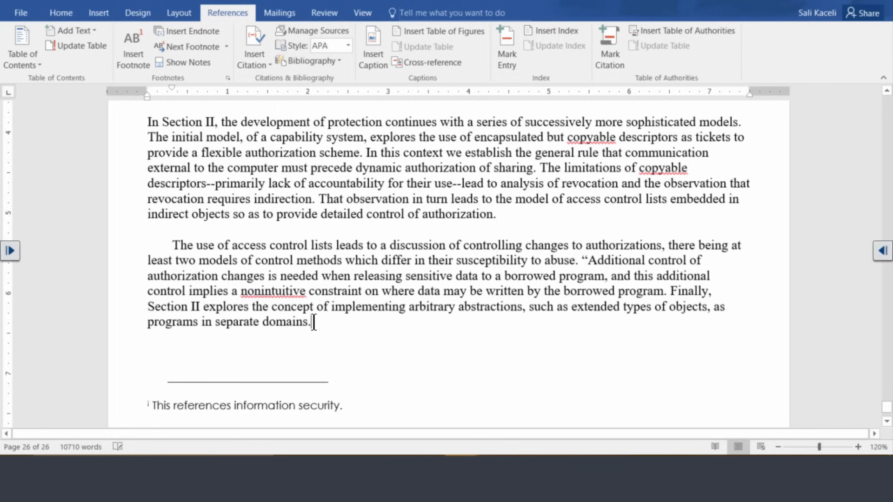
{"action": "left_click", "coordinate": [314, 325]}
{"action": "type", "text": "\""}
Start a new source for the final paragraph's quote and set its type to Document From Web site
{"action": "left_click", "coordinate": [264, 65]}
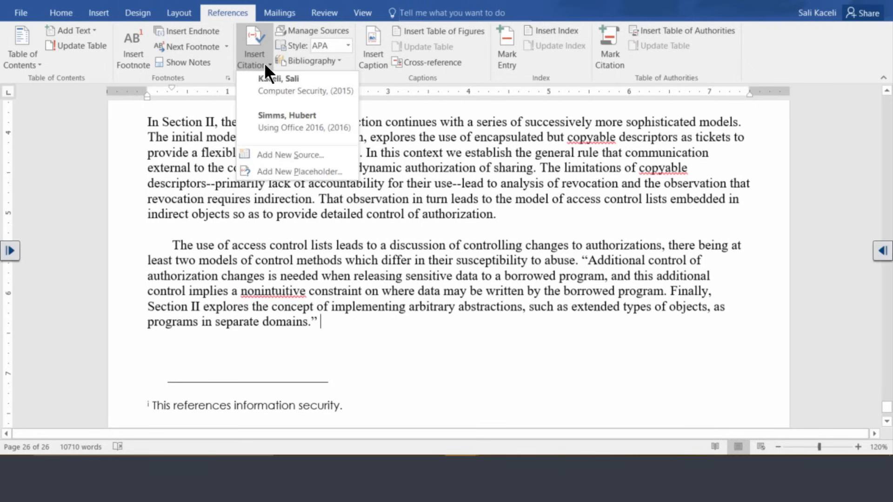
{"action": "left_click", "coordinate": [261, 154]}
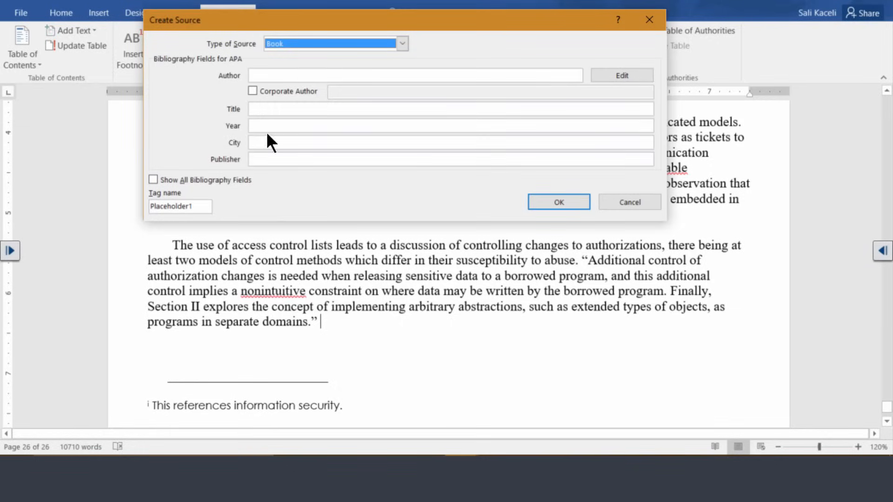
{"action": "left_click", "coordinate": [379, 44]}
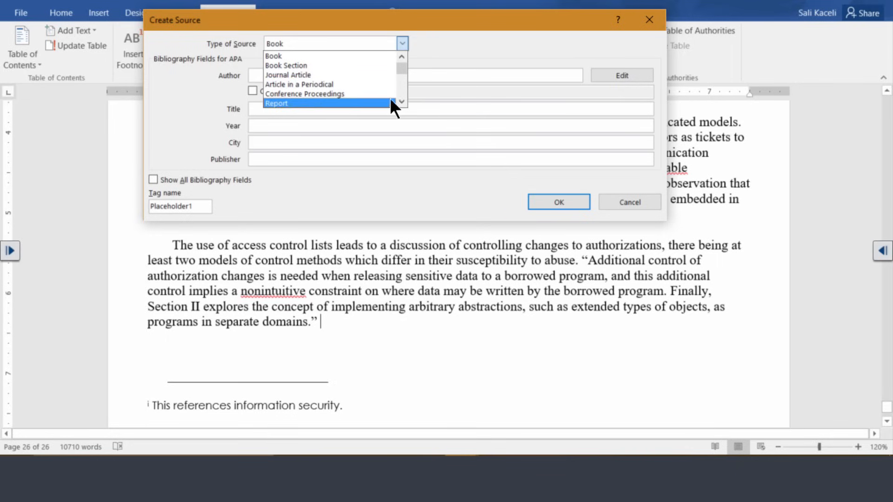
{"action": "left_click", "coordinate": [402, 101]}
{"action": "scroll", "coordinate": [499, 128], "scroll_direction": "down", "scroll_amount": 3}
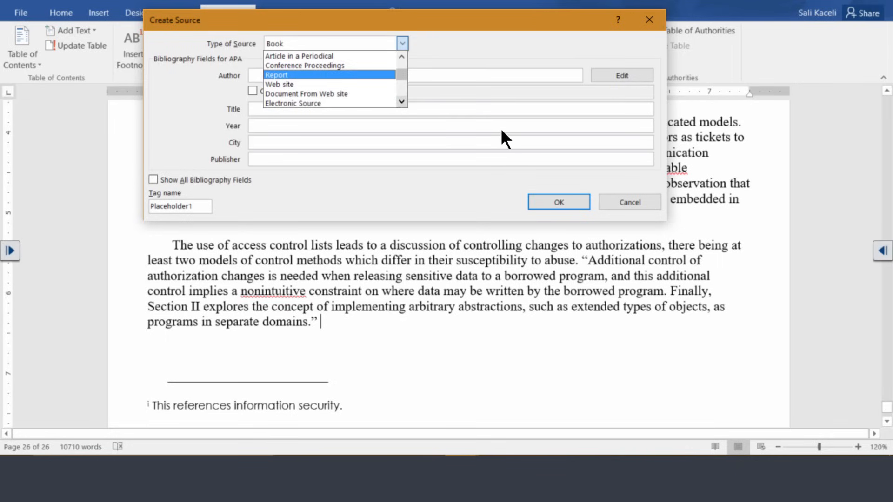
{"action": "scroll", "coordinate": [501, 130], "scroll_direction": "down", "scroll_amount": 1}
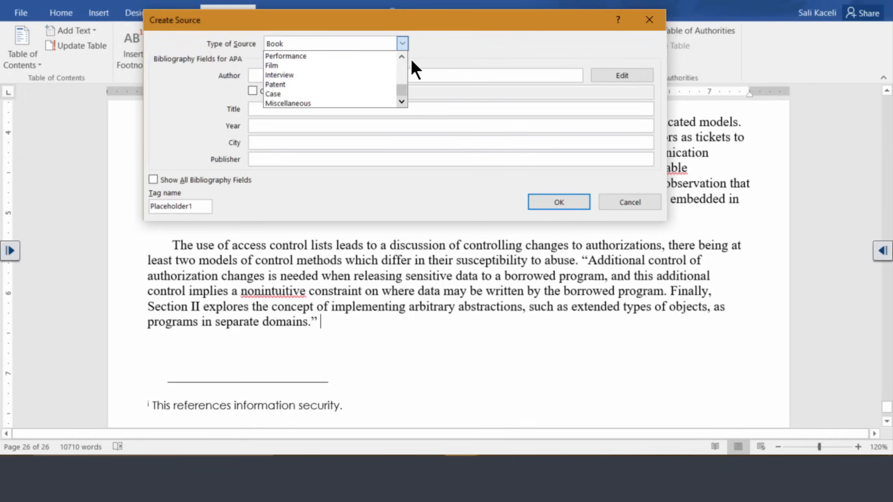
{"action": "scroll", "coordinate": [502, 76], "scroll_direction": "up", "scroll_amount": 6}
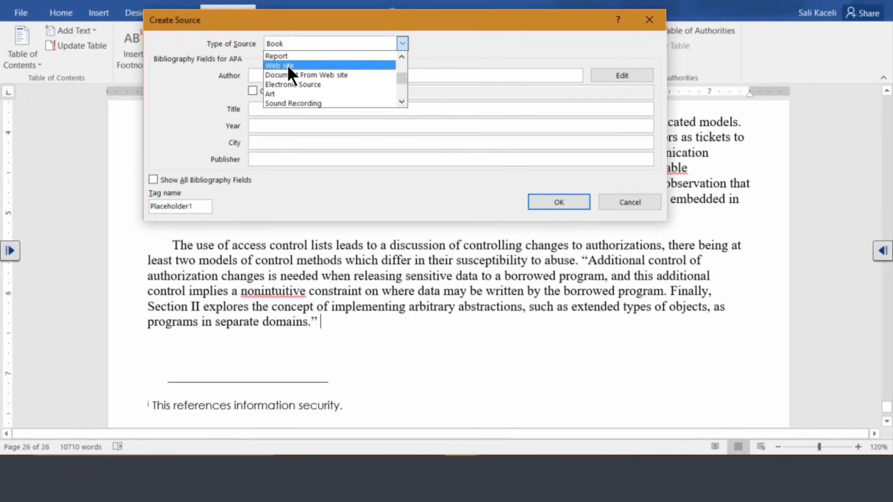
{"action": "left_click", "coordinate": [286, 65]}
{"action": "left_click", "coordinate": [402, 44]}
{"action": "left_click", "coordinate": [342, 91]}
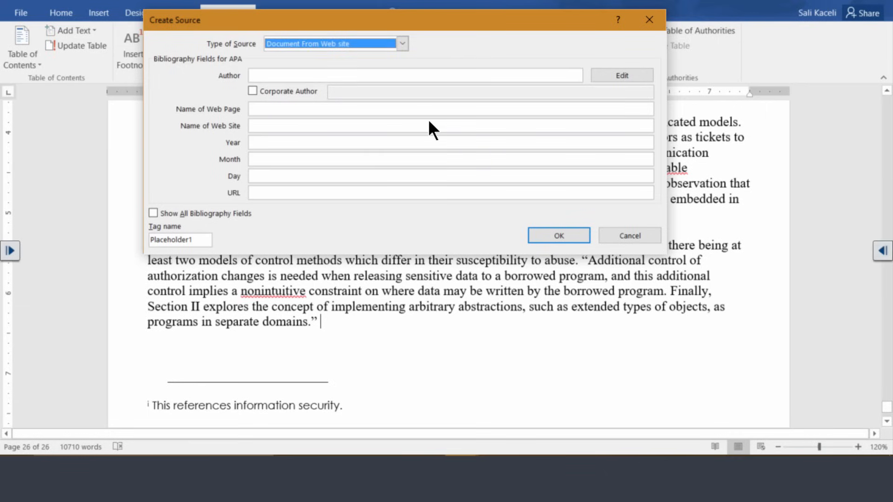
Copy the author's name from the CNN article in the browser into the new Word source's Author field
{"action": "left_click", "coordinate": [284, 75]}
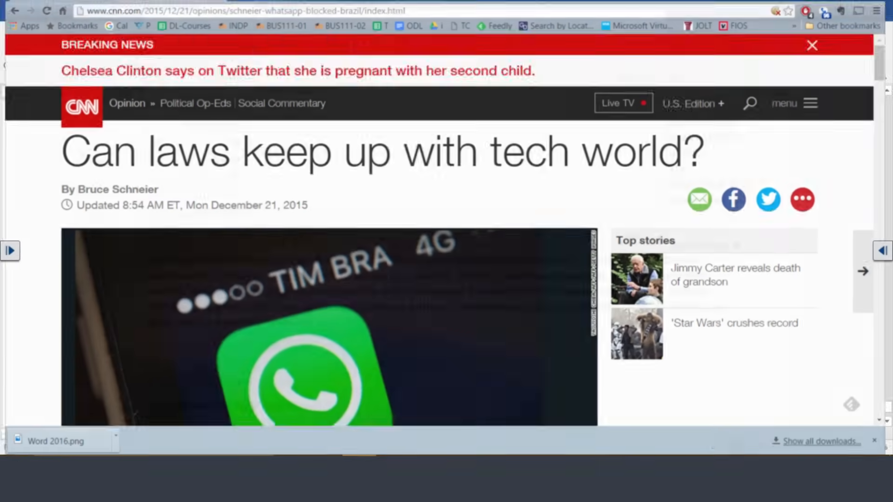
{"action": "scroll", "coordinate": [401, 140], "scroll_direction": "down", "scroll_amount": 3}
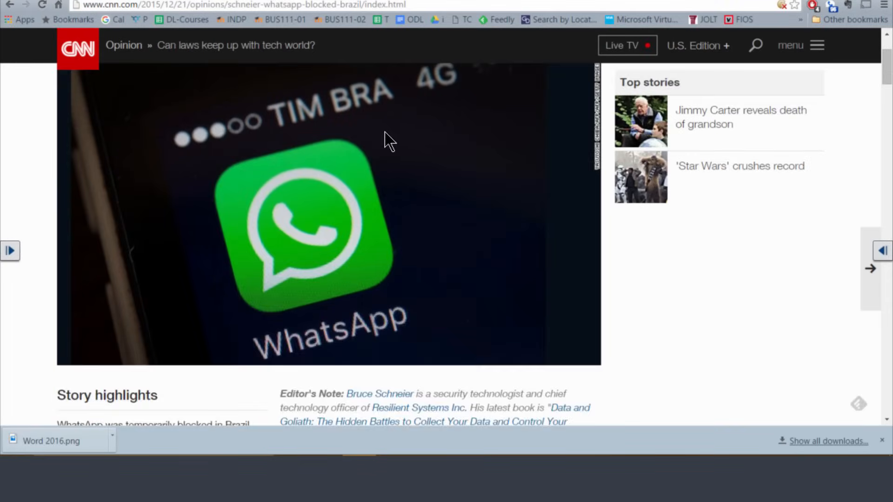
{"action": "scroll", "coordinate": [358, 142], "scroll_direction": "up", "scroll_amount": 3}
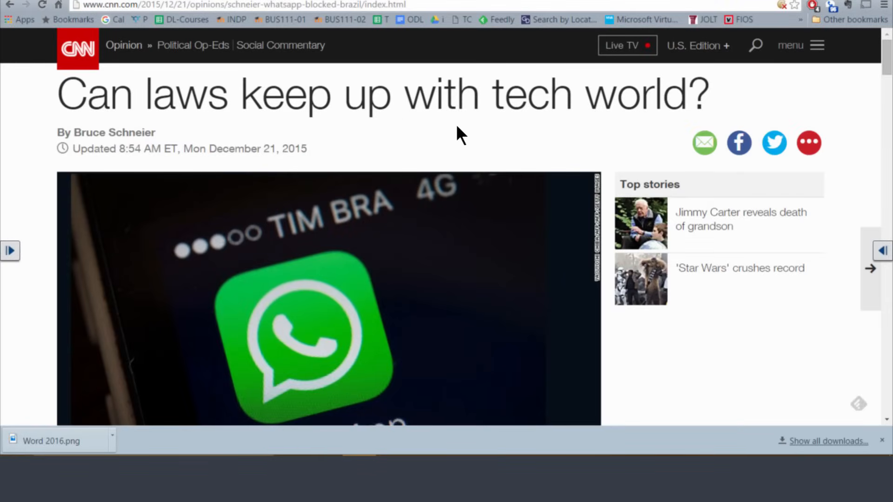
{"action": "scroll", "coordinate": [451, 134], "scroll_direction": "down", "scroll_amount": 5}
{"action": "scroll", "coordinate": [420, 183], "scroll_direction": "up", "scroll_amount": 5}
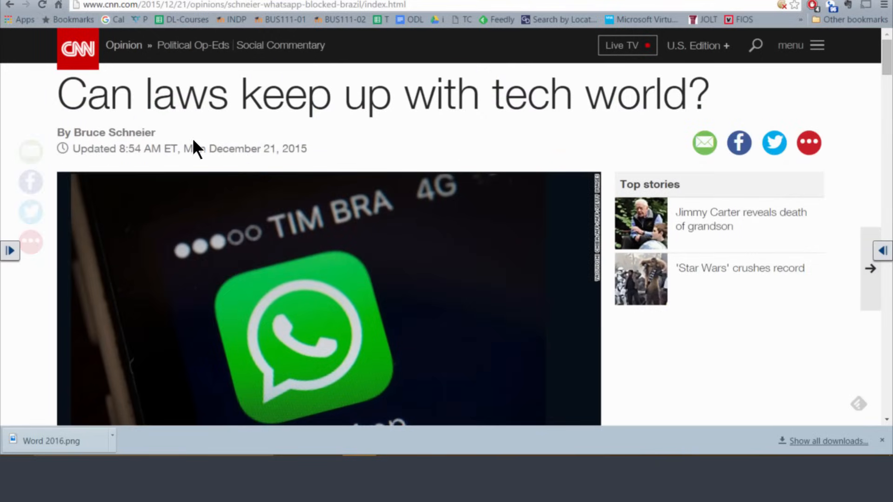
{"action": "left_click_drag", "start_coordinate": [156, 133], "coordinate": [74, 133]}
{"action": "key", "text": "super+c"}
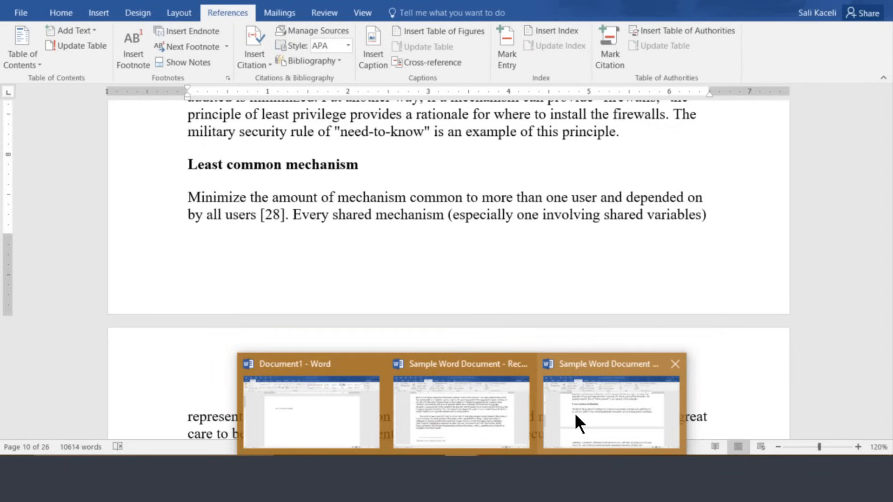
{"action": "left_click", "coordinate": [576, 414]}
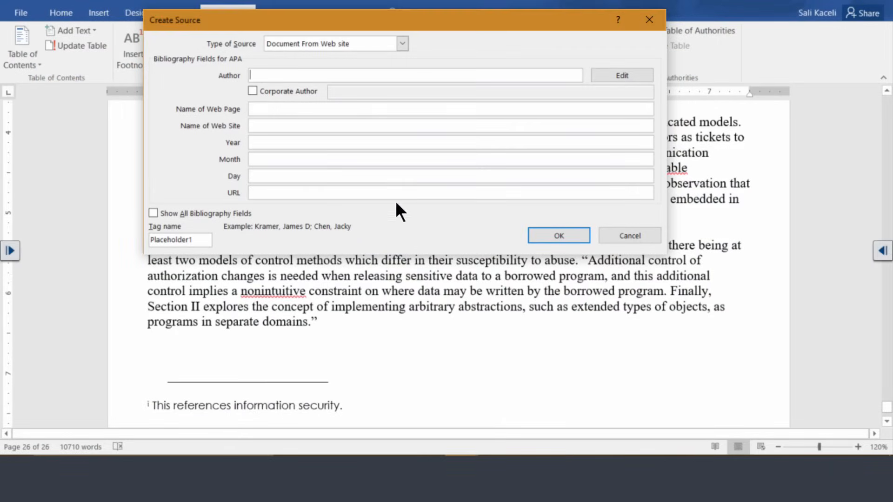
{"action": "right_click", "coordinate": [254, 76]}
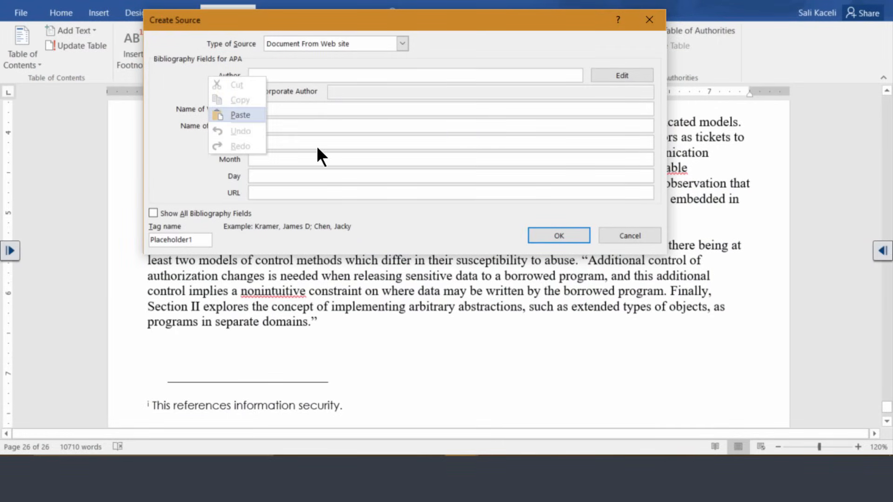
{"action": "left_click", "coordinate": [240, 115]}
Copy the article headline "Can laws keep up with tech world?" from the browser into the source's Name of Web Page
{"action": "left_click", "coordinate": [280, 114]}
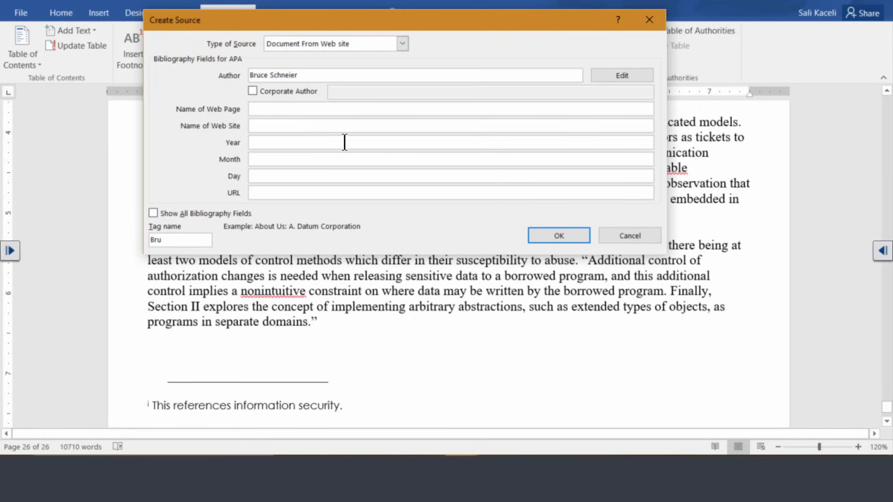
{"action": "key", "text": "alt+Tab"}
{"action": "left_click_drag", "start_coordinate": [710, 96], "coordinate": [58, 96]}
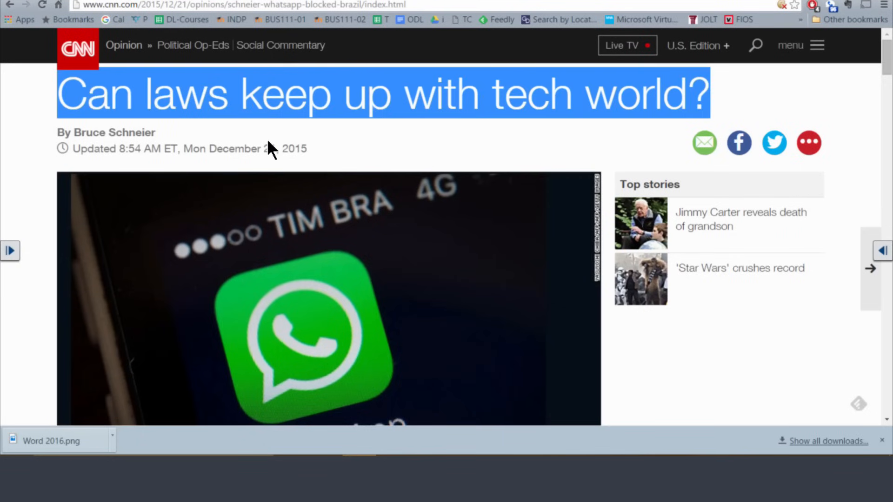
{"action": "key", "text": "ctrl+c"}
{"action": "key", "text": "alt+Tab"}
{"action": "key", "text": "ctrl+v"}
Set the source's web site name to Cnn.com and its year to 2015
{"action": "left_click", "coordinate": [275, 126]}
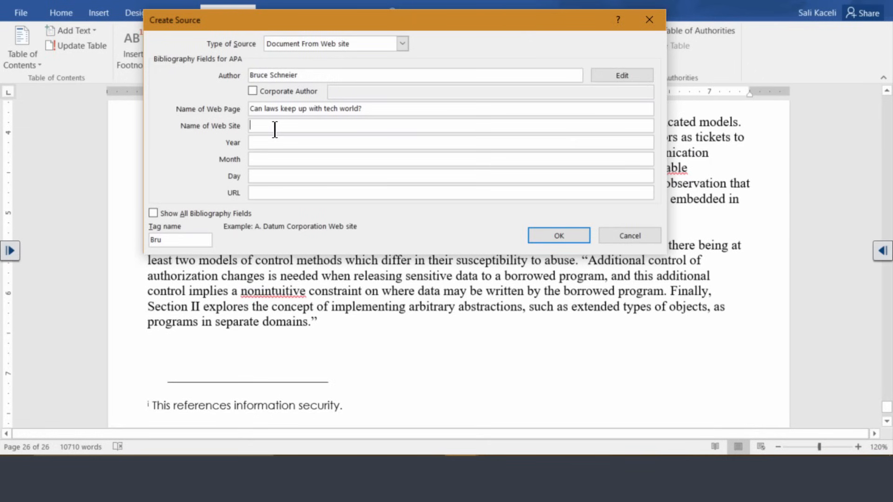
{"action": "type", "text": "Cnn.com"}
{"action": "left_click", "coordinate": [271, 142]}
{"action": "type", "text": "2015"}
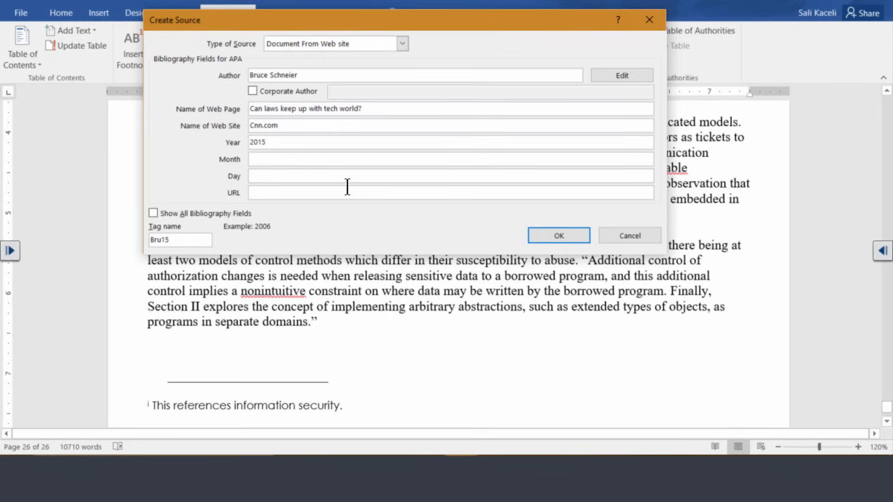
Check the article's publication date in the browser and set the source's month to December and day to 21
{"action": "key", "text": "alt+Tab"}
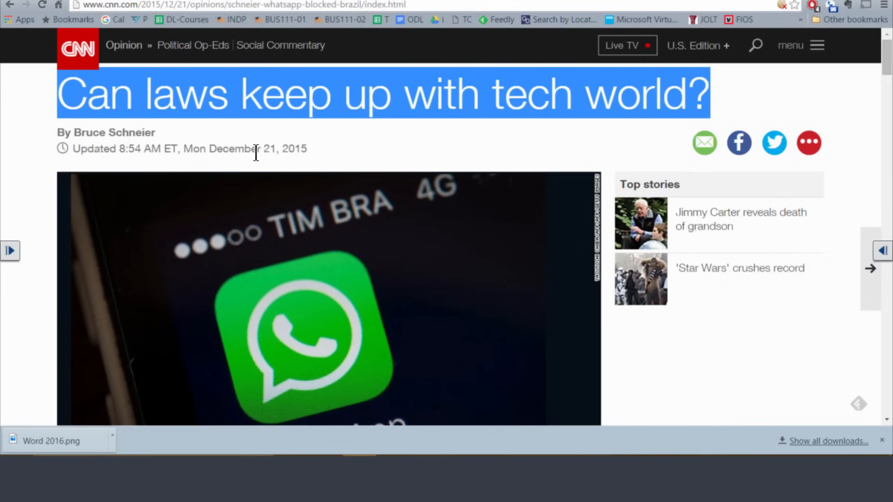
{"action": "key", "text": "alt+Tab"}
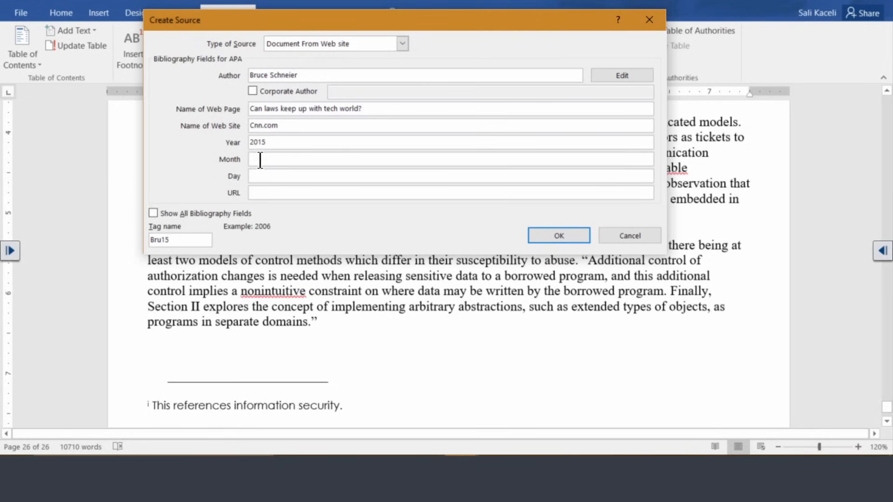
{"action": "left_click", "coordinate": [263, 159]}
{"action": "type", "text": "December"}
{"action": "left_click", "coordinate": [265, 176]}
{"action": "type", "text": "21"}
Copy the CNN article's web address into the source's URL field and insert the citation after the final paragraph's quote
{"action": "key", "text": "Tab"}
{"action": "key", "text": "alt+Tab"}
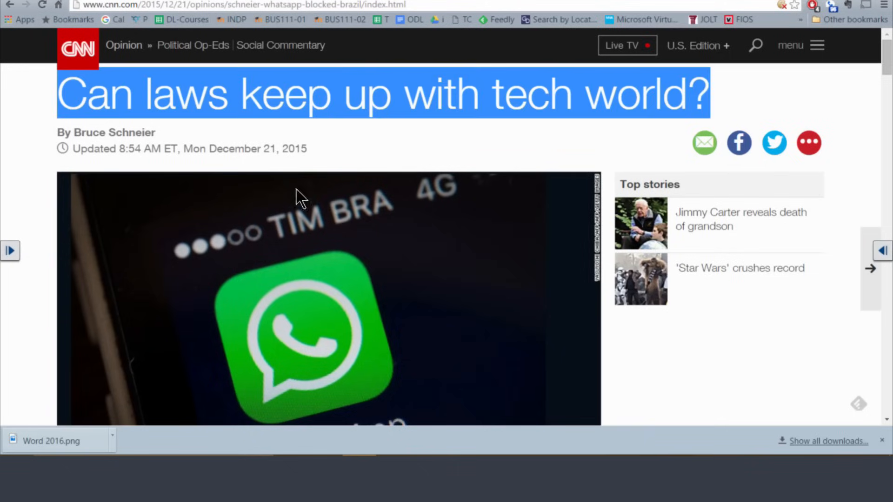
{"action": "left_click", "coordinate": [421, 6]}
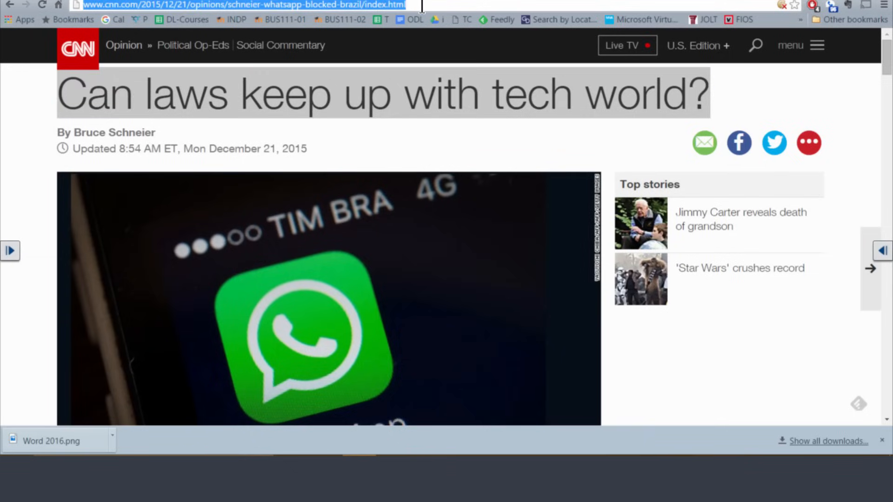
{"action": "key", "text": "alt+Tab"}
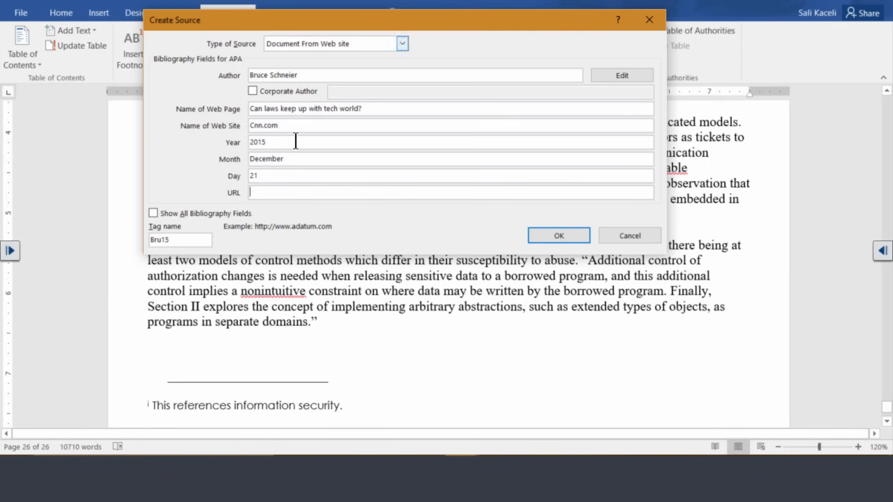
{"action": "left_click", "coordinate": [277, 190]}
{"action": "key", "text": "ctrl+v"}
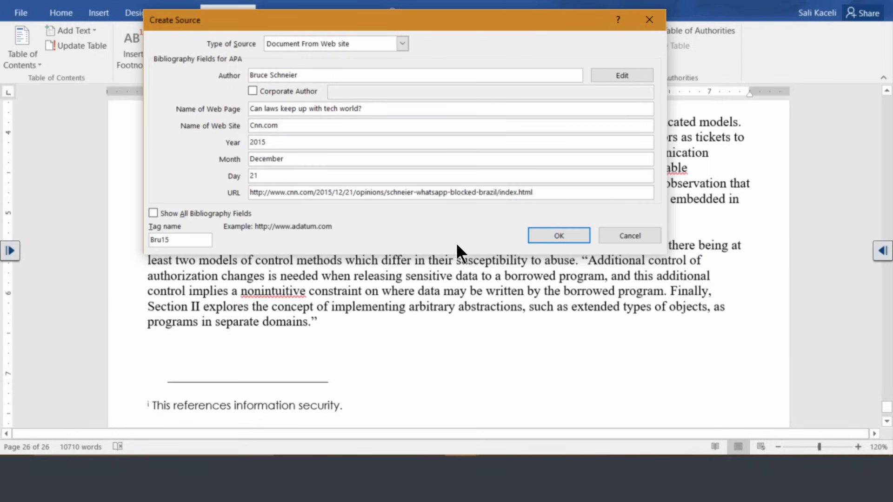
{"action": "left_click", "coordinate": [558, 237]}
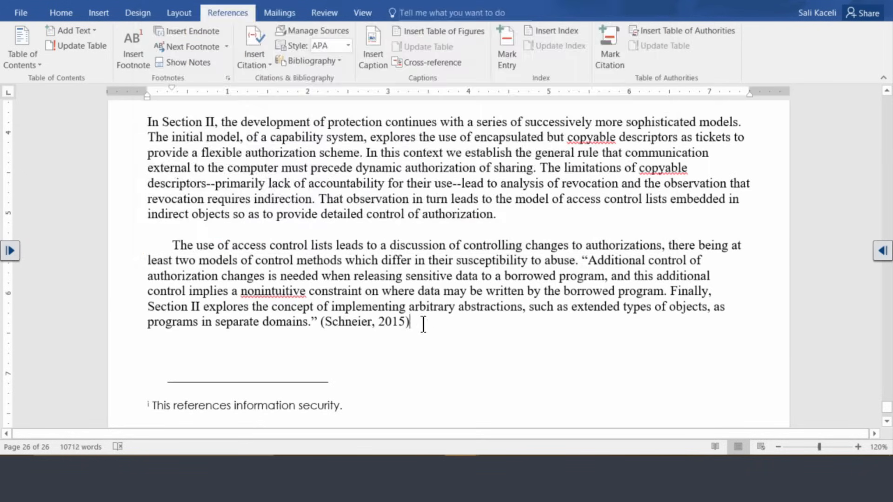
Enclose the page 23 paragraph from "Similarly, one can envision" to "upon its use simultaneously." in quotation marks
{"action": "scroll", "coordinate": [365, 286], "scroll_direction": "down", "scroll_amount": 4}
{"action": "scroll", "coordinate": [364, 298], "scroll_direction": "down", "scroll_amount": 1}
{"action": "scroll", "coordinate": [369, 279], "scroll_direction": "up", "scroll_amount": 7}
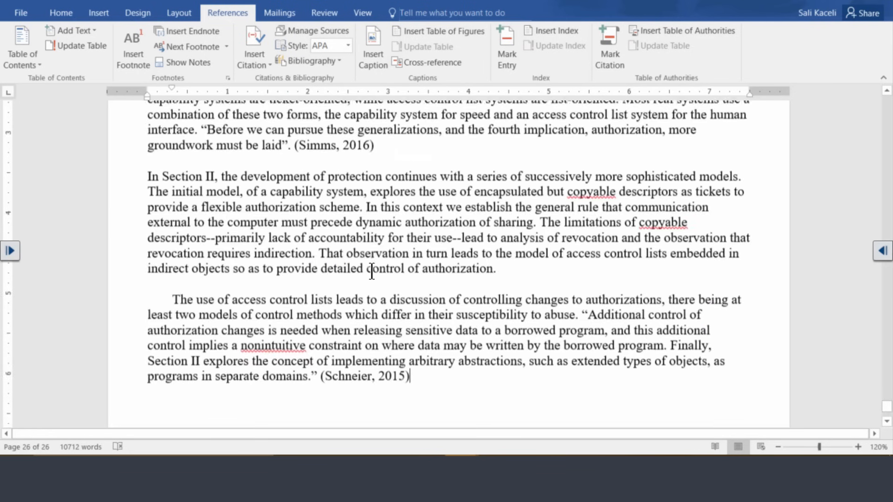
{"action": "scroll", "coordinate": [470, 308], "scroll_direction": "up", "scroll_amount": 8}
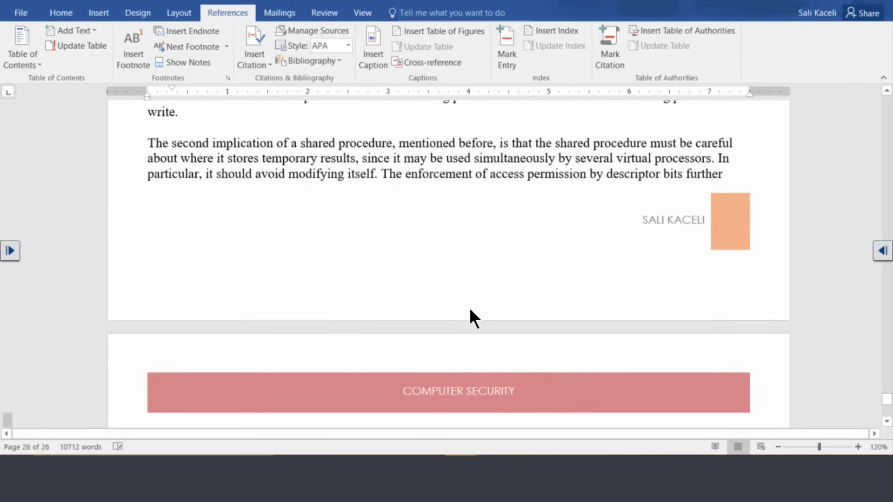
{"action": "scroll", "coordinate": [469, 308], "scroll_direction": "up", "scroll_amount": 12}
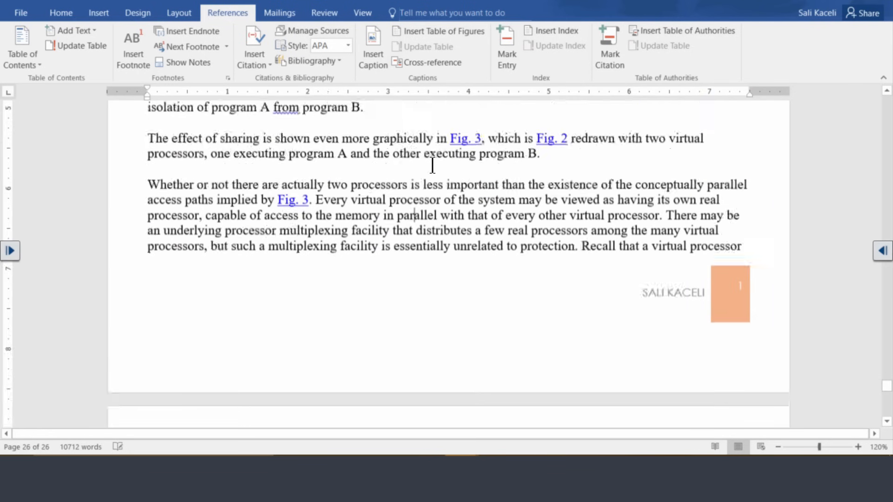
{"action": "scroll", "coordinate": [433, 163], "scroll_direction": "up", "scroll_amount": 20}
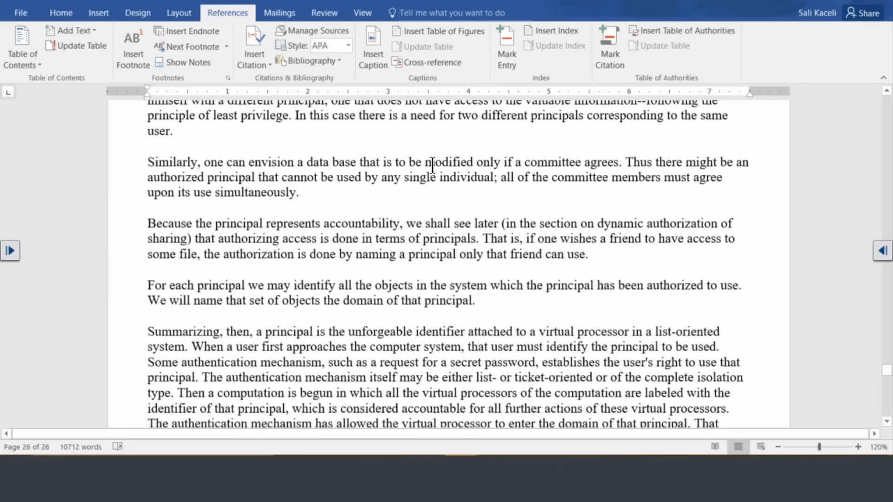
{"action": "left_click", "coordinate": [146, 162]}
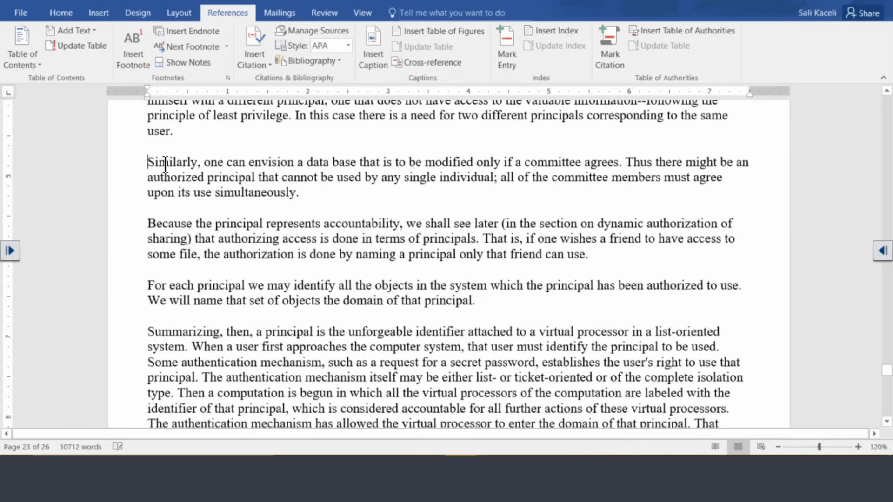
{"action": "type", "text": "\""}
{"action": "left_click", "coordinate": [309, 196]}
{"action": "type", "text": "\""}
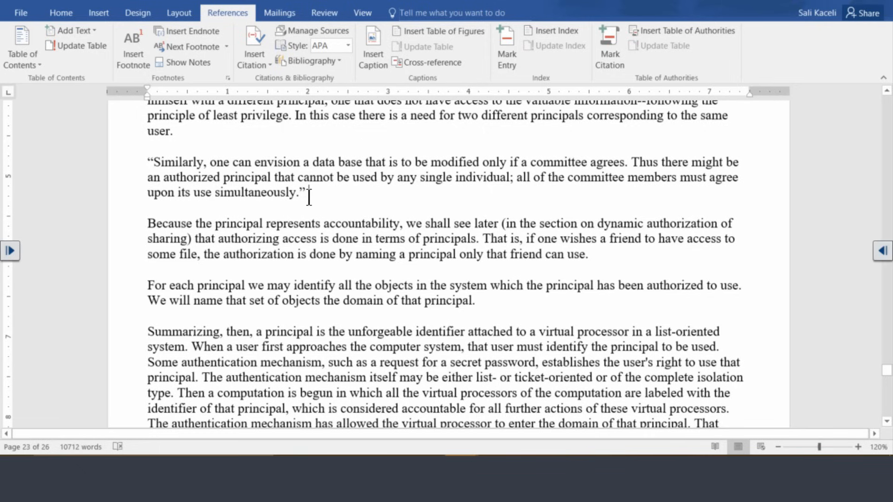
Check the Computer Security (2015) source in the master and current source lists, and cite it after the quoted page 23 paragraph
{"action": "triple_click", "coordinate": [305, 194]}
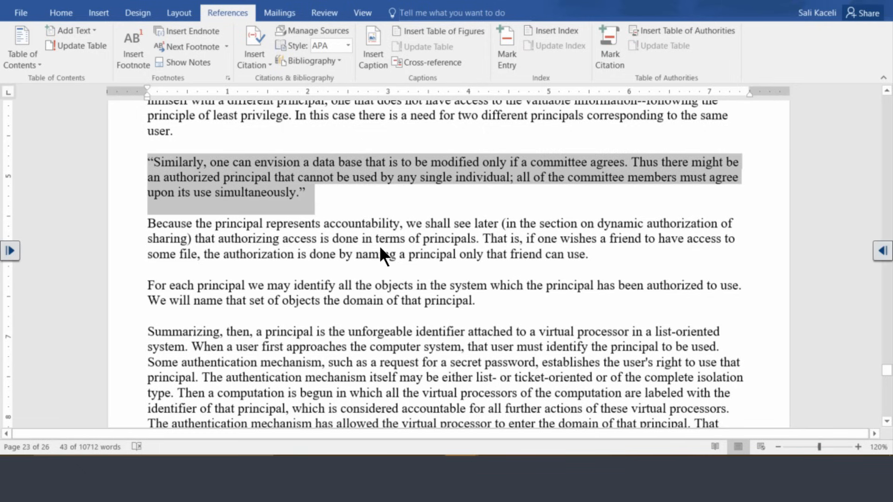
{"action": "left_click", "coordinate": [308, 194]}
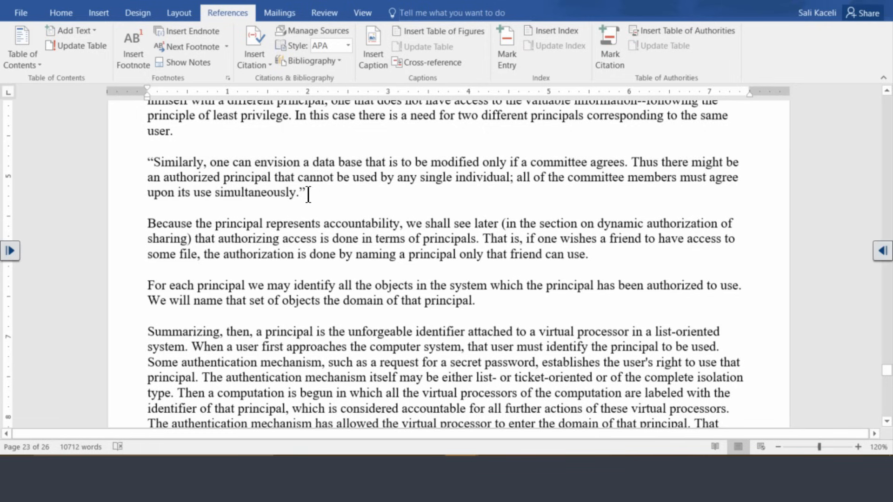
{"action": "left_click", "coordinate": [269, 68]}
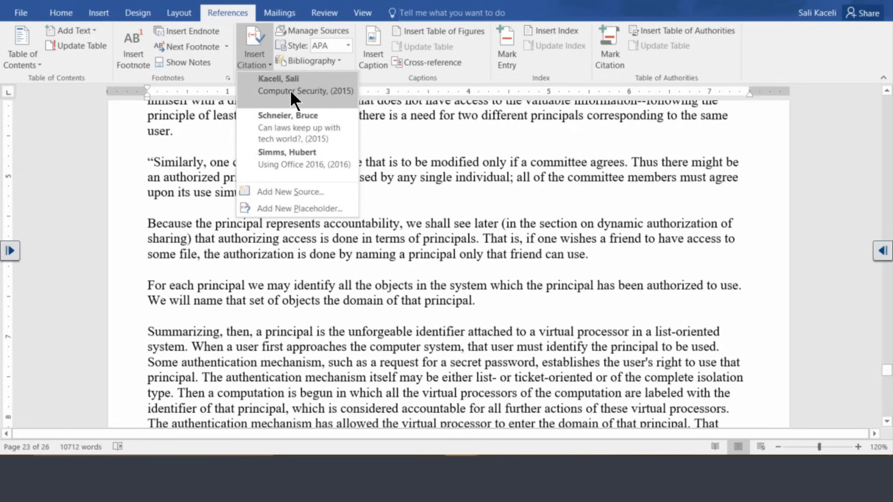
{"action": "left_click", "coordinate": [311, 31]}
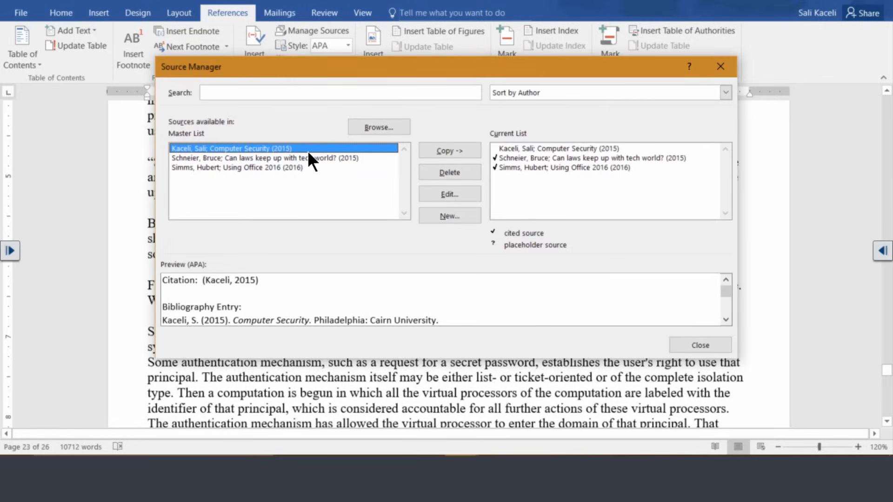
{"action": "left_click", "coordinate": [512, 148]}
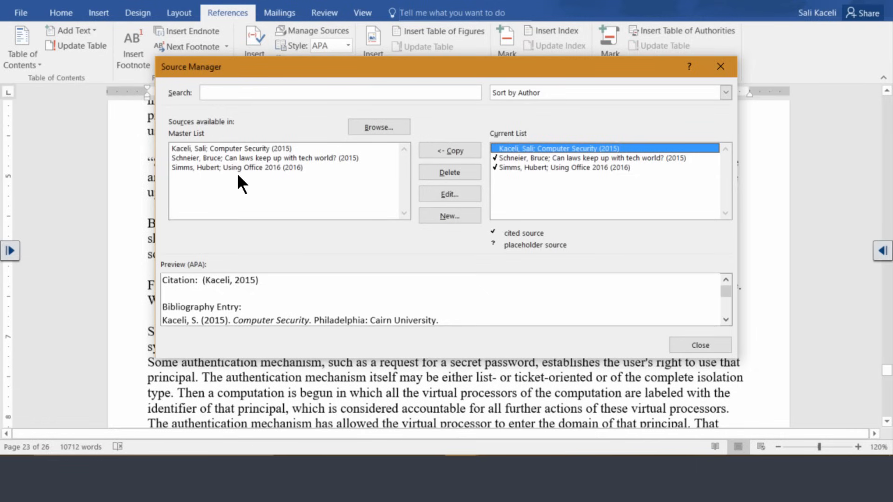
{"action": "left_click", "coordinate": [199, 150]}
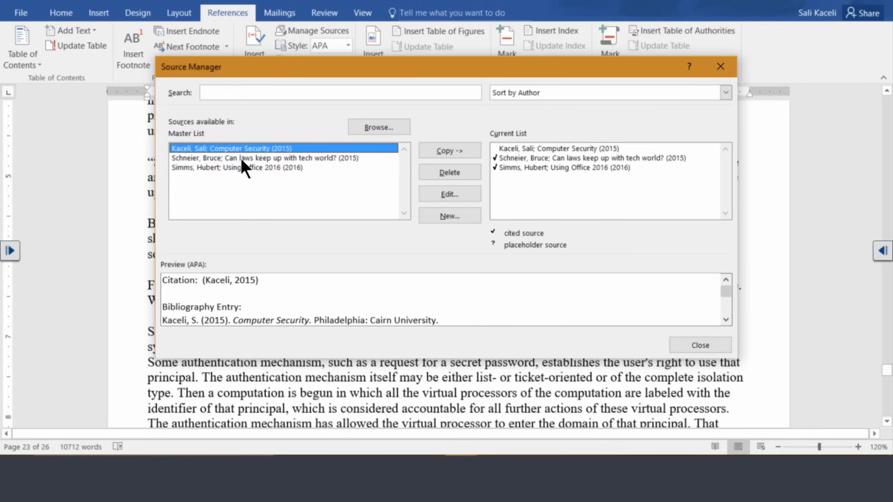
{"action": "left_click", "coordinate": [701, 345]}
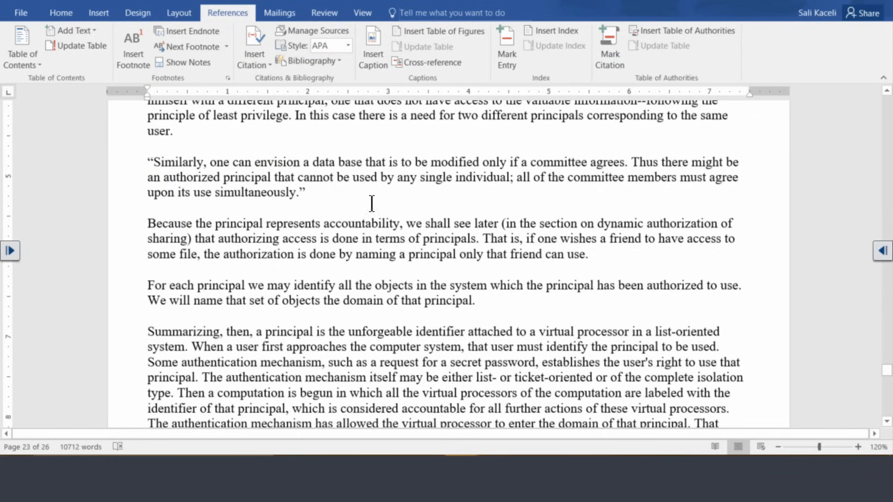
{"action": "left_click", "coordinate": [267, 64]}
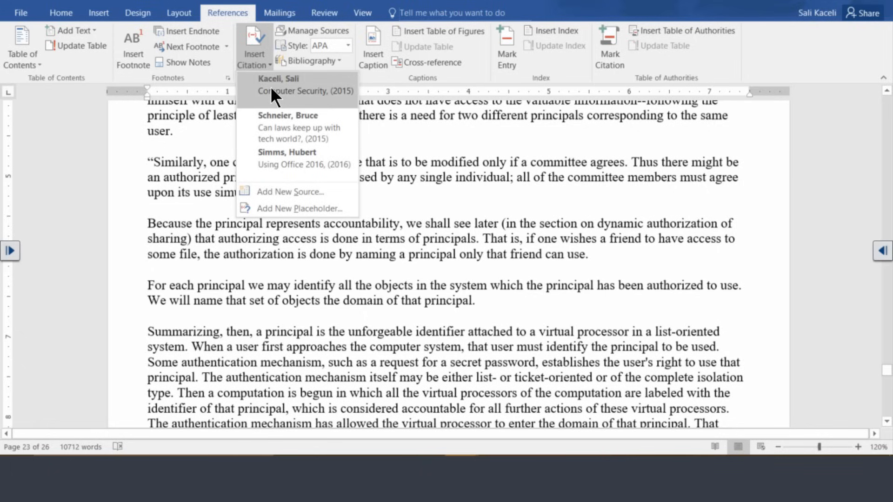
{"action": "left_click", "coordinate": [272, 89]}
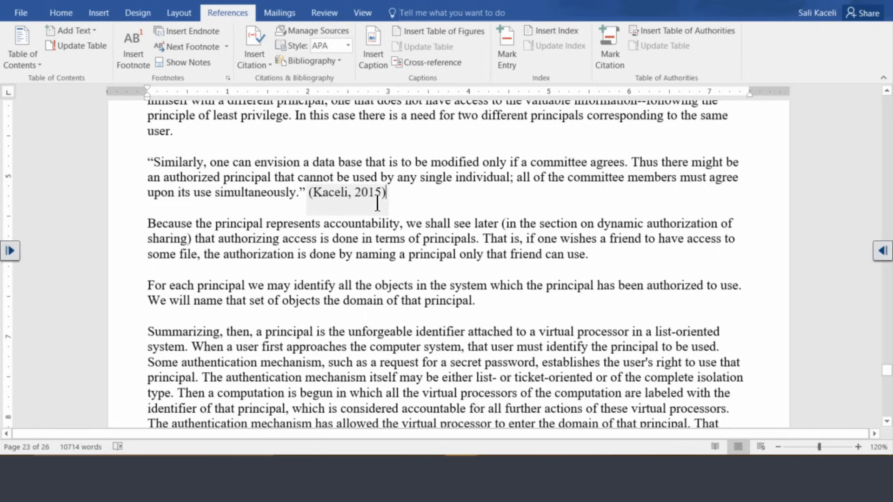
Insert a page break after the citation that ends the document's final paragraph
{"action": "scroll", "coordinate": [460, 238], "scroll_direction": "down", "scroll_amount": 7}
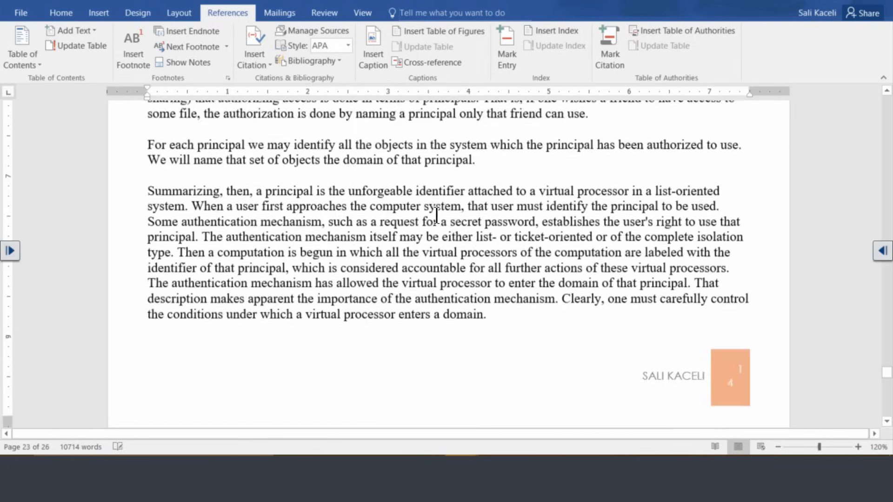
{"action": "scroll", "coordinate": [459, 227], "scroll_direction": "up", "scroll_amount": 9}
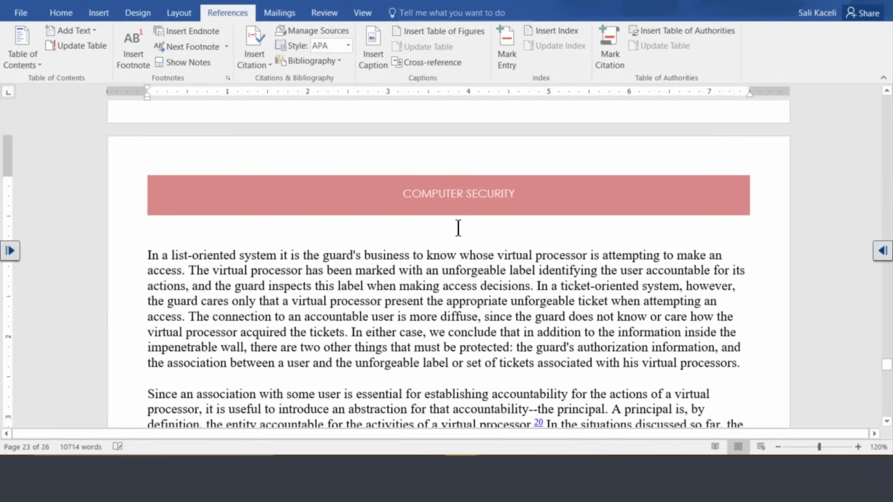
{"action": "scroll", "coordinate": [459, 228], "scroll_direction": "down", "scroll_amount": 20}
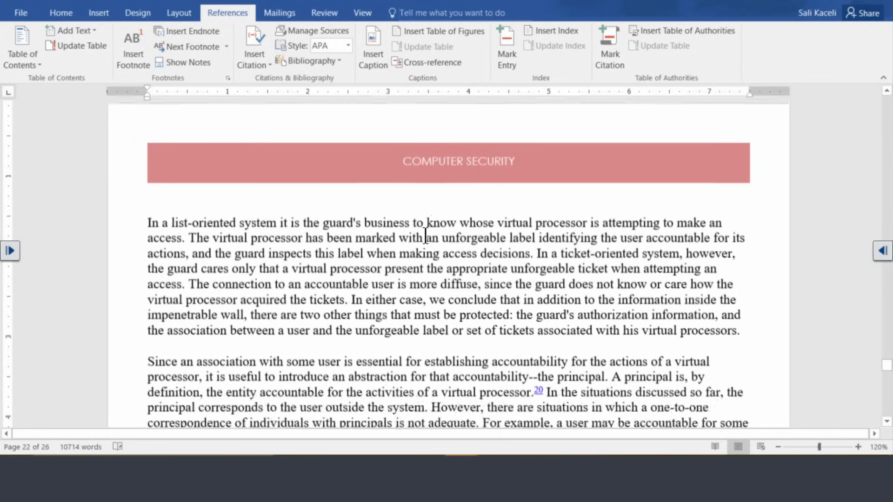
{"action": "scroll", "coordinate": [352, 215], "scroll_direction": "down", "scroll_amount": 20}
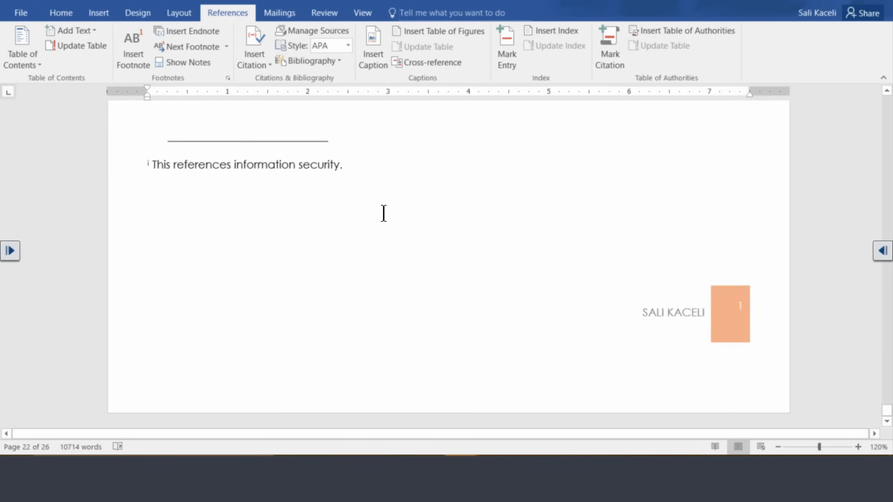
{"action": "scroll", "coordinate": [386, 219], "scroll_direction": "up", "scroll_amount": 5}
{"action": "left_click", "coordinate": [431, 321]}
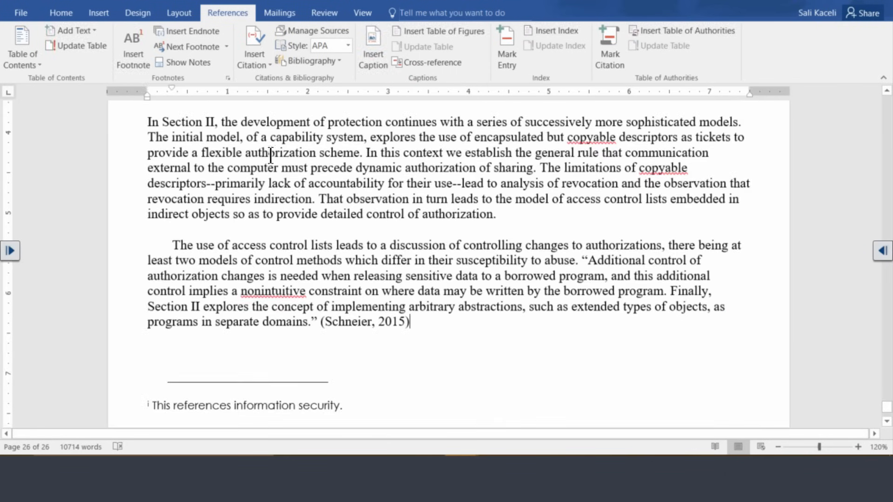
{"action": "left_click", "coordinate": [98, 11]}
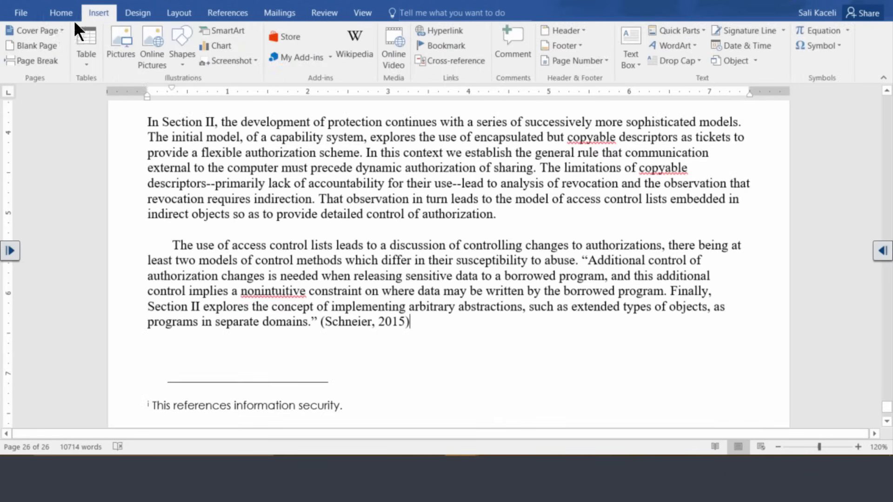
{"action": "left_click", "coordinate": [44, 59]}
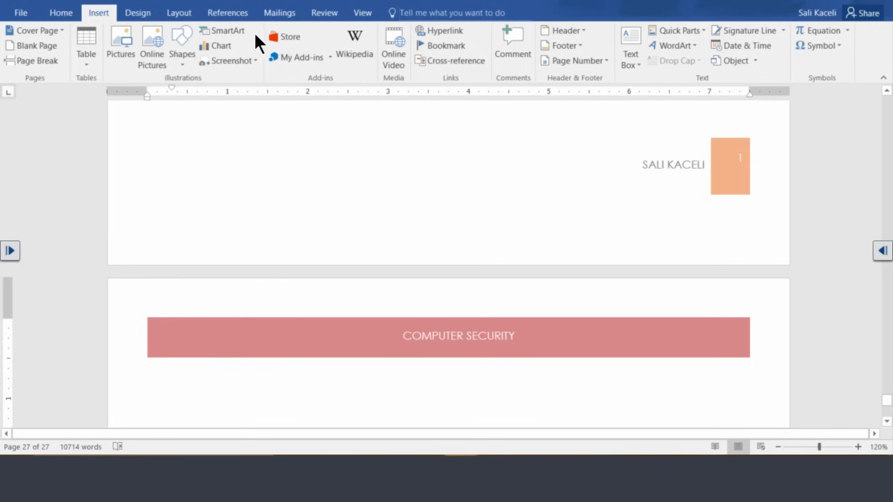
Insert the built-in Bibliography in APA style on the new last page and review its source entries
{"action": "left_click", "coordinate": [230, 15]}
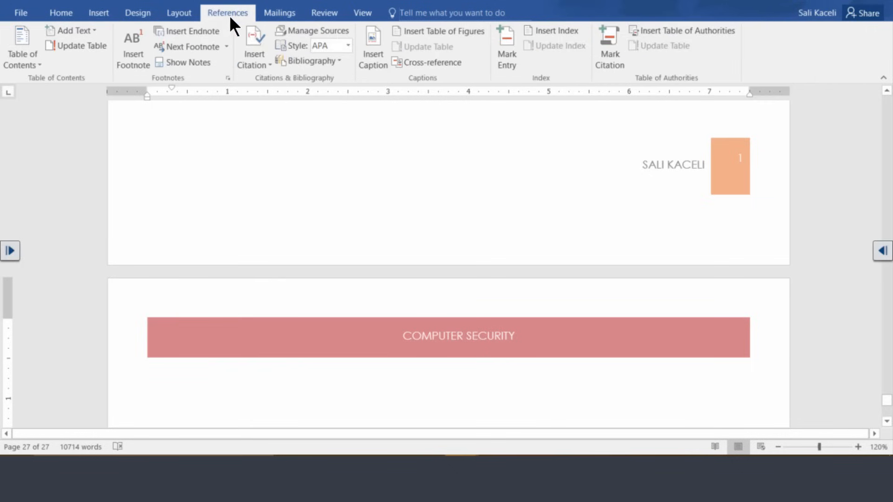
{"action": "left_click", "coordinate": [336, 61]}
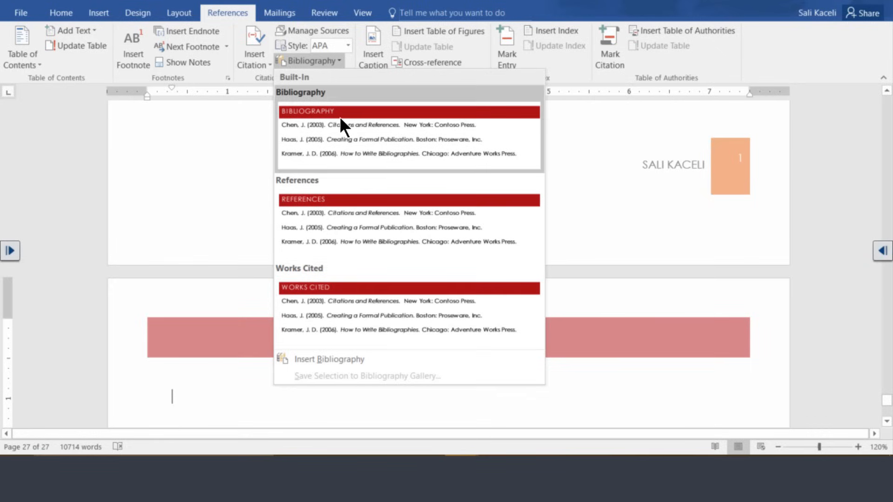
{"action": "left_click", "coordinate": [371, 135]}
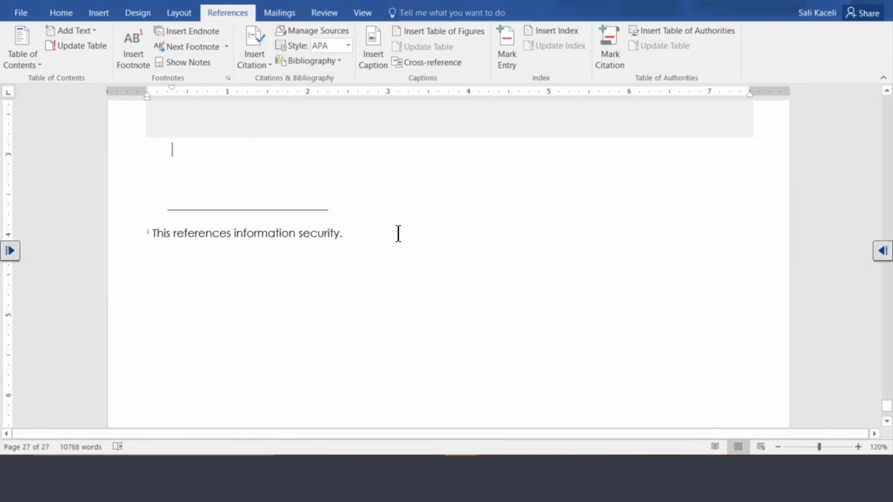
{"action": "scroll", "coordinate": [400, 239], "scroll_direction": "up", "scroll_amount": 4}
{"action": "scroll", "coordinate": [386, 251], "scroll_direction": "down", "scroll_amount": 1}
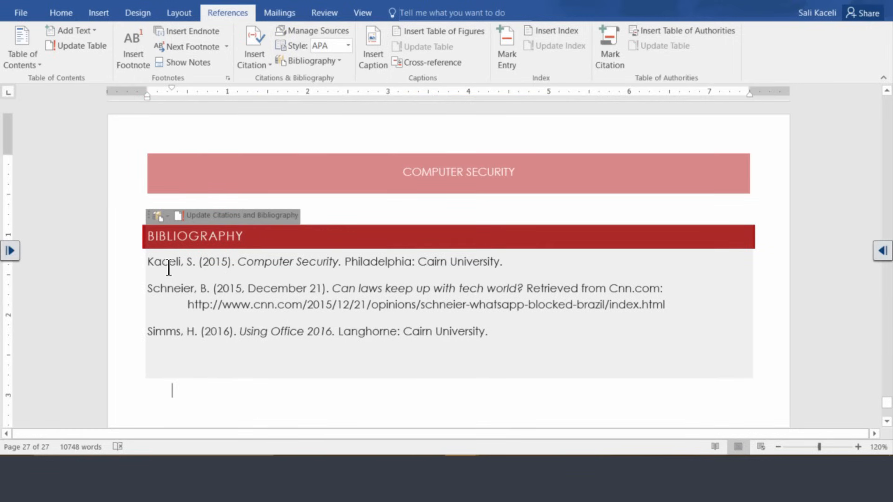
{"action": "key", "text": "ctrl+a"}
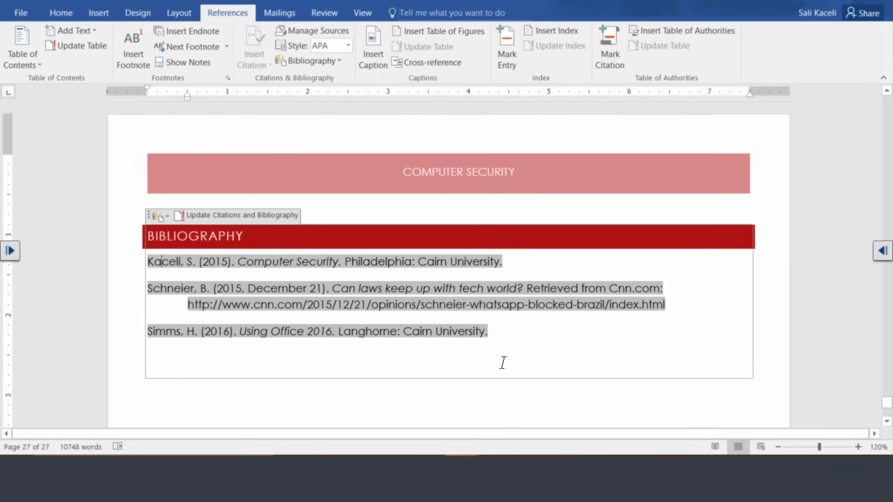
{"action": "left_click", "coordinate": [512, 289]}
{"action": "left_click", "coordinate": [230, 393]}
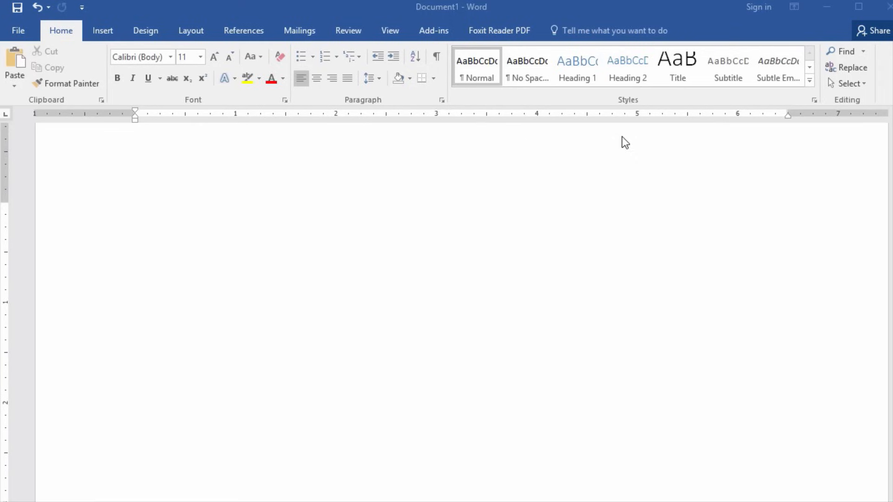
Write the sentence "Here is my document and now my equation." at the start of the blank document
{"action": "left_click", "coordinate": [107, 231]}
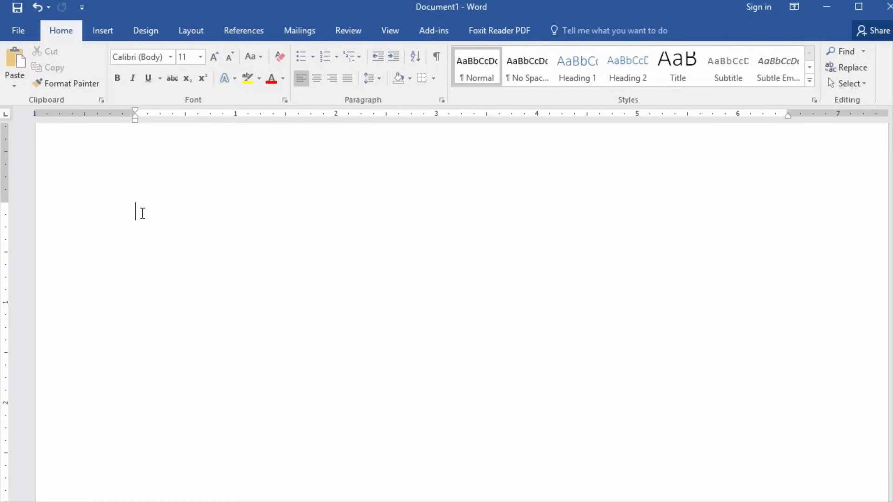
{"action": "type", "text": "Here is my document and now my equation."}
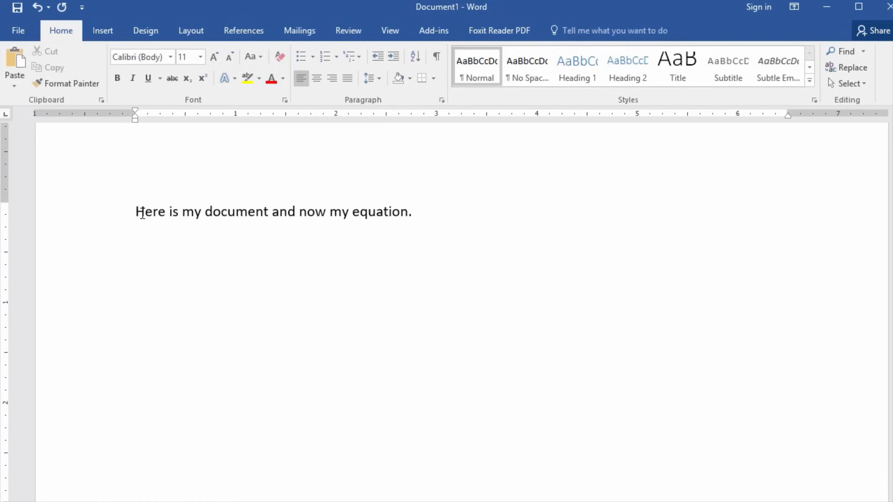
Insert the built-in Binomial Theorem equation after the sentence, look through its parts, and delete the equation again
{"action": "left_click", "coordinate": [106, 31]}
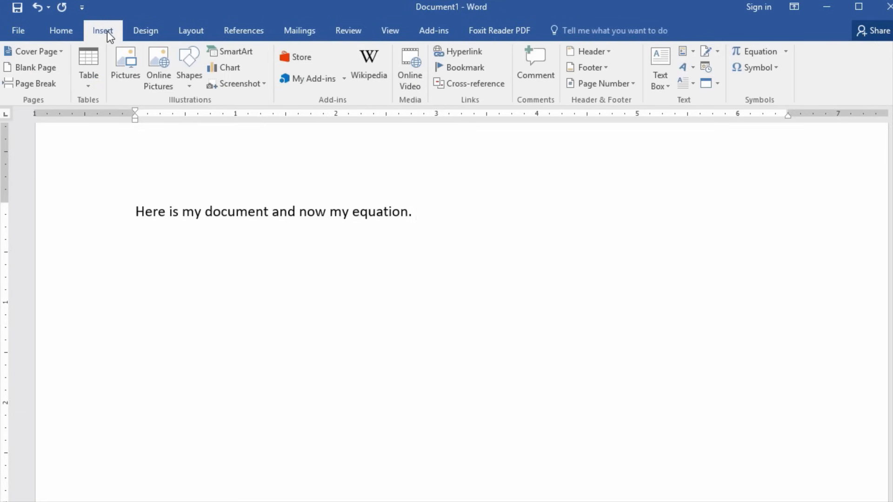
{"action": "left_click", "coordinate": [786, 55]}
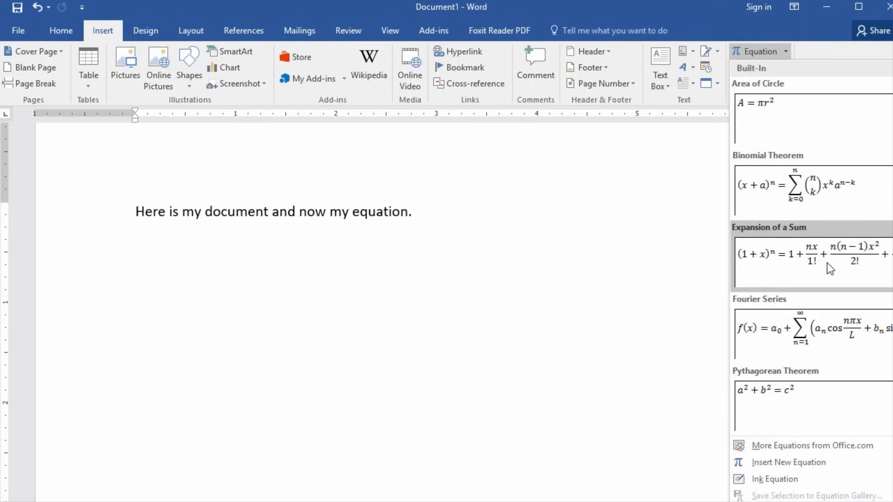
{"action": "left_click", "coordinate": [829, 212]}
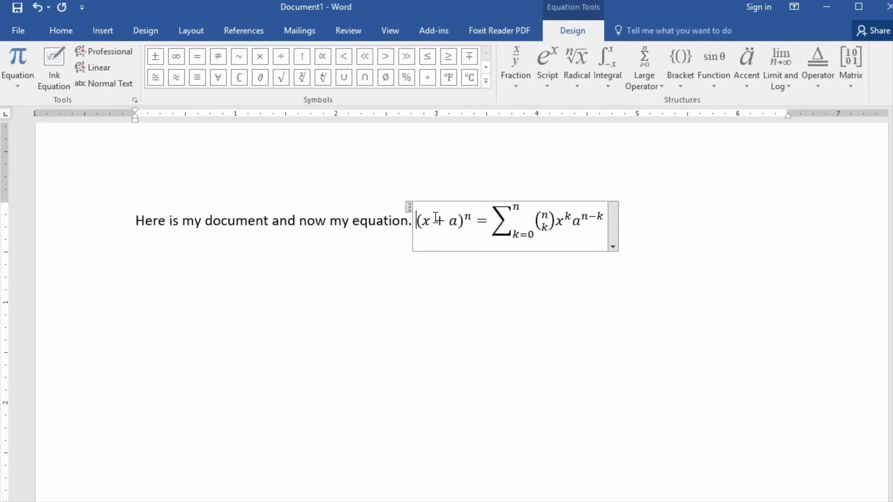
{"action": "left_click", "coordinate": [437, 220]}
{"action": "left_click", "coordinate": [462, 220]}
{"action": "left_click", "coordinate": [475, 223]}
{"action": "left_click", "coordinate": [653, 235]}
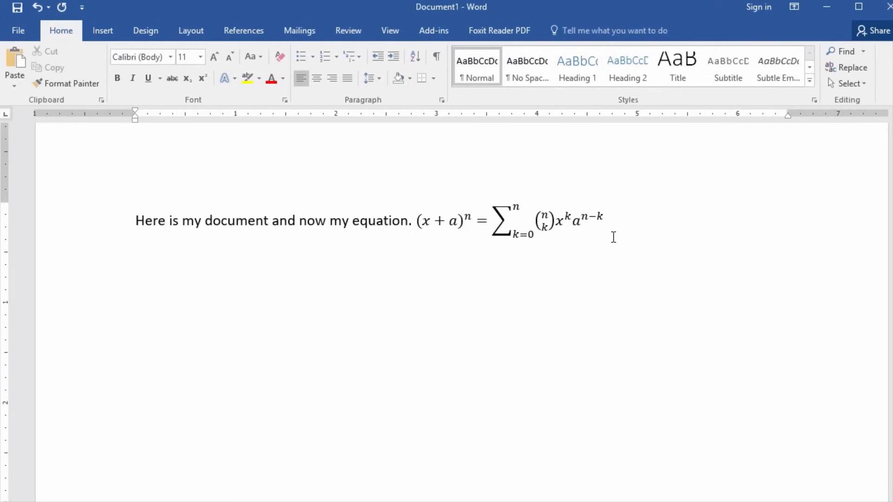
{"action": "key", "text": "BackSpace"}
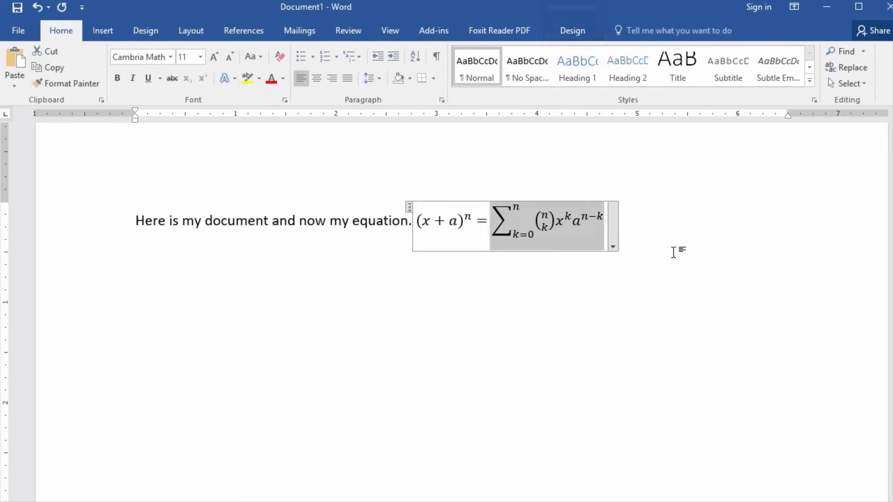
{"action": "key", "text": "BackSpace"}
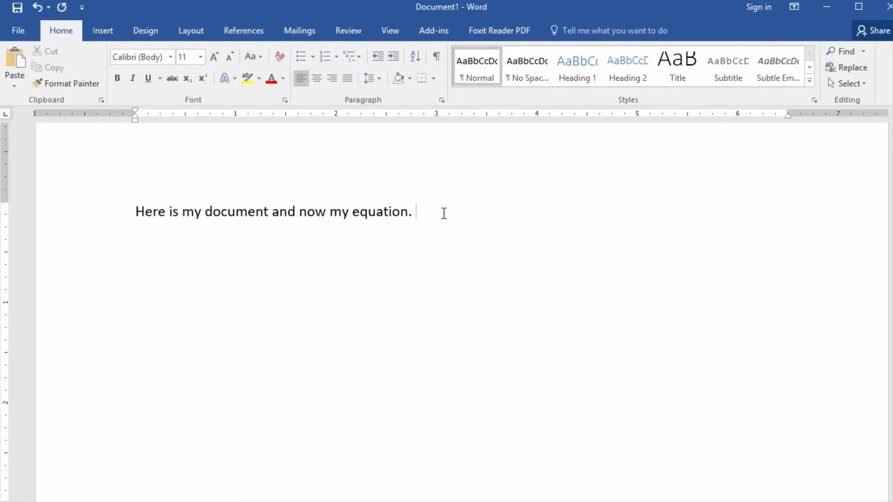
Look through the extra Office.com equations and insert a new empty equation after the sentence
{"action": "left_click", "coordinate": [95, 29]}
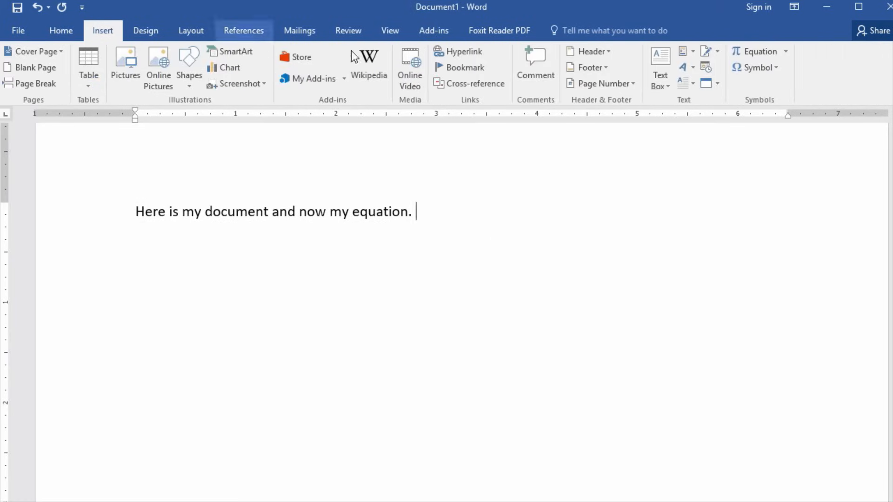
{"action": "left_click", "coordinate": [786, 52]}
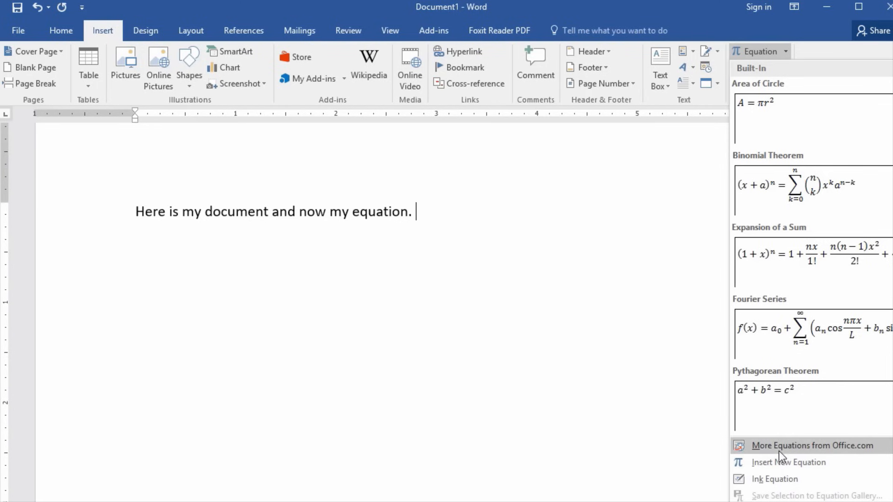
{"action": "mouse_move", "coordinate": [779, 449]}
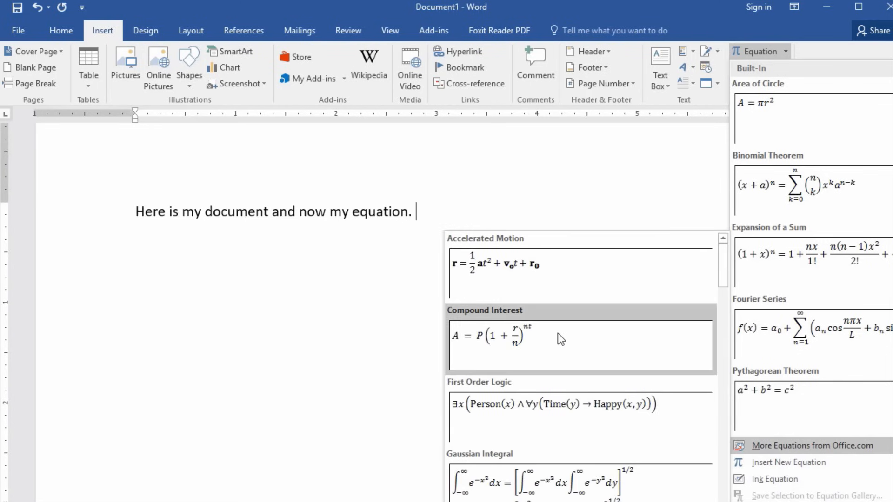
{"action": "scroll", "coordinate": [556, 350], "scroll_direction": "down", "scroll_amount": 9}
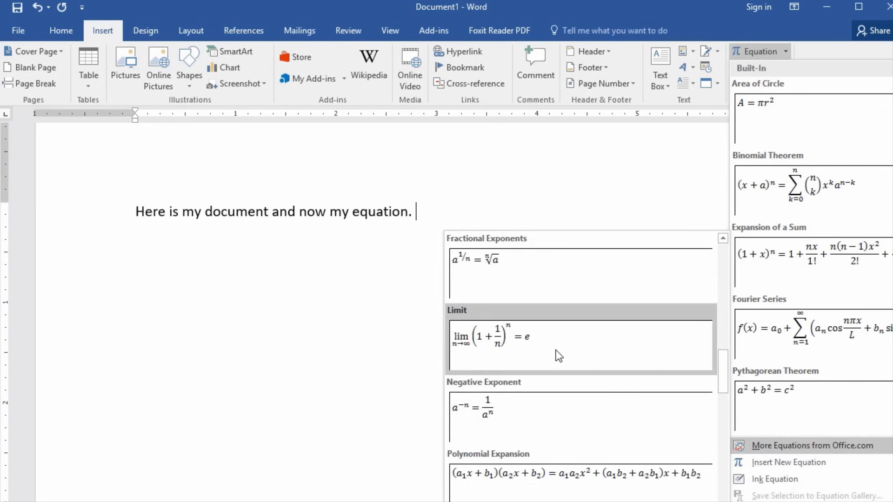
{"action": "scroll", "coordinate": [551, 356], "scroll_direction": "down", "scroll_amount": 3}
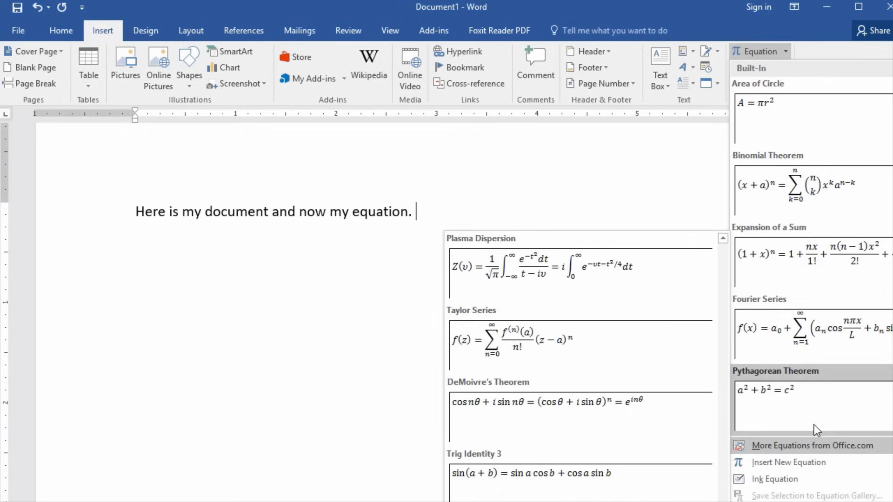
{"action": "left_click", "coordinate": [777, 465]}
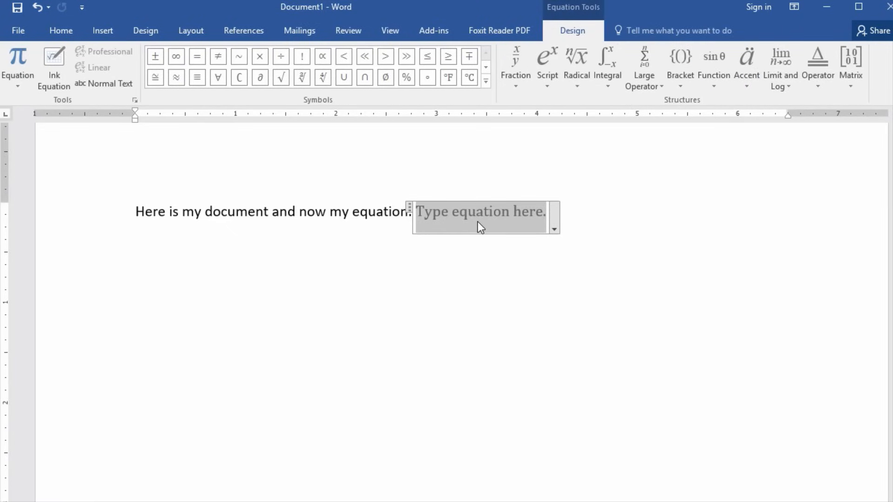
Fill the empty equation with 2 ∗ 2 = 4, using the asterisk operator from the Basic Math symbols, and leave the equation
{"action": "type", "text": "2"}
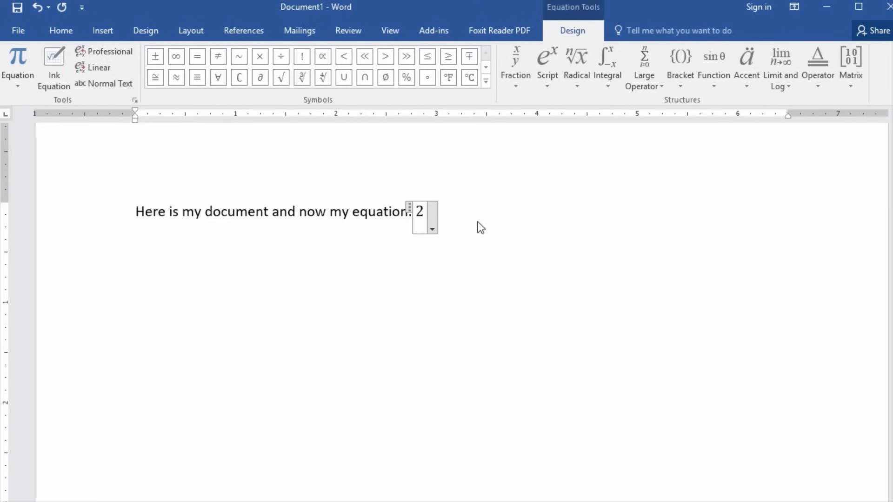
{"action": "left_click", "coordinate": [486, 80]}
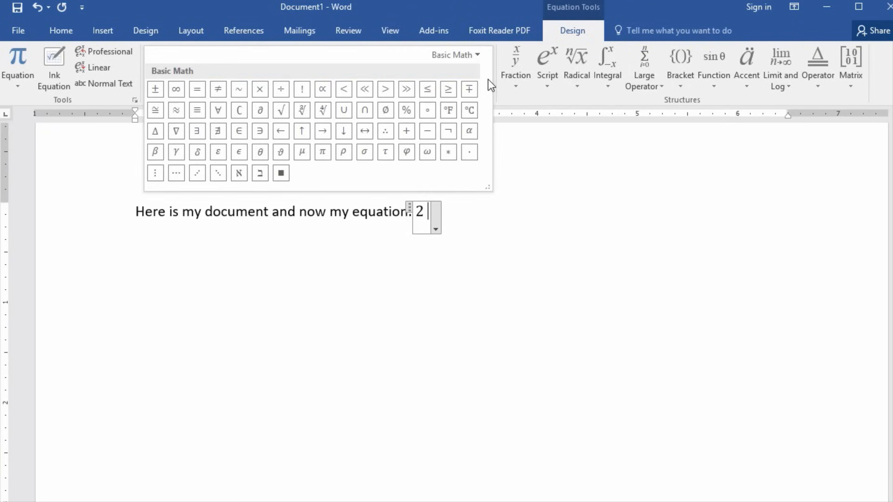
{"action": "left_click", "coordinate": [449, 153]}
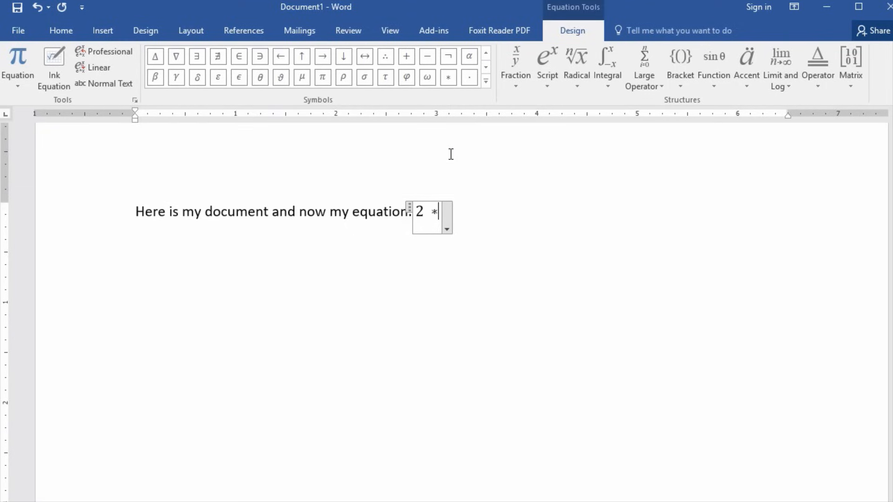
{"action": "type", "text": "2=4"}
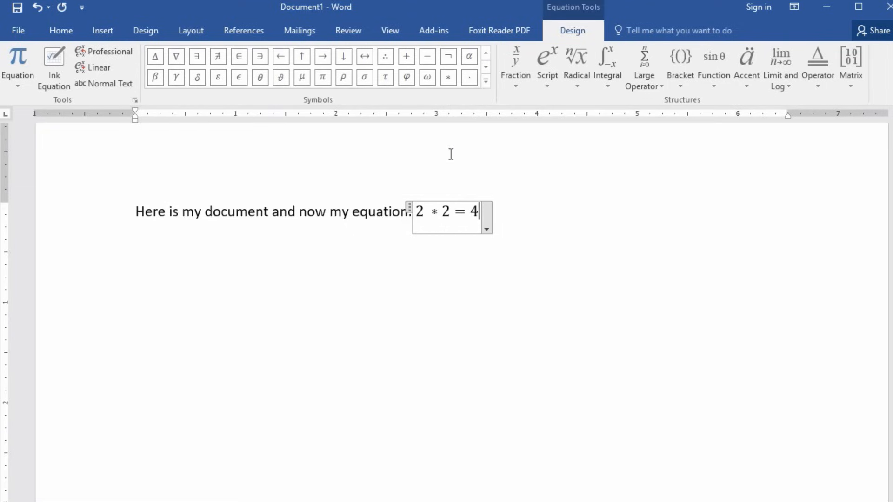
{"action": "key", "text": "Return"}
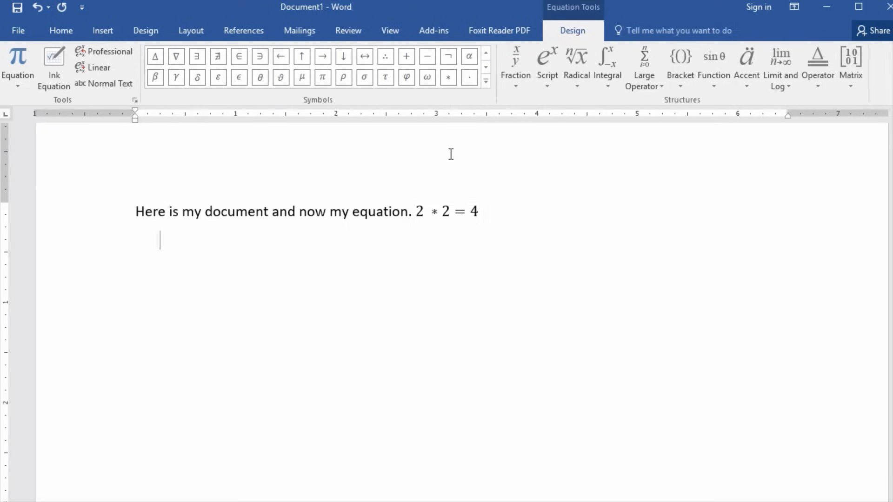
{"action": "left_click_drag", "start_coordinate": [491, 211], "coordinate": [543, 215]}
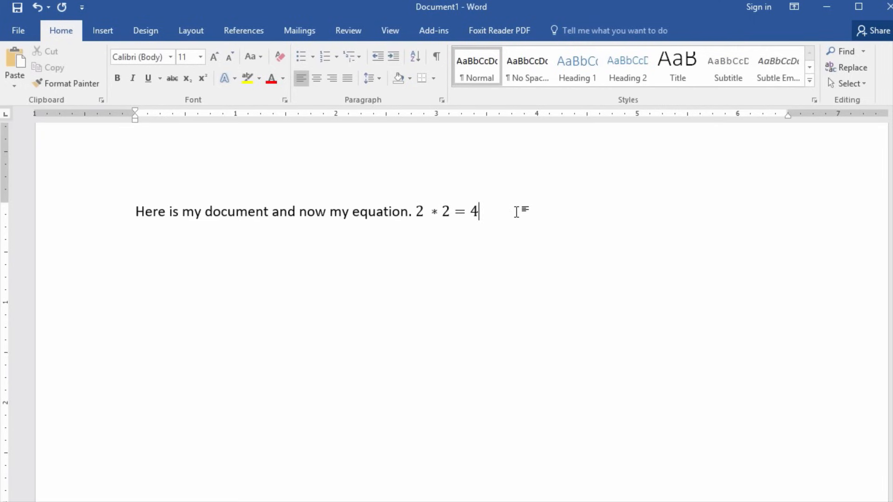
Handwrite 2 + 2 = 4 as an ink equation and insert it on a new line below the first equation
{"action": "key", "text": "Return"}
{"action": "left_click", "coordinate": [101, 30]}
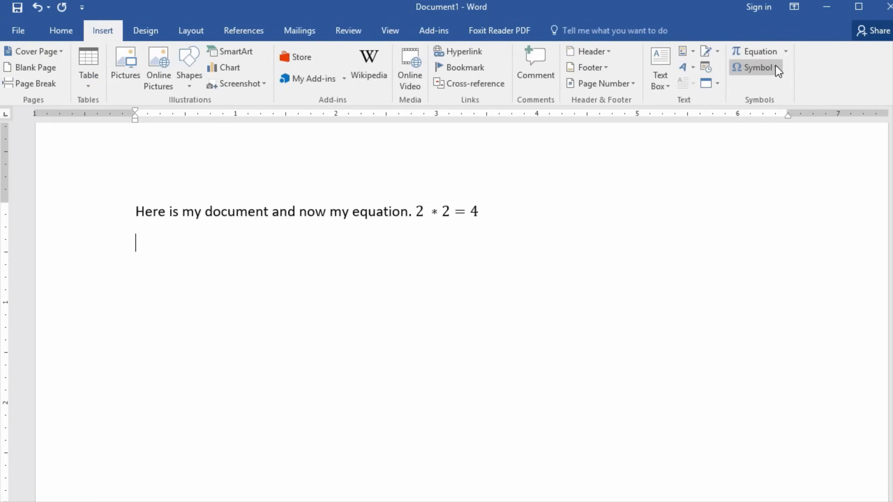
{"action": "left_click", "coordinate": [786, 52]}
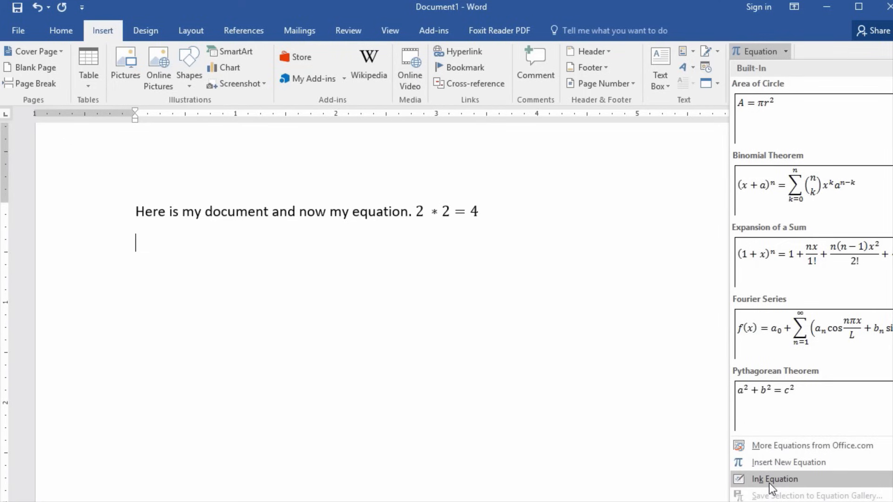
{"action": "left_click", "coordinate": [769, 480]}
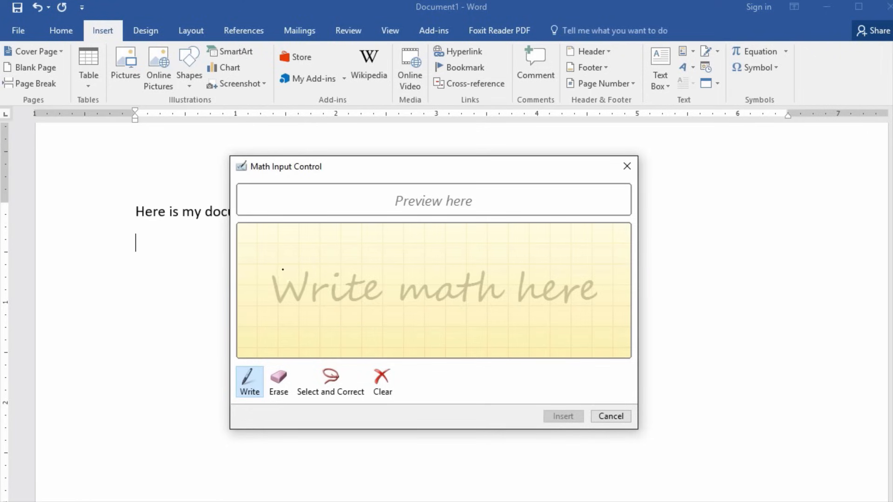
{"action": "mouse_move", "coordinate": [273, 264]}
{"action": "left_mouse_down"}
{"action": "mouse_move", "coordinate": [292, 265]}
{"action": "mouse_move", "coordinate": [275, 306]}
{"action": "mouse_move", "coordinate": [306, 311]}
{"action": "mouse_move", "coordinate": [364, 288]}
{"action": "mouse_move", "coordinate": [346, 304]}
{"action": "left_mouse_up"}
{"action": "mouse_move", "coordinate": [385, 264]}
{"action": "left_mouse_down"}
{"action": "mouse_move", "coordinate": [425, 313]}
{"action": "mouse_move", "coordinate": [482, 292]}
{"action": "left_mouse_up"}
{"action": "left_click_drag", "start_coordinate": [442, 305], "coordinate": [482, 305]}
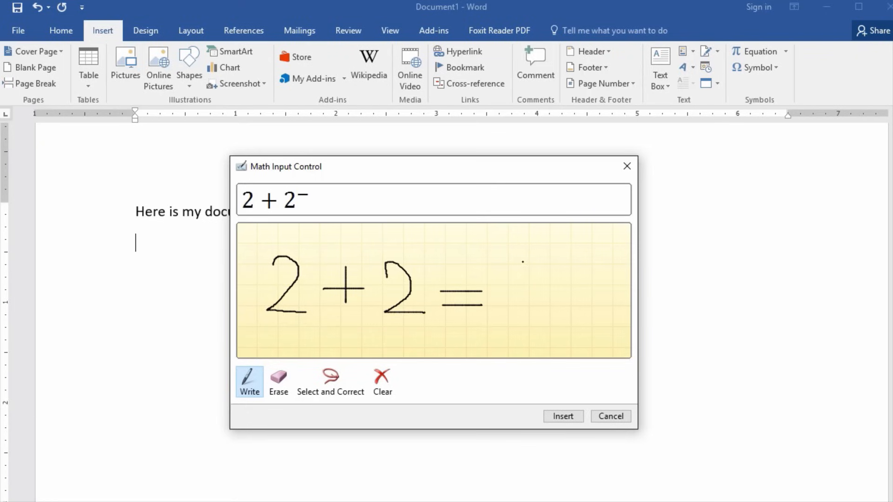
{"action": "mouse_move", "coordinate": [523, 262]}
{"action": "left_mouse_down"}
{"action": "mouse_move", "coordinate": [500, 299]}
{"action": "mouse_move", "coordinate": [528, 298]}
{"action": "mouse_move", "coordinate": [520, 320]}
{"action": "left_mouse_up"}
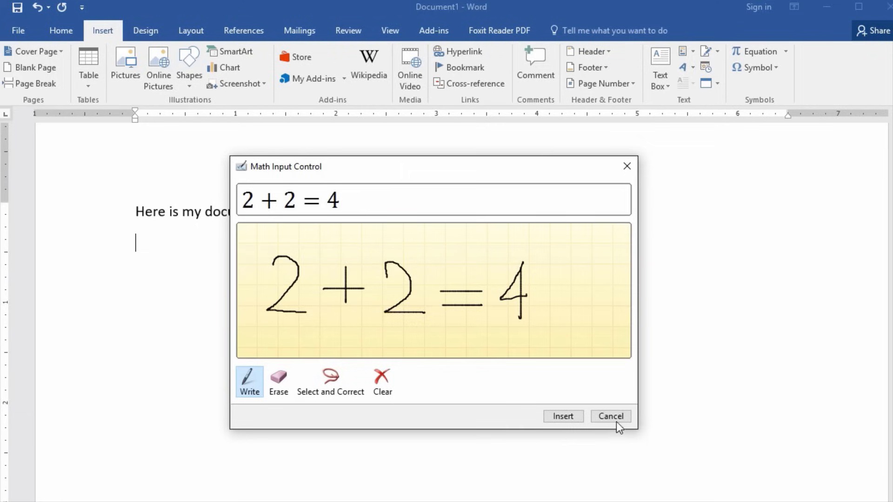
{"action": "left_click", "coordinate": [567, 420]}
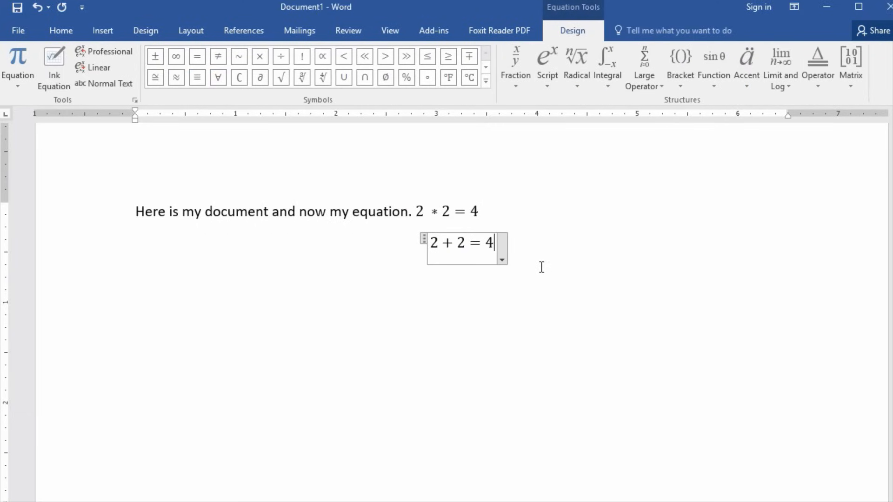
{"action": "left_click", "coordinate": [494, 301]}
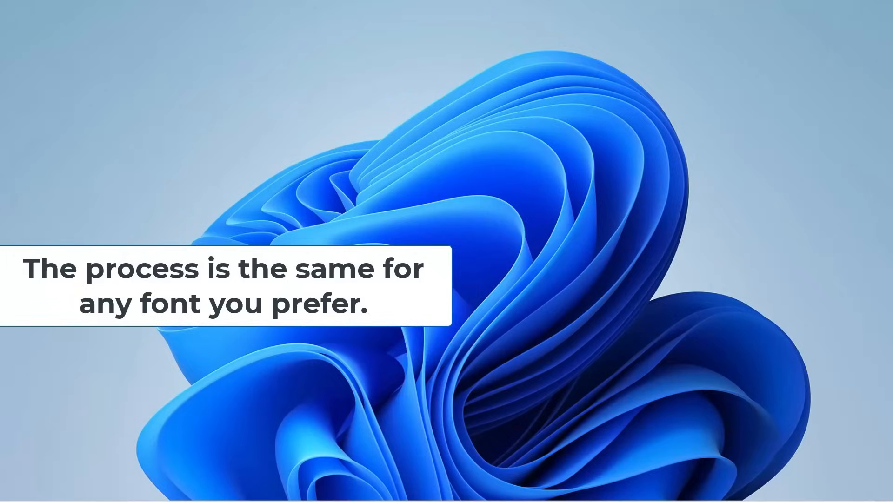
Switch to a newly started Word with a blank document and choose Aptos in the Font settings
{"action": "key", "text": "super+s"}
{"action": "left_click", "coordinate": [387, 99]}
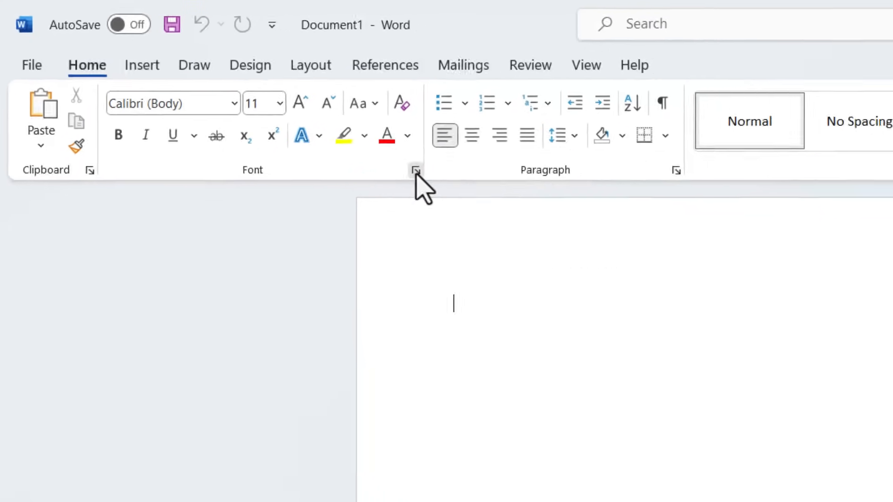
{"action": "left_click", "coordinate": [415, 171]}
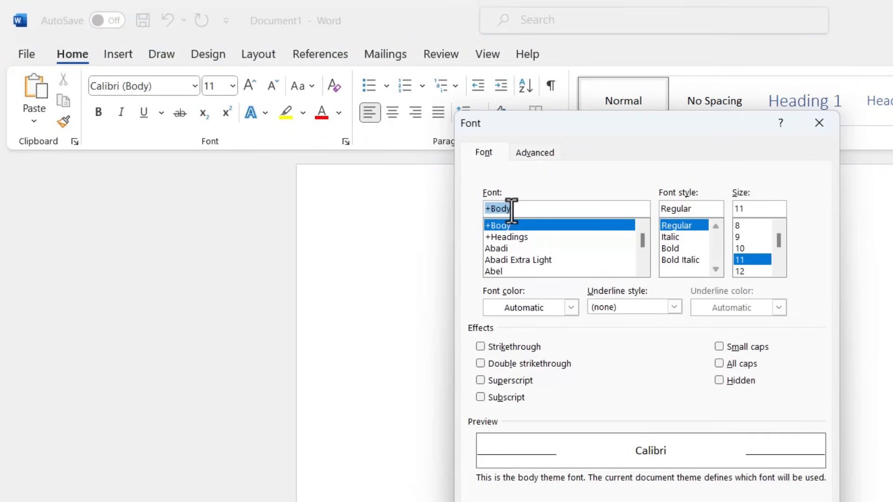
{"action": "type", "text": "apt"}
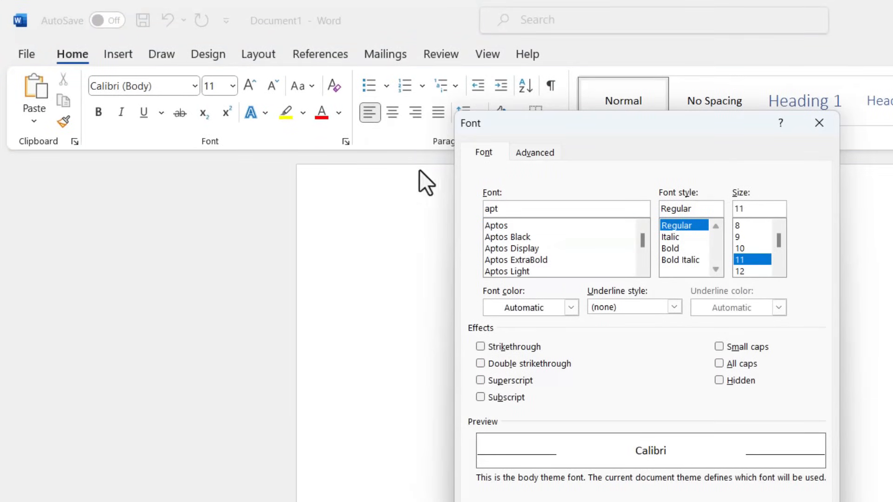
{"action": "key", "text": "Down"}
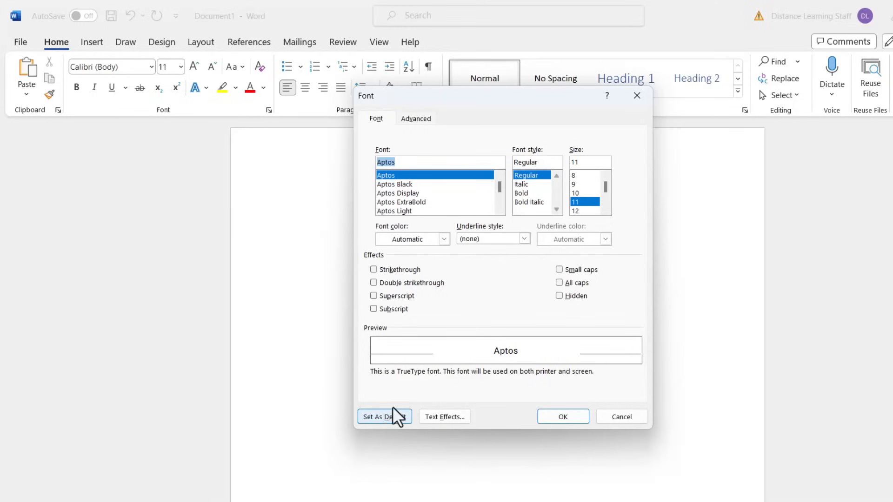
Make Aptos, 11 pt the default font for all documents based on the Normal template
{"action": "left_click", "coordinate": [391, 417]}
{"action": "left_click", "coordinate": [455, 270]}
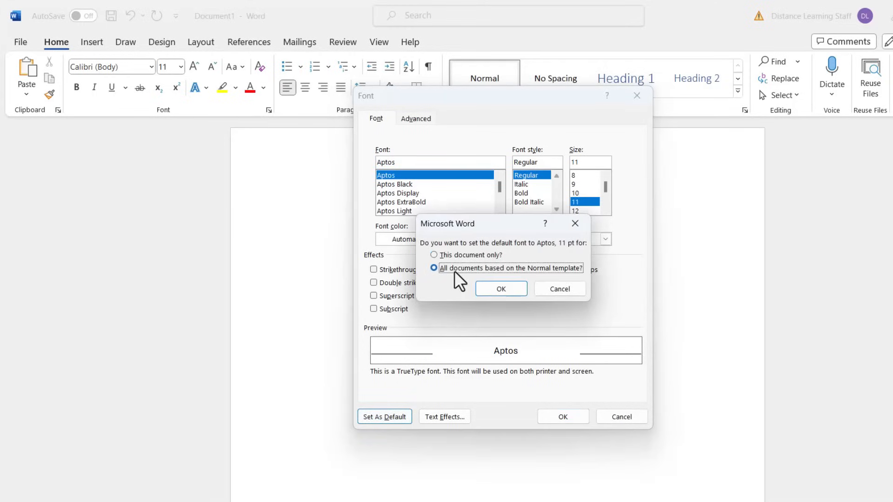
{"action": "left_click", "coordinate": [501, 291]}
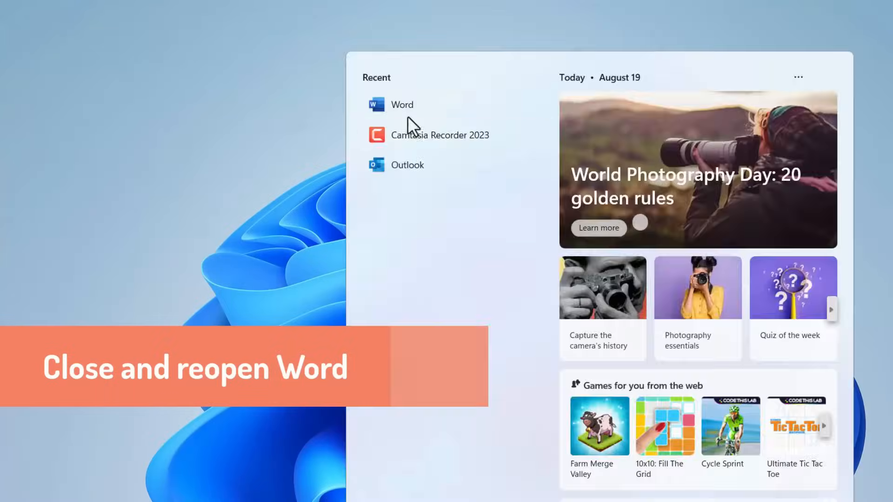
Reopen Word from the recently used apps
{"action": "left_click", "coordinate": [408, 114]}
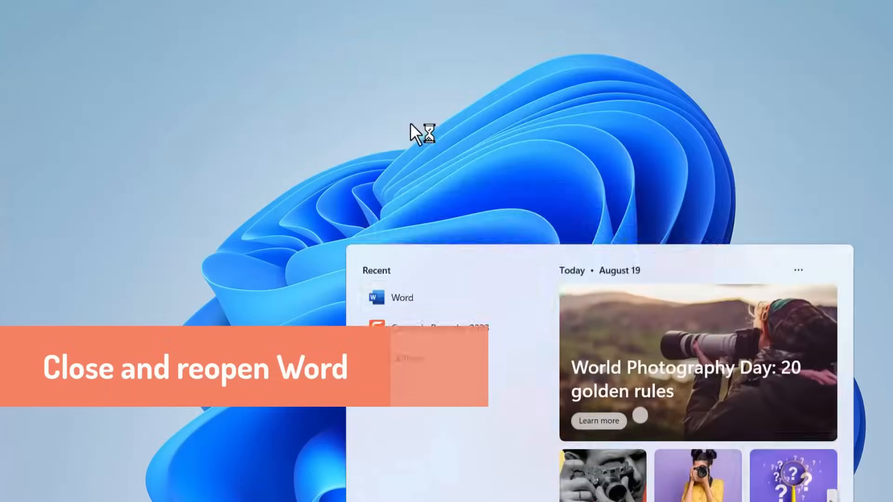